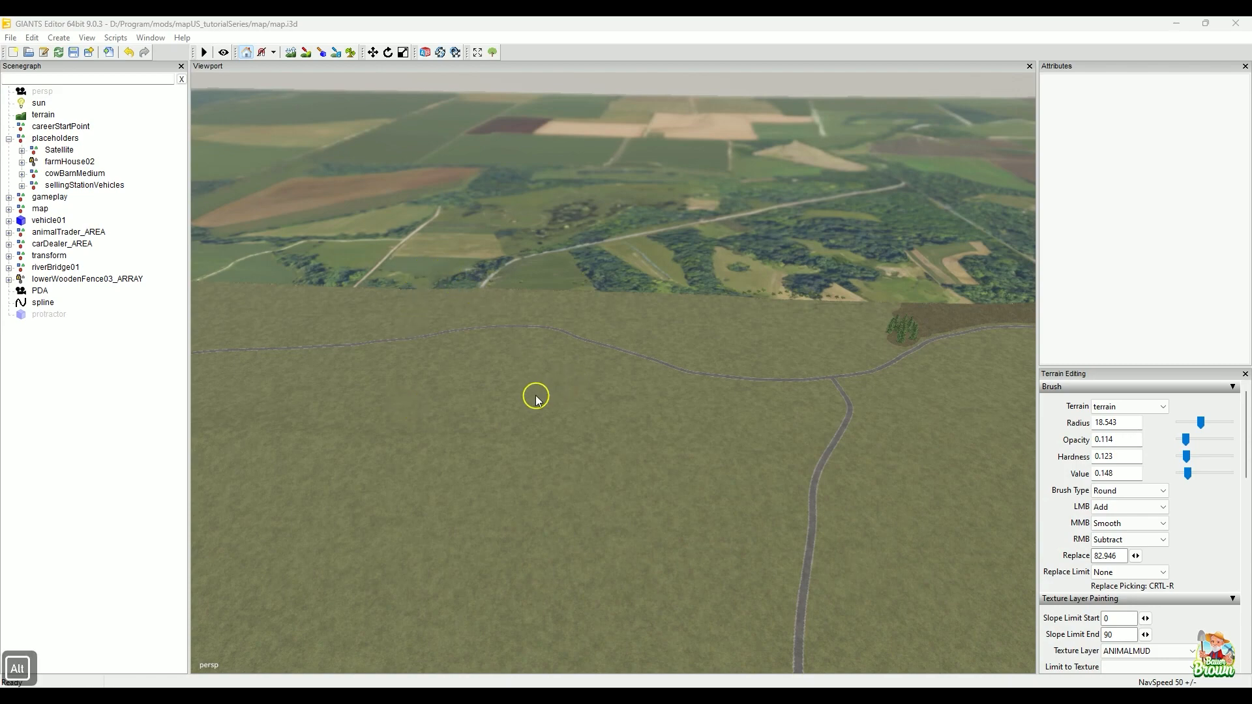
# - Examine the open terrain, the road loop and the farm buildings across the map from several angles
pyautogui.keyDown('alt'); pyautogui.moveTo(534, 394); pyautogui.dragTo(506, 471); pyautogui.keyUp('alt')
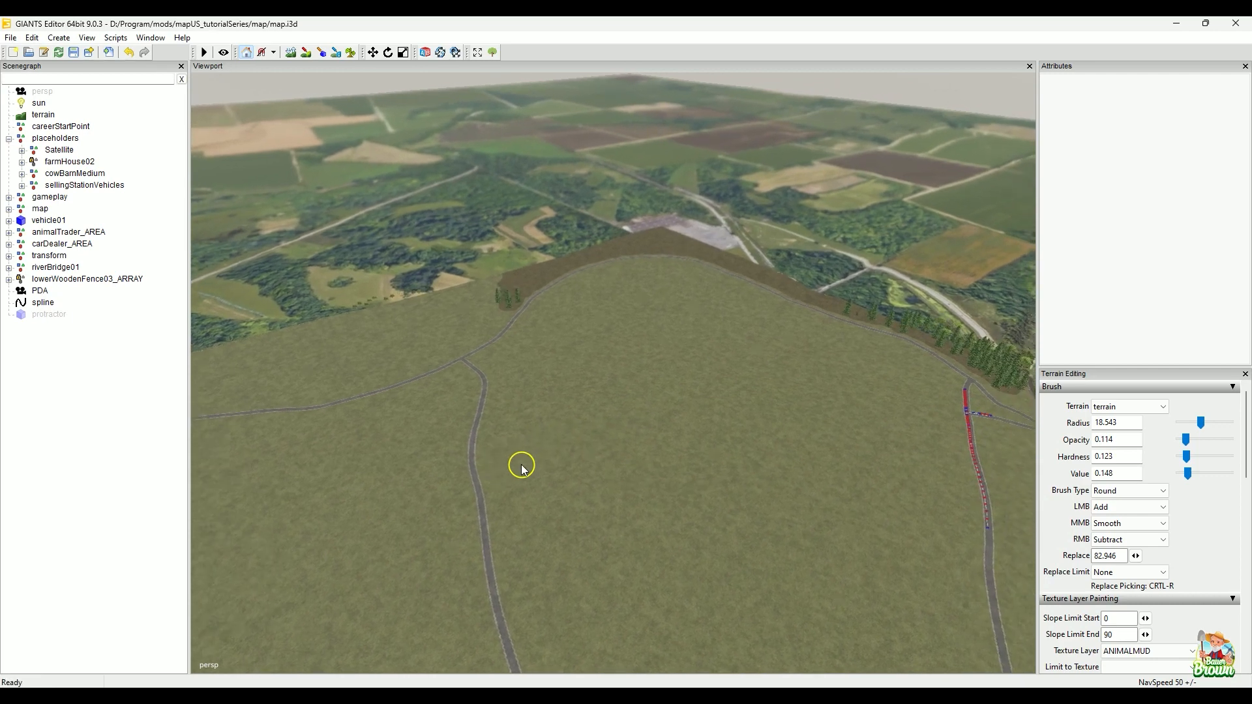
pyautogui.keyDown('alt'); pyautogui.moveTo(527, 461); pyautogui.dragTo(786, 552); pyautogui.keyUp('alt')
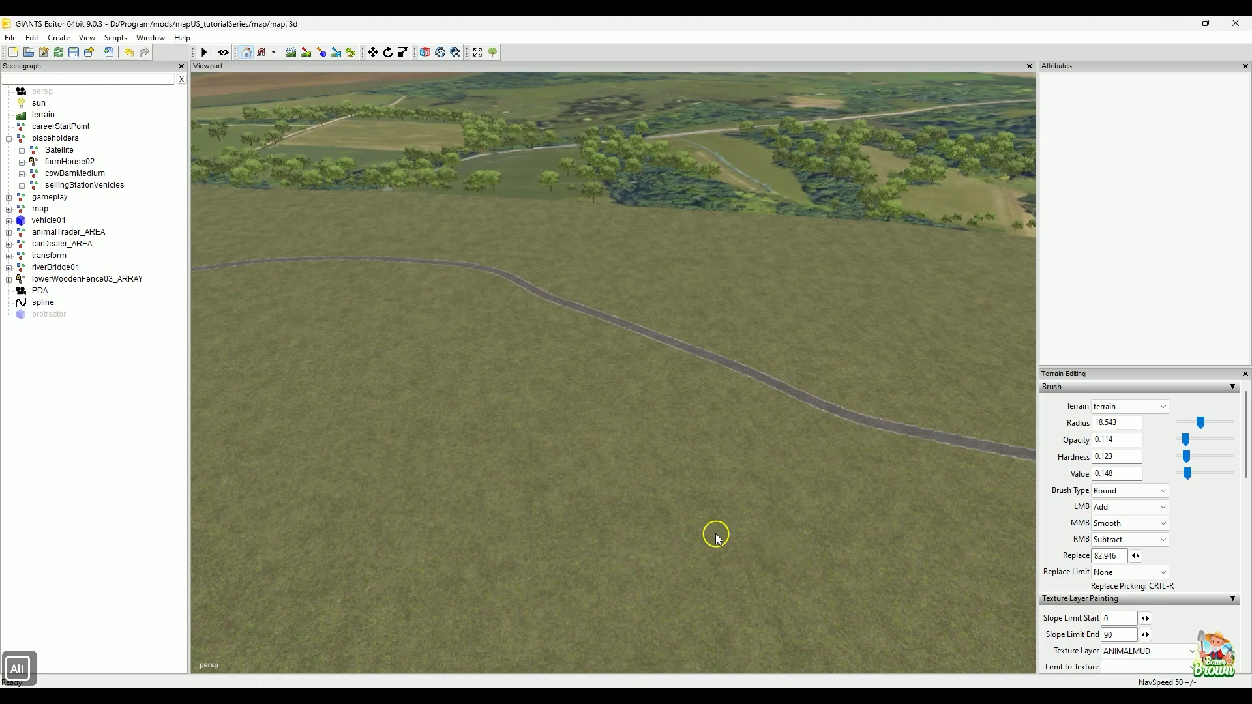
pyautogui.keyDown('alt'); pyautogui.moveTo(716, 536); pyautogui.dragTo(444, 428); pyautogui.keyUp('alt')
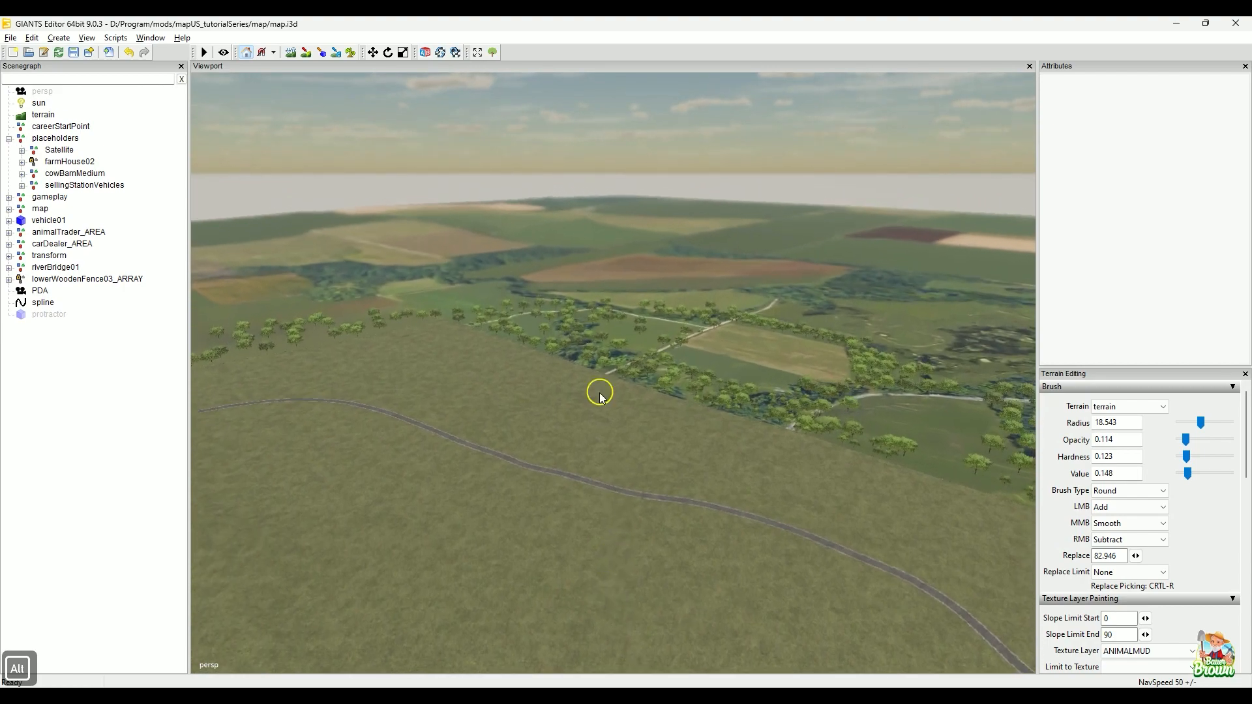
pyautogui.keyDown('alt'); pyautogui.moveTo(620, 388); pyautogui.dragTo(652, 489); pyautogui.keyUp('alt')
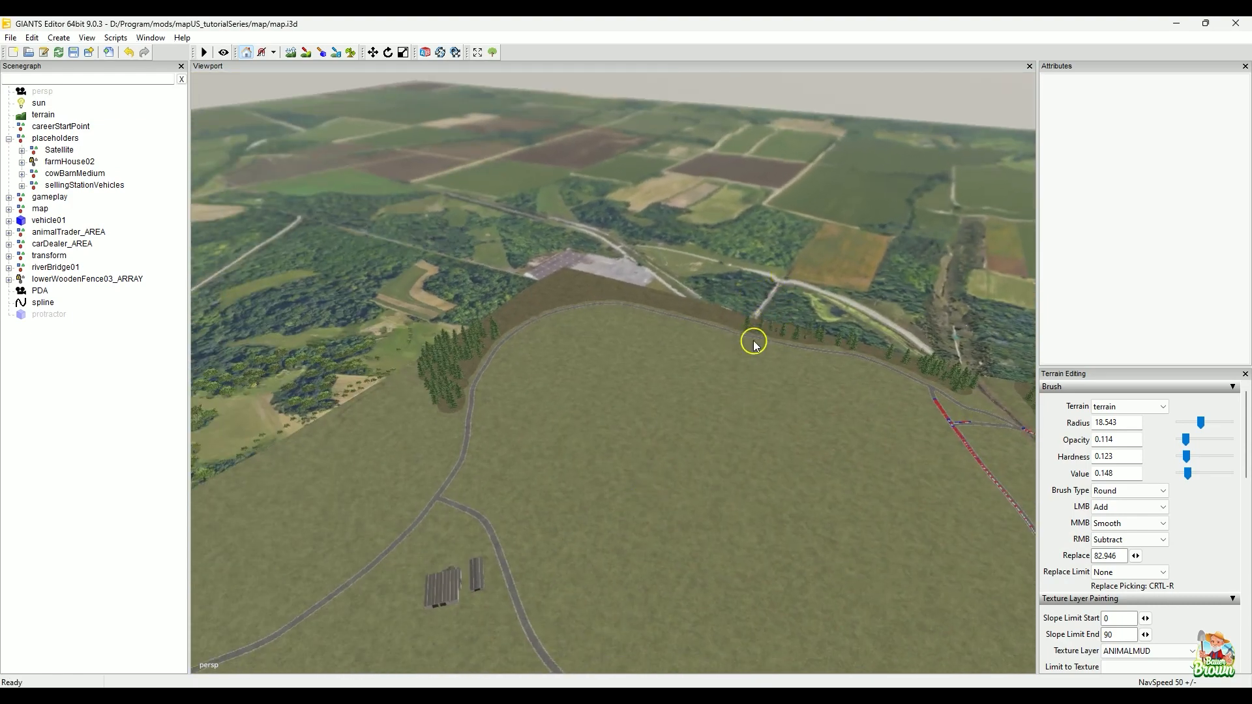
pyautogui.keyDown('alt'); pyautogui.moveTo(780, 391); pyautogui.dragTo(450, 389); pyautogui.keyUp('alt')
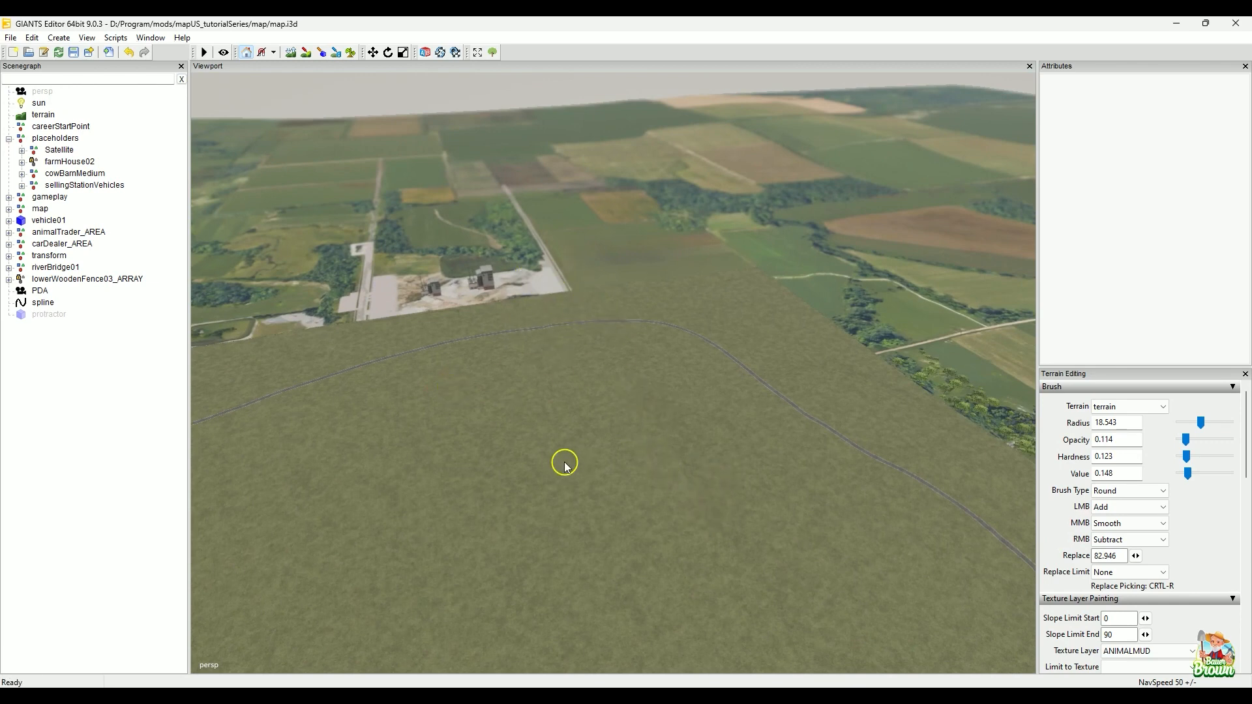
pyautogui.keyDown('alt'); pyautogui.moveTo(546, 457); pyautogui.dragTo(847, 467); pyautogui.keyUp('alt')
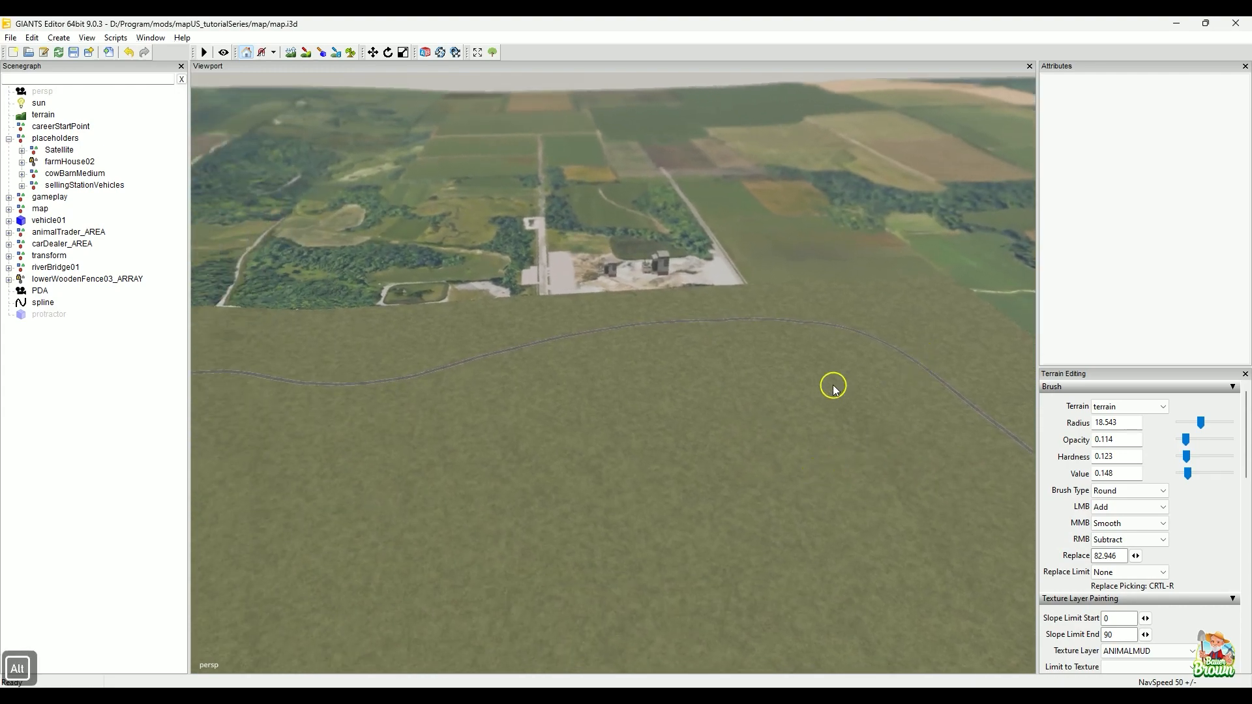
pyautogui.keyDown('alt'); pyautogui.moveTo(903, 382); pyautogui.dragTo(590, 478); pyautogui.keyUp('alt')
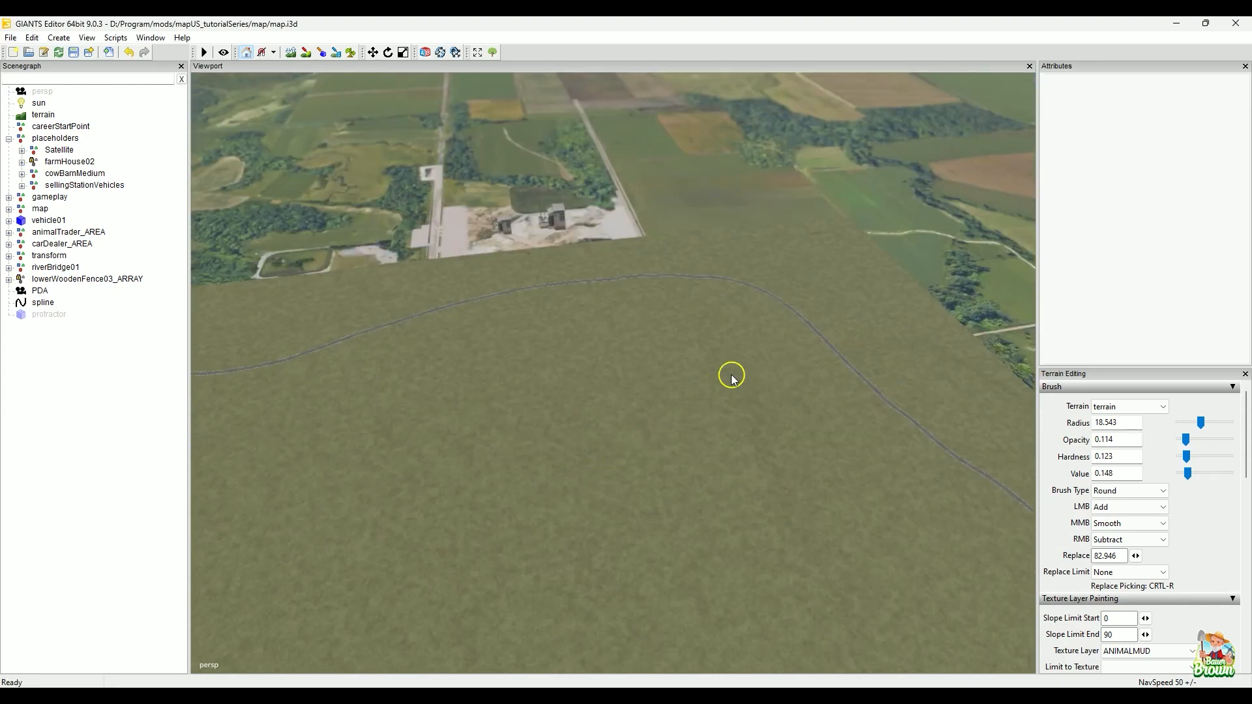
pyautogui.keyDown('alt'); pyautogui.moveTo(730, 371); pyautogui.dragTo(562, 388); pyautogui.keyUp('alt')
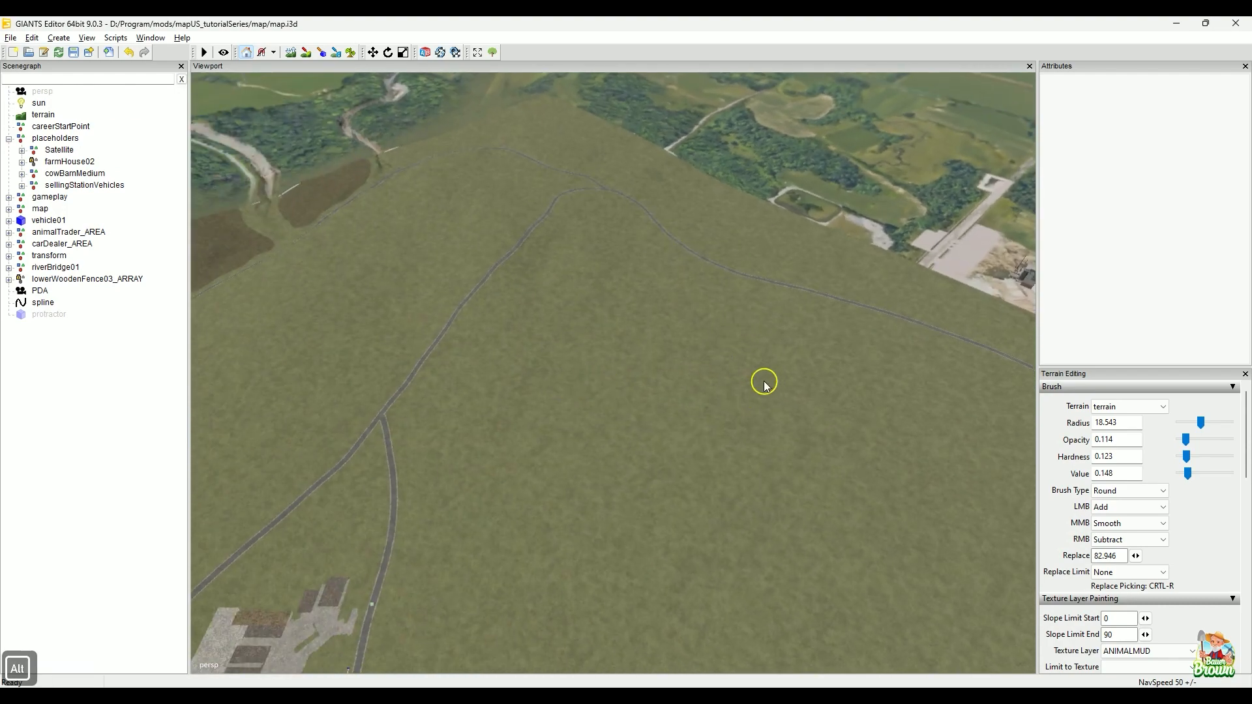
pyautogui.keyDown('alt'); pyautogui.moveTo(765, 385); pyautogui.dragTo(819, 430); pyautogui.keyUp('alt')
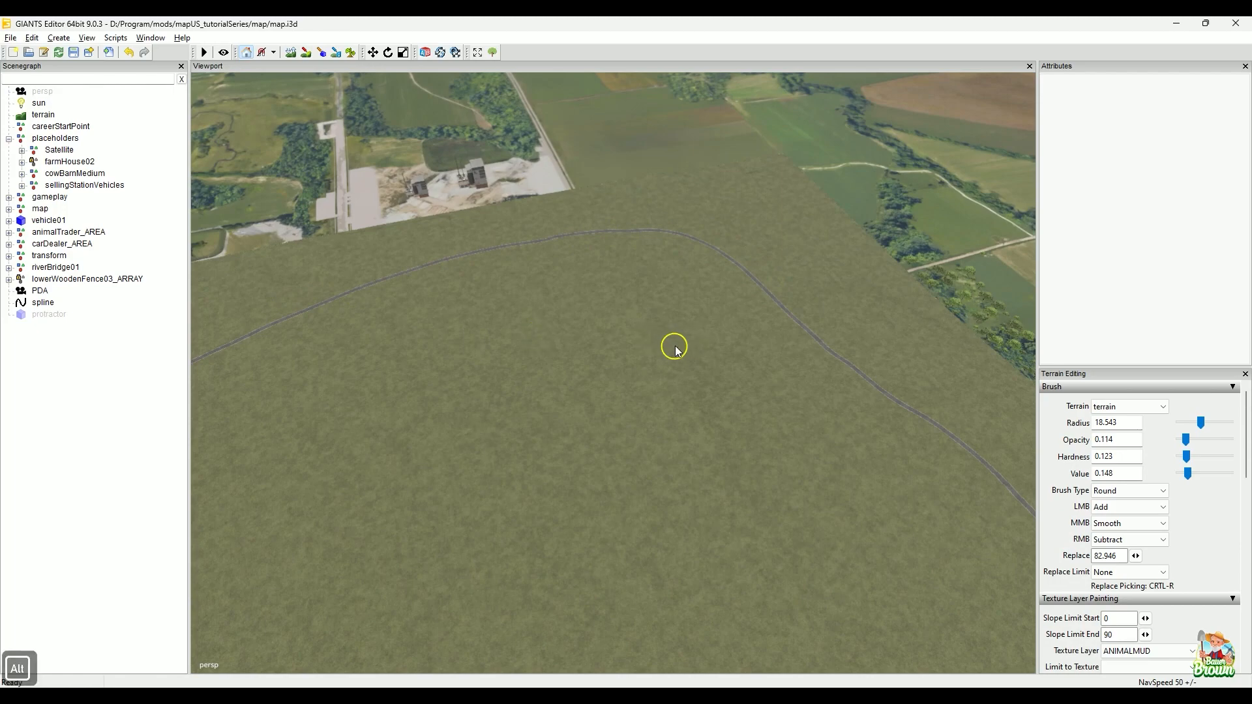
pyautogui.keyDown('alt'); pyautogui.moveTo(674, 347); pyautogui.dragTo(540, 494); pyautogui.keyUp('alt')
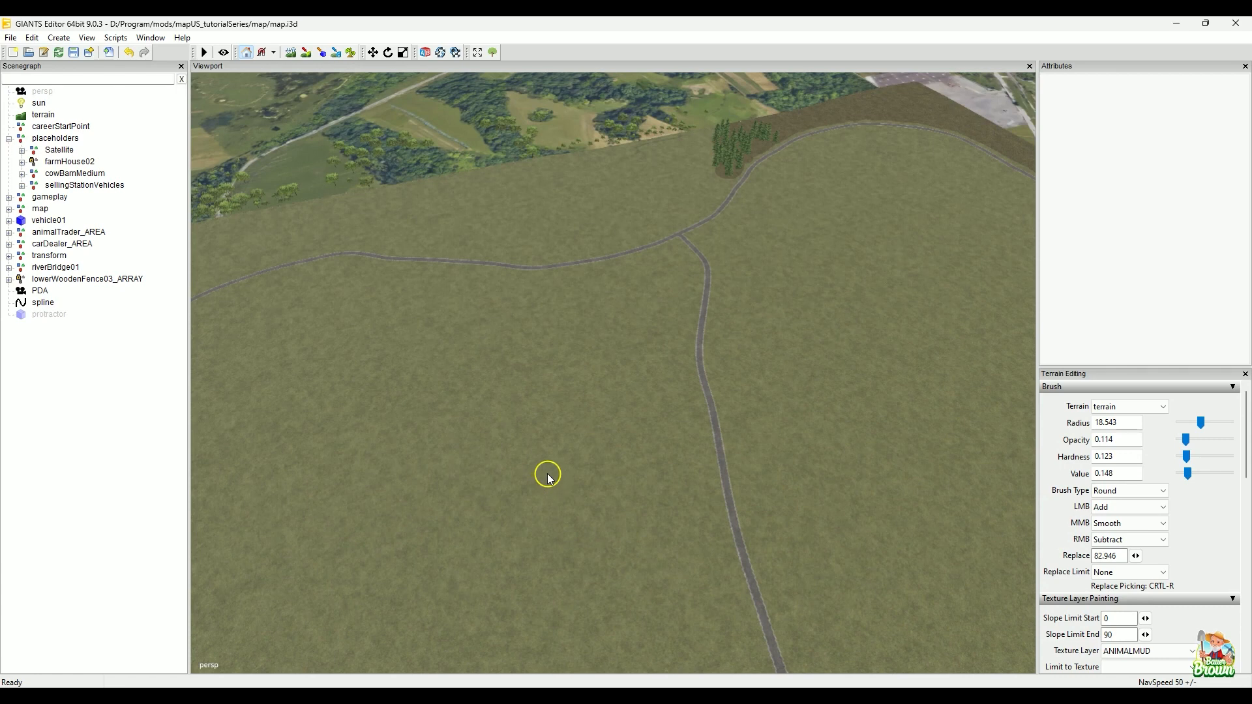
pyautogui.keyDown('alt'); pyautogui.moveTo(561, 467); pyautogui.dragTo(672, 512); pyautogui.keyUp('alt')
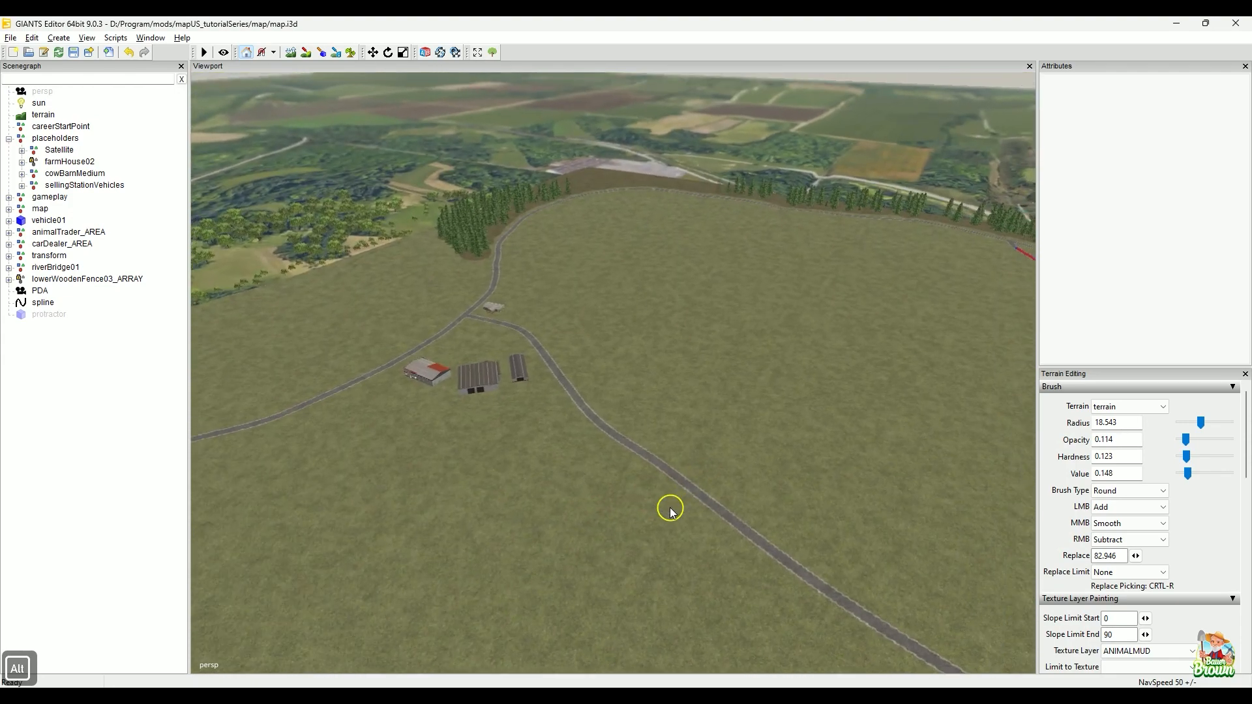
pyautogui.keyDown('alt'); pyautogui.moveTo(782, 382); pyautogui.dragTo(453, 621); pyautogui.keyUp('alt')
pyautogui.keyDown('alt'); pyautogui.moveTo(755, 363); pyautogui.dragTo(529, 323, button='right'); pyautogui.keyUp('alt')
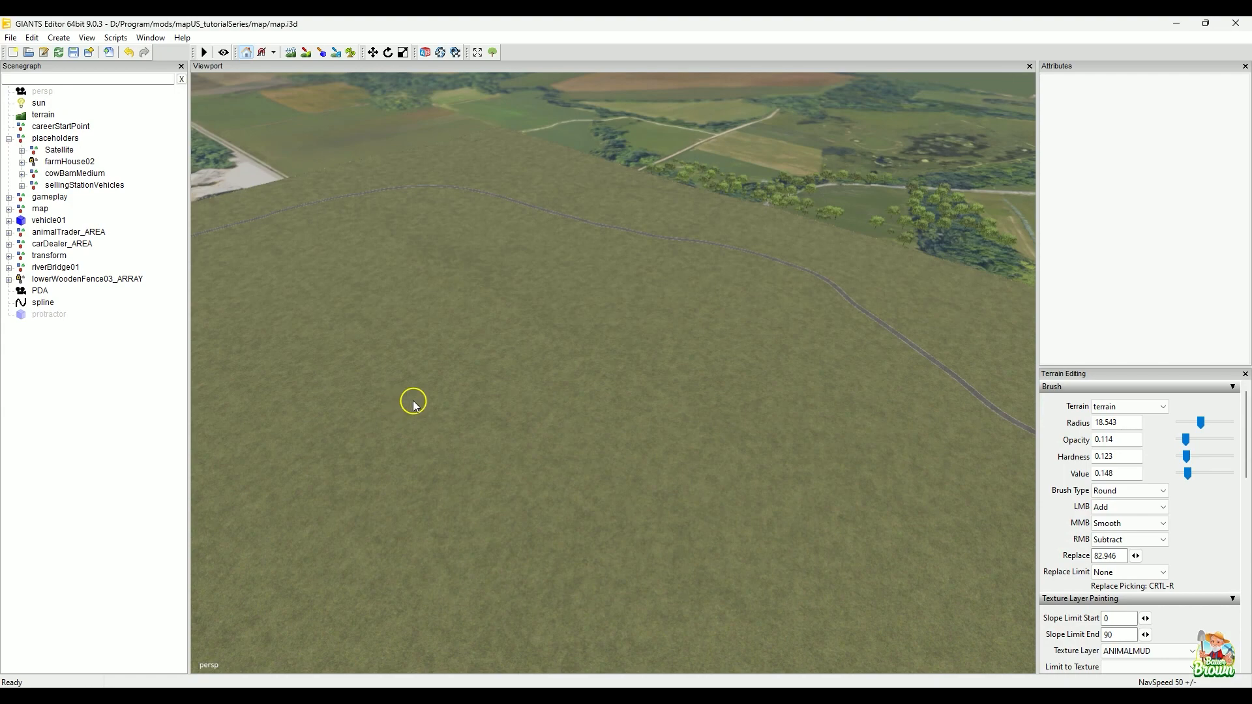
pyautogui.keyDown('alt'); pyautogui.moveTo(420, 412); pyautogui.dragTo(731, 491, button='right'); pyautogui.keyUp('alt')
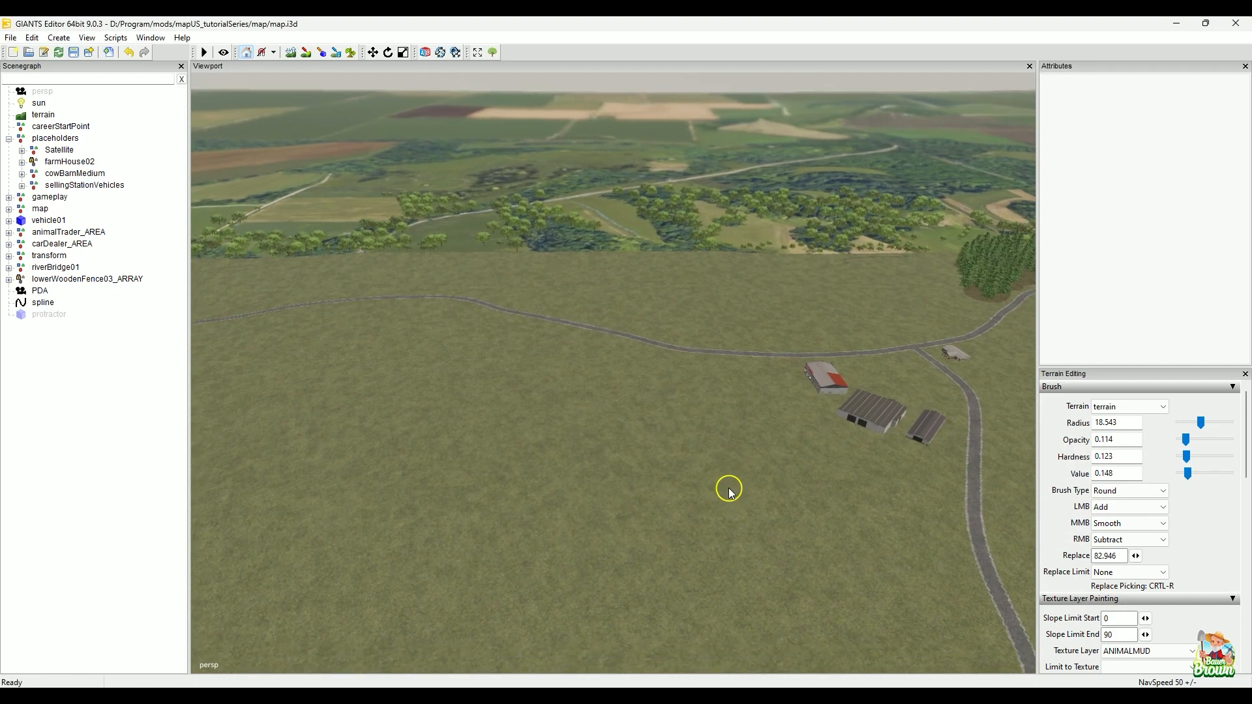
pyautogui.keyDown('alt'); pyautogui.moveTo(633, 469); pyautogui.dragTo(836, 431); pyautogui.keyUp('alt')
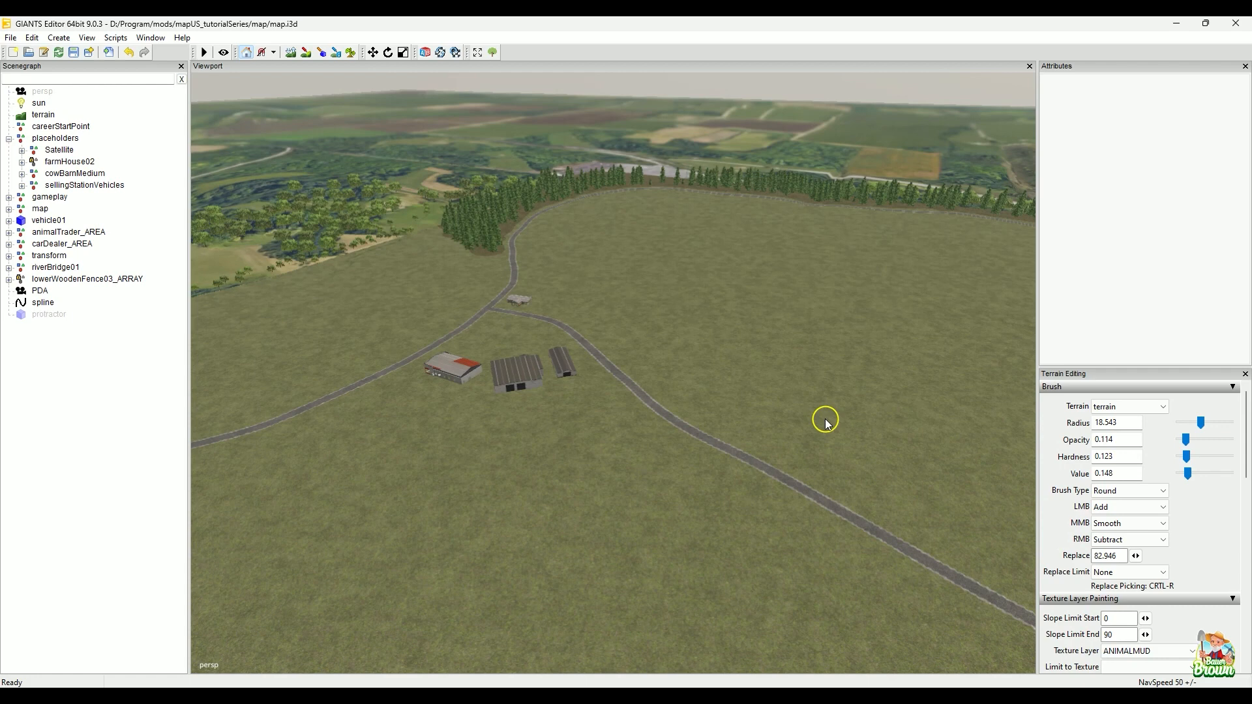
pyautogui.keyDown('alt'); pyautogui.moveTo(839, 398); pyautogui.dragTo(492, 476); pyautogui.keyUp('alt')
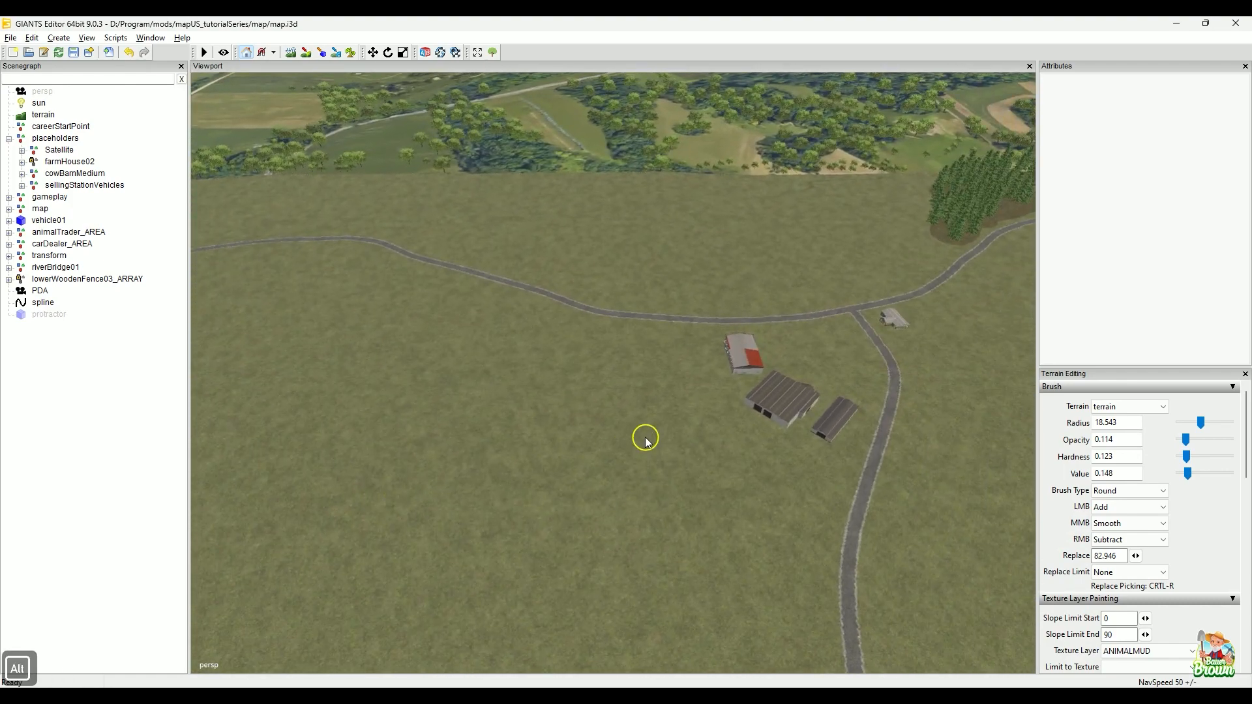
pyautogui.keyDown('alt'); pyautogui.moveTo(643, 439); pyautogui.dragTo(711, 465); pyautogui.keyUp('alt')
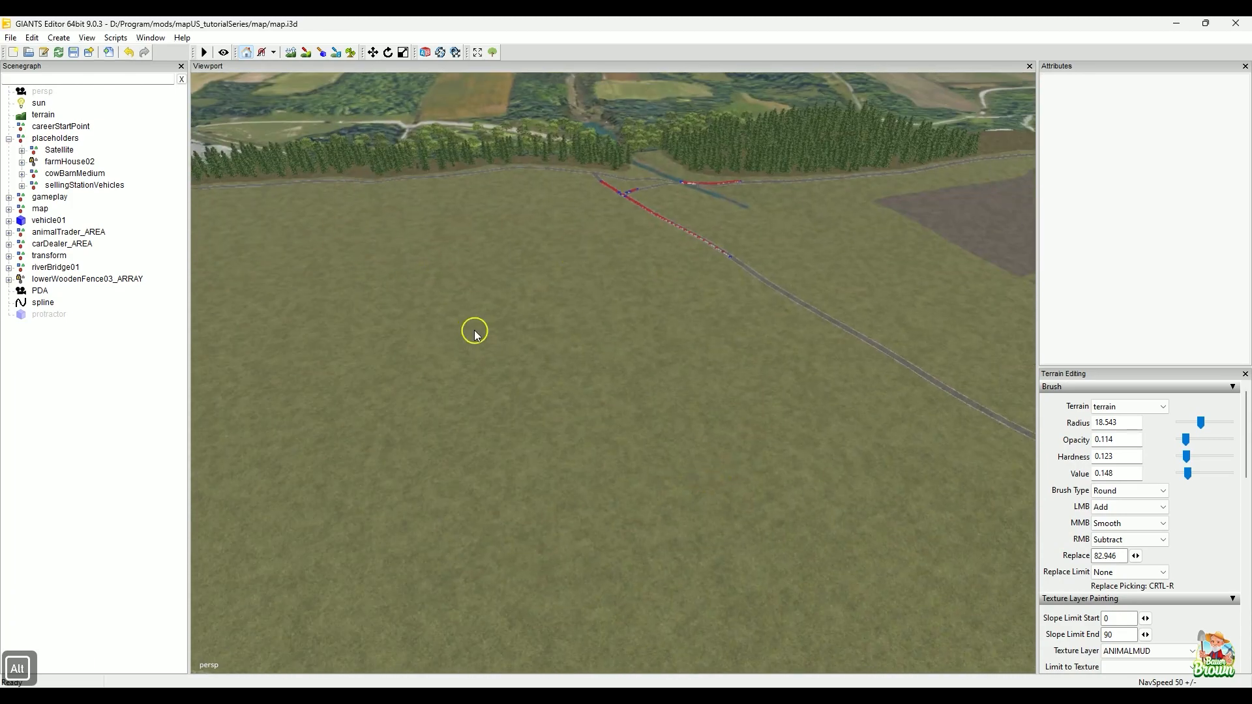
pyautogui.keyDown('alt'); pyautogui.moveTo(642, 360); pyautogui.dragTo(651, 492); pyautogui.keyUp('alt')
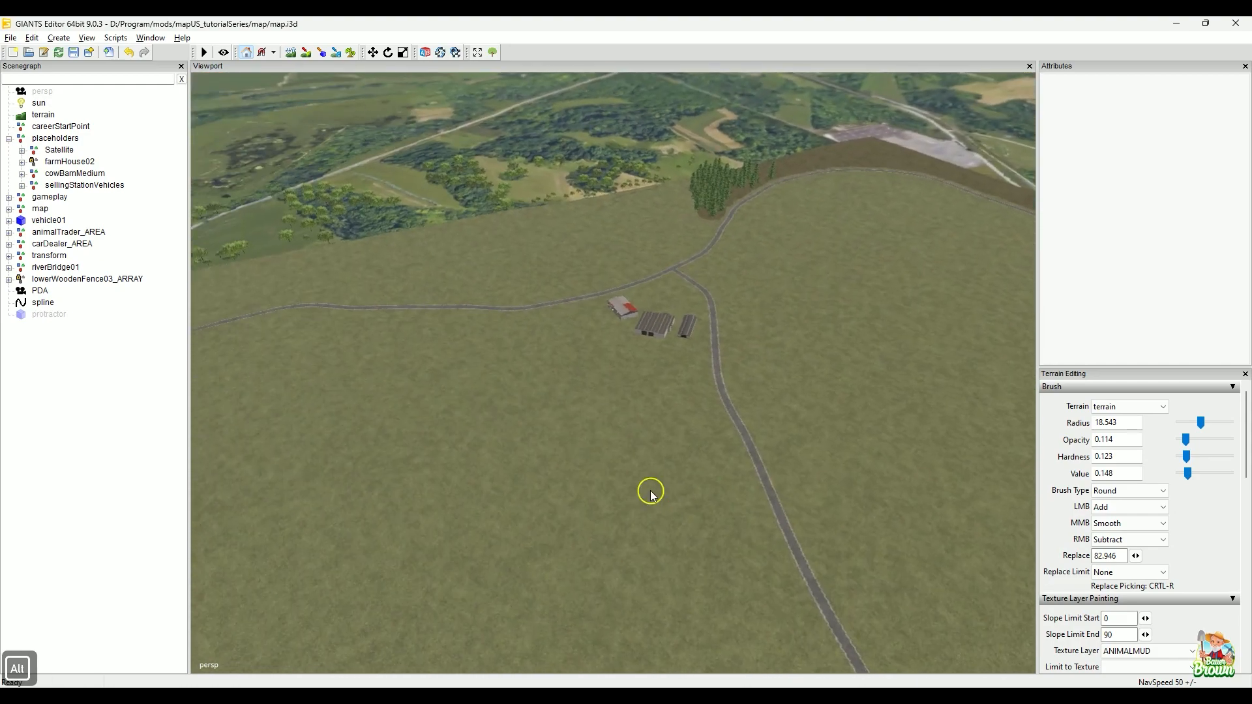
pyautogui.keyDown('alt'); pyautogui.moveTo(741, 489); pyautogui.dragTo(638, 511); pyautogui.keyUp('alt')
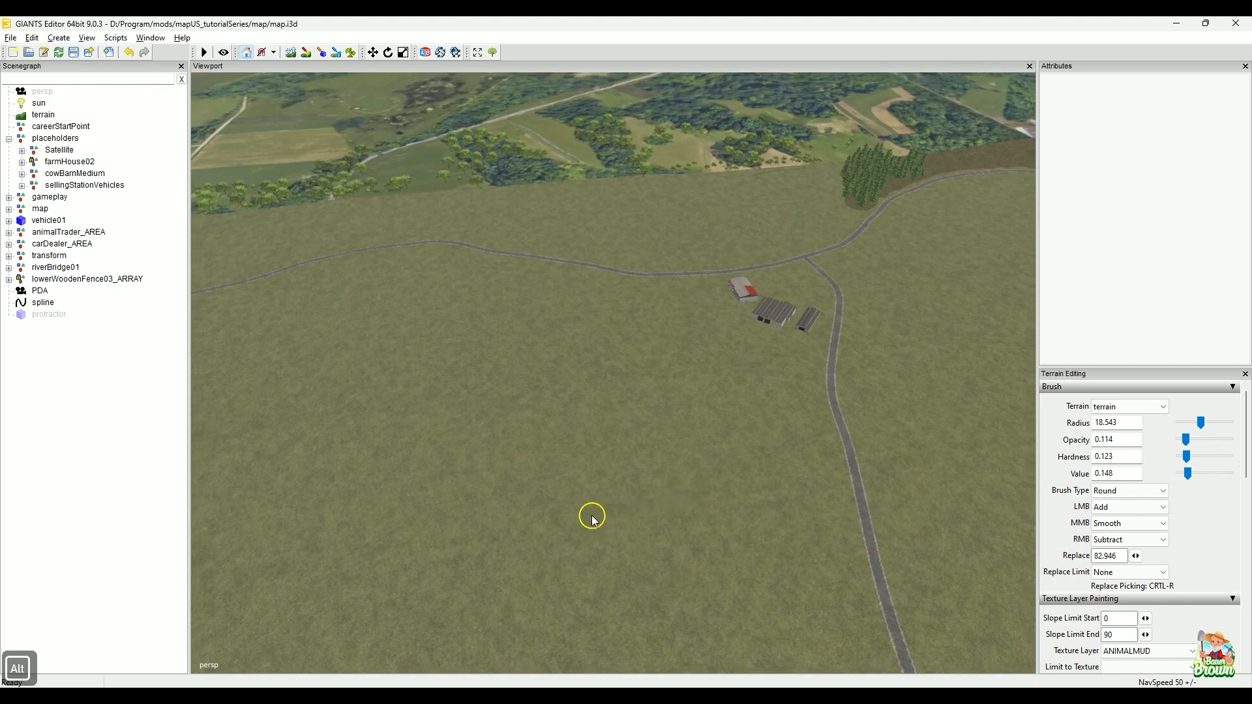
pyautogui.moveTo(711, 490)
pyautogui.keyDown('alt'); pyautogui.mouseDown()
pyautogui.moveTo(598, 520)
pyautogui.moveTo(743, 514)
pyautogui.moveTo(718, 451)
pyautogui.moveTo(611, 450)
pyautogui.moveTo(523, 408)
pyautogui.moveTo(761, 425)
pyautogui.moveTo(838, 415)
pyautogui.moveTo(696, 481)
pyautogui.moveTo(735, 489)
pyautogui.mouseUp(); pyautogui.keyUp('alt')
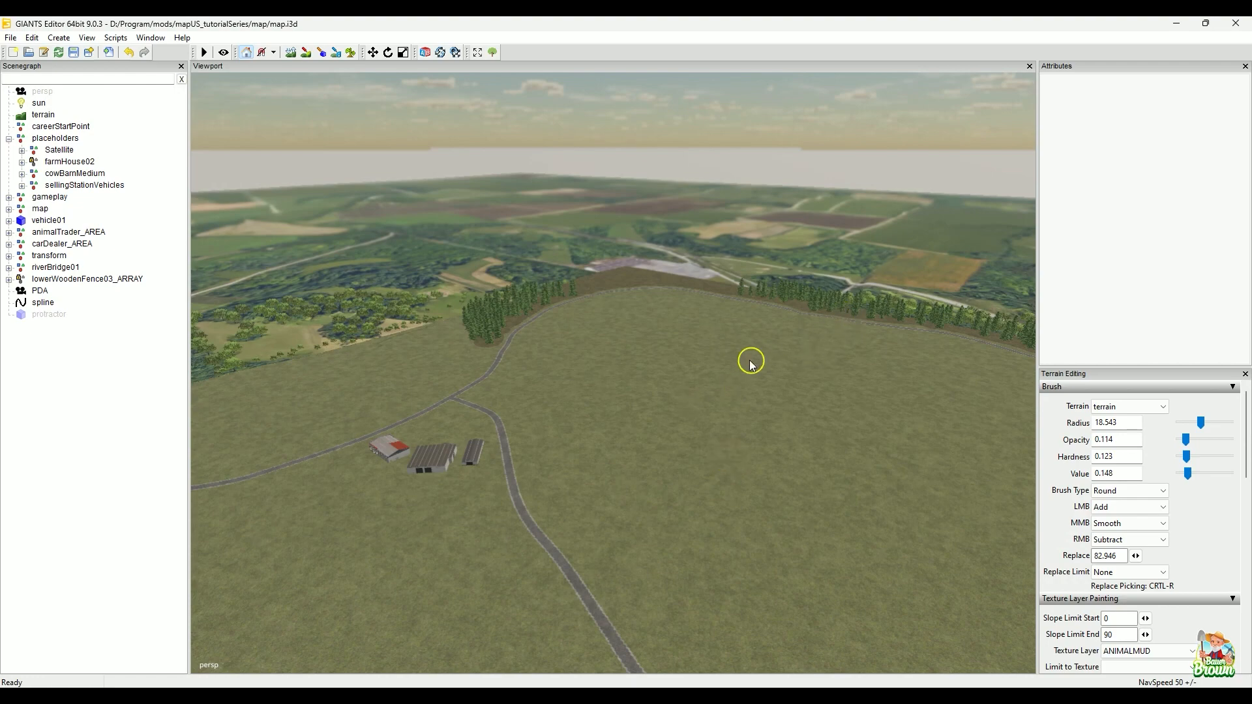
pyautogui.keyDown('alt'); pyautogui.moveTo(806, 331); pyautogui.dragTo(590, 350); pyautogui.keyUp('alt')
pyautogui.keyDown('alt'); pyautogui.moveTo(333, 352); pyautogui.dragTo(673, 352); pyautogui.keyUp('alt')
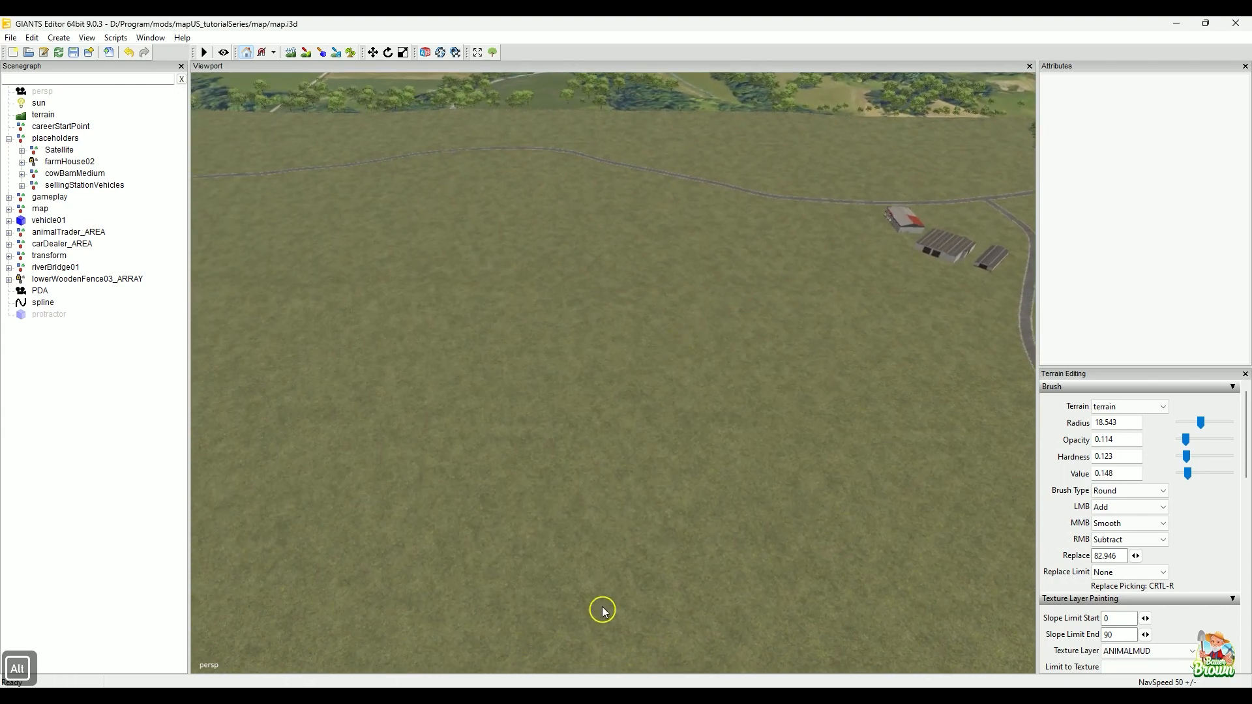
# - Switch to File Explorer and open the map's prefabs folder inside the mapUS_tutorialSeries mod
pyautogui.click(593, 686)
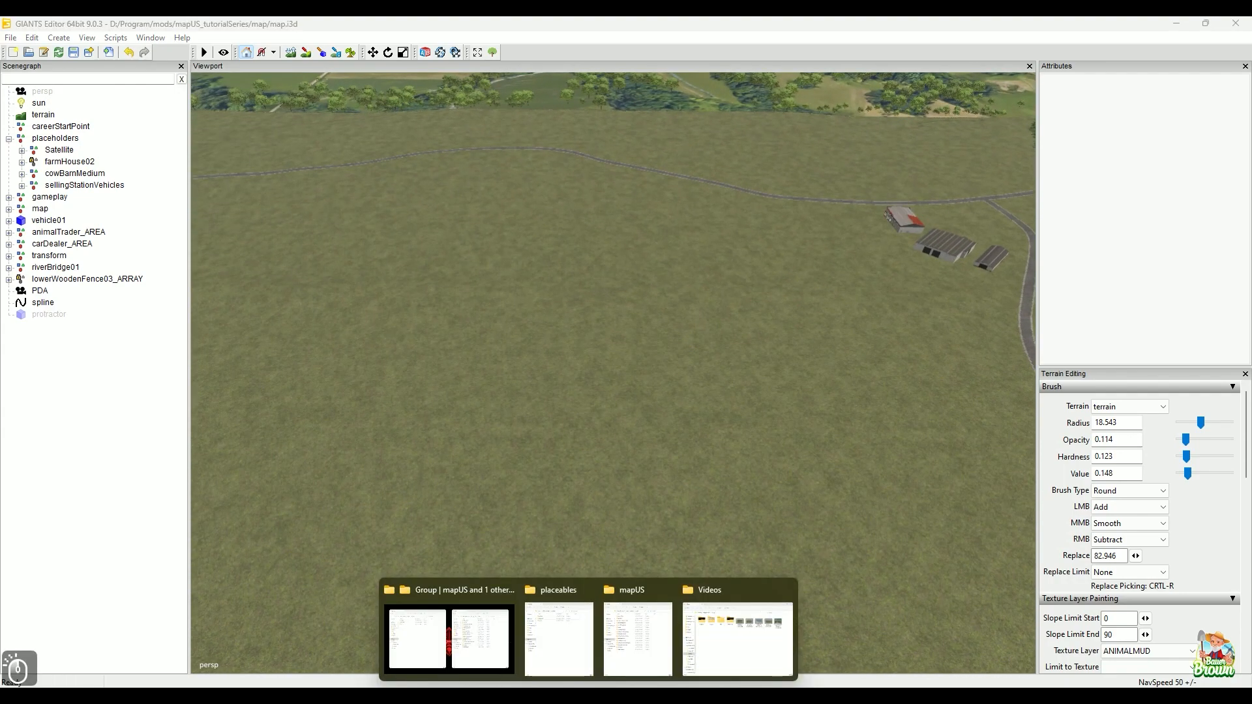
pyautogui.click(460, 597)
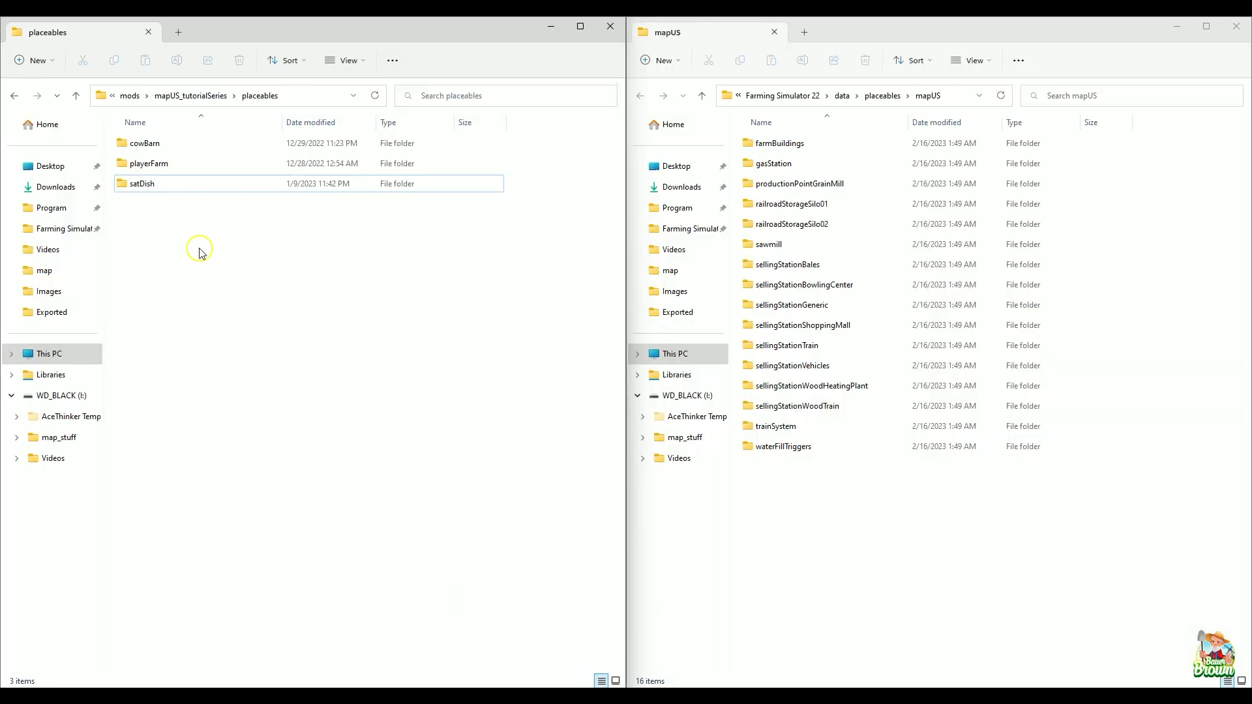
pyautogui.click(198, 95)
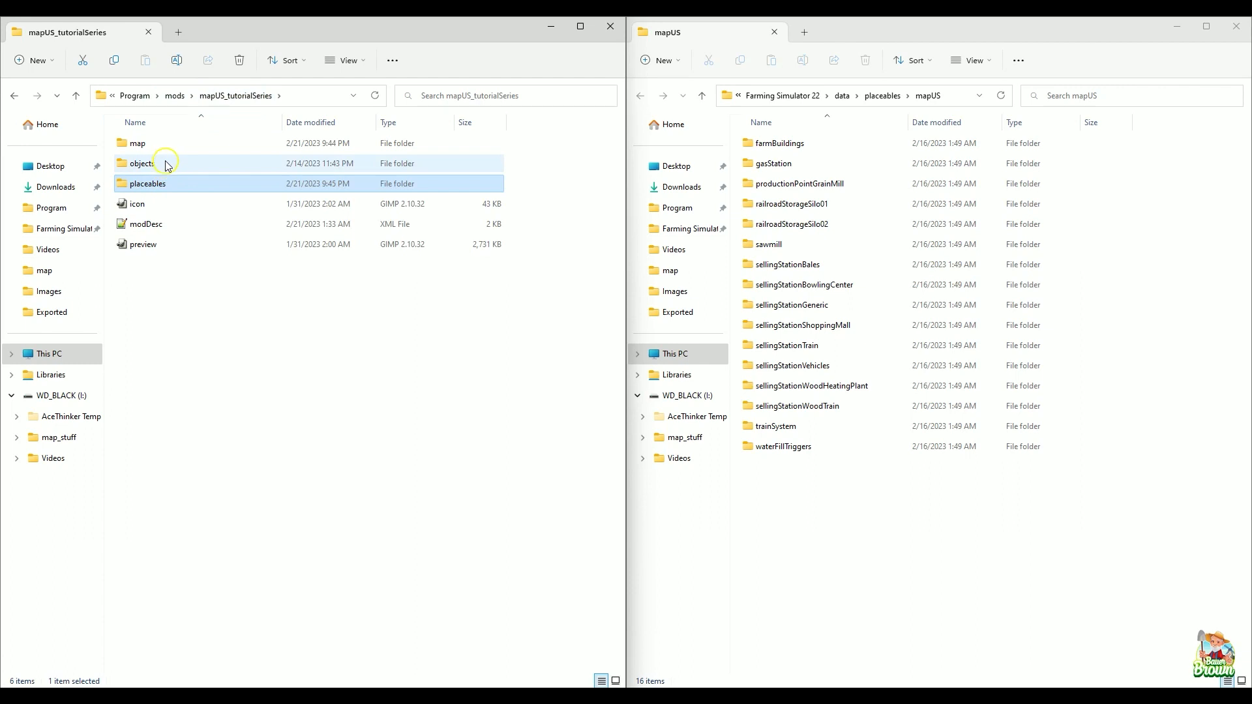
pyautogui.doubleClick(165, 144)
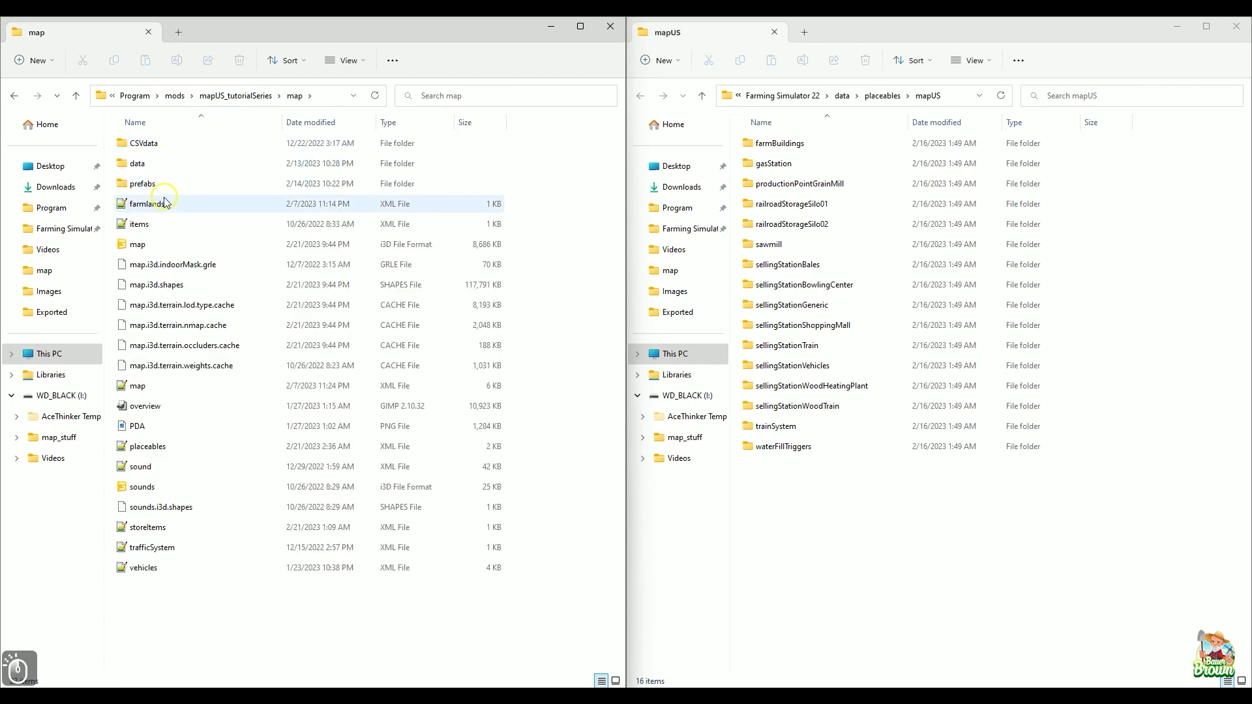
pyautogui.doubleClick(163, 184)
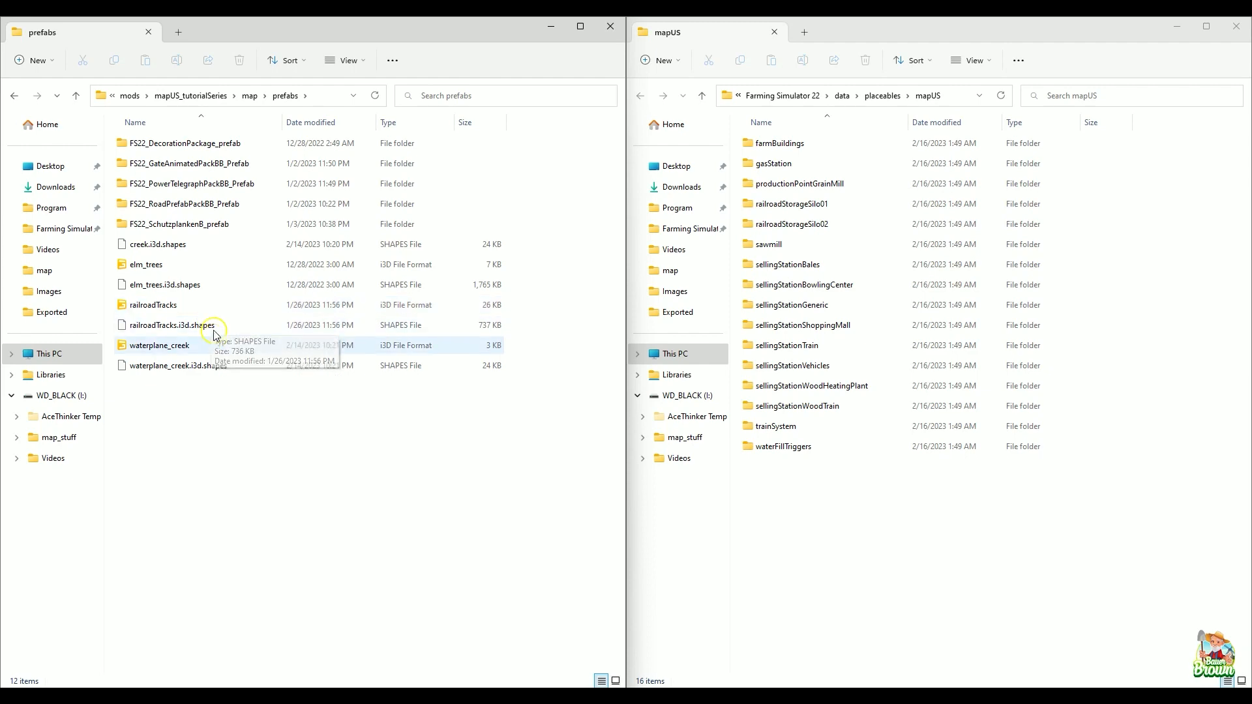
# - Import the railroadTracks i3D file from the prefabs folder into the open map in GIANTS Editor
pyautogui.click(208, 310)
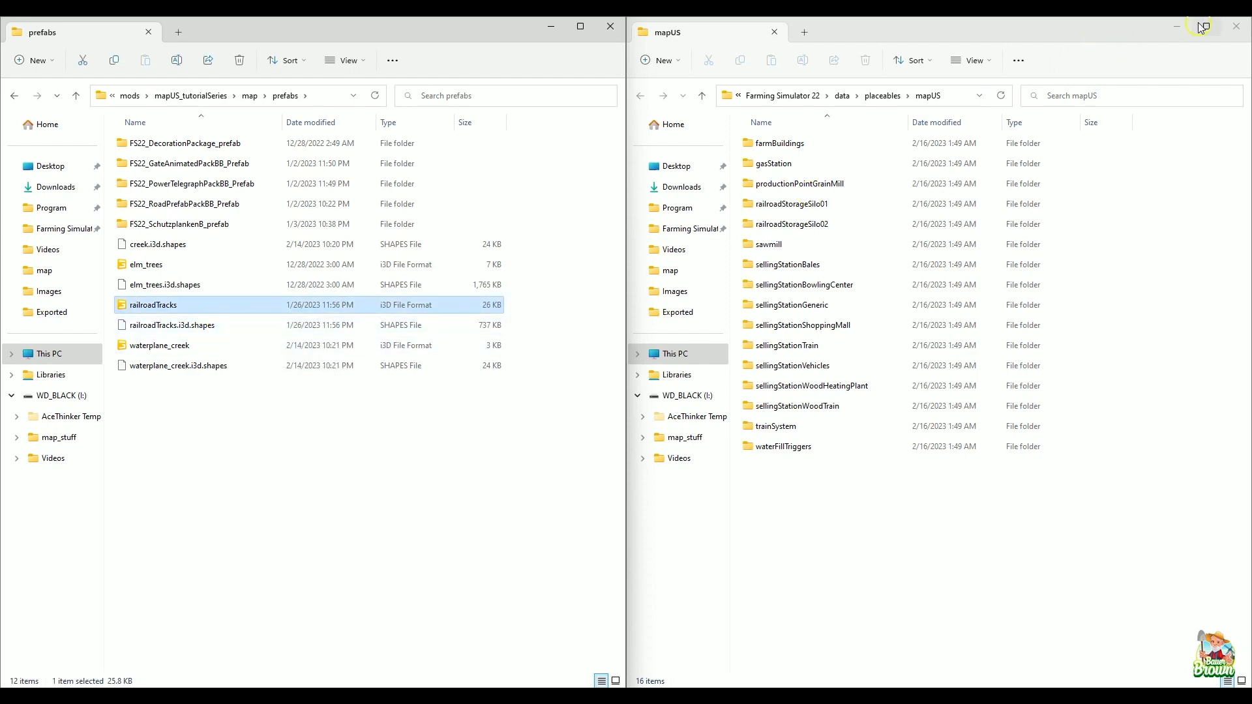
pyautogui.click(1178, 28)
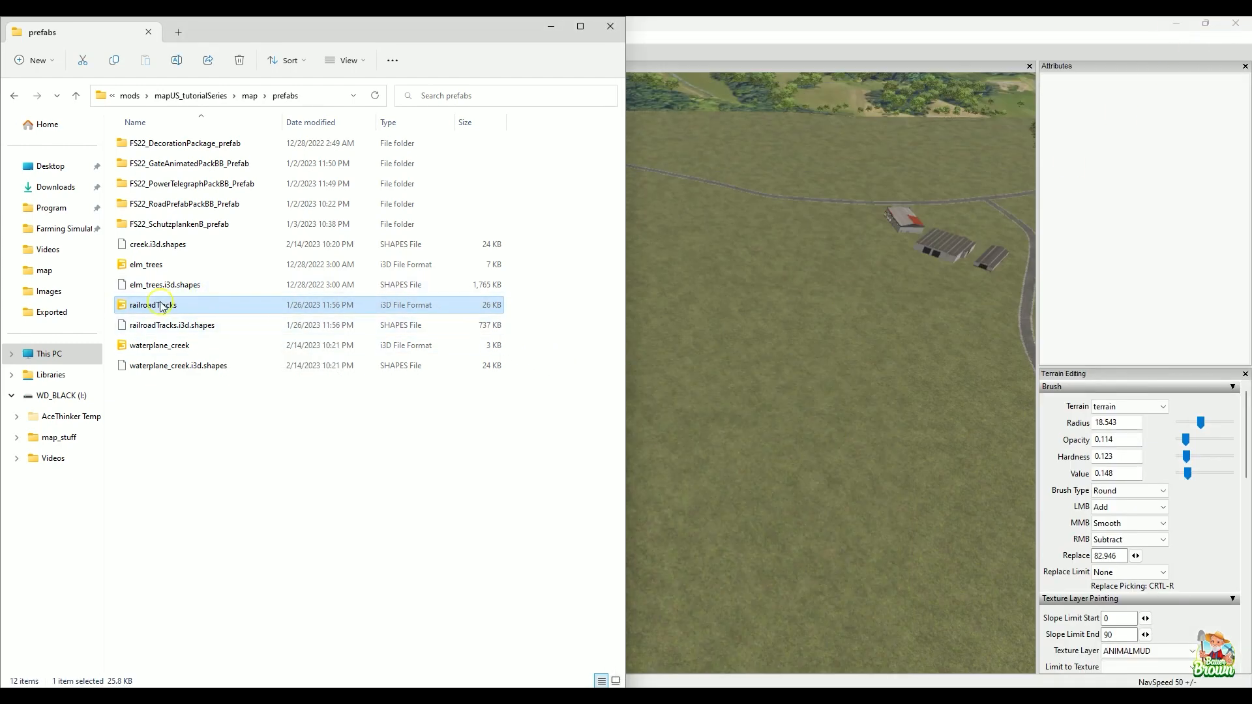
pyautogui.moveTo(163, 306); pyautogui.dragTo(704, 362)
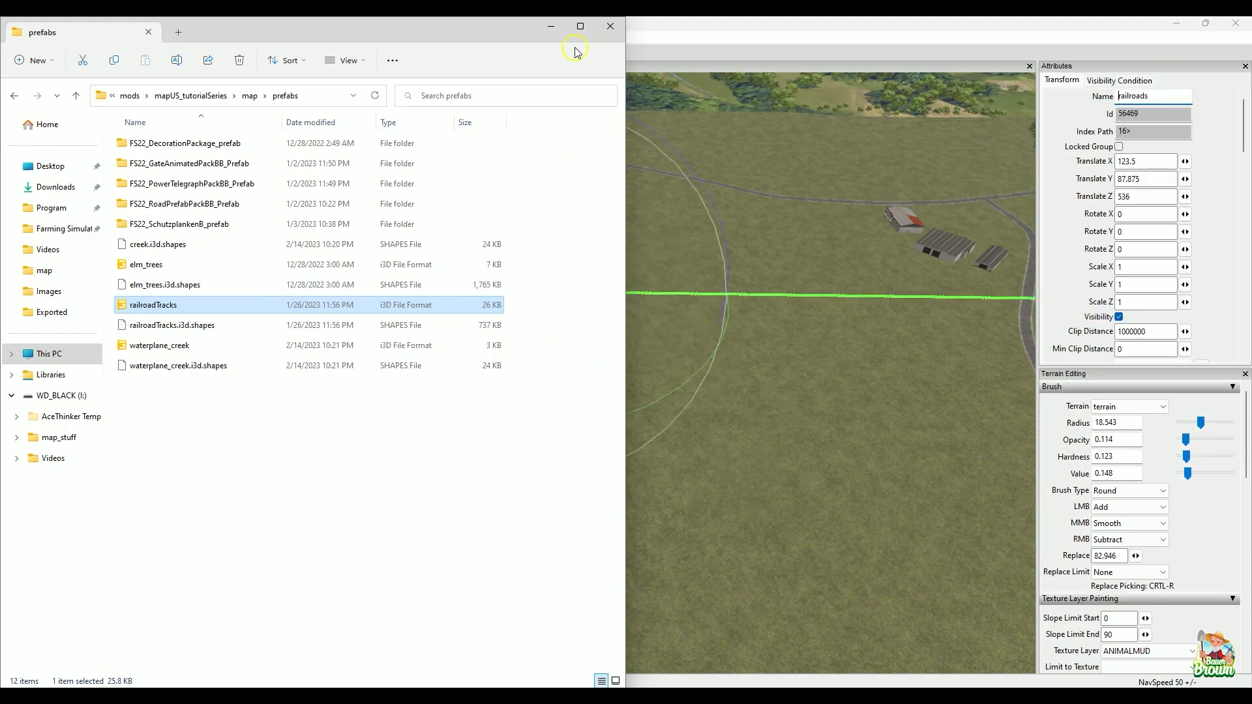
pyautogui.click(551, 26)
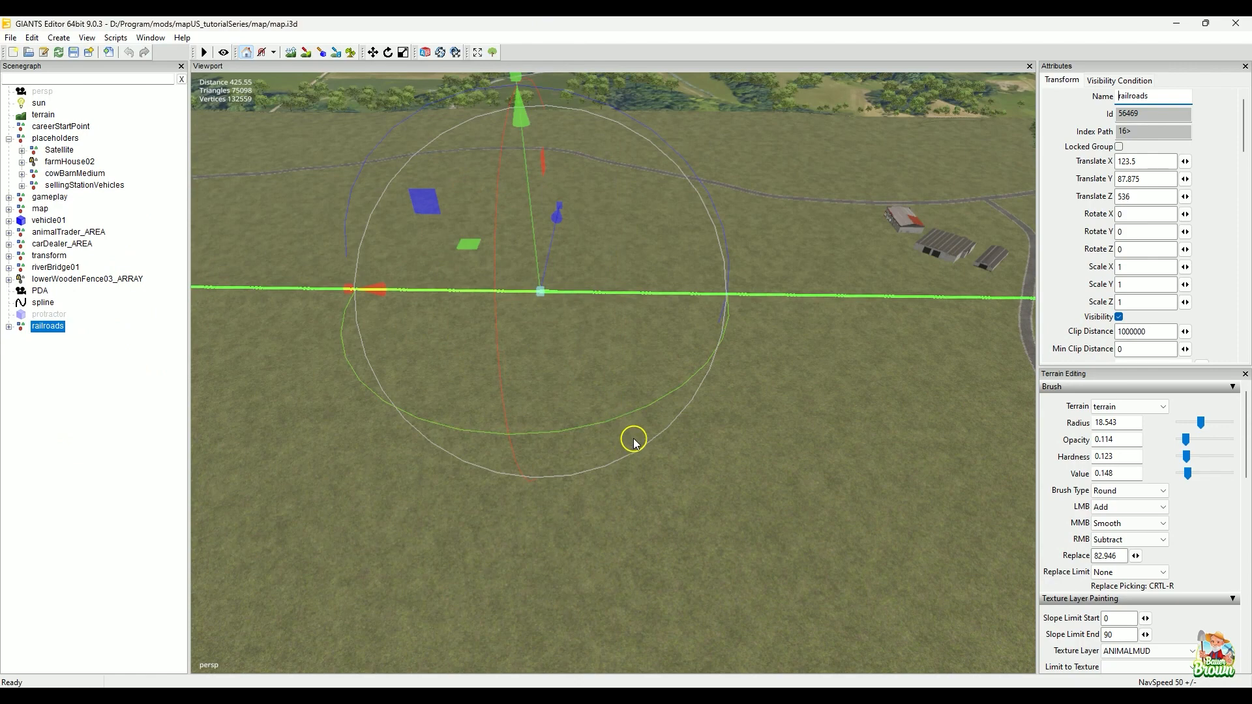
# - Deselect the imported railroads group and examine the track along its length in both directions, from above and near ground level
pyautogui.keyDown('alt'); pyautogui.moveTo(638, 439); pyautogui.dragTo(469, 394); pyautogui.keyUp('alt')
pyautogui.keyDown('alt'); pyautogui.moveTo(468, 393); pyautogui.dragTo(506, 478, button='middle'); pyautogui.keyUp('alt')
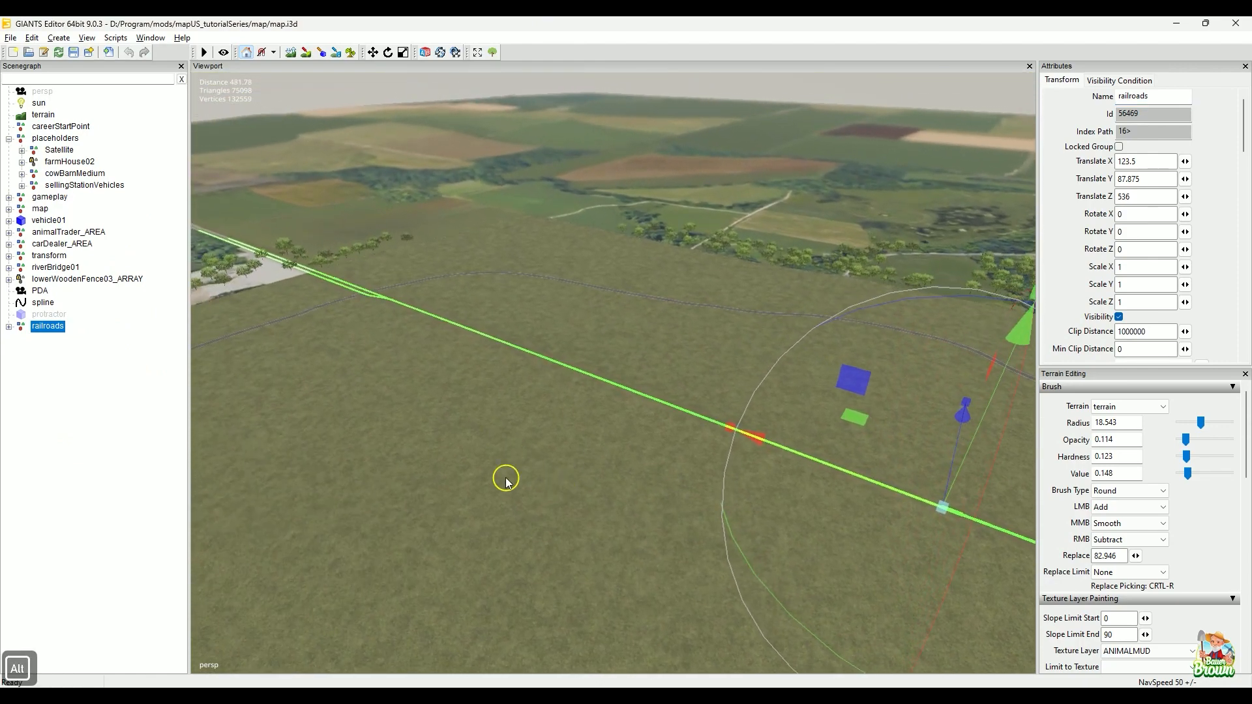
pyautogui.keyDown('alt'); pyautogui.moveTo(506, 478); pyautogui.dragTo(636, 501); pyautogui.keyUp('alt')
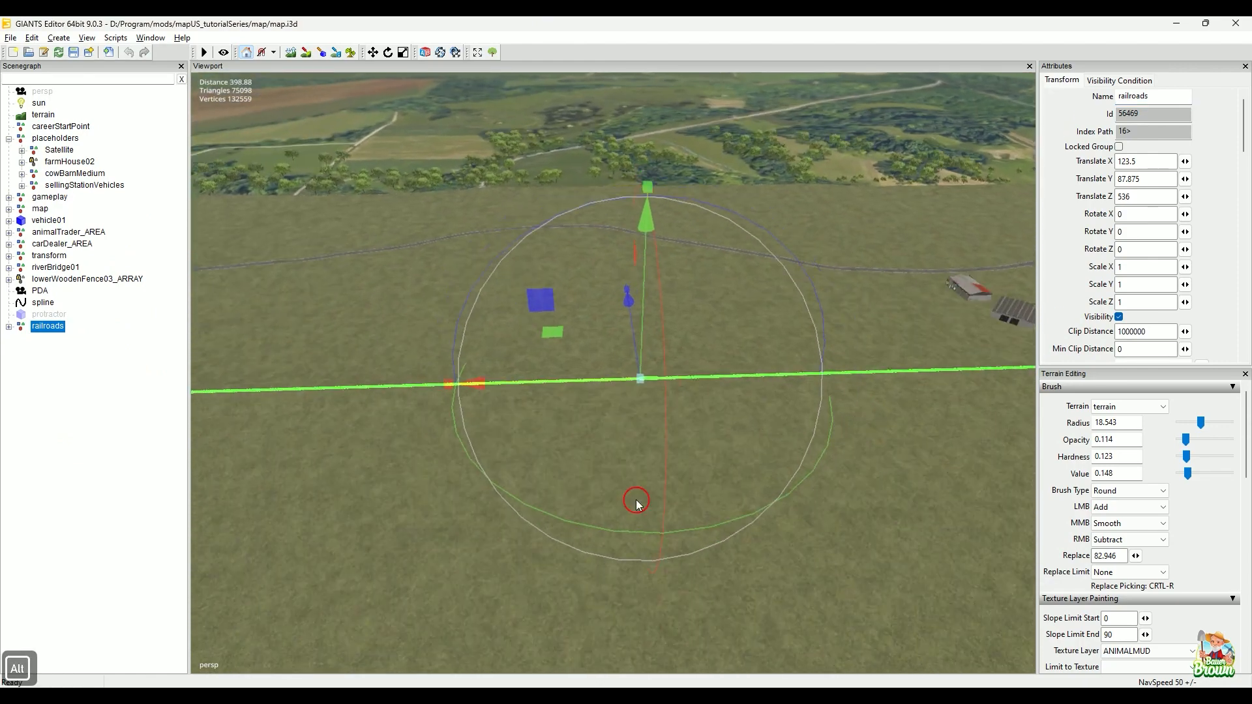
pyautogui.keyDown('alt'); pyautogui.moveTo(637, 502); pyautogui.dragTo(747, 433, button='right'); pyautogui.keyUp('alt')
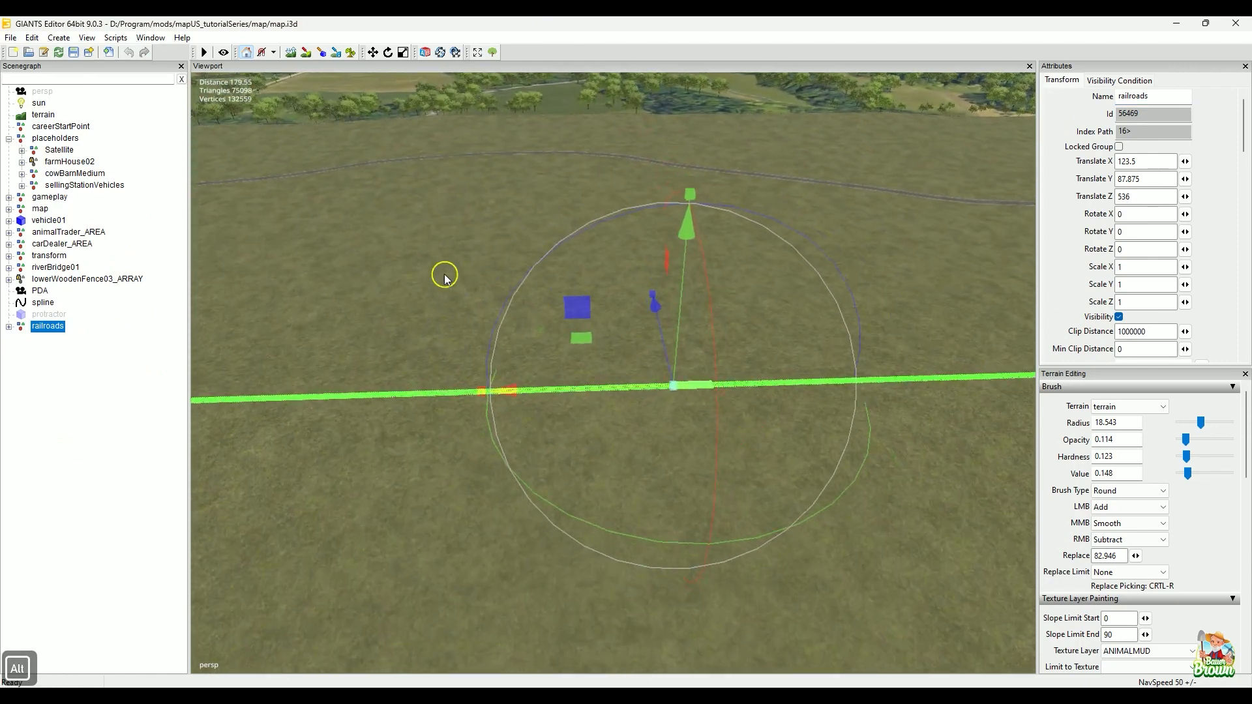
pyautogui.keyDown('alt'); pyautogui.moveTo(377, 441); pyautogui.dragTo(427, 294); pyautogui.keyUp('alt')
pyautogui.click(427, 298)
pyautogui.keyDown('alt'); pyautogui.moveTo(394, 477); pyautogui.dragTo(683, 418); pyautogui.keyUp('alt')
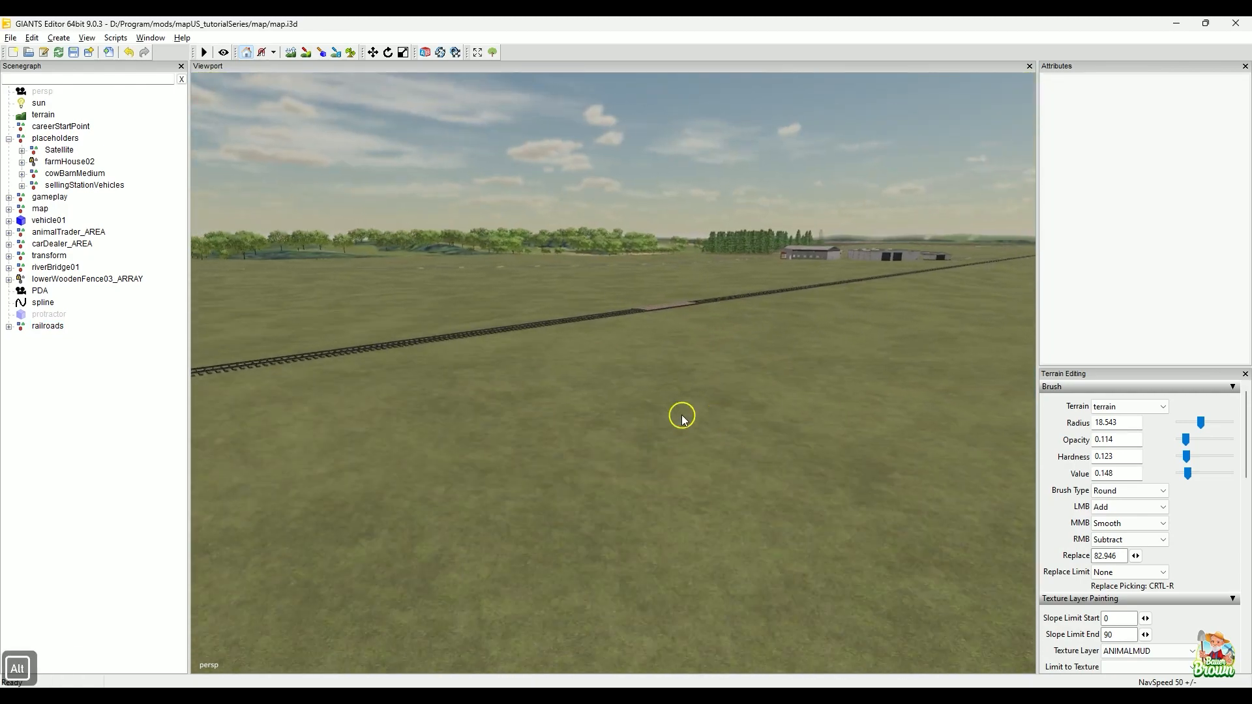
pyautogui.keyDown('alt'); pyautogui.moveTo(766, 459); pyautogui.dragTo(742, 486); pyautogui.keyUp('alt')
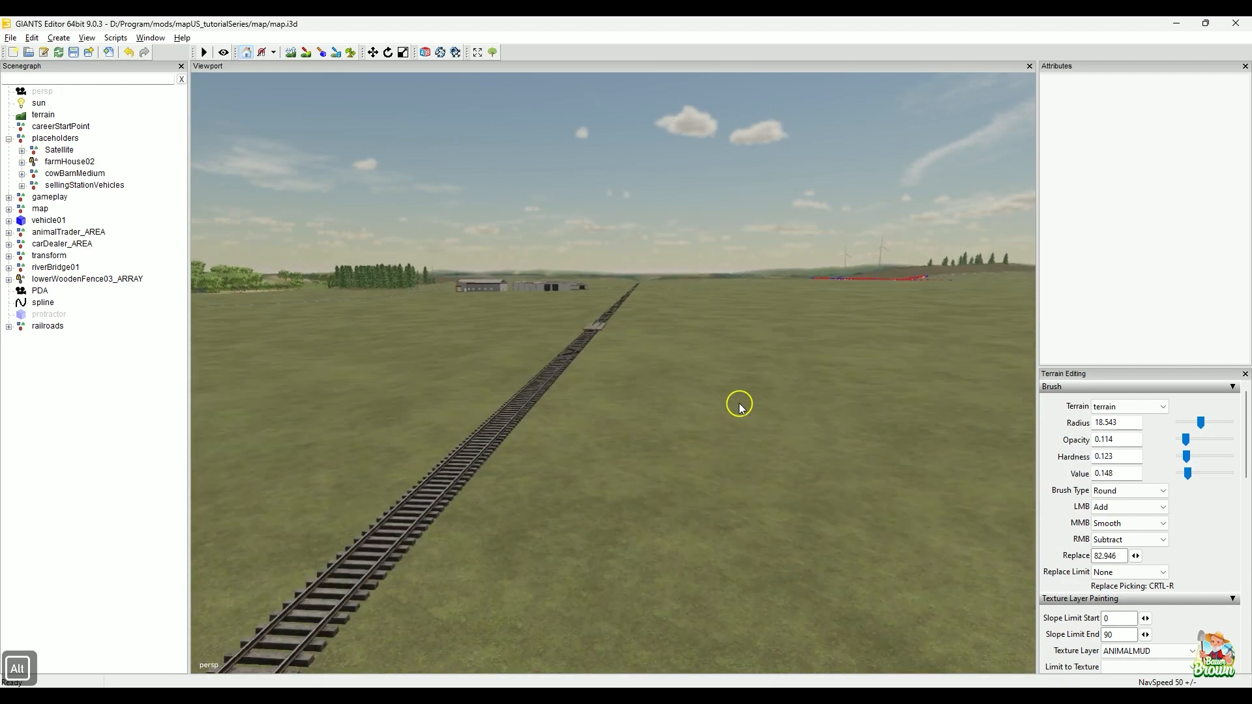
pyautogui.keyDown('alt'); pyautogui.moveTo(646, 581); pyautogui.dragTo(450, 450); pyautogui.keyUp('alt')
pyautogui.moveTo(450, 450)
pyautogui.keyDown('alt'); pyautogui.mouseDown(button='right')
pyautogui.moveTo(456, 405)
pyautogui.moveTo(435, 438)
pyautogui.mouseUp(button='right'); pyautogui.keyUp('alt')
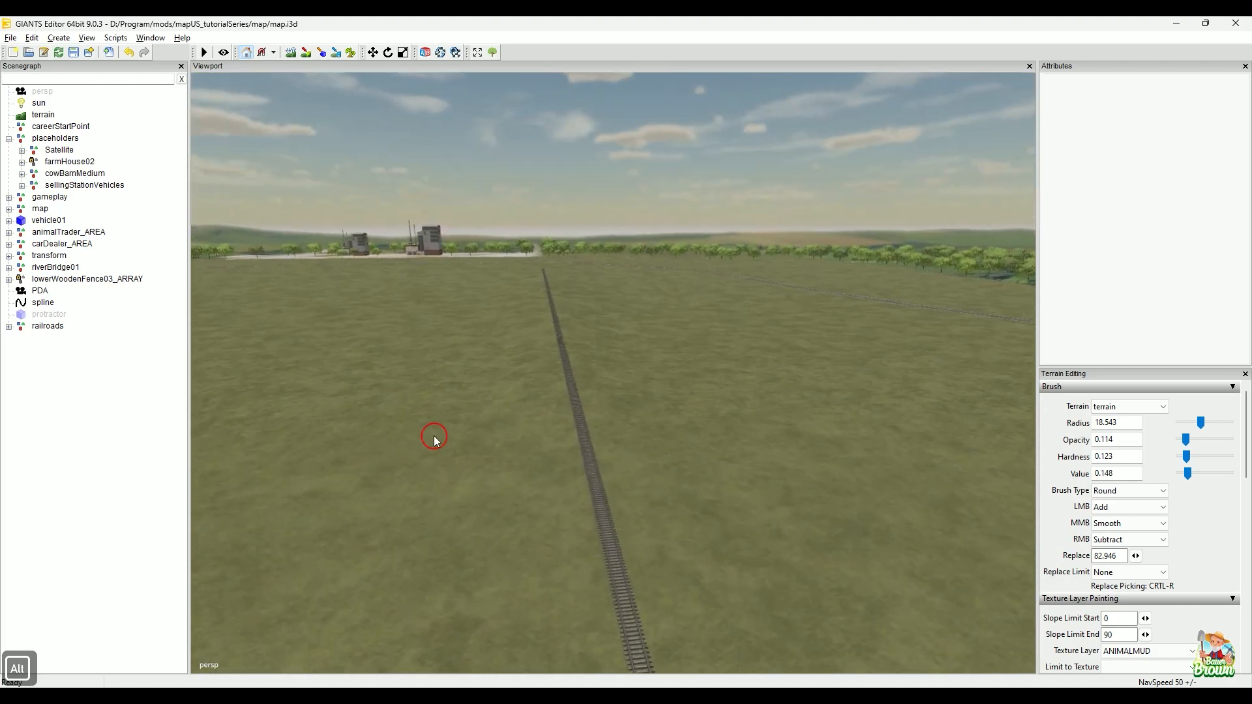
pyautogui.keyDown('alt'); pyautogui.moveTo(586, 383); pyautogui.dragTo(733, 503); pyautogui.keyUp('alt')
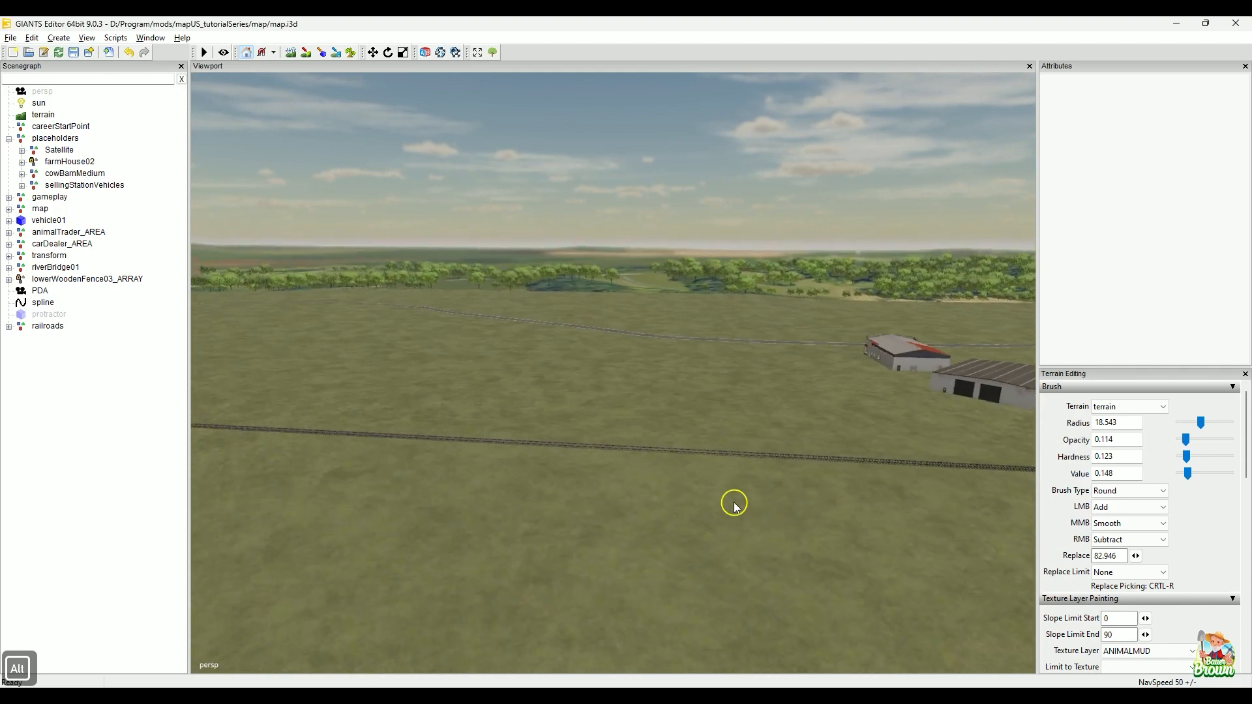
pyautogui.keyDown('alt'); pyautogui.moveTo(442, 501); pyautogui.dragTo(600, 494); pyautogui.keyUp('alt')
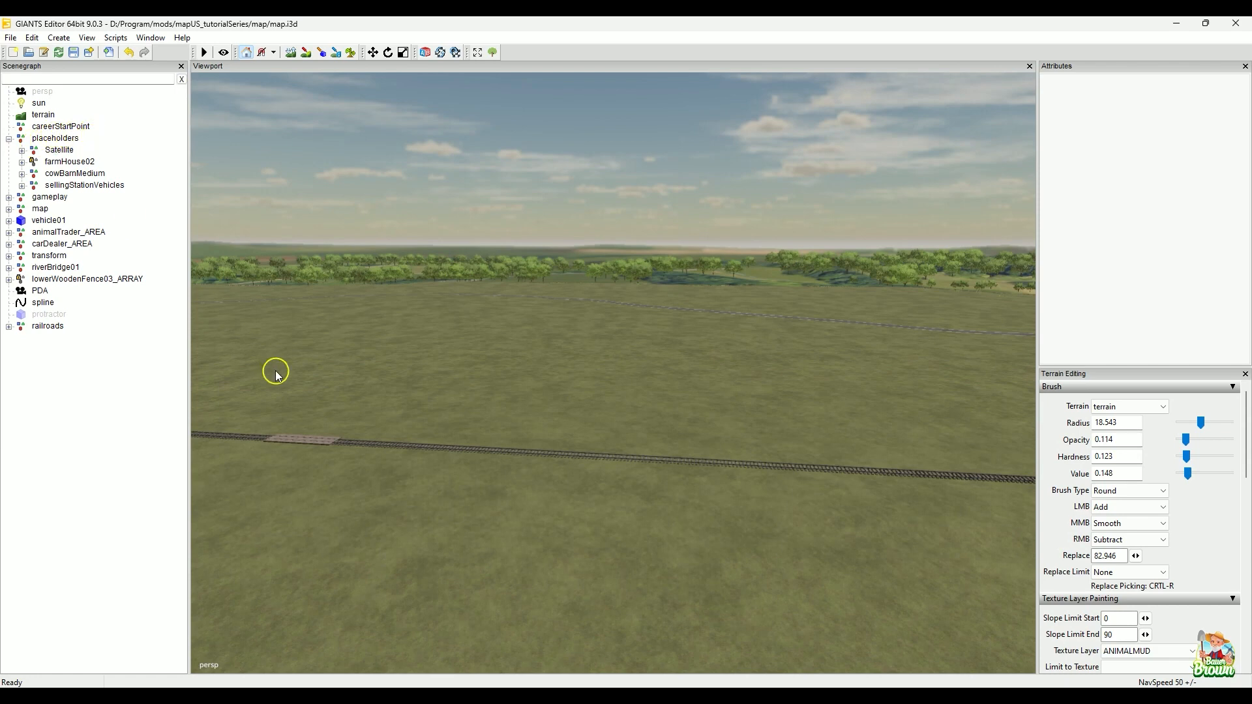
pyautogui.click(468, 687)
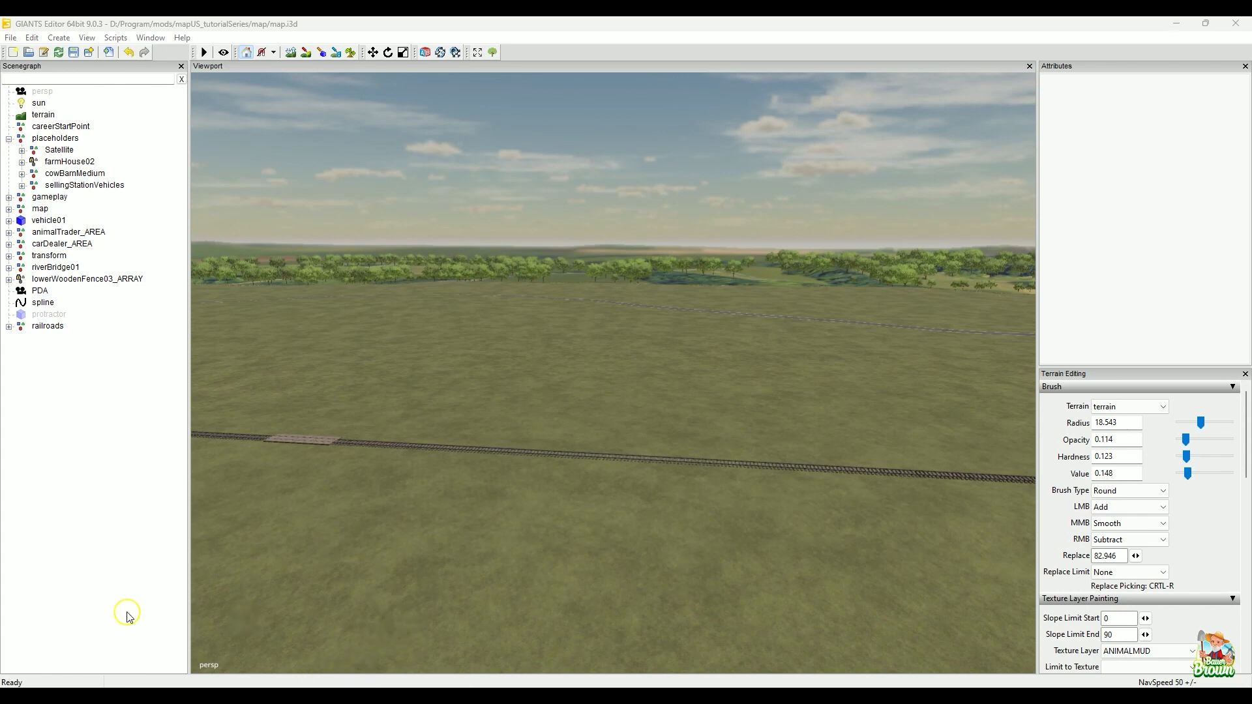
pyautogui.click(108, 617)
pyautogui.keyDown('alt'); pyautogui.moveTo(540, 467); pyautogui.dragTo(715, 475); pyautogui.keyUp('alt')
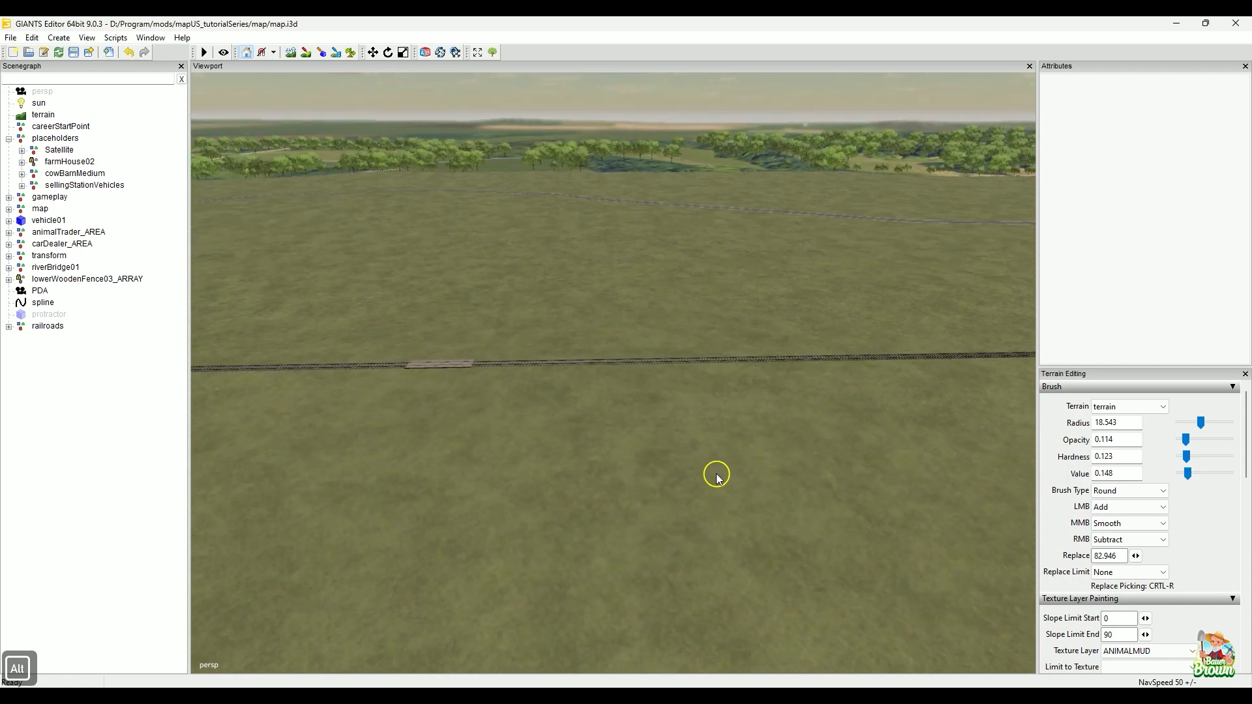
# - Switch to File Explorer and open the placeables folder of the mapUS_tutorialSeries mod
pyautogui.moveTo(587, 685)
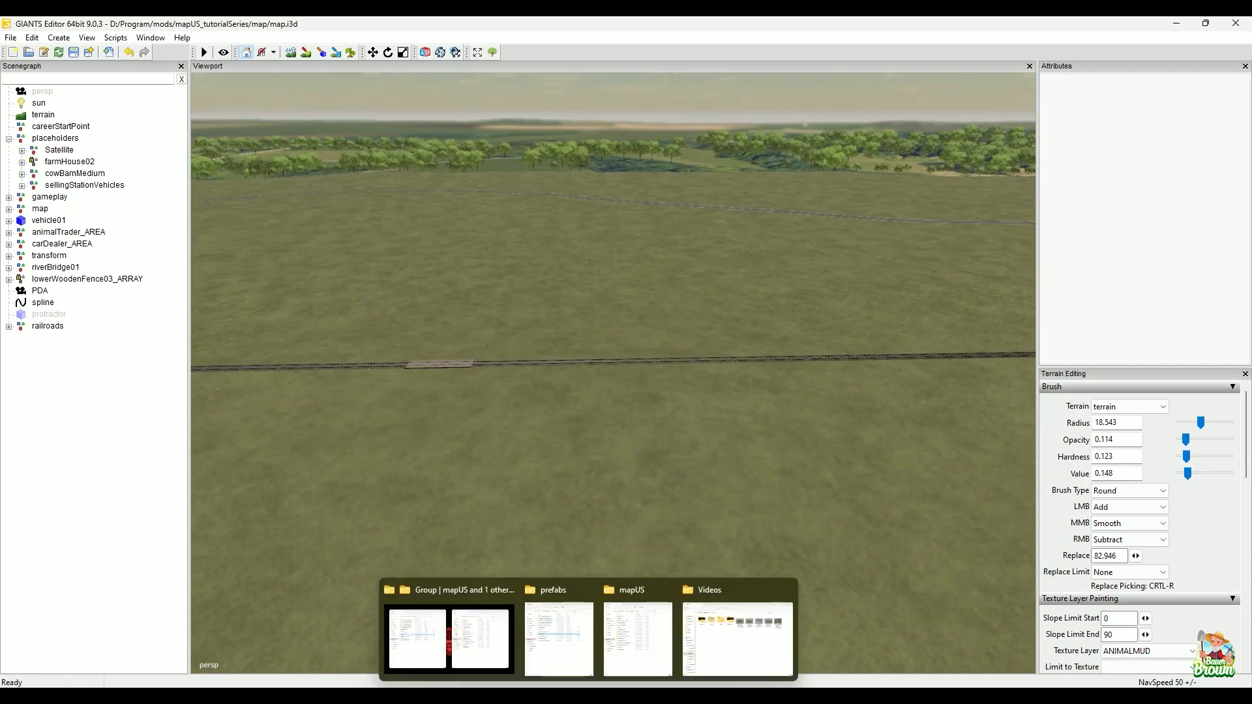
pyautogui.click(451, 589)
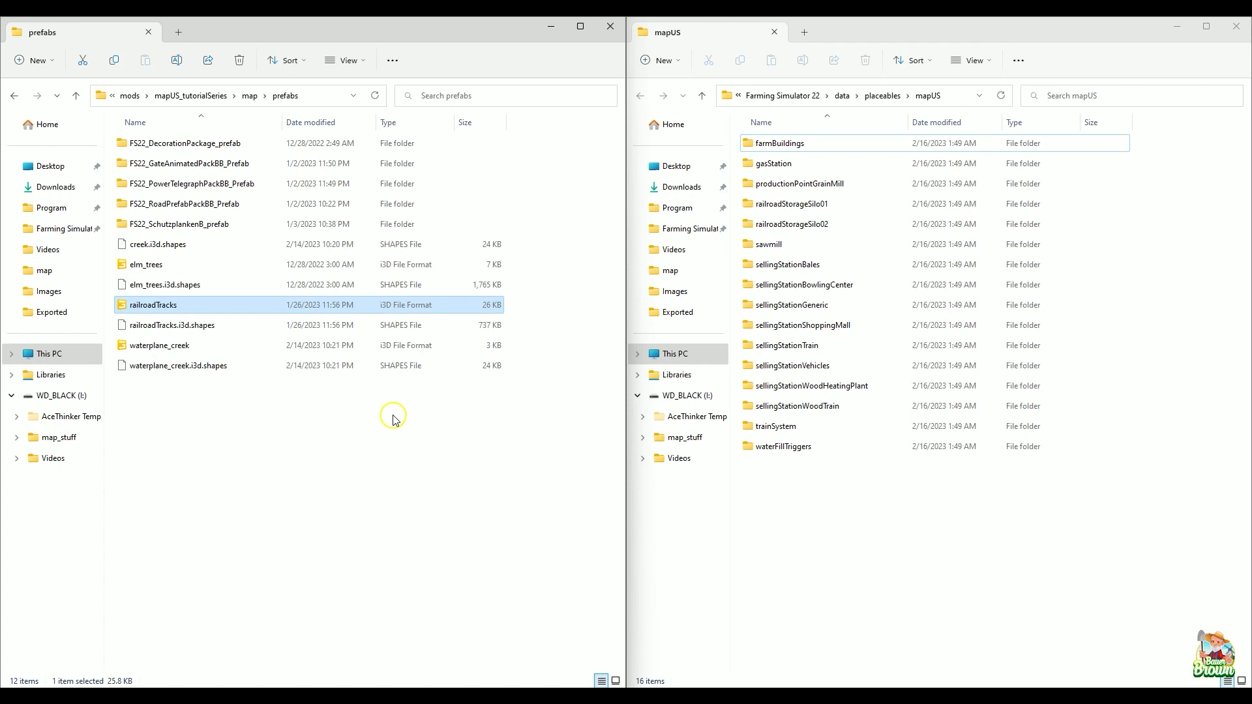
pyautogui.click(251, 96)
pyautogui.click(236, 96)
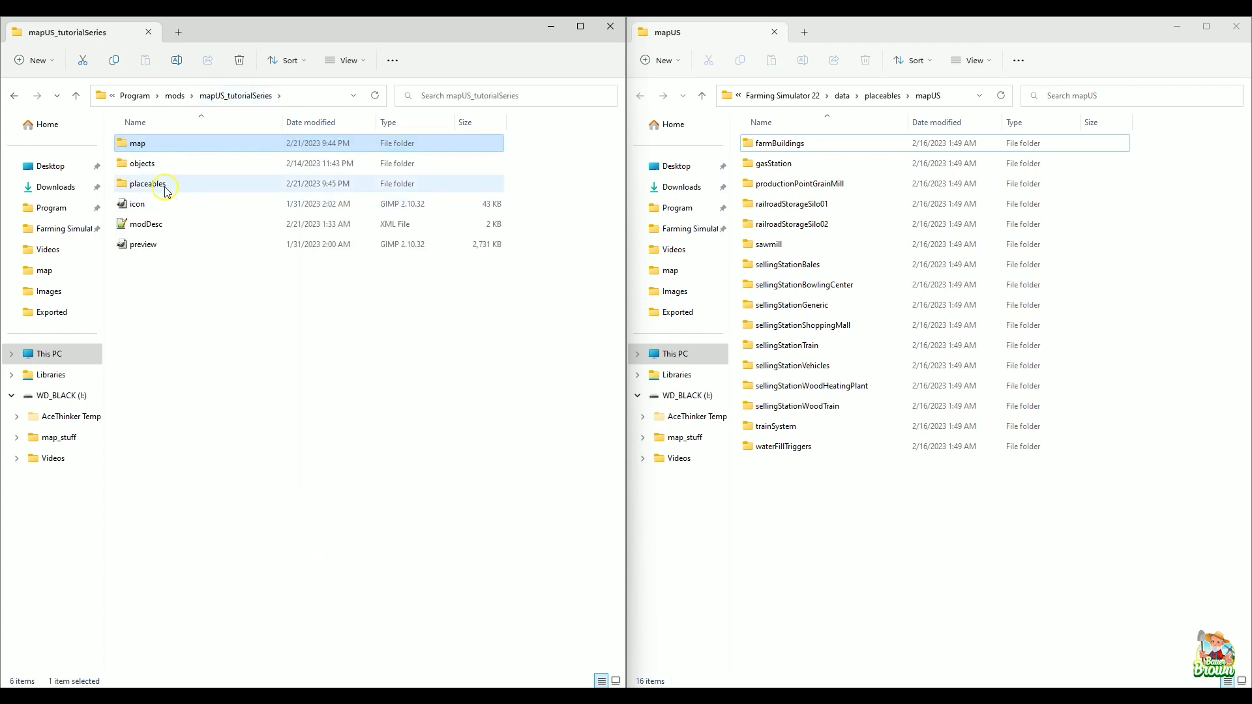
pyautogui.doubleClick(166, 186)
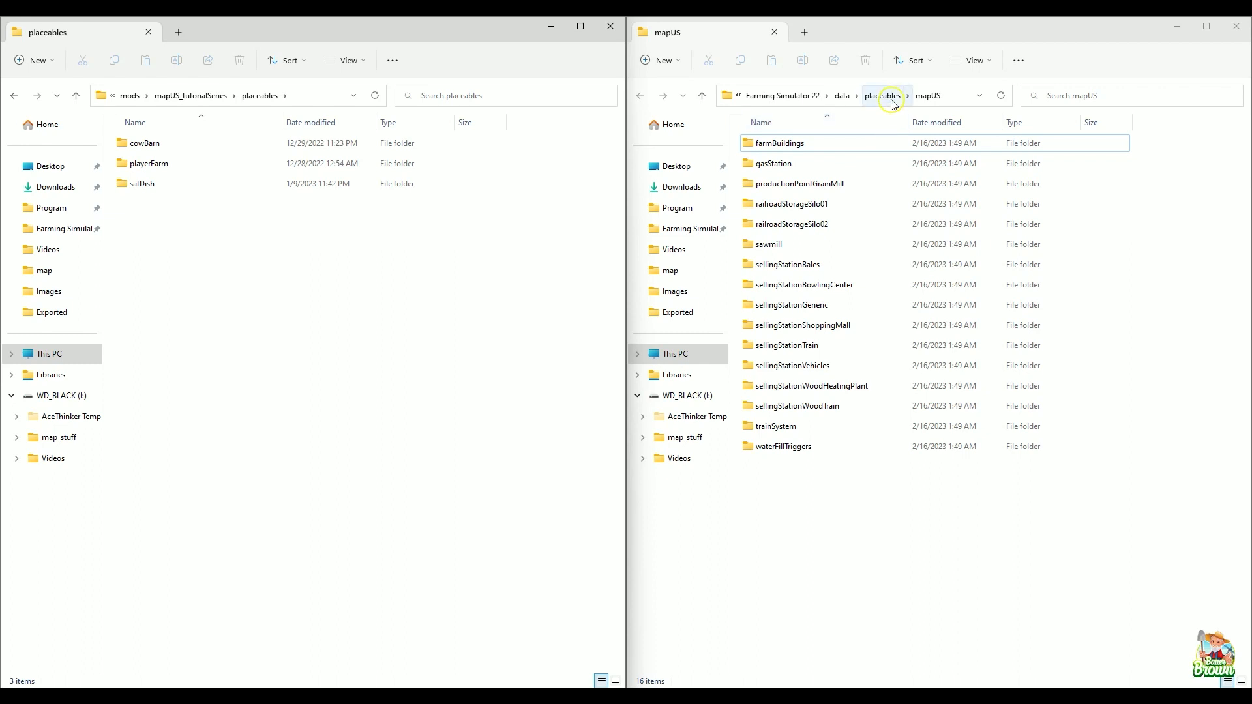
# - Copy the trainSystem folder from the game's data/placeables/mapUS folder into the mod's placeables folder
pyautogui.click(842, 96)
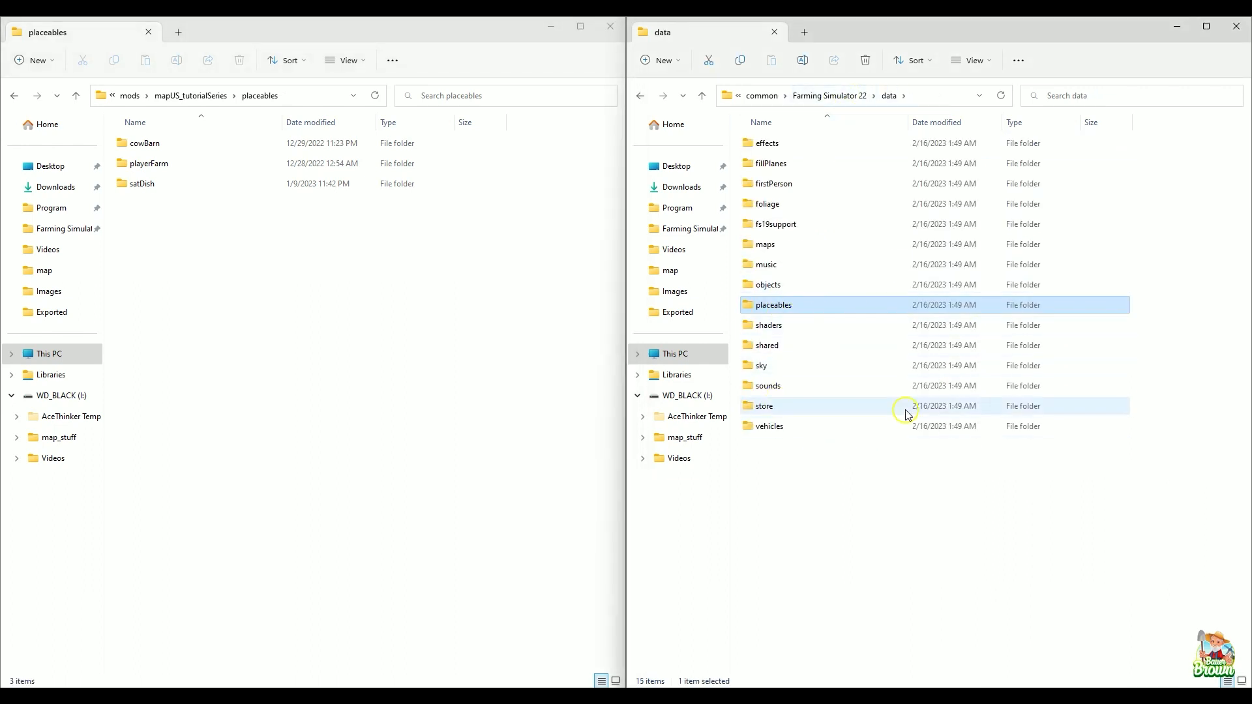
pyautogui.doubleClick(810, 306)
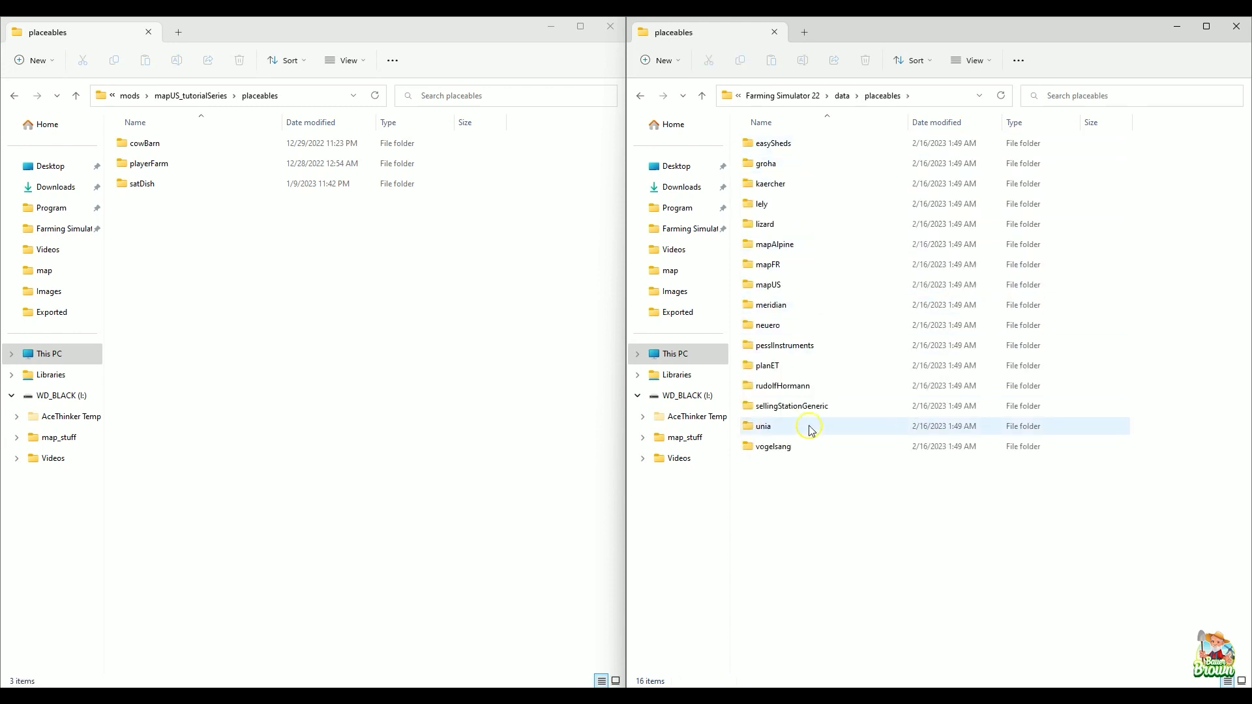
pyautogui.doubleClick(819, 288)
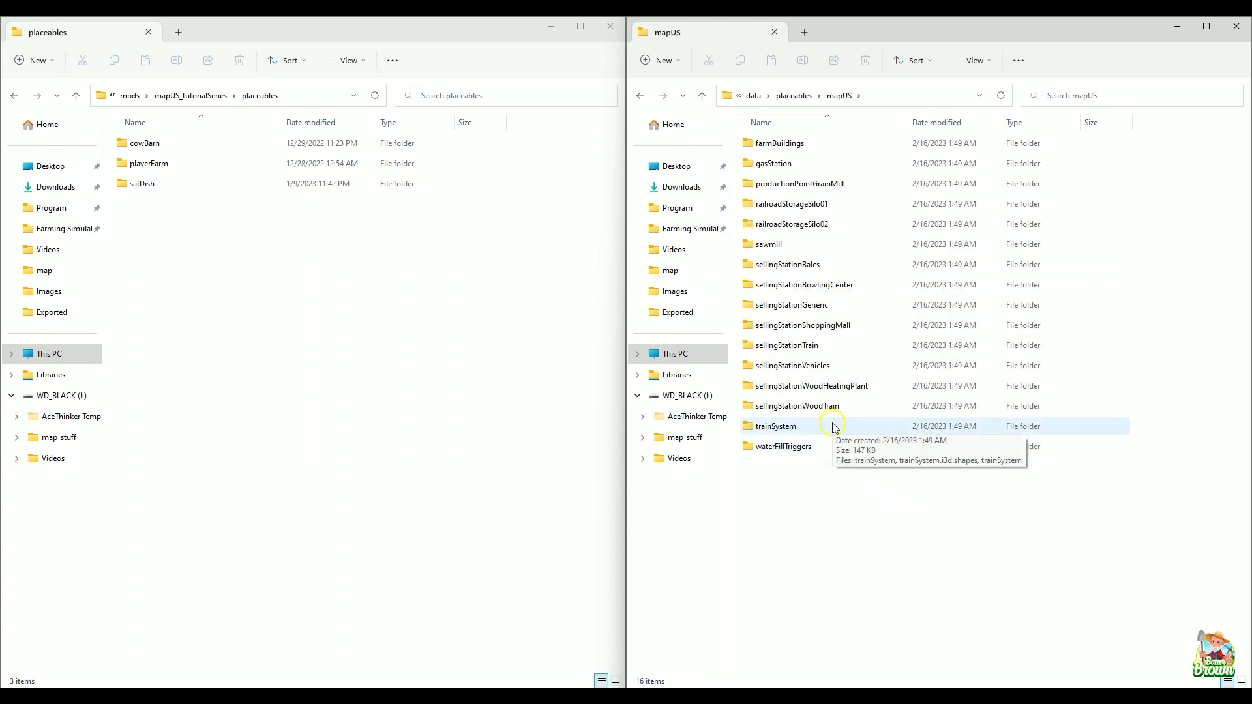
pyautogui.click(833, 427)
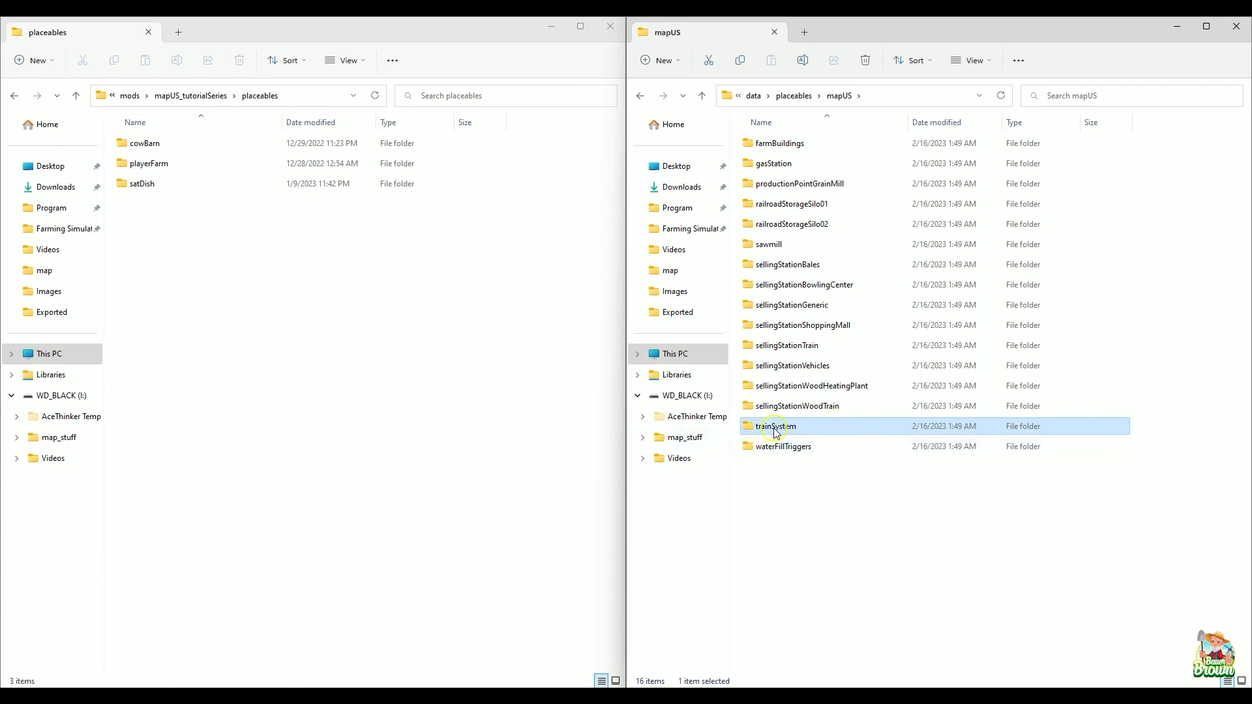
pyautogui.moveTo(800, 432); pyautogui.dragTo(176, 248)
pyautogui.moveTo(176, 247); pyautogui.dragTo(177, 246, button='right')
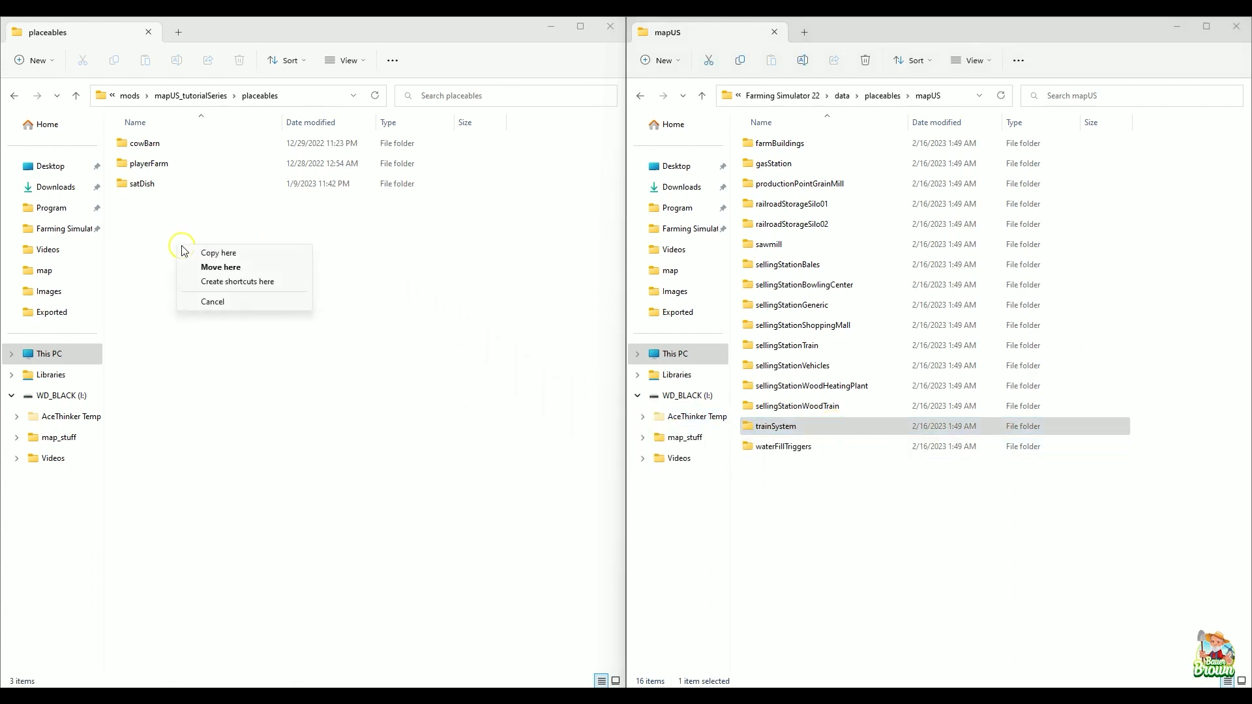
pyautogui.click(265, 254)
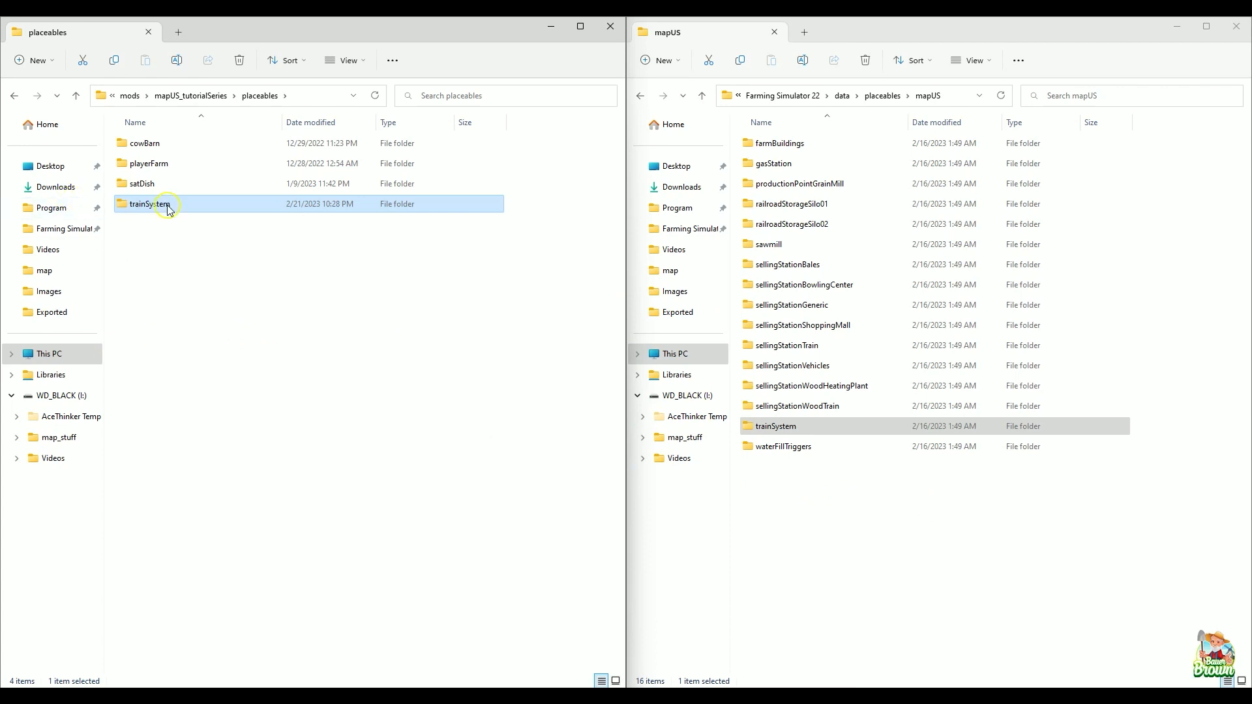
# - Copy both sellingStationTrain files from the game's sellingStationTrain folder into the mod's trainSystem folder
pyautogui.doubleClick(204, 211)
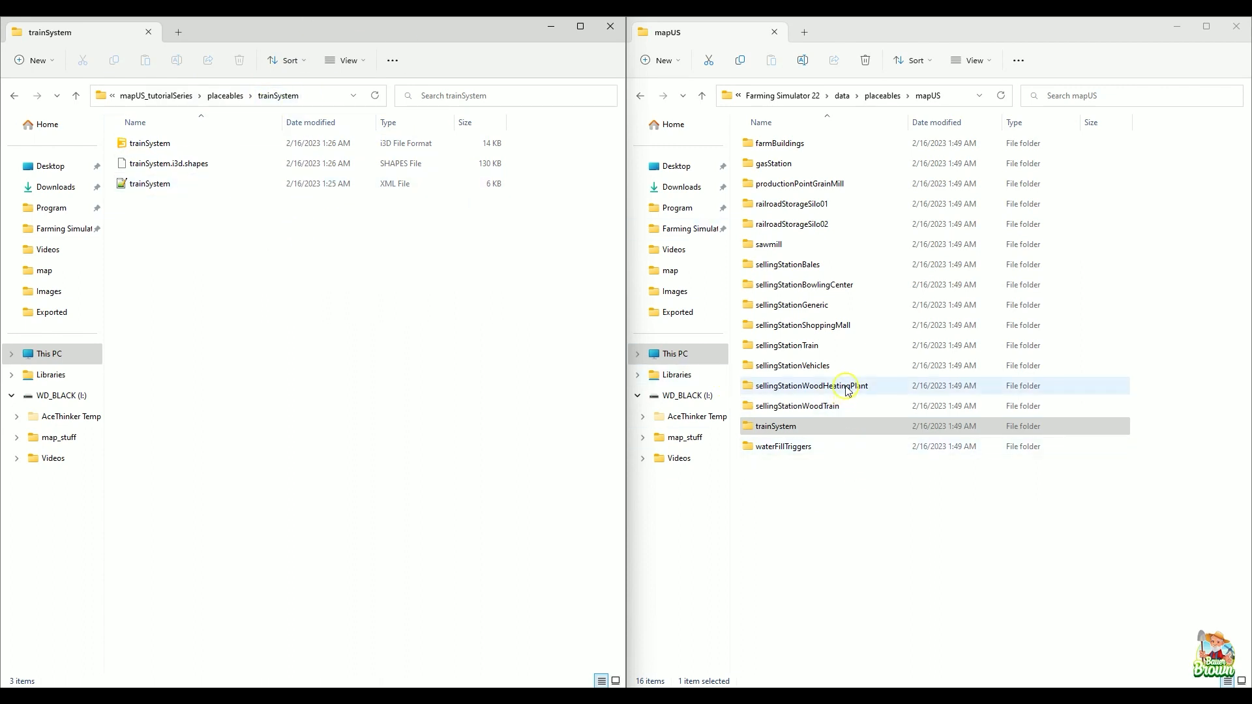
pyautogui.doubleClick(845, 352)
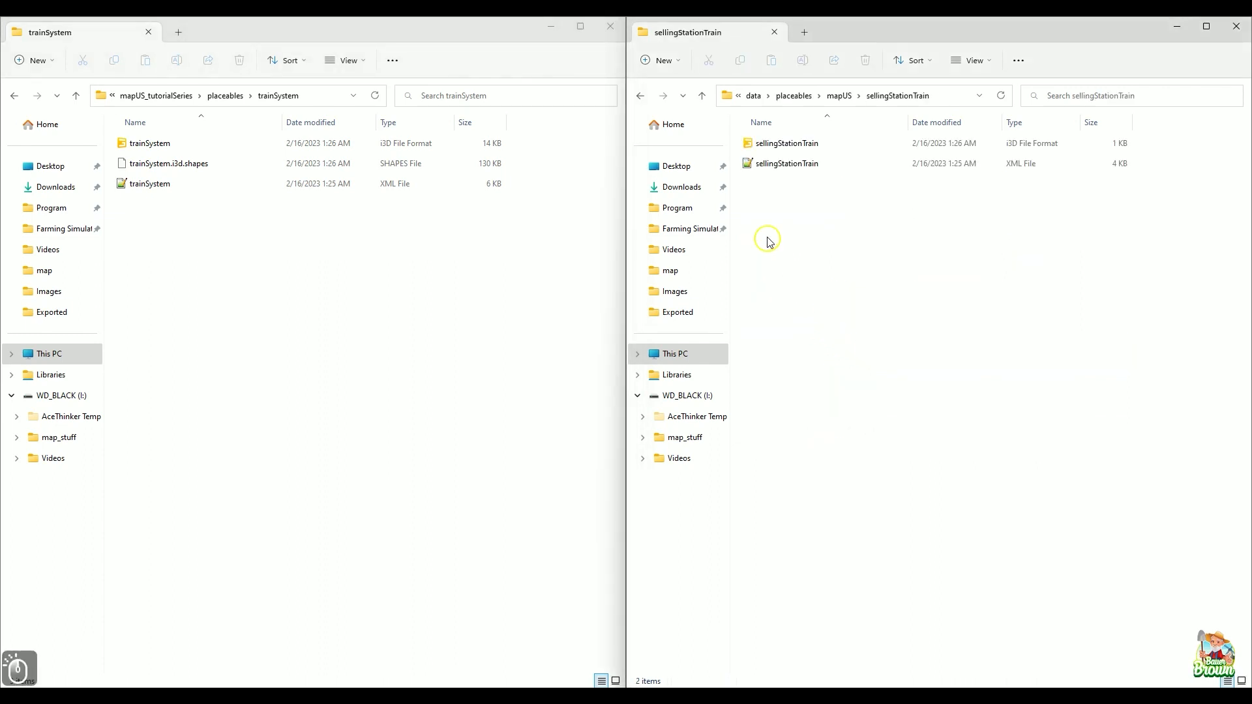
pyautogui.moveTo(863, 224); pyautogui.dragTo(323, 333)
pyautogui.moveTo(322, 334); pyautogui.dragTo(326, 333, button='right')
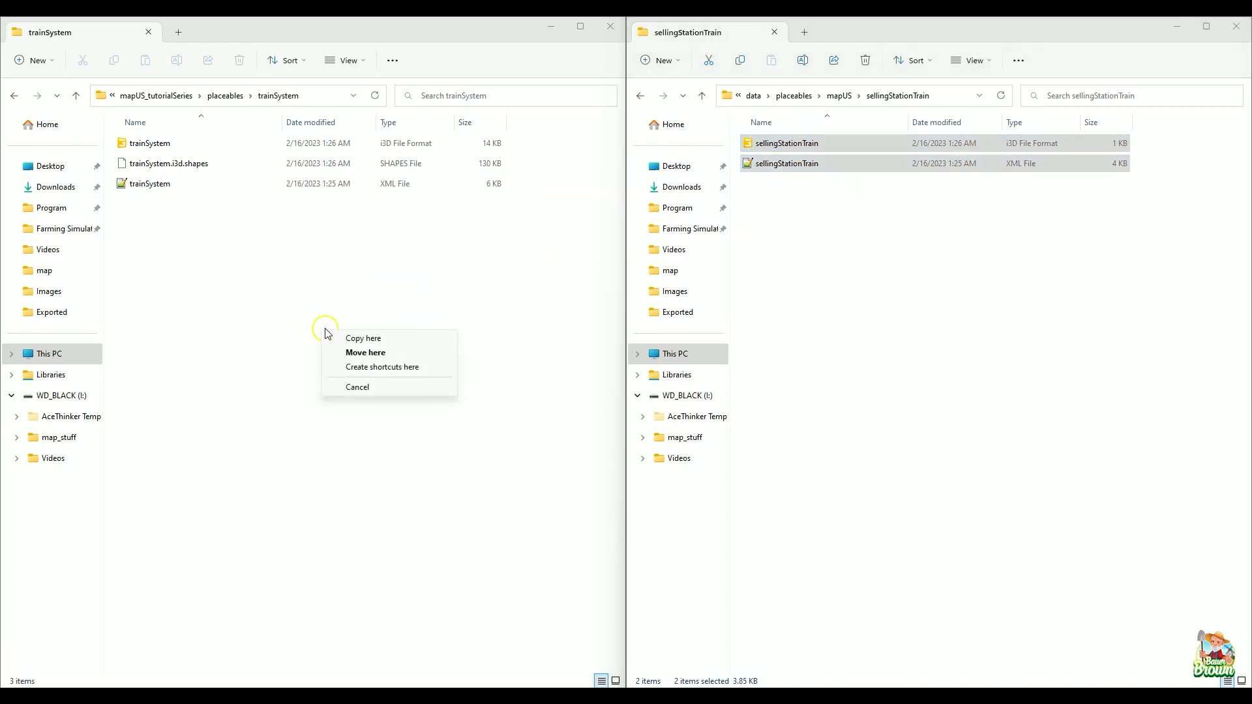
pyautogui.click(361, 338)
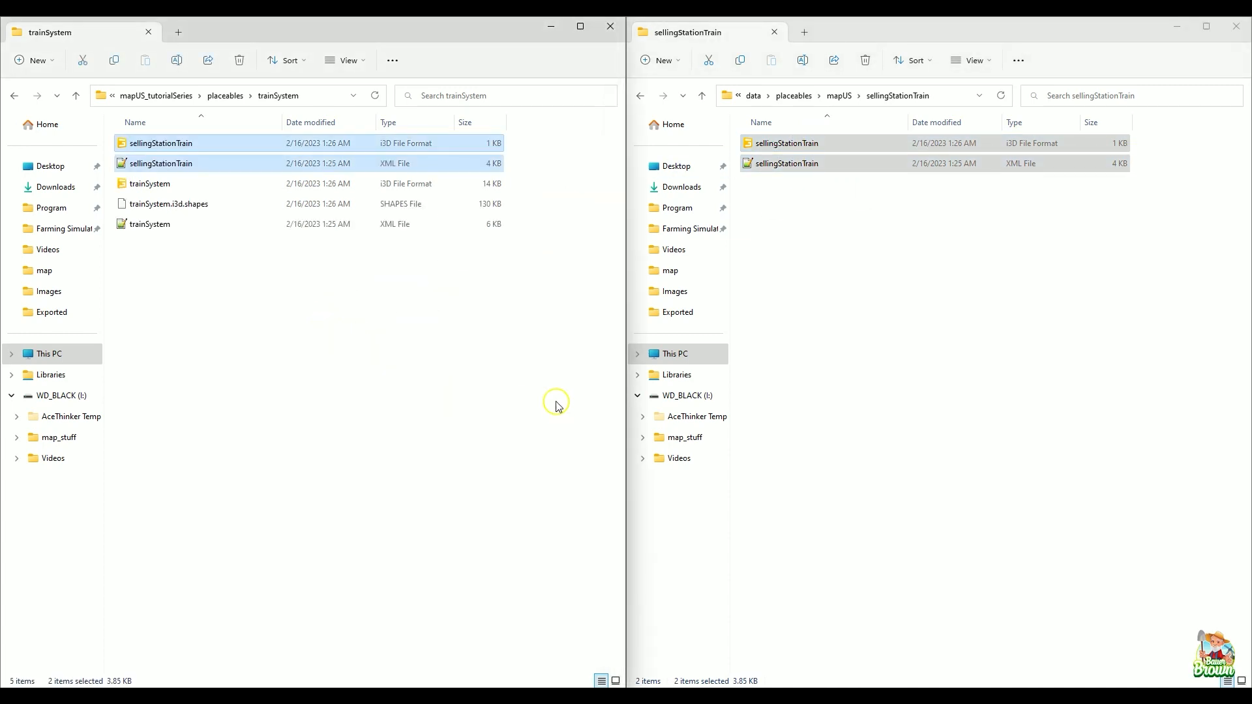
# - Copy the three sellingStationWoodTrain files from the game's mapUS placeables into the mod's trainSystem folder
pyautogui.click(854, 98)
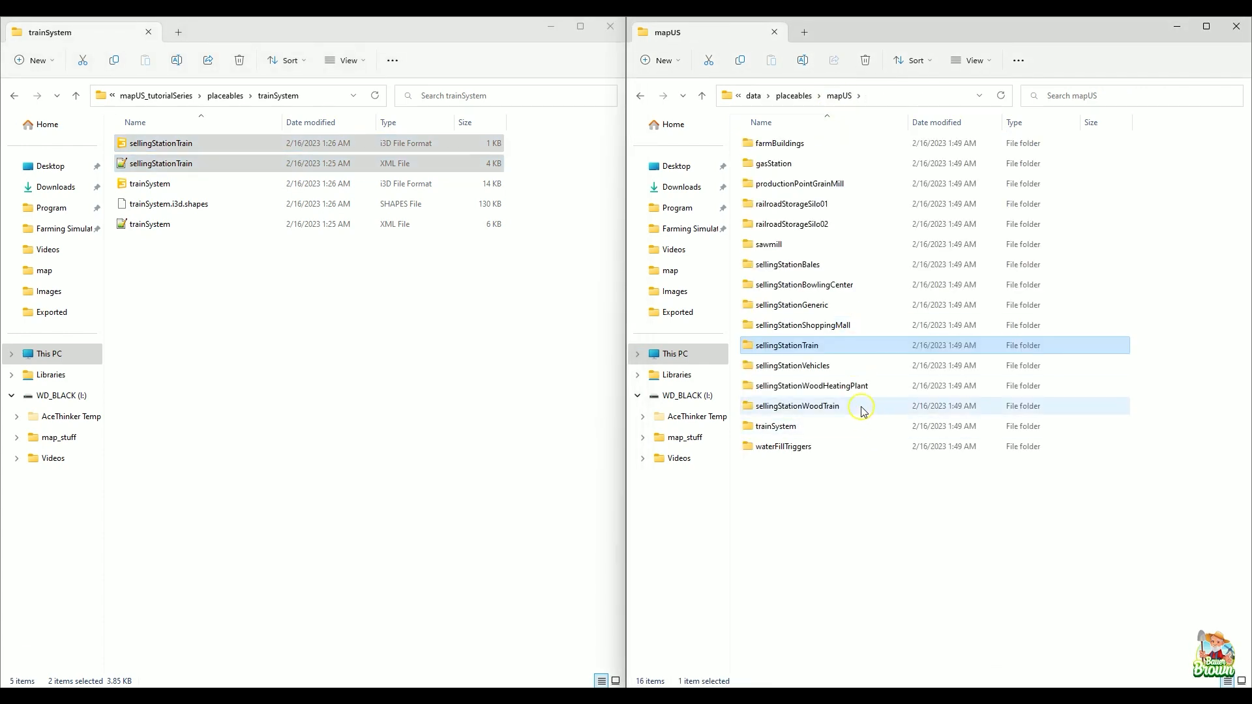
pyautogui.doubleClick(859, 407)
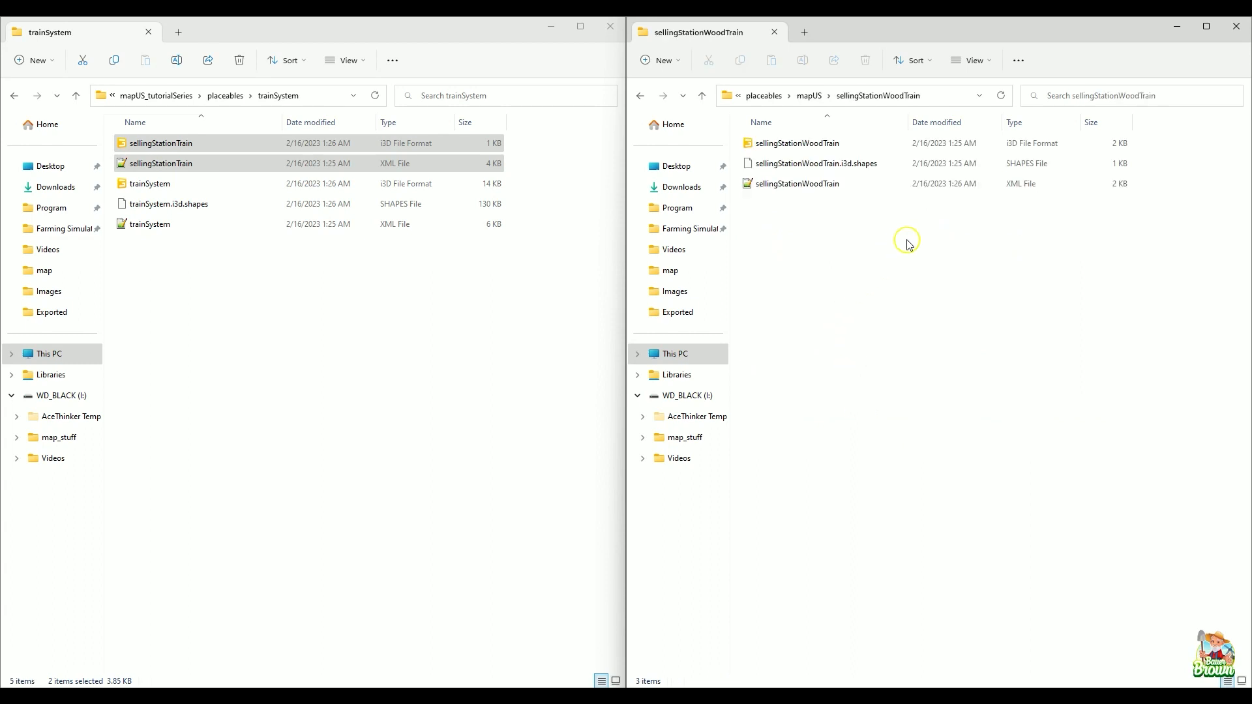
pyautogui.moveTo(908, 242); pyautogui.dragTo(737, 169)
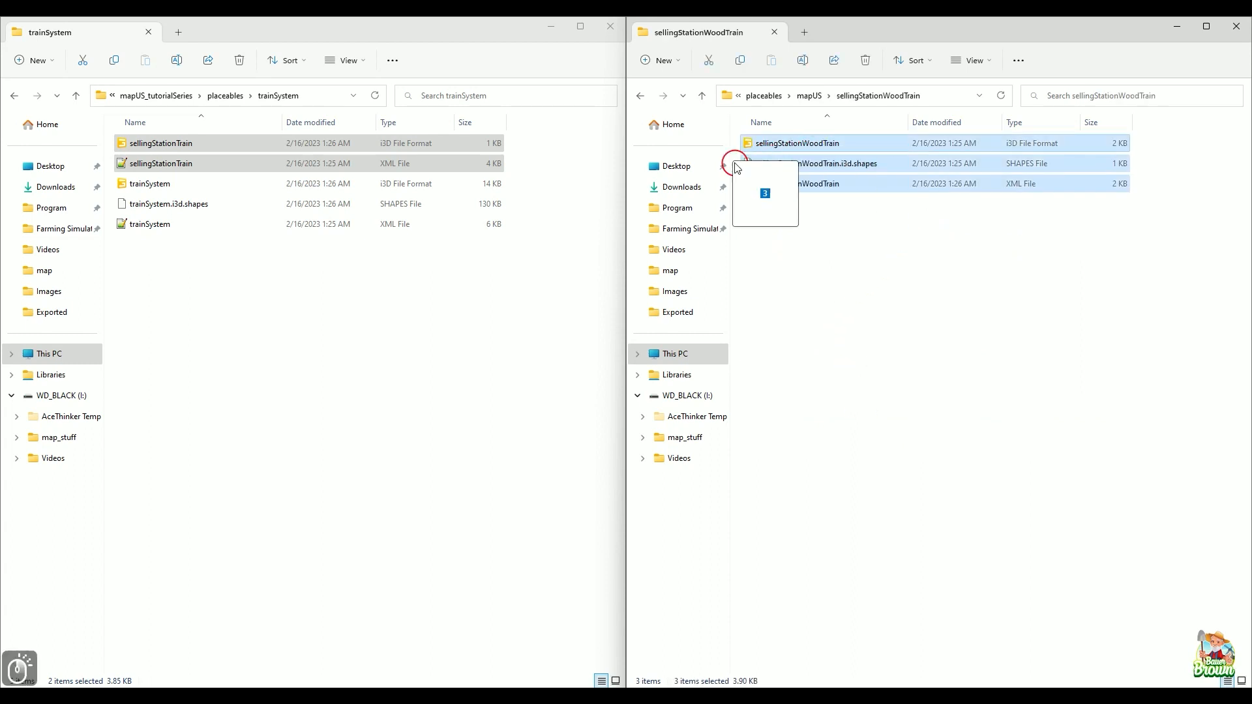
pyautogui.moveTo(737, 169); pyautogui.dragTo(259, 342, button='right')
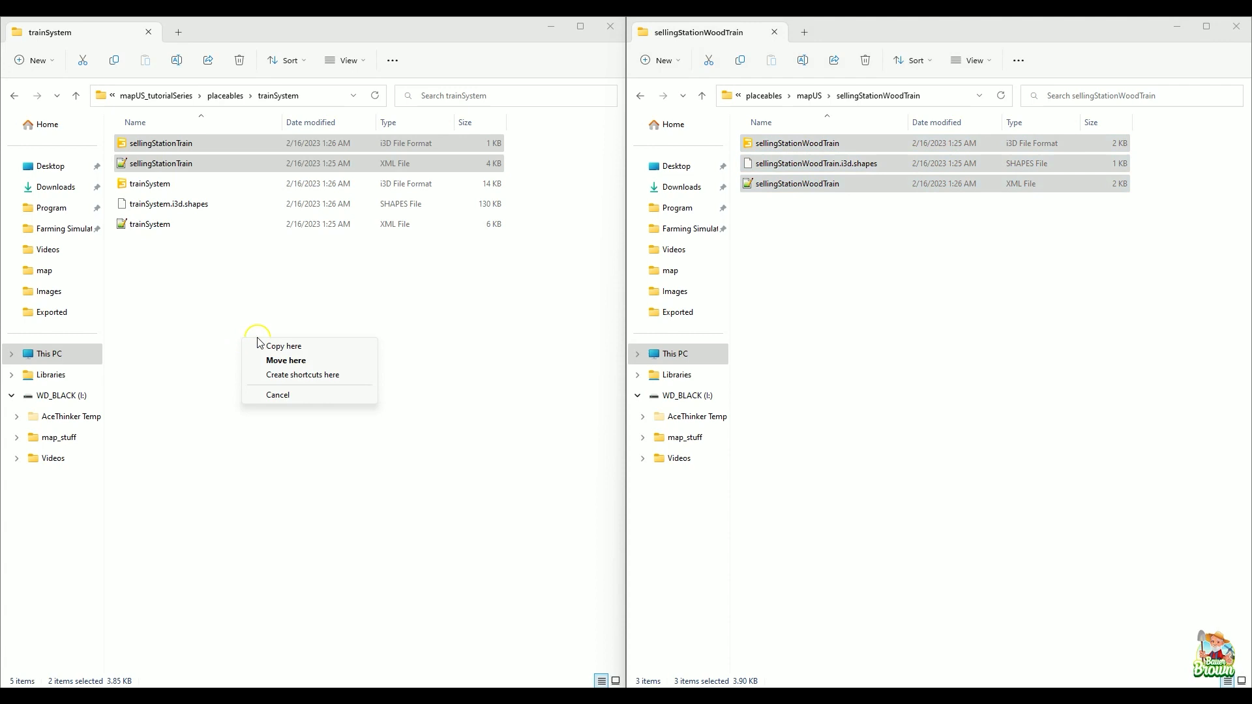
pyautogui.click(292, 345)
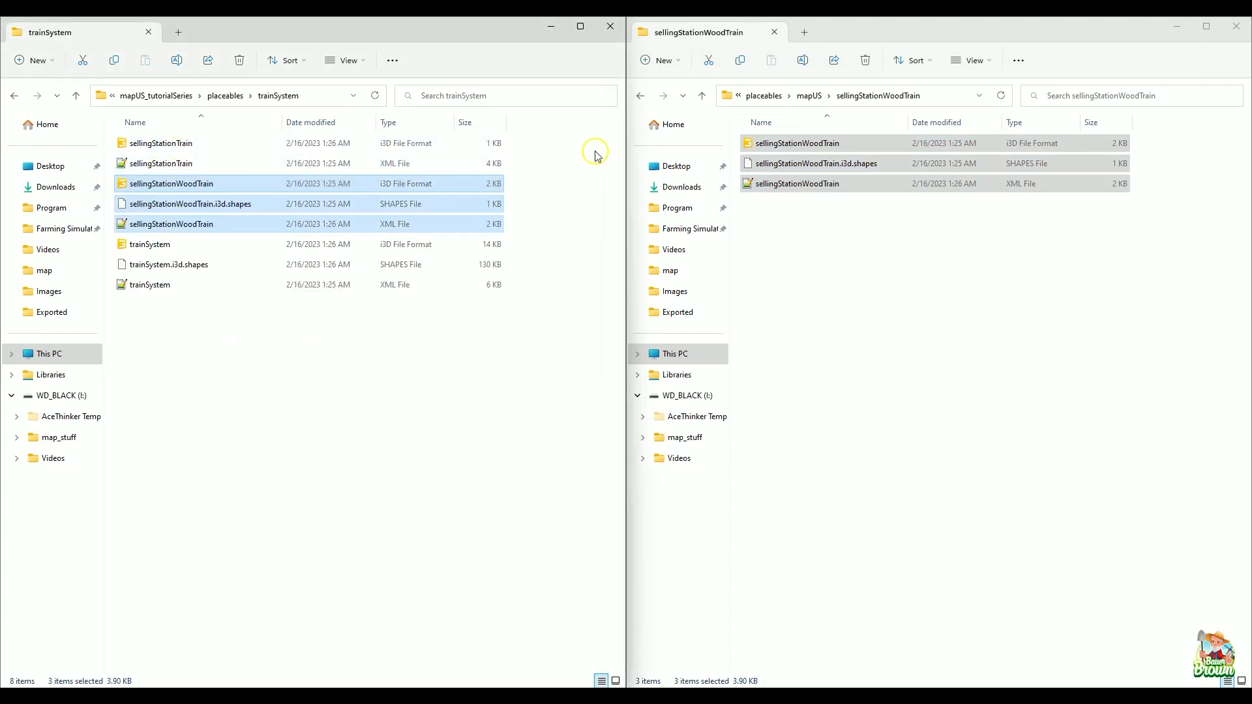
pyautogui.click(559, 168)
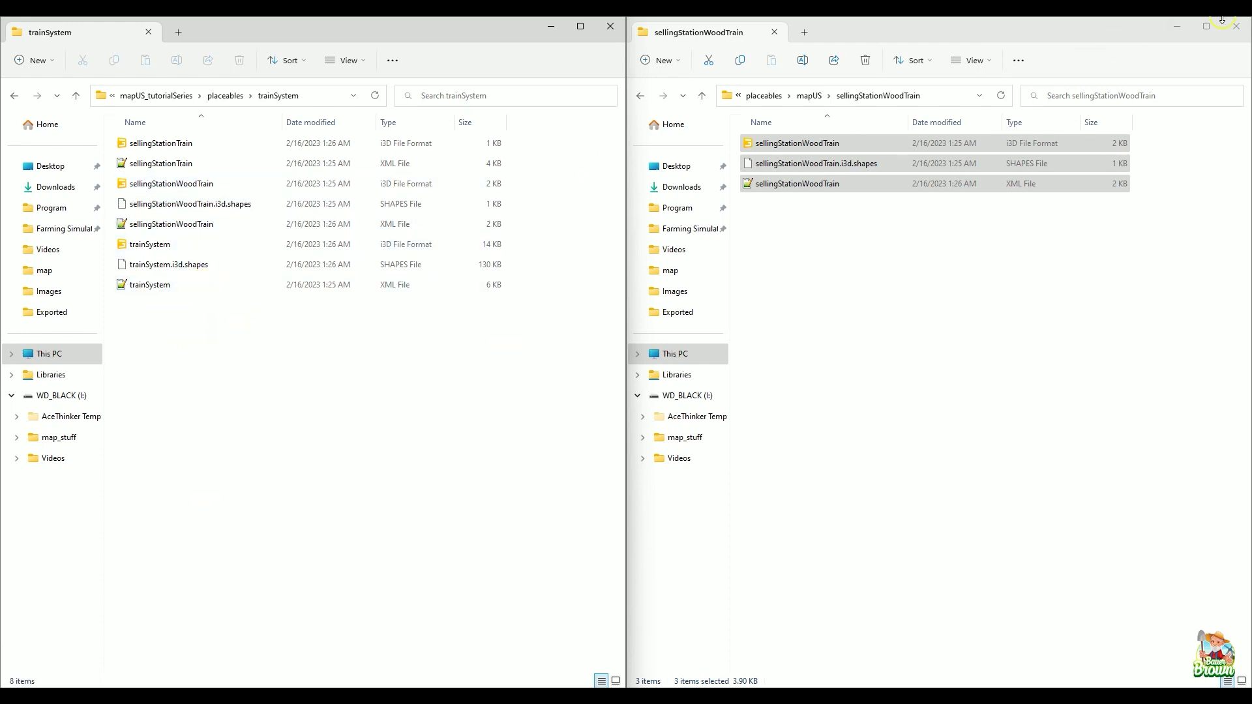
# - Import the trainSystem i3D file from the mod's trainSystem folder into the open map in GIANTS Editor
pyautogui.click(1176, 26)
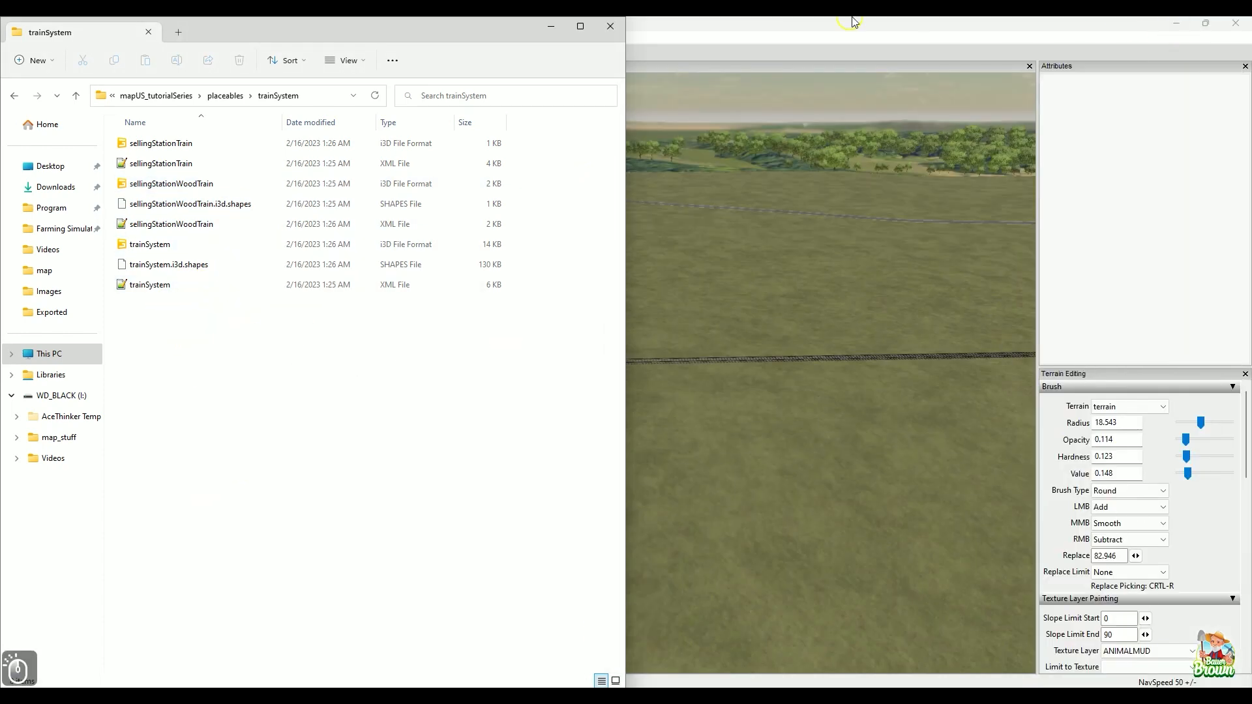
pyautogui.click(552, 31)
pyautogui.keyDown('alt'); pyautogui.moveTo(540, 321); pyautogui.dragTo(526, 425); pyautogui.keyUp('alt')
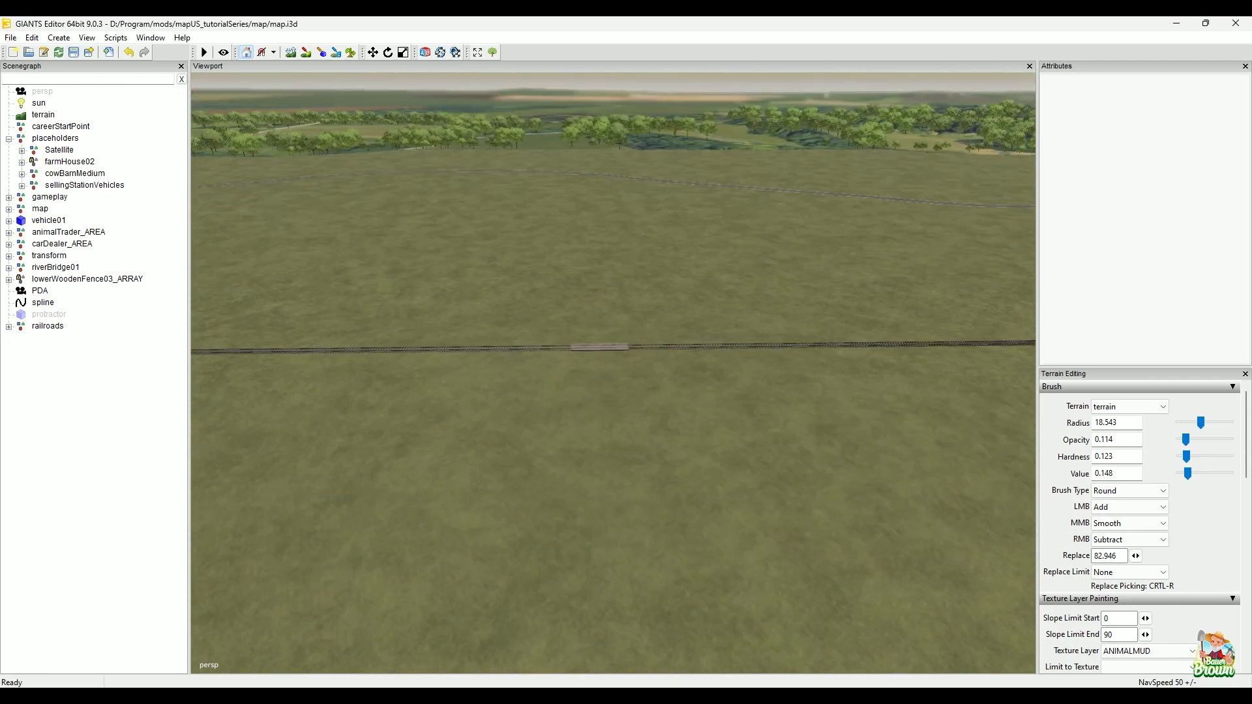
pyautogui.click(518, 696)
pyautogui.click(439, 584)
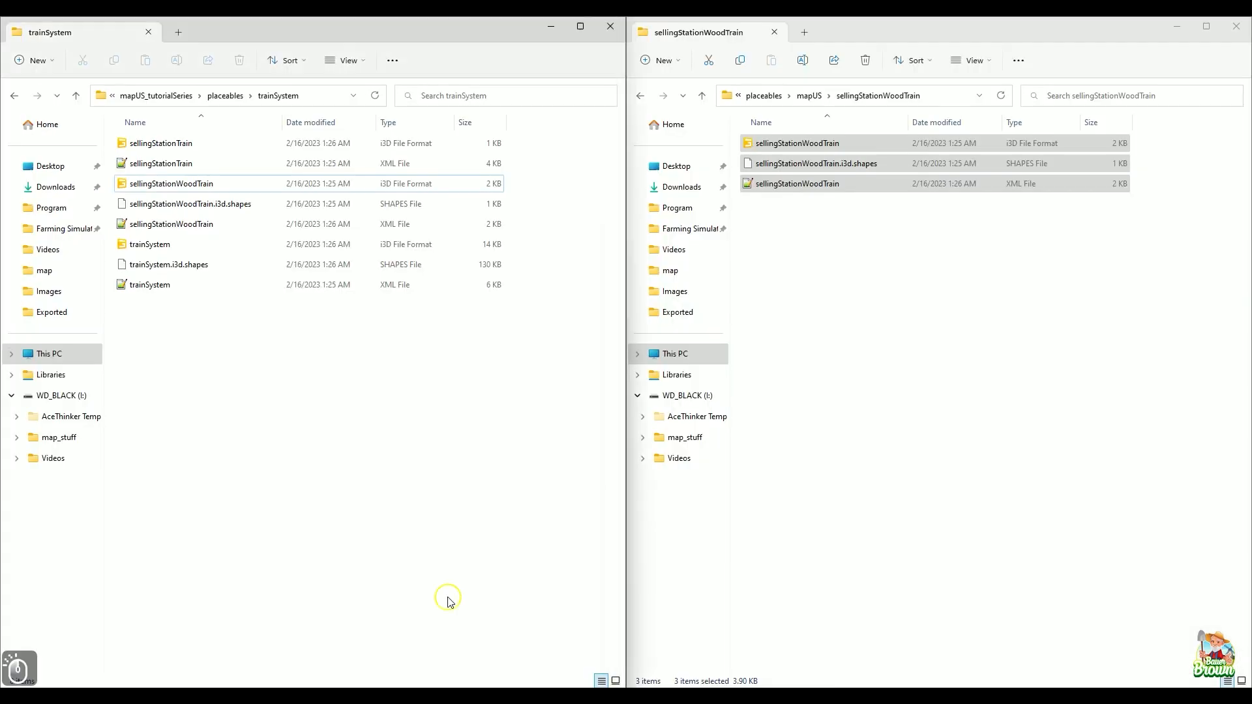
pyautogui.click(1178, 28)
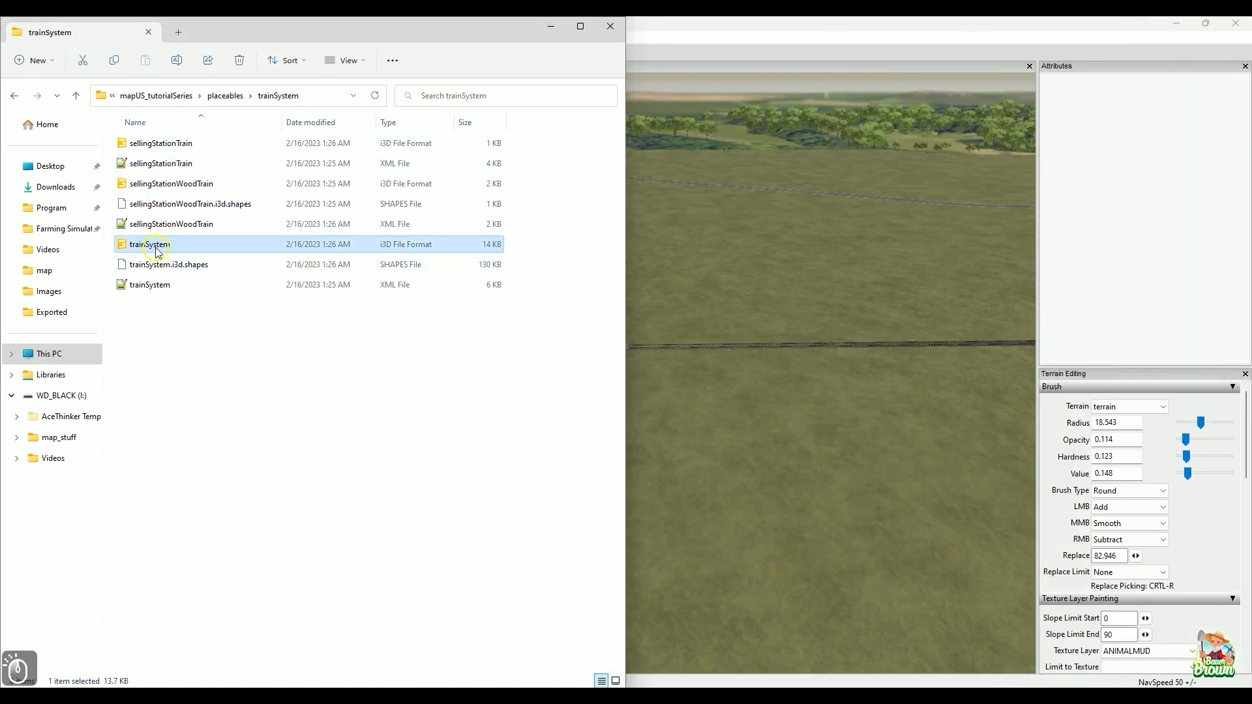
pyautogui.moveTo(167, 253); pyautogui.dragTo(765, 352)
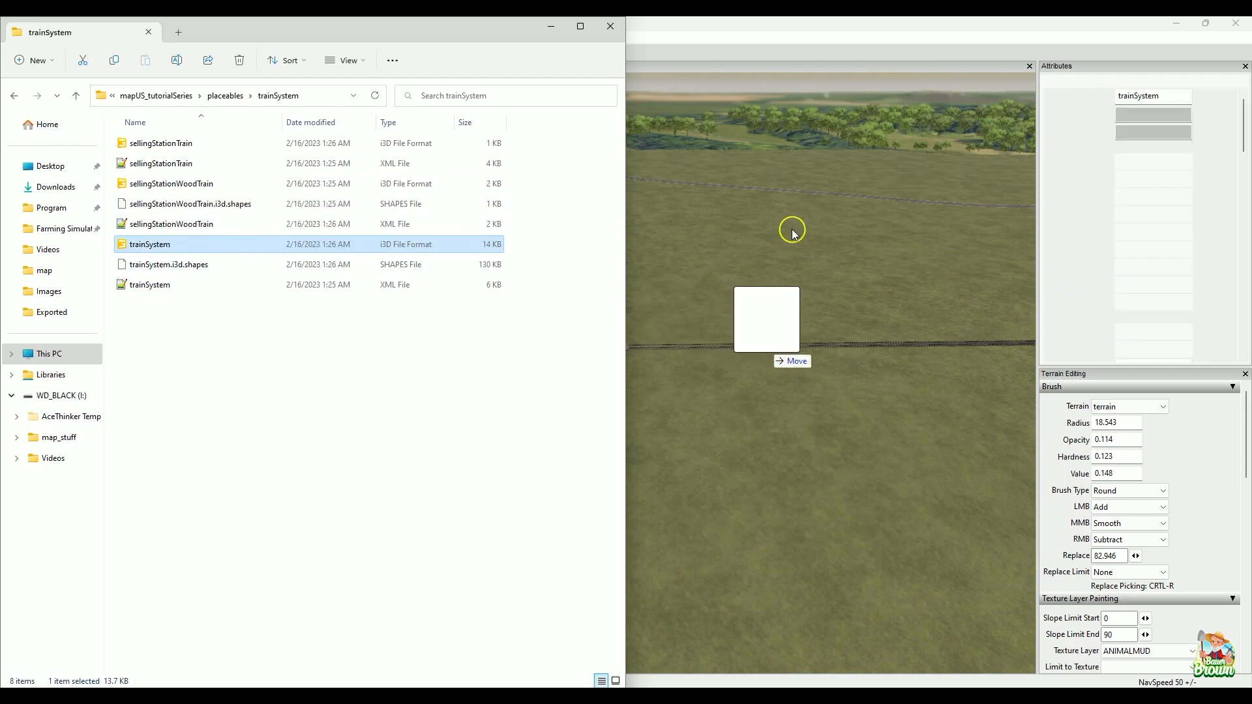
# - Open the mod's trainSystem.xml in Notepad++, reload it from disk and go to its beginning
pyautogui.doubleClick(168, 288)
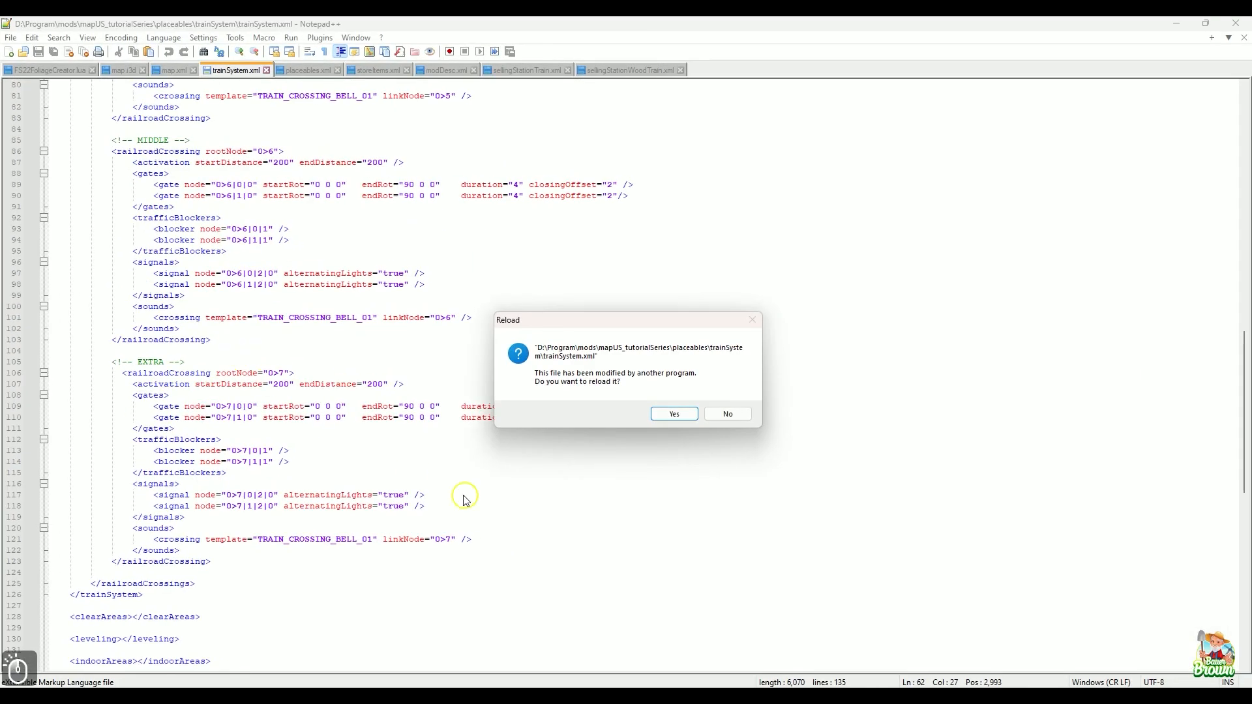
pyautogui.click(675, 415)
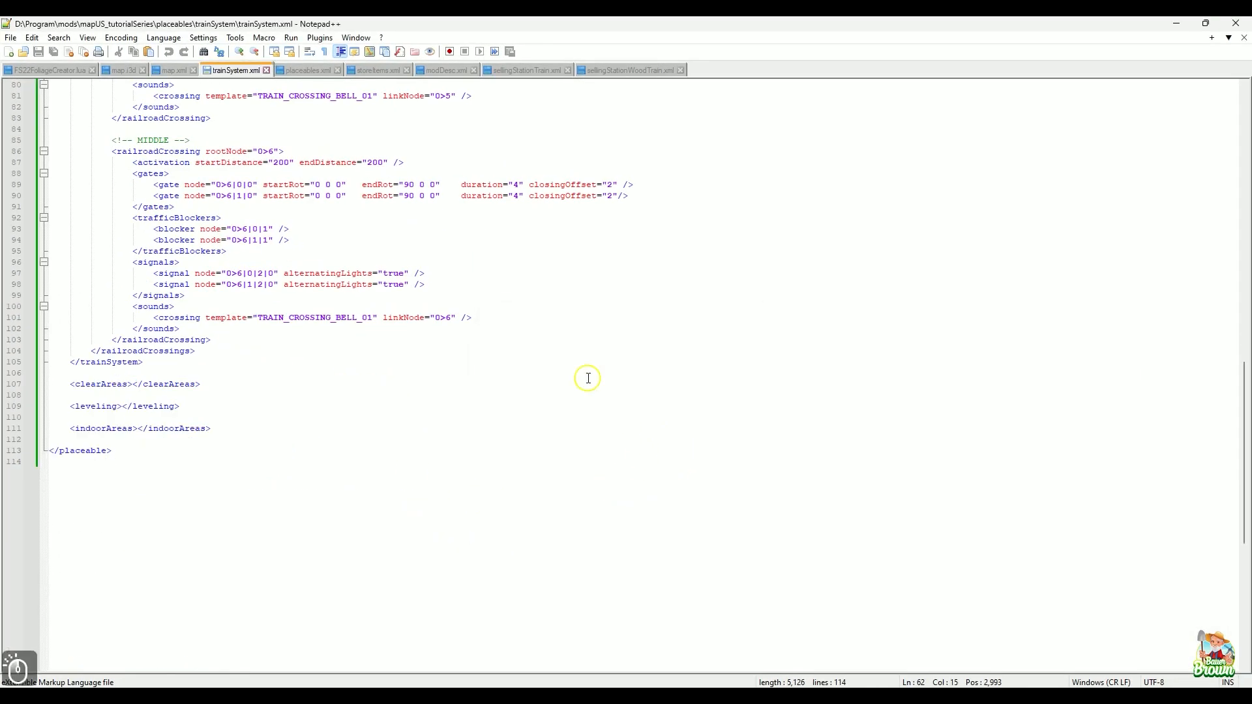
pyautogui.scroll(10, 601, 428)
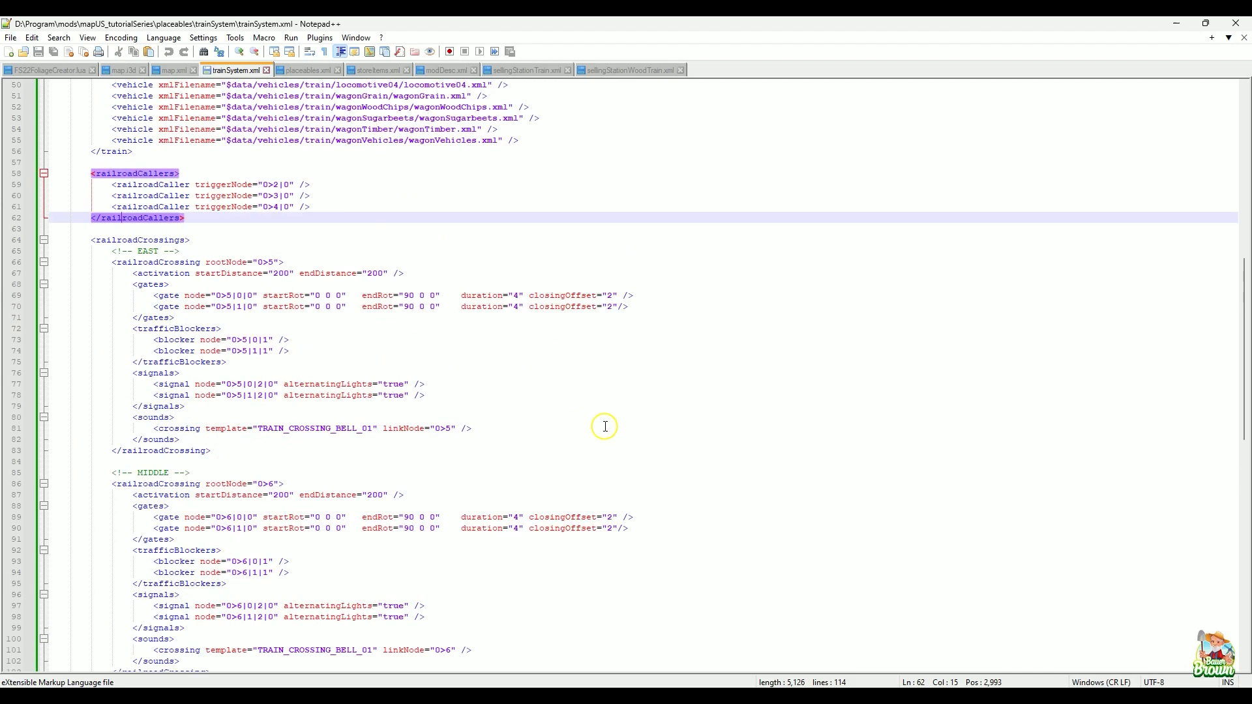
pyautogui.scroll(16, 605, 427)
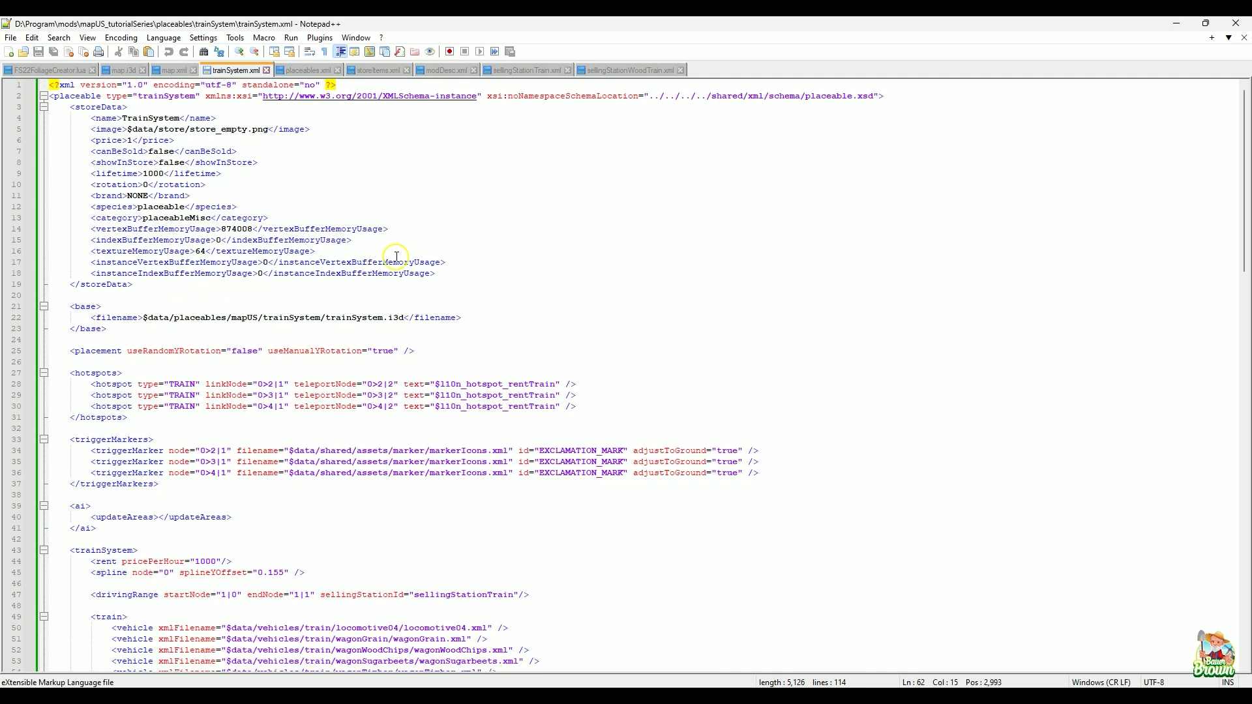
# - Remove the mapUS folder from the base filename path in trainSystem.xml, keeping placeables/ directly before trainSystem/
pyautogui.click(263, 319)
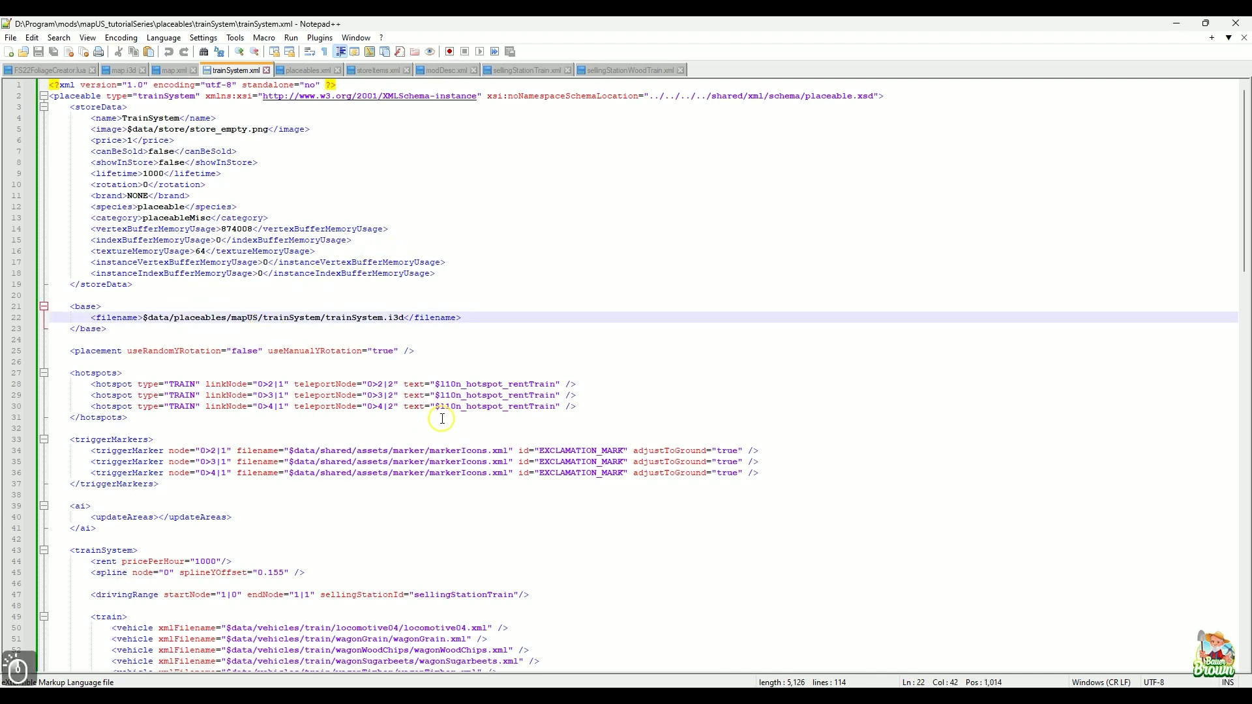
pyautogui.press('BackSpace')
pyautogui.press('BackSpace')
pyautogui.press('BackSpace')
pyautogui.press('BackSpace')
pyautogui.press('BackSpace')
pyautogui.press('BackSpace')
pyautogui.press('BackSpace')
pyautogui.press('BackSpace')
pyautogui.press('BackSpace')
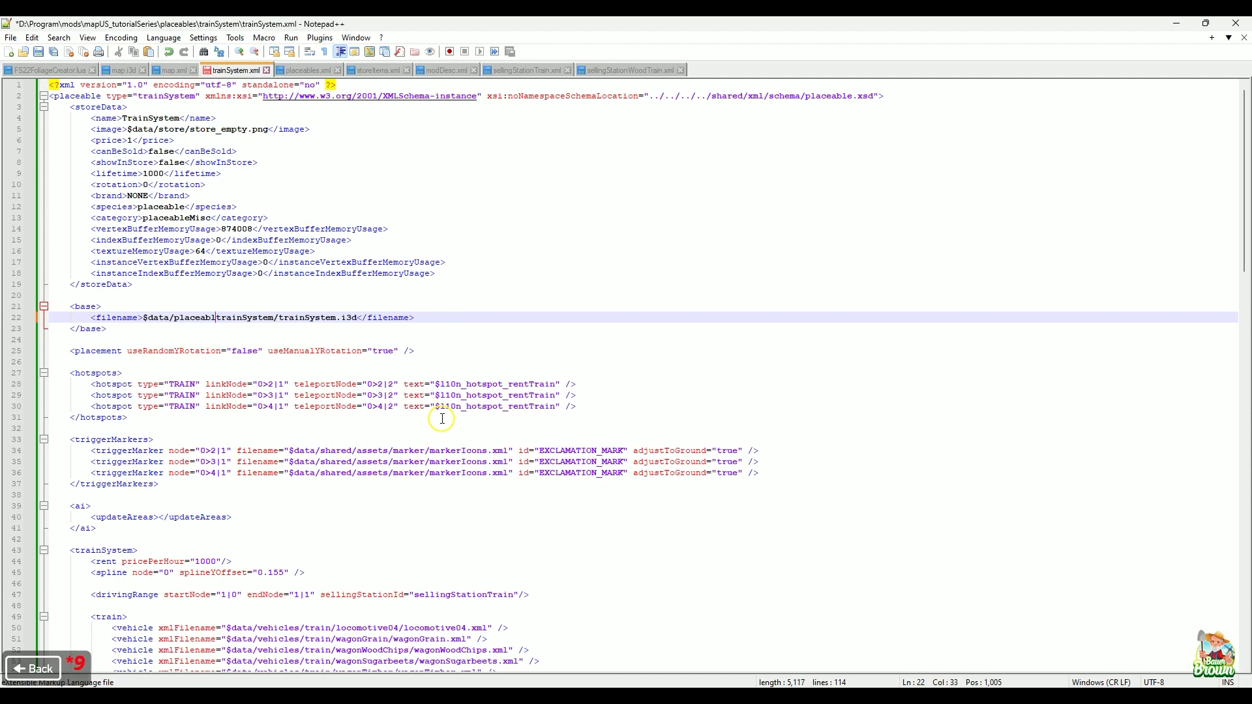
pyautogui.write('es/')
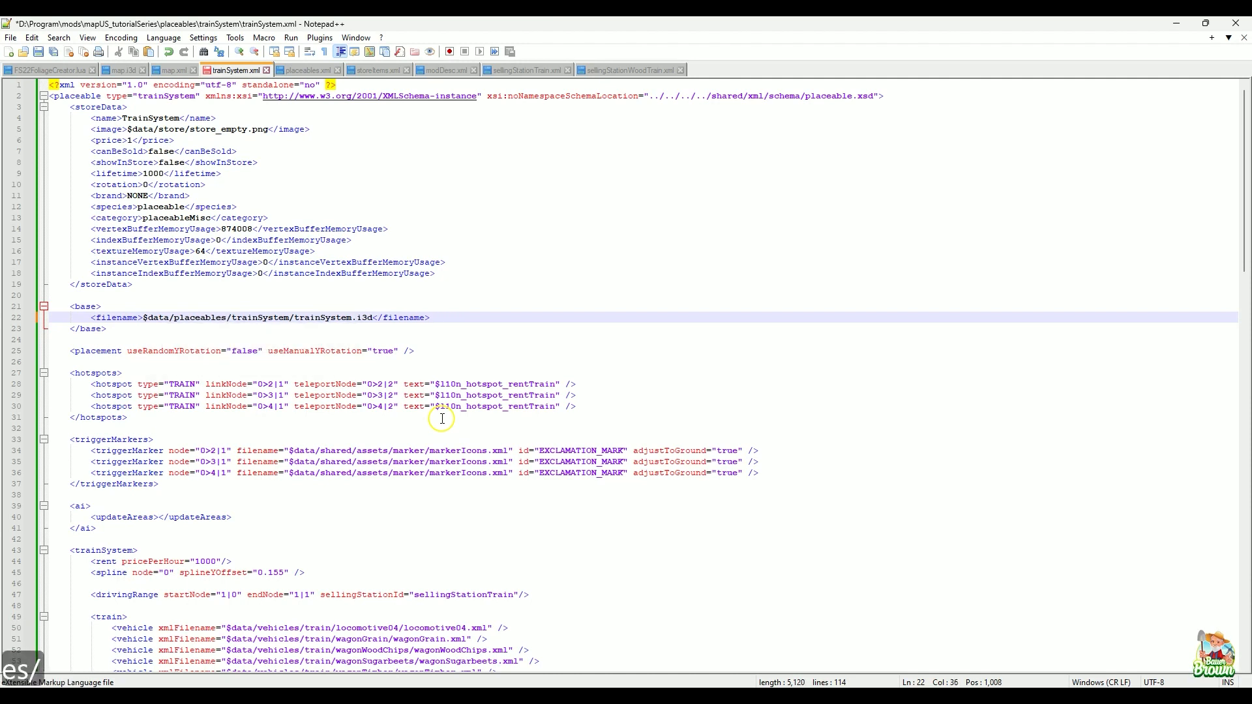
# - Strip the $data/ prefix so the base filename reads placeables/trainSystem/trainSystem.i3d, and save trainSystem.xml
pyautogui.press('Left')
pyautogui.press('Left')
pyautogui.press('Left')
pyautogui.press('Left')
pyautogui.press('Left')
pyautogui.press('Left')
pyautogui.press('Left')
pyautogui.press('Left')
pyautogui.press('Left')
pyautogui.press('Left')
pyautogui.press('Left')
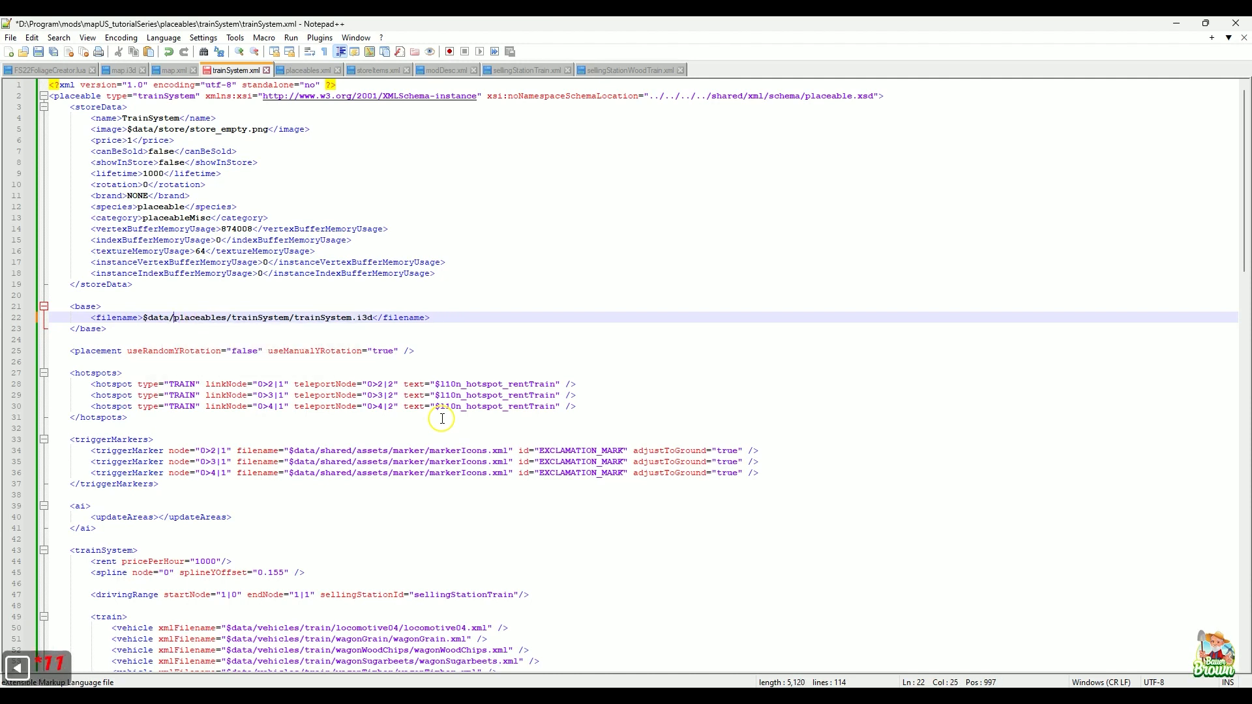
pyautogui.press('Delete')
pyautogui.press('BackSpace')
pyautogui.press('BackSpace')
pyautogui.press('BackSpace')
pyautogui.press('BackSpace')
pyautogui.press('BackSpace')
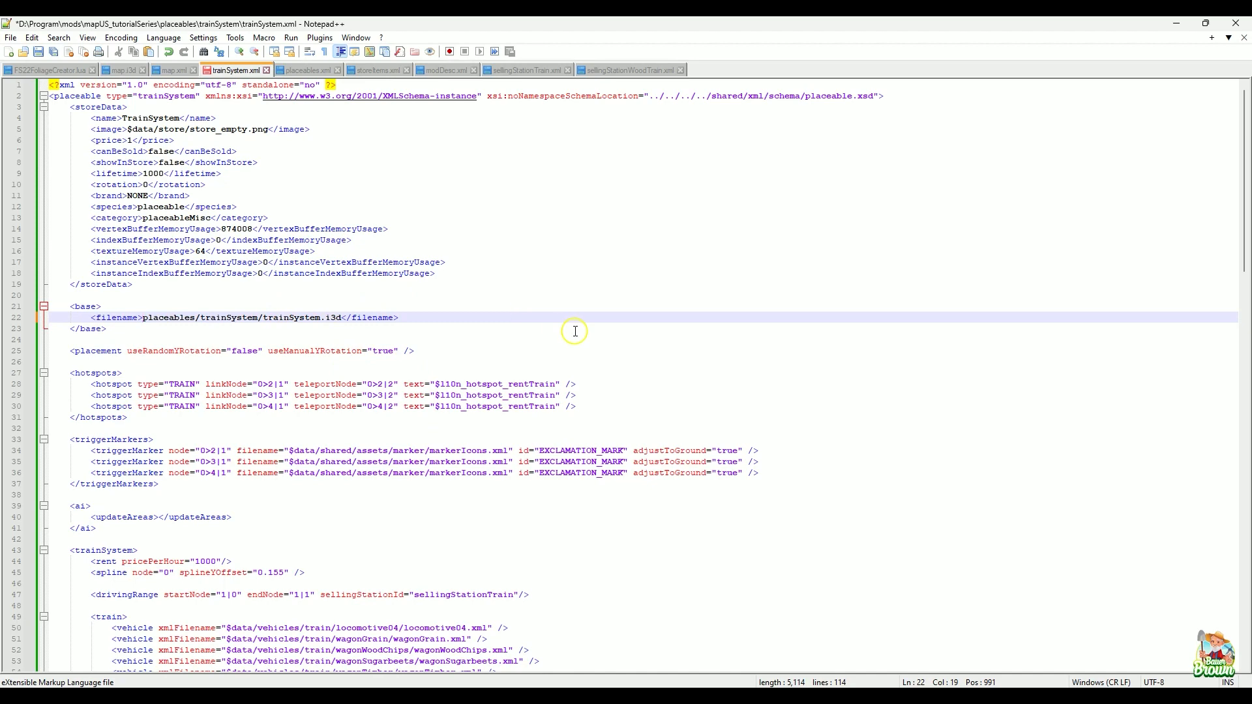
pyautogui.hotkey('ctrl', 's')
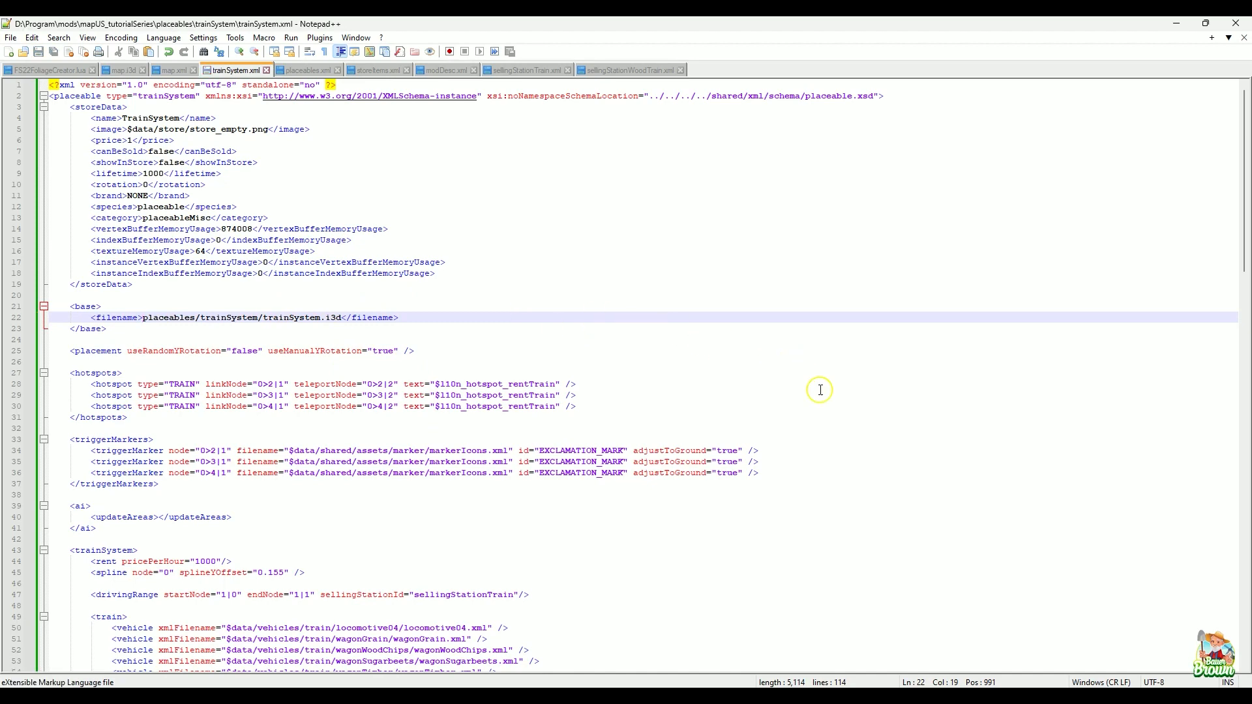
# - Examine the hotspots, trigger markers, rent price per hour, driving range's selling station ID and train vehicle entries in trainSystem.xml
pyautogui.scroll(-2, 843, 413)
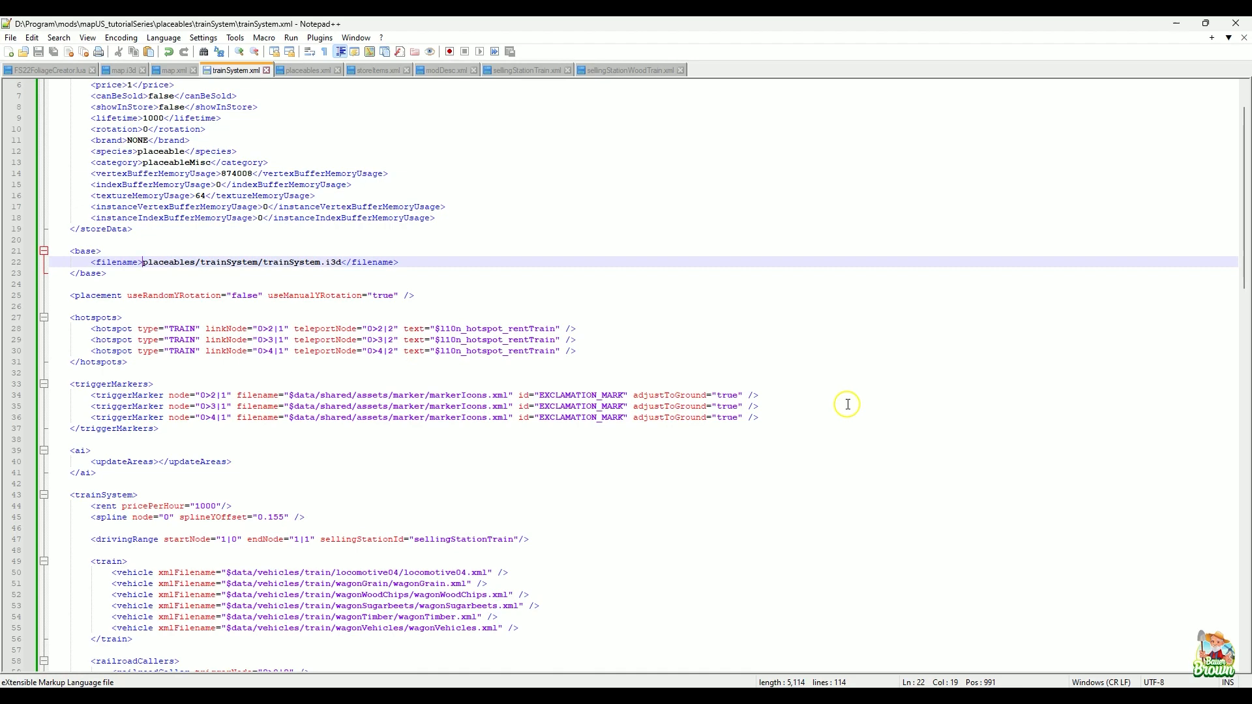
pyautogui.scroll(-2, 850, 403)
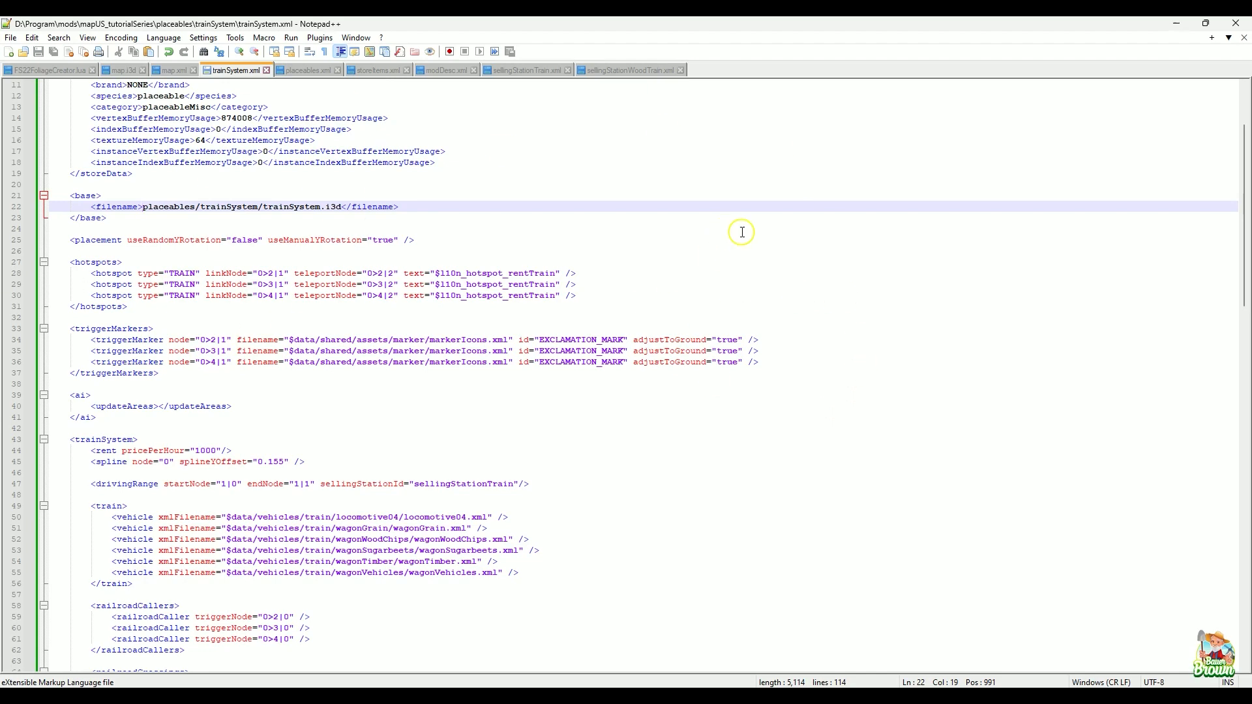
pyautogui.scroll(-2, 742, 232)
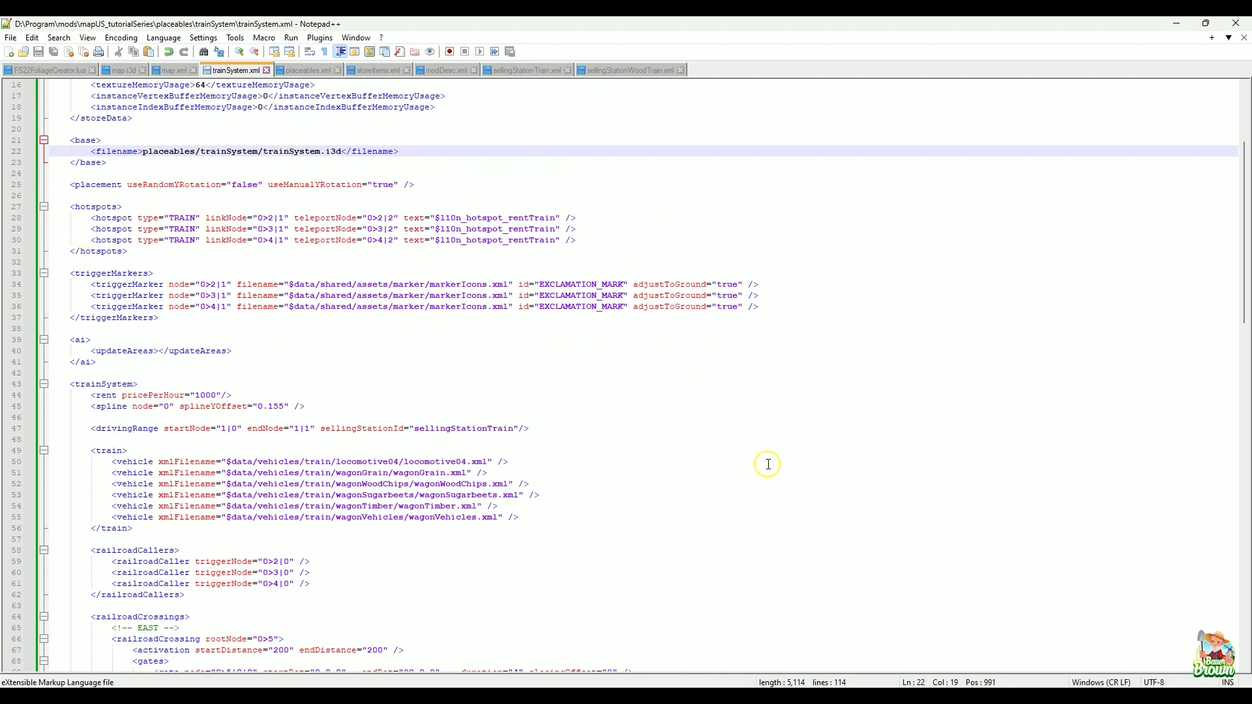
pyautogui.scroll(-2, 768, 464)
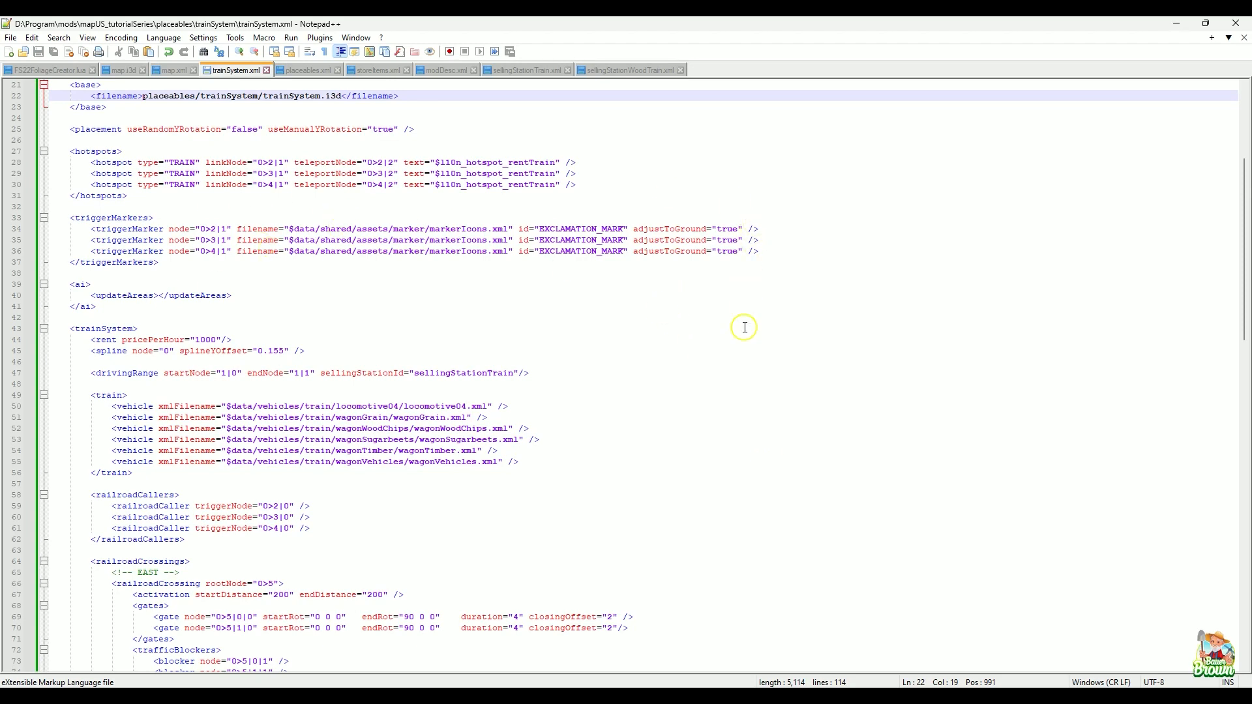
pyautogui.scroll(-2, 745, 335)
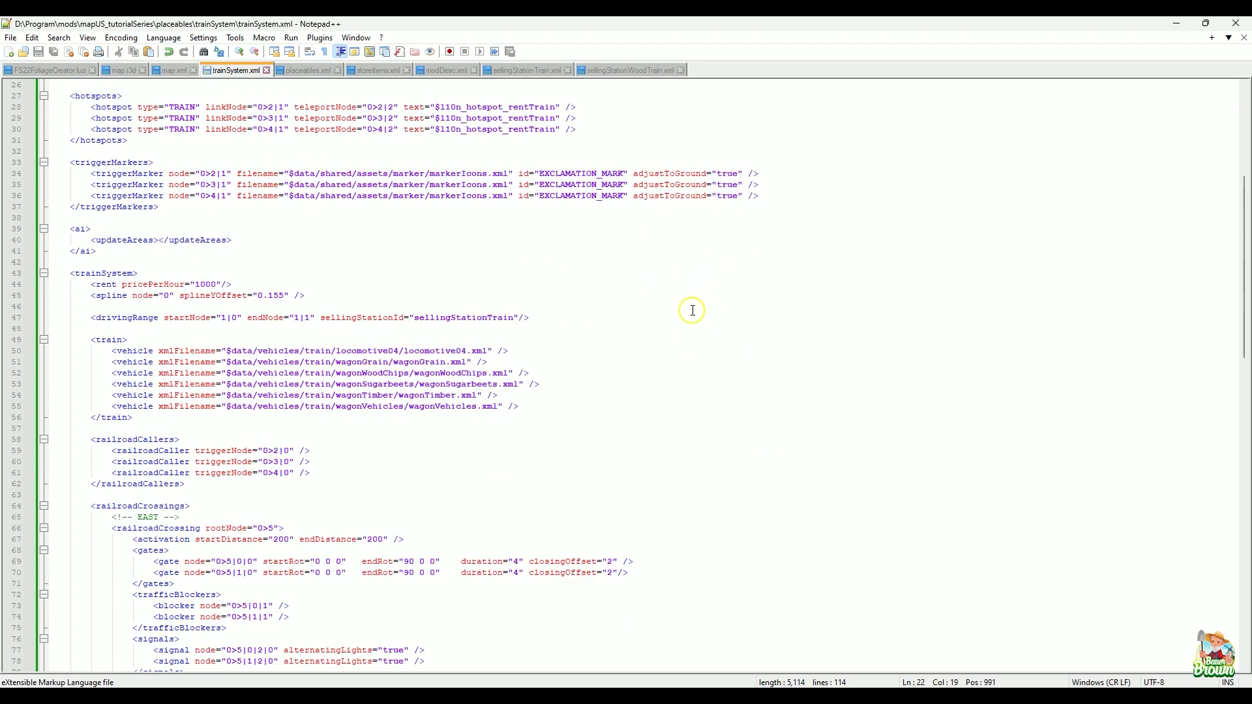
pyautogui.scroll(-2, 693, 311)
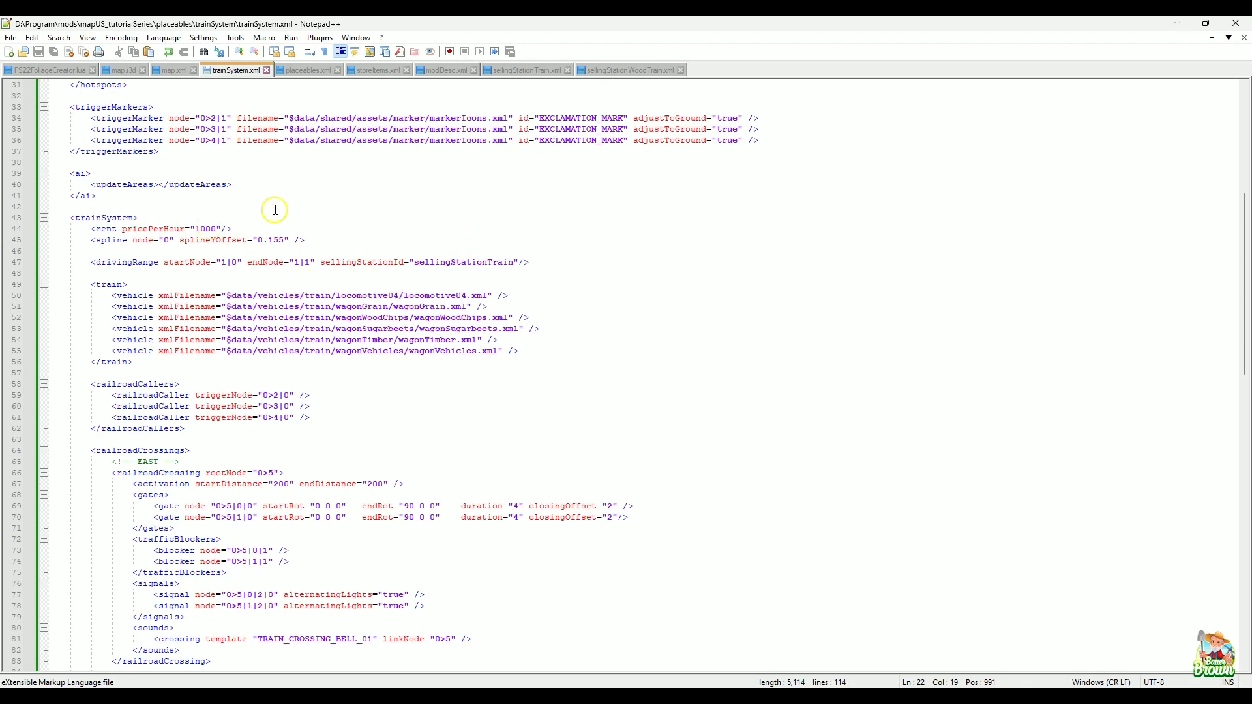
pyautogui.moveTo(93, 227); pyautogui.dragTo(407, 231)
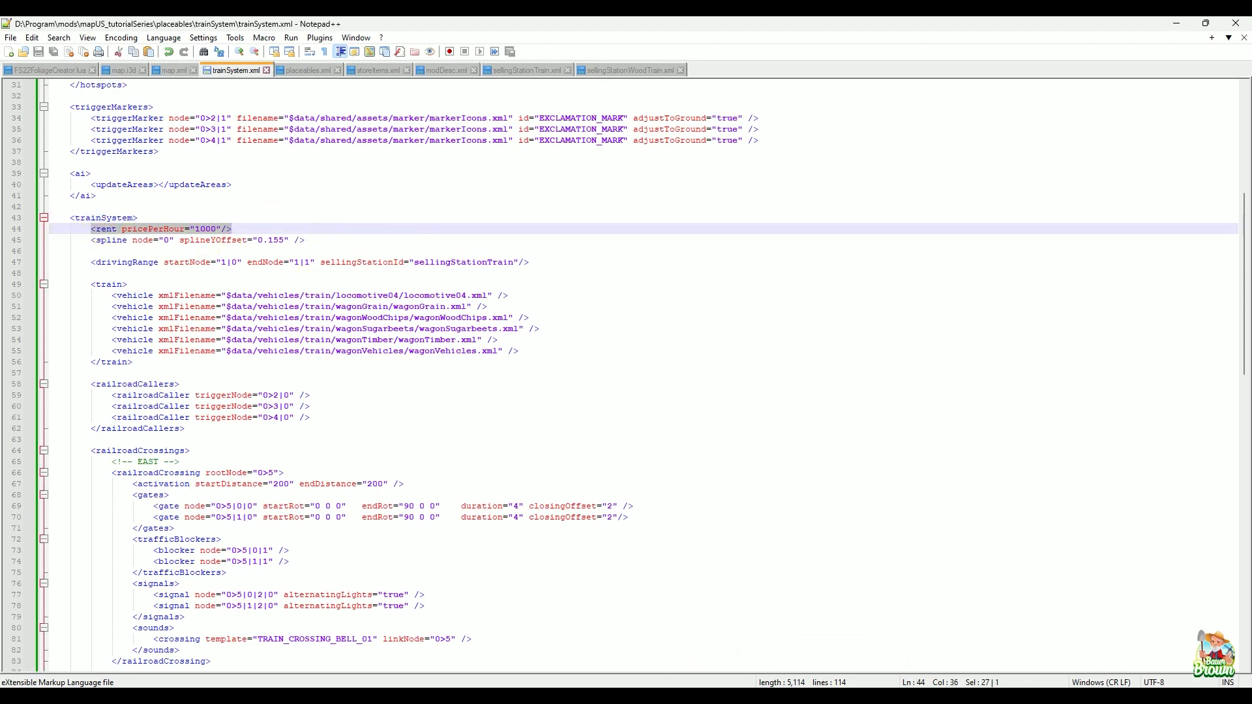
pyautogui.click(320, 683)
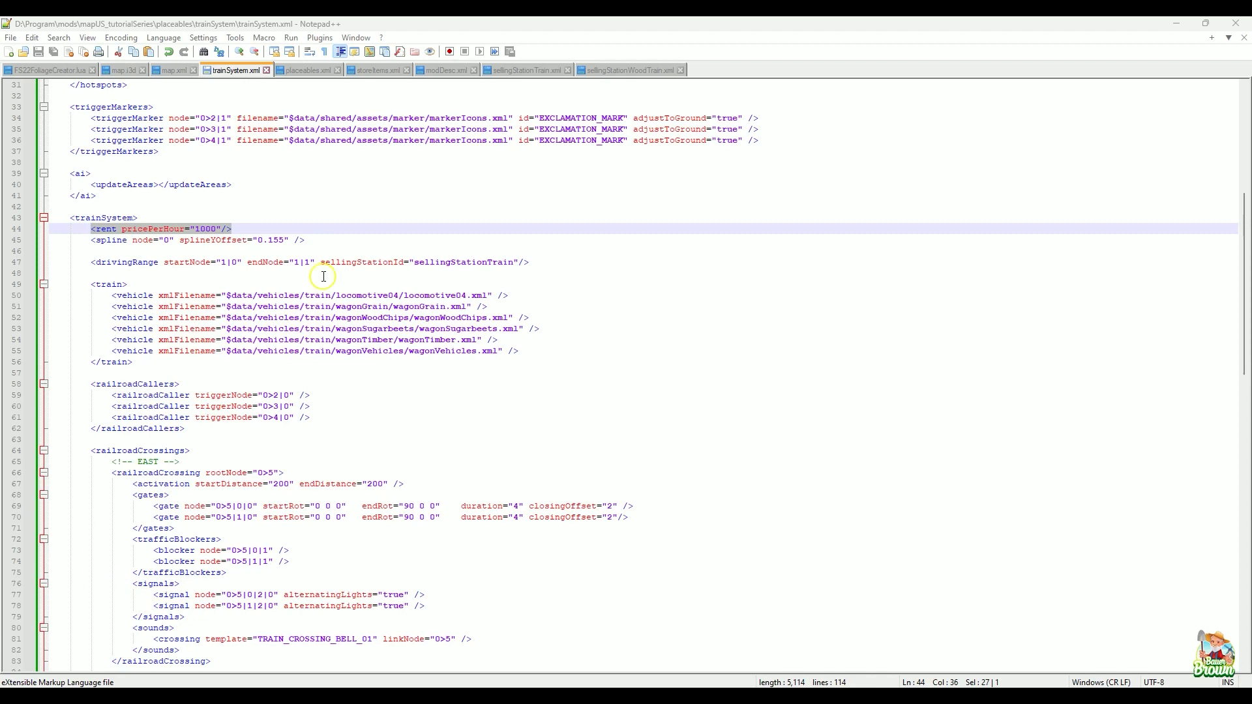
pyautogui.scroll(-2, 398, 236)
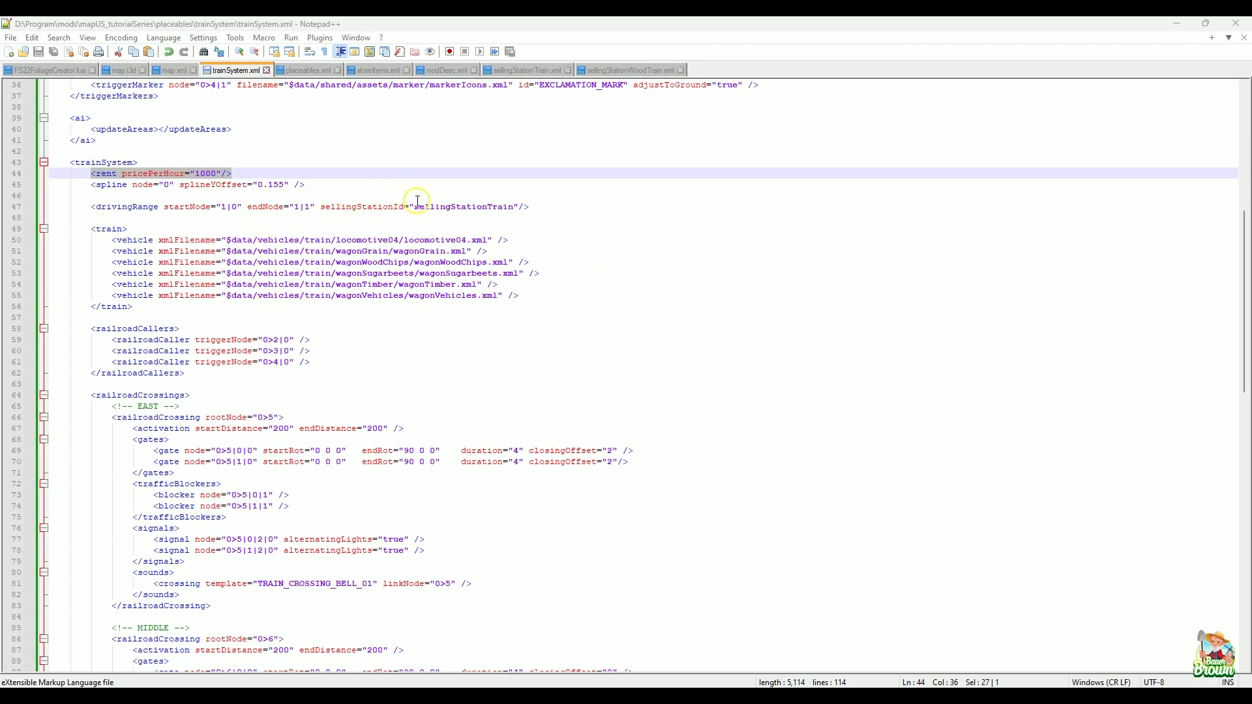
pyautogui.moveTo(413, 209); pyautogui.dragTo(515, 210)
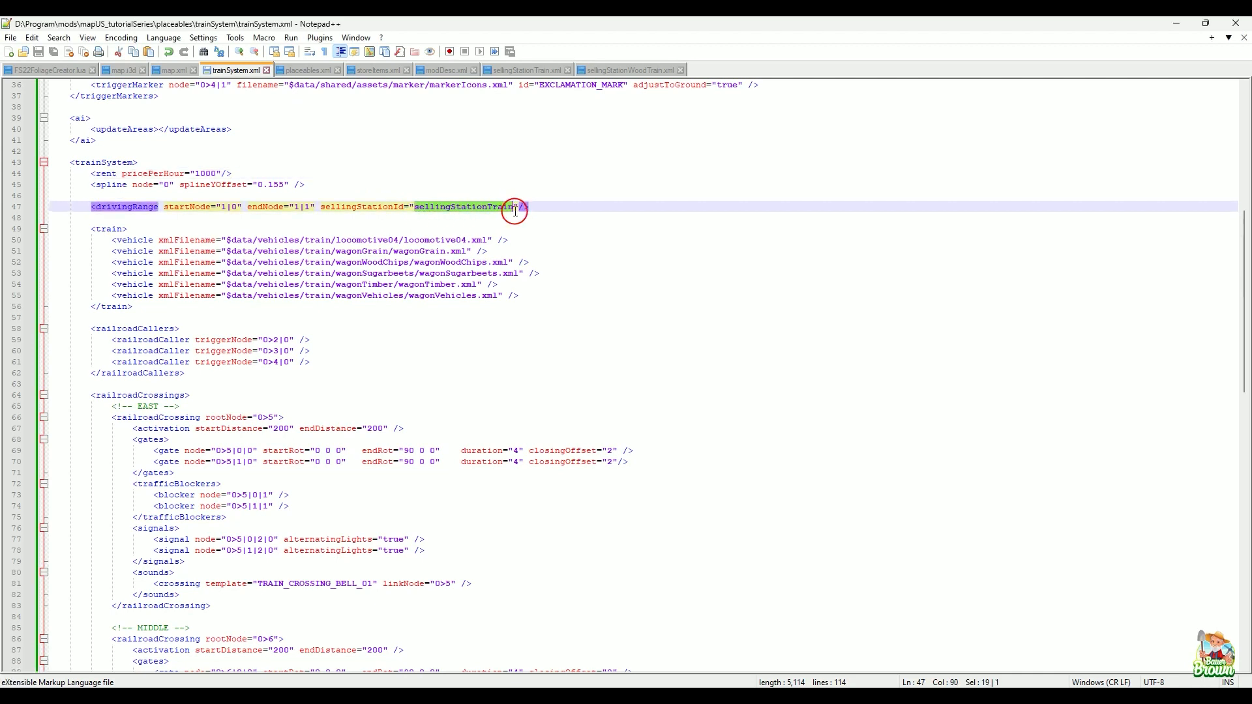
pyautogui.click(646, 216)
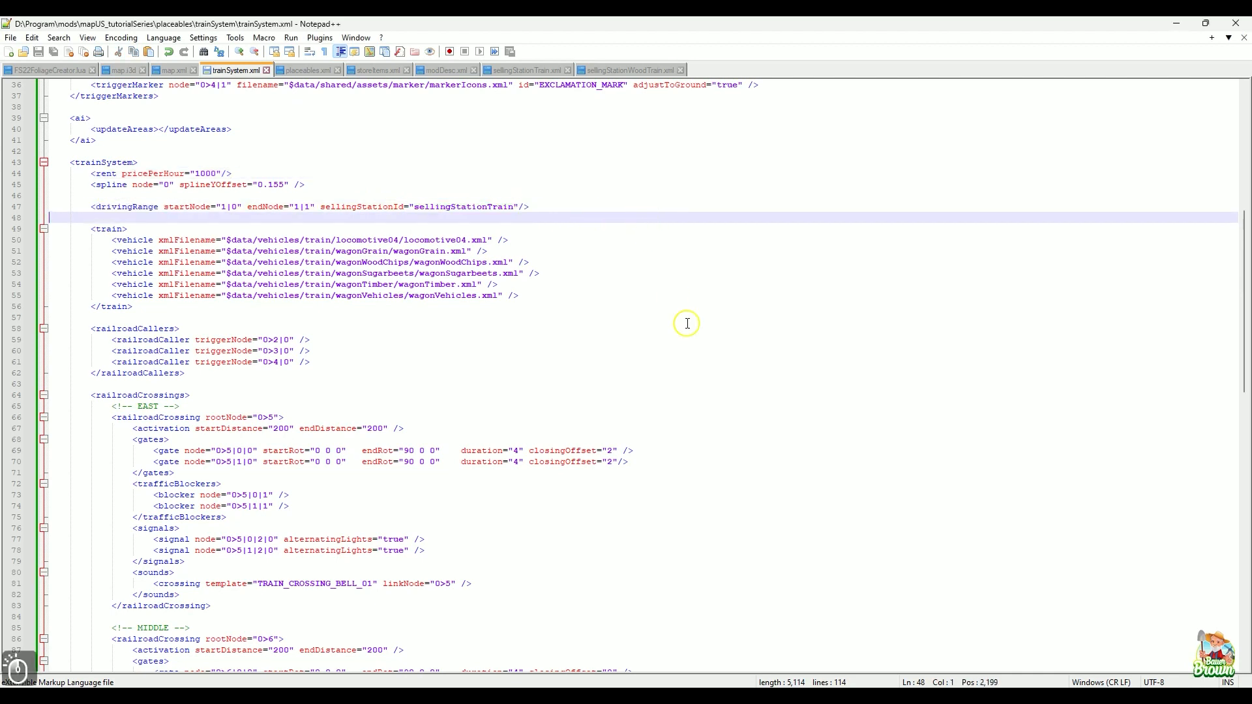
pyautogui.scroll(-2, 672, 391)
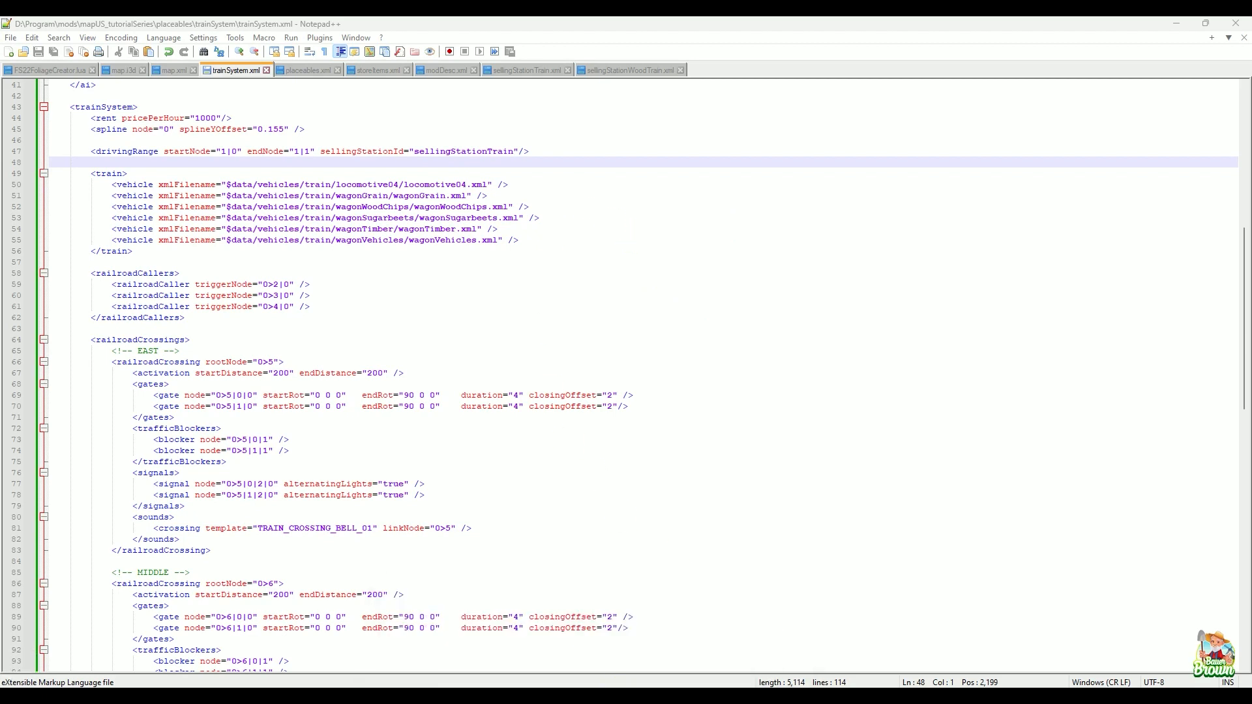
# - Switch to File Explorer and open the train folder inside the game's data/vehicles folder
pyautogui.moveTo(617, 686)
pyautogui.click(492, 654)
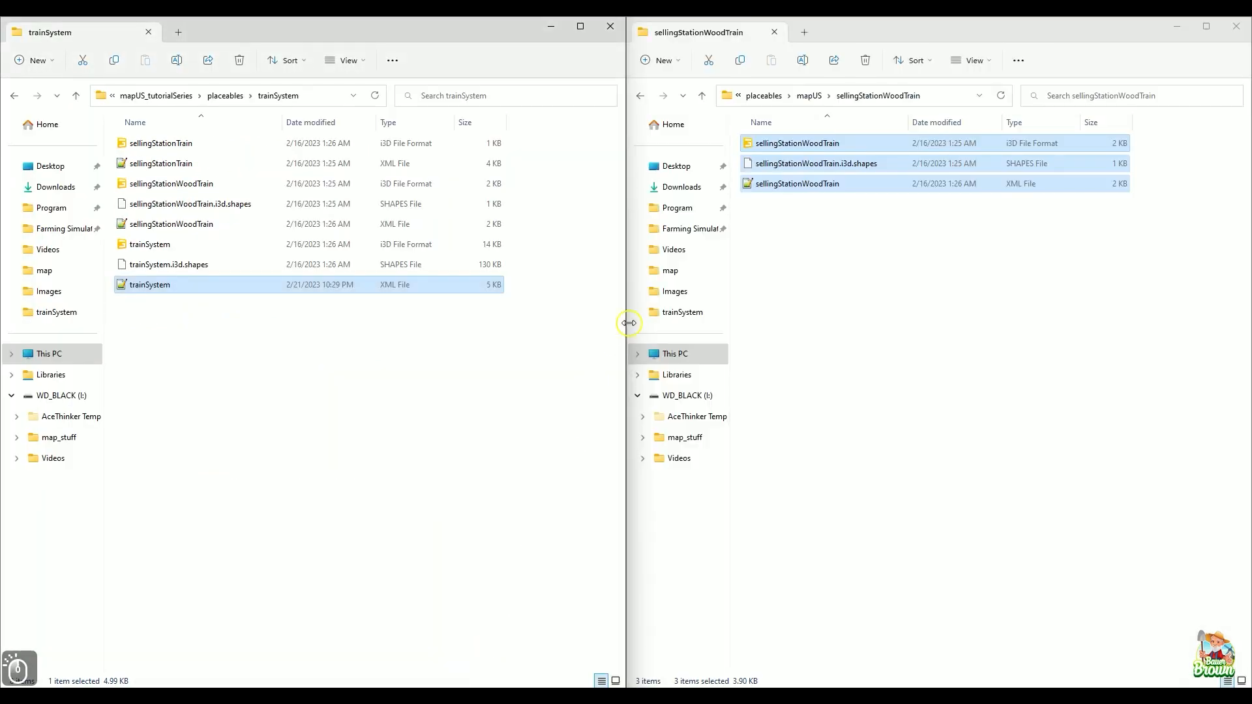
pyautogui.click(809, 96)
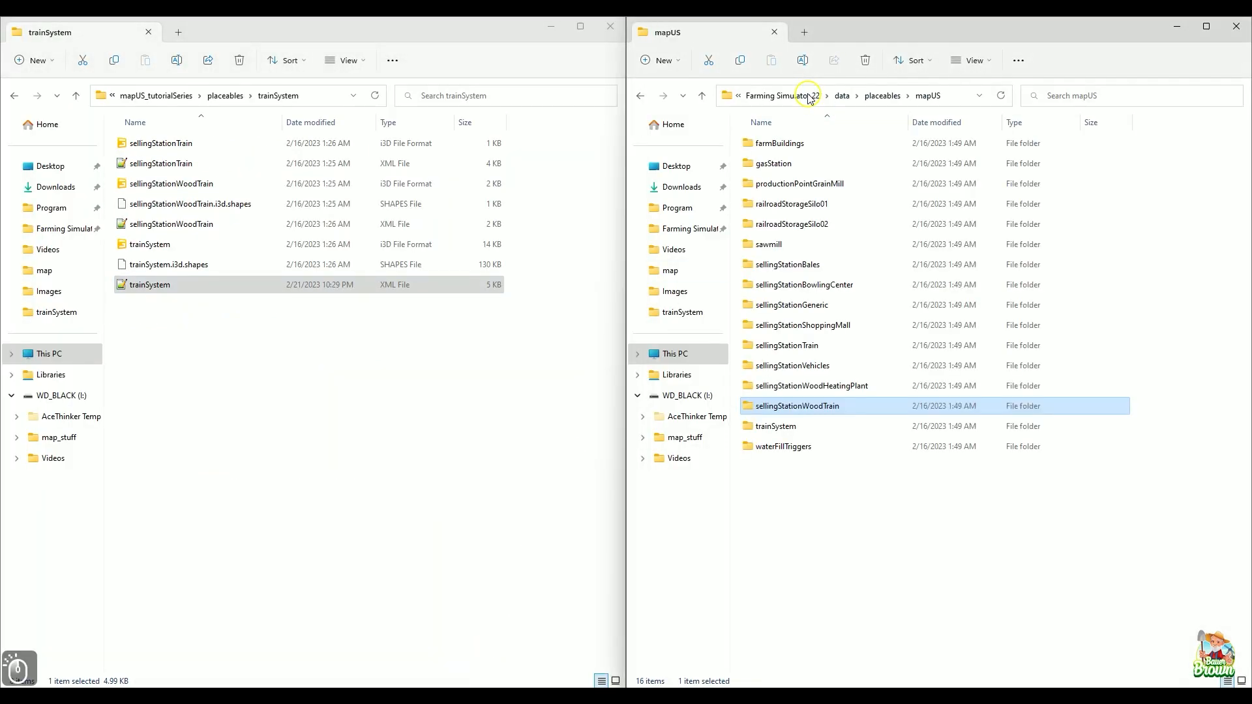
pyautogui.click(757, 96)
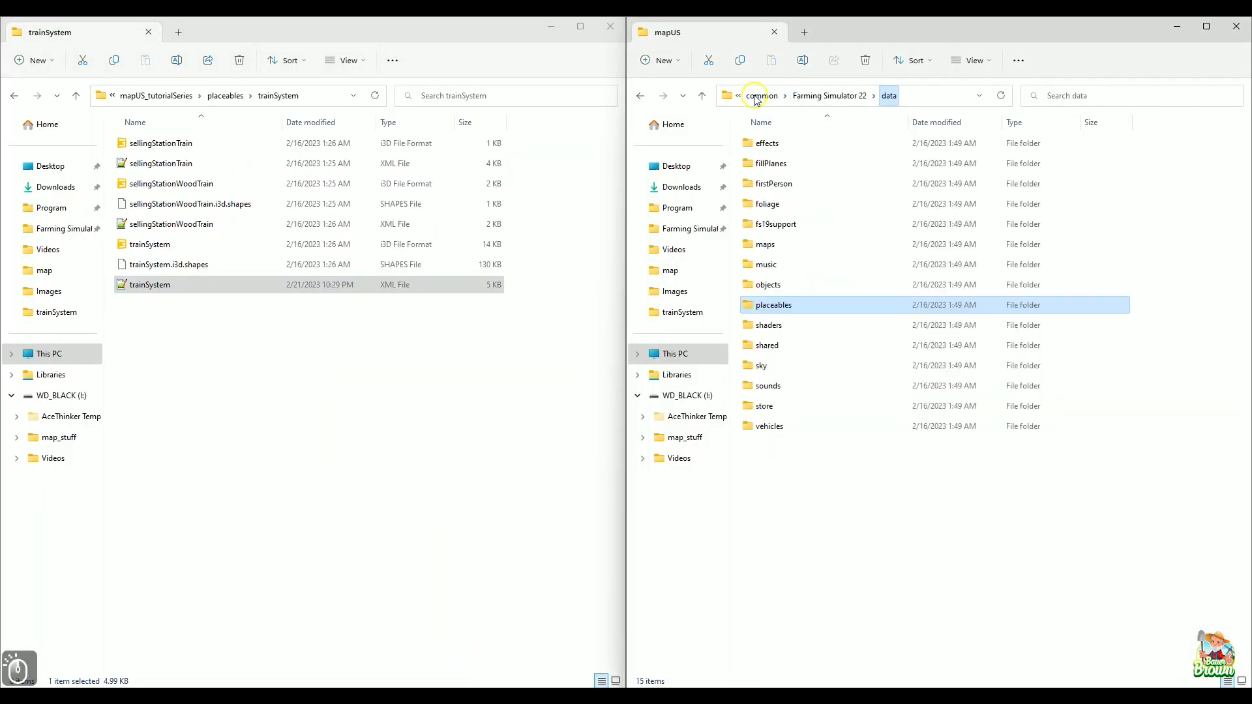
pyautogui.click(806, 424)
pyautogui.doubleClick(807, 425)
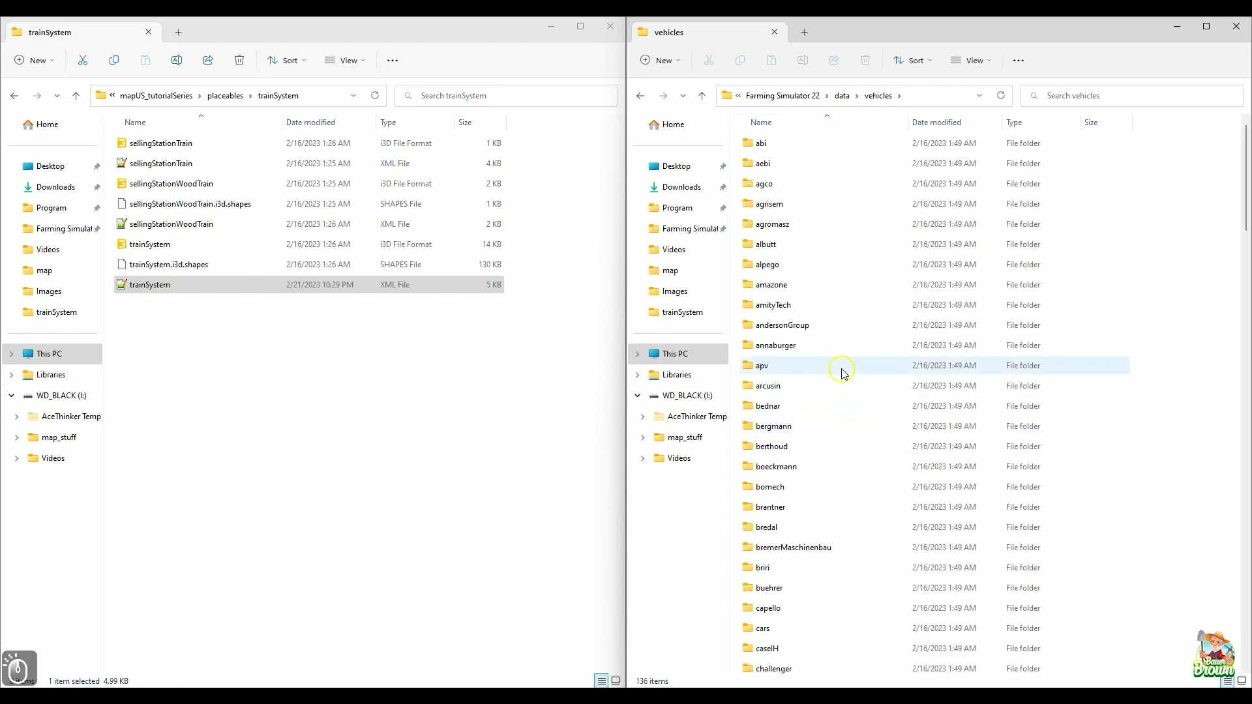
pyautogui.scroll(-20, 844, 389)
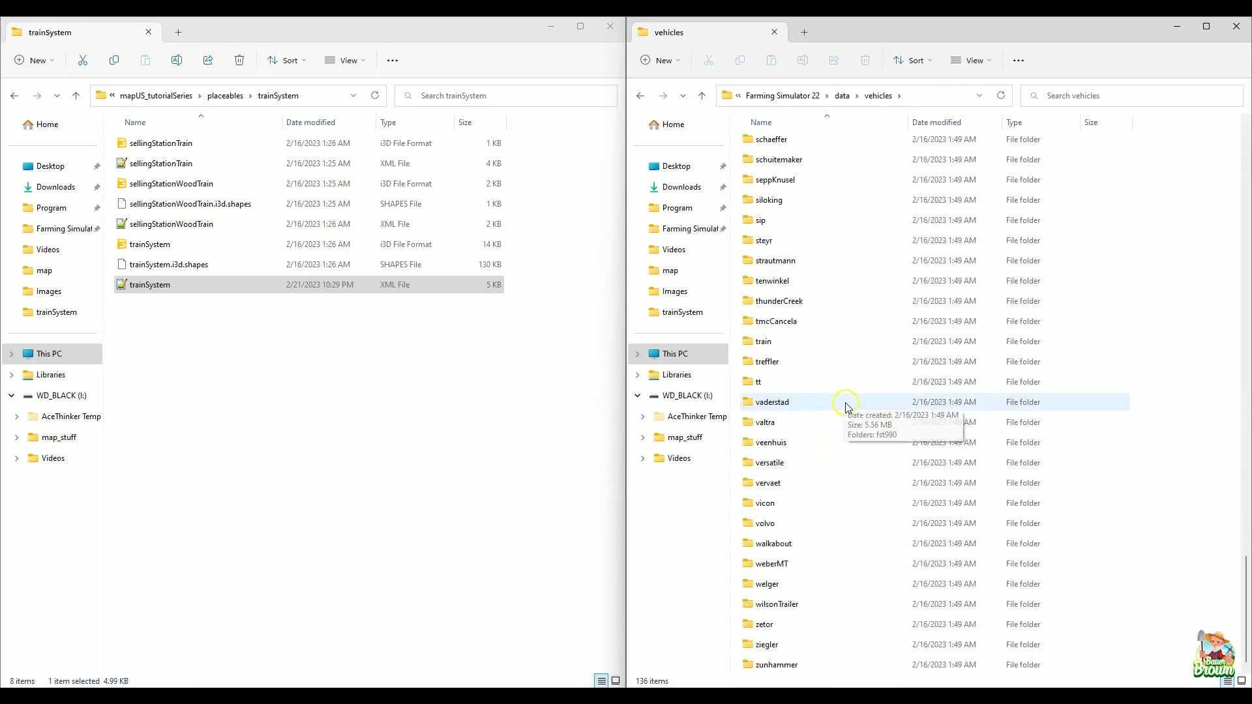
pyautogui.scroll(-8, 843, 390)
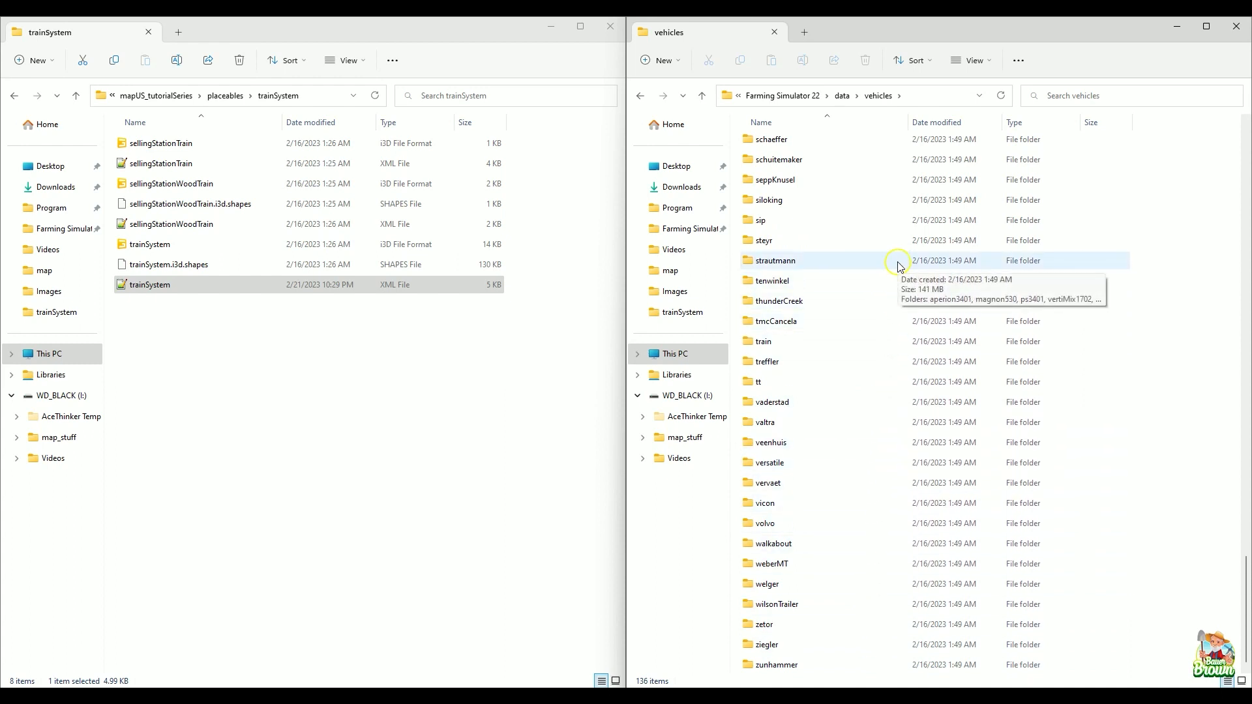
pyautogui.doubleClick(893, 340)
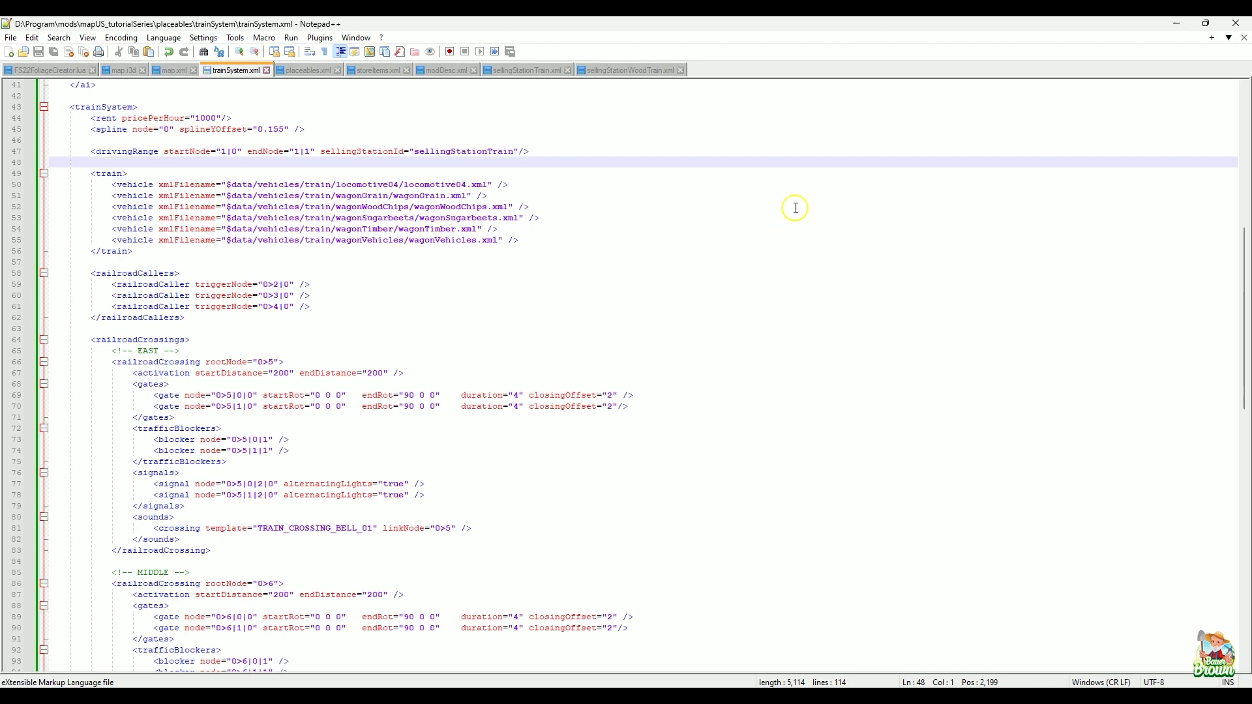
# - Review the railroad callers and railroad crossings in trainSystem.xml in Notepad++, and return to the file's beginning
pyautogui.scroll(-2, 800, 235)
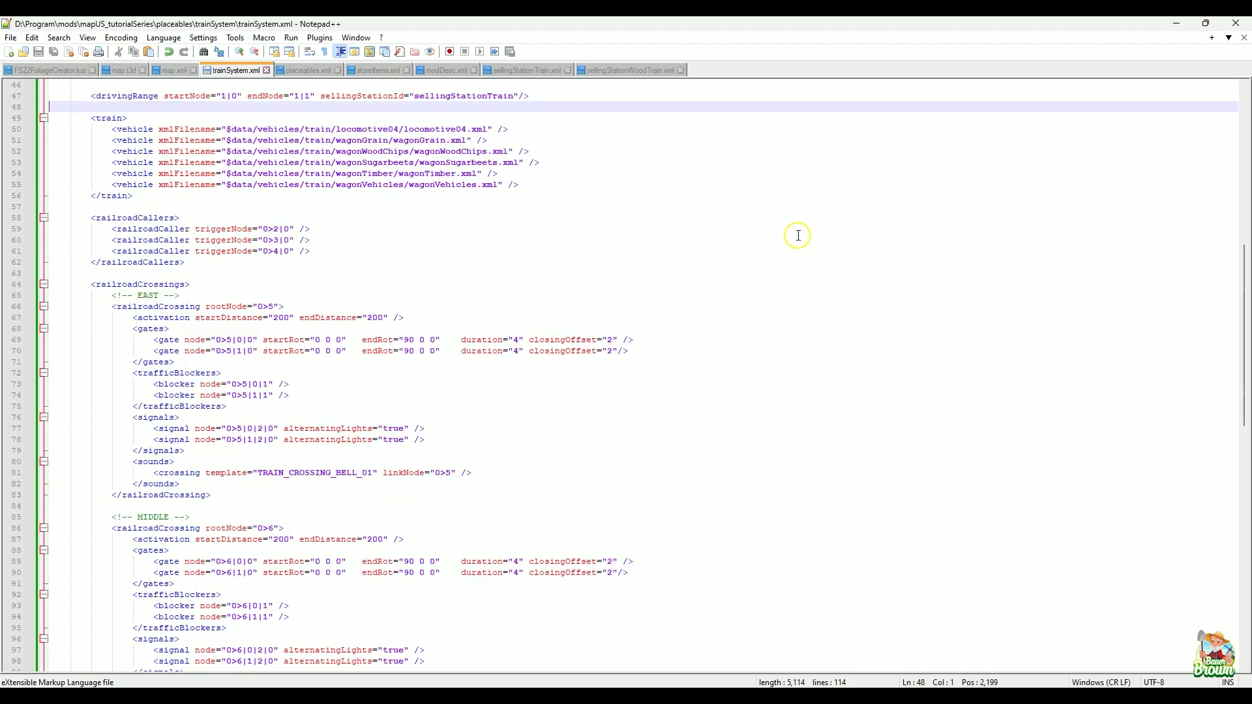
pyautogui.scroll(-2, 774, 352)
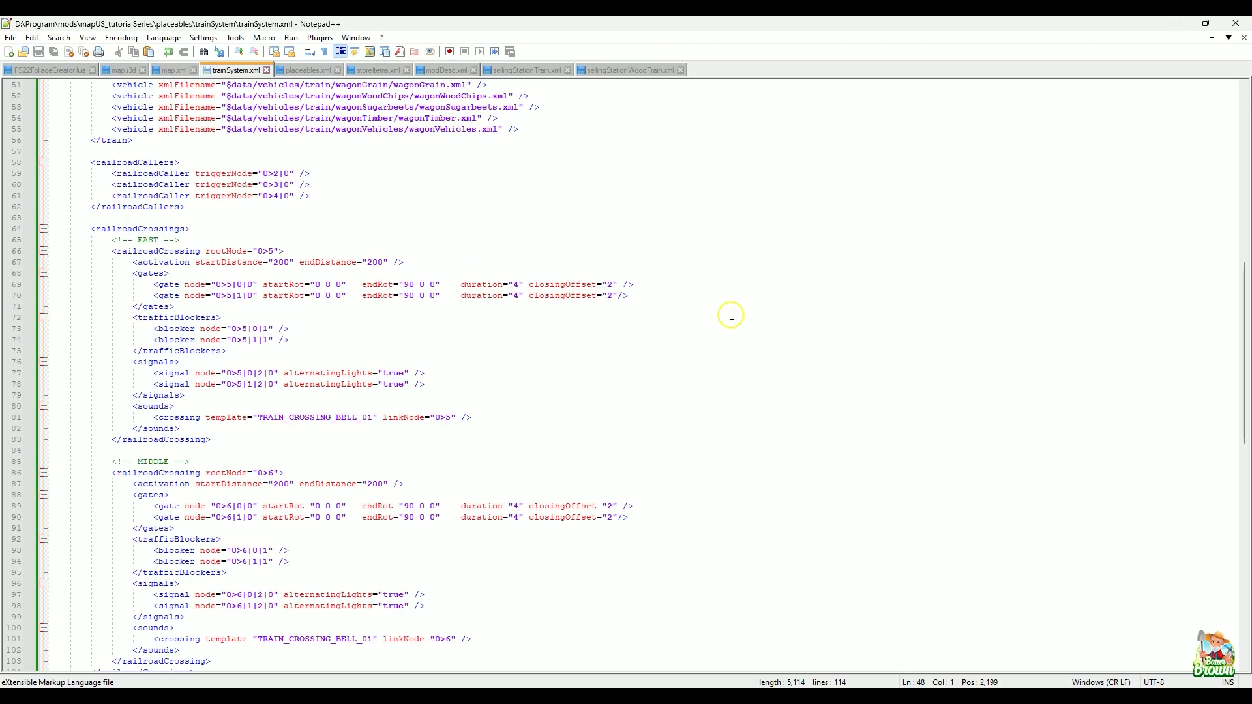
pyautogui.scroll(-9, 732, 315)
pyautogui.scroll(12, 732, 313)
pyautogui.scroll(13, 732, 313)
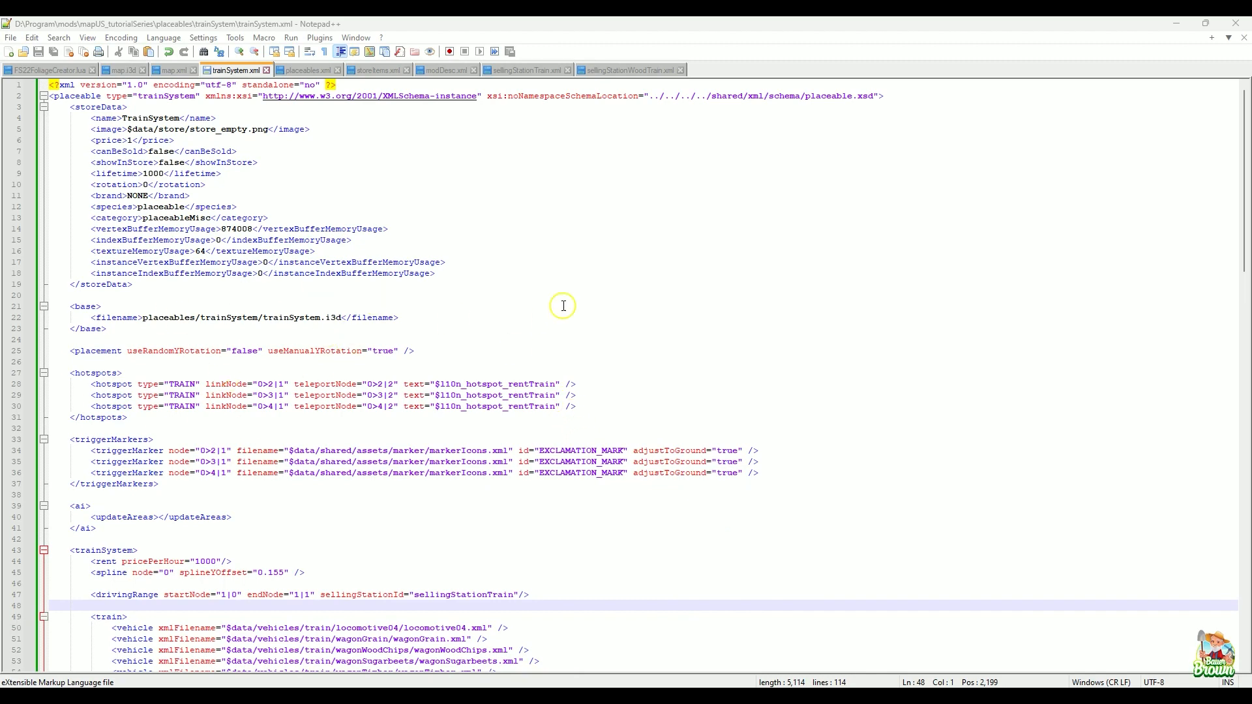
pyautogui.scroll(-2, 601, 381)
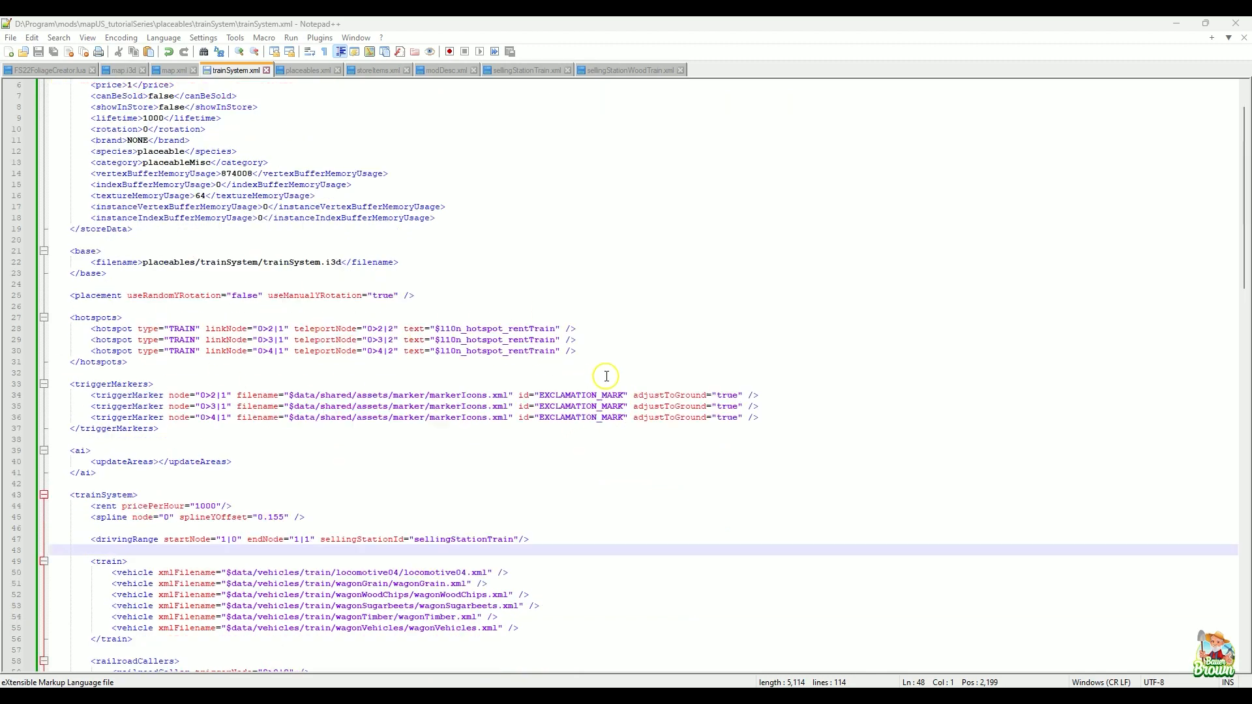
pyautogui.scroll(2, 602, 384)
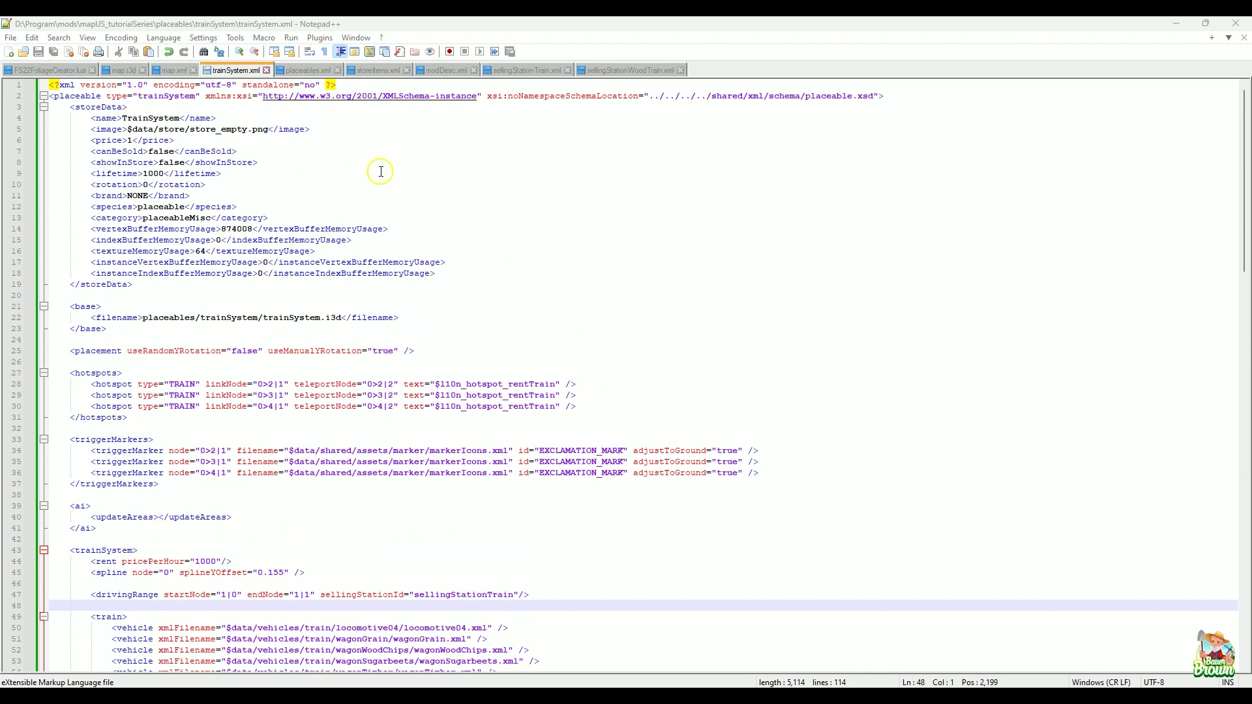
# - In the map's placeables.xml, delete the trainSystem, sellingTrain and woodTrain placeable lines under the Train System comment
pyautogui.click(305, 71)
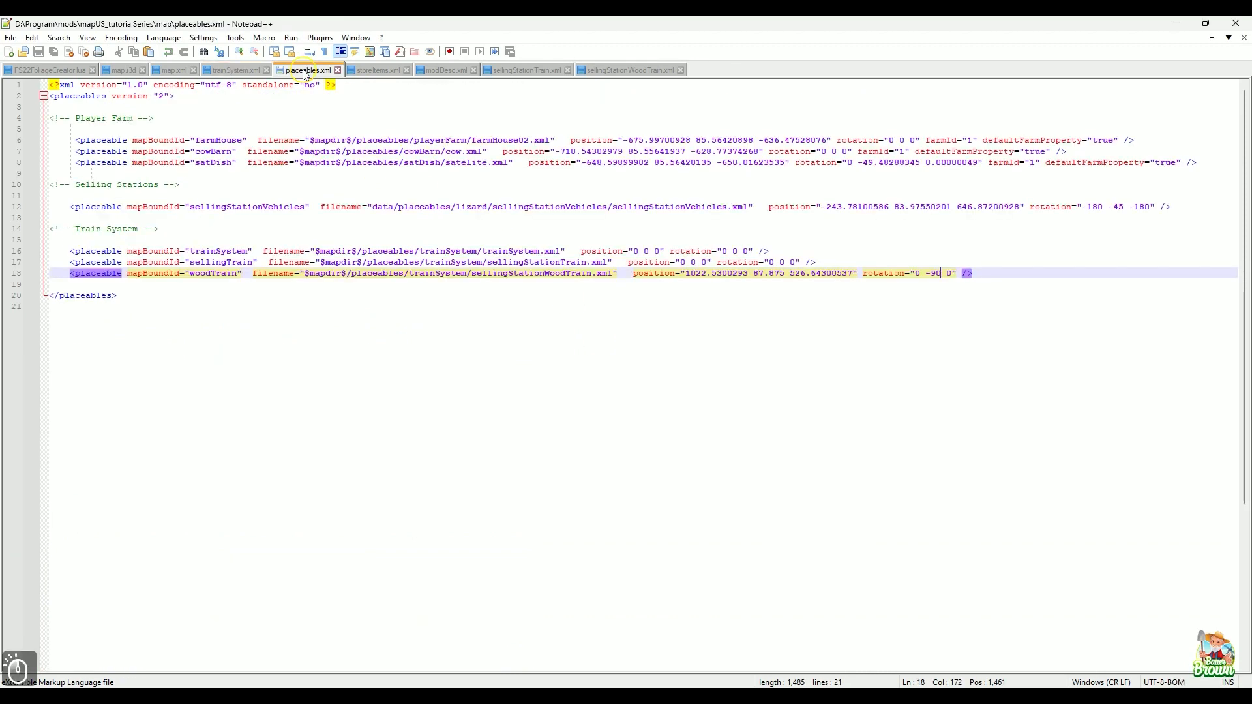
pyautogui.moveTo(972, 273); pyautogui.dragTo(1008, 233)
pyautogui.press('Delete')
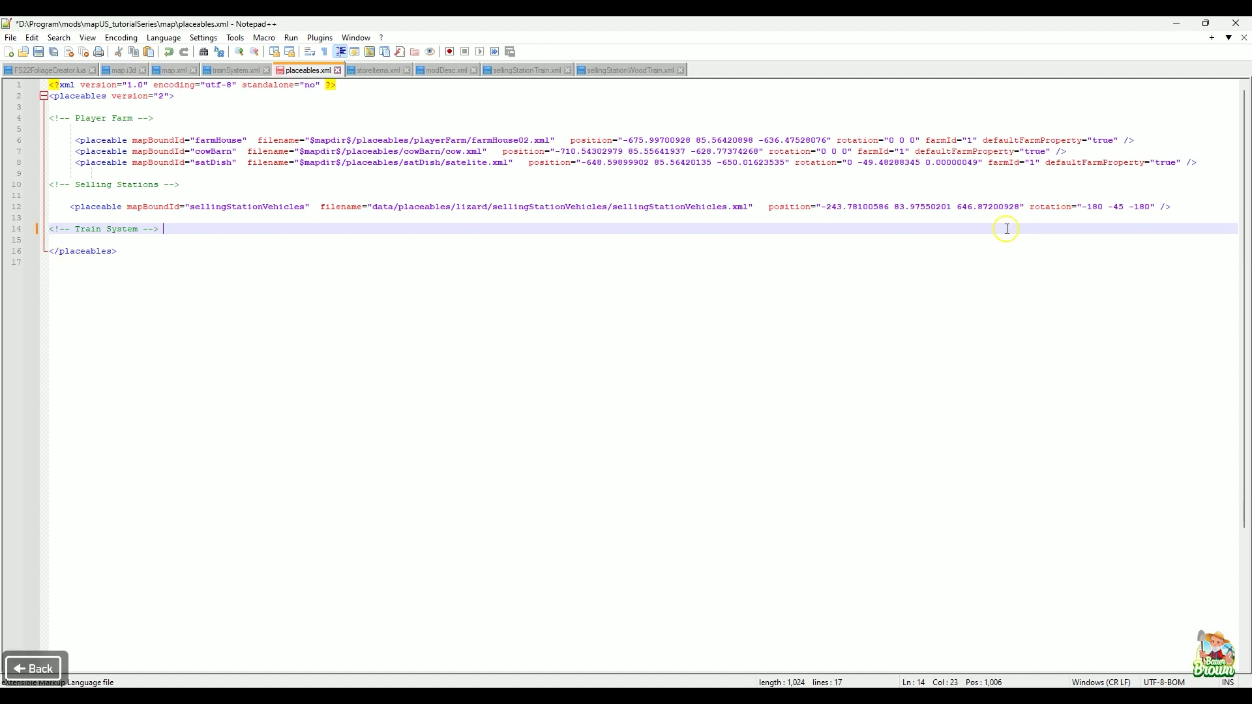
# - Duplicate the sellingStationVehicles placeable line into an indented new line beneath the Train System comment in placeables.xml
pyautogui.press('Return')
pyautogui.press('Return')
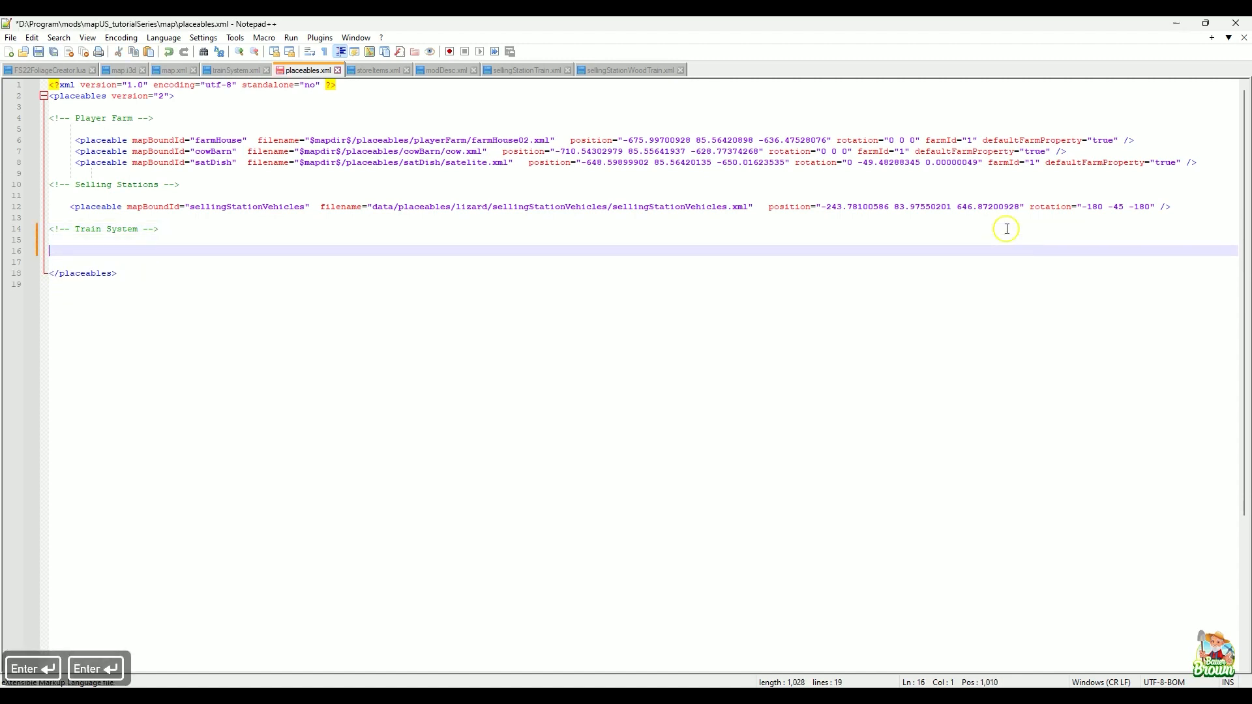
pyautogui.press('Tab')
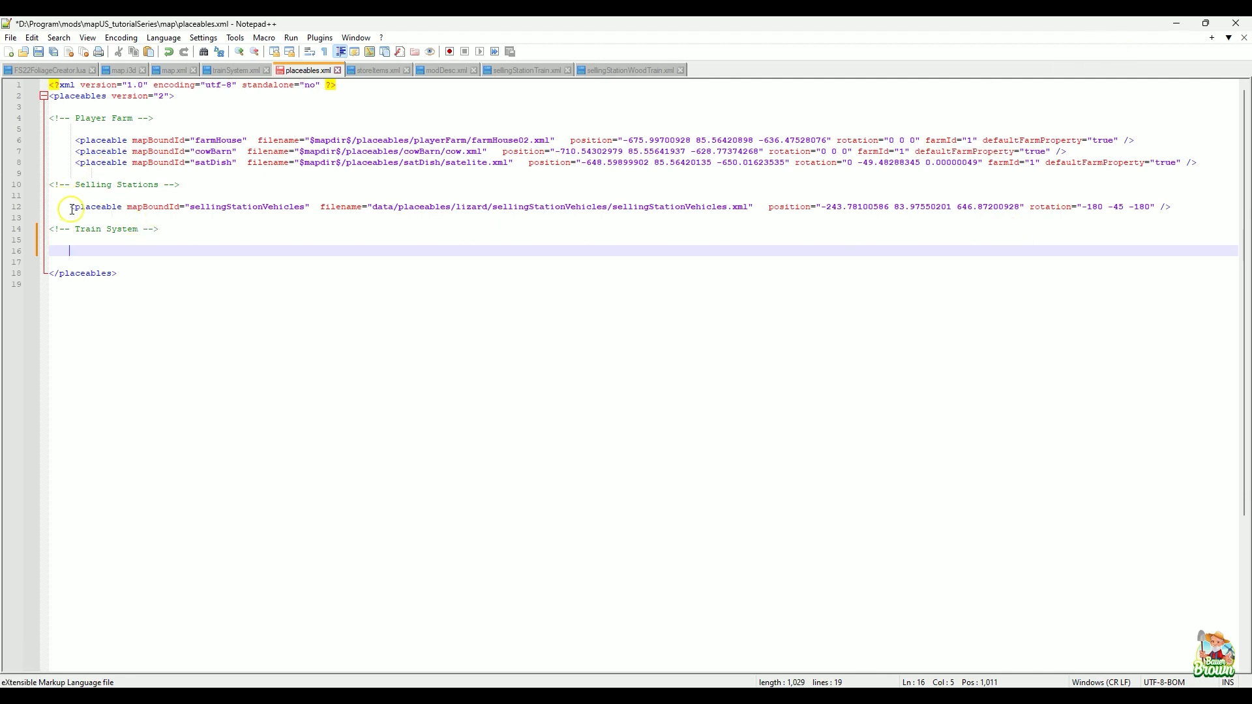
pyautogui.moveTo(70, 206); pyautogui.dragTo(1188, 210)
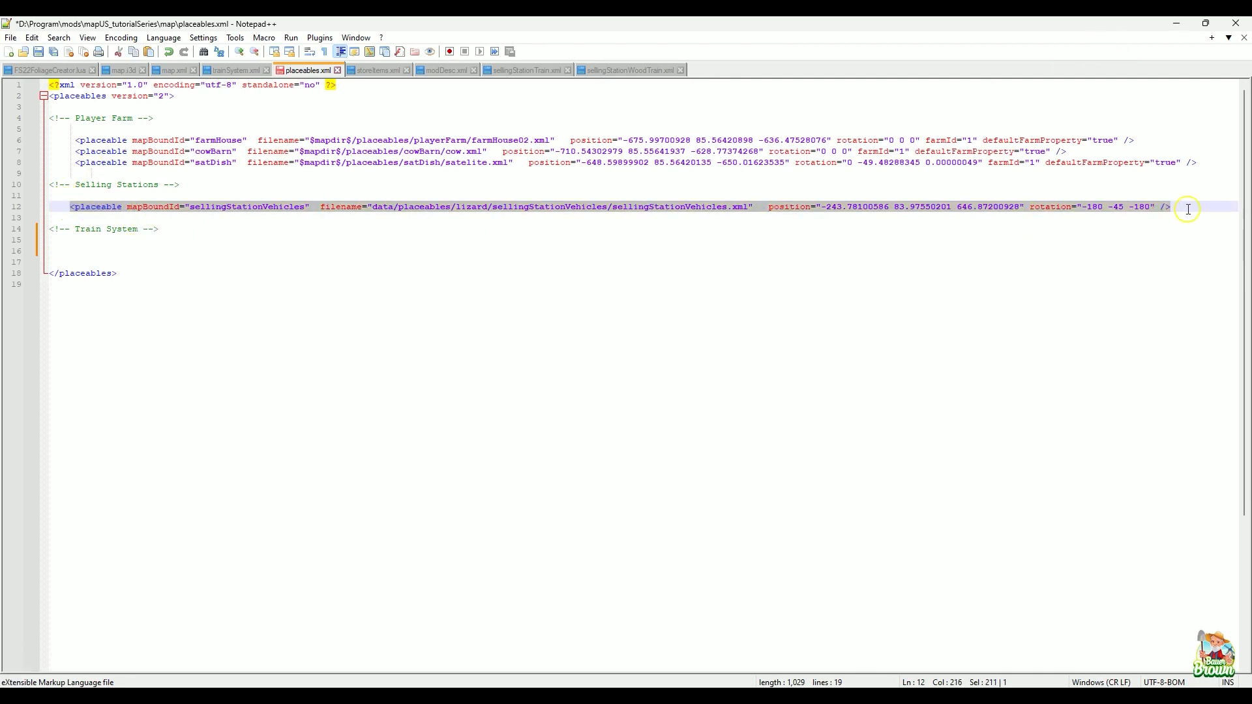
pyautogui.hotkey('ctrl', 'c')
pyautogui.click(187, 242)
pyautogui.press('Down')
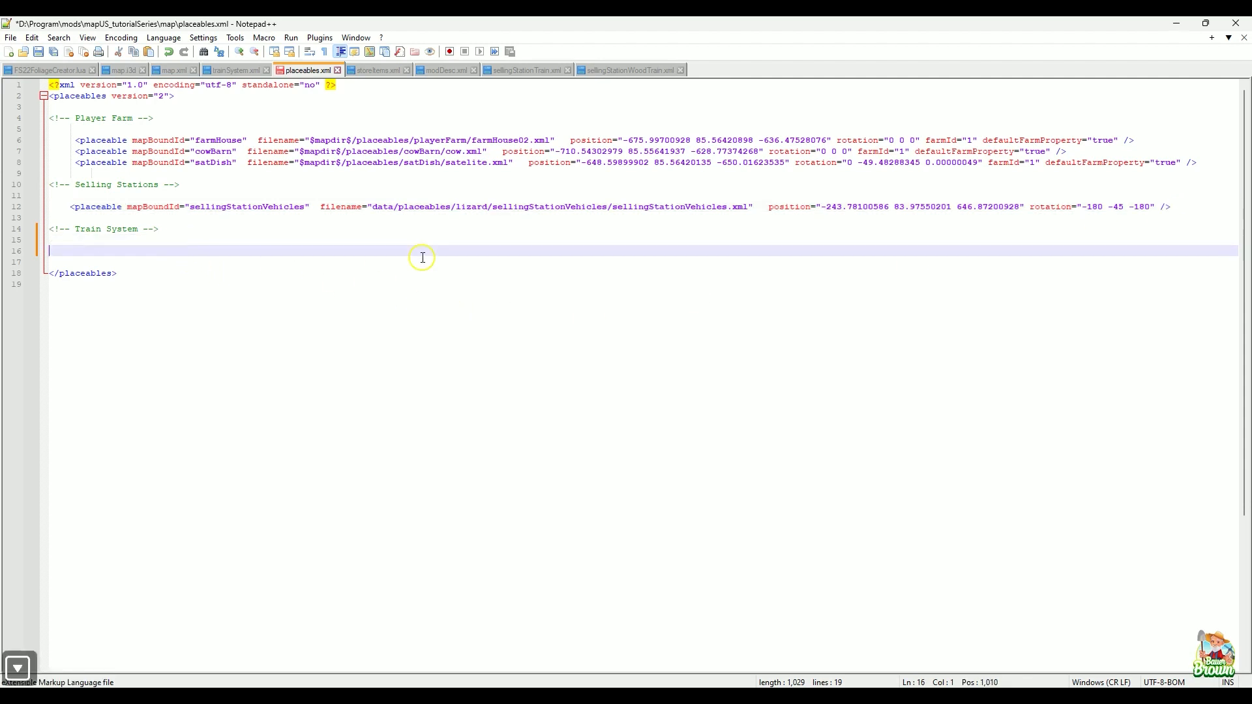
pyautogui.press('Tab')
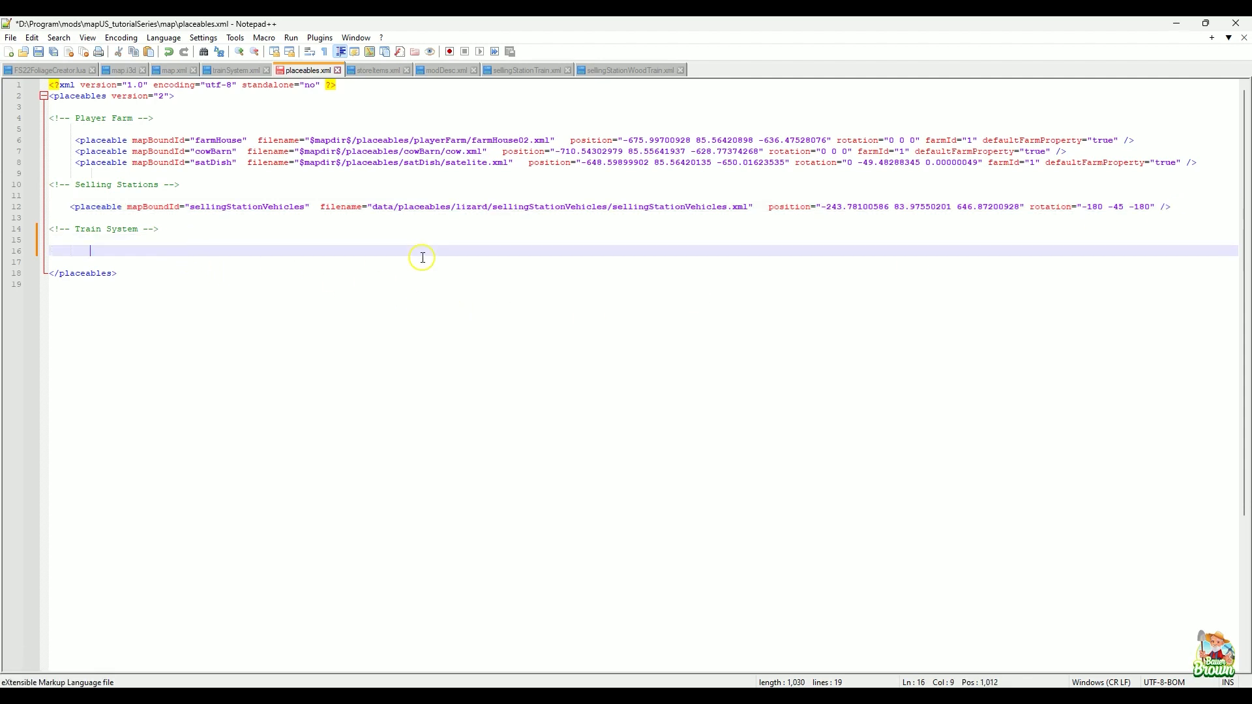
pyautogui.hotkey('ctrl', 'v')
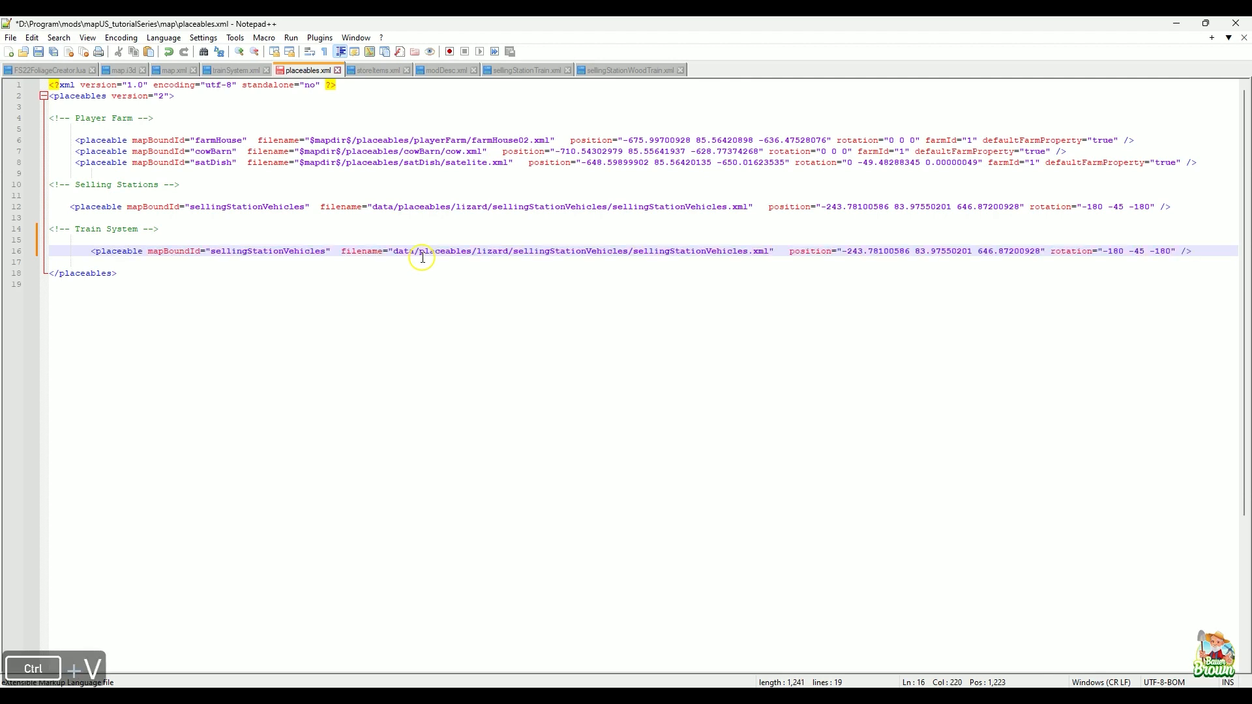
# - Set the mapBoundId of the placeable under the Train System comment to trainSystem
pyautogui.click(327, 252)
pyautogui.press('BackSpace')
pyautogui.press('BackSpace')
pyautogui.press('BackSpace')
pyautogui.press('BackSpace')
pyautogui.press('BackSpace')
pyautogui.press('BackSpace')
pyautogui.press('BackSpace')
pyautogui.press('BackSpace')
pyautogui.press('BackSpace')
pyautogui.press('BackSpace')
pyautogui.press('BackSpace')
pyautogui.press('BackSpace')
pyautogui.press('BackSpace')
pyautogui.press('BackSpace')
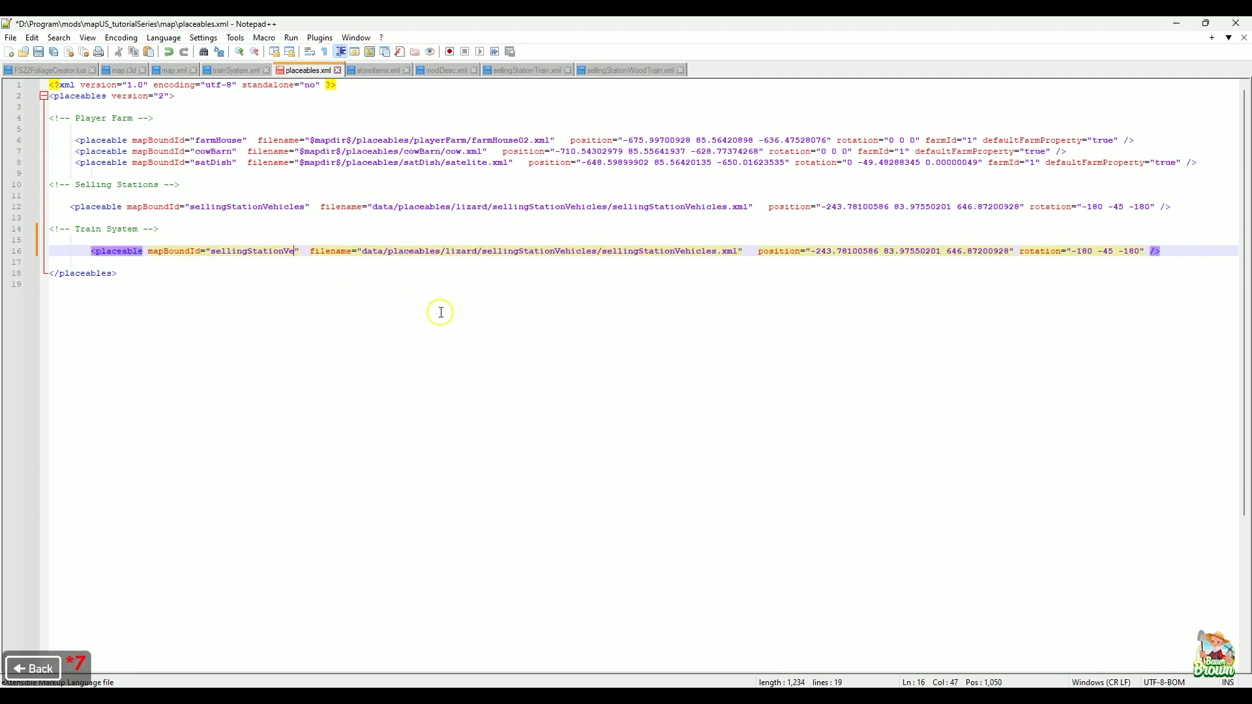
pyautogui.press('BackSpace')
pyautogui.press('BackSpace')
pyautogui.press('BackSpace')
pyautogui.press('BackSpace')
pyautogui.press('BackSpace')
pyautogui.press('BackSpace')
pyautogui.press('BackSpace')
pyautogui.press('BackSpace')
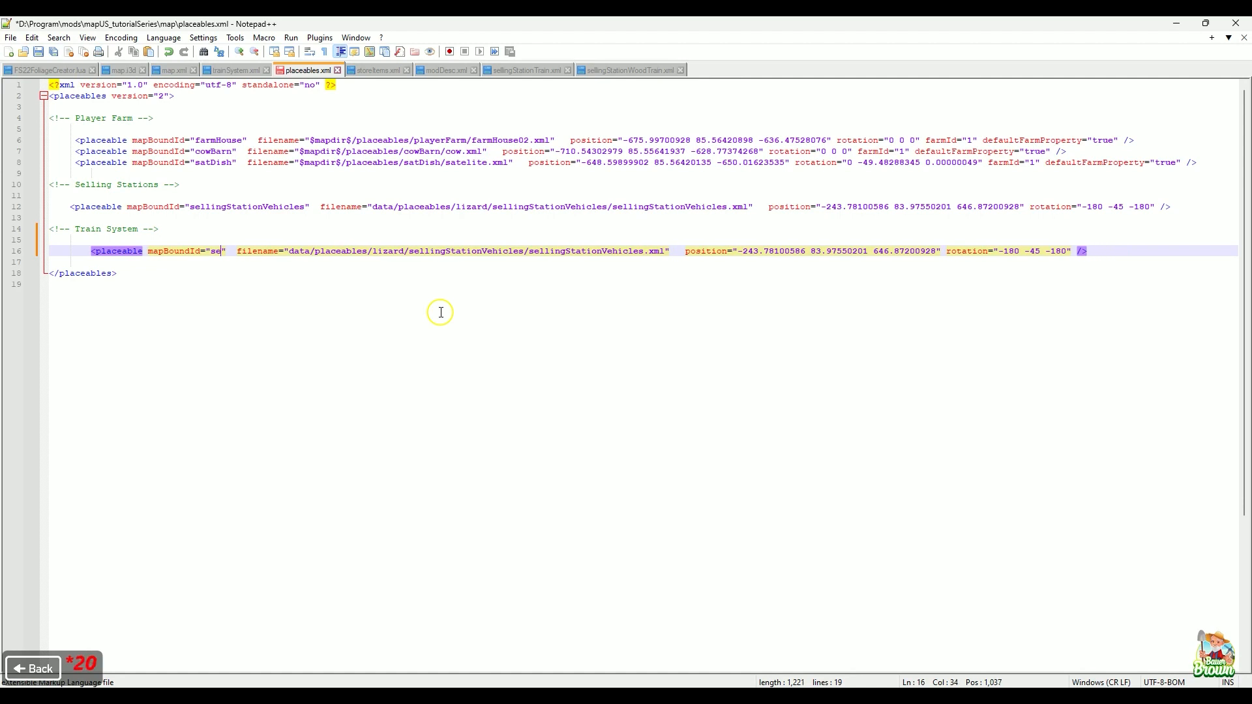
pyautogui.write('trainSys')
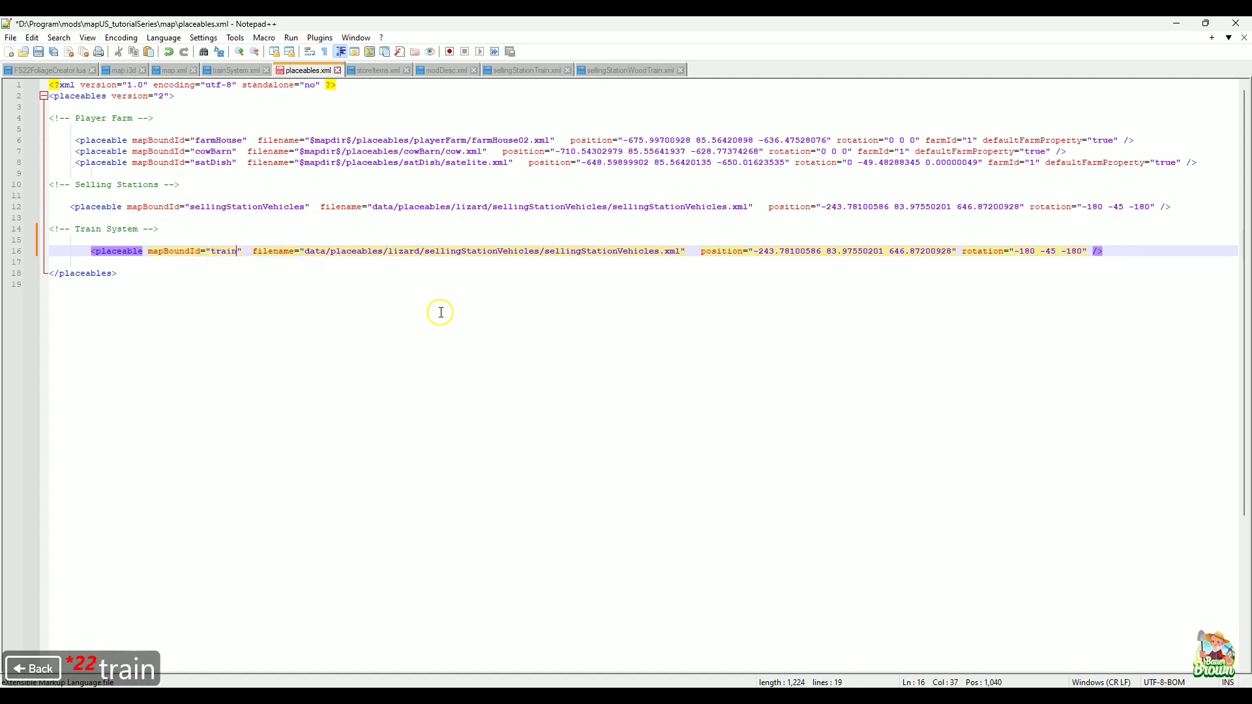
pyautogui.write('tem')
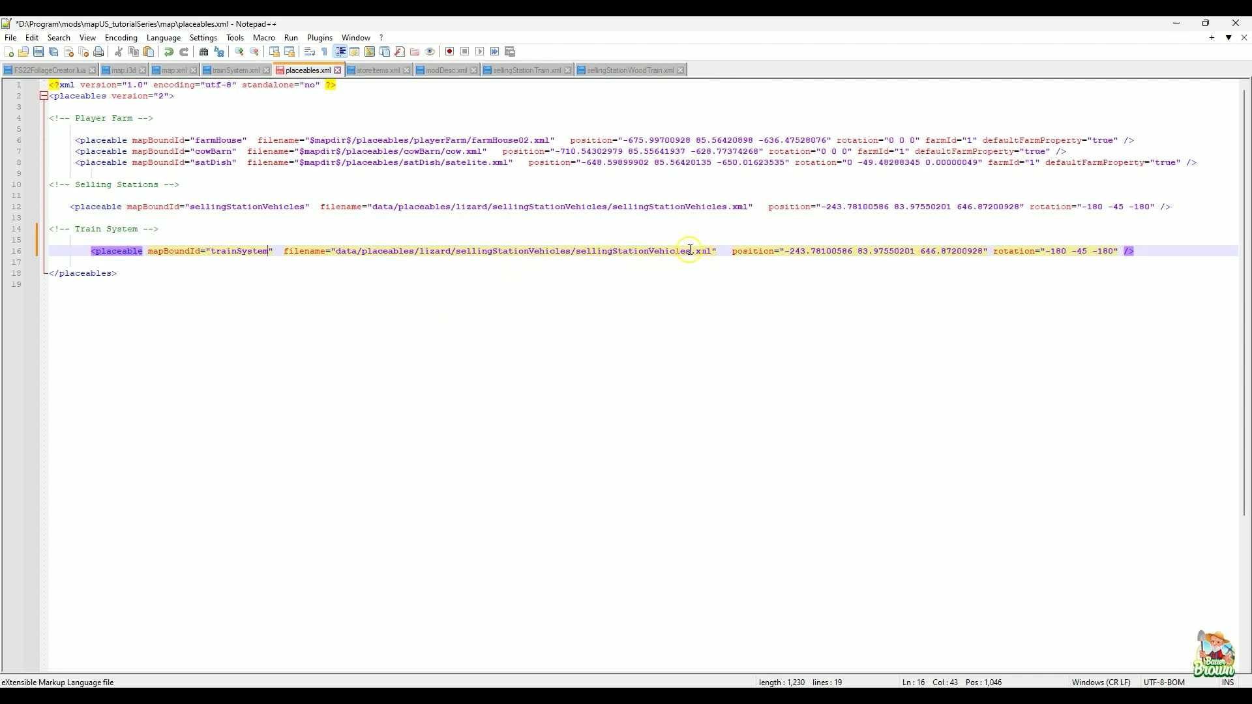
# - Replace the part of the new placeable's filename after data/placeables/ with trainSystem/trainSystem.xml
pyautogui.moveTo(690, 251); pyautogui.dragTo(421, 253)
pyautogui.press('Delete')
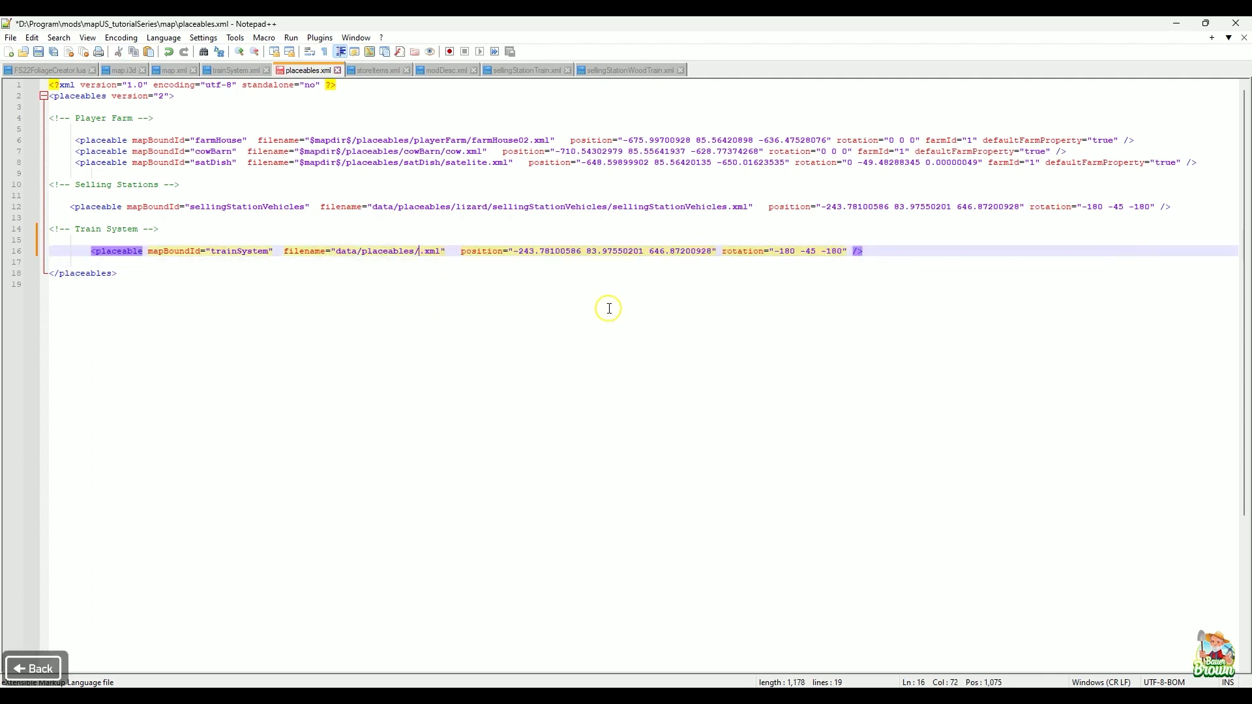
pyautogui.write('trainSys')
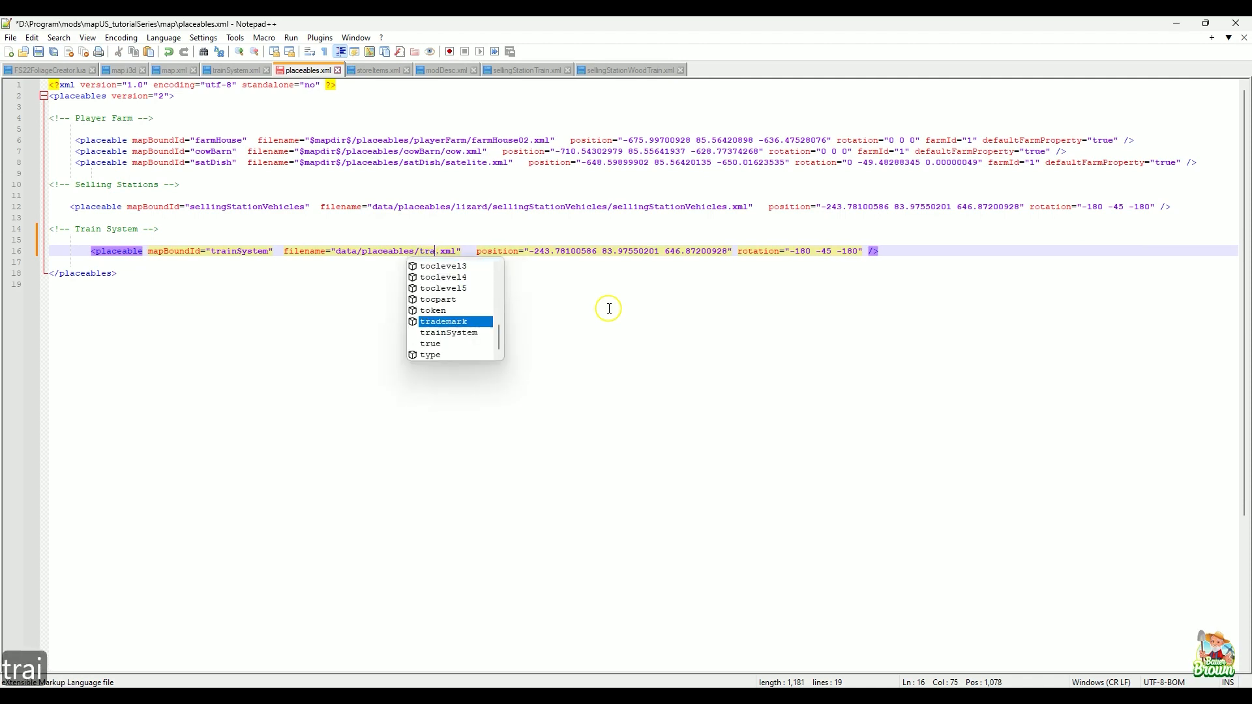
pyautogui.write('tem')
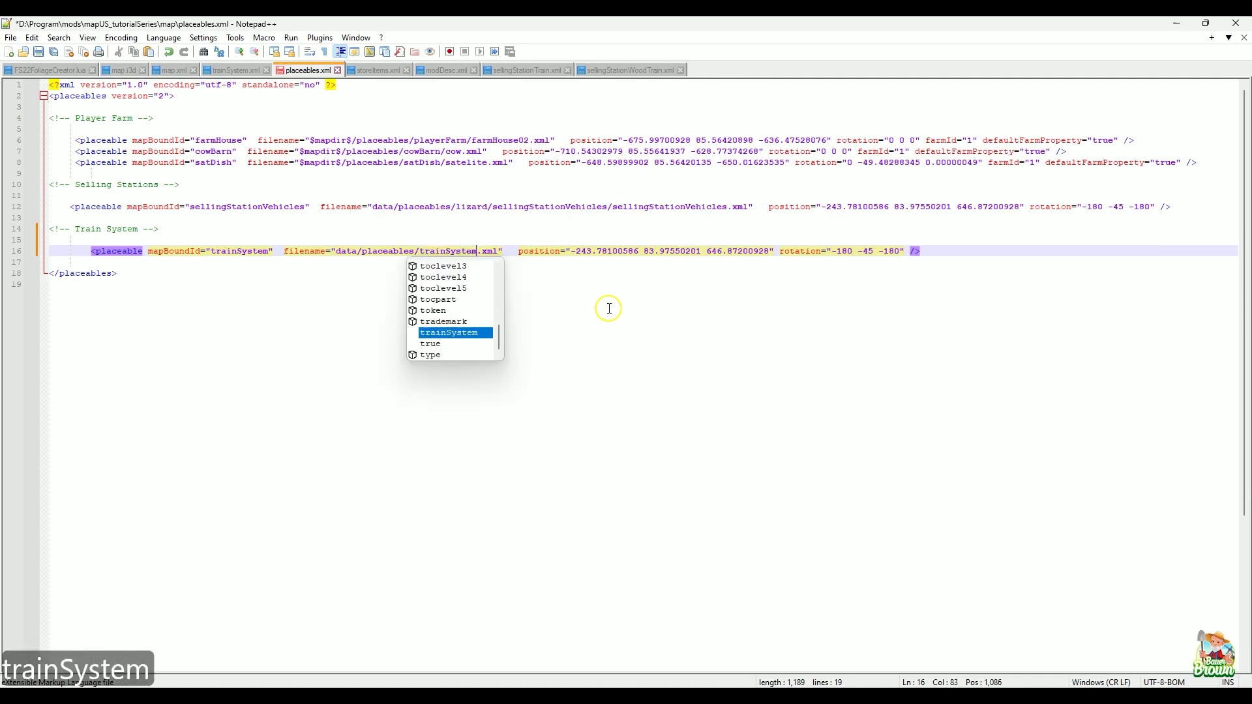
pyautogui.write('/trainS')
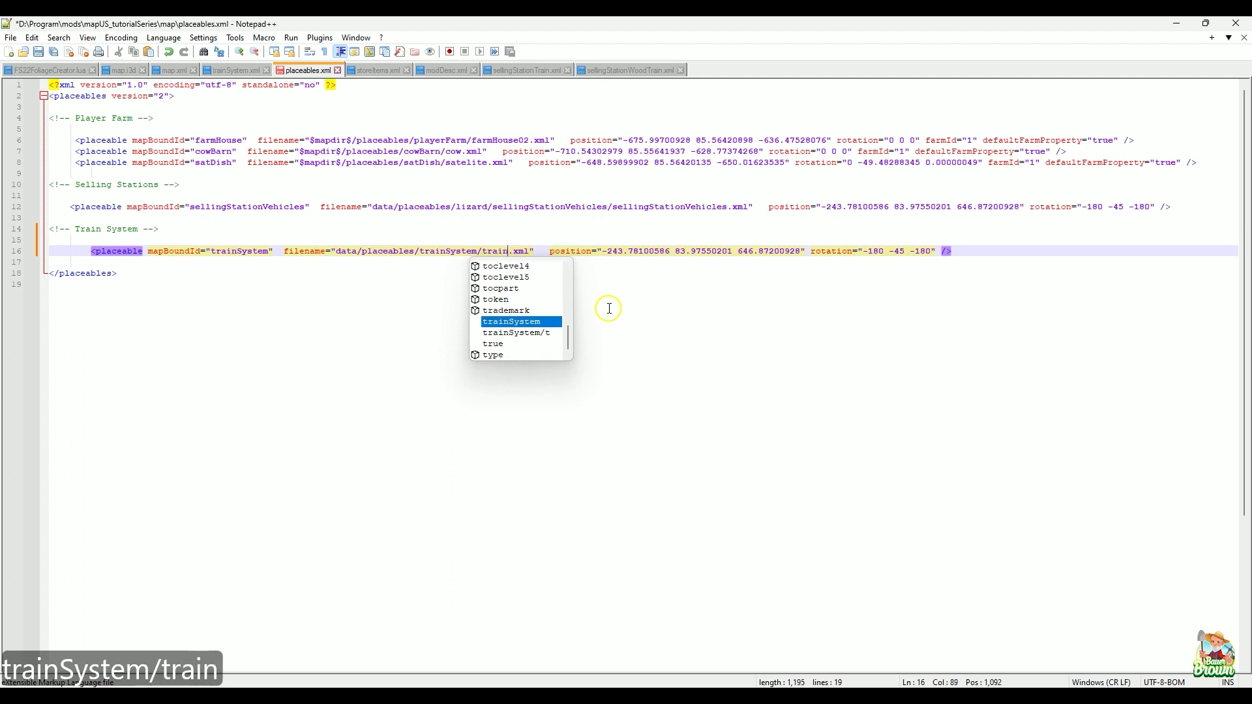
pyautogui.write('ystem')
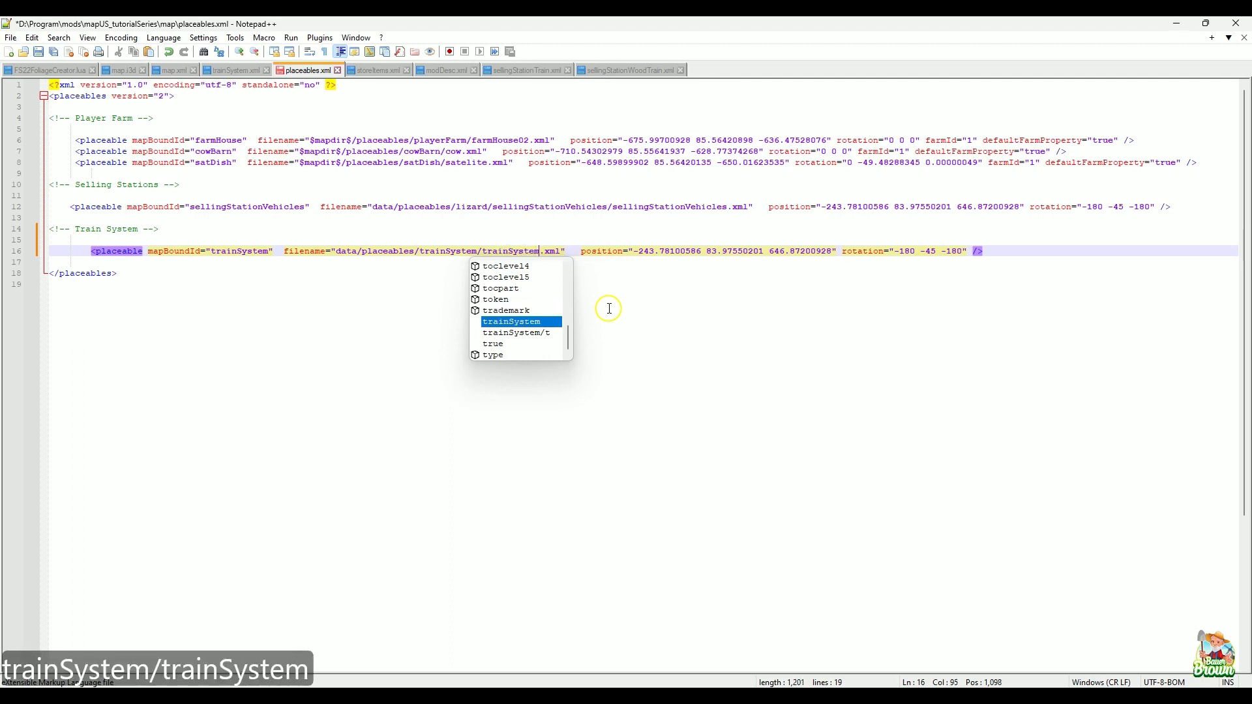
# - Replace the data/ prefix of the trainSystem placeable's filename with $mapdir$/
pyautogui.click(362, 252)
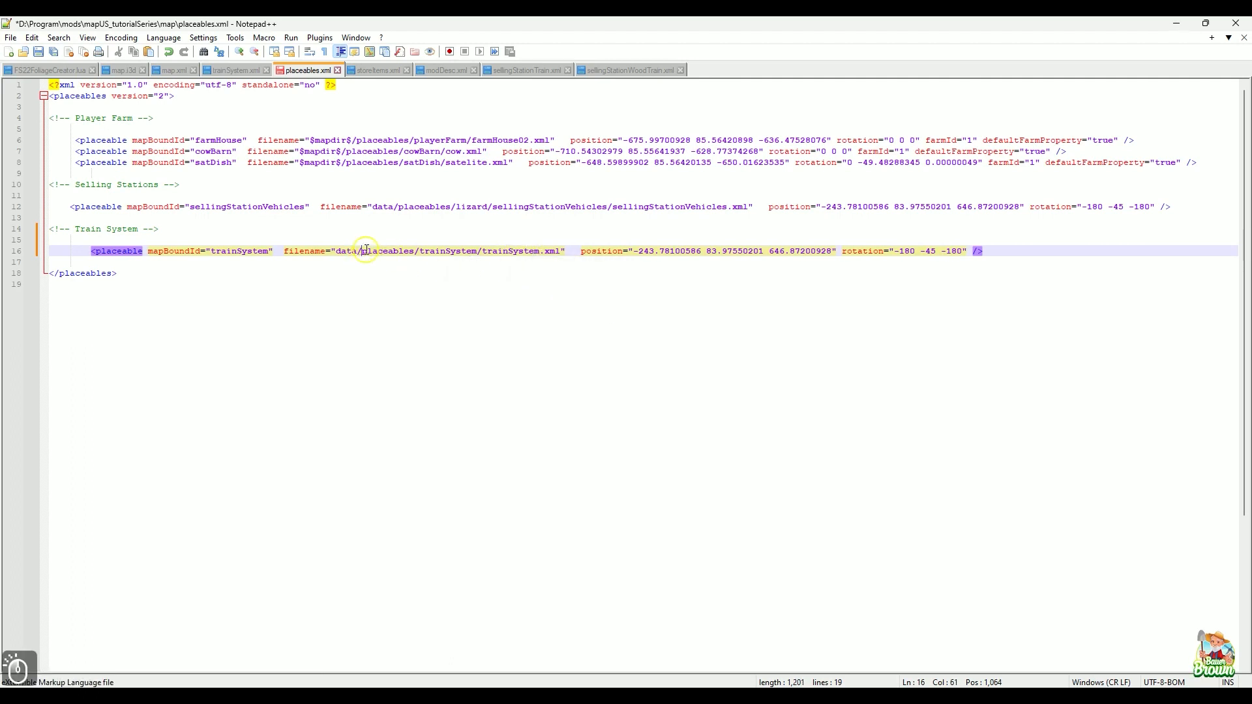
pyautogui.press('BackSpace')
pyautogui.press('BackSpace')
pyautogui.press('BackSpace')
pyautogui.press('BackSpace')
pyautogui.press('BackSpace')
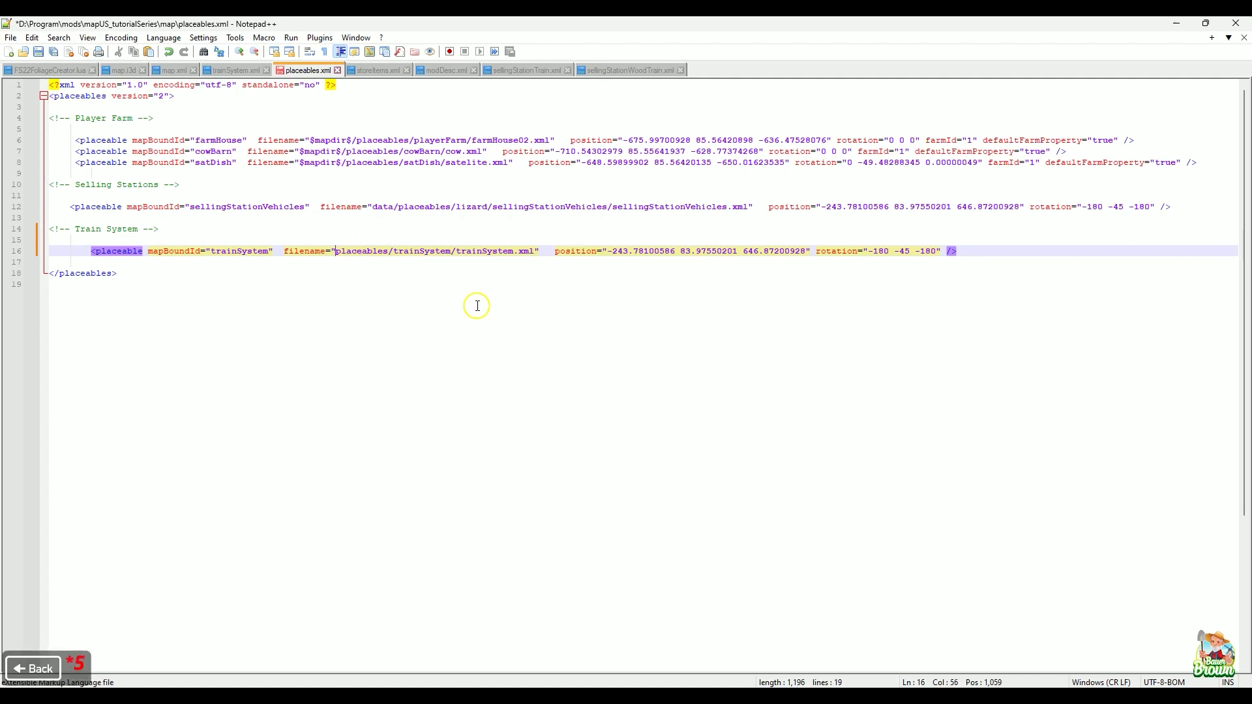
pyautogui.write('$map')
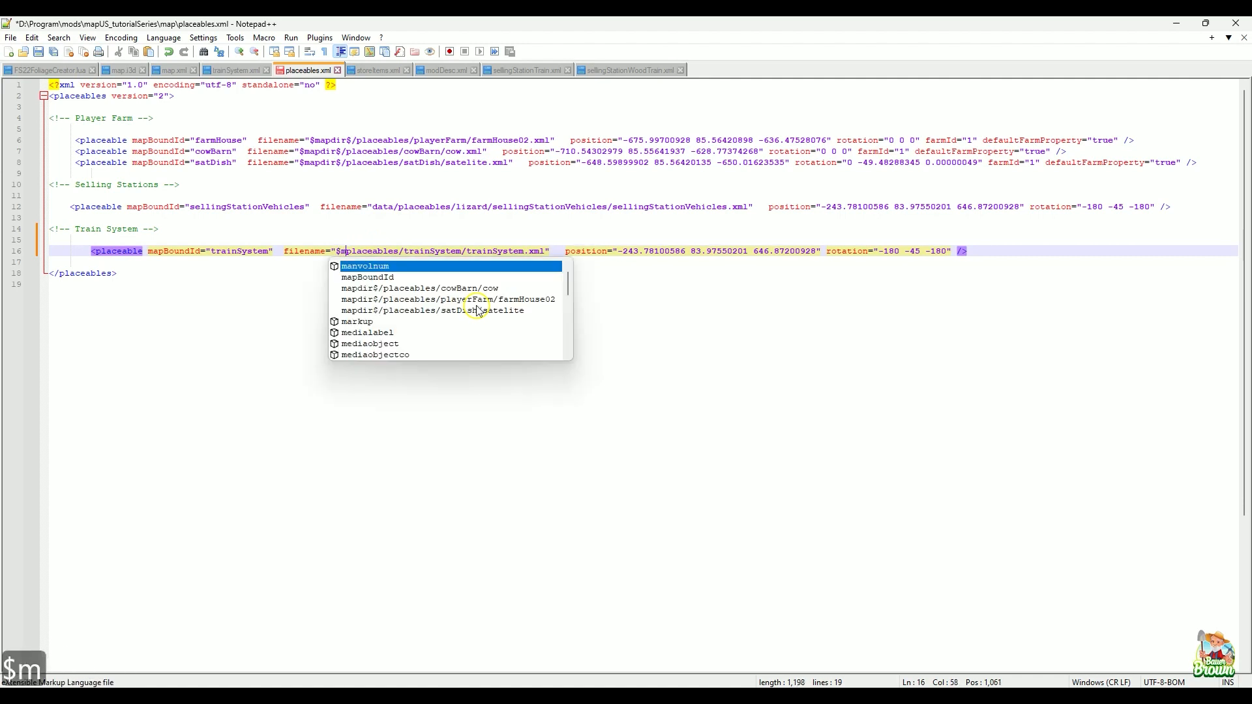
pyautogui.write('dir')
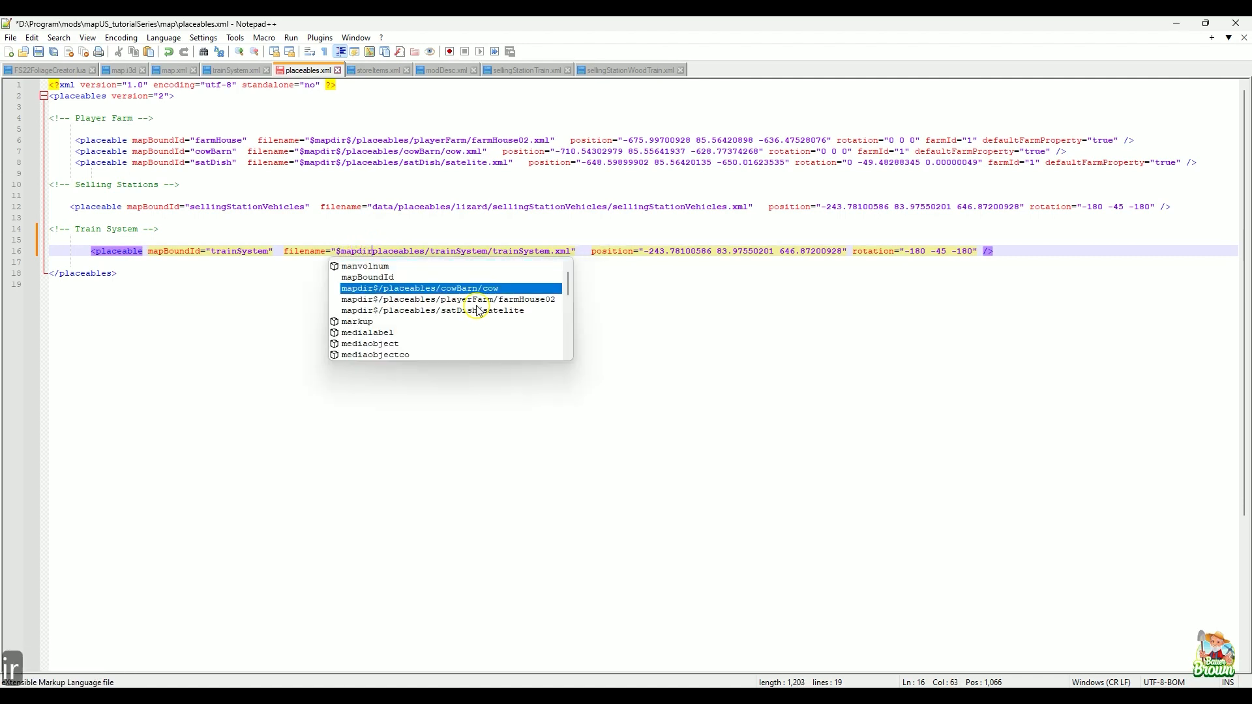
pyautogui.write('$/')
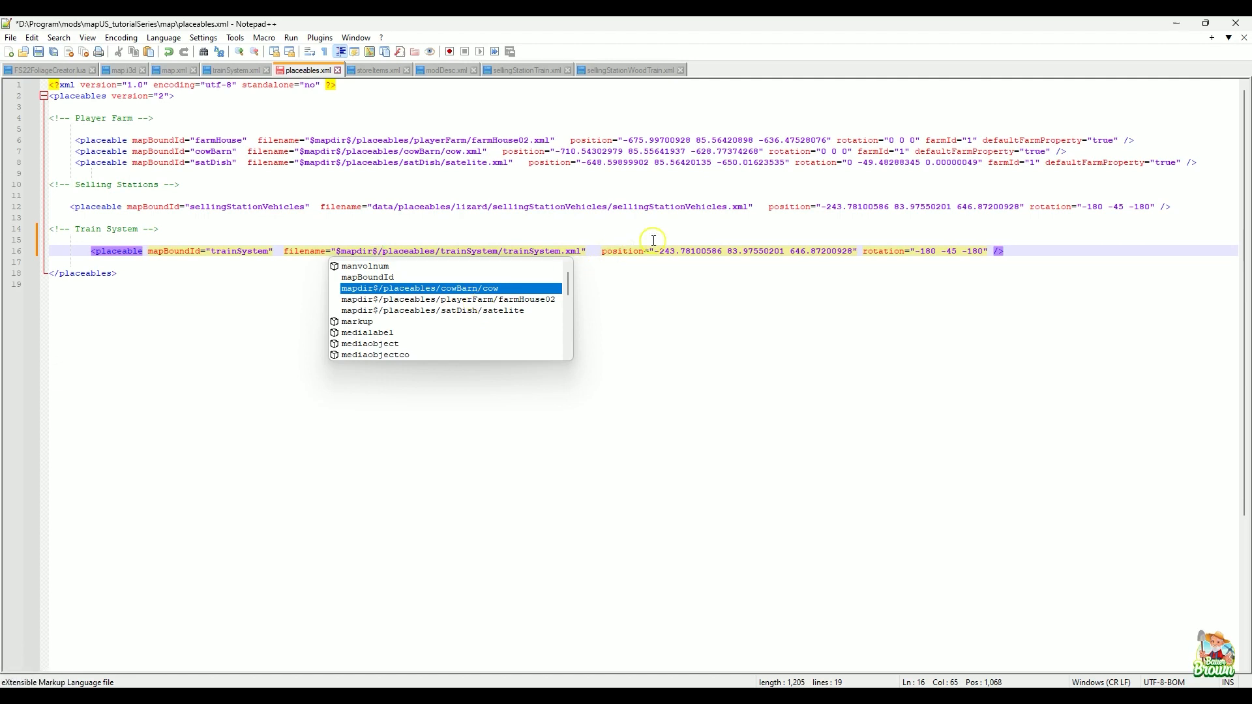
pyautogui.click(1063, 254)
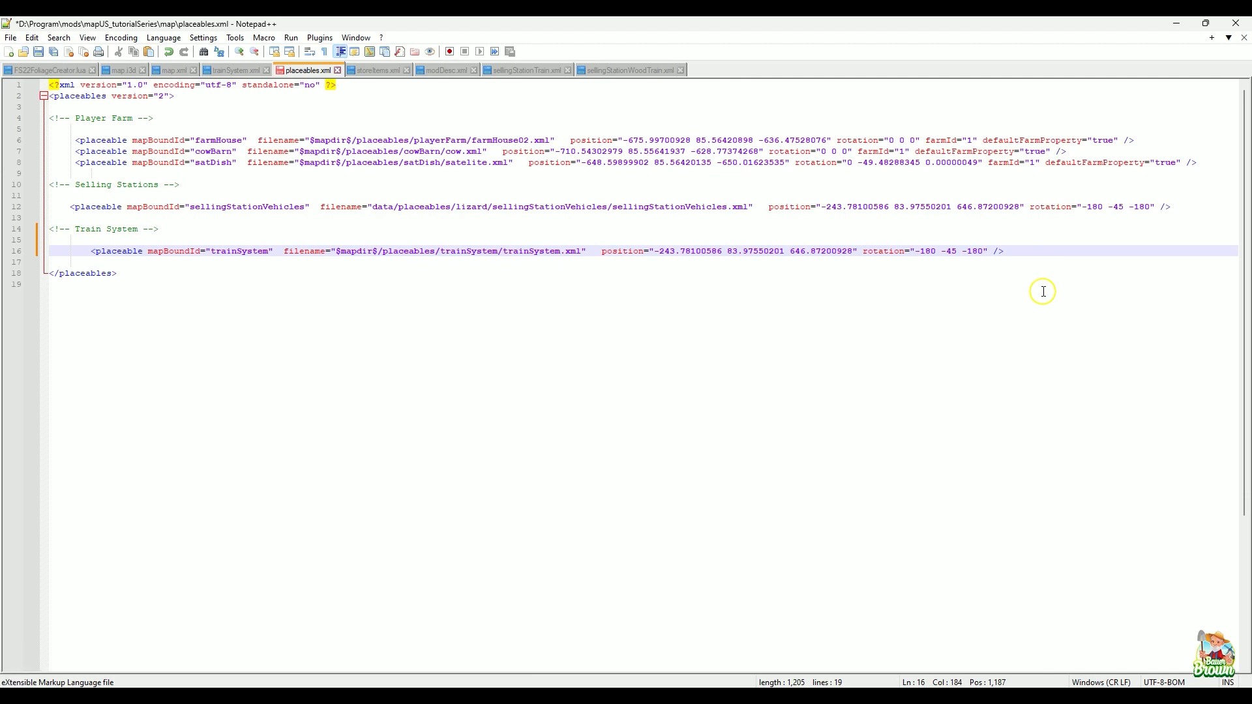
# - Set the trainSystem placeable's rotation to 0 0 0
pyautogui.click(985, 251)
pyautogui.press('BackSpace')
pyautogui.press('BackSpace')
pyautogui.press('BackSpace')
pyautogui.press('BackSpace')
pyautogui.press('BackSpace')
pyautogui.press('BackSpace')
pyautogui.press('BackSpace')
pyautogui.press('BackSpace')
pyautogui.press('BackSpace')
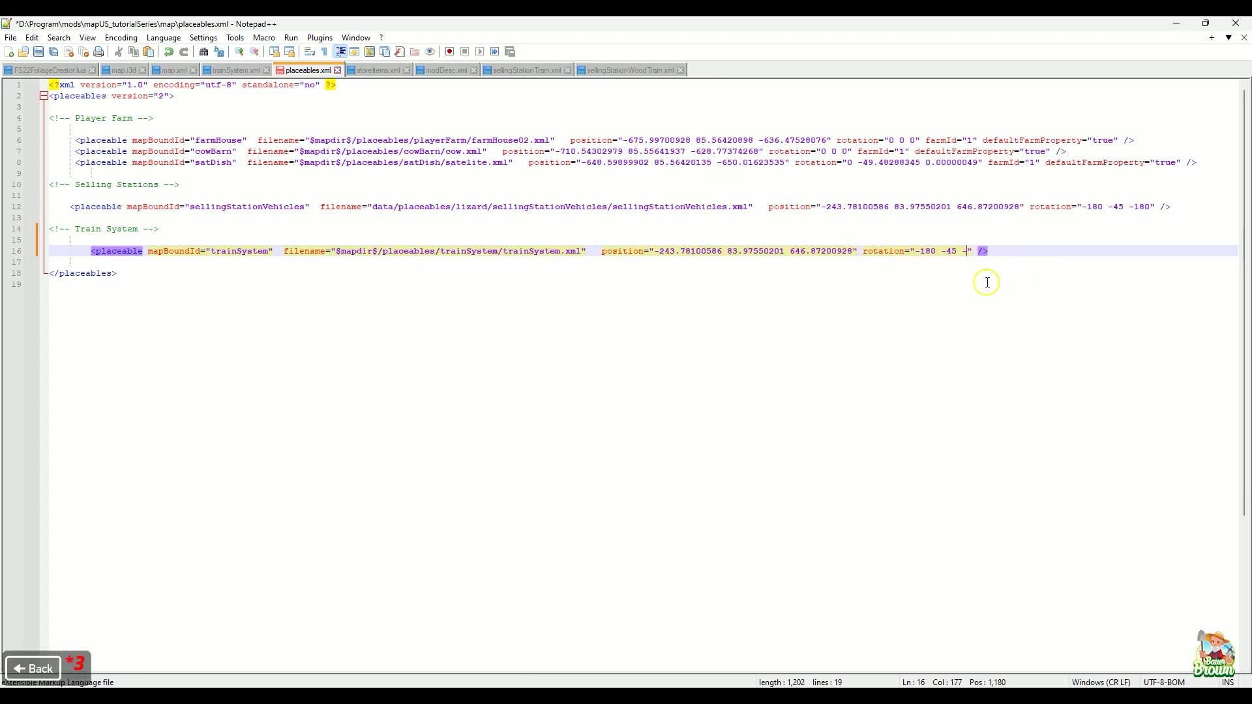
pyautogui.press('BackSpace')
pyautogui.press('BackSpace')
pyautogui.press('BackSpace')
pyautogui.press('BackSpace')
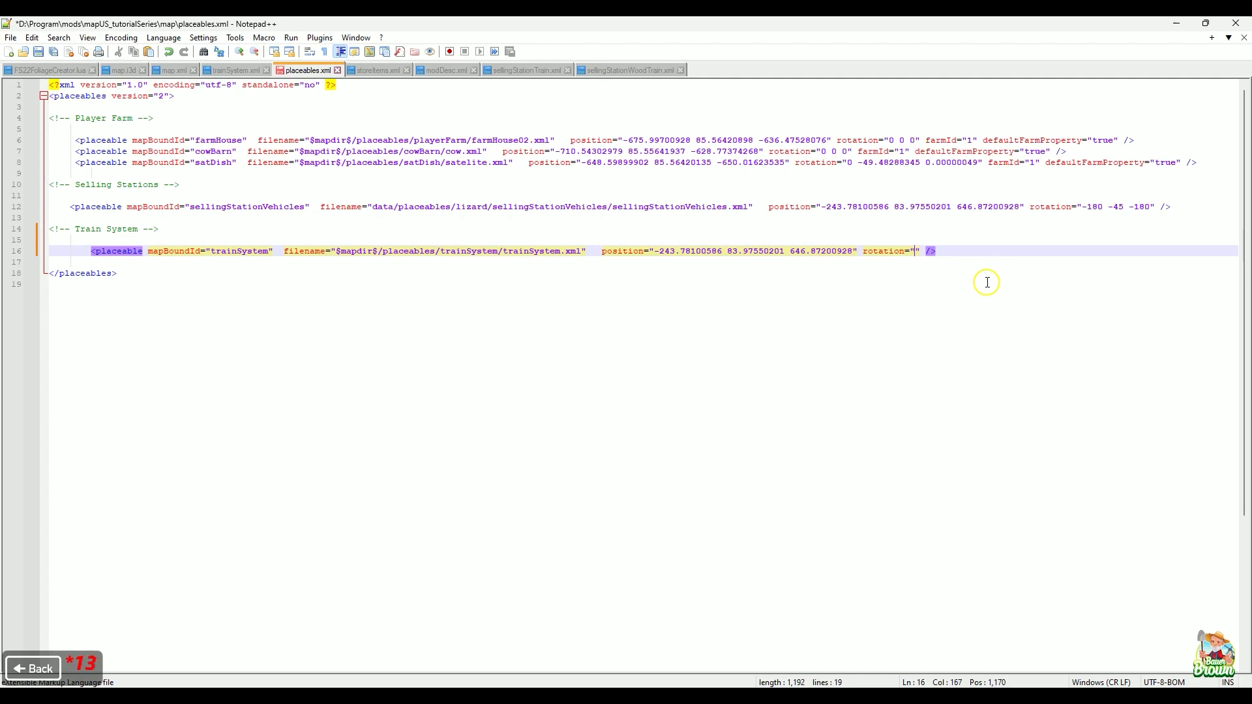
pyautogui.write('0 0 0')
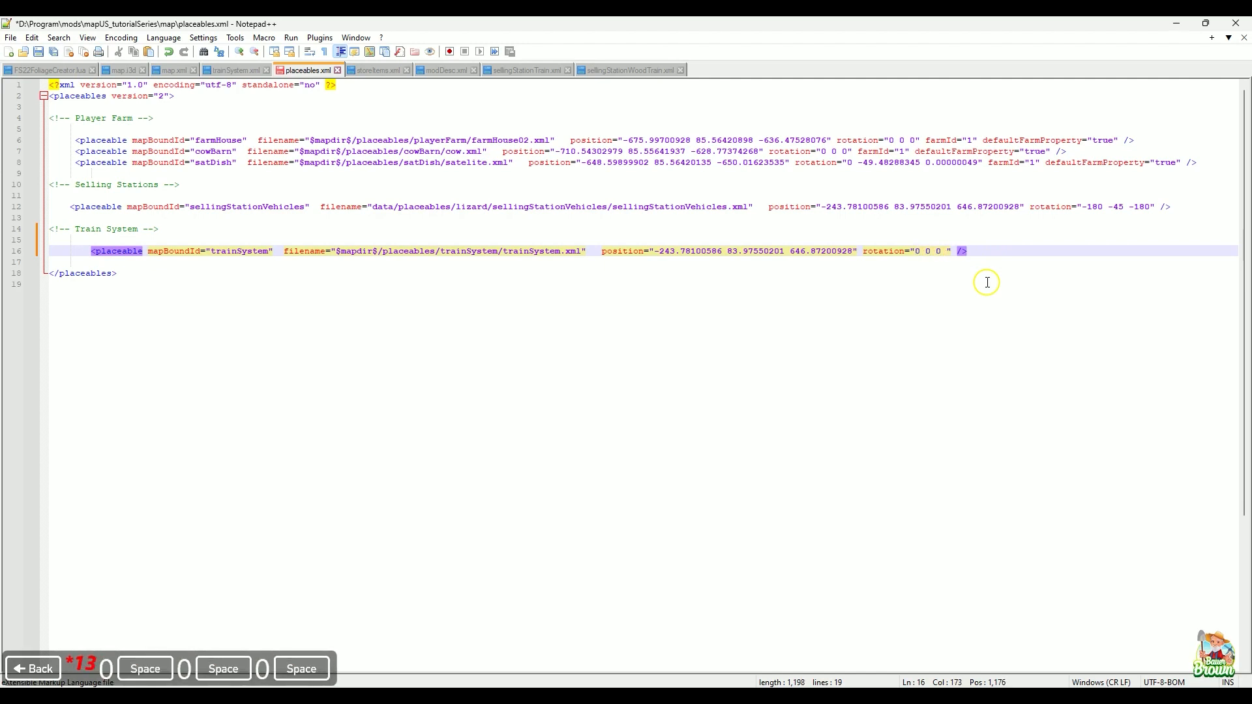
pyautogui.press('BackSpace')
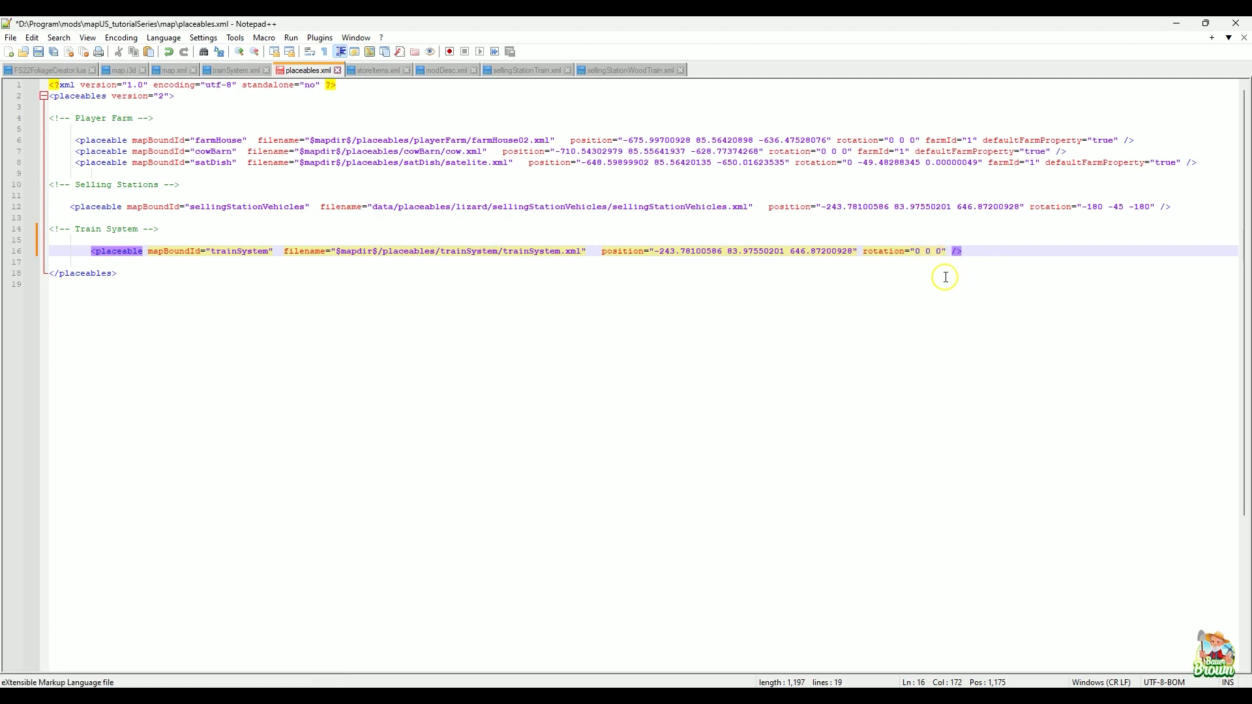
# - Set the trainSystem placeable's position to 0 0 0 and save placeables.xml
pyautogui.click(853, 251)
pyautogui.moveTo(853, 251); pyautogui.dragTo(658, 256)
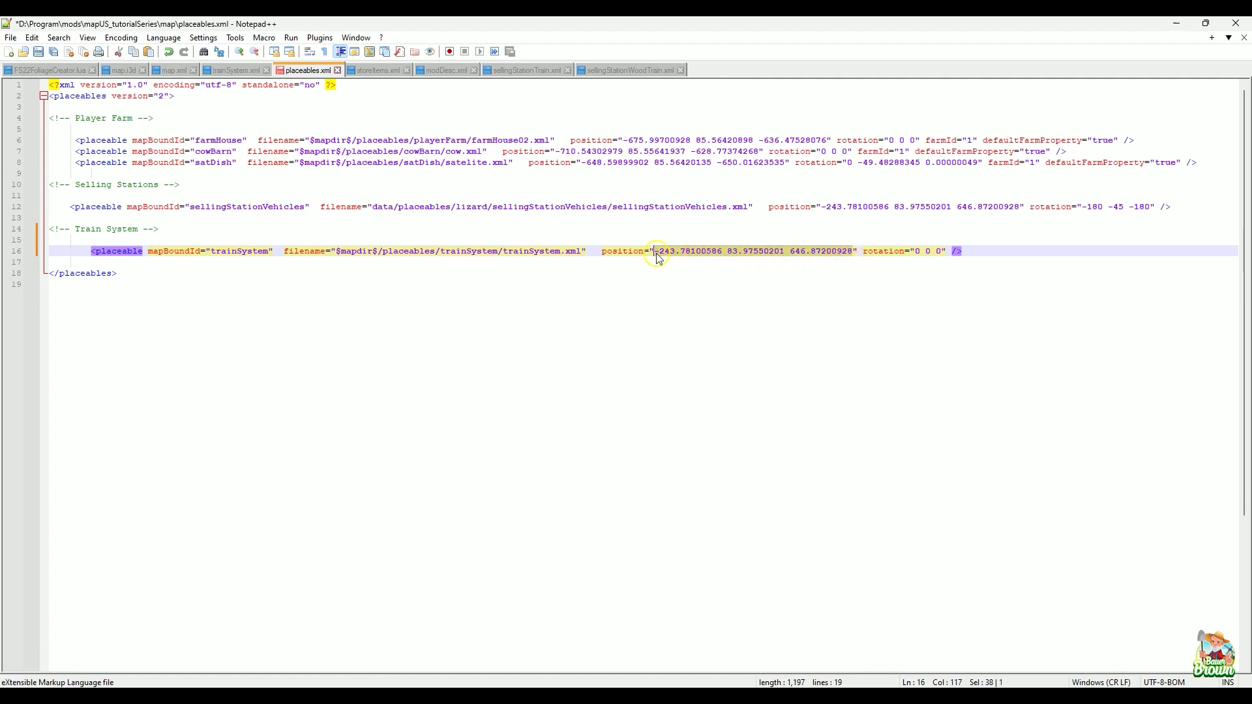
pyautogui.press('BackSpace')
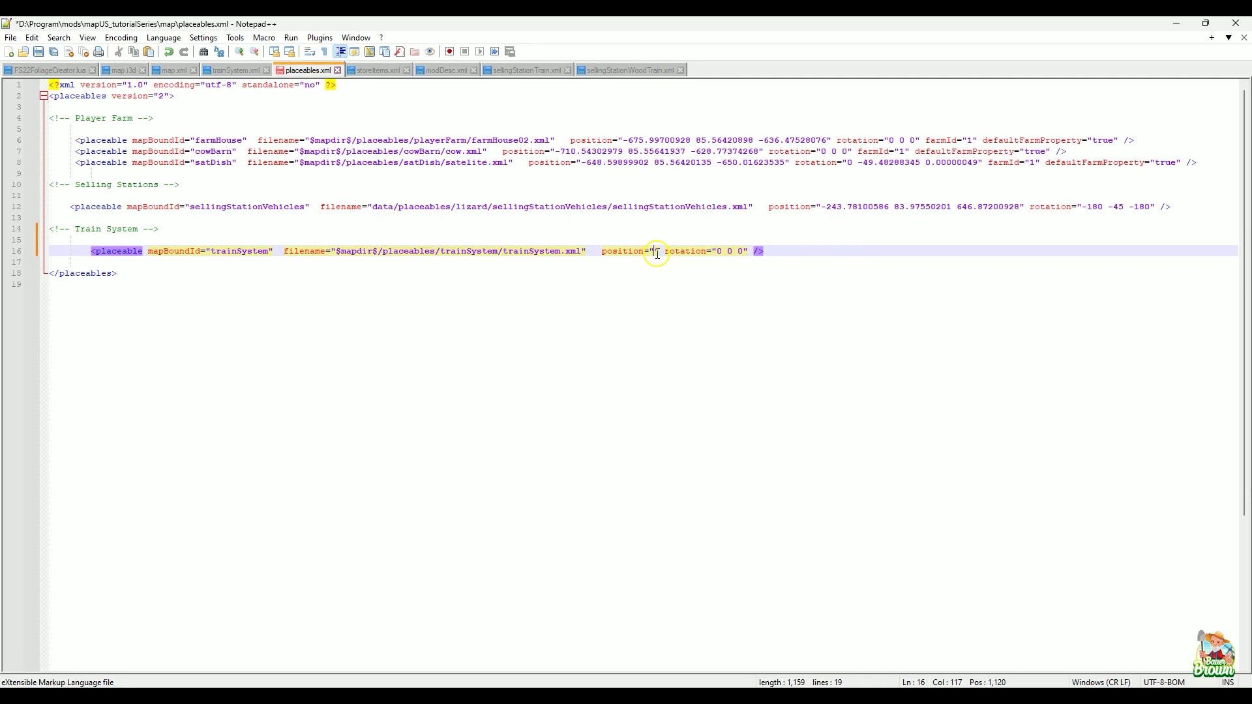
pyautogui.write('0 0 0')
pyautogui.click(837, 253)
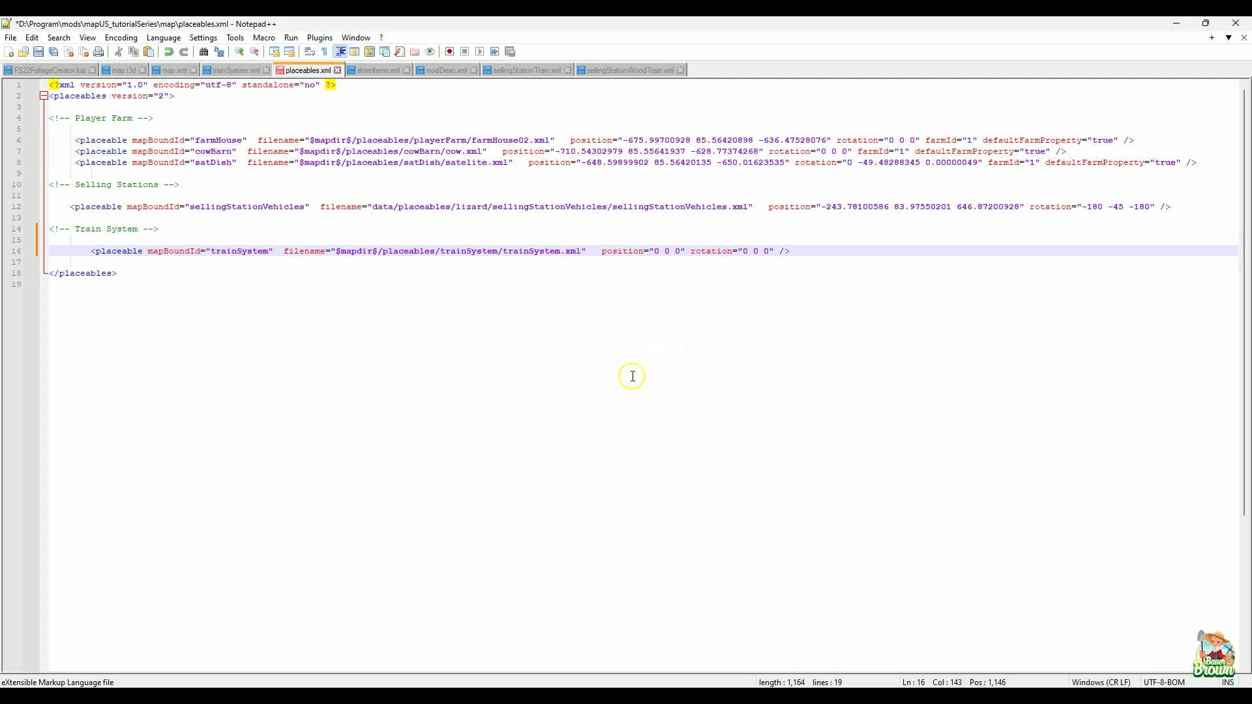
pyautogui.hotkey('ctrl', 's')
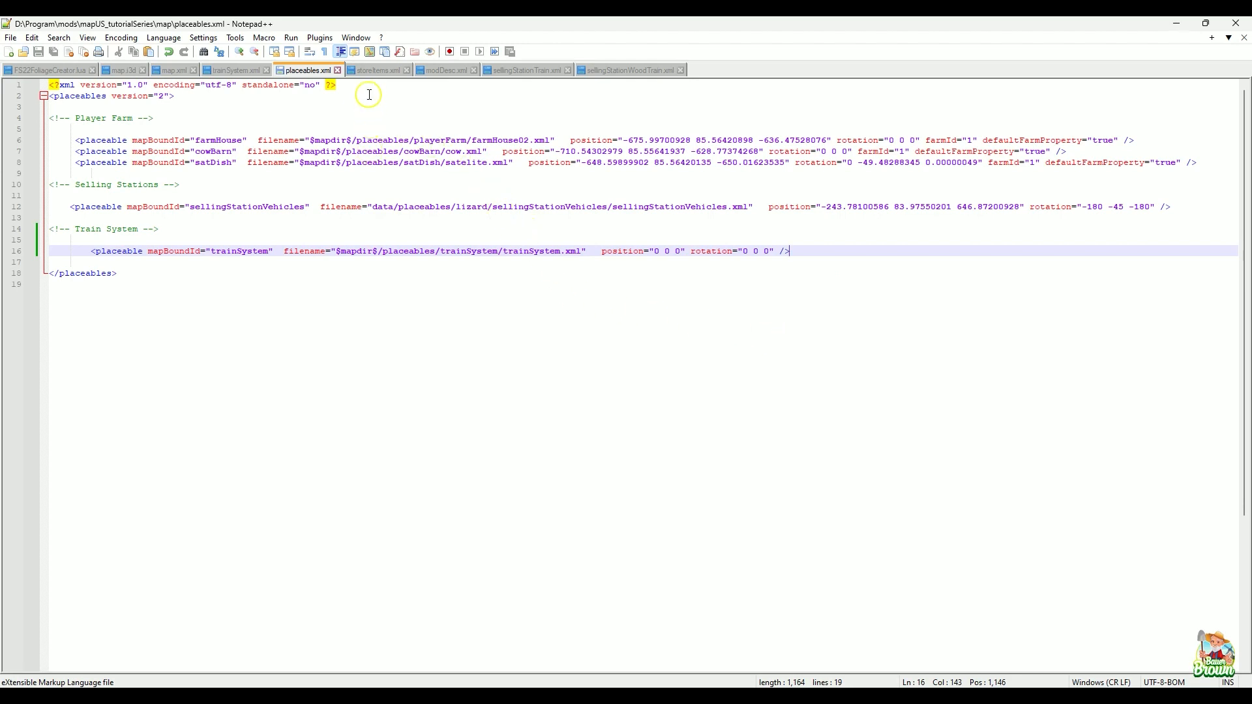
# - Review the train vehicle store items in storeItems.xml and the trainSystem store items in modDesc.xml
pyautogui.click(380, 70)
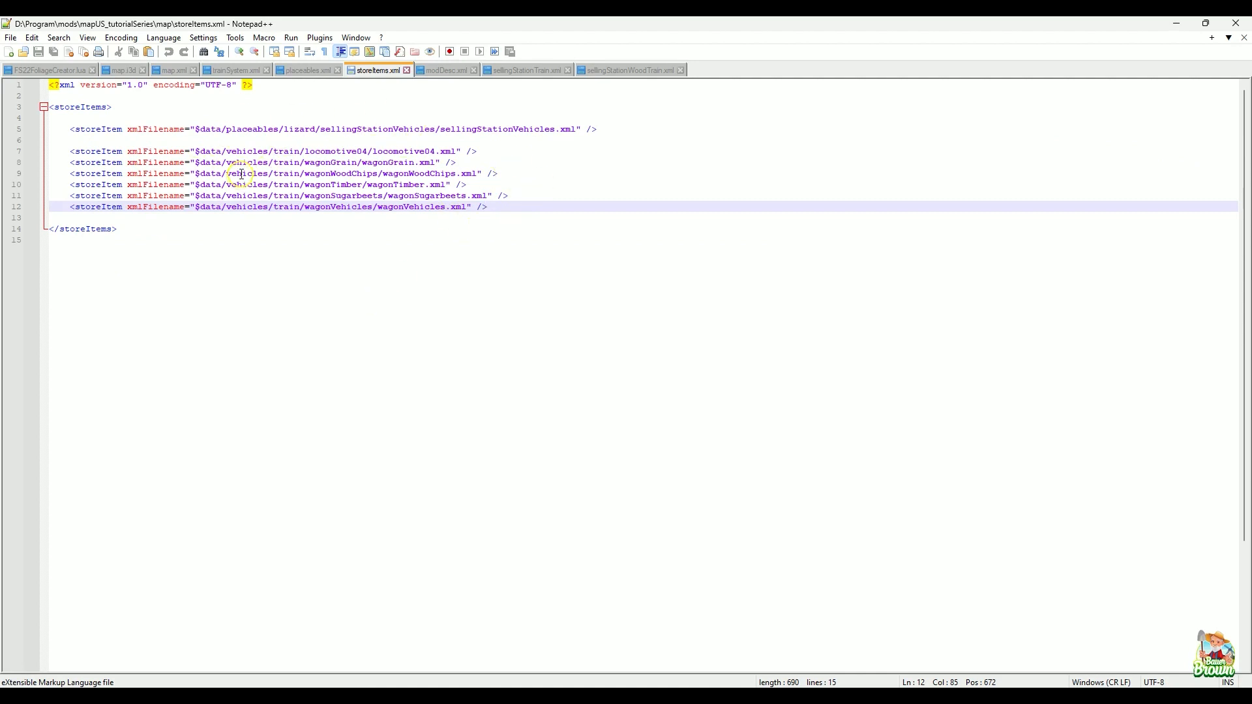
pyautogui.click(453, 73)
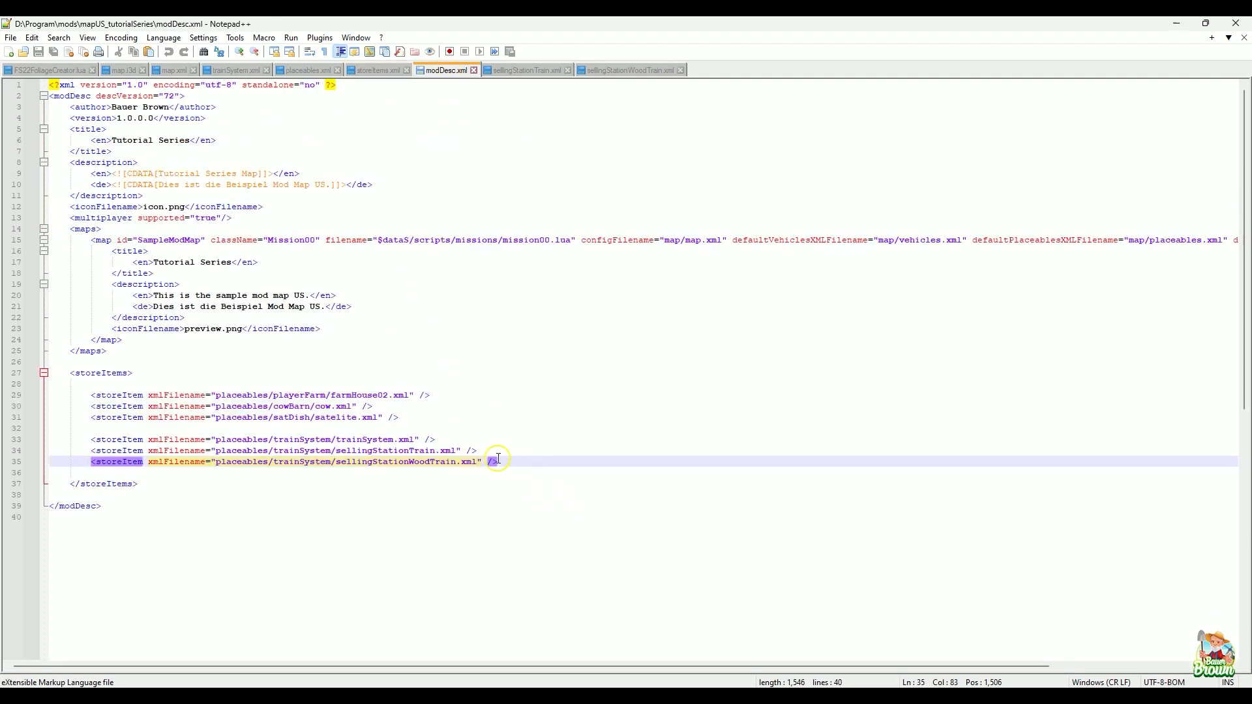
pyautogui.press('Up')
pyautogui.press('Up')
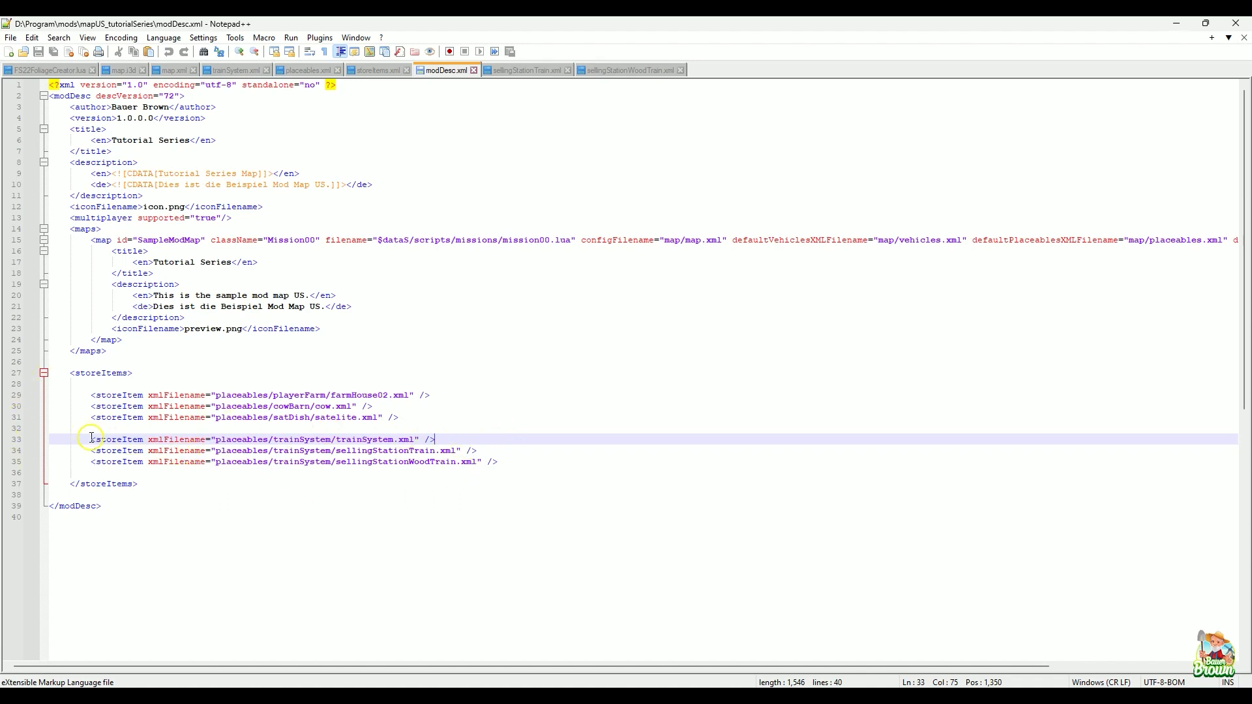
pyautogui.moveTo(91, 440); pyautogui.dragTo(498, 439)
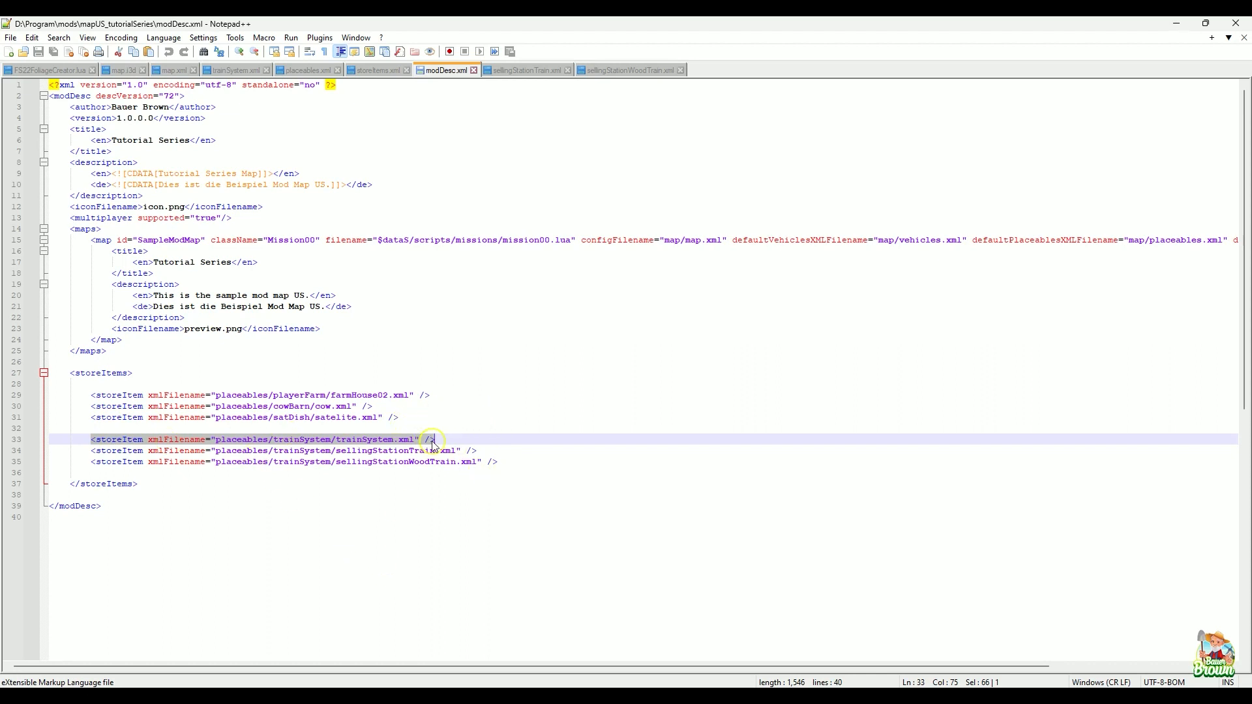
pyautogui.click(490, 439)
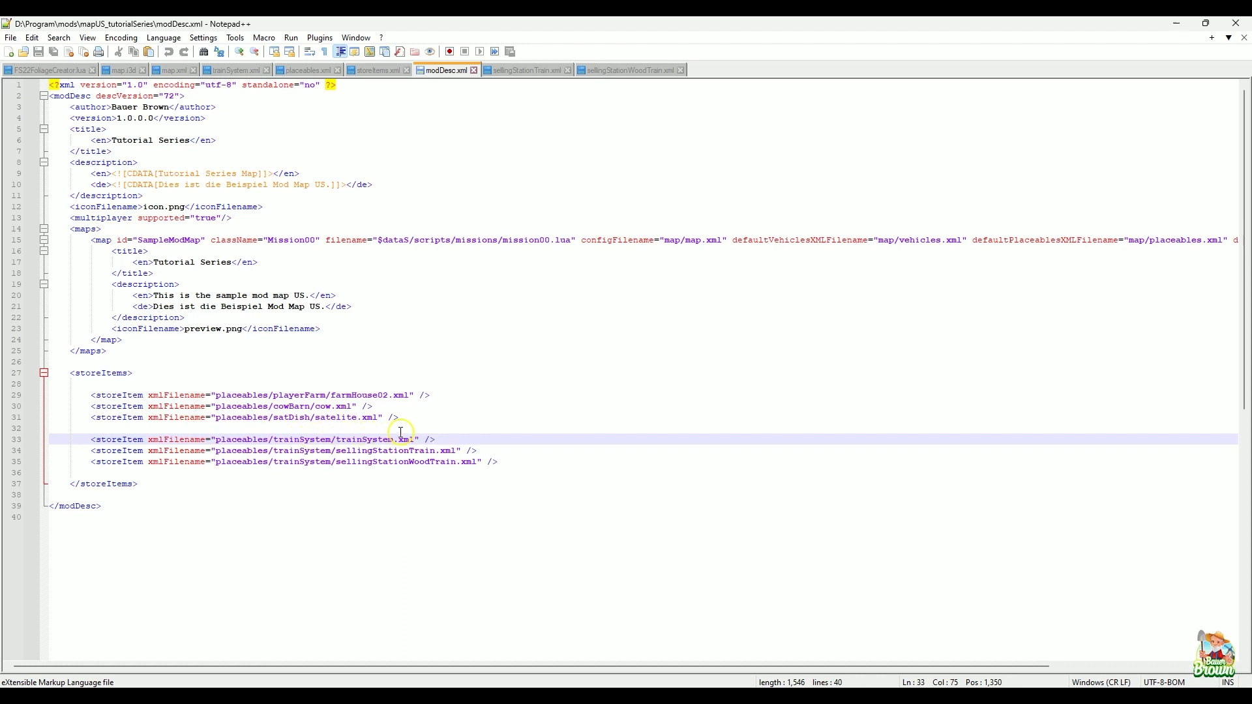
pyautogui.click(521, 438)
# - Switch to GIANTS Editor and make the trainSpline in the trainSystem group visible
pyautogui.moveTo(761, 695)
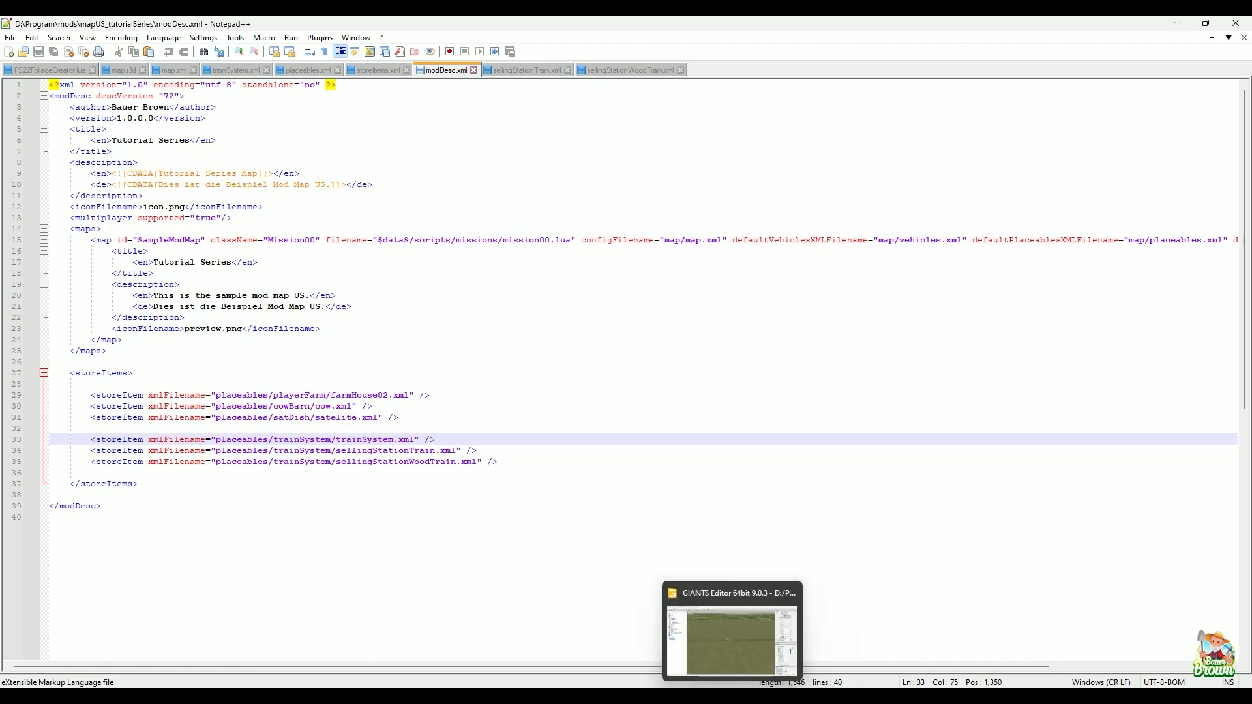
pyautogui.click(734, 641)
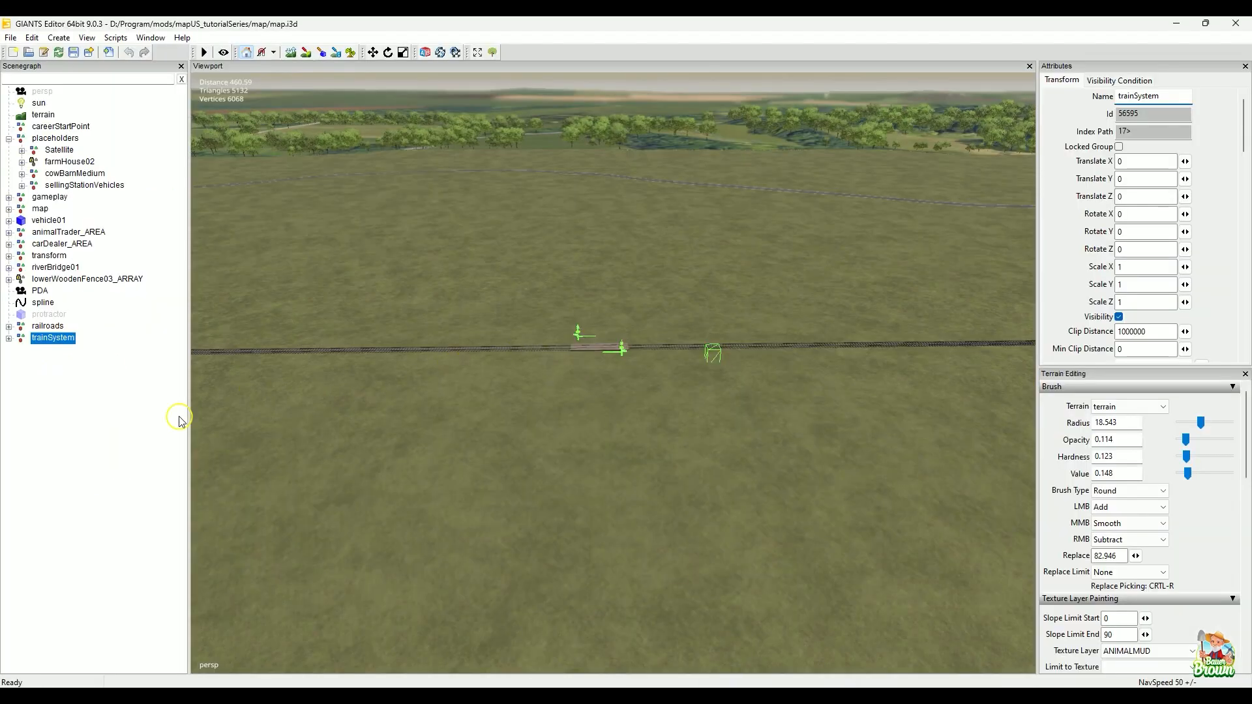
pyautogui.keyDown('alt'); pyautogui.moveTo(419, 428); pyautogui.dragTo(534, 447); pyautogui.keyUp('alt')
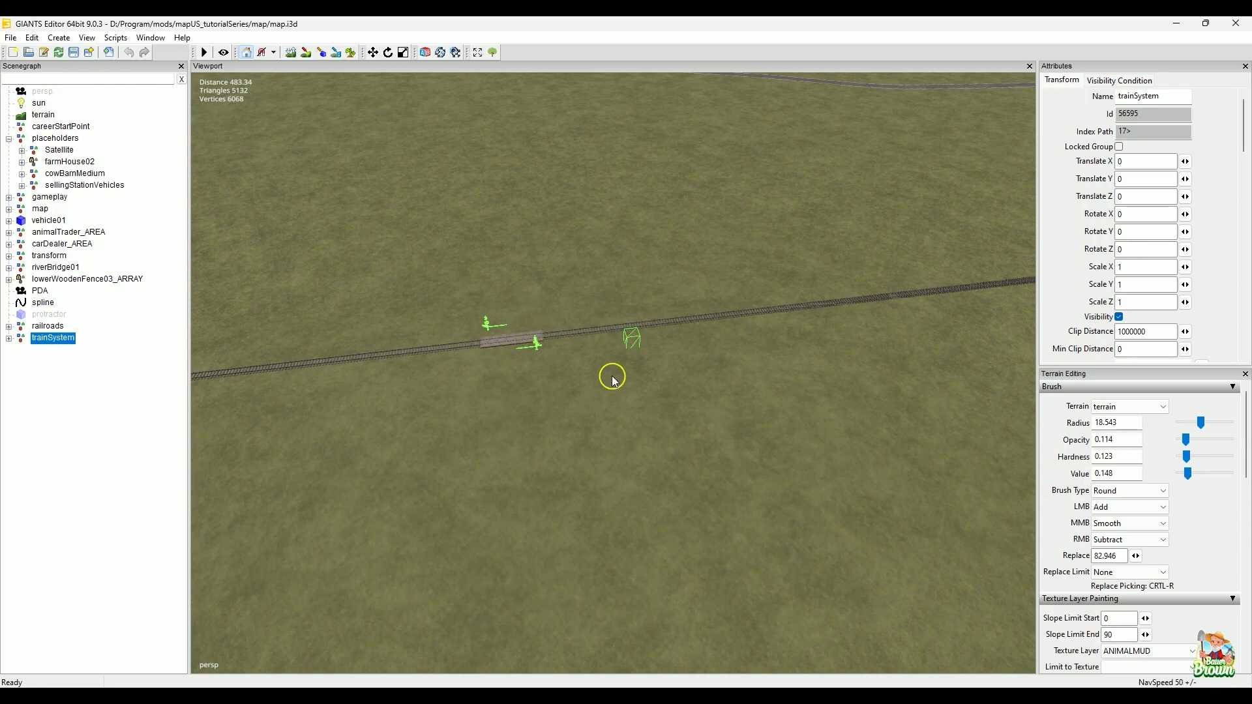
pyautogui.keyDown('alt'); pyautogui.moveTo(662, 373); pyautogui.dragTo(589, 486); pyautogui.keyUp('alt')
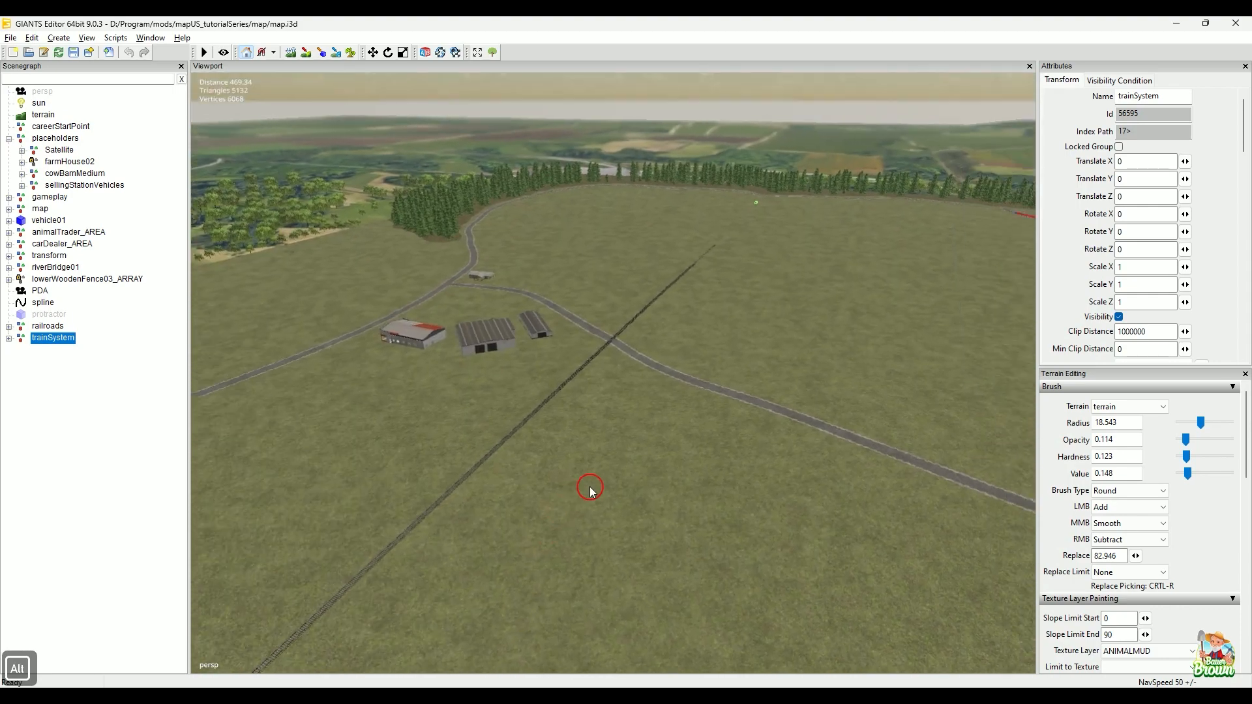
pyautogui.click(8, 339)
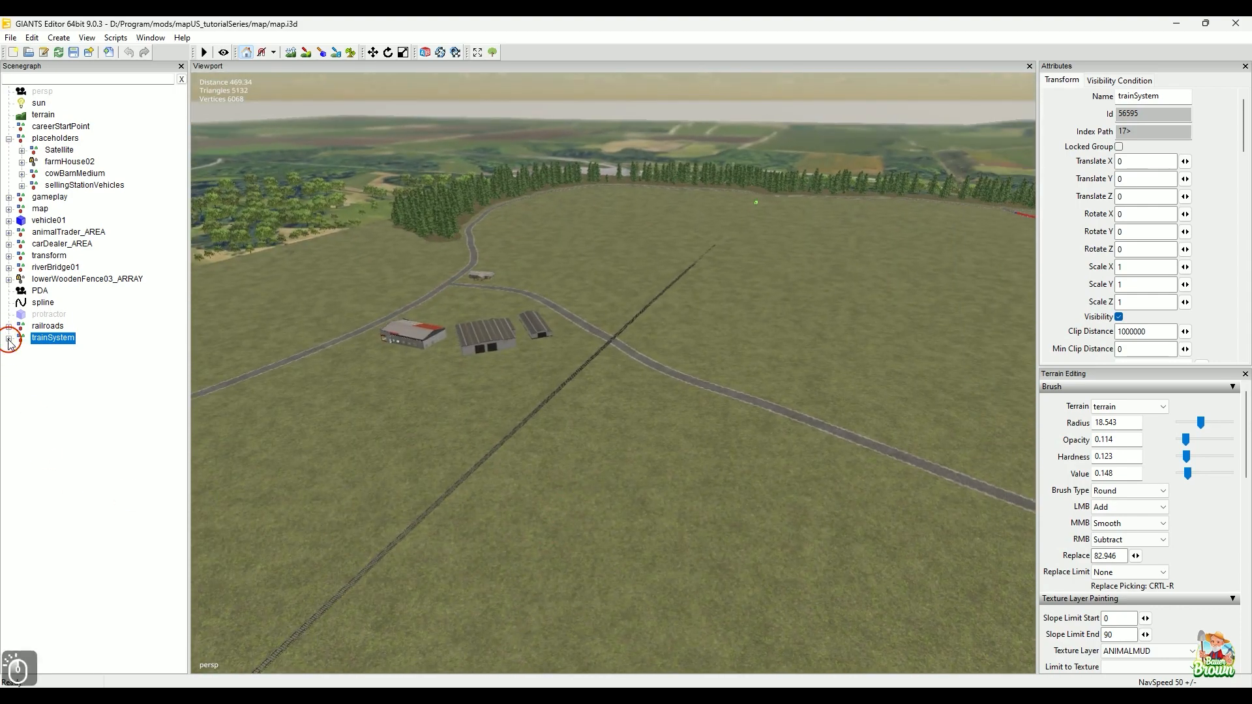
pyautogui.click(80, 352)
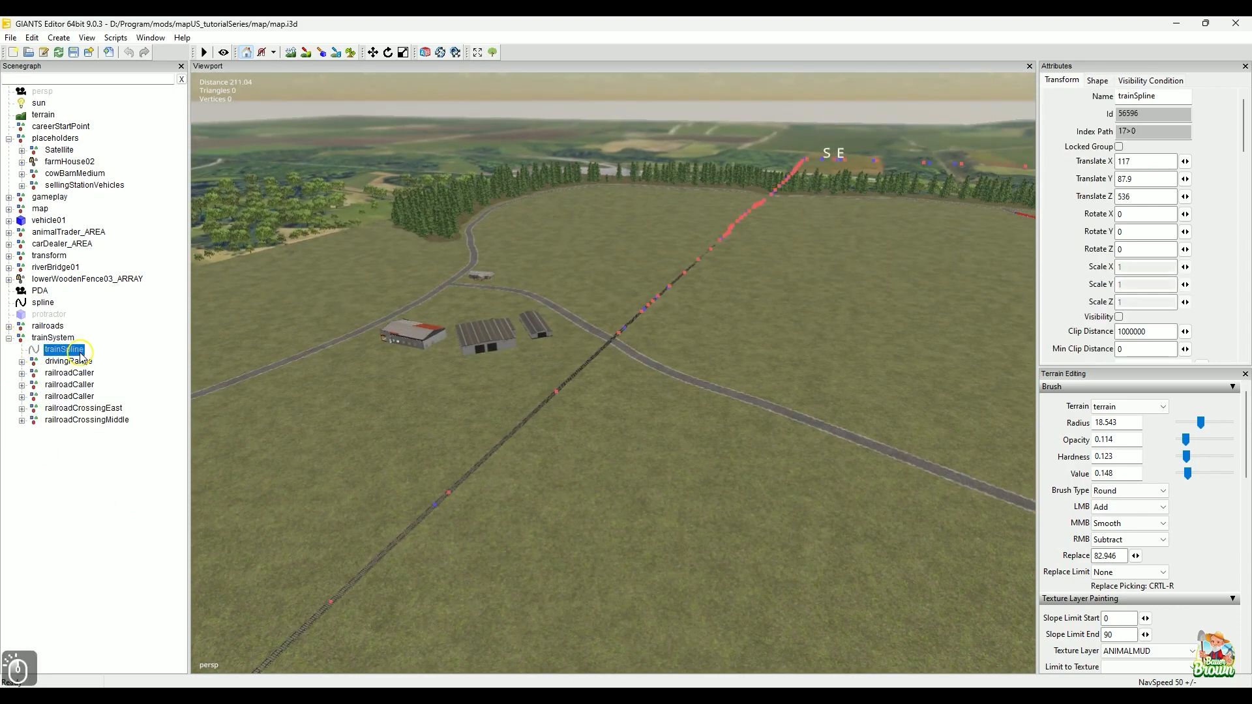
pyautogui.press('h')
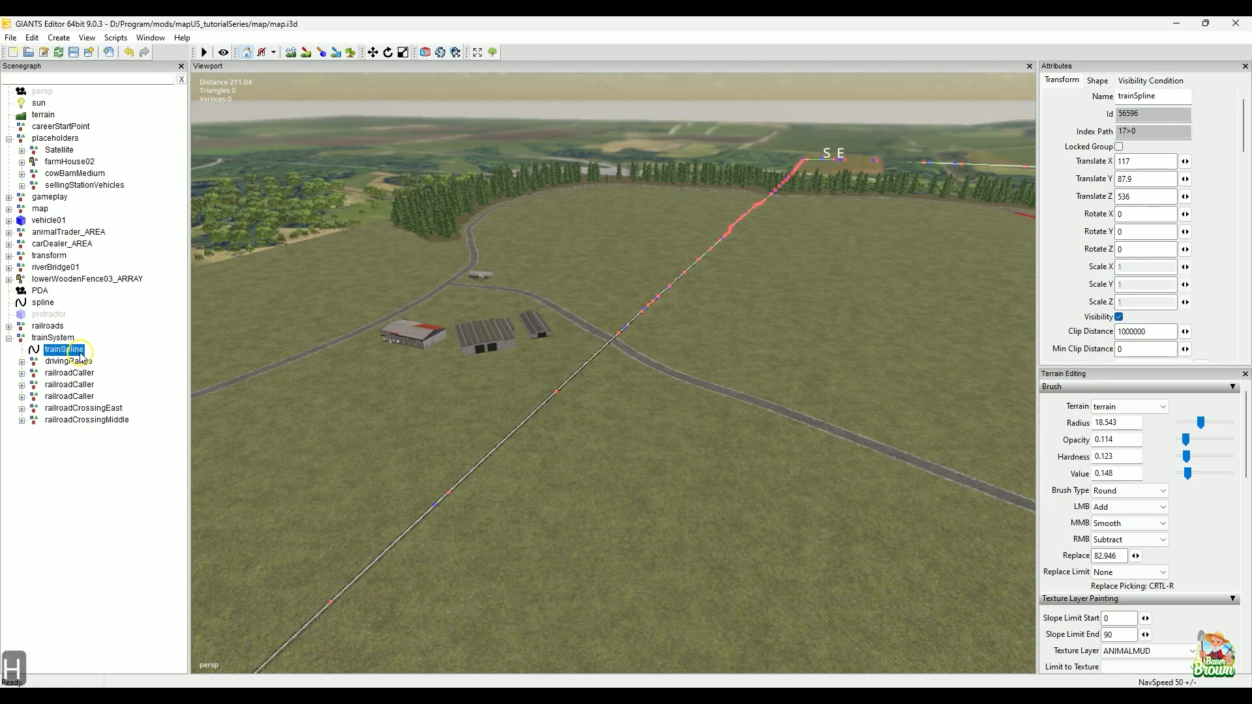
# - Examine the course of the trainSpline across the map and its alignment with the middle of the railroad track
pyautogui.keyDown('alt'); pyautogui.moveTo(667, 297); pyautogui.dragTo(629, 600, button='middle'); pyautogui.keyUp('alt')
pyautogui.keyDown('alt'); pyautogui.moveTo(765, 390); pyautogui.dragTo(805, 272); pyautogui.keyUp('alt')
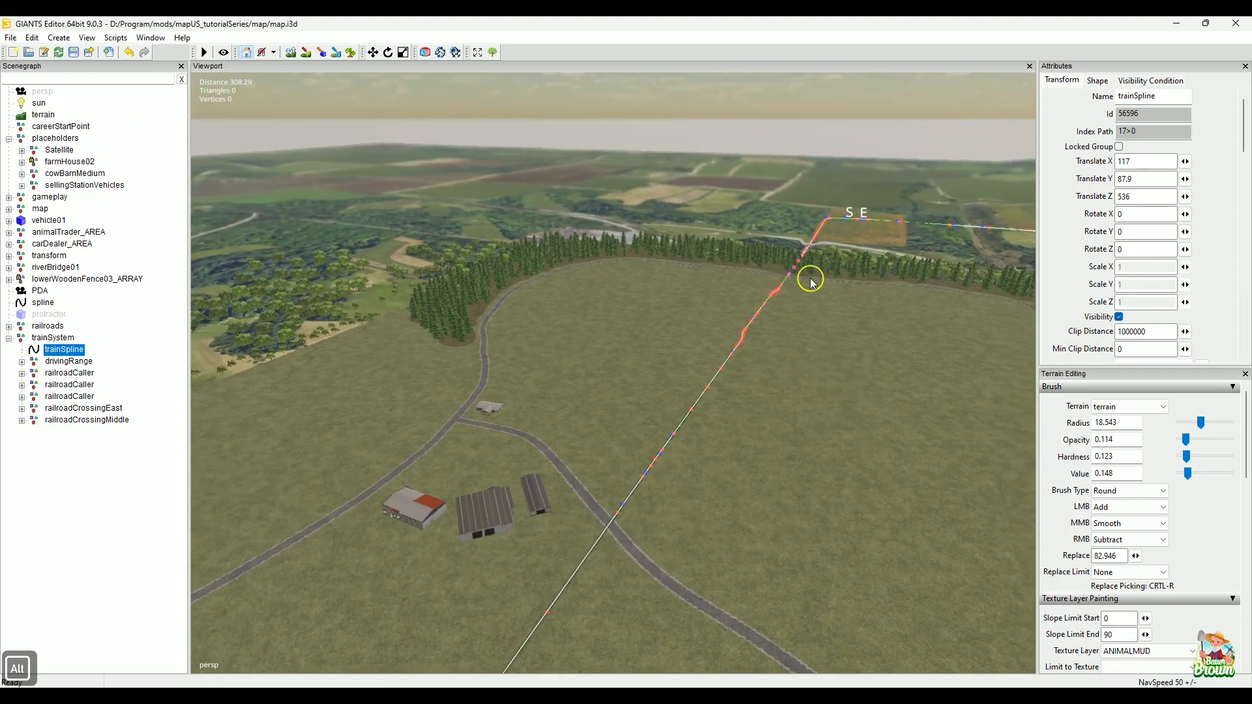
pyautogui.keyDown('alt'); pyautogui.moveTo(739, 443); pyautogui.dragTo(402, 422); pyautogui.keyUp('alt')
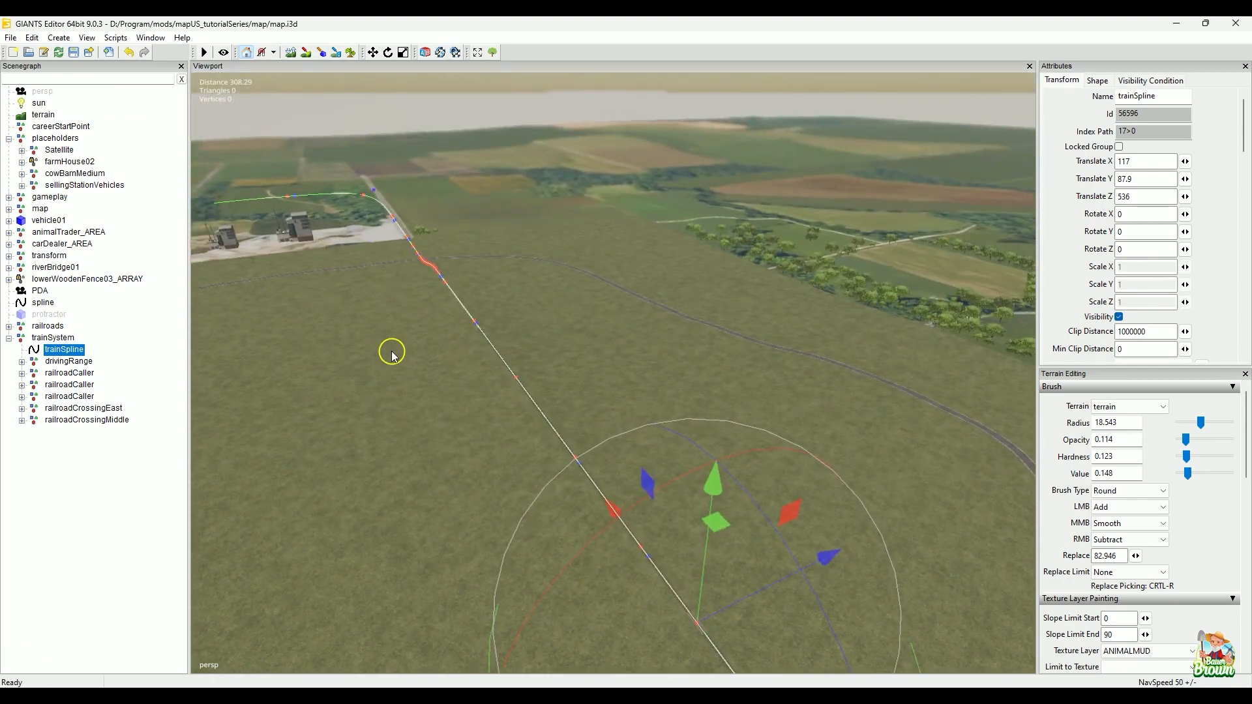
pyautogui.keyDown('alt'); pyautogui.moveTo(450, 411); pyautogui.dragTo(794, 439); pyautogui.keyUp('alt')
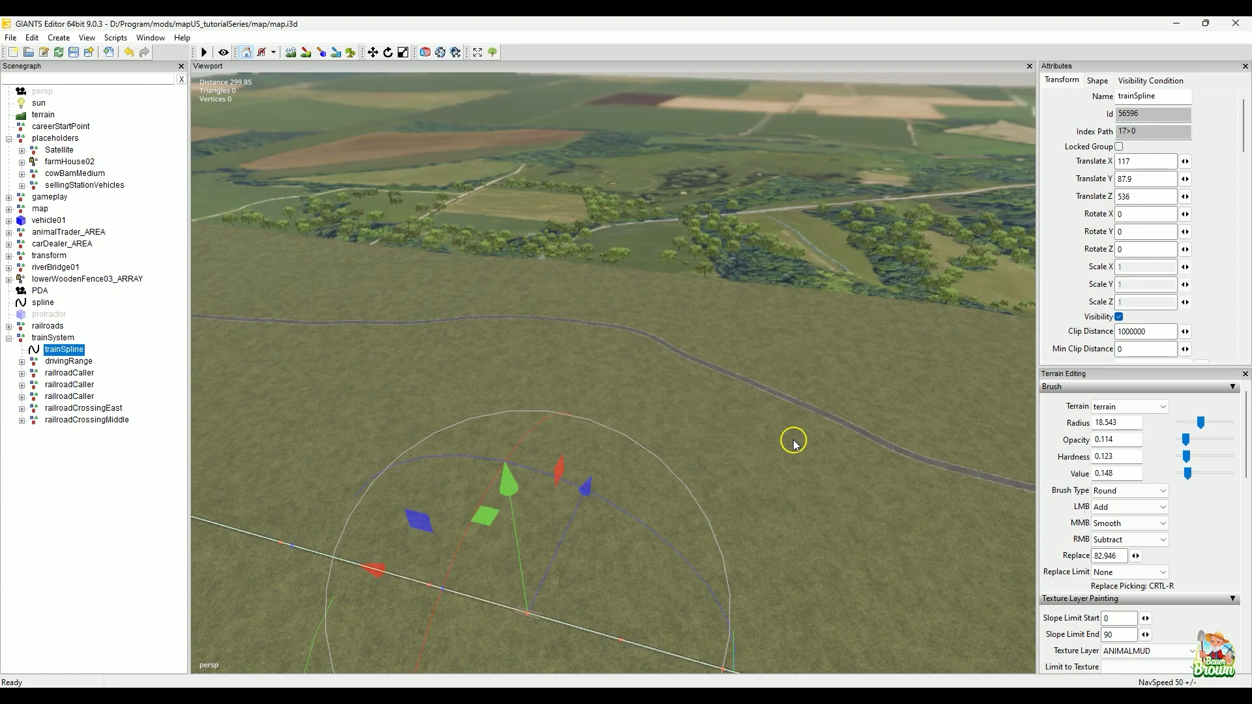
pyautogui.keyDown('alt'); pyautogui.moveTo(758, 439); pyautogui.dragTo(405, 372); pyautogui.keyUp('alt')
pyautogui.keyDown('alt'); pyautogui.moveTo(452, 493); pyautogui.dragTo(656, 440, button='right'); pyautogui.keyUp('alt')
pyautogui.keyDown('alt'); pyautogui.moveTo(657, 440); pyautogui.dragTo(702, 371); pyautogui.keyUp('alt')
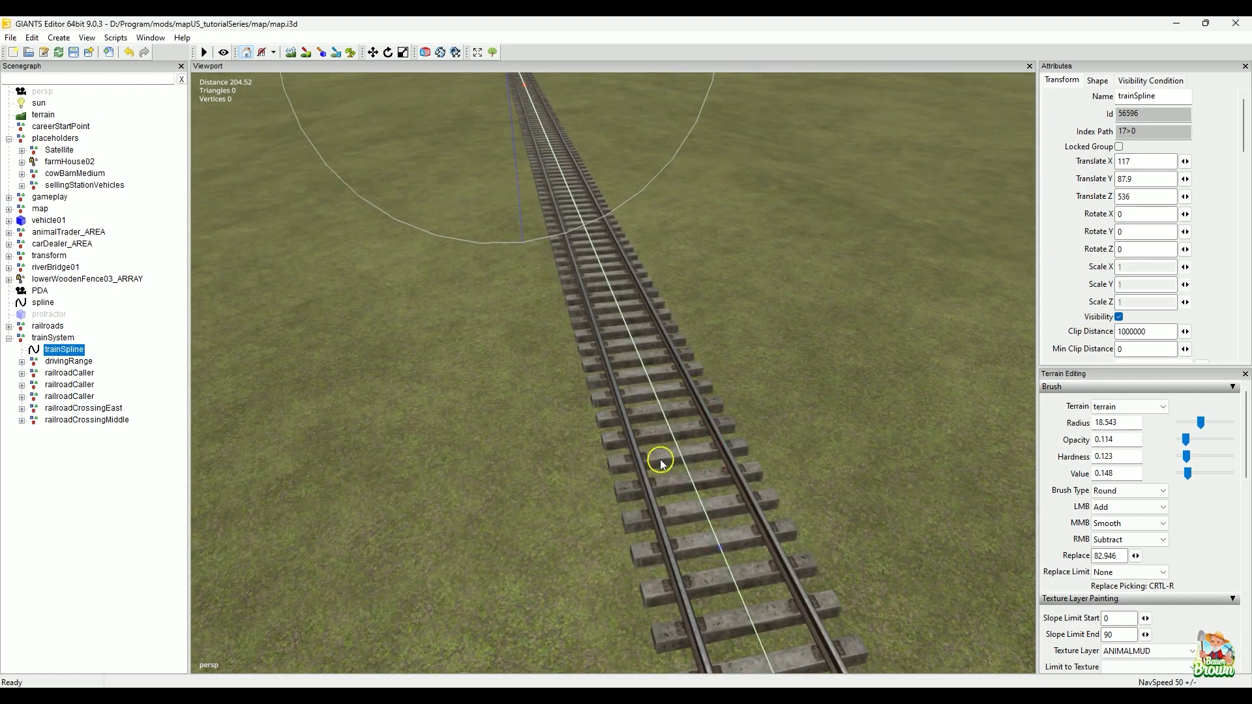
pyautogui.keyDown('alt'); pyautogui.moveTo(764, 490); pyautogui.dragTo(581, 548); pyautogui.keyUp('alt')
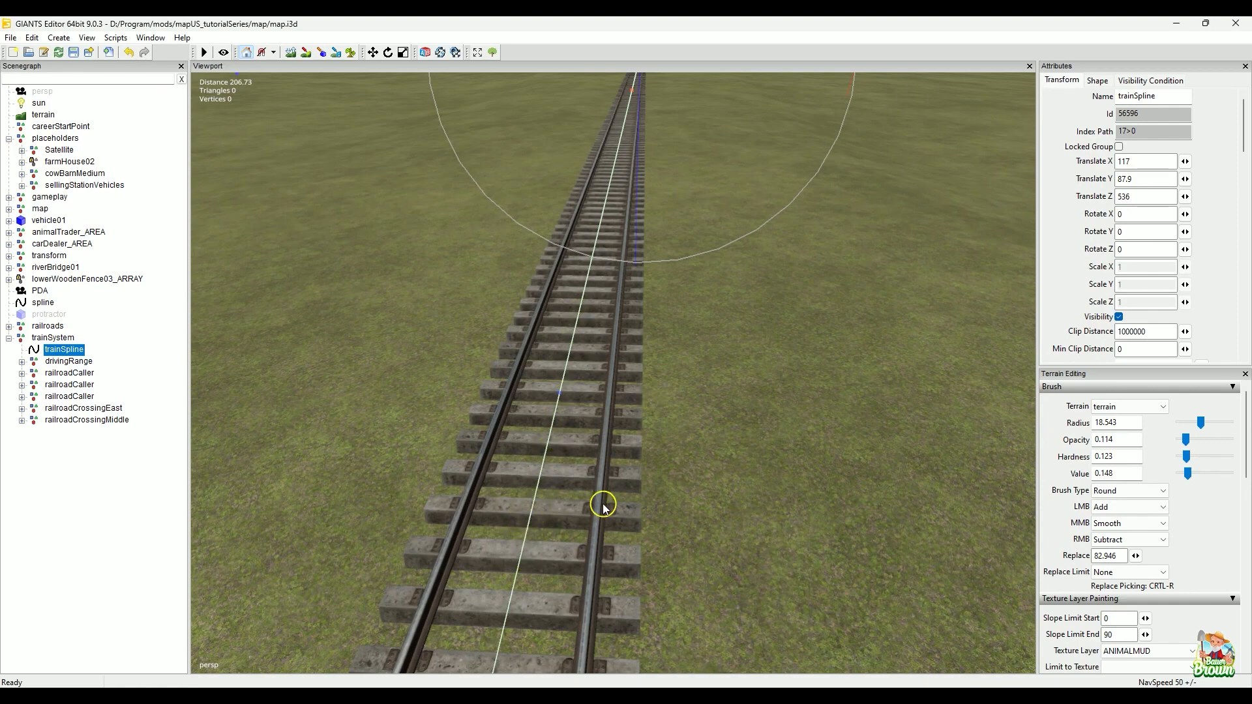
pyautogui.keyDown('alt'); pyautogui.moveTo(600, 506); pyautogui.dragTo(598, 510); pyautogui.keyUp('alt')
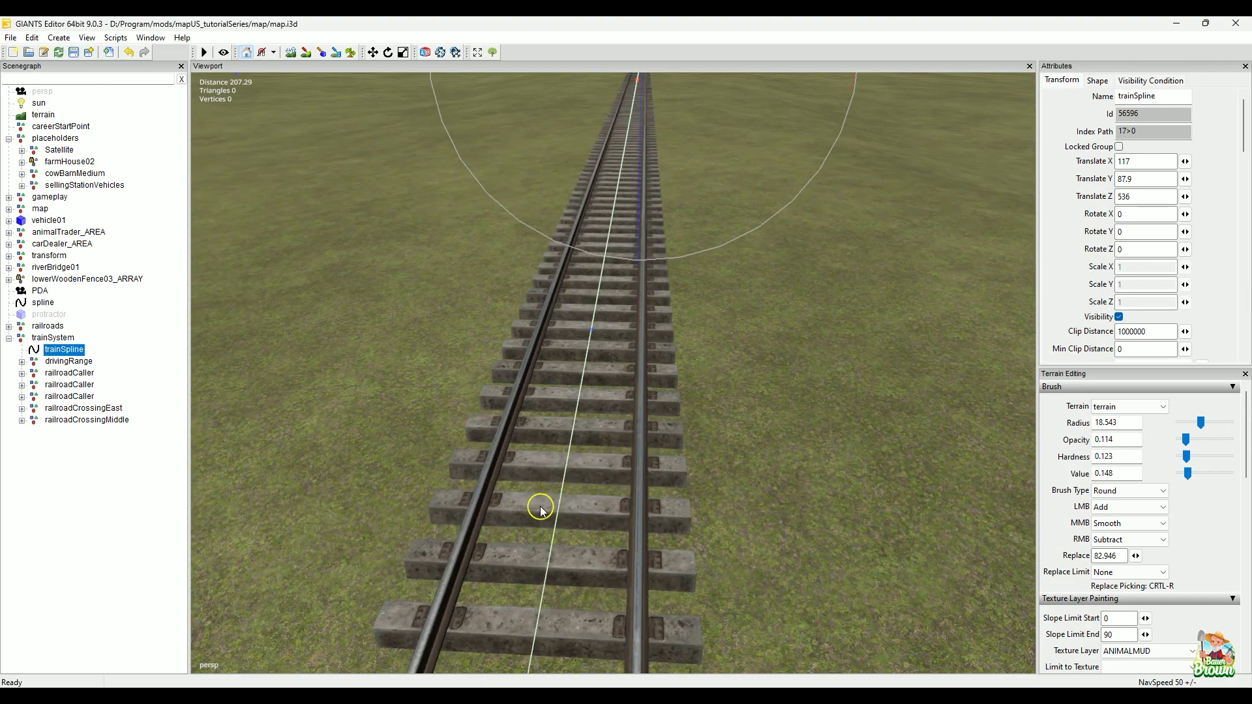
pyautogui.click(469, 687)
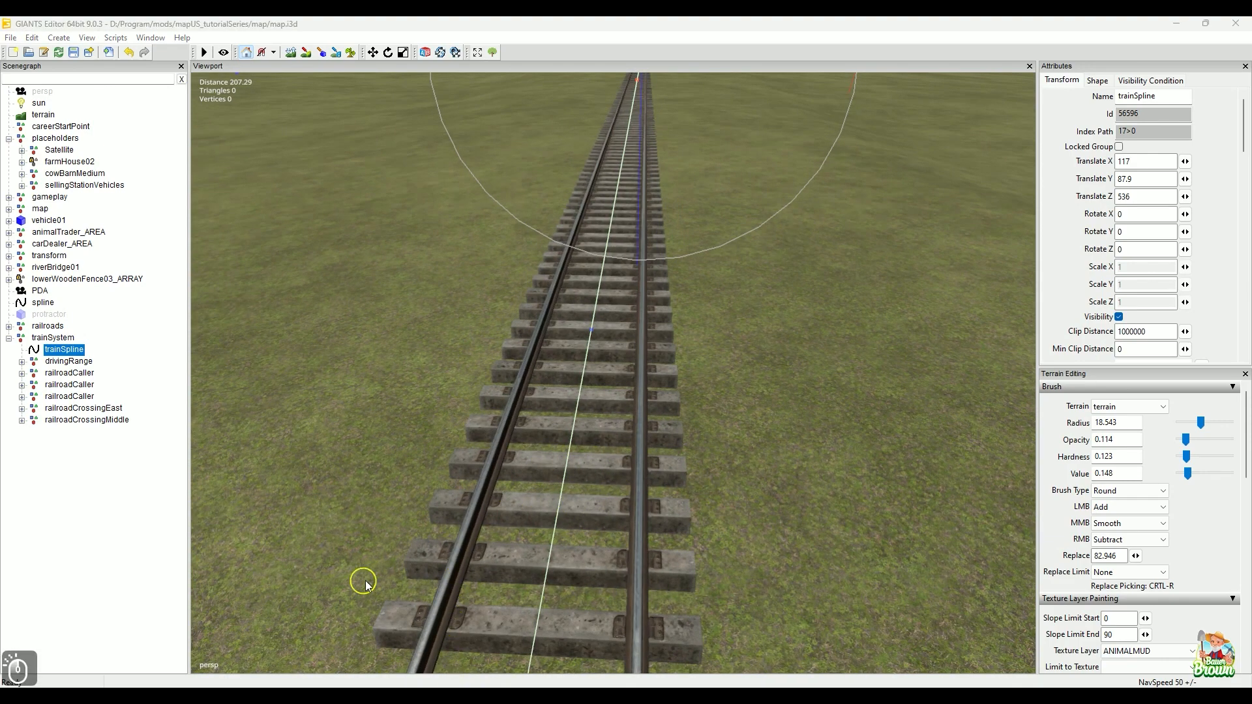
pyautogui.click(237, 624)
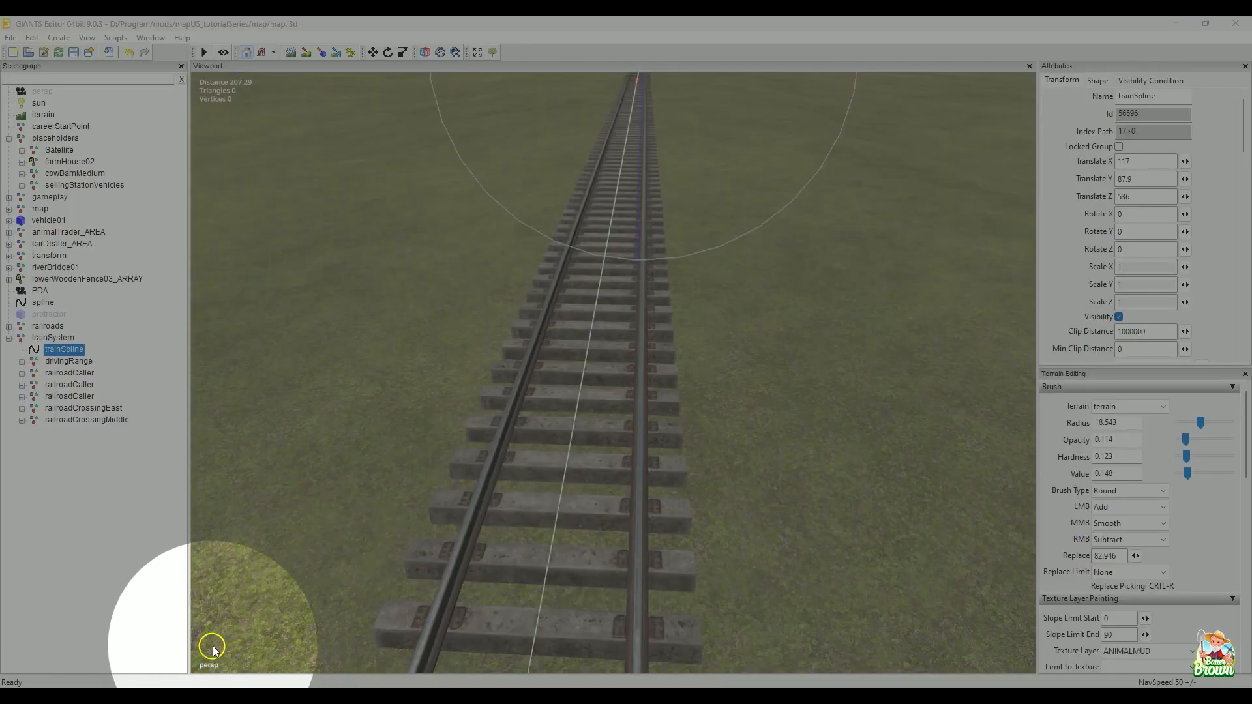
pyautogui.click(374, 530)
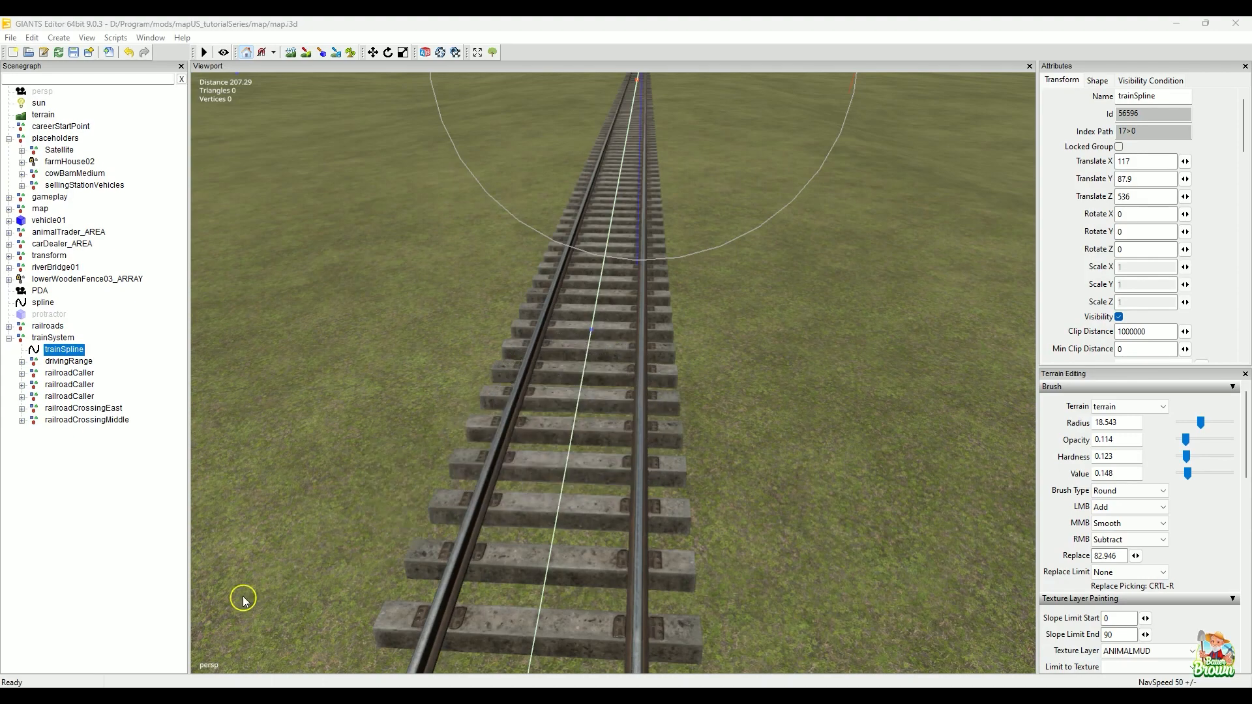
pyautogui.click(215, 622)
pyautogui.click(469, 578)
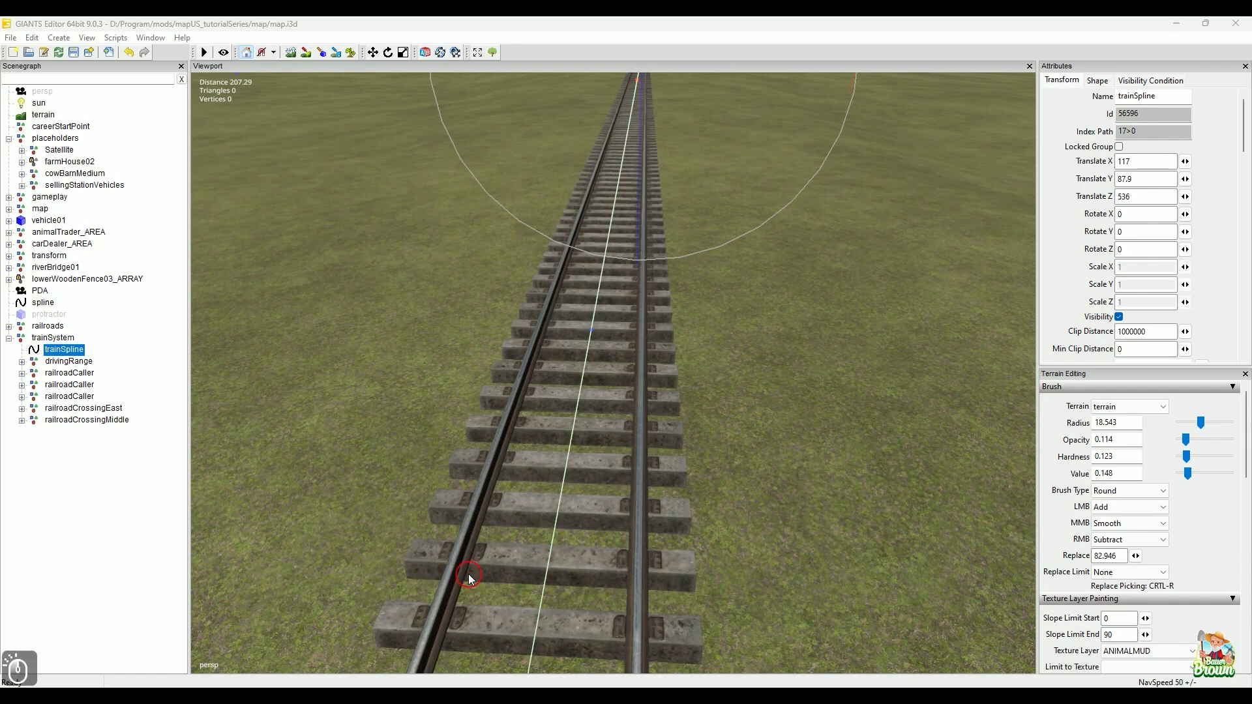
# - Inspect the trainSpline's height against the ties up close and follow it past the warehouses to the map edge
pyautogui.moveTo(470, 567)
pyautogui.keyDown('alt'); pyautogui.mouseDown(button='right')
pyautogui.moveTo(482, 542)
pyautogui.moveTo(488, 549)
pyautogui.mouseUp(button='right'); pyautogui.keyUp('alt')
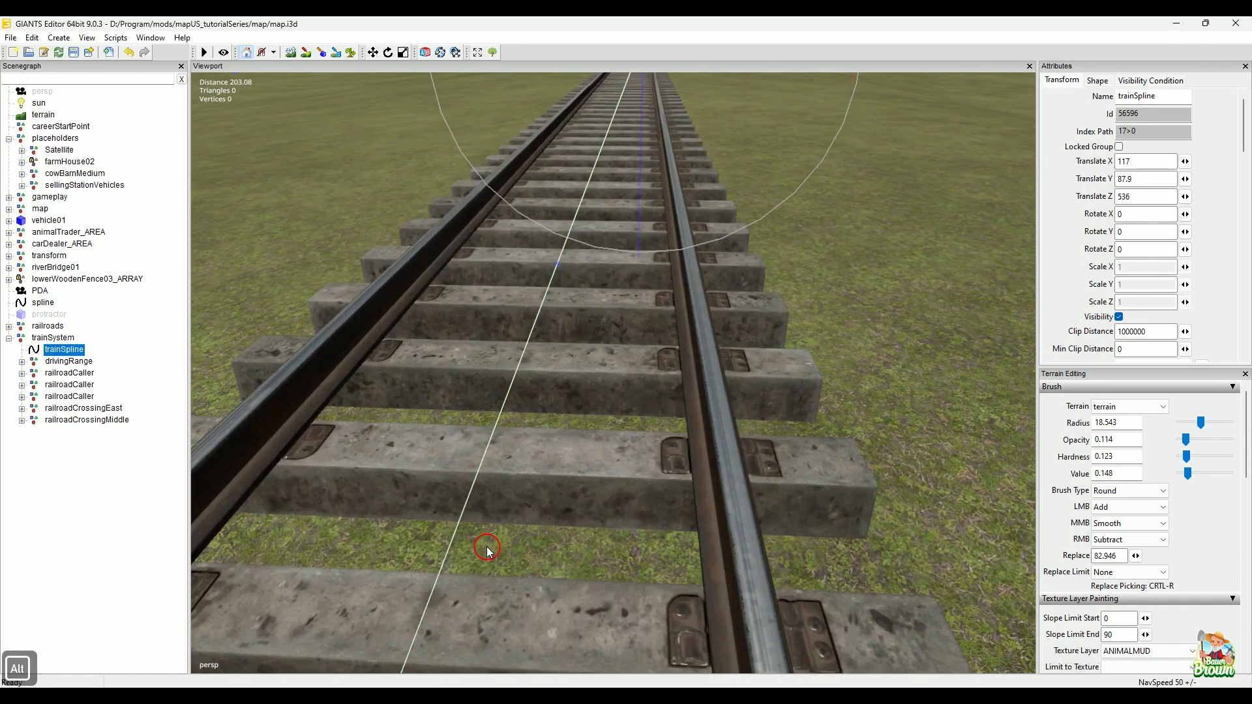
pyautogui.keyDown('alt'); pyautogui.scroll(-3, 495, 548); pyautogui.keyUp('alt')
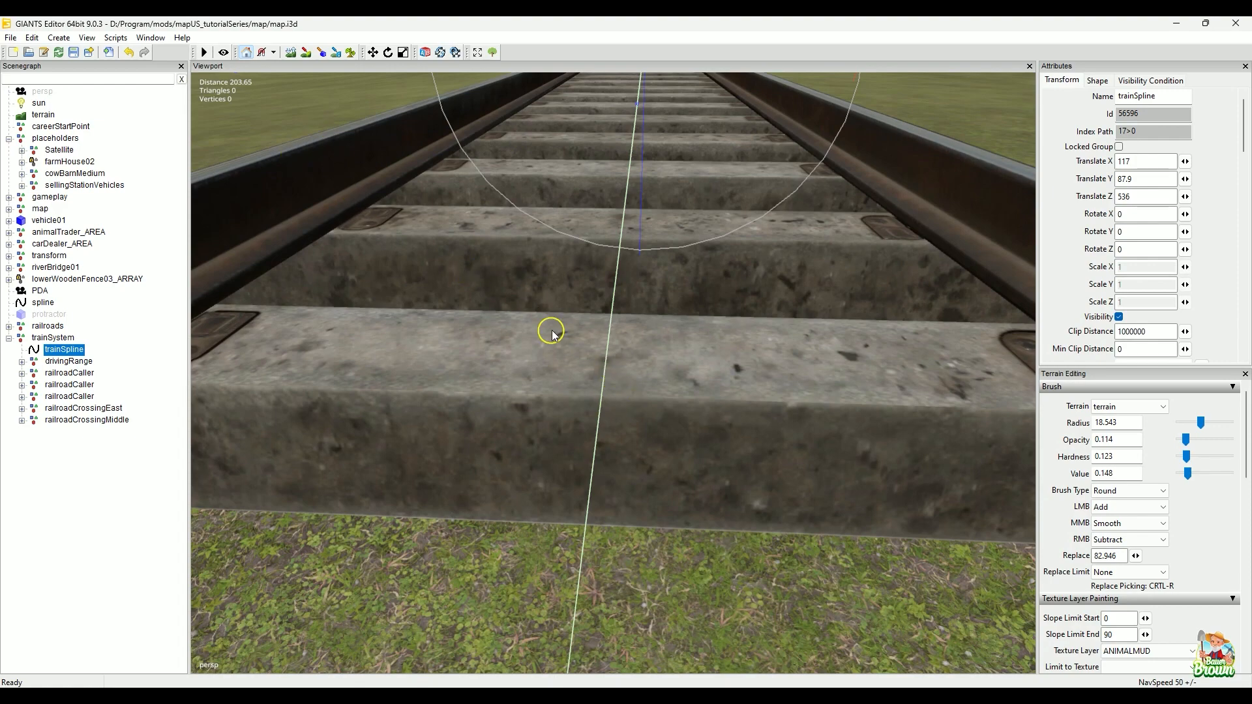
pyautogui.keyDown('alt'); pyautogui.moveTo(639, 330); pyautogui.dragTo(642, 334); pyautogui.keyUp('alt')
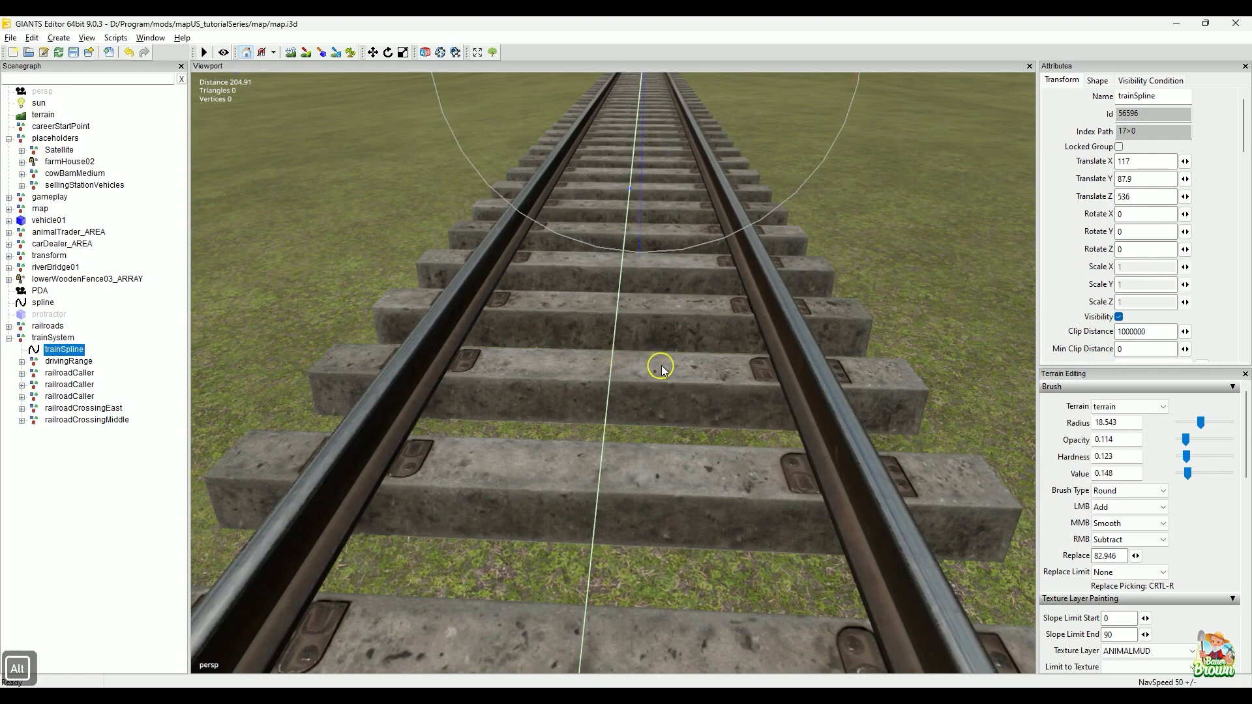
pyautogui.keyDown('alt'); pyautogui.moveTo(660, 366); pyautogui.dragTo(648, 388, button='right'); pyautogui.keyUp('alt')
pyautogui.keyDown('alt'); pyautogui.moveTo(670, 486); pyautogui.dragTo(677, 466); pyautogui.keyUp('alt')
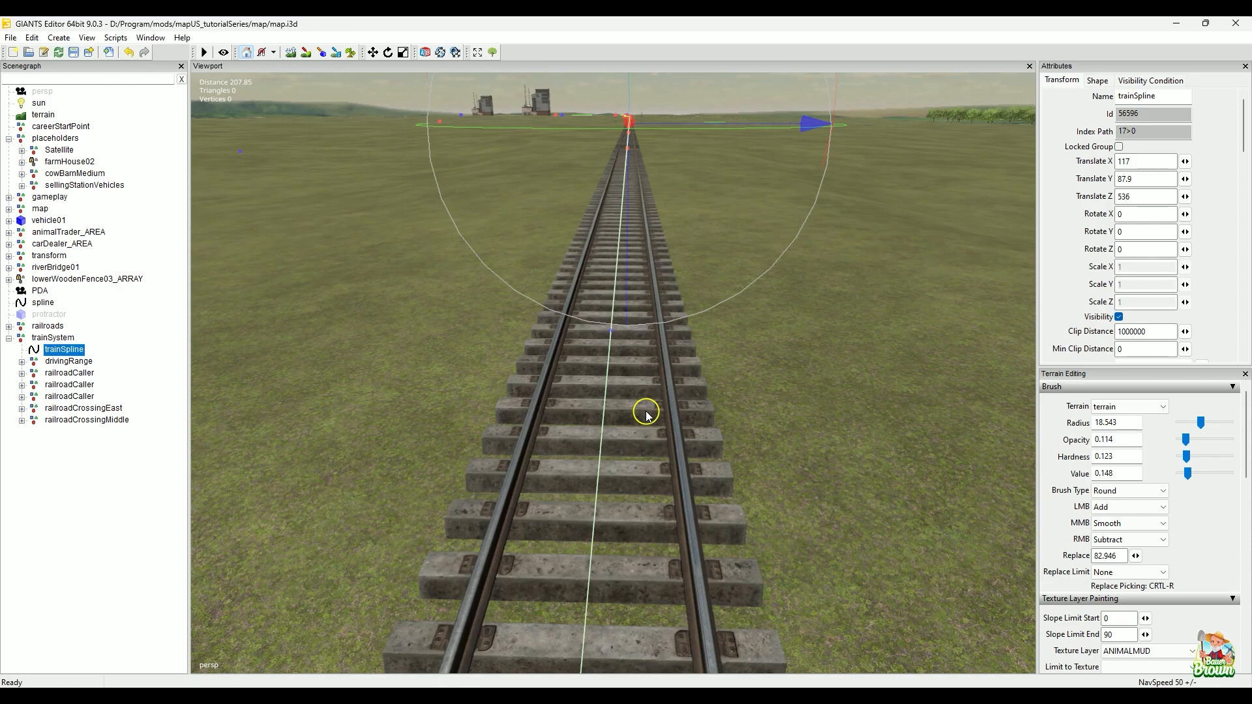
pyautogui.keyDown('alt'); pyautogui.moveTo(646, 408); pyautogui.dragTo(741, 523); pyautogui.keyUp('alt')
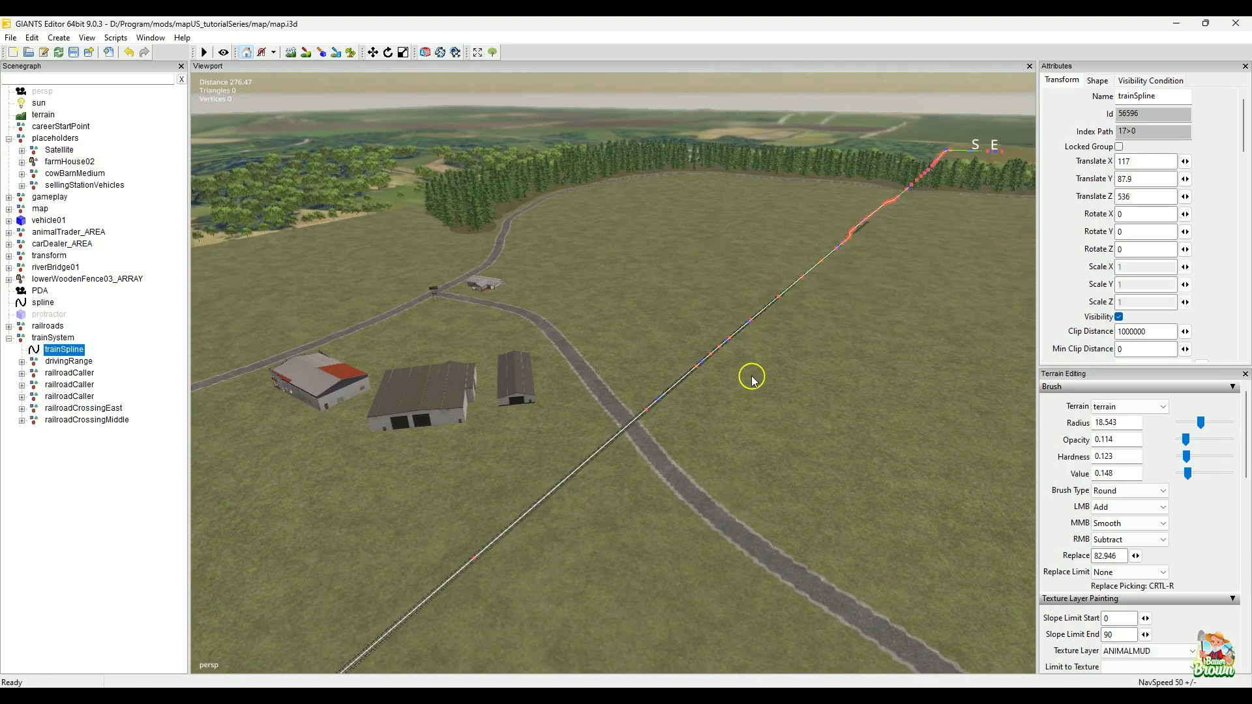
pyautogui.keyDown('alt'); pyautogui.moveTo(752, 379); pyautogui.dragTo(499, 331); pyautogui.keyUp('alt')
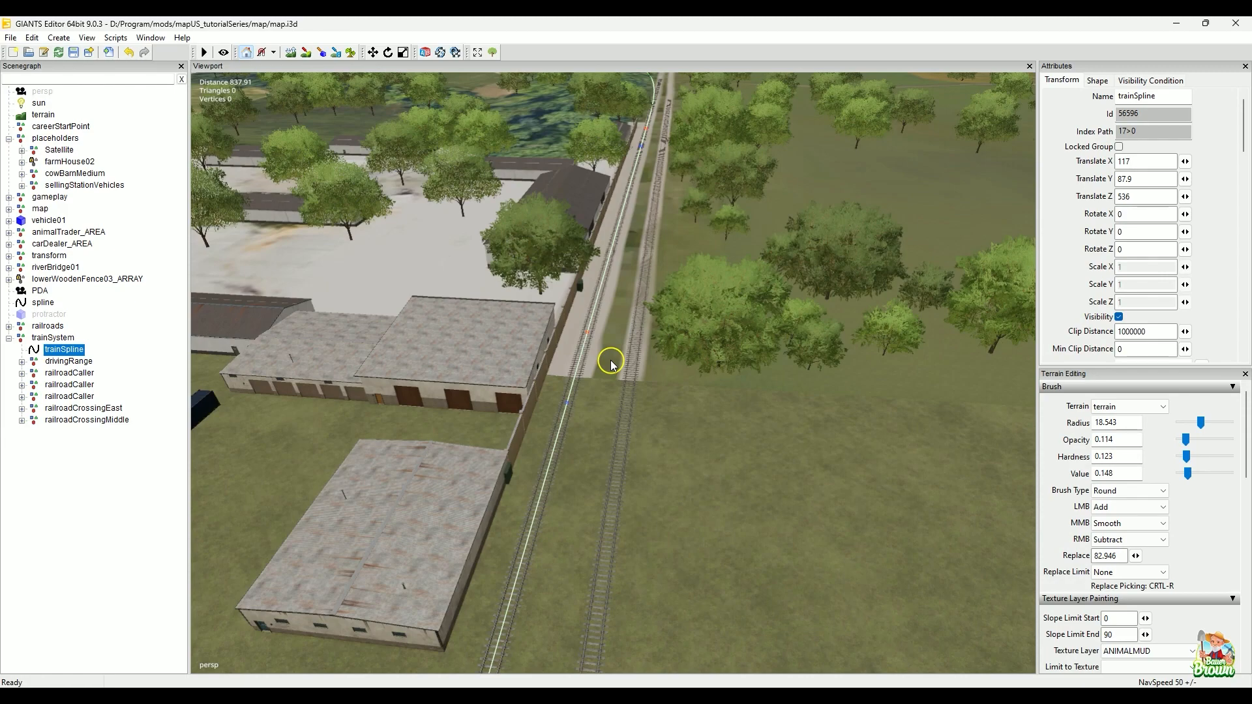
pyautogui.keyDown('alt'); pyautogui.moveTo(632, 307); pyautogui.dragTo(632, 559); pyautogui.keyUp('alt')
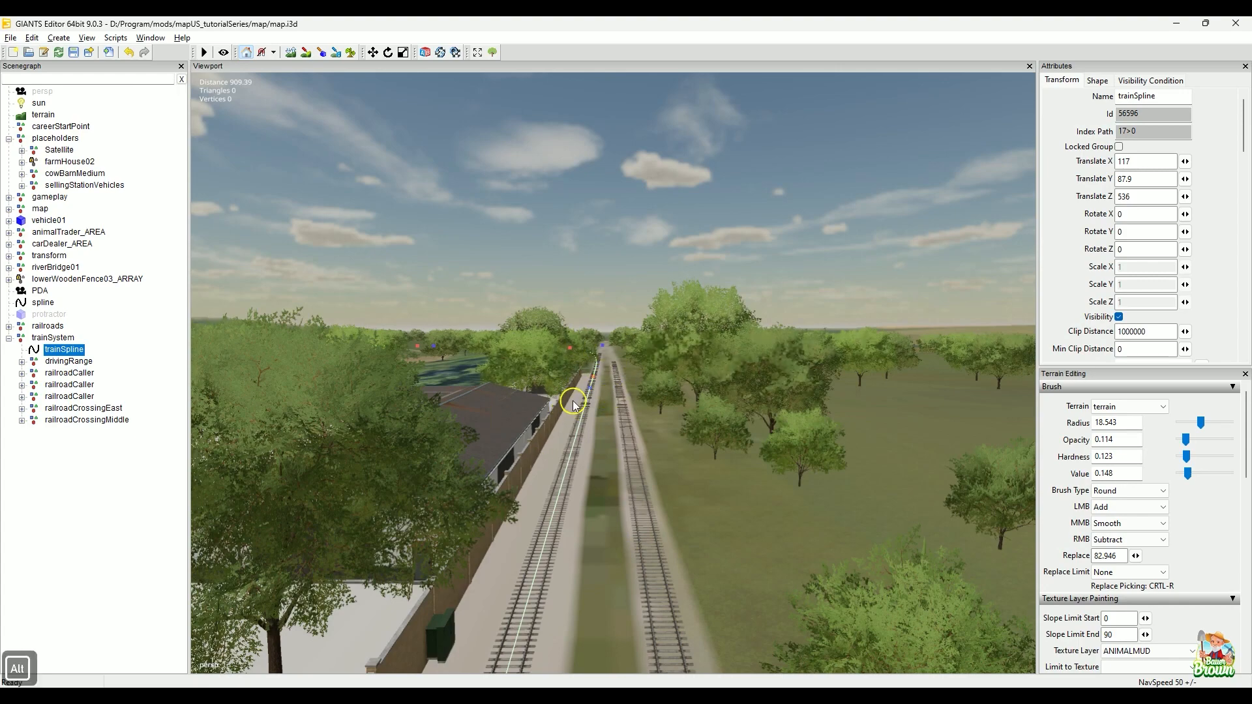
pyautogui.keyDown('alt'); pyautogui.moveTo(566, 408); pyautogui.dragTo(570, 568); pyautogui.keyUp('alt')
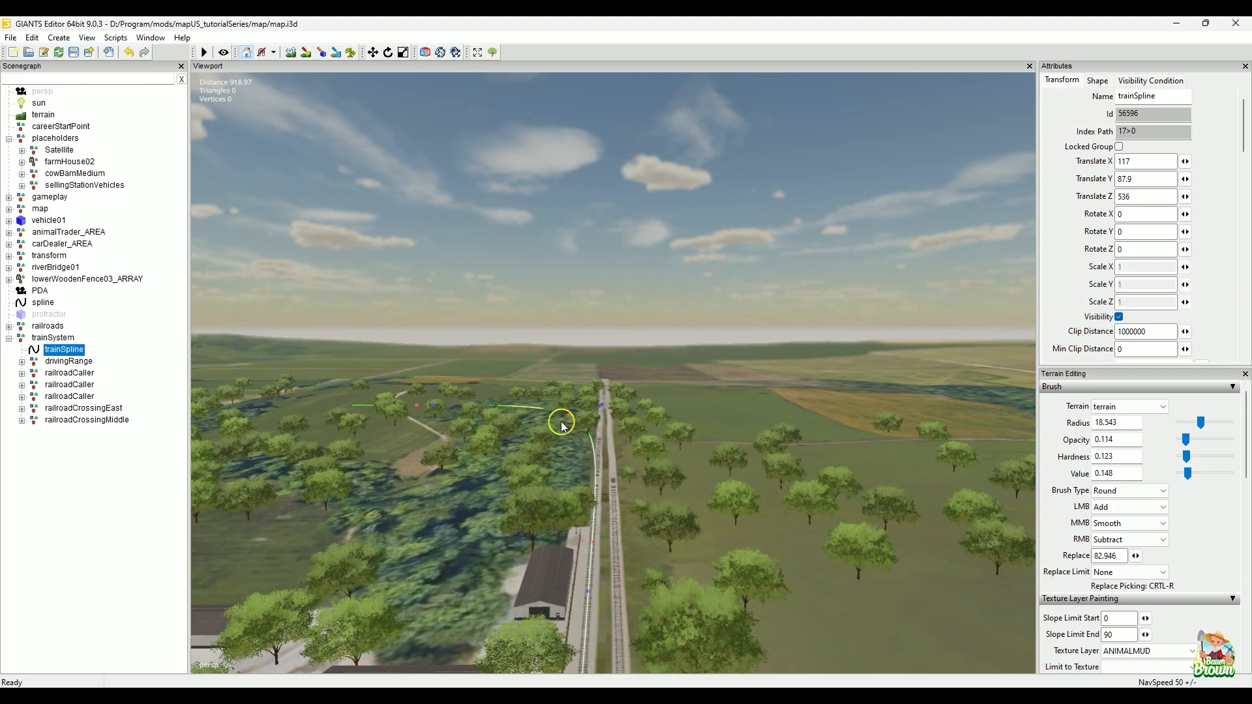
pyautogui.keyDown('alt'); pyautogui.moveTo(458, 414); pyautogui.dragTo(607, 534); pyautogui.keyUp('alt')
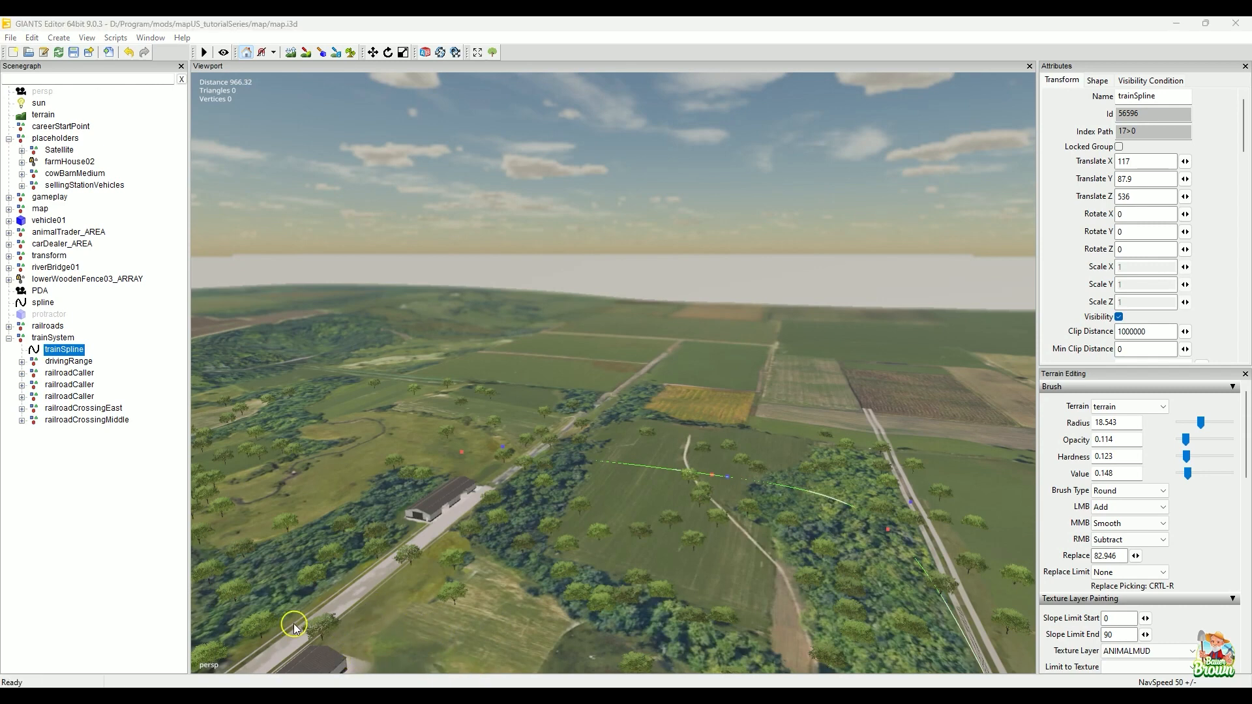
pyautogui.click(45, 617)
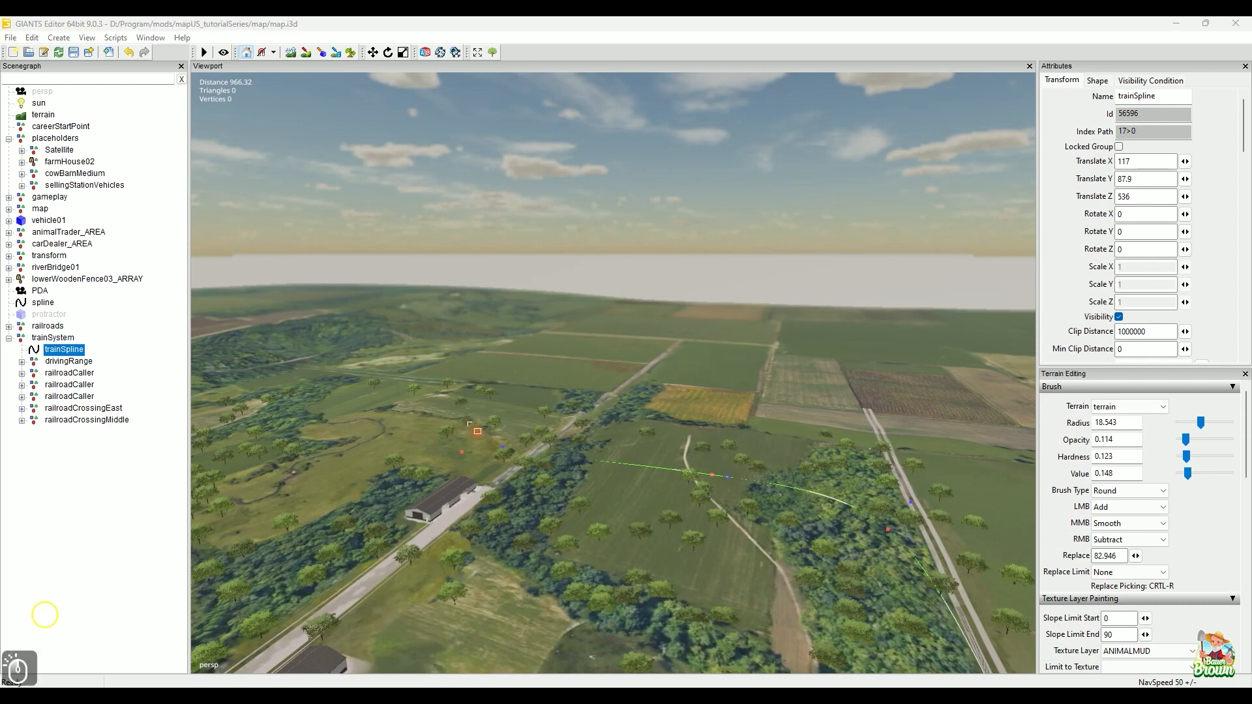
pyautogui.moveTo(446, 409); pyautogui.dragTo(647, 512)
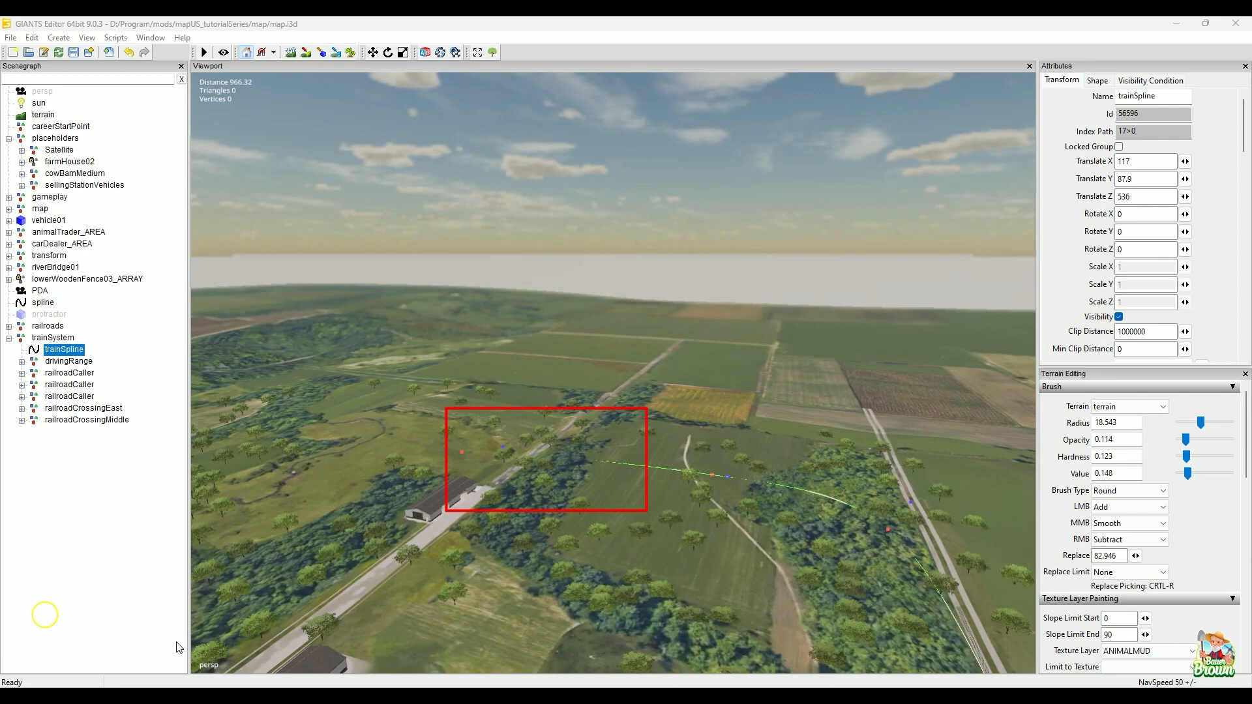
pyautogui.click(483, 619)
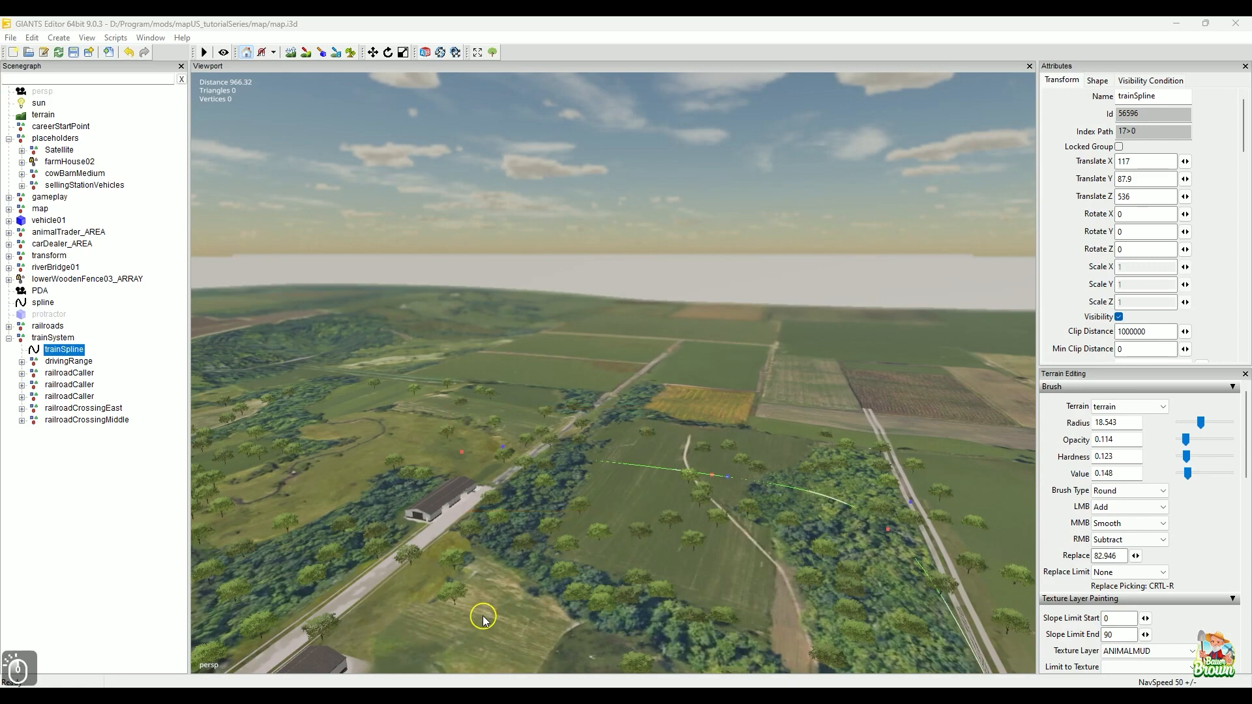
# - Examine how the trainSpline continues past the map edge and through the terrain outside the playable area
pyautogui.keyDown('alt'); pyautogui.moveTo(570, 439); pyautogui.dragTo(506, 469); pyautogui.keyUp('alt')
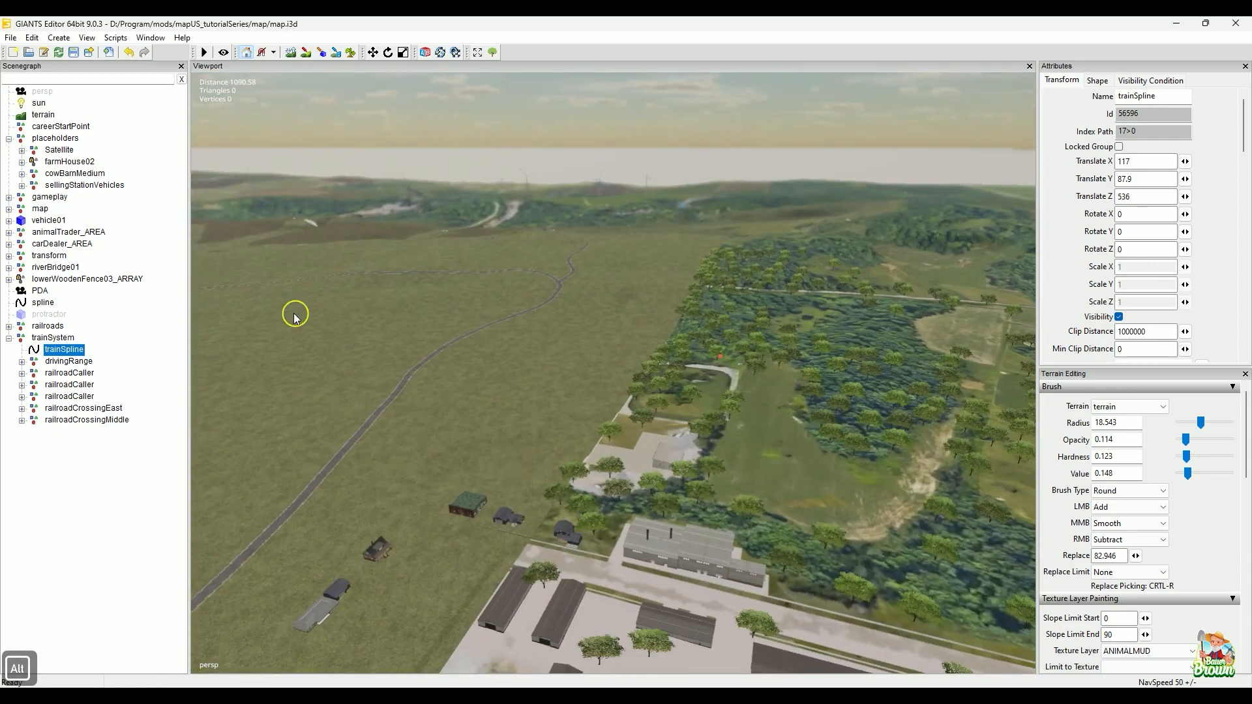
pyautogui.keyDown('alt'); pyautogui.moveTo(556, 383); pyautogui.dragTo(606, 393); pyautogui.keyUp('alt')
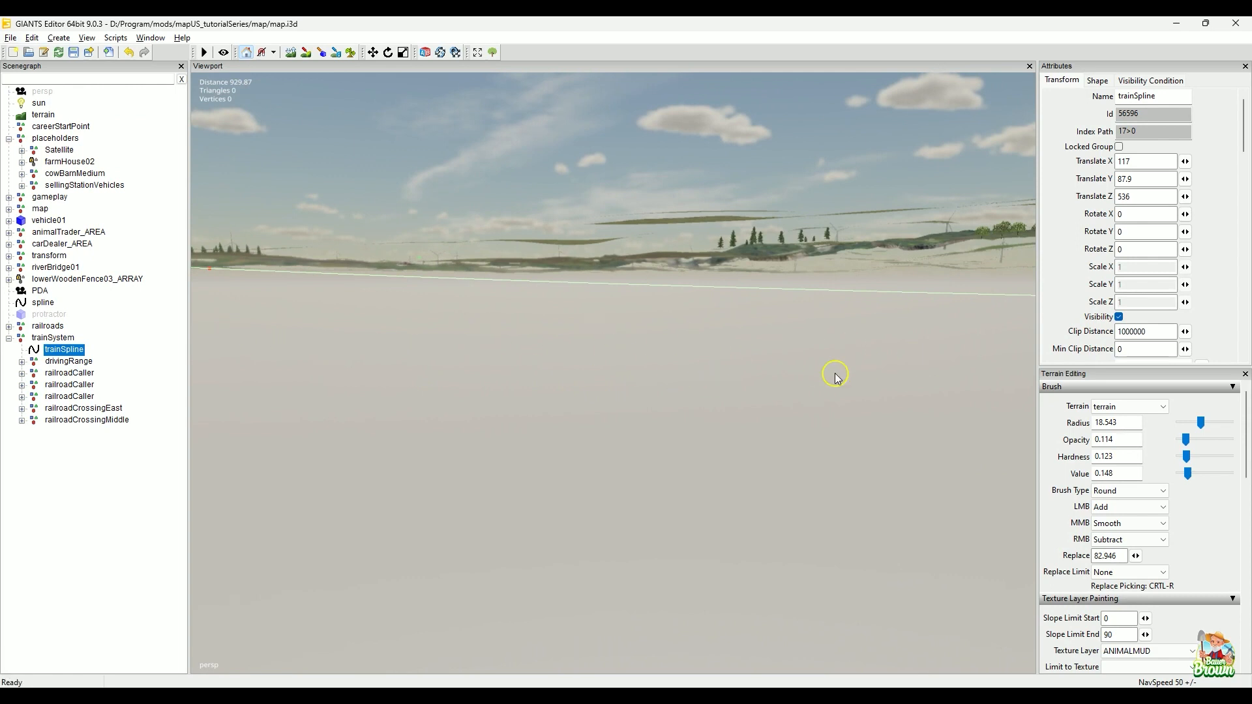
pyautogui.keyDown('alt'); pyautogui.moveTo(727, 386); pyautogui.dragTo(617, 382); pyautogui.keyUp('alt')
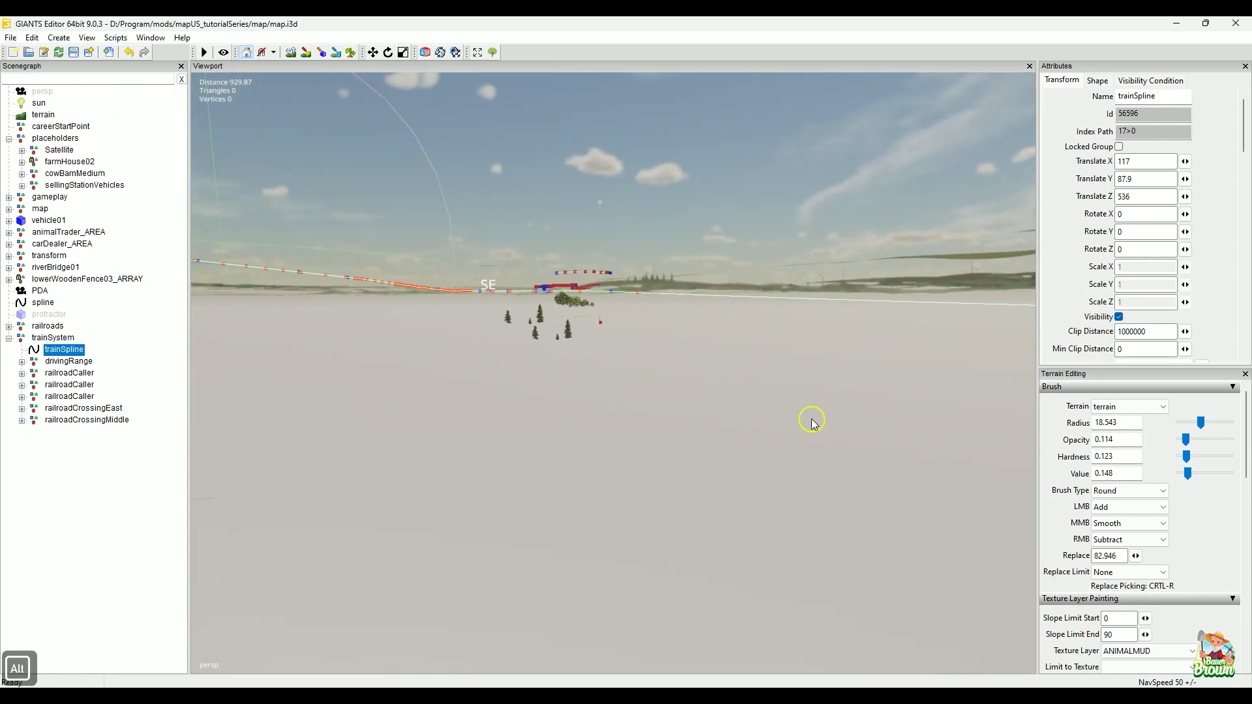
pyautogui.keyDown('alt'); pyautogui.moveTo(484, 373); pyautogui.dragTo(829, 336); pyautogui.keyUp('alt')
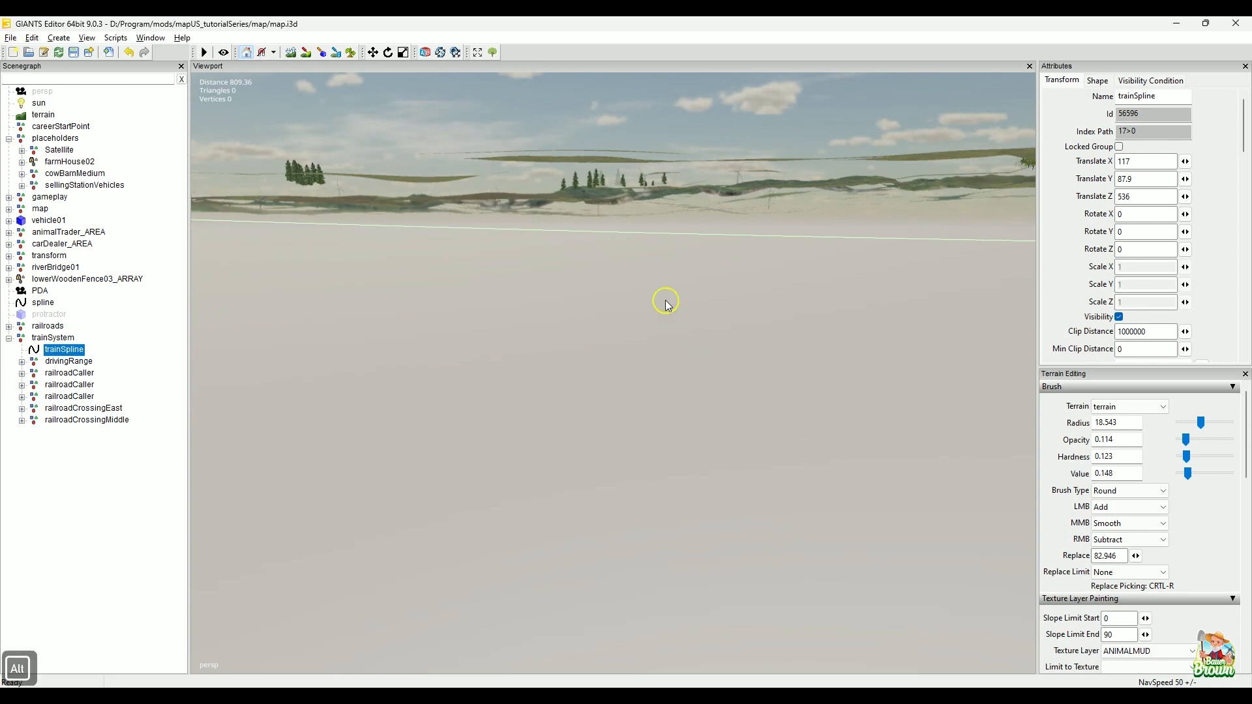
pyautogui.keyDown('alt'); pyautogui.moveTo(664, 292); pyautogui.dragTo(651, 262); pyautogui.keyUp('alt')
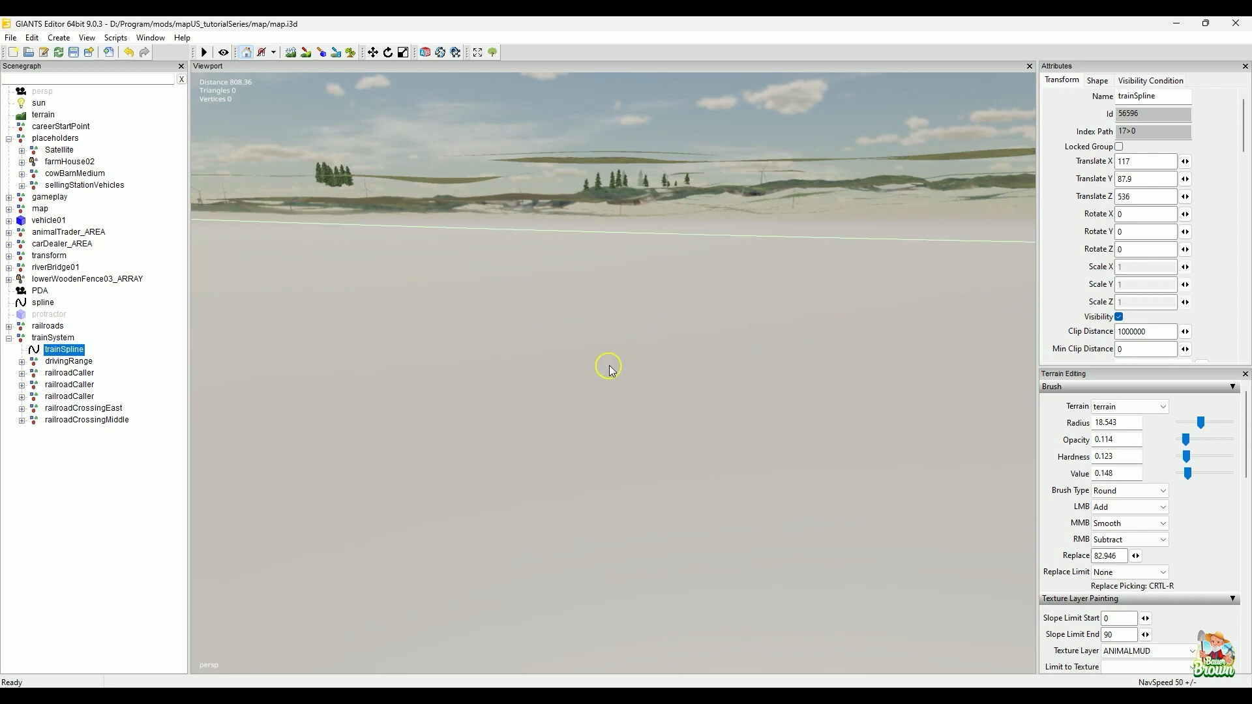
pyautogui.keyDown('alt'); pyautogui.moveTo(490, 382); pyautogui.dragTo(681, 385); pyautogui.keyUp('alt')
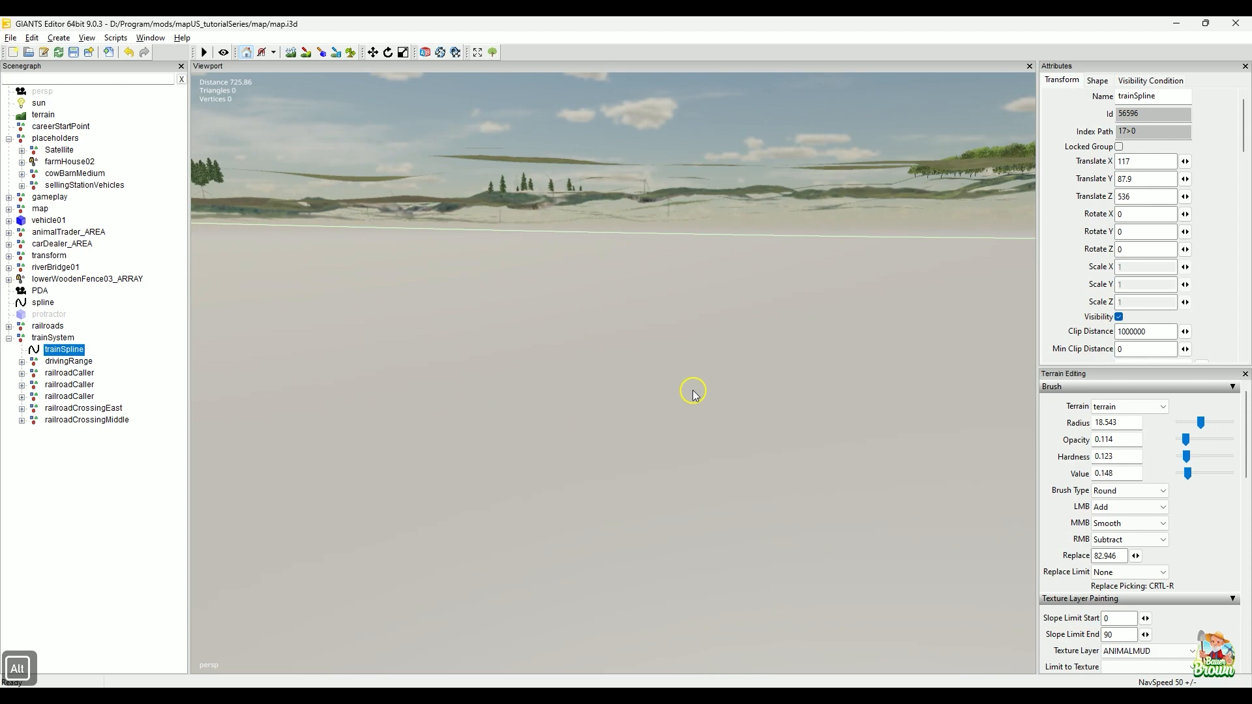
pyautogui.keyDown('alt'); pyautogui.moveTo(647, 345); pyautogui.dragTo(765, 417); pyautogui.keyUp('alt')
pyautogui.keyDown('alt'); pyautogui.moveTo(462, 328); pyautogui.dragTo(1000, 433); pyautogui.keyUp('alt')
pyautogui.keyDown('alt'); pyautogui.moveTo(750, 511); pyautogui.dragTo(704, 450); pyautogui.keyUp('alt')
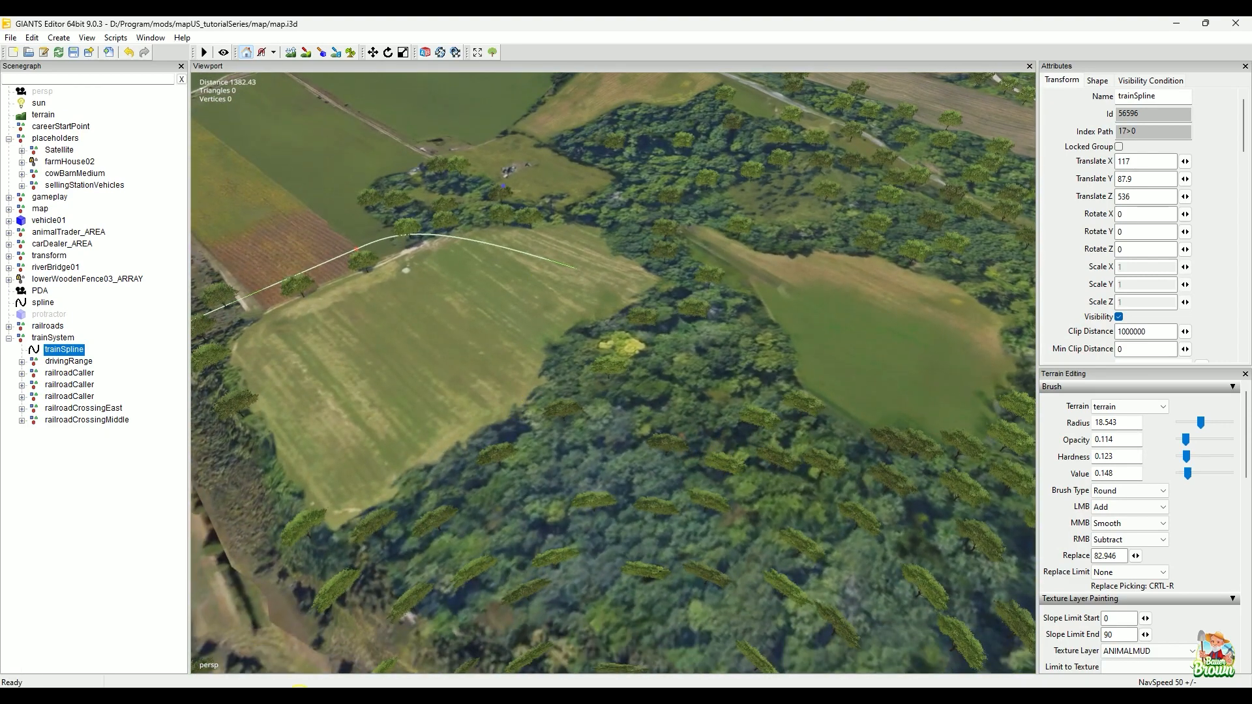
# - Trace the trainSpline around its outer loop and examine its start and end points over the field
pyautogui.moveTo(516, 206); pyautogui.dragTo(762, 374)
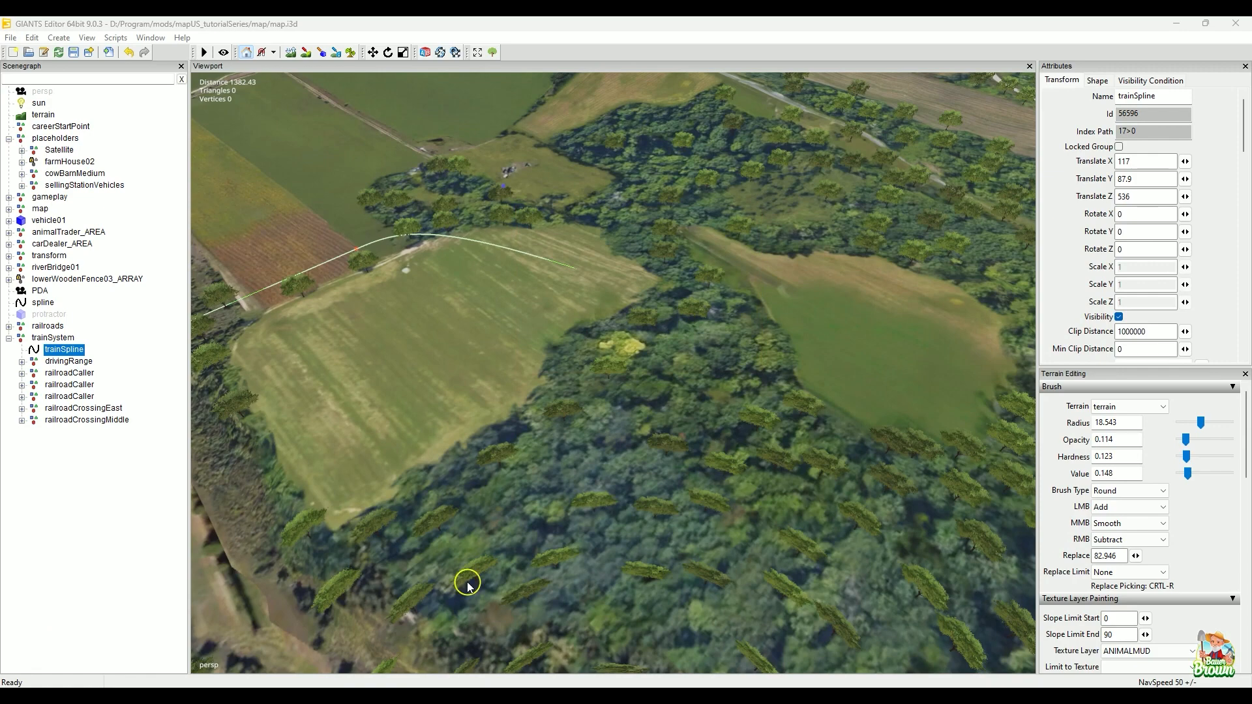
pyautogui.keyDown('alt'); pyautogui.moveTo(659, 433); pyautogui.dragTo(866, 520); pyautogui.keyUp('alt')
pyautogui.keyDown('alt'); pyautogui.moveTo(515, 503); pyautogui.dragTo(478, 246); pyautogui.keyUp('alt')
pyautogui.keyDown('alt'); pyautogui.moveTo(524, 418); pyautogui.dragTo(596, 413); pyautogui.keyUp('alt')
pyautogui.keyDown('alt'); pyautogui.moveTo(595, 413); pyautogui.dragTo(585, 372, button='right'); pyautogui.keyUp('alt')
pyautogui.keyDown('alt'); pyautogui.moveTo(584, 372); pyautogui.dragTo(582, 336); pyautogui.keyUp('alt')
pyautogui.keyDown('alt'); pyautogui.moveTo(583, 335); pyautogui.dragTo(570, 559, button='middle'); pyautogui.keyUp('alt')
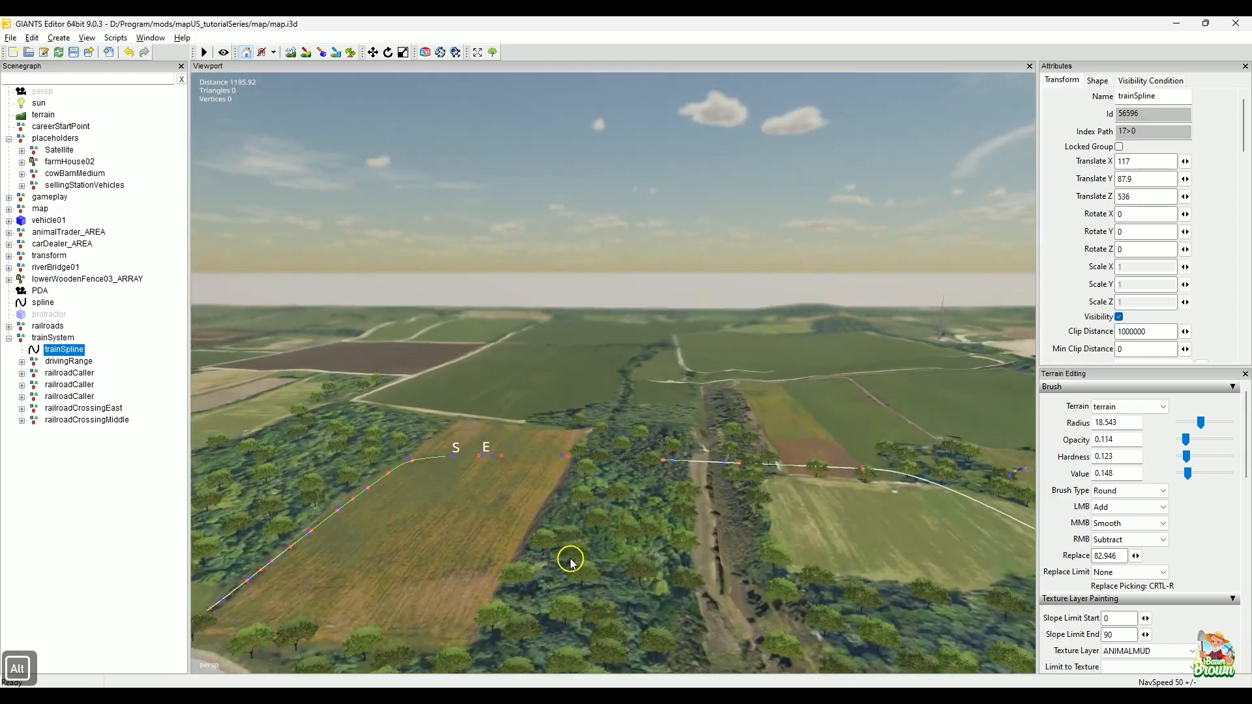
pyautogui.keyDown('alt'); pyautogui.moveTo(570, 559); pyautogui.dragTo(687, 361, button='right'); pyautogui.keyUp('alt')
pyautogui.keyDown('alt'); pyautogui.moveTo(688, 361); pyautogui.dragTo(667, 521, button='middle'); pyautogui.keyUp('alt')
pyautogui.keyDown('alt'); pyautogui.moveTo(668, 520); pyautogui.dragTo(648, 475); pyautogui.keyUp('alt')
pyautogui.keyDown('alt'); pyautogui.moveTo(648, 475); pyautogui.dragTo(651, 545, button='middle'); pyautogui.keyUp('alt')
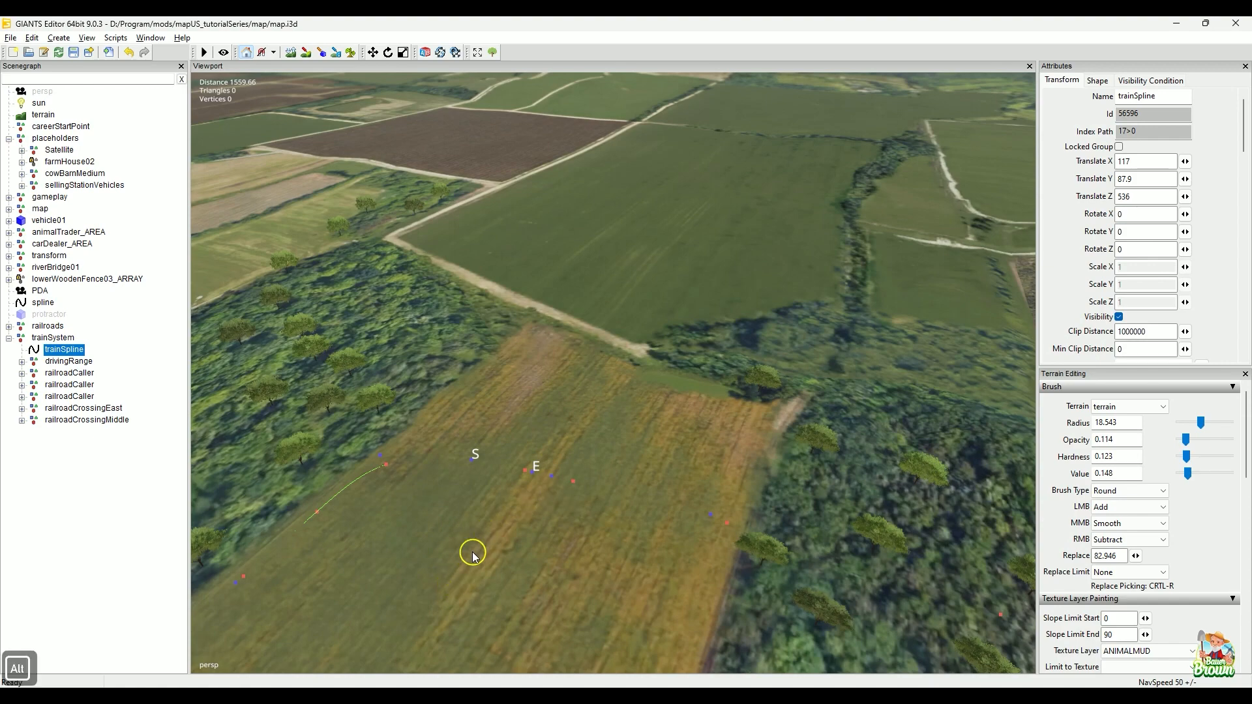
pyautogui.keyDown('alt'); pyautogui.moveTo(472, 550); pyautogui.dragTo(637, 369); pyautogui.keyUp('alt')
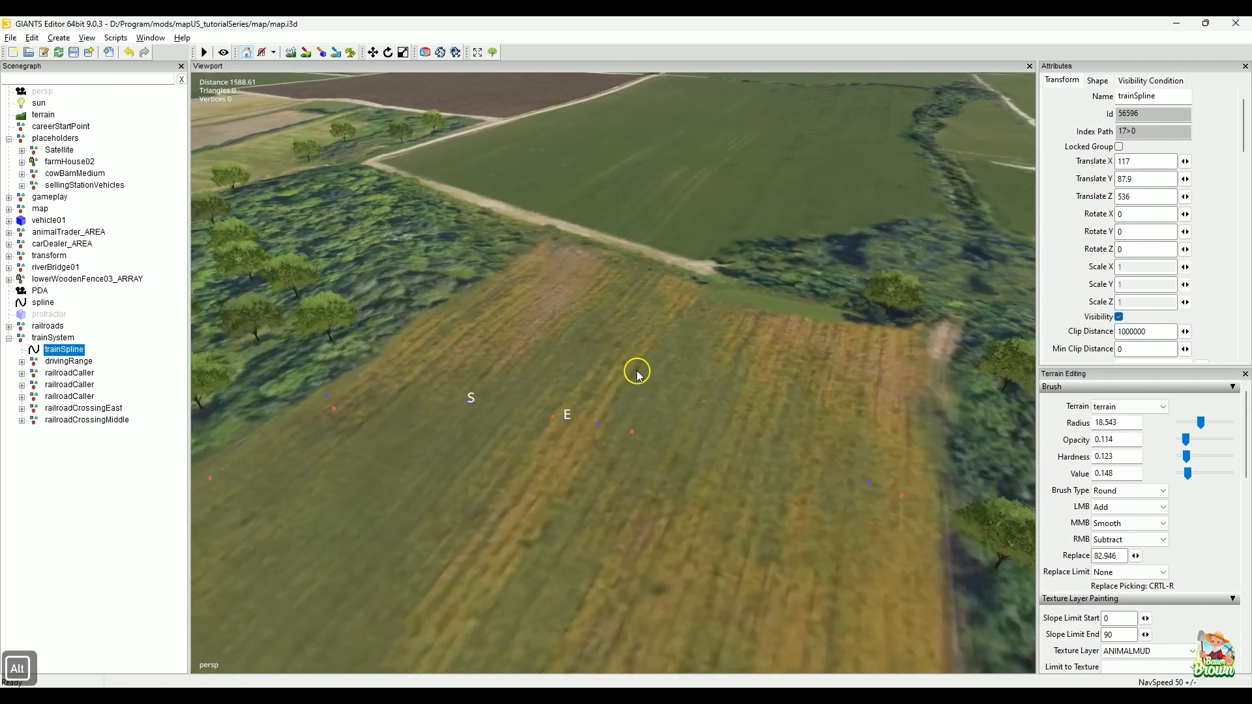
# - Select the trainSpline's end point, inspect its surroundings, and return to the spline on the railroad track
pyautogui.click(564, 415)
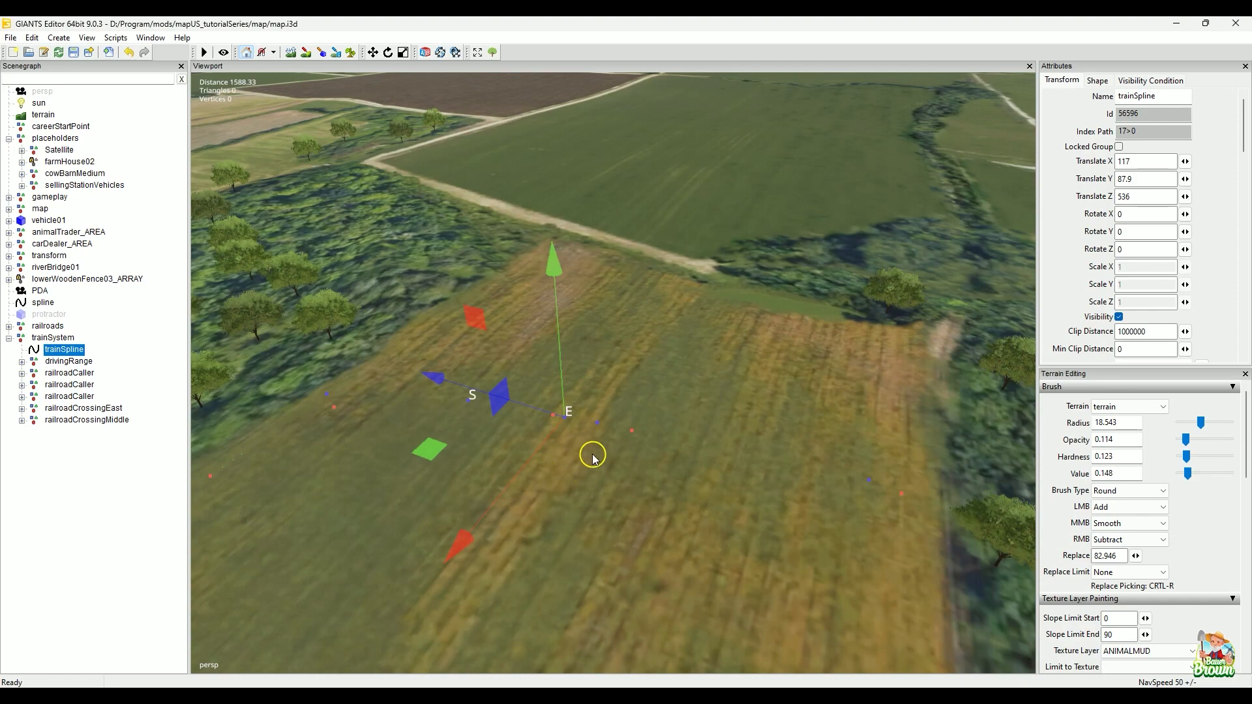
pyautogui.keyDown('alt'); pyautogui.moveTo(562, 492); pyautogui.dragTo(615, 439, button='middle'); pyautogui.keyUp('alt')
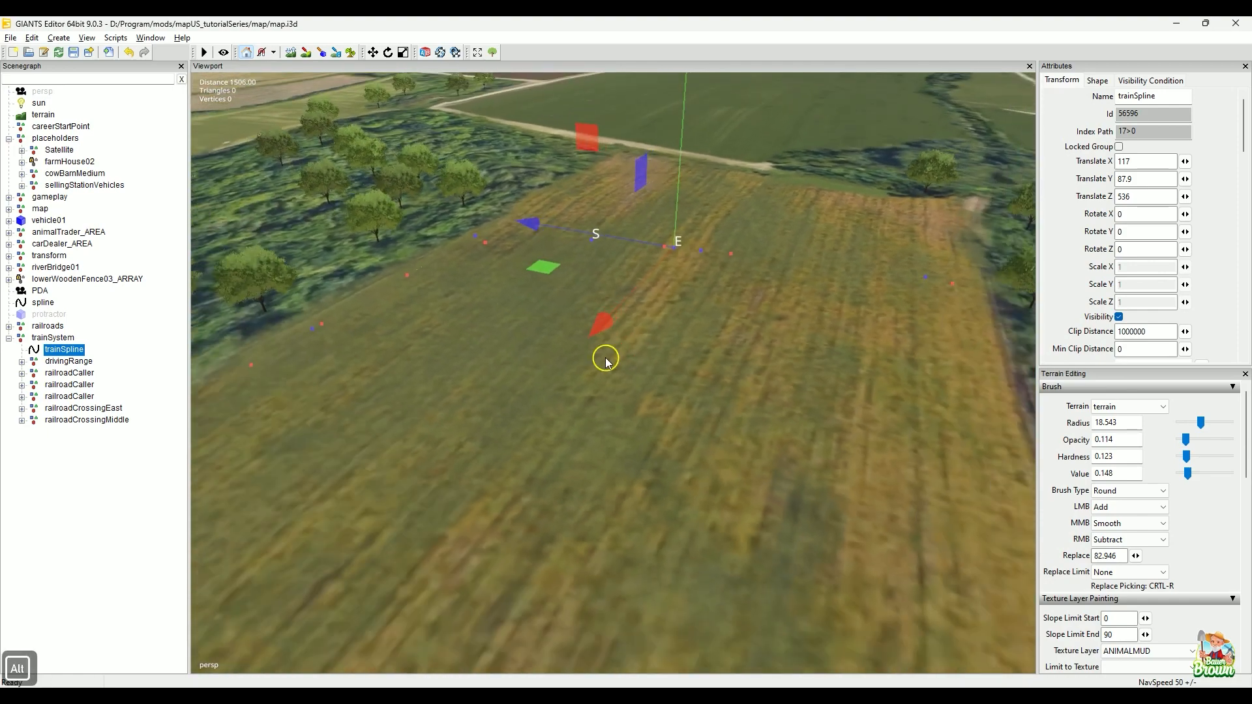
pyautogui.keyDown('alt'); pyautogui.moveTo(615, 439); pyautogui.dragTo(629, 450, button='right'); pyautogui.keyUp('alt')
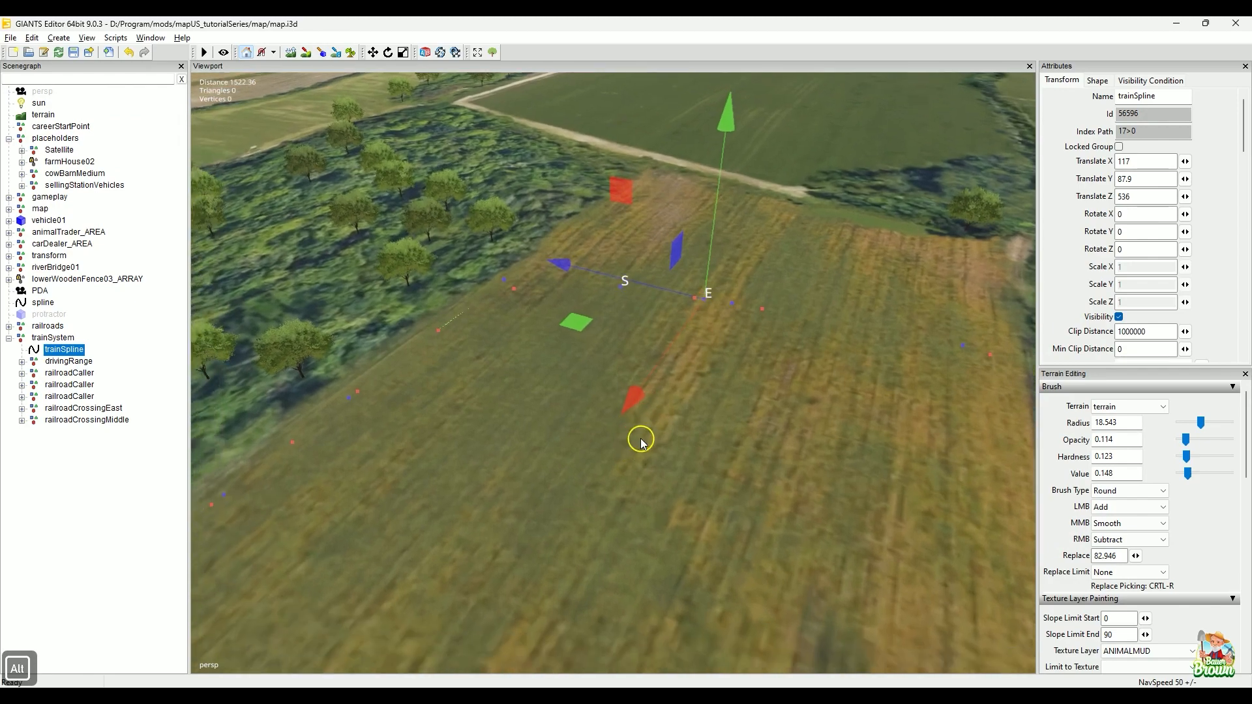
pyautogui.keyDown('alt'); pyautogui.moveTo(641, 441); pyautogui.dragTo(523, 504, button='middle'); pyautogui.keyUp('alt')
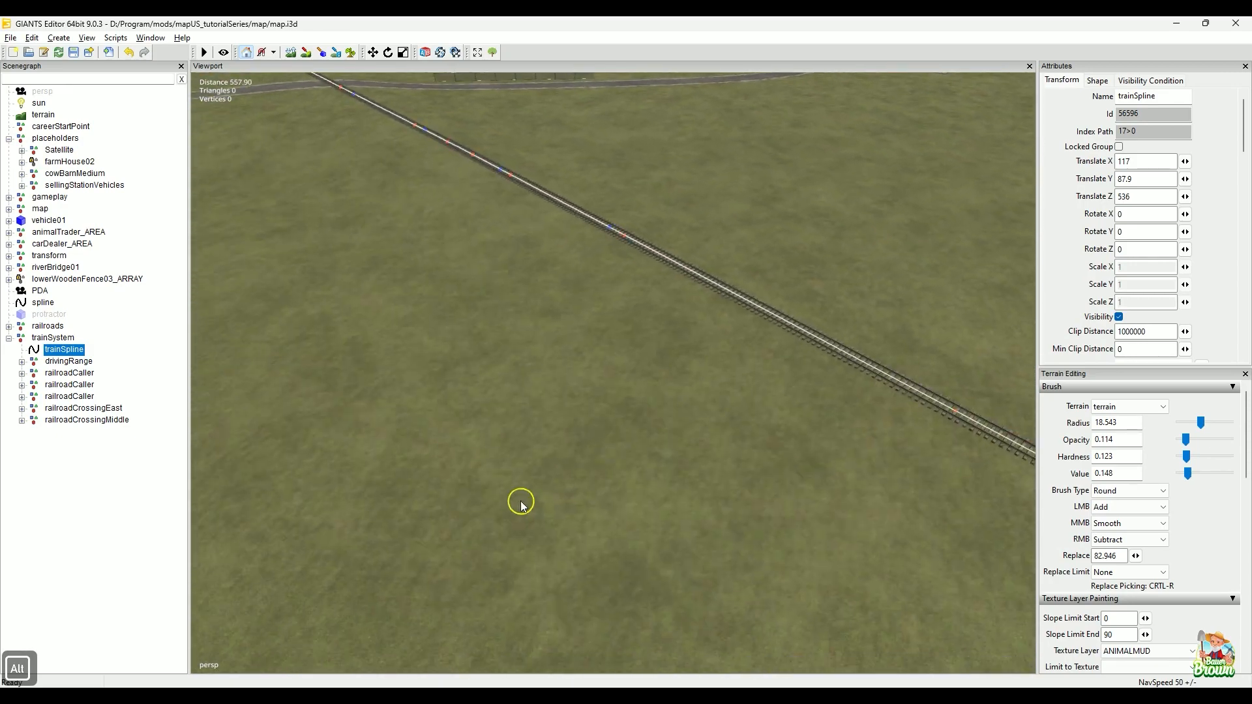
pyautogui.keyDown('alt'); pyautogui.moveTo(522, 503); pyautogui.dragTo(710, 494); pyautogui.keyUp('alt')
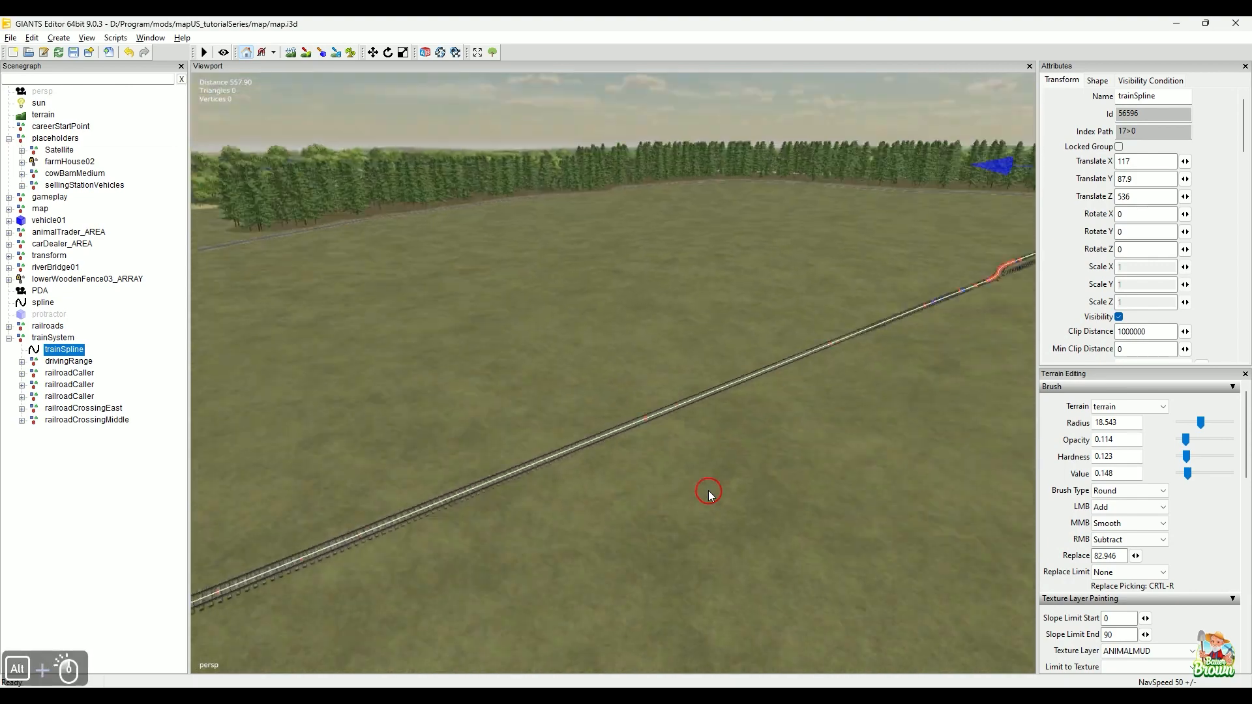
pyautogui.keyDown('alt'); pyautogui.moveTo(709, 493); pyautogui.dragTo(584, 549, button='right'); pyautogui.keyUp('alt')
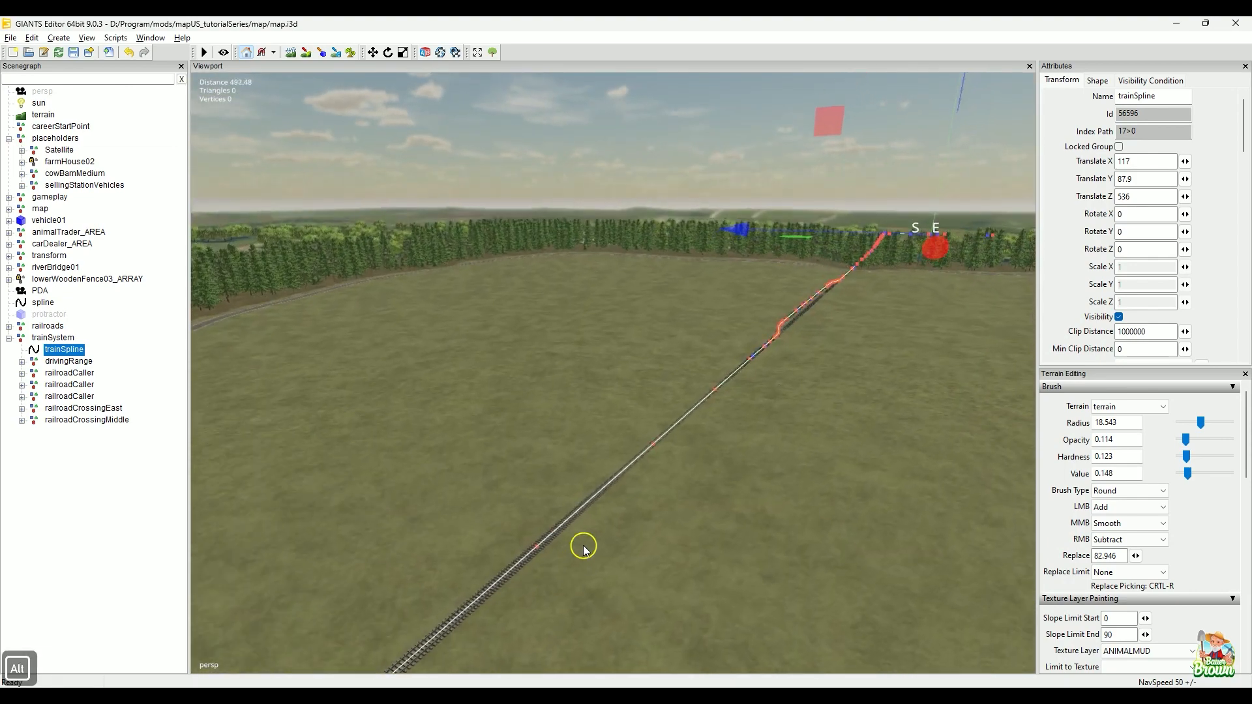
pyautogui.keyDown('alt'); pyautogui.moveTo(584, 549); pyautogui.dragTo(659, 500); pyautogui.keyUp('alt')
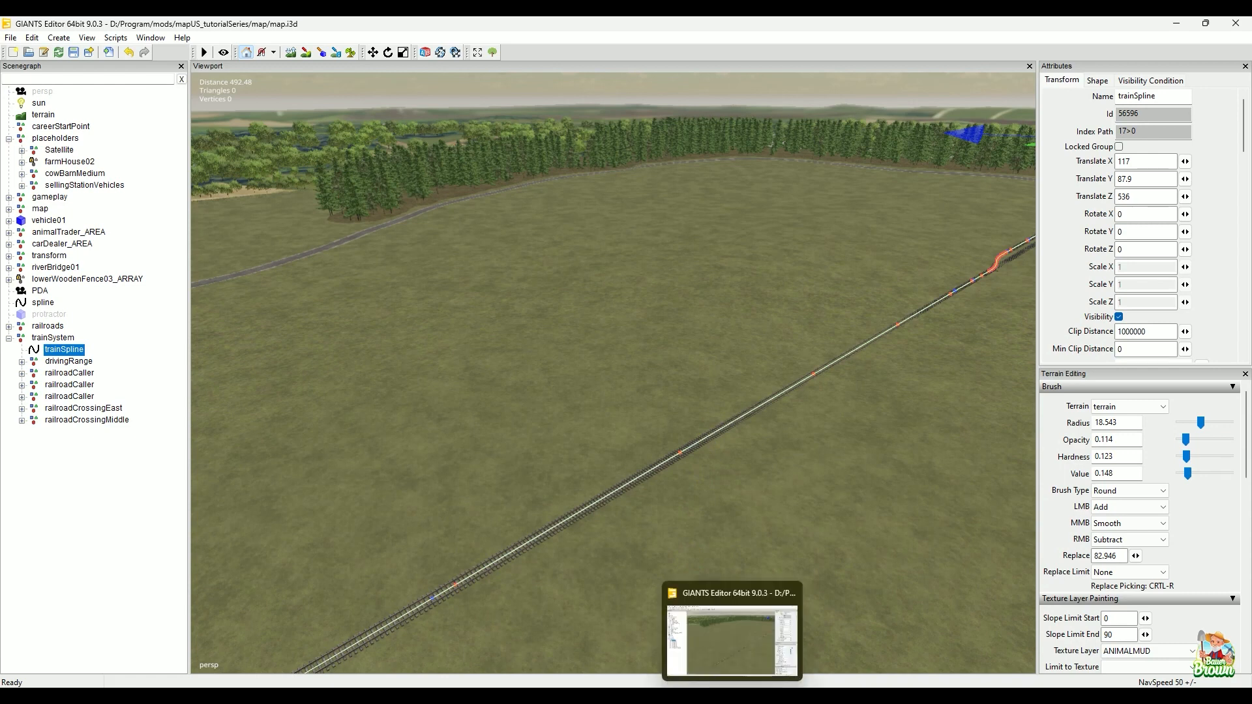
# - Check the trainSpline's position under the trainSystem group against the spline node entry in trainSystem.xml in Notepad++
pyautogui.click(52, 338)
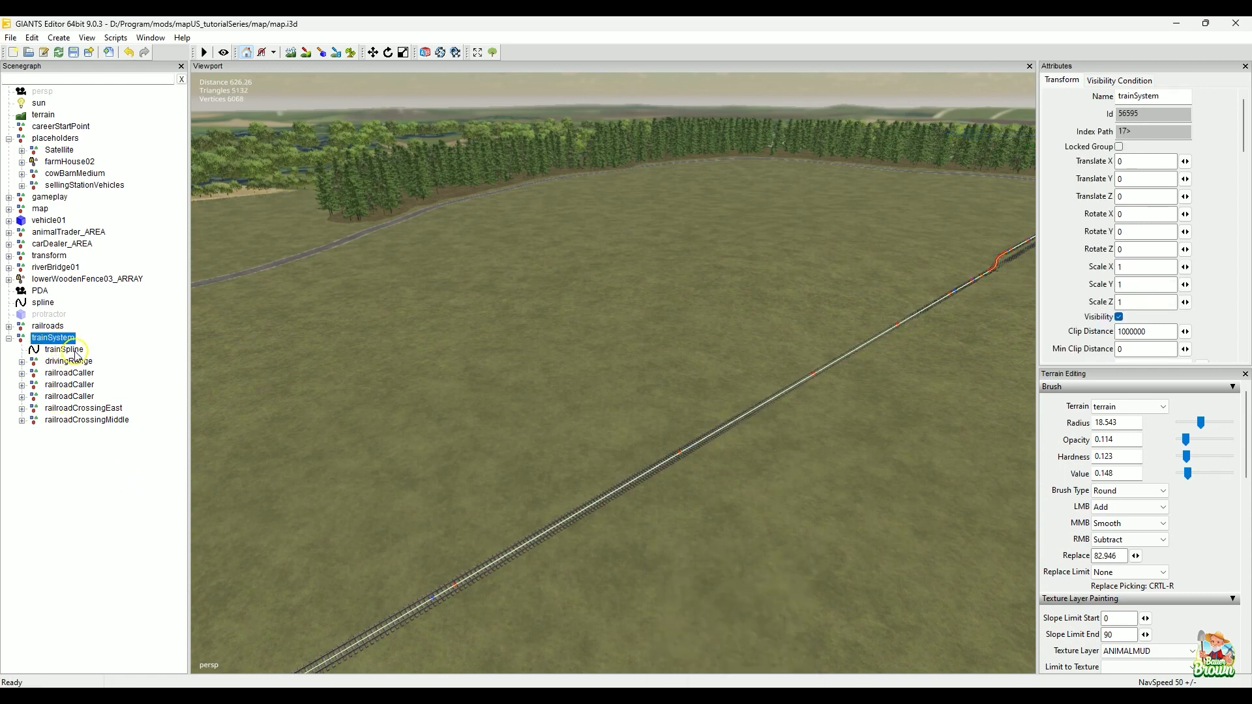
pyautogui.click(74, 352)
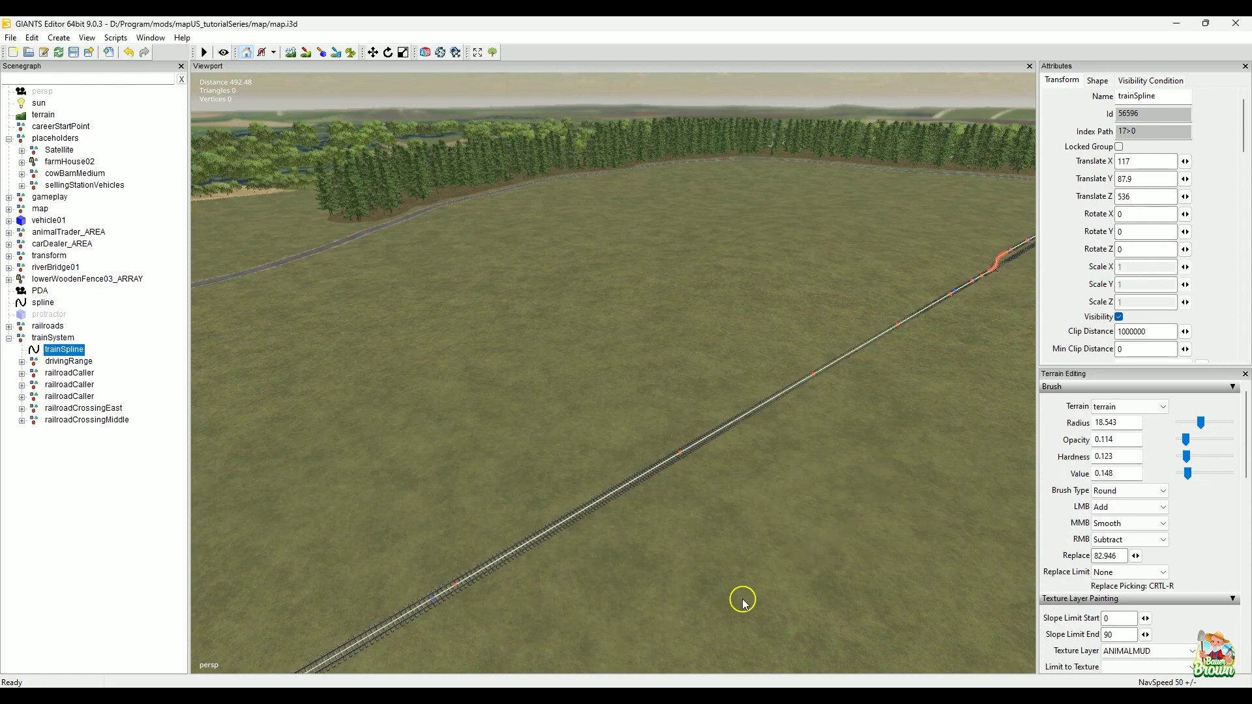
pyautogui.click(735, 695)
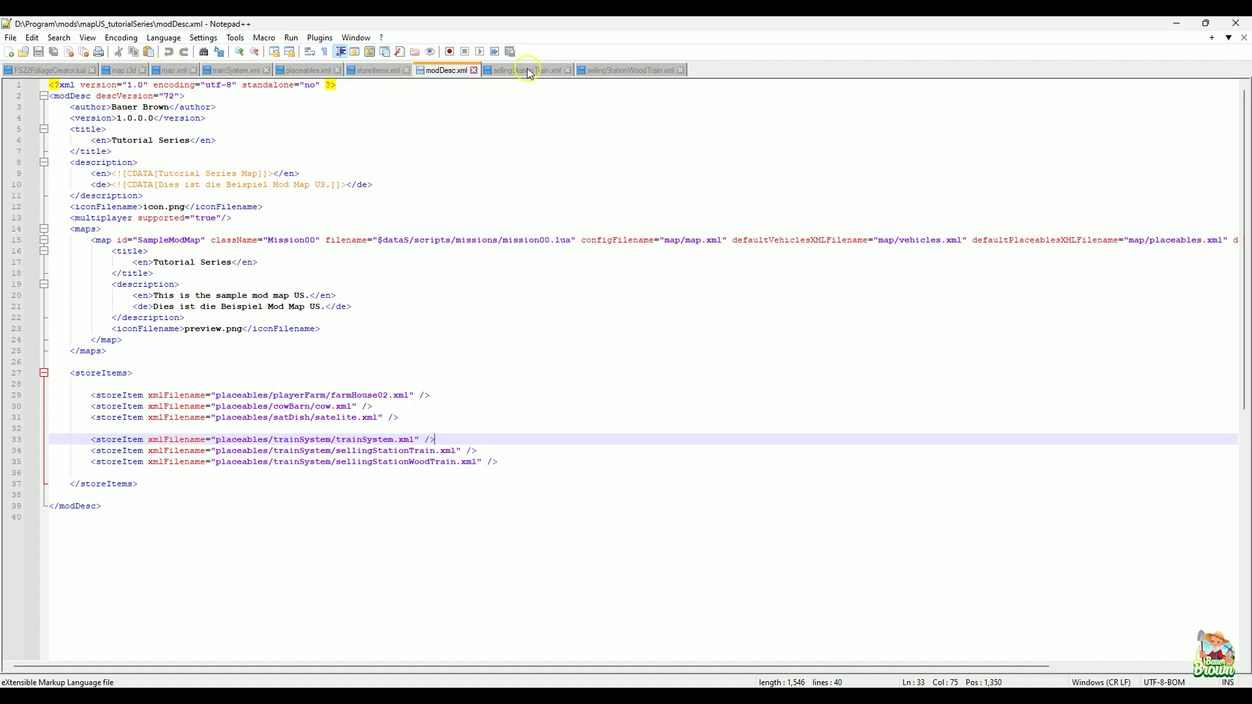
pyautogui.click(220, 73)
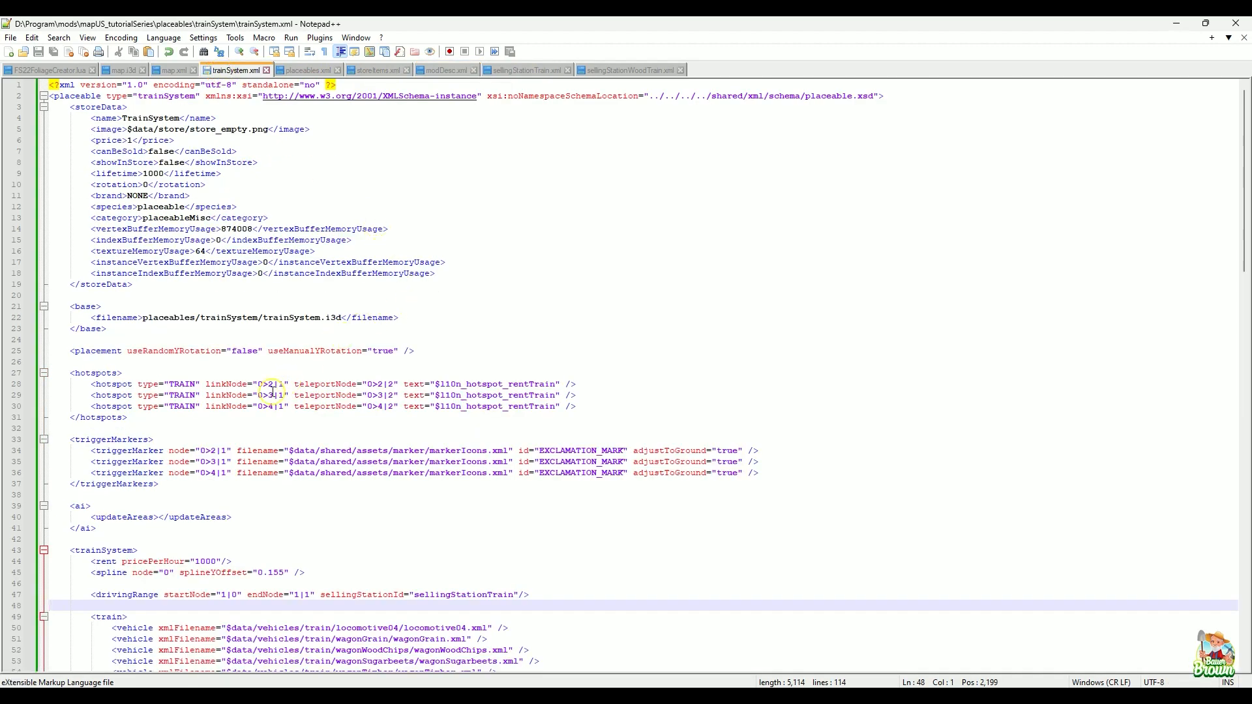
pyautogui.scroll(-2, 341, 351)
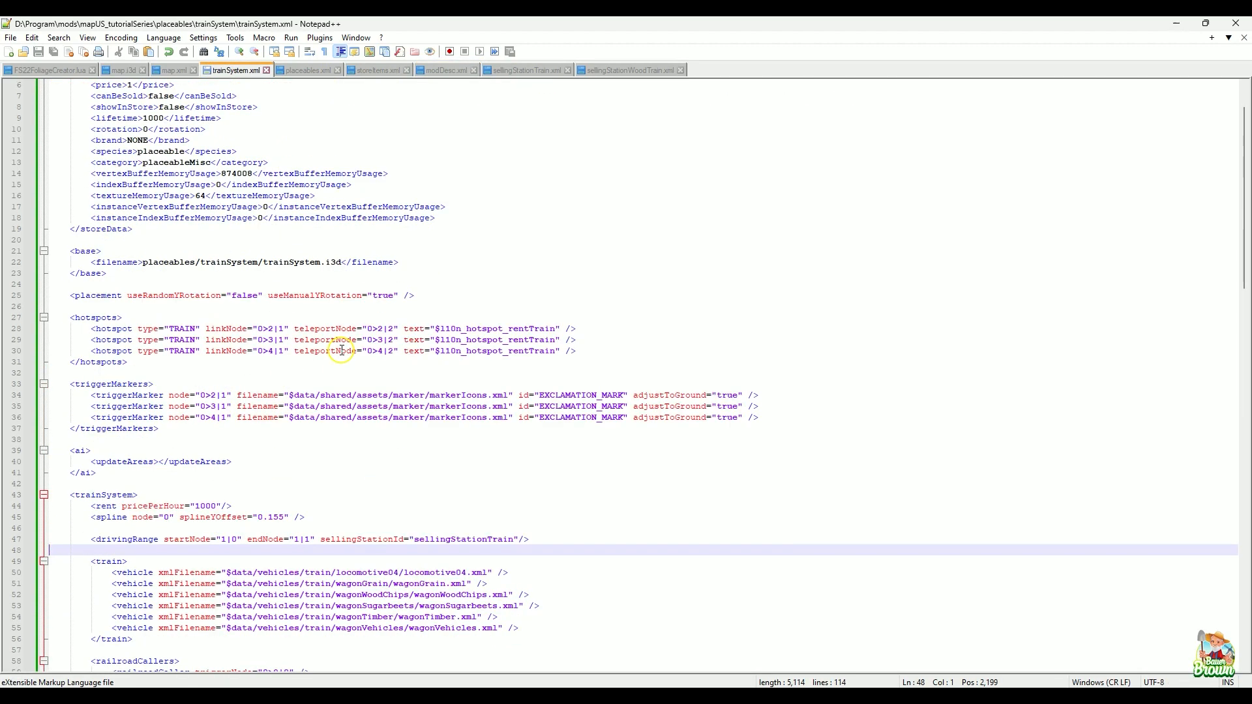
pyautogui.scroll(-3, 341, 351)
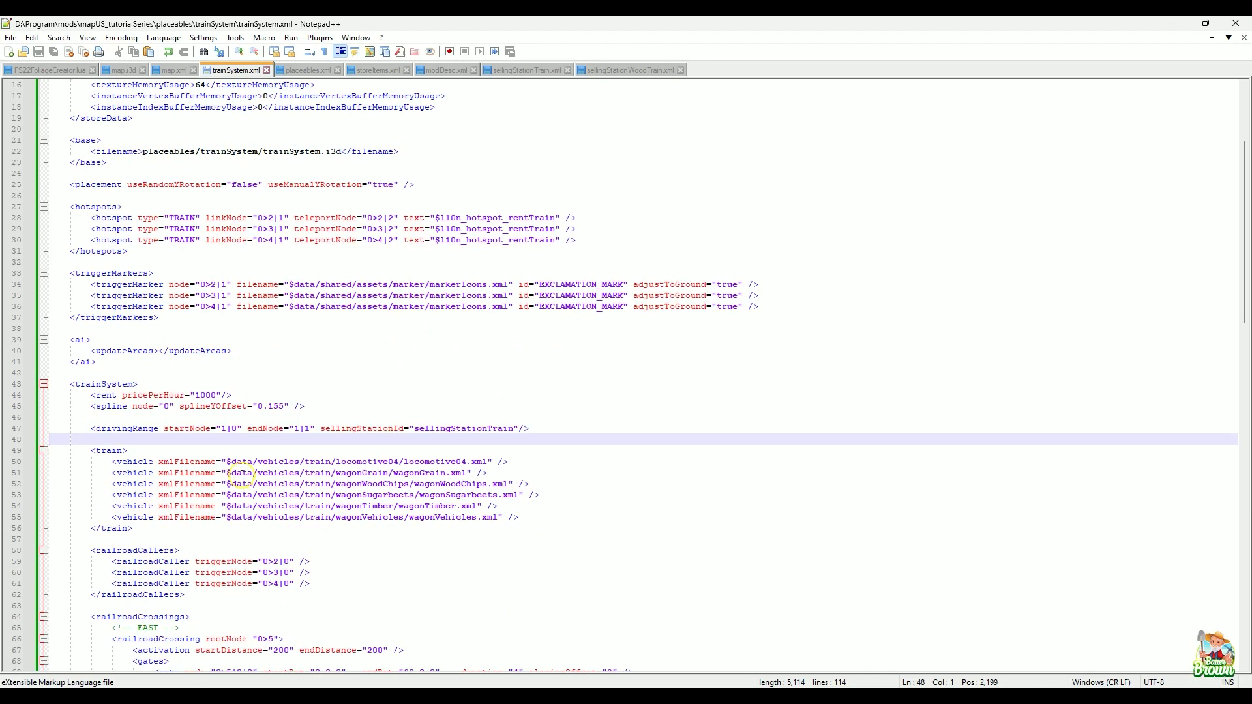
pyautogui.click(131, 407)
pyautogui.click(175, 407)
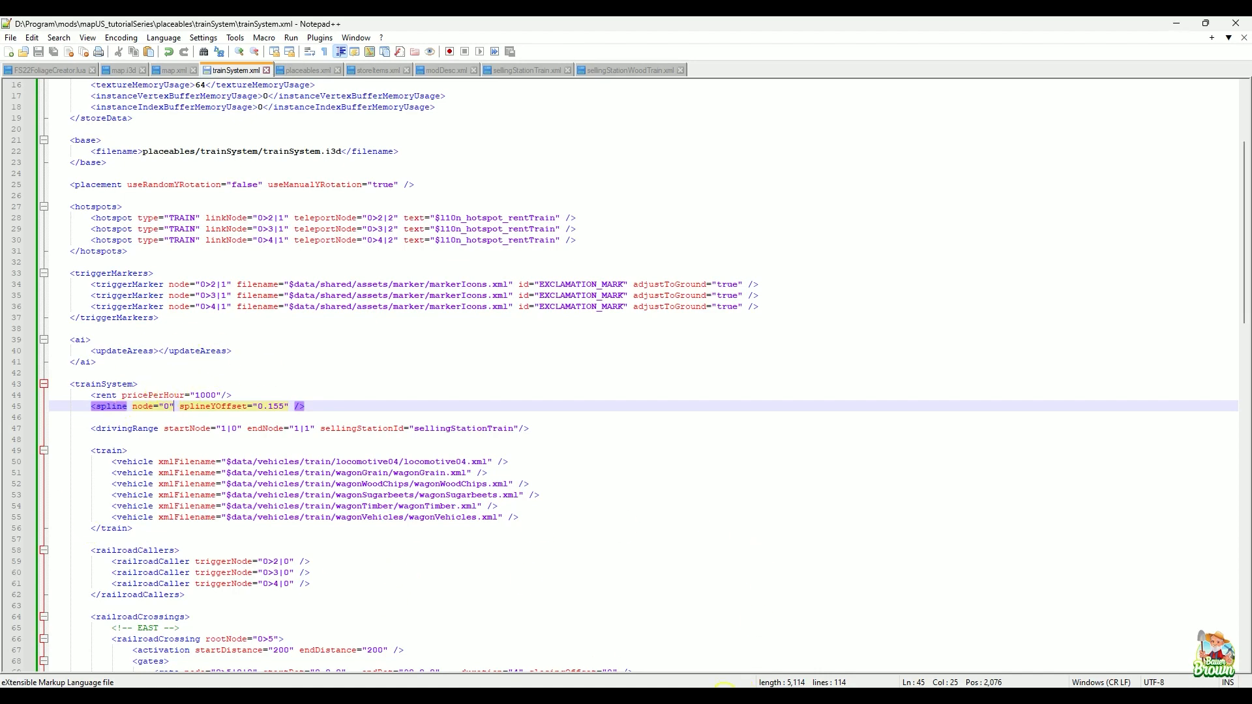
# - Switch back to GIANTS Editor and inspect the trainSpline along the track and road crossing, and its place in the trainSystem group
pyautogui.moveTo(741, 685)
pyautogui.click(738, 623)
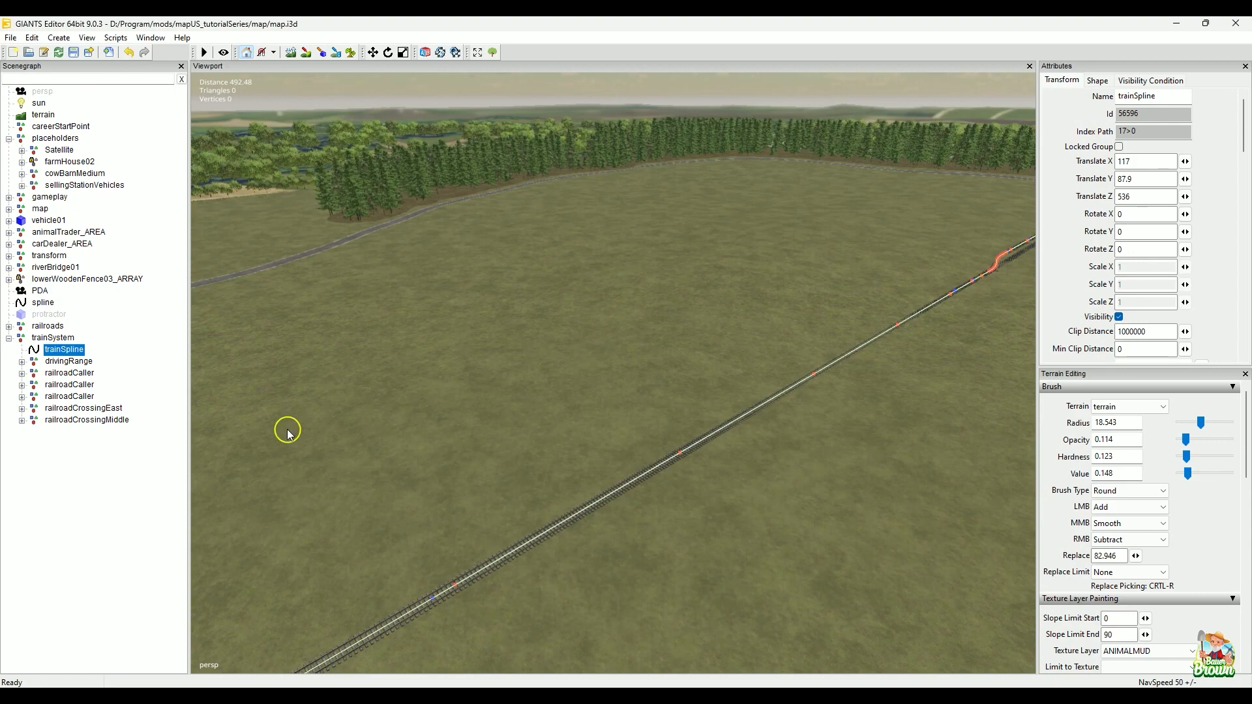
pyautogui.keyDown('alt'); pyautogui.moveTo(515, 466); pyautogui.dragTo(637, 425); pyautogui.keyUp('alt')
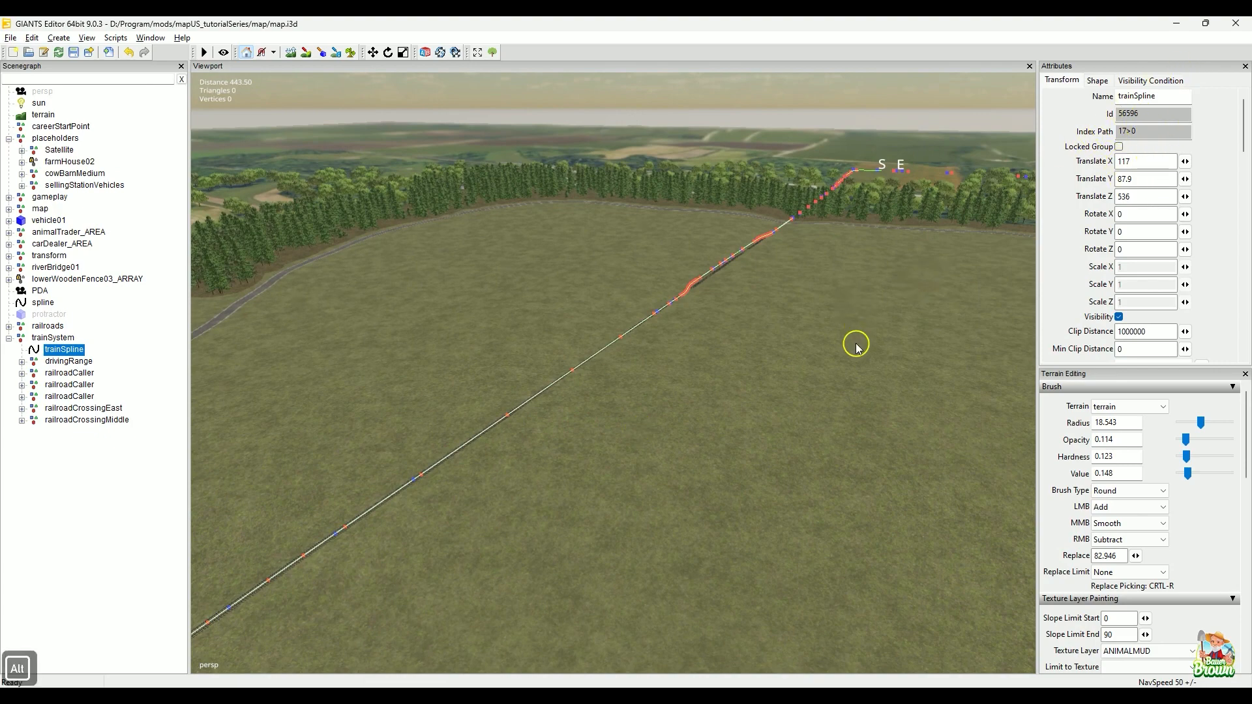
pyautogui.keyDown('alt'); pyautogui.moveTo(855, 344); pyautogui.dragTo(604, 489); pyautogui.keyUp('alt')
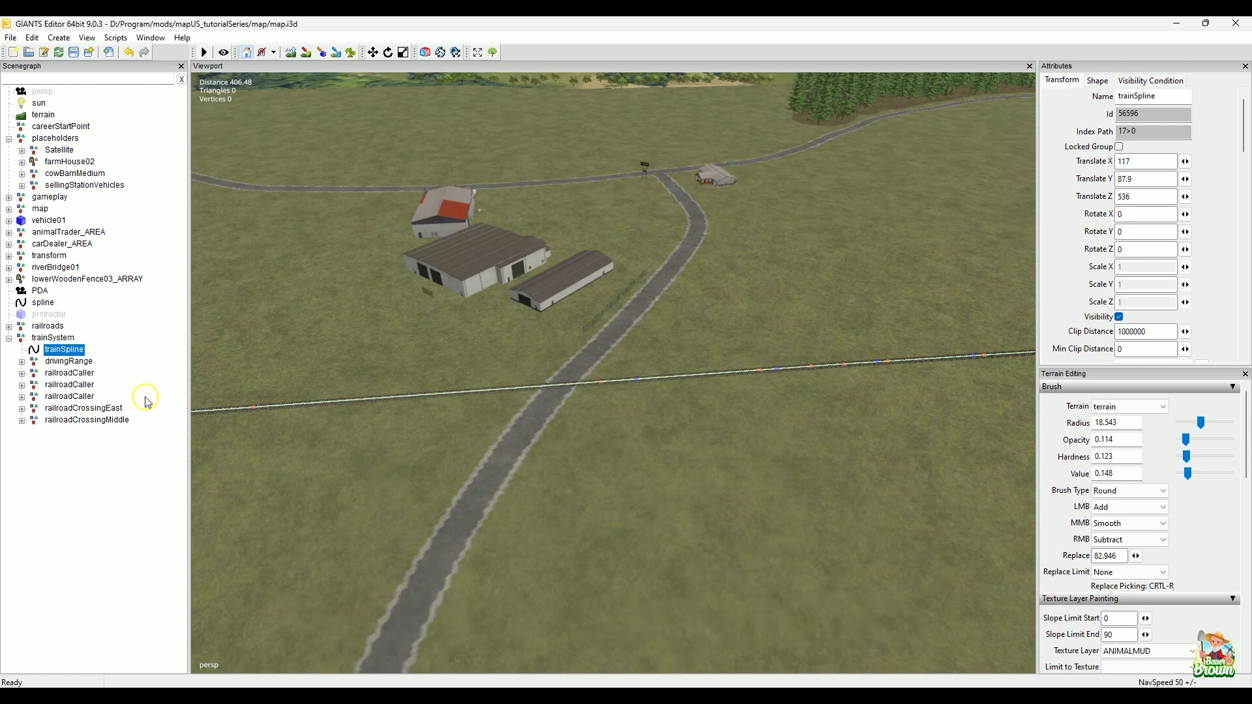
pyautogui.keyDown('alt'); pyautogui.moveTo(635, 437); pyautogui.dragTo(713, 420); pyautogui.keyUp('alt')
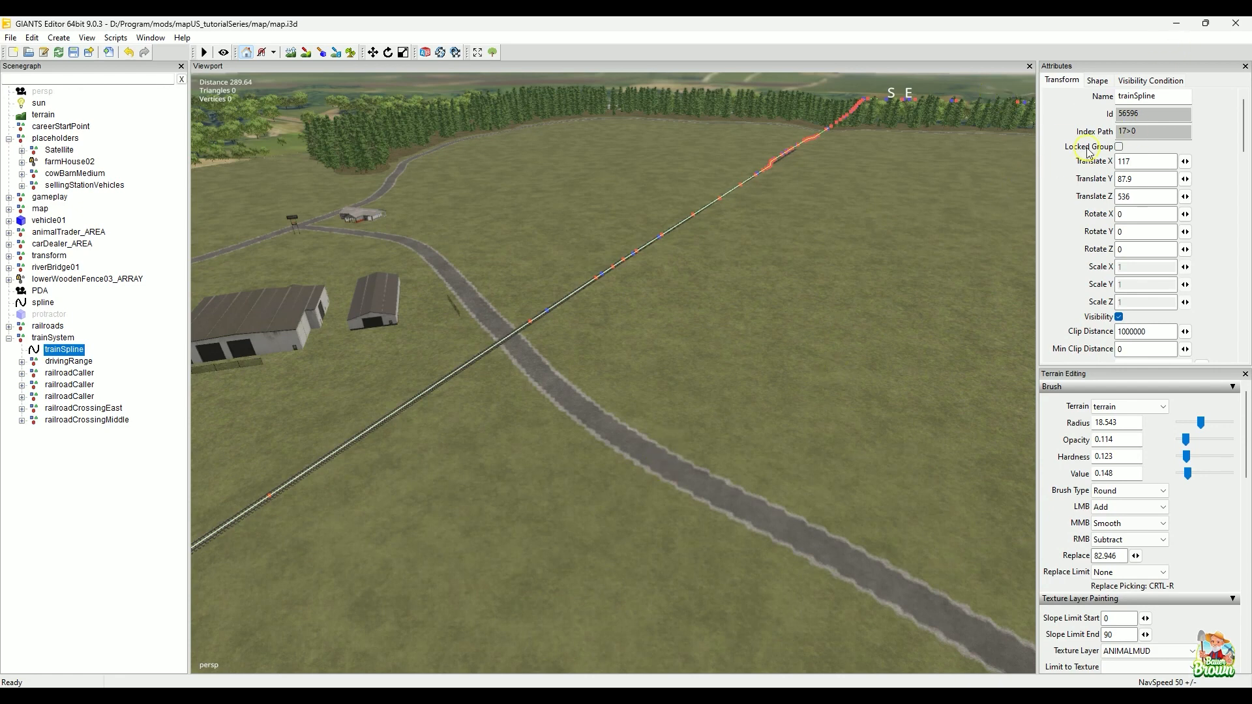
pyautogui.keyDown('alt'); pyautogui.moveTo(626, 423); pyautogui.dragTo(677, 428); pyautogui.keyUp('alt')
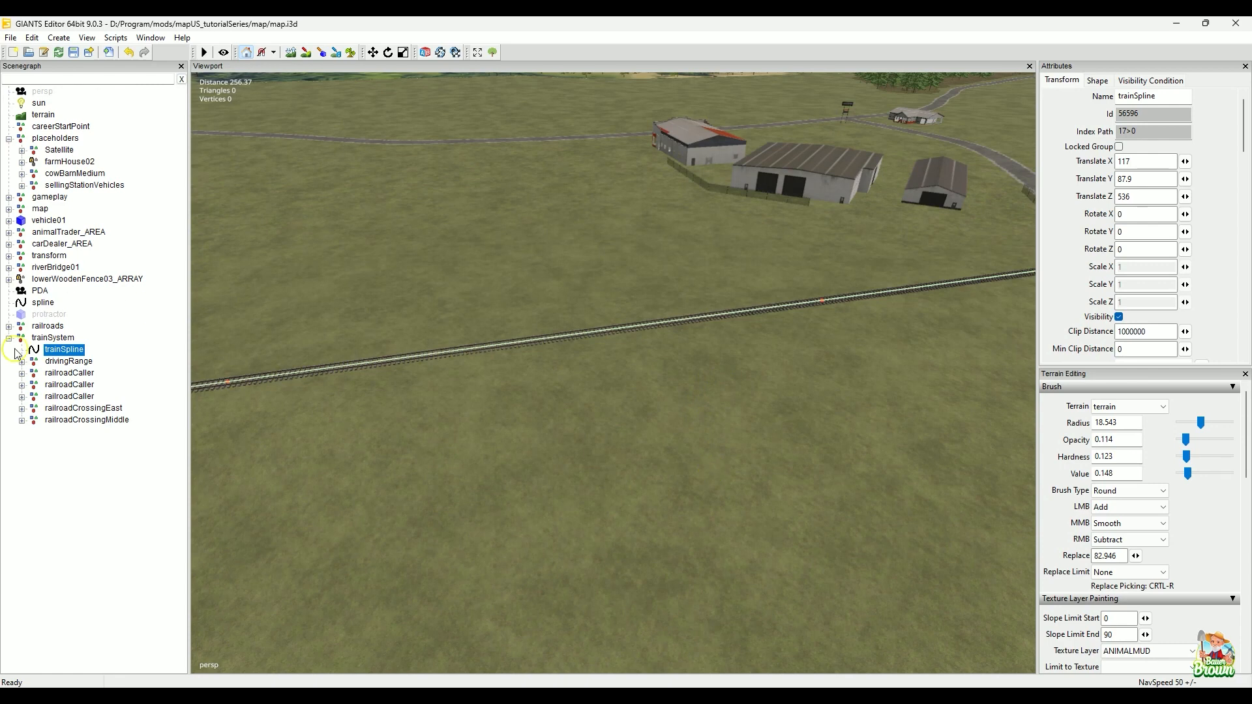
pyautogui.click(58, 341)
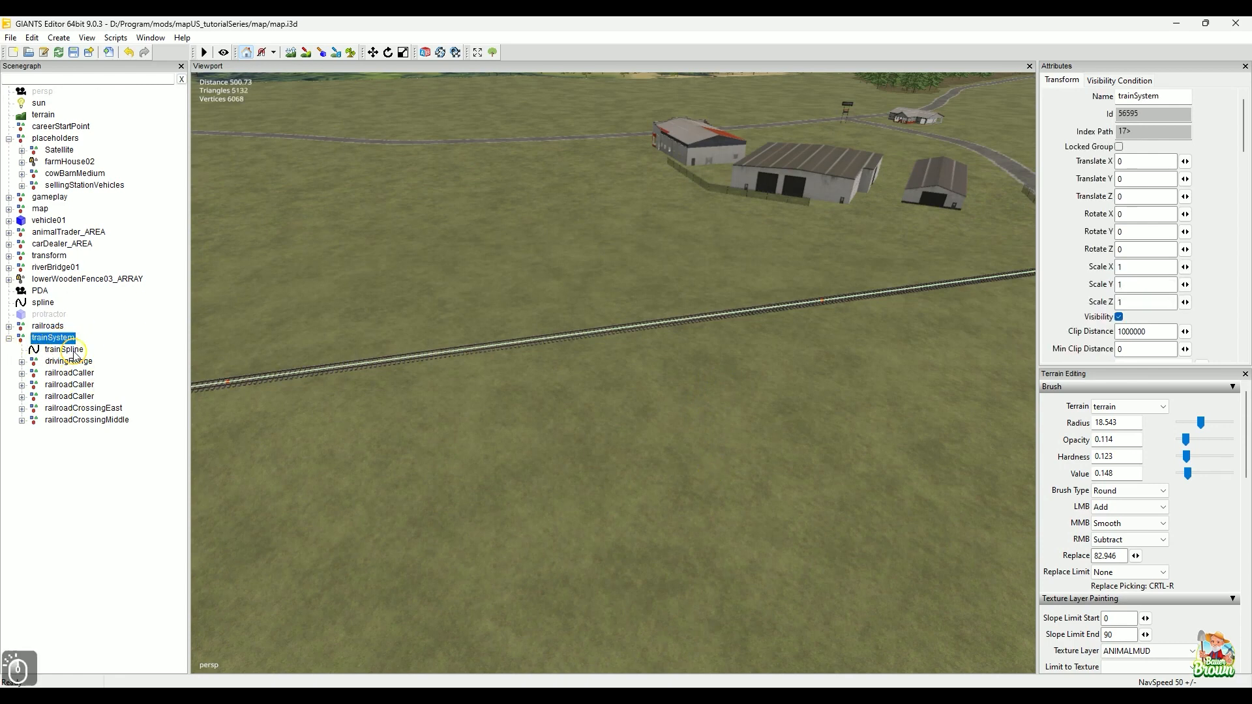
pyautogui.click(64, 350)
pyautogui.keyDown('alt'); pyautogui.moveTo(554, 508); pyautogui.dragTo(640, 470, button='right'); pyautogui.keyUp('alt')
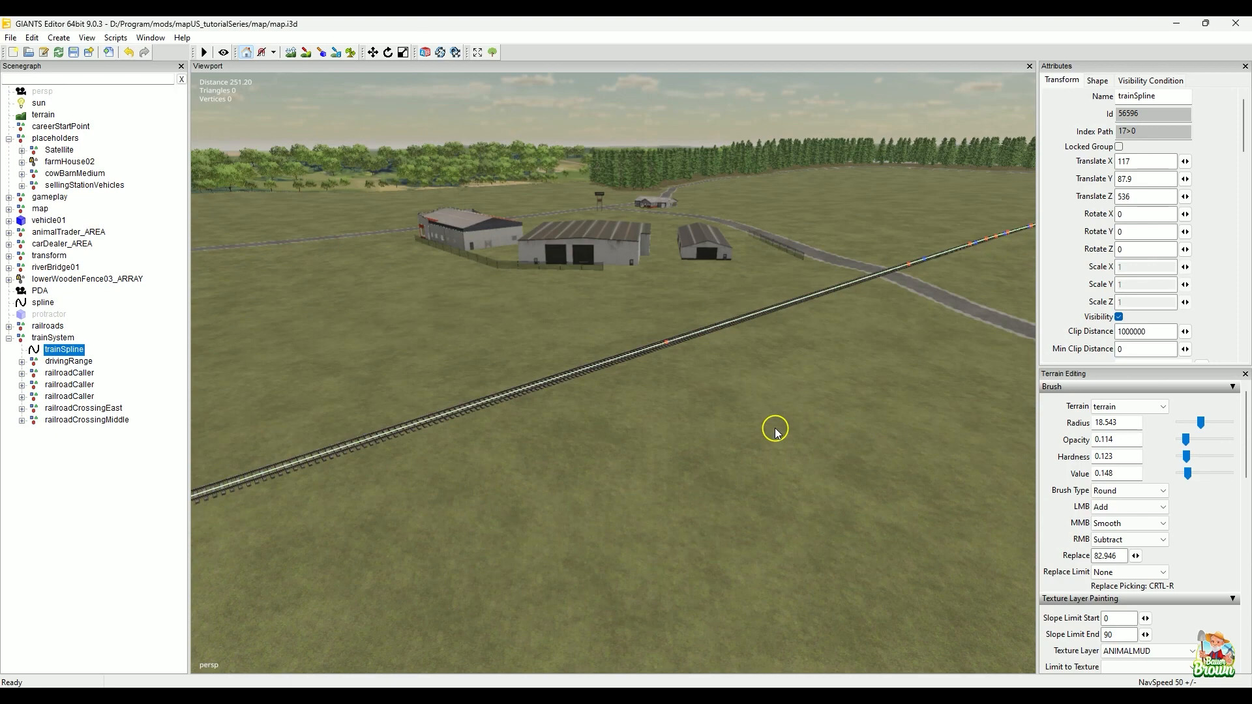
pyautogui.keyDown('alt'); pyautogui.moveTo(777, 430); pyautogui.dragTo(620, 520, button='right'); pyautogui.keyUp('alt')
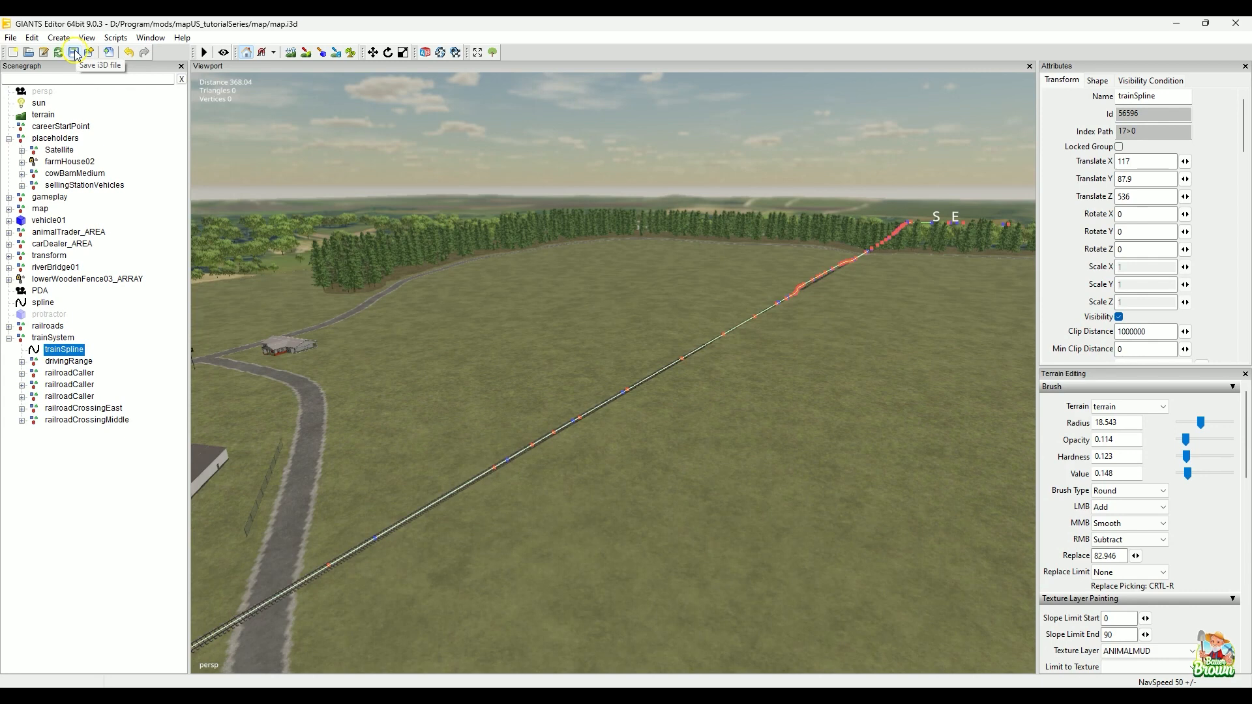
# - Move the trainSystem group with all its children into the placeholders group
pyautogui.click(58, 338)
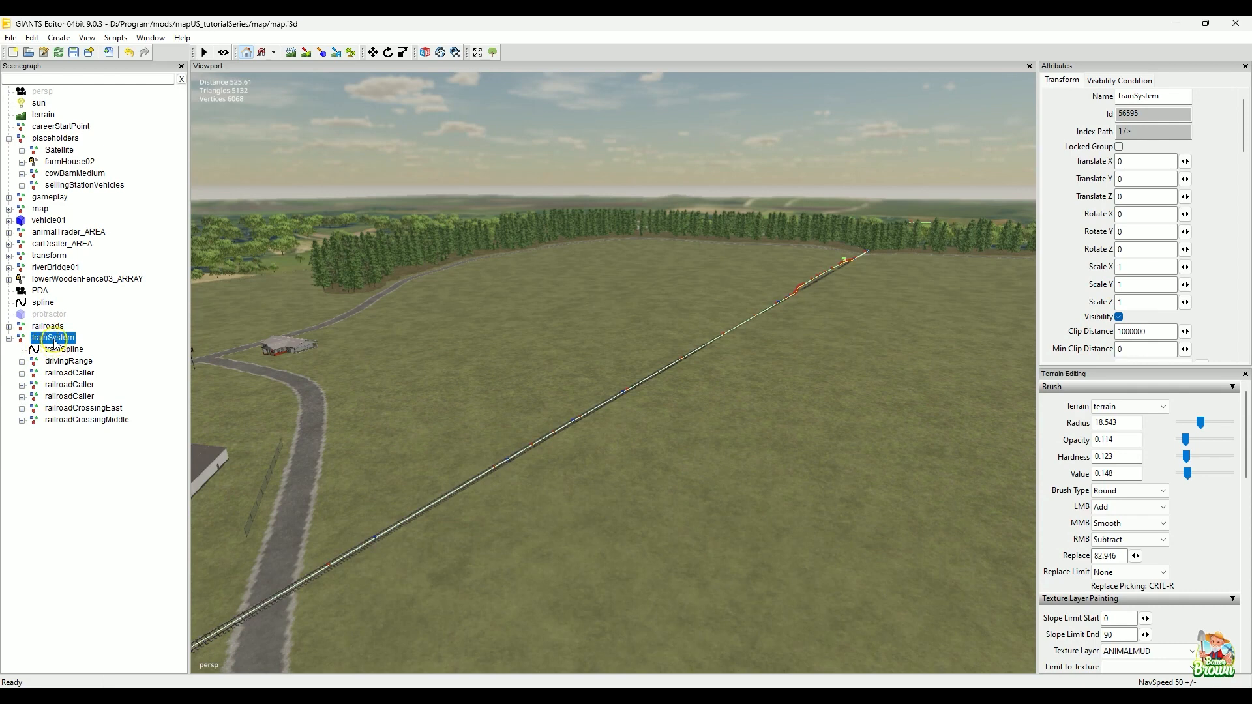
pyautogui.moveTo(54, 341)
pyautogui.mouseDown()
pyautogui.moveTo(82, 341)
pyautogui.moveTo(75, 246)
pyautogui.moveTo(54, 337)
pyautogui.mouseUp()
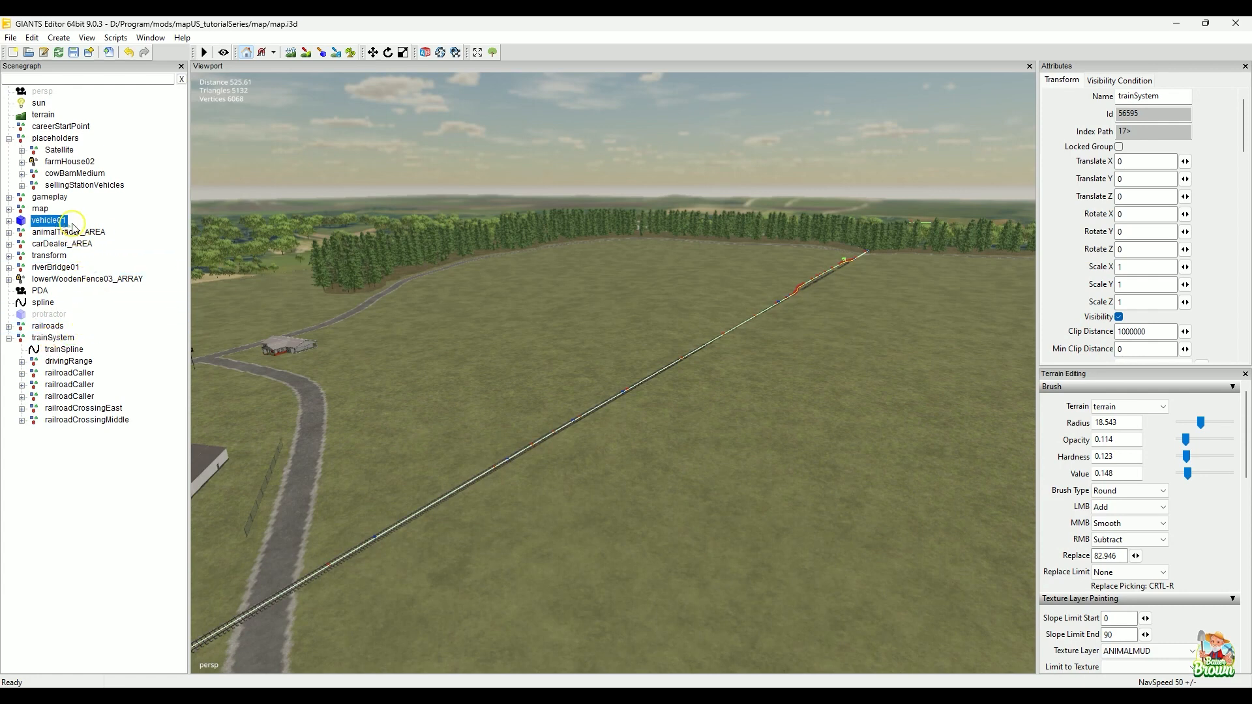
pyautogui.click(71, 140)
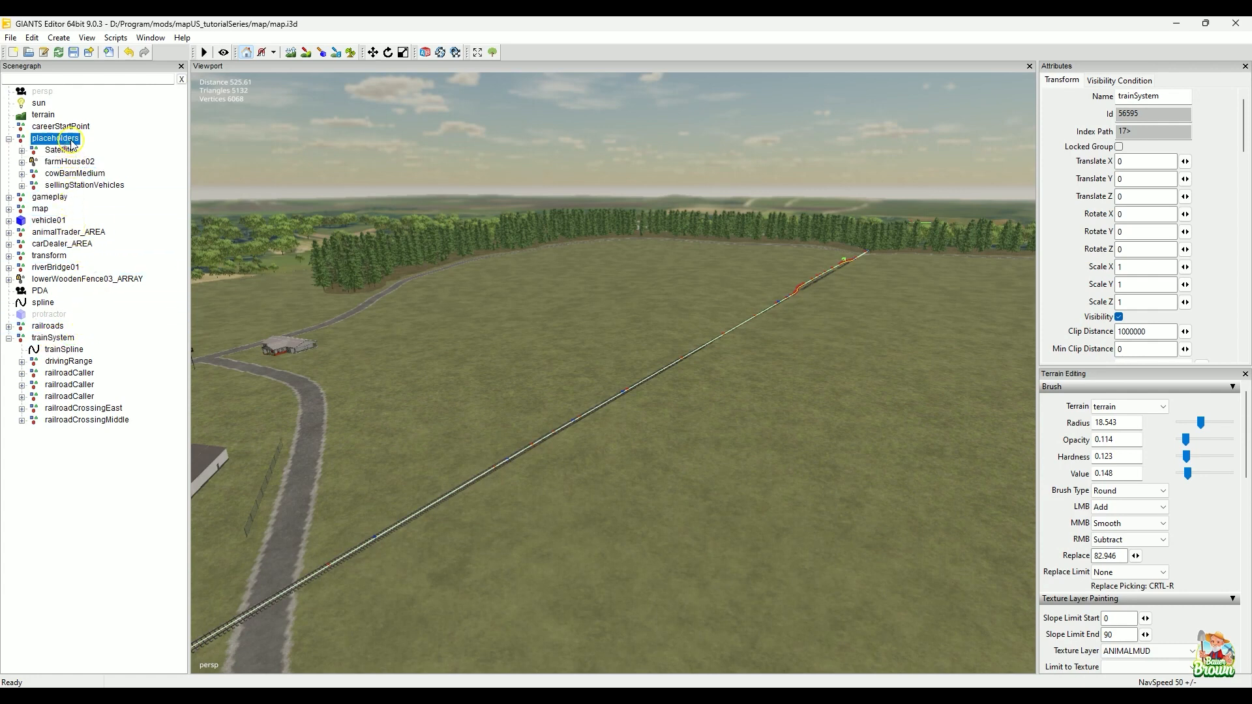
pyautogui.moveTo(72, 143); pyautogui.dragTo(70, 140)
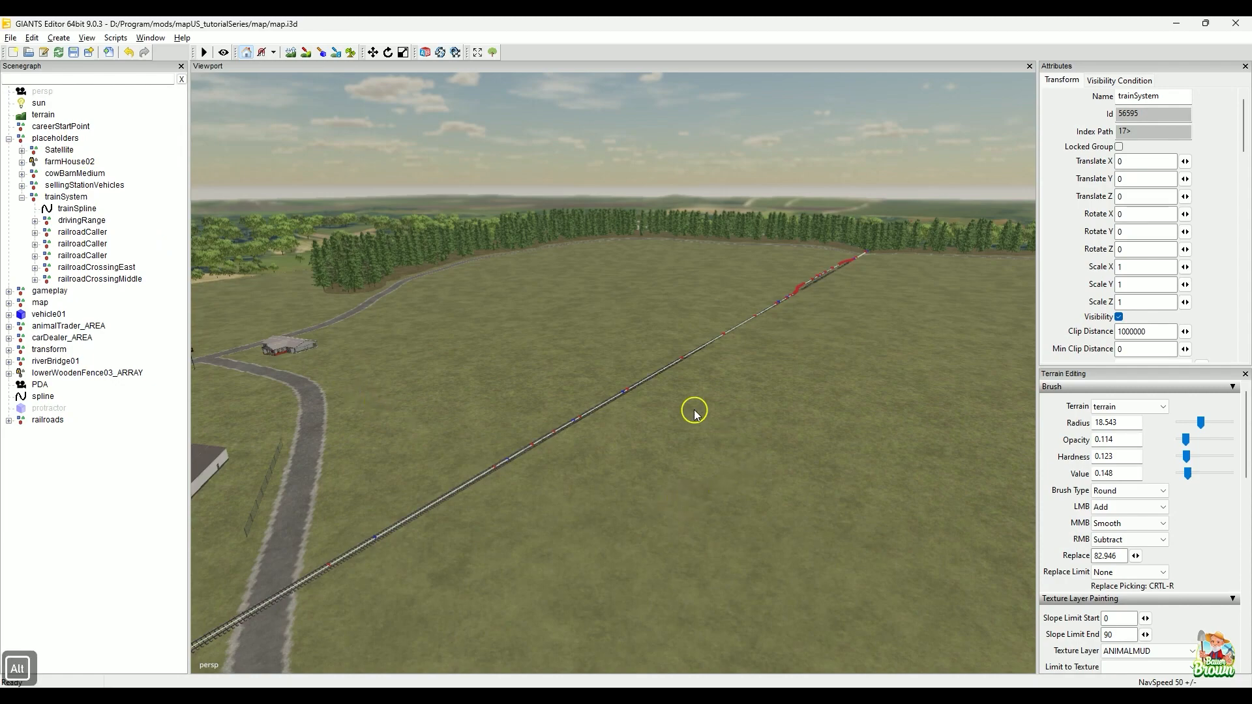
# - Inspect the railroad track and its level crossing up close, and view where the line crosses the road by the buildings
pyautogui.keyDown('alt'); pyautogui.moveTo(694, 411); pyautogui.dragTo(487, 429); pyautogui.keyUp('alt')
pyautogui.keyDown('alt'); pyautogui.moveTo(487, 429); pyautogui.dragTo(603, 408, button='middle'); pyautogui.keyUp('alt')
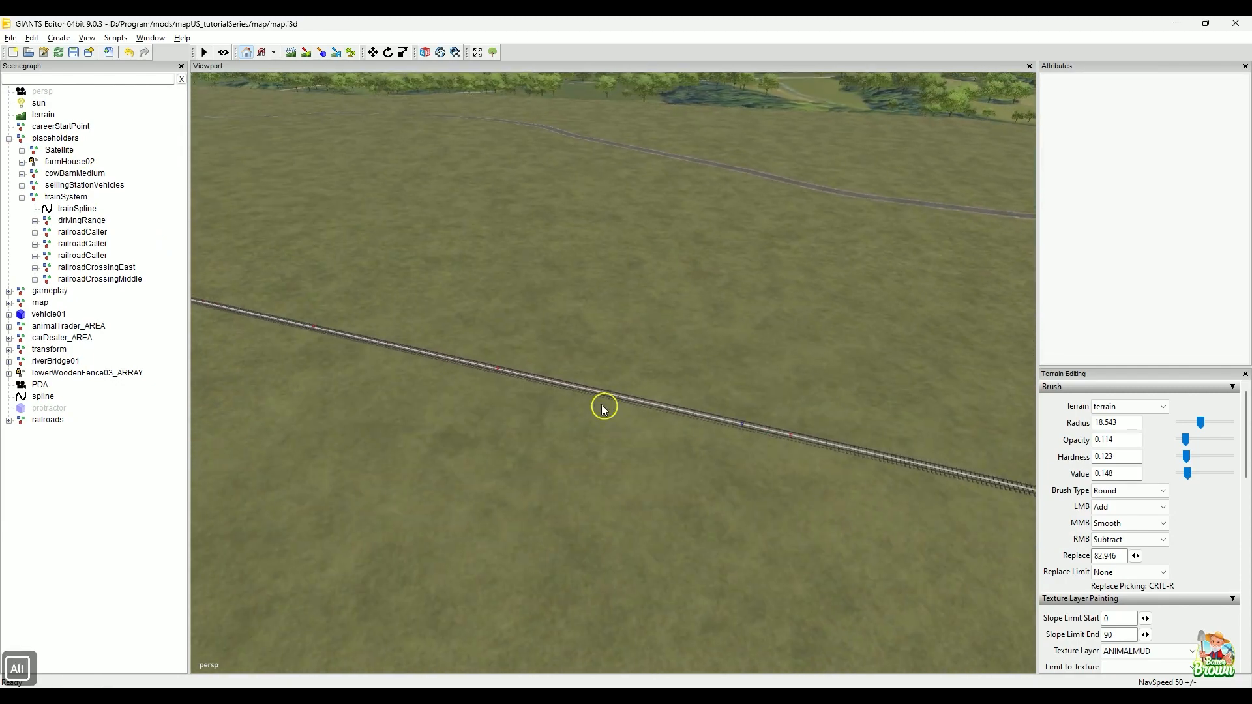
pyautogui.keyDown('alt'); pyautogui.moveTo(603, 408); pyautogui.dragTo(700, 421); pyautogui.keyUp('alt')
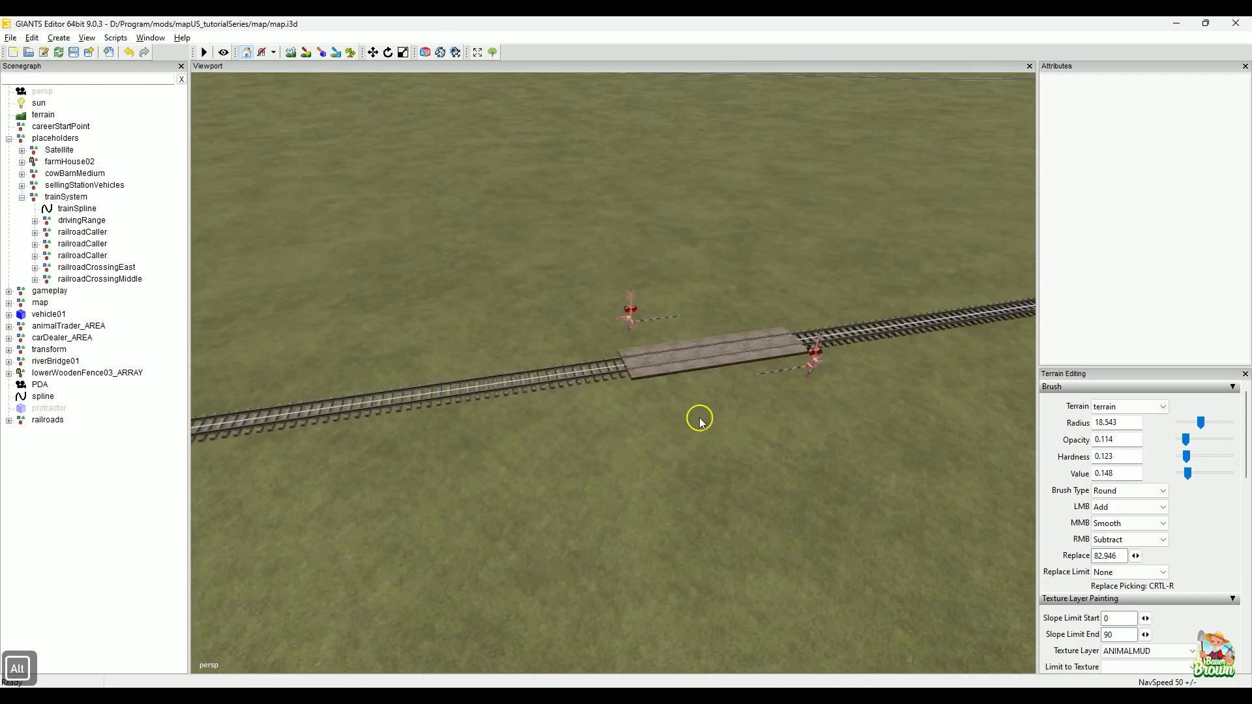
pyautogui.keyDown('alt'); pyautogui.moveTo(700, 420); pyautogui.dragTo(623, 428, button='middle'); pyautogui.keyUp('alt')
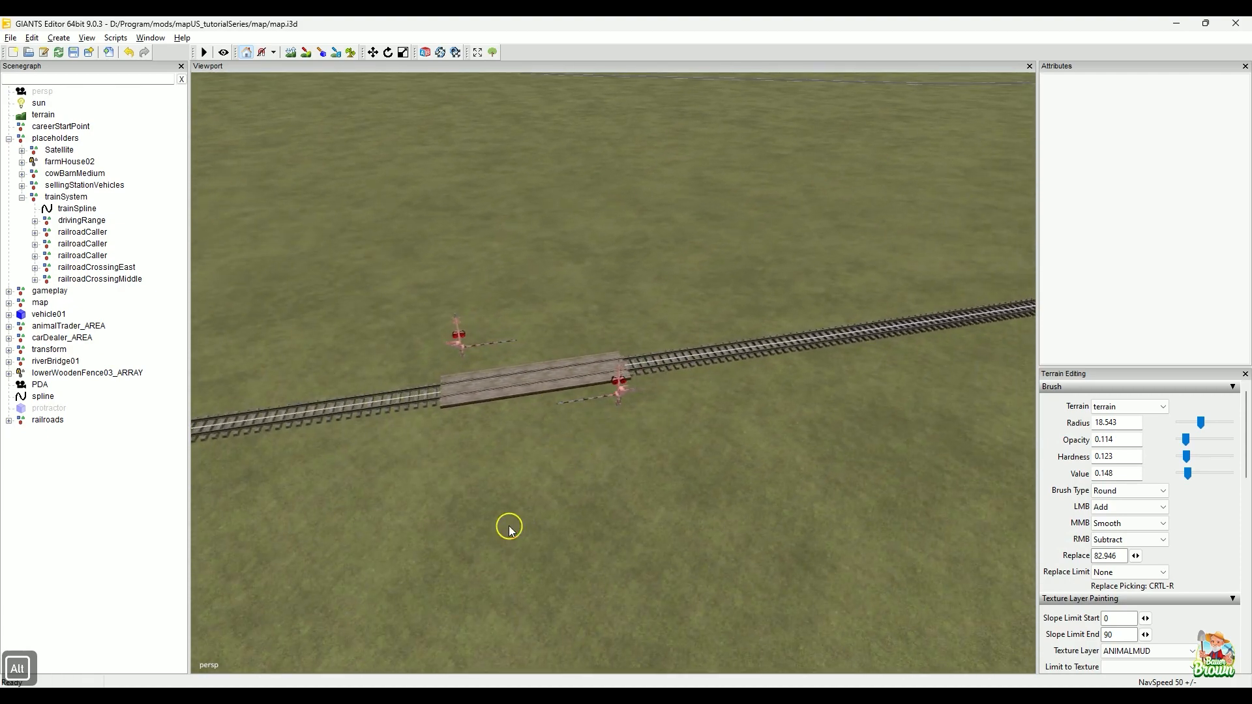
pyautogui.scroll(5, 515, 509)
pyautogui.keyDown('alt'); pyautogui.moveTo(551, 481); pyautogui.dragTo(540, 447); pyautogui.keyUp('alt')
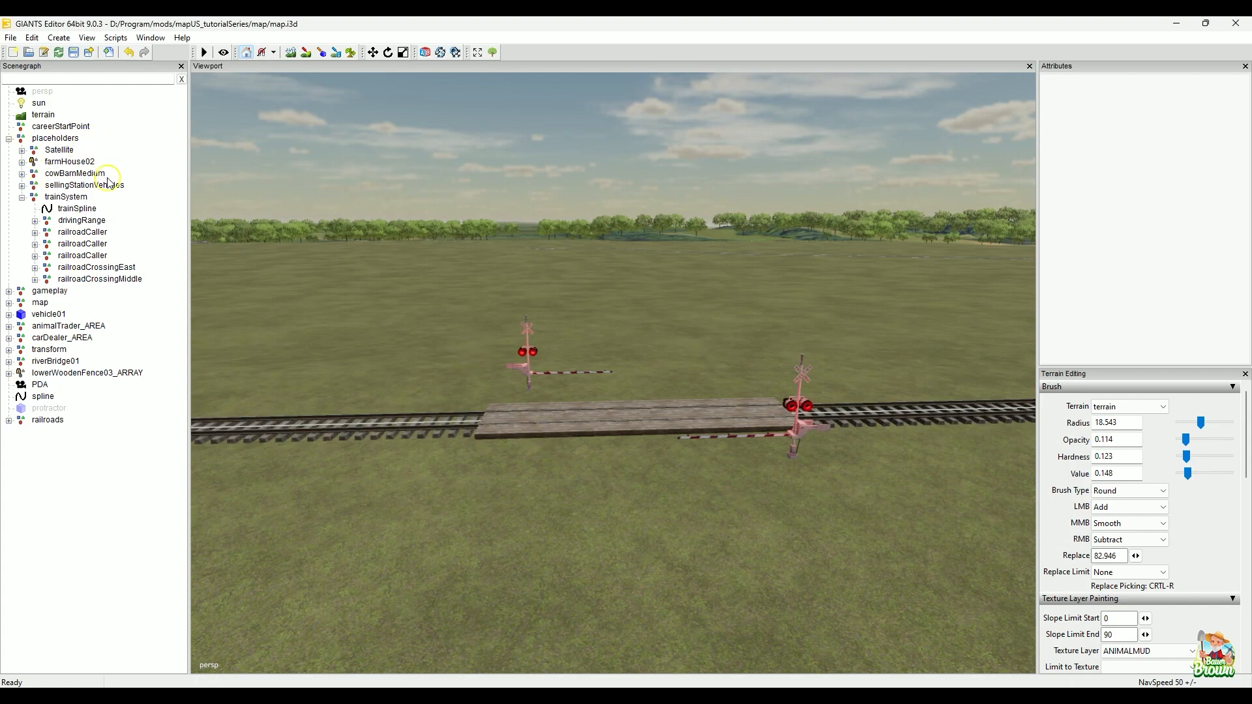
pyautogui.keyDown('alt'); pyautogui.moveTo(386, 461); pyautogui.dragTo(646, 400); pyautogui.keyUp('alt')
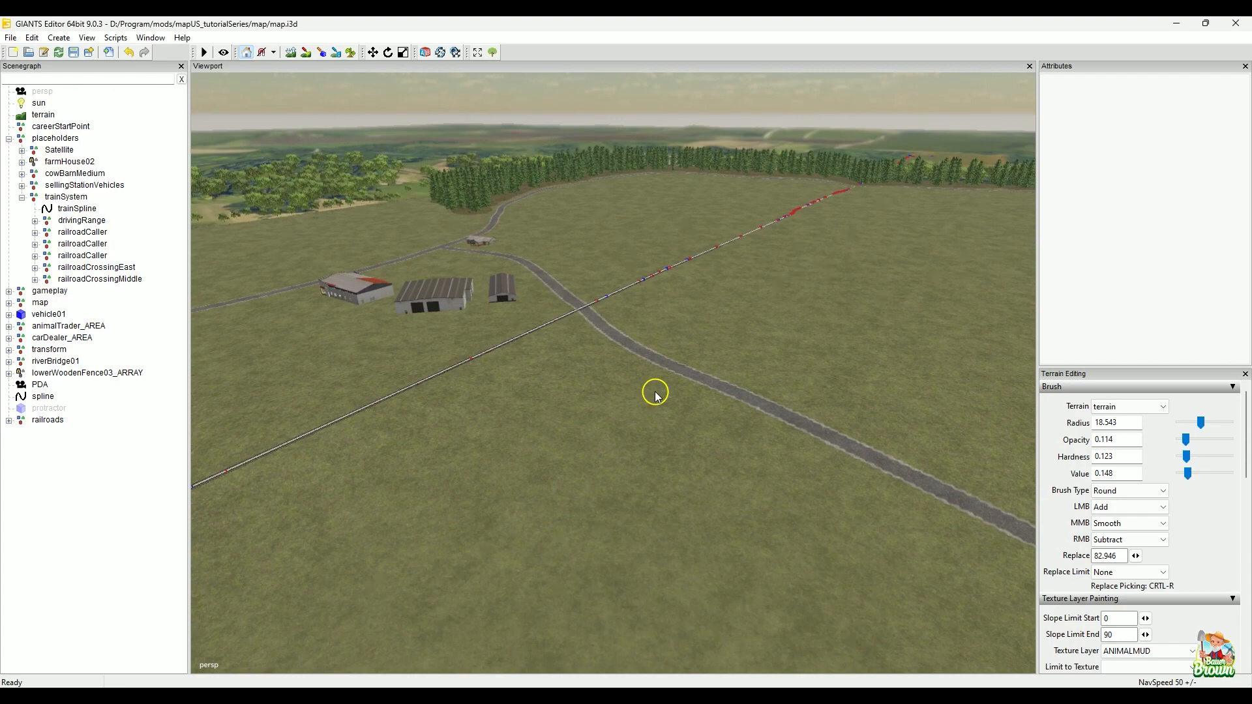
# - Switch to Notepad++ and review the train entries in the map's trainSystem.xml, placeables.xml and storeItems.xml
pyautogui.hotkey('alt', 'Tab')
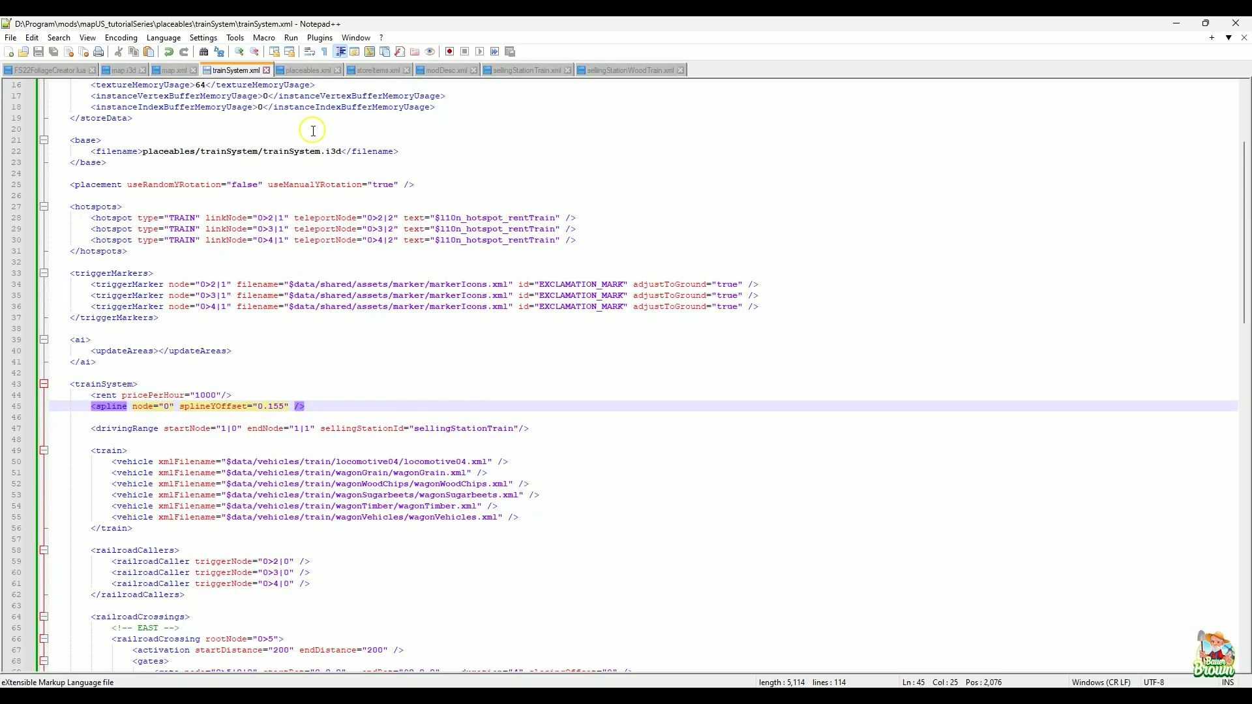
pyautogui.scroll(-2, 438, 354)
pyautogui.scroll(-2, 438, 354)
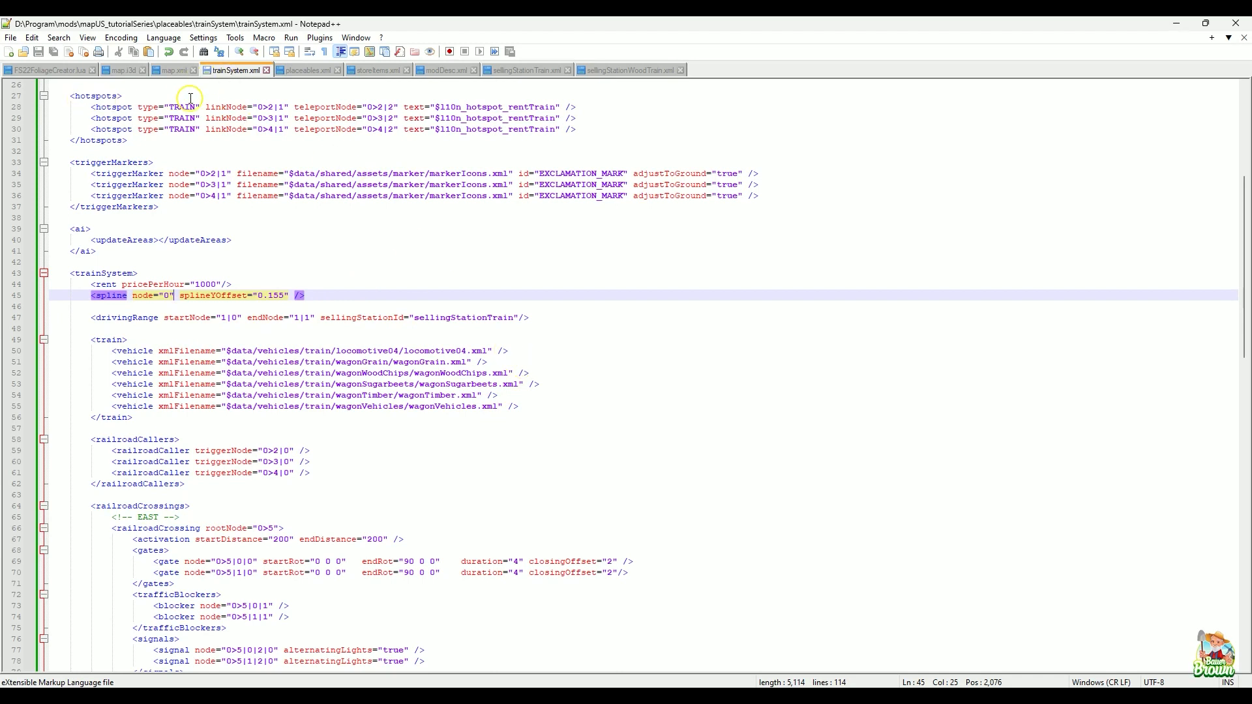
pyautogui.click(308, 70)
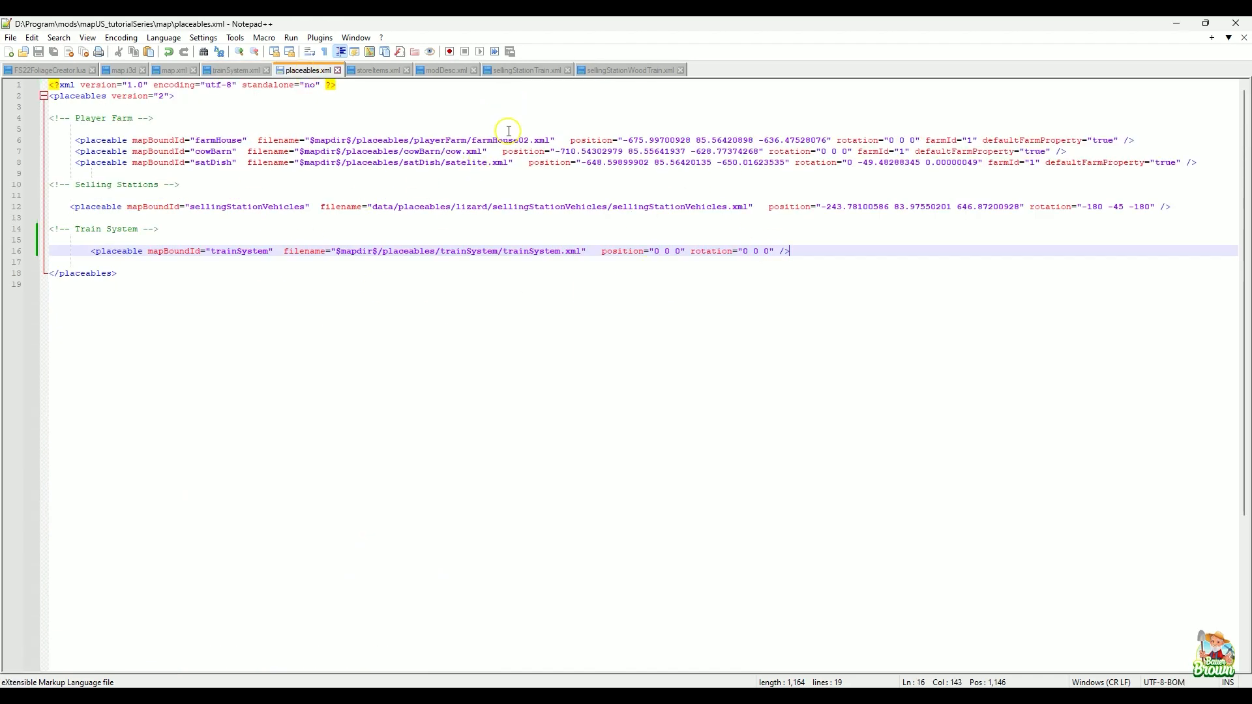
pyautogui.click(369, 70)
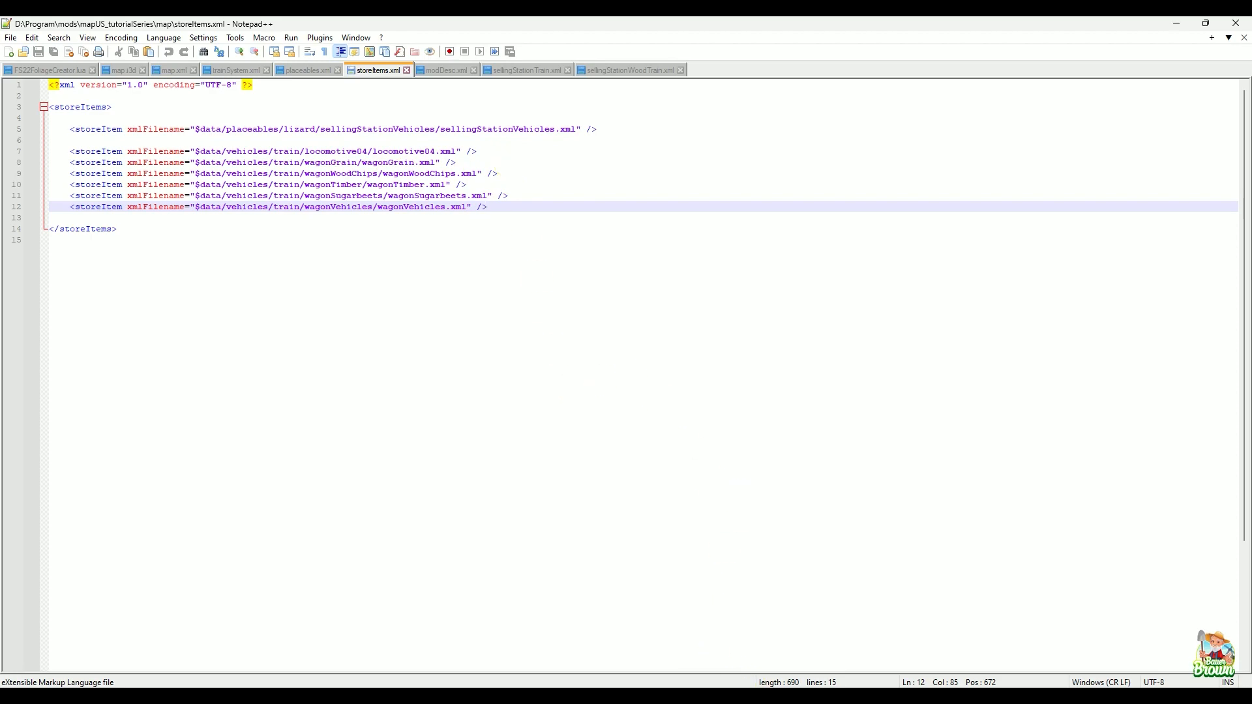
# - Switch to File Explorer and open the base game's storeItems.xml from Farming Simulator 22's data/maps/mapUS folder
pyautogui.click(447, 594)
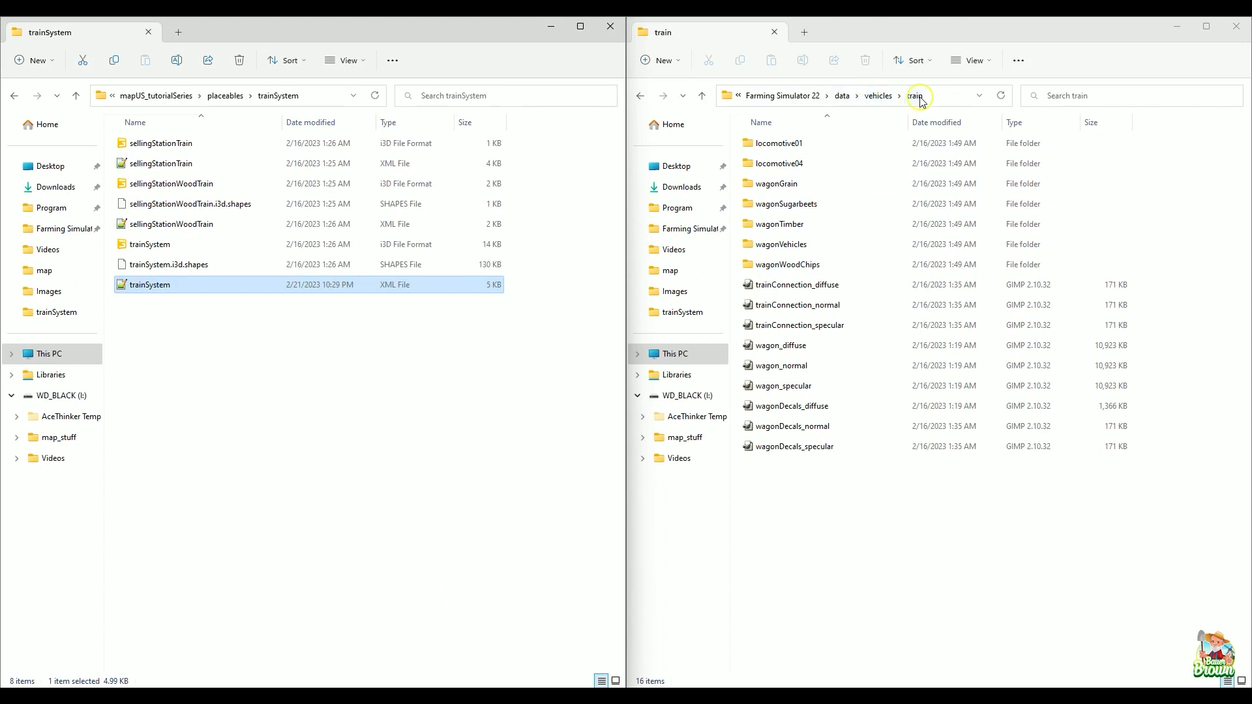
pyautogui.click(842, 96)
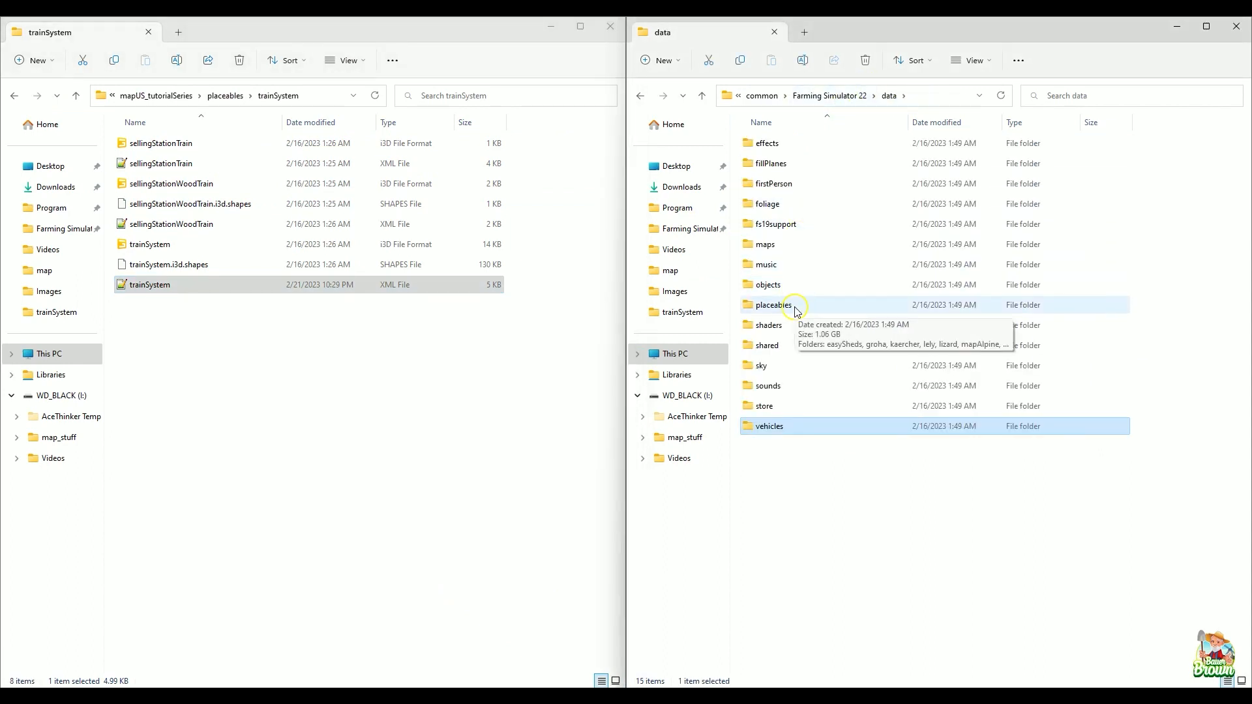
pyautogui.doubleClick(813, 245)
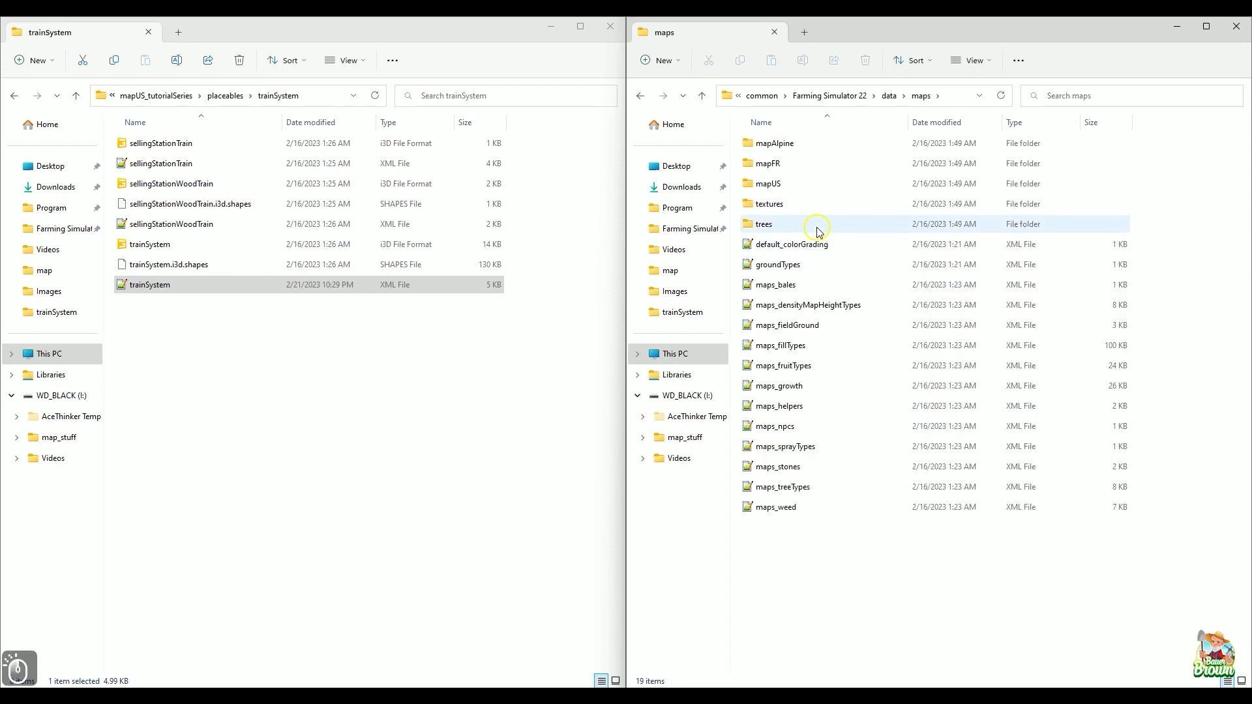
pyautogui.doubleClick(823, 185)
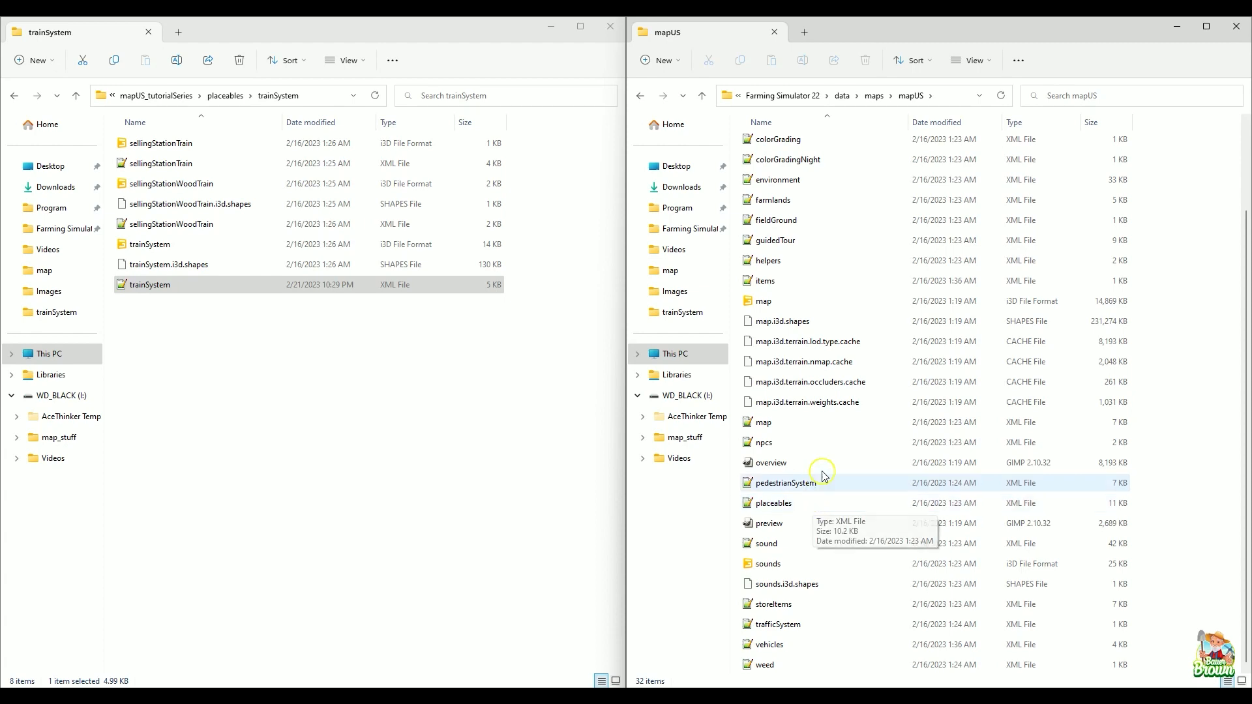
pyautogui.doubleClick(829, 606)
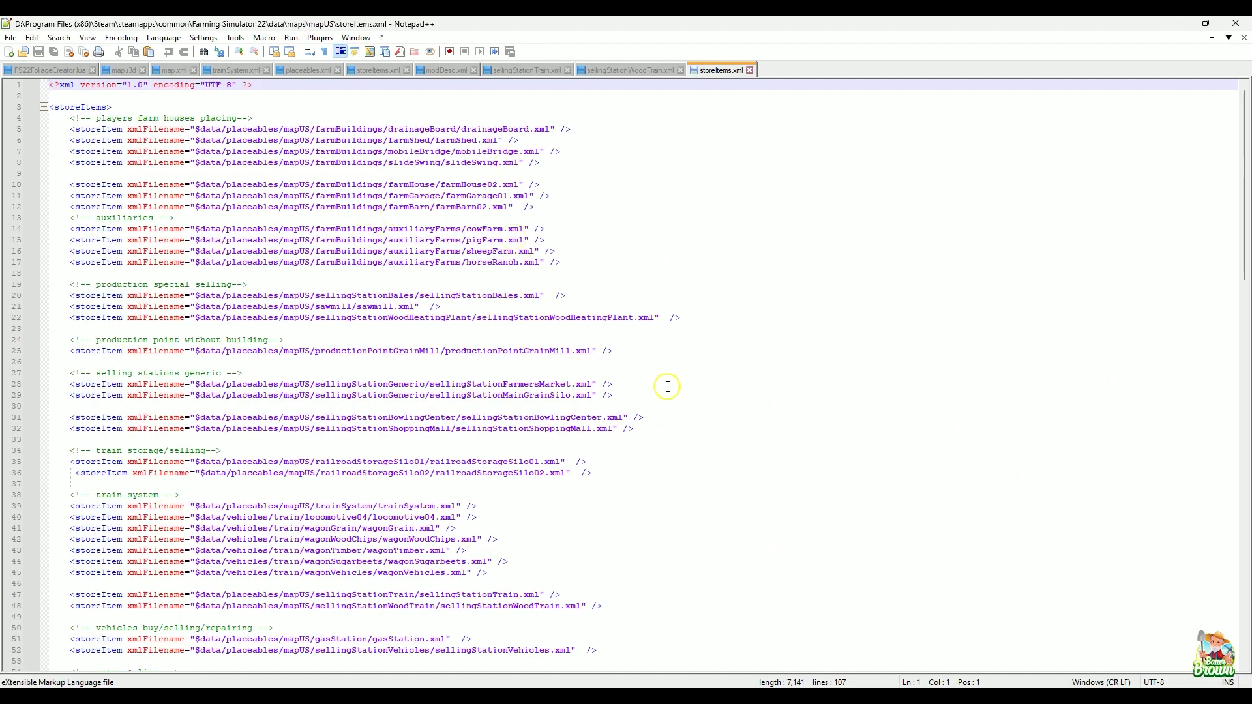
# - Examine the train system block with the locomotive and wagon store items in the base game's storeItems.xml
pyautogui.scroll(-3, 668, 386)
pyautogui.click(441, 429)
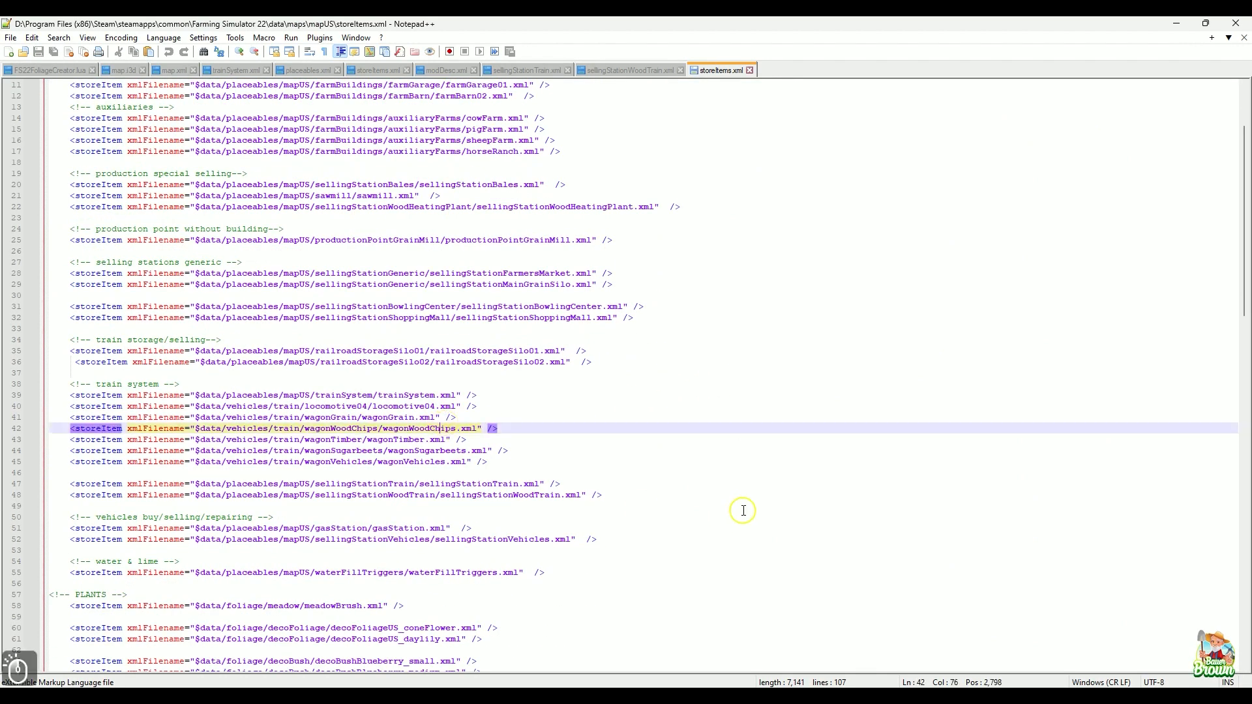
pyautogui.click(275, 681)
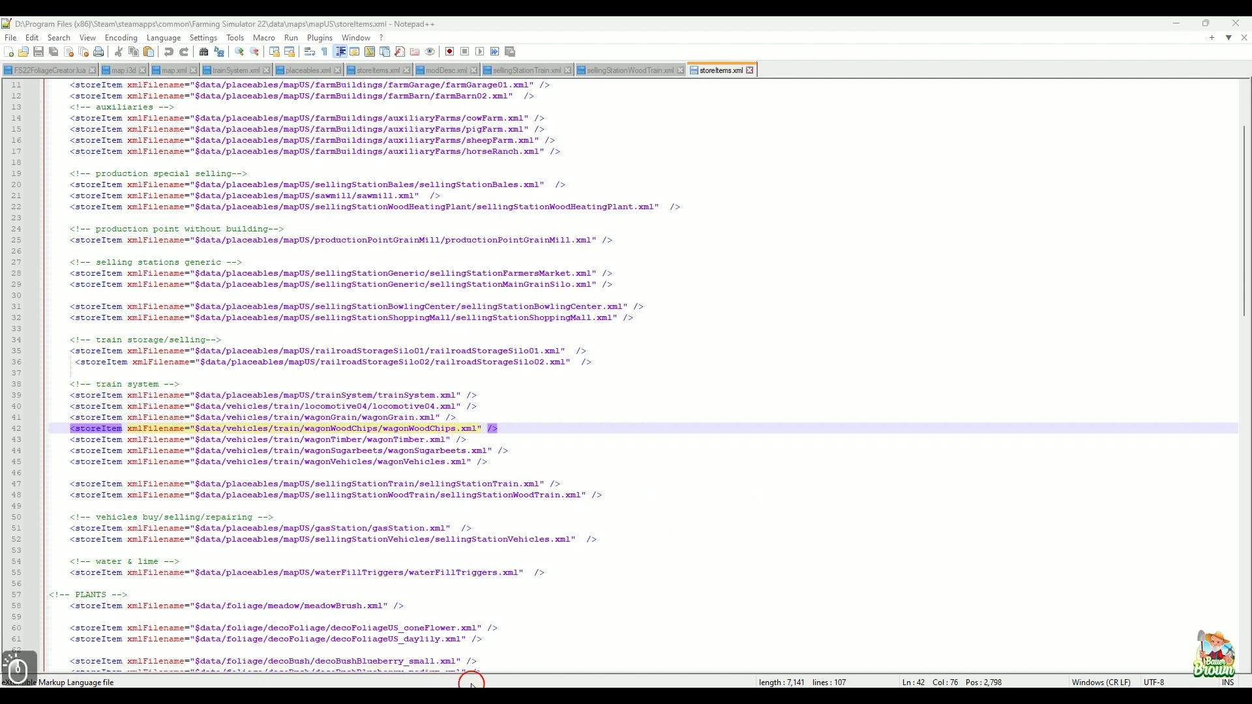
pyautogui.moveTo(52, 374)
pyautogui.mouseDown()
pyautogui.moveTo(573, 416)
pyautogui.moveTo(580, 478)
pyautogui.mouseUp()
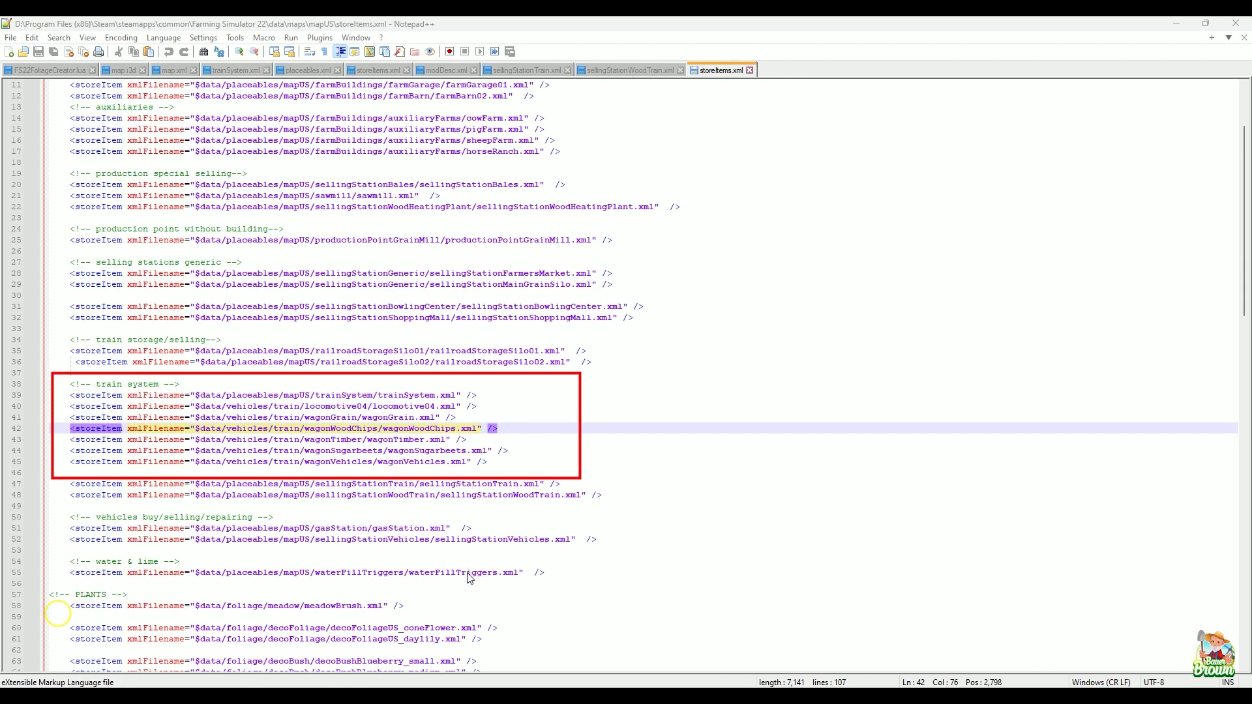
pyautogui.click(481, 619)
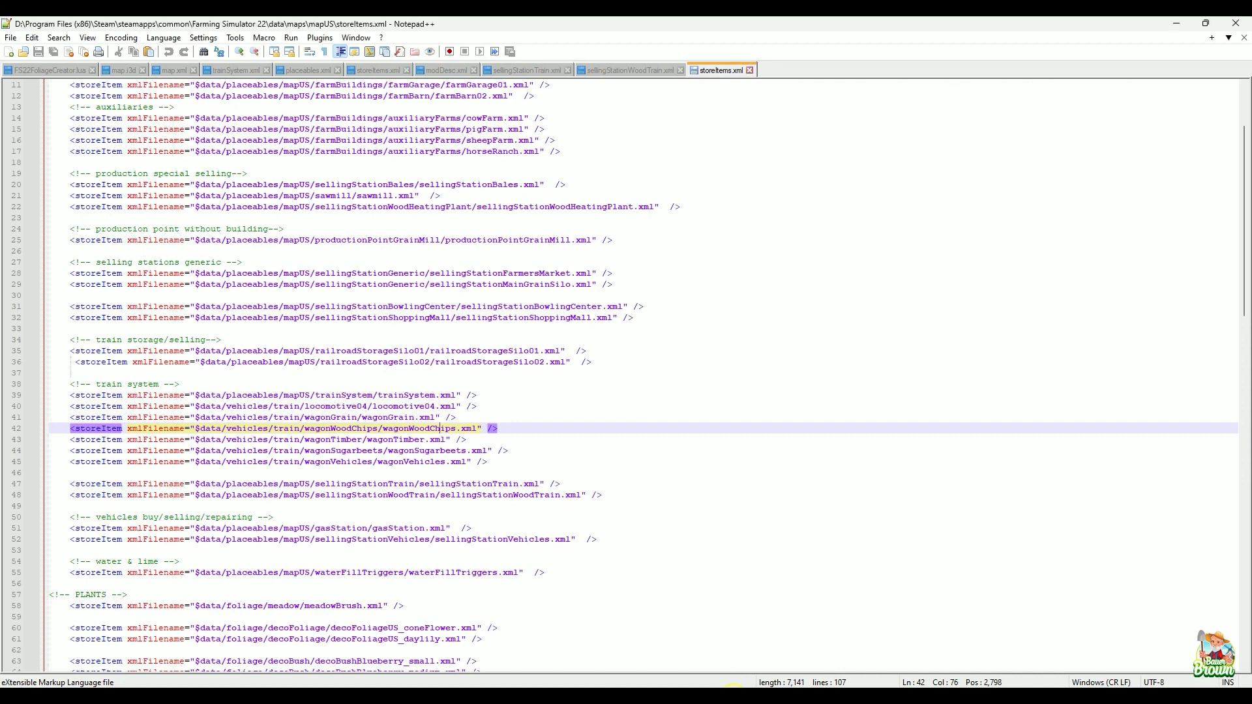
# - Open the base game's placeables.xml from the mapUS folder and look through its trainSystem and train silo entries
pyautogui.moveTo(604, 688)
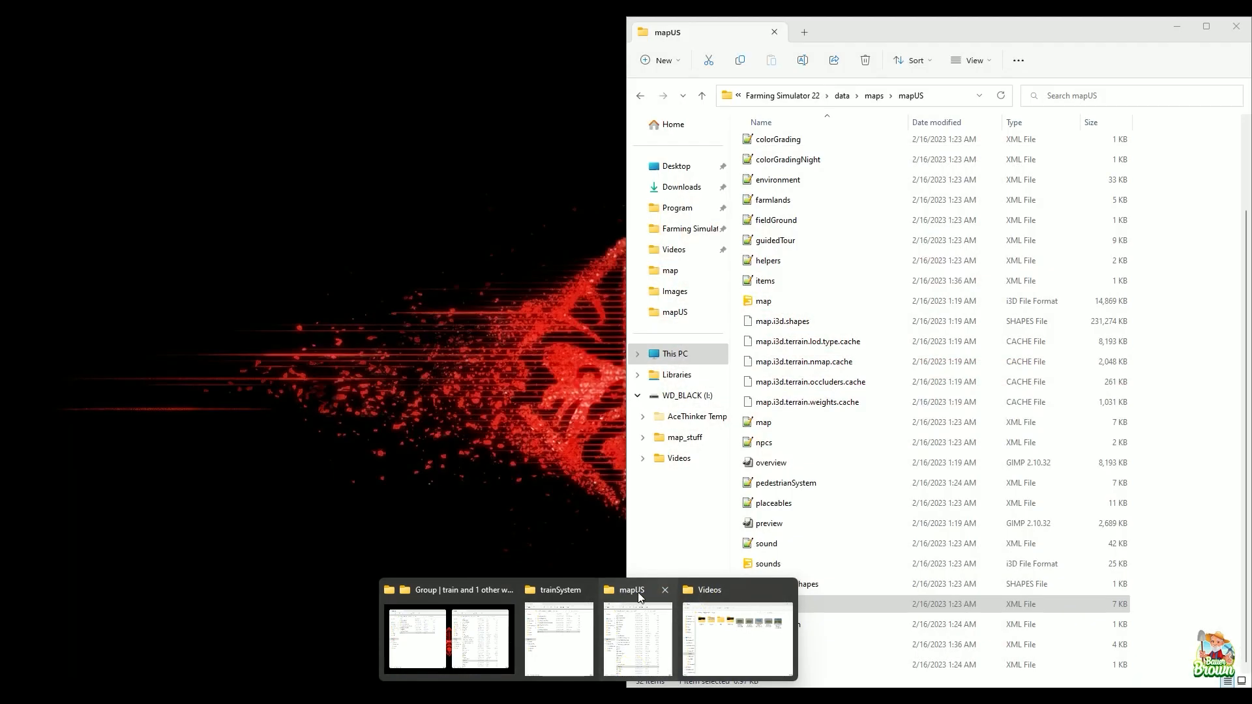
pyautogui.click(636, 592)
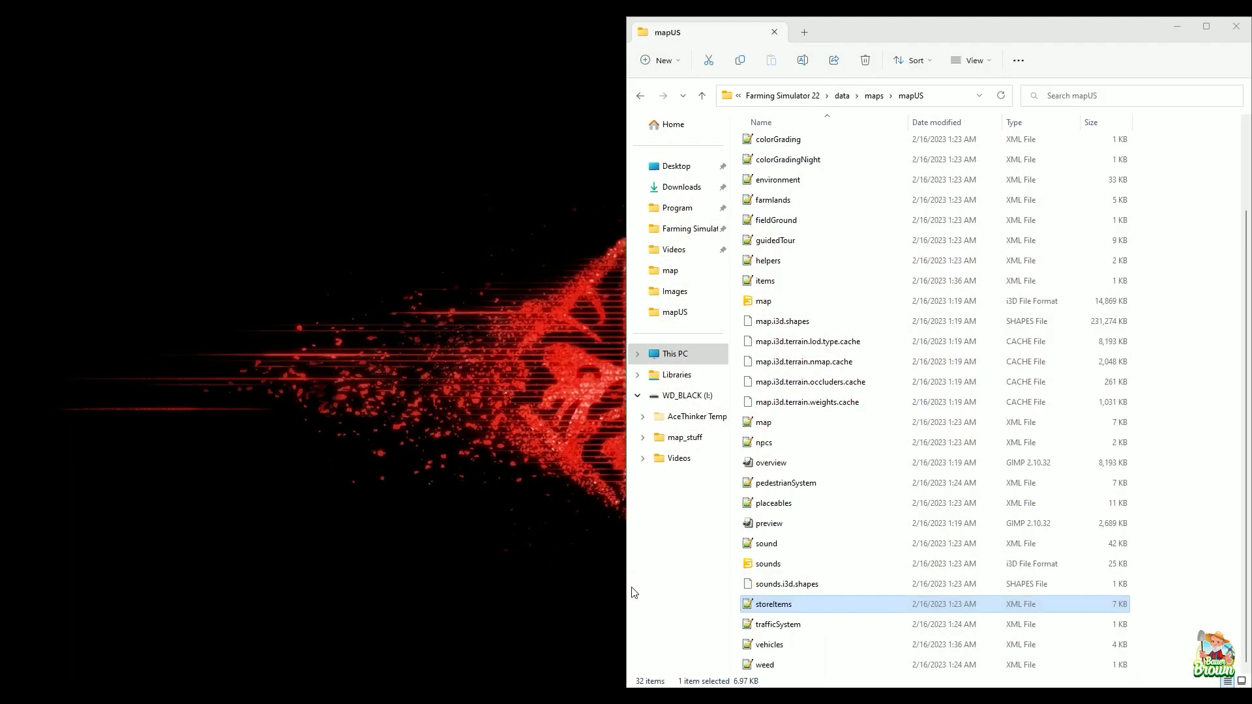
pyautogui.doubleClick(791, 508)
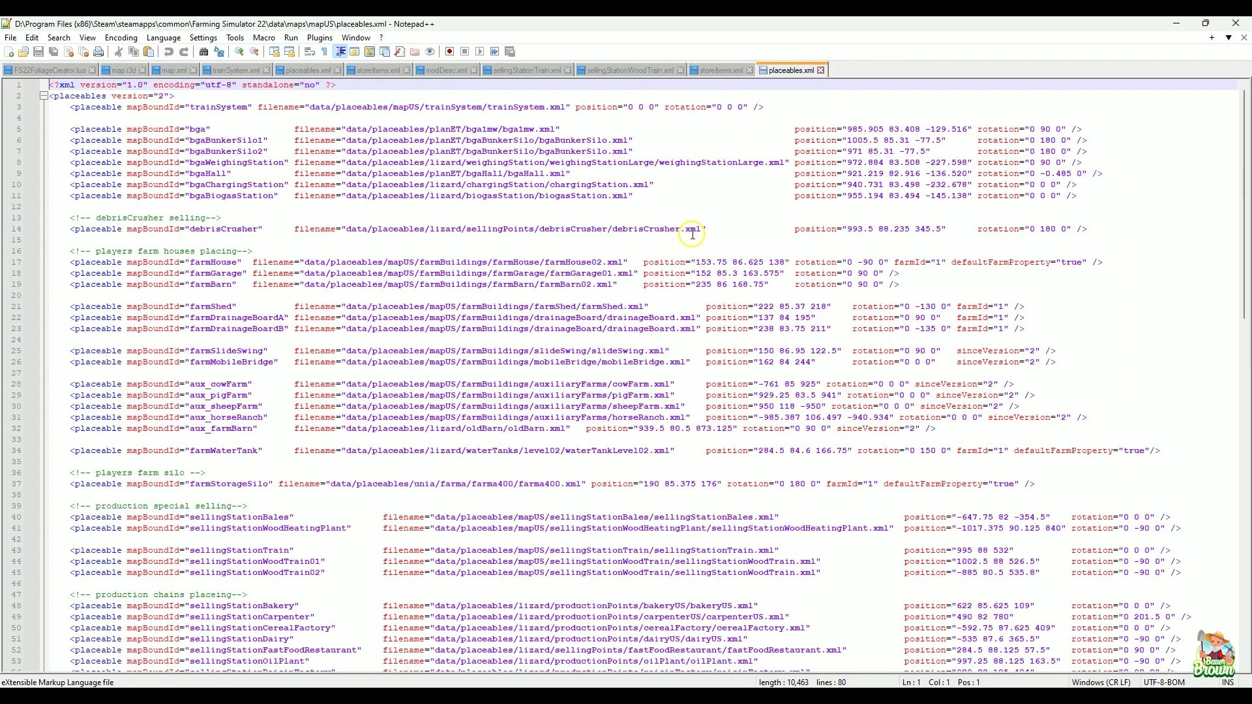
pyautogui.scroll(-3, 744, 388)
pyautogui.scroll(3, 741, 403)
pyautogui.scroll(-2, 242, 439)
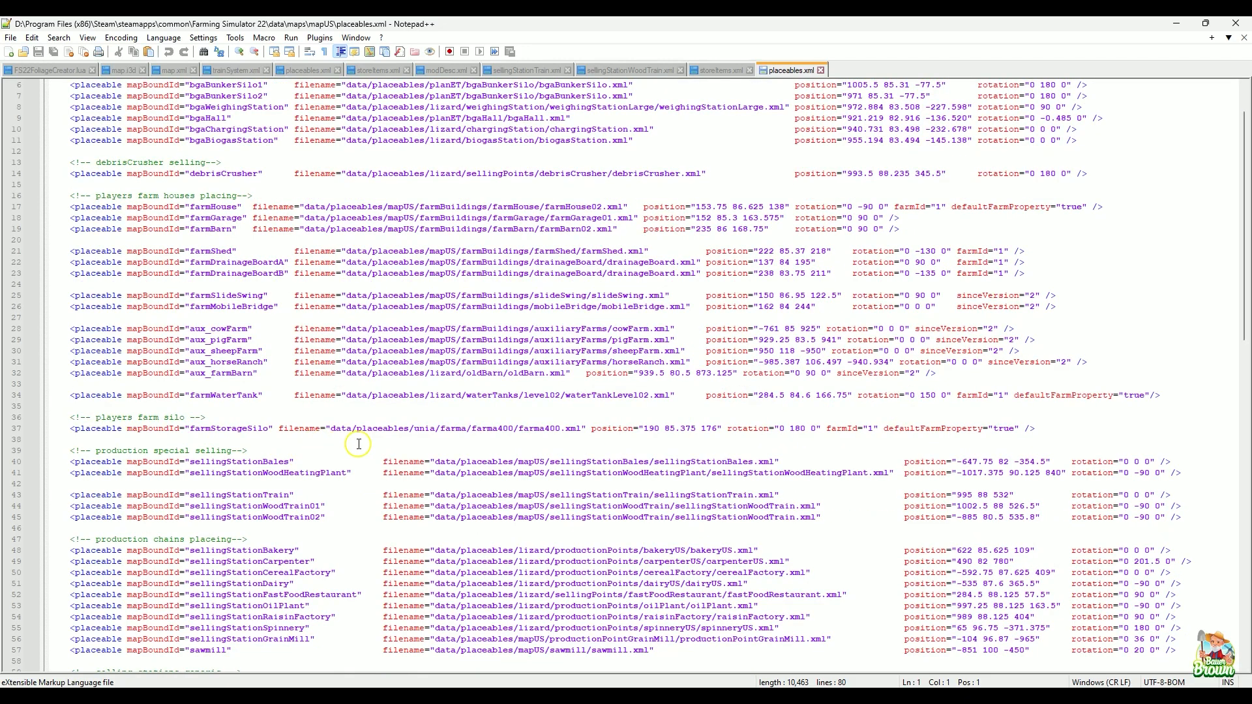
pyautogui.scroll(2, 358, 444)
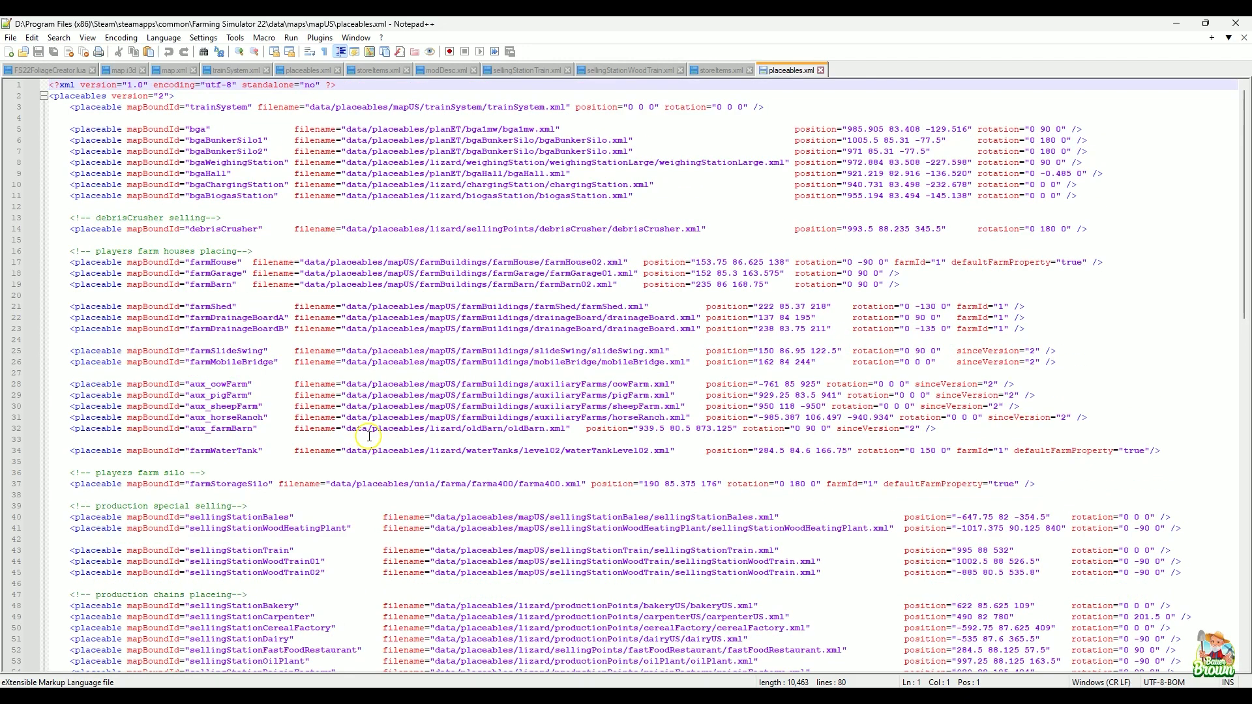
pyautogui.scroll(-7, 369, 436)
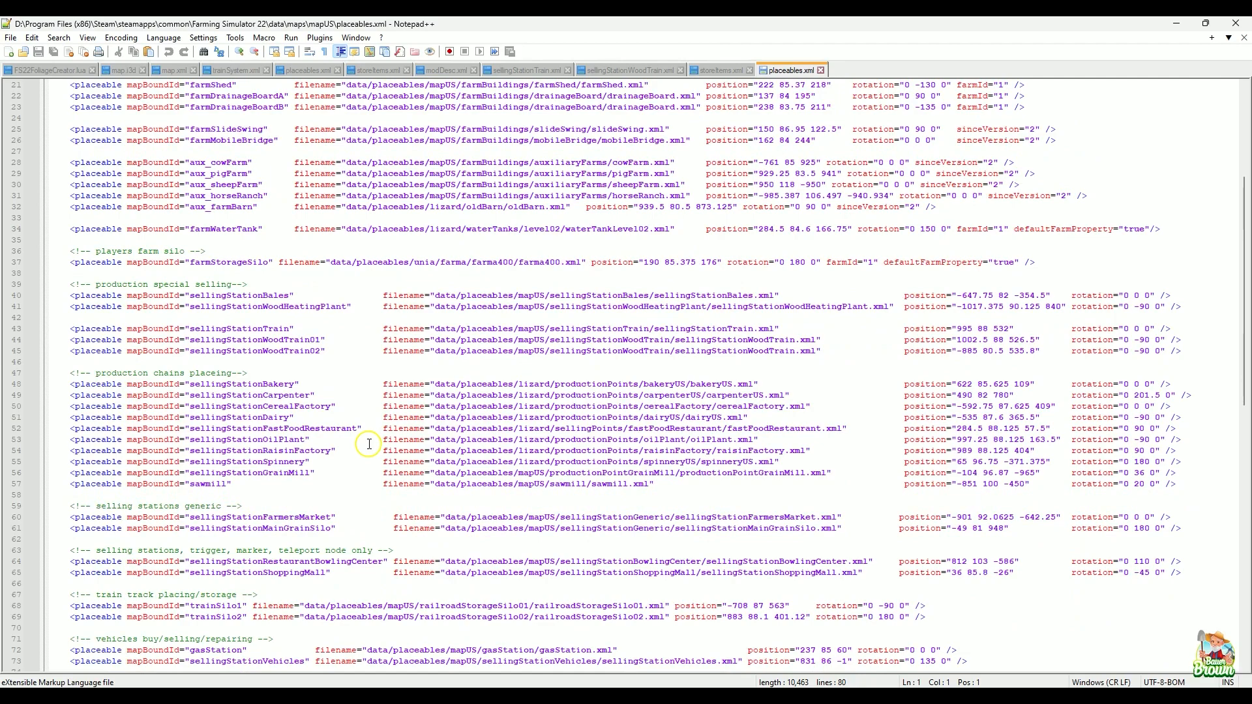
pyautogui.scroll(-3, 369, 444)
pyautogui.click(609, 495)
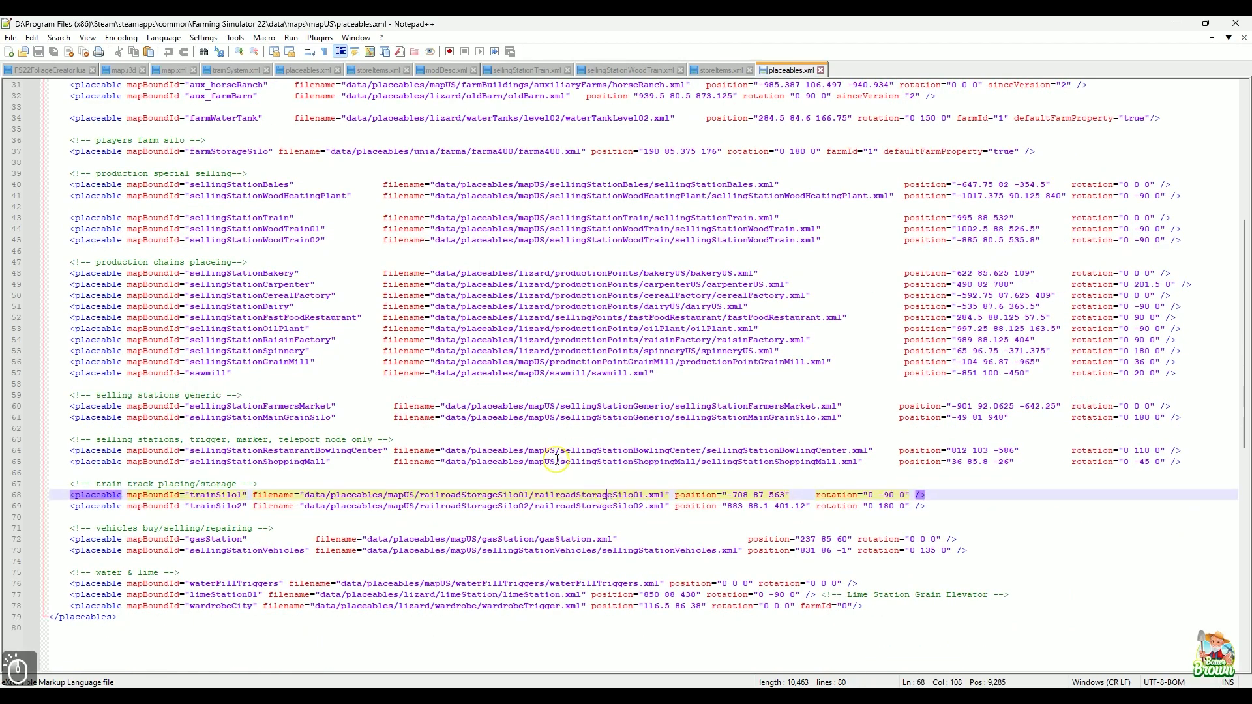
pyautogui.scroll(10, 553, 456)
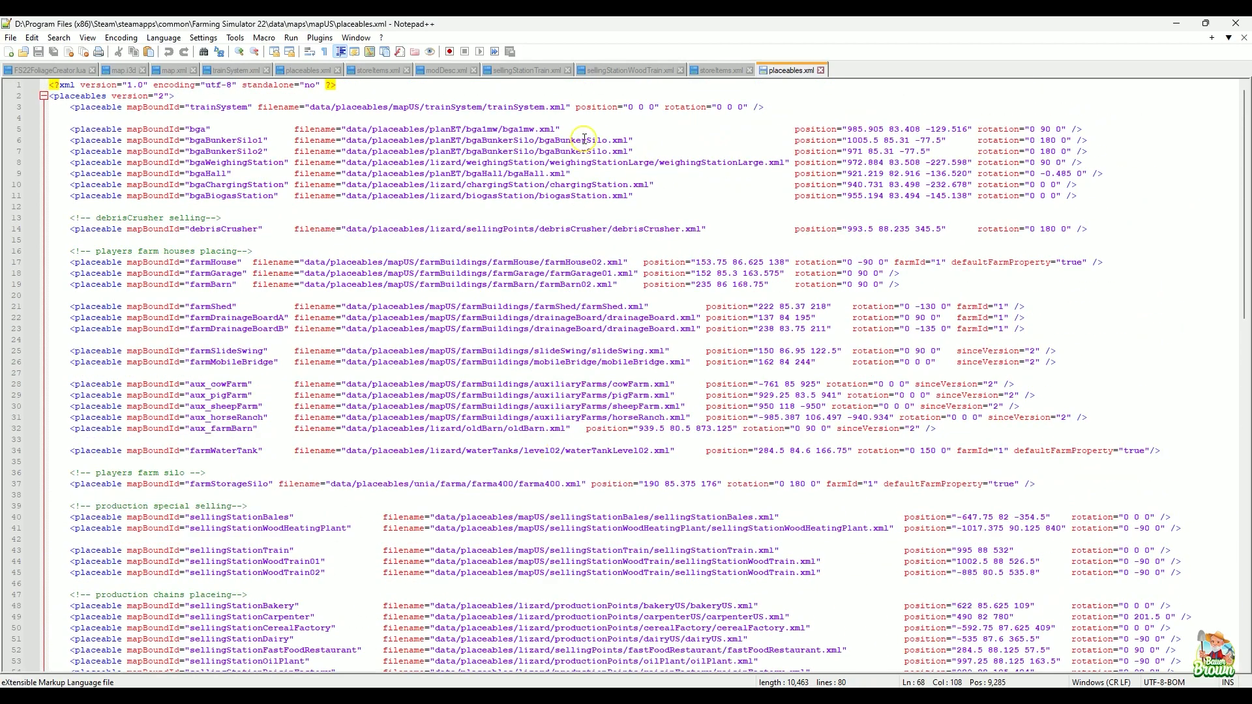
# - Examine the sellingStationTrain and sellingStationWoodTrain entries in the base game's placeables.xml
pyautogui.click(619, 97)
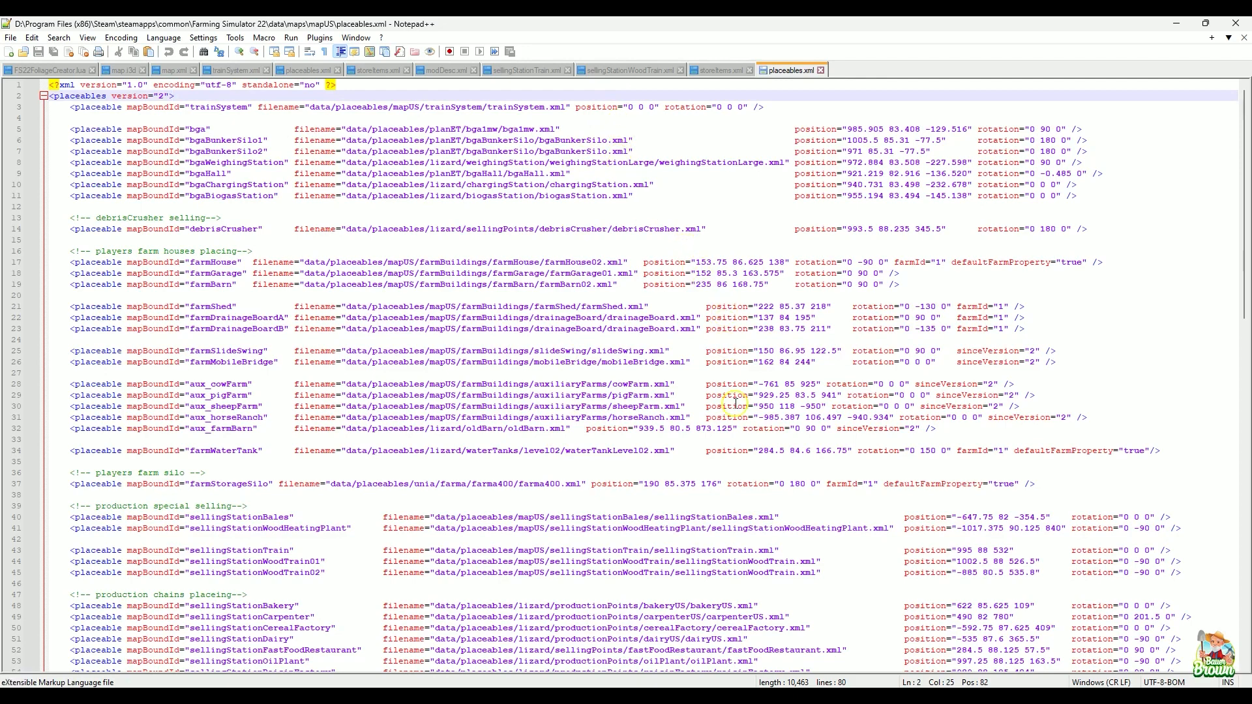
pyautogui.scroll(-3, 735, 403)
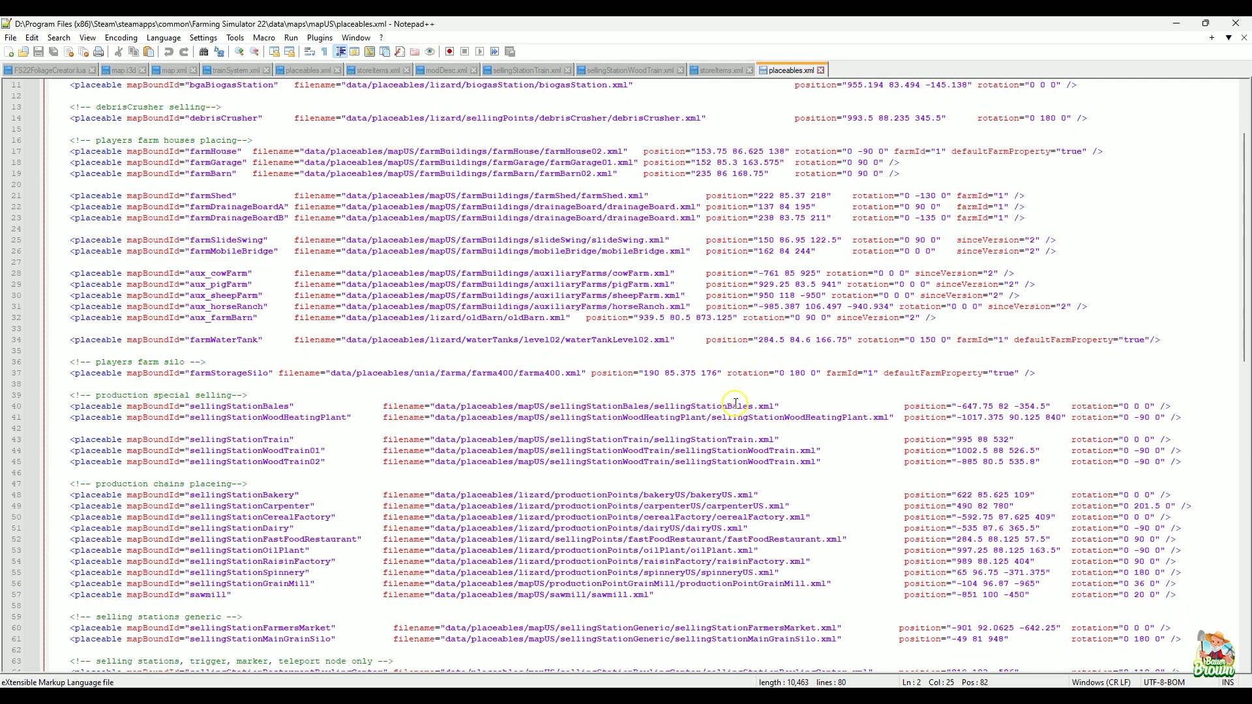
pyautogui.click(695, 441)
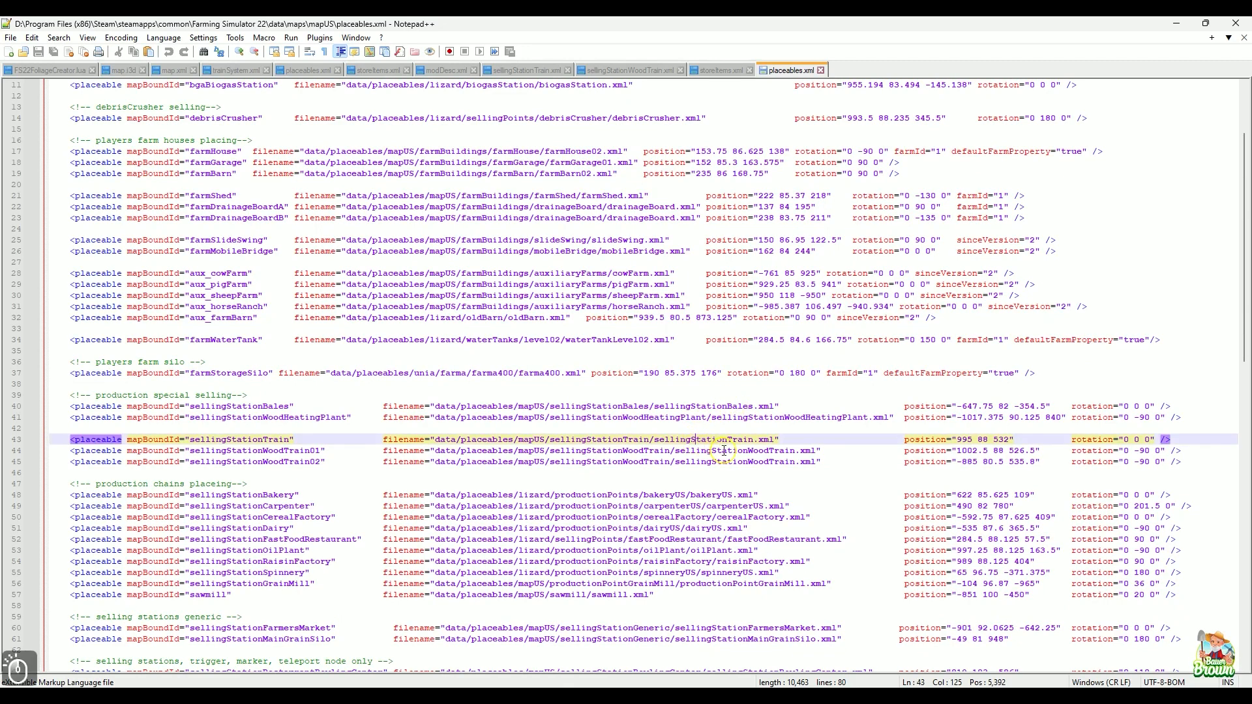
pyautogui.click(741, 451)
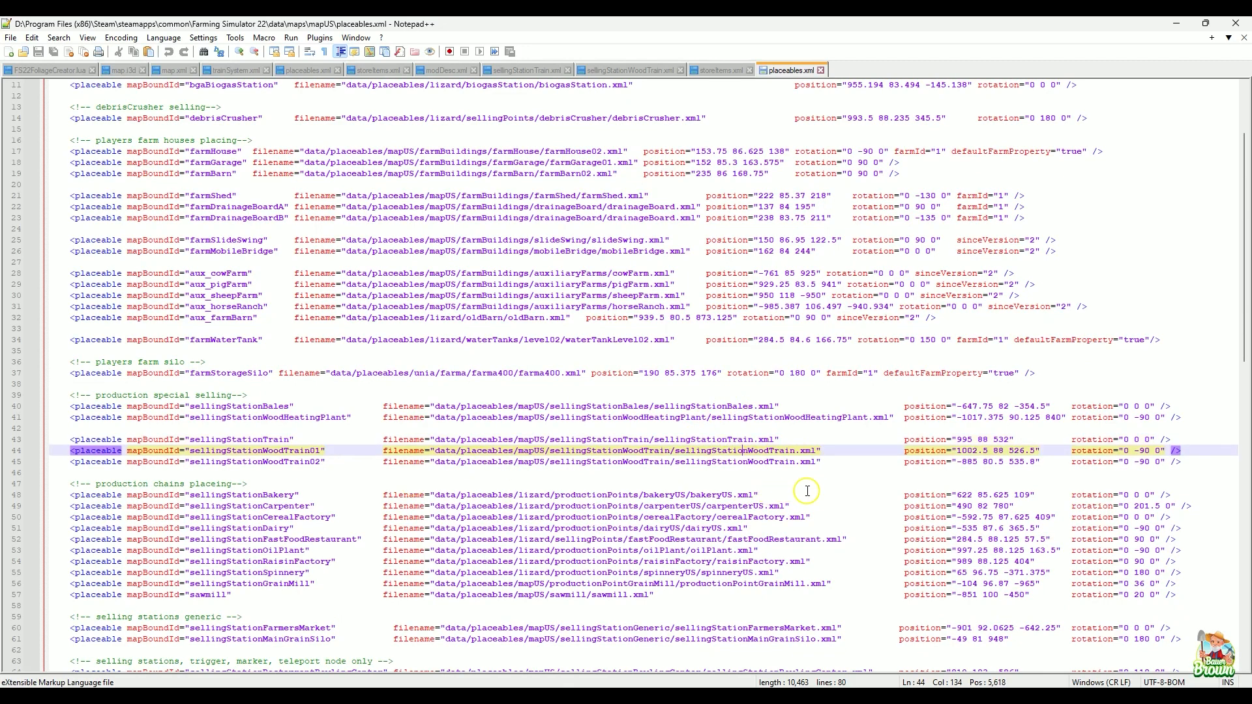
pyautogui.scroll(-3, 673, 529)
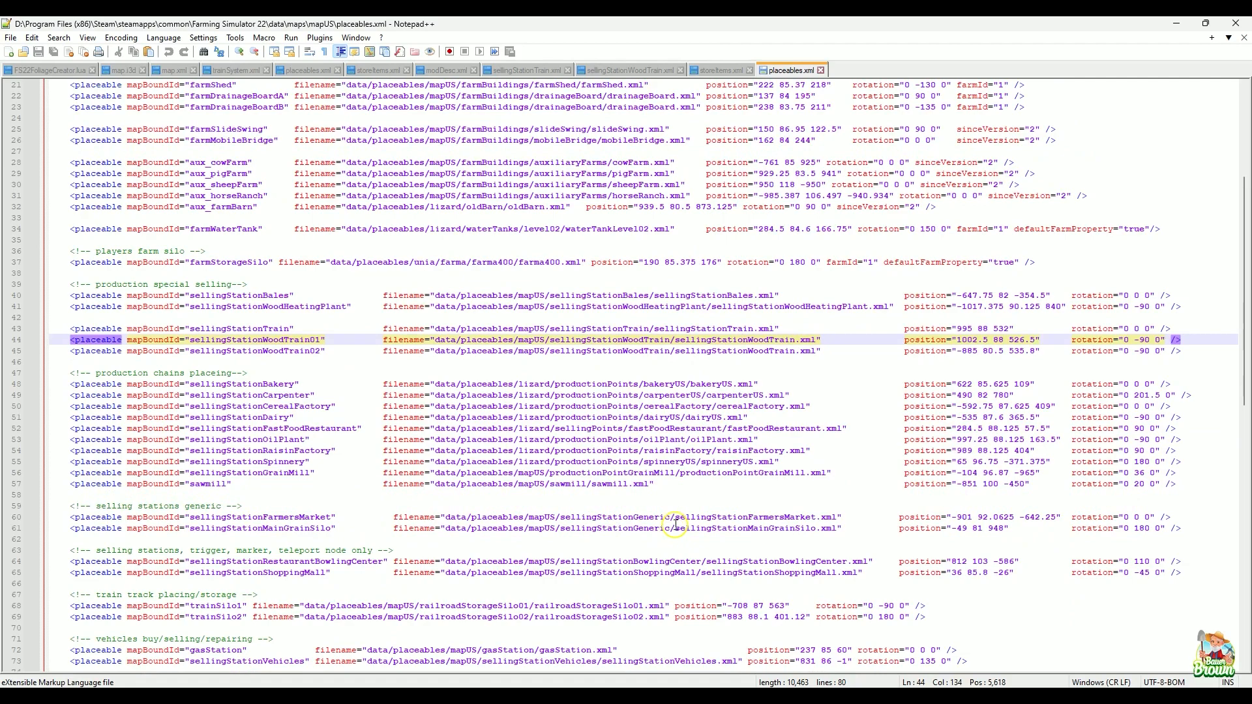
# - Look through the remaining entries of the base game's placeables.xml, including its trainSilo and trainSystem lines
pyautogui.scroll(-3, 679, 521)
pyautogui.scroll(9, 680, 521)
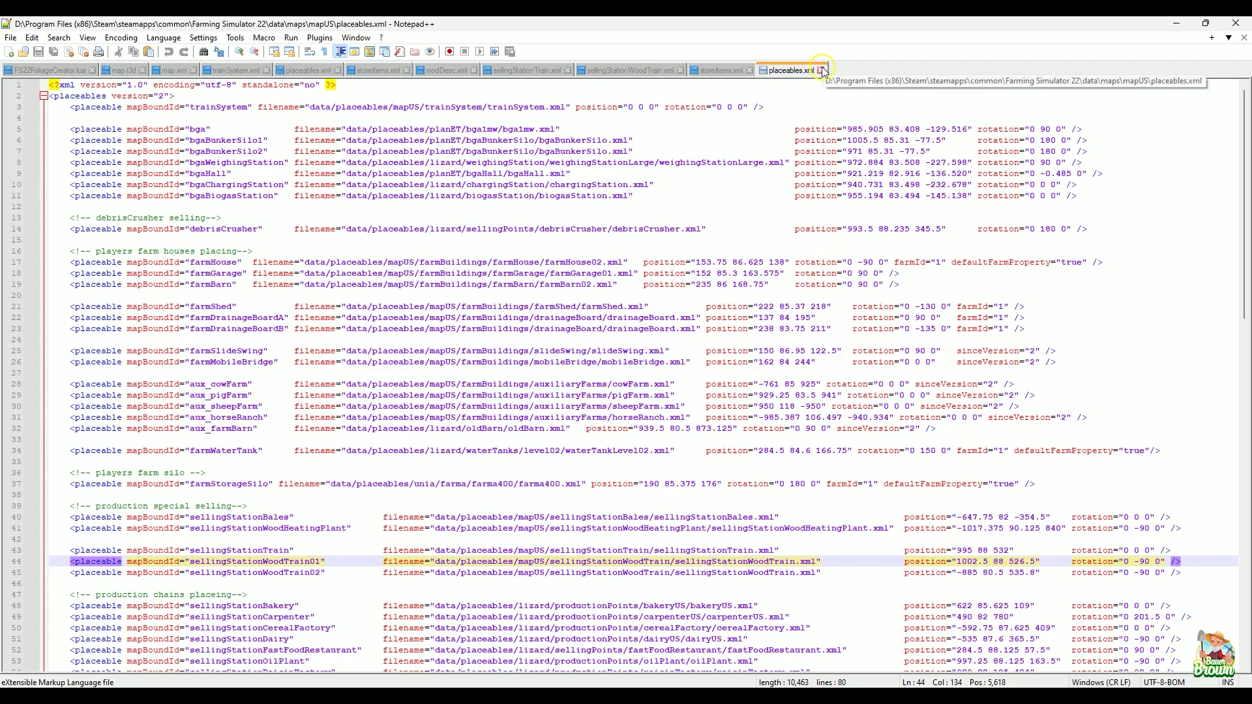
pyautogui.click(646, 72)
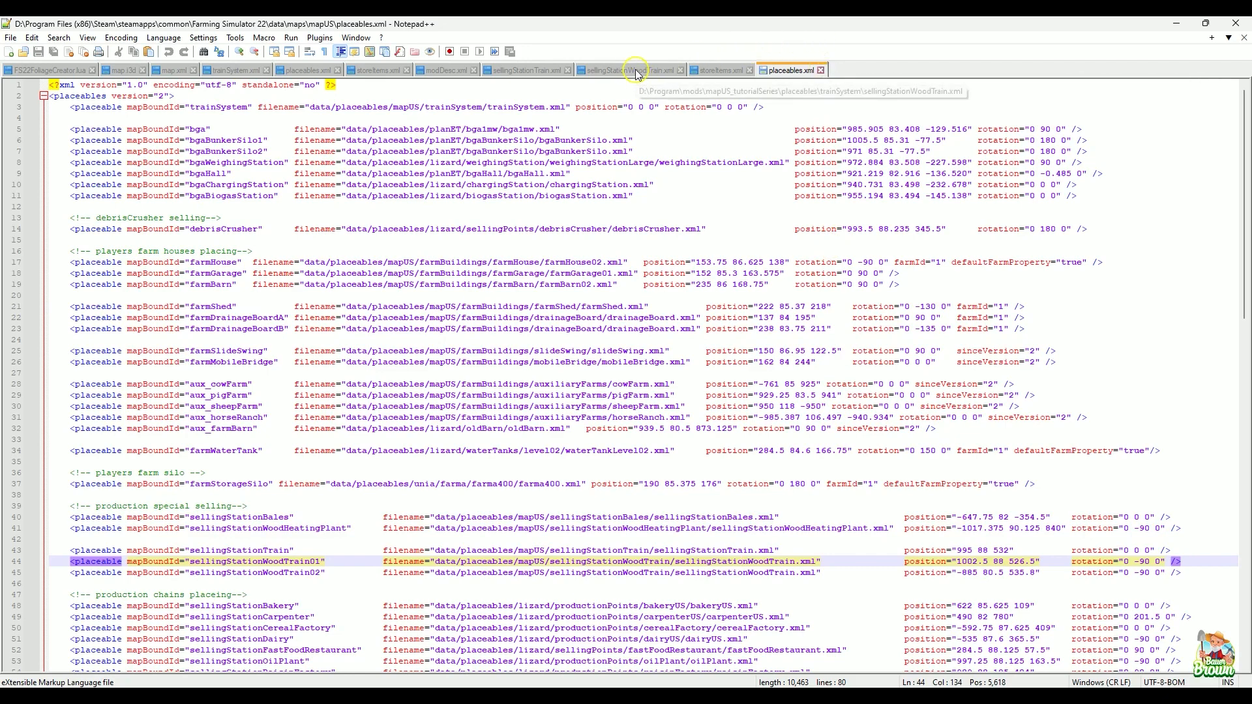
# - Switch to GIANTS Editor, hide the trainSpline under trainSystem, and save the map
pyautogui.keyDown('alt'); pyautogui.moveTo(459, 383); pyautogui.dragTo(556, 447, button='middle'); pyautogui.keyUp('alt')
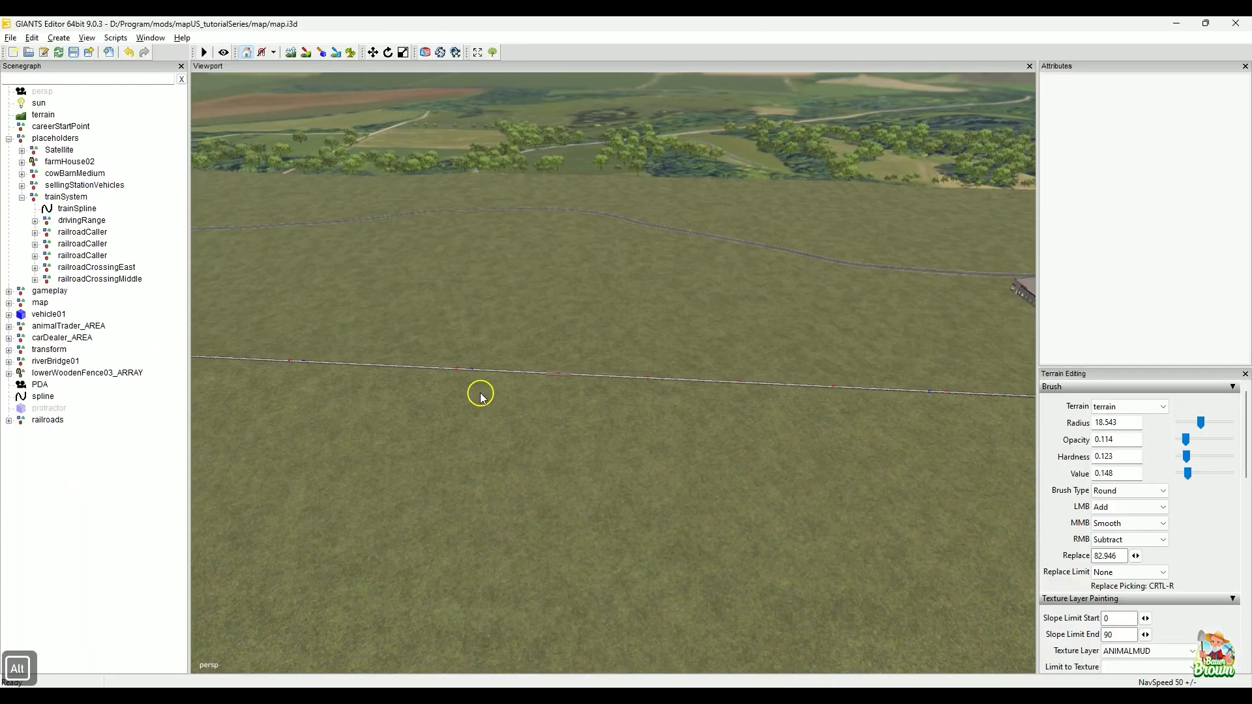
pyautogui.keyDown('alt'); pyautogui.moveTo(556, 448); pyautogui.dragTo(578, 492); pyautogui.keyUp('alt')
pyautogui.keyDown('alt'); pyautogui.moveTo(579, 491); pyautogui.dragTo(633, 475, button='right'); pyautogui.keyUp('alt')
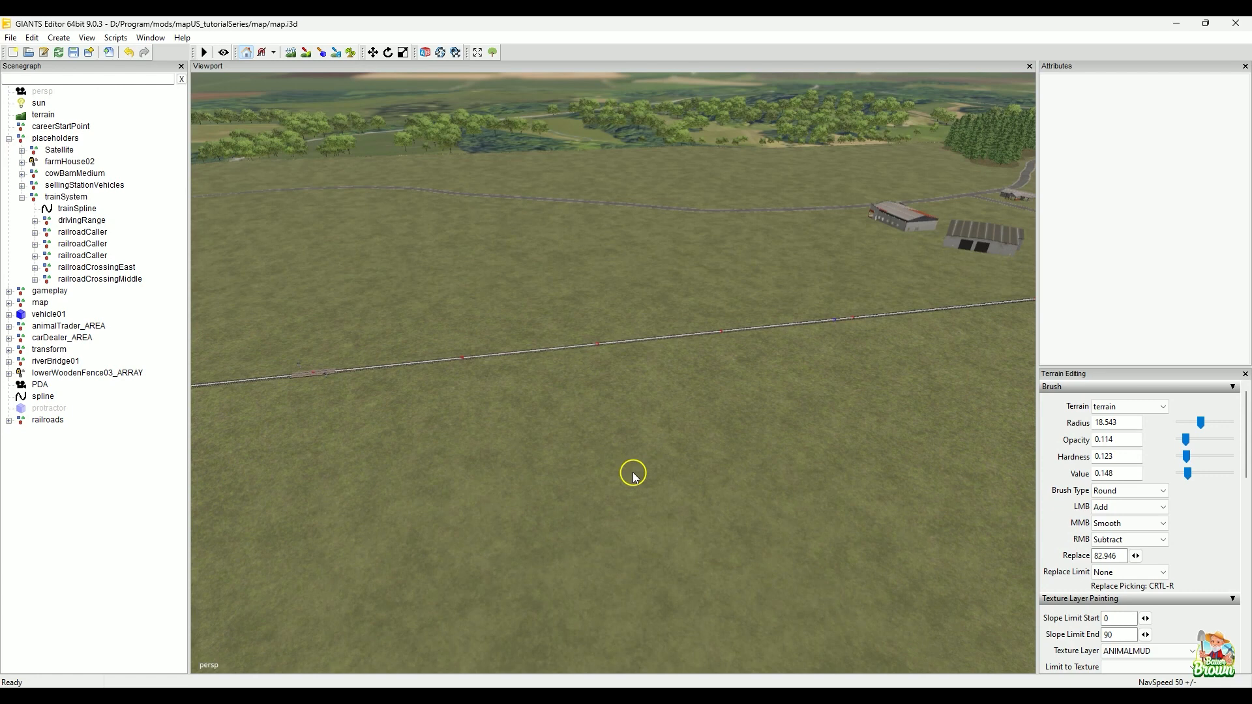
pyautogui.click(69, 213)
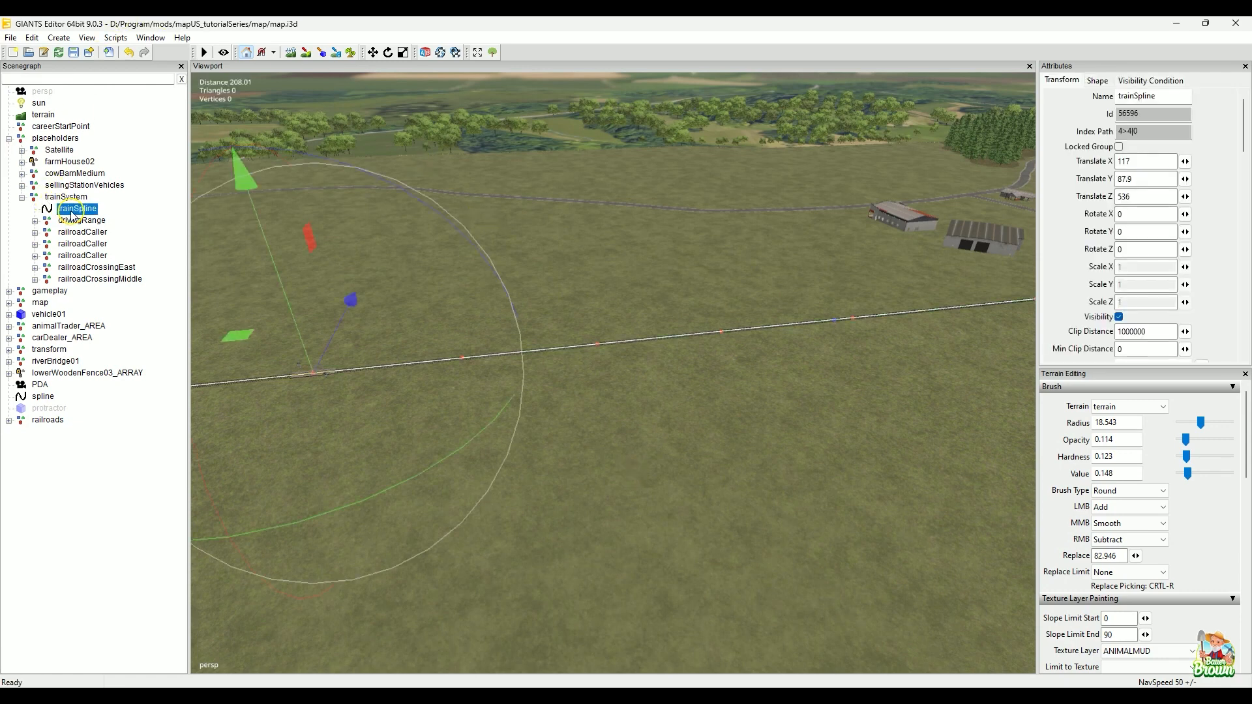
pyautogui.hotkey('ctrl', 'h')
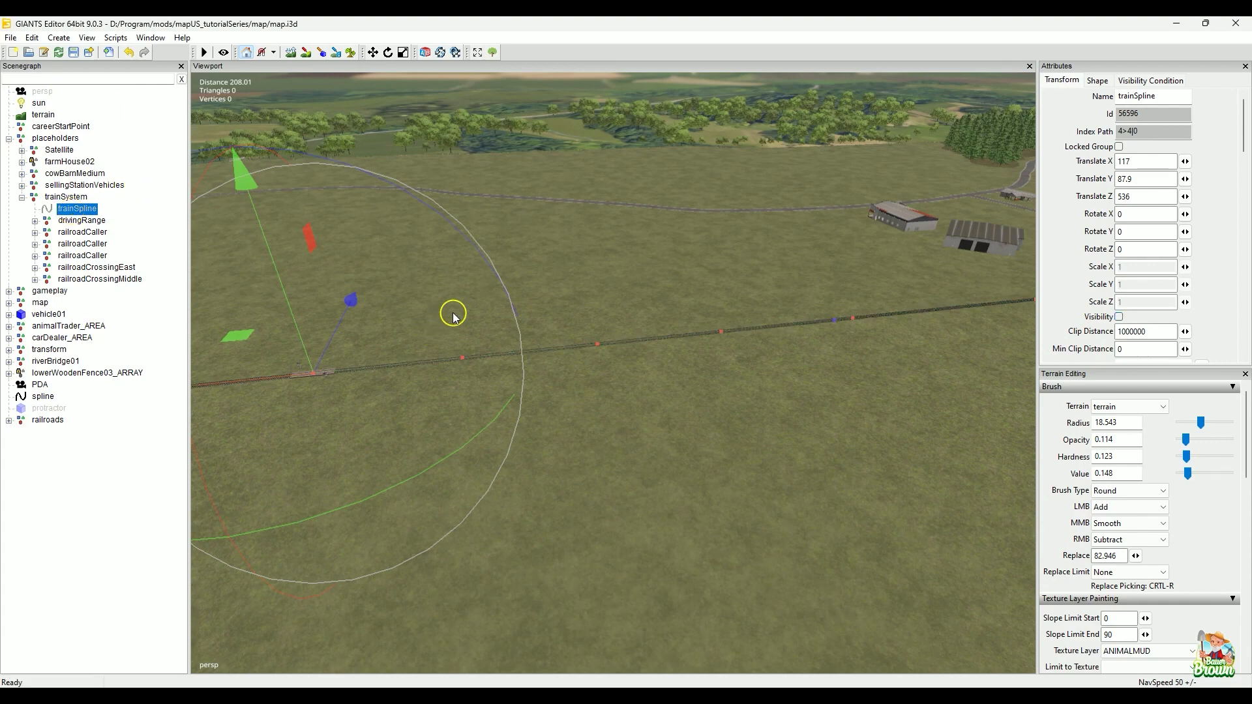
pyautogui.press('f')
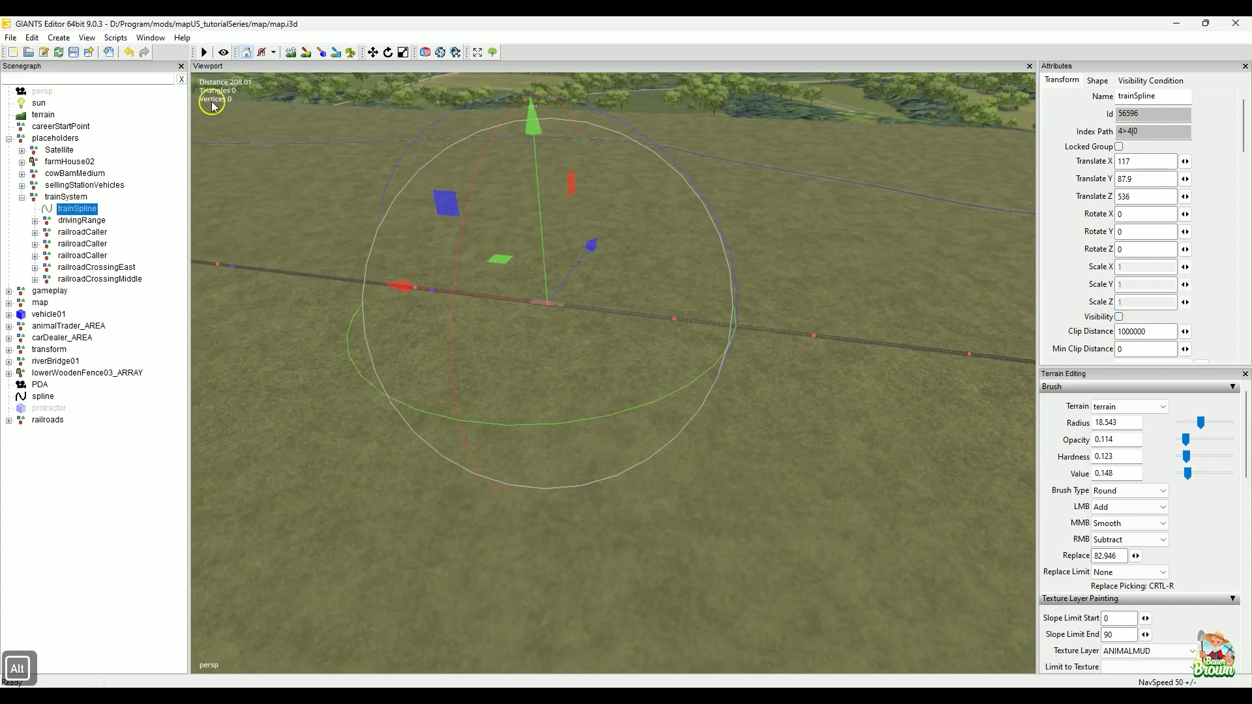
pyautogui.click(73, 52)
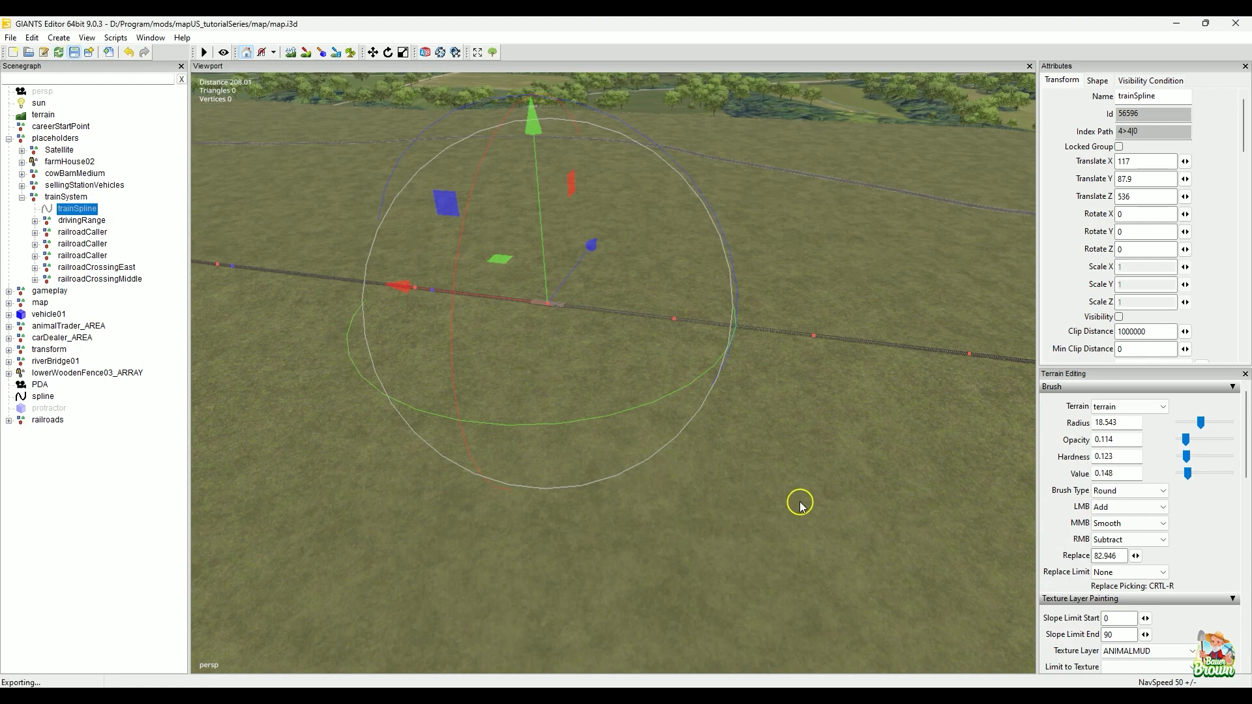
# - Inspect the course of the railroad track across the field on both sides of the trainSpline's origin
pyautogui.press('alt')
pyautogui.moveTo(754, 519)
pyautogui.keyDown('alt'); pyautogui.mouseDown(button='right')
pyautogui.moveTo(724, 526)
pyautogui.moveTo(737, 522)
pyautogui.mouseUp(button='right'); pyautogui.keyUp('alt')
pyautogui.keyDown('alt'); pyautogui.moveTo(738, 520); pyautogui.dragTo(850, 503); pyautogui.keyUp('alt')
pyautogui.keyDown('alt'); pyautogui.moveTo(849, 502); pyautogui.dragTo(522, 570, button='right'); pyautogui.keyUp('alt')
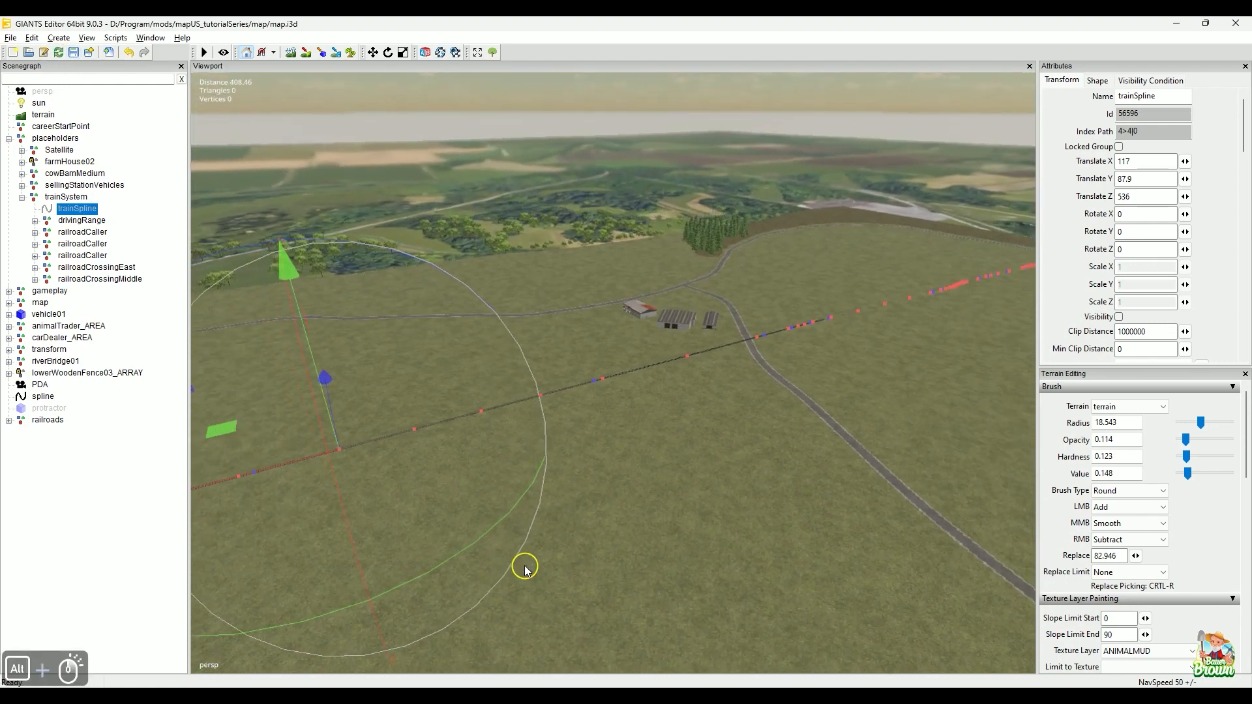
pyautogui.keyDown('alt'); pyautogui.moveTo(522, 570); pyautogui.dragTo(926, 509, button='middle'); pyautogui.keyUp('alt')
pyautogui.keyDown('alt'); pyautogui.moveTo(801, 515); pyautogui.dragTo(584, 526); pyautogui.keyUp('alt')
pyautogui.keyDown('alt'); pyautogui.moveTo(585, 526); pyautogui.dragTo(771, 492, button='right'); pyautogui.keyUp('alt')
pyautogui.keyDown('alt'); pyautogui.moveTo(613, 590); pyautogui.dragTo(603, 562); pyautogui.keyUp('alt')
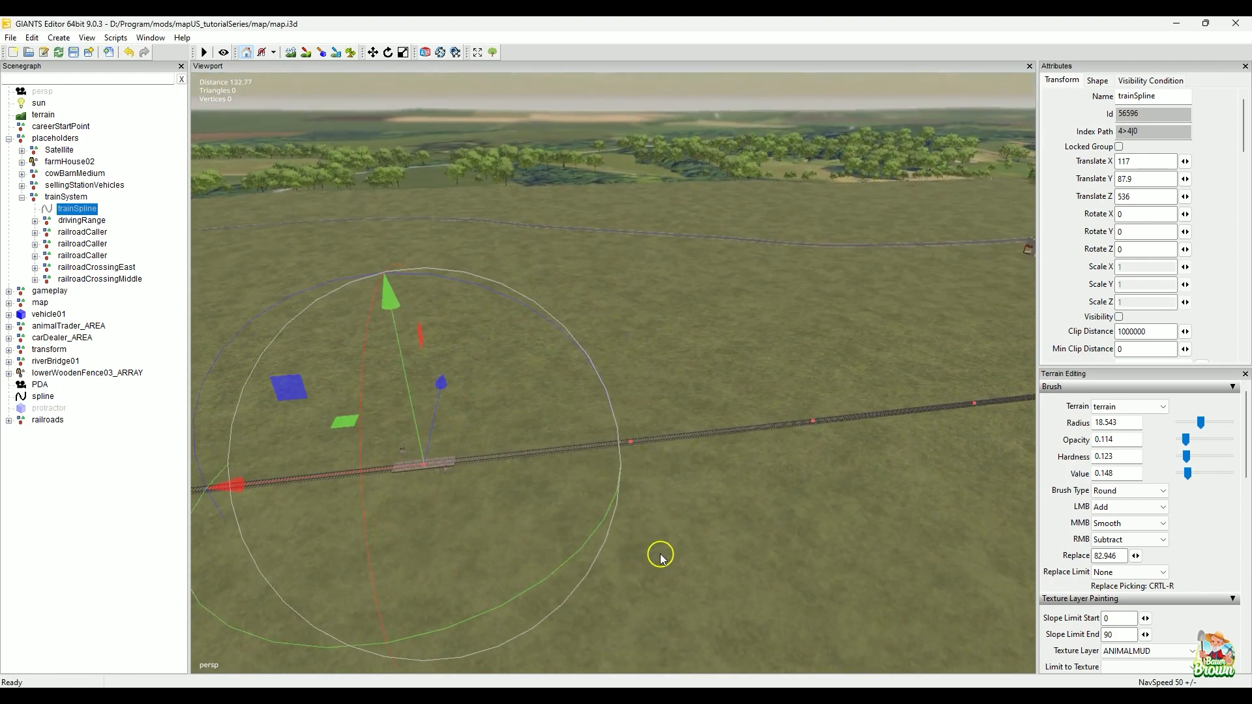
# - Examine the railroad crossing at the trainSpline's origin, including its planks, barriers and signals, from close up and from above
pyautogui.keyDown('alt'); pyautogui.moveTo(704, 520); pyautogui.dragTo(662, 505); pyautogui.keyUp('alt')
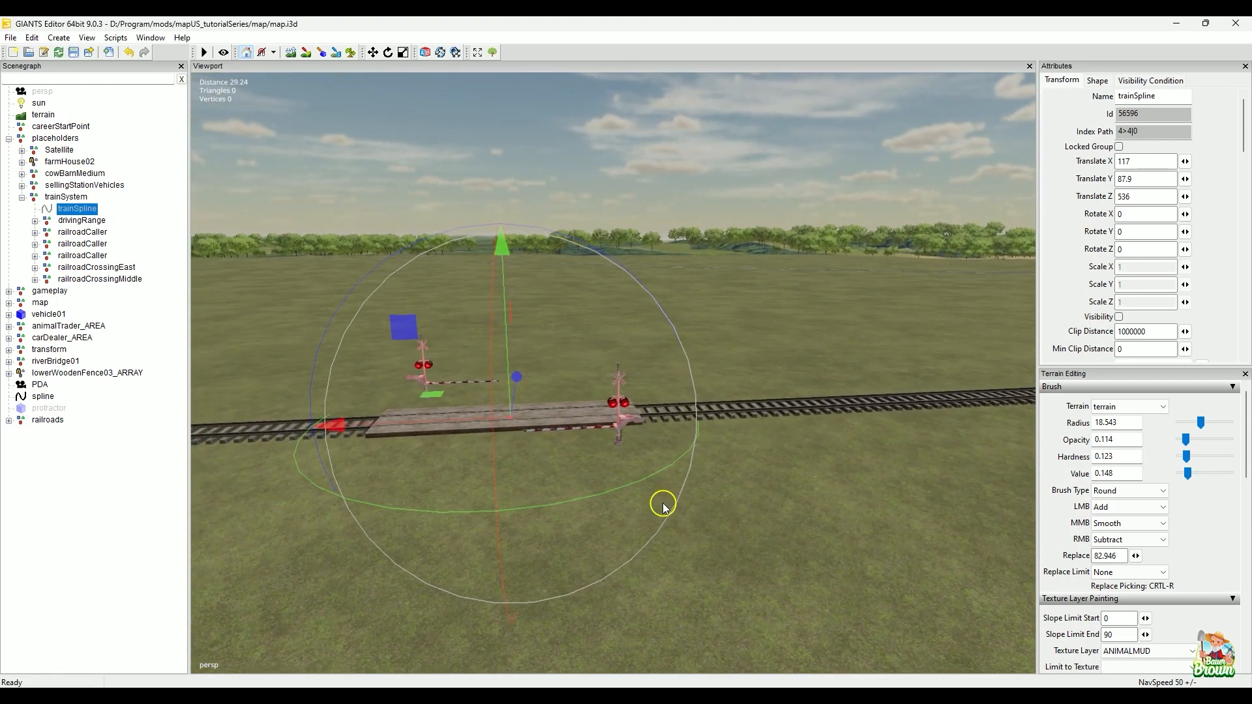
pyautogui.keyDown('alt'); pyautogui.moveTo(698, 551); pyautogui.dragTo(709, 545); pyautogui.keyUp('alt')
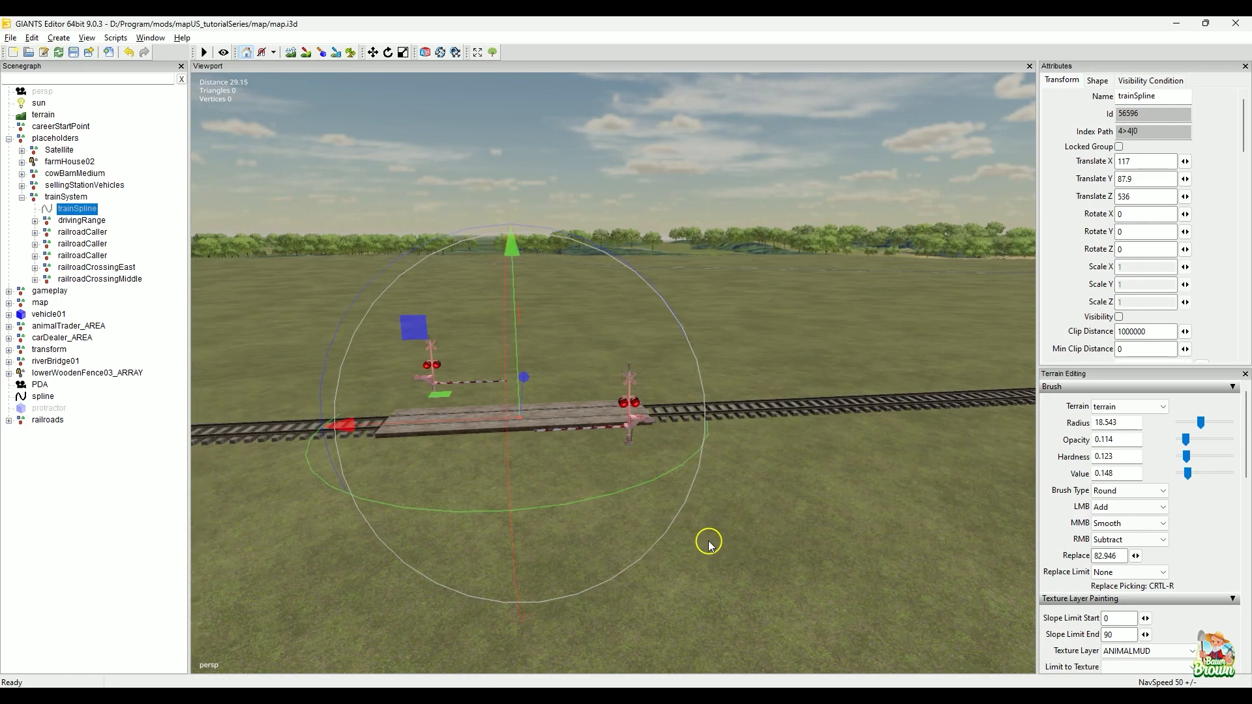
pyautogui.scroll(5, 703, 551)
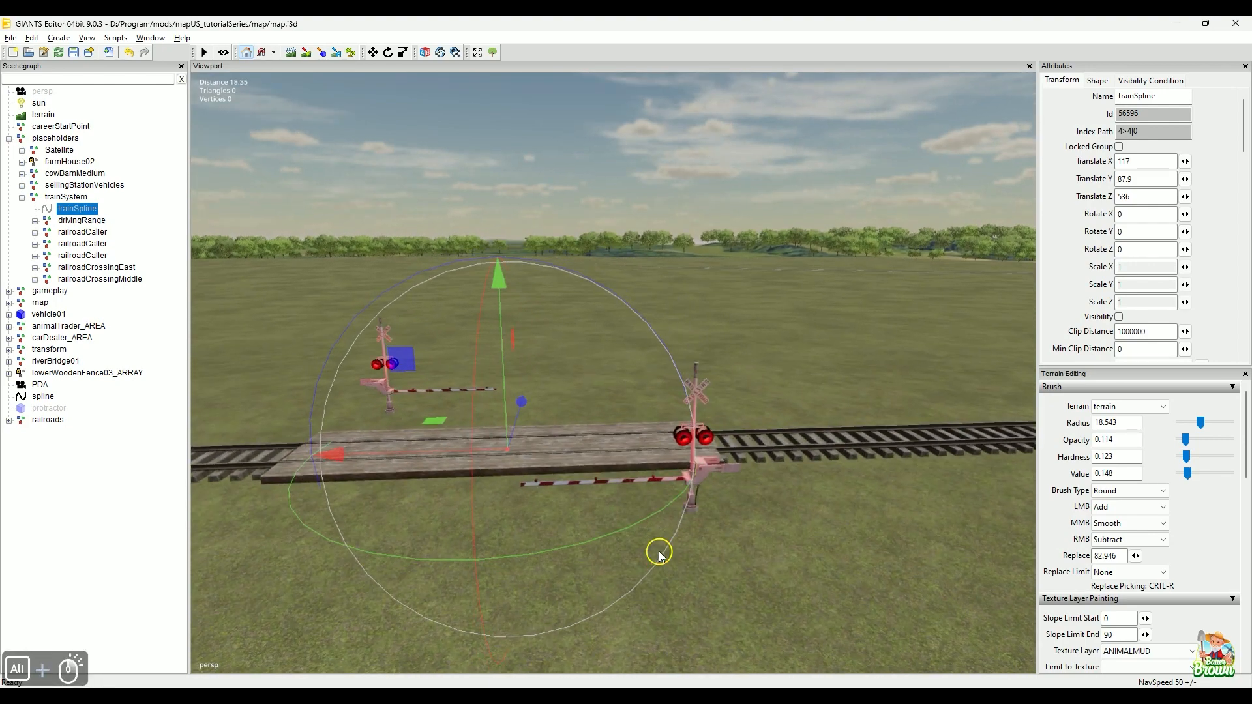
pyautogui.moveTo(642, 561)
pyautogui.keyDown('alt'); pyautogui.mouseDown(button='middle')
pyautogui.moveTo(649, 466)
pyautogui.moveTo(629, 551)
pyautogui.mouseUp(button='middle'); pyautogui.keyUp('alt')
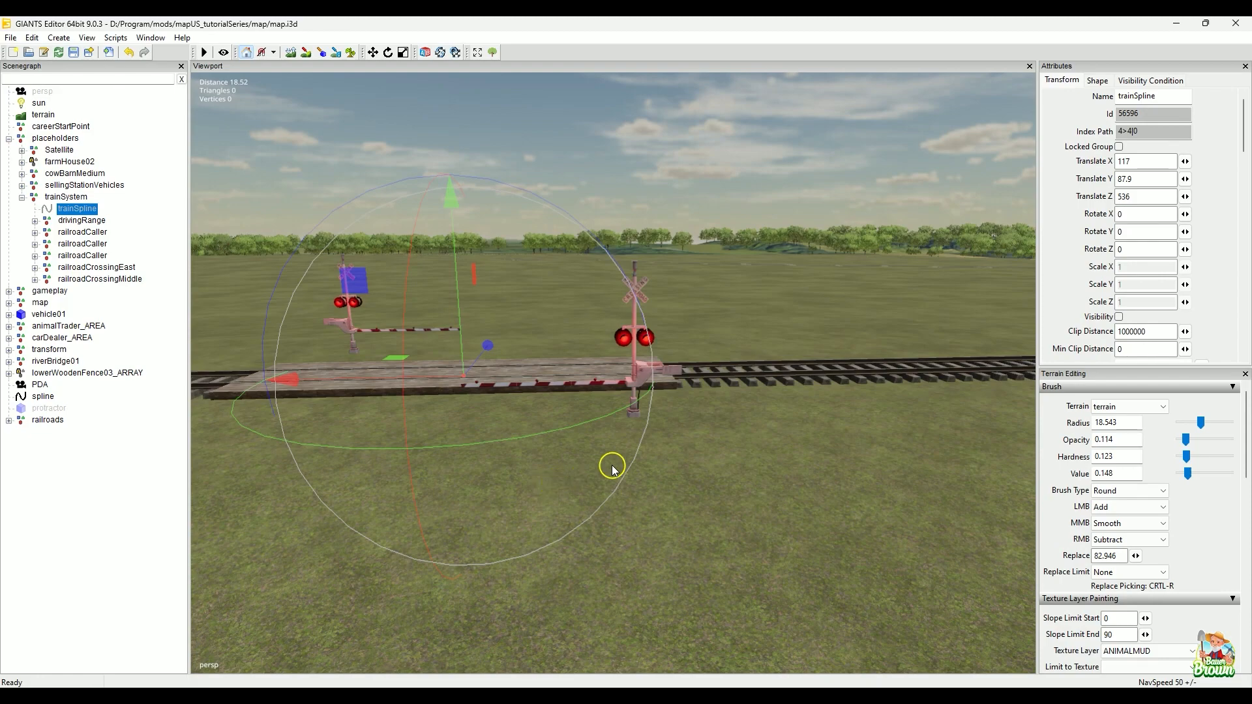
pyautogui.keyDown('alt'); pyautogui.moveTo(724, 424); pyautogui.dragTo(716, 478); pyautogui.keyUp('alt')
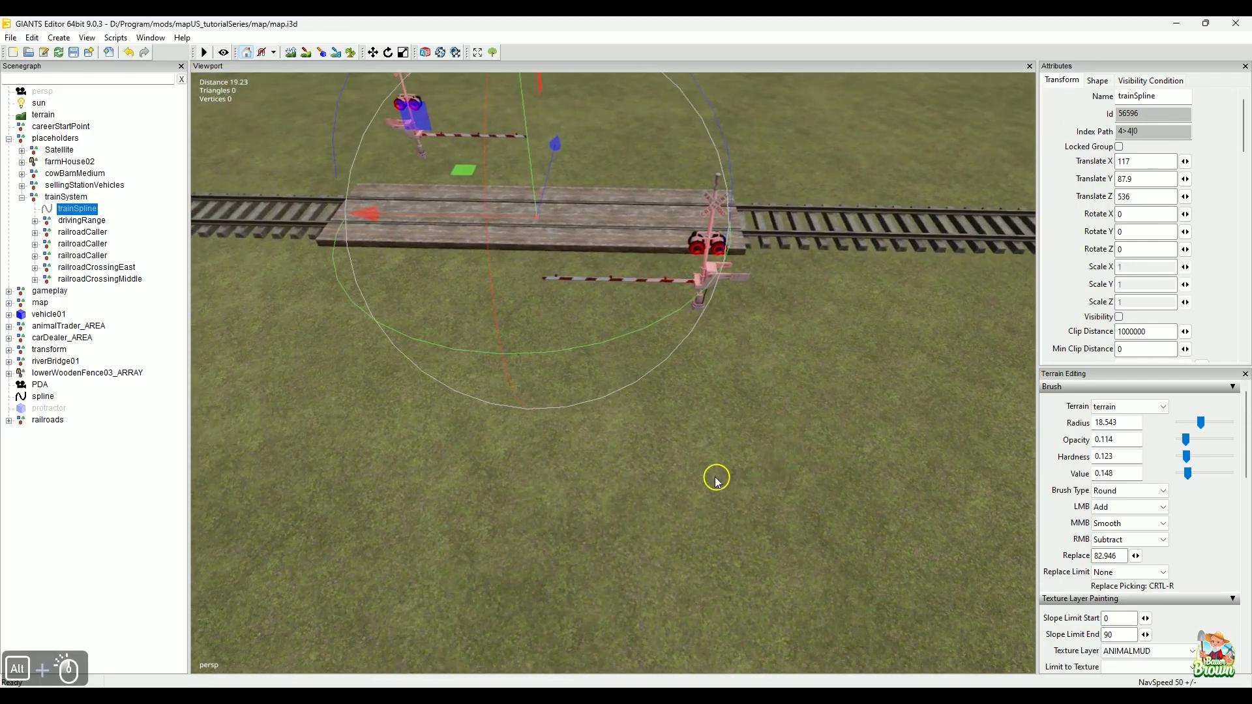
pyautogui.keyDown('alt'); pyautogui.moveTo(780, 427); pyautogui.dragTo(701, 486); pyautogui.keyUp('alt')
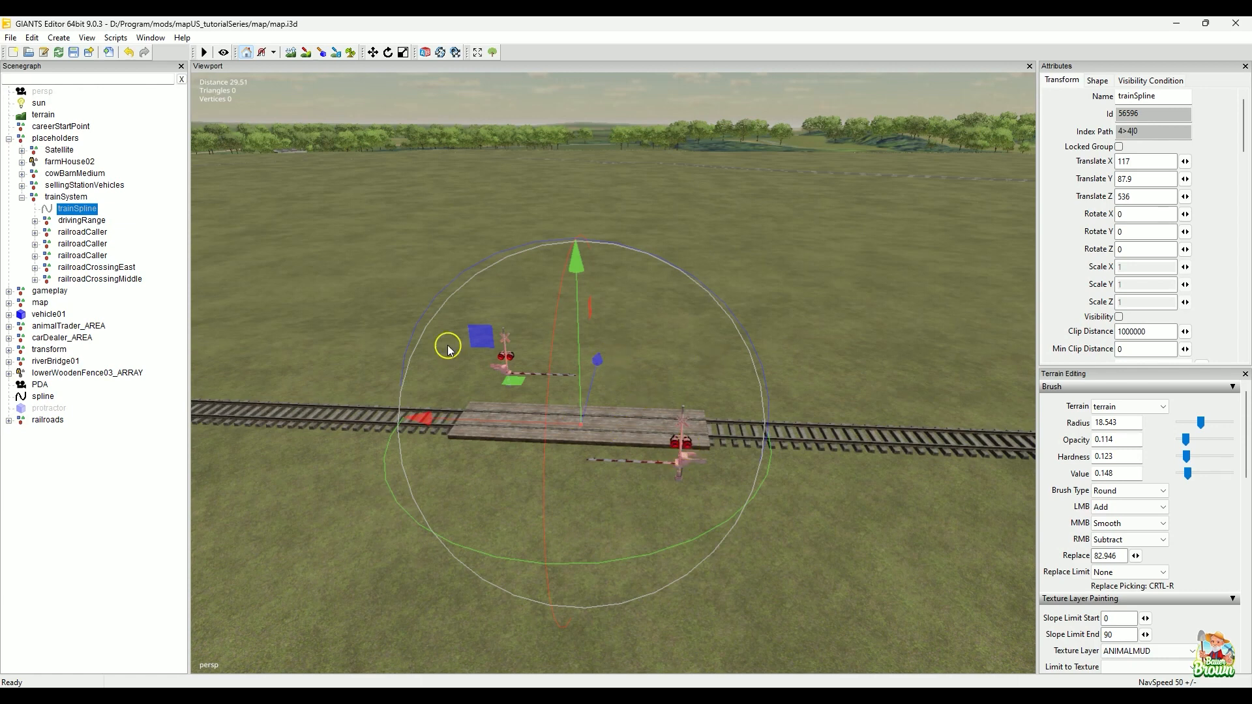
pyautogui.keyDown('alt'); pyautogui.moveTo(831, 464); pyautogui.dragTo(776, 561); pyautogui.keyUp('alt')
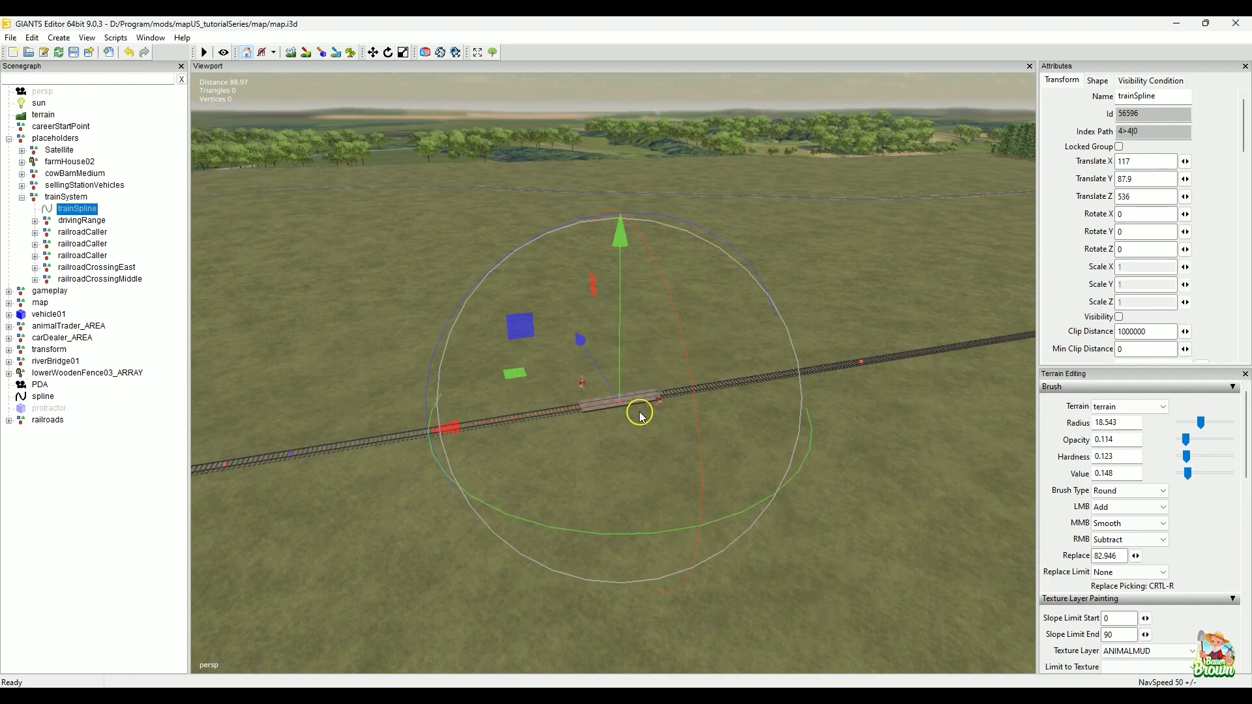
pyautogui.keyDown('alt'); pyautogui.moveTo(628, 484); pyautogui.dragTo(529, 546); pyautogui.keyUp('alt')
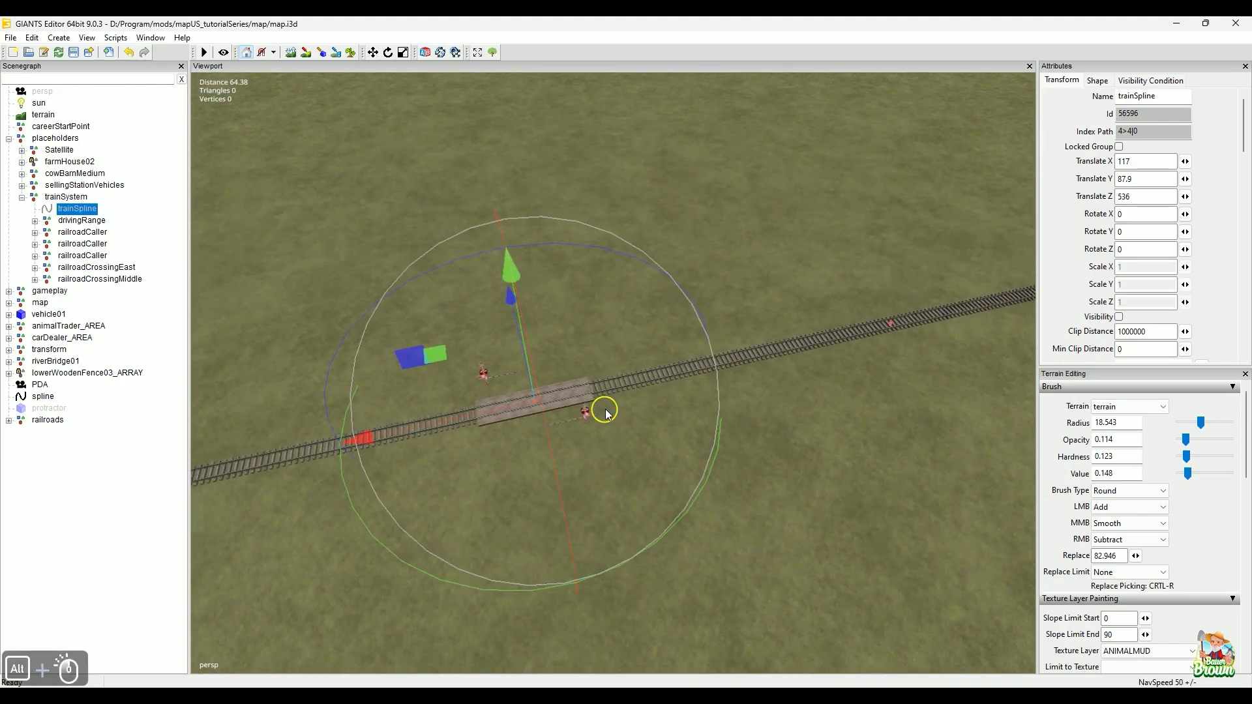
pyautogui.moveTo(620, 503)
pyautogui.keyDown('alt'); pyautogui.mouseDown()
pyautogui.moveTo(592, 467)
pyautogui.moveTo(637, 463)
pyautogui.moveTo(623, 484)
pyautogui.mouseUp(); pyautogui.keyUp('alt')
pyautogui.keyDown('alt'); pyautogui.moveTo(624, 483); pyautogui.dragTo(602, 447, button='right'); pyautogui.keyUp('alt')
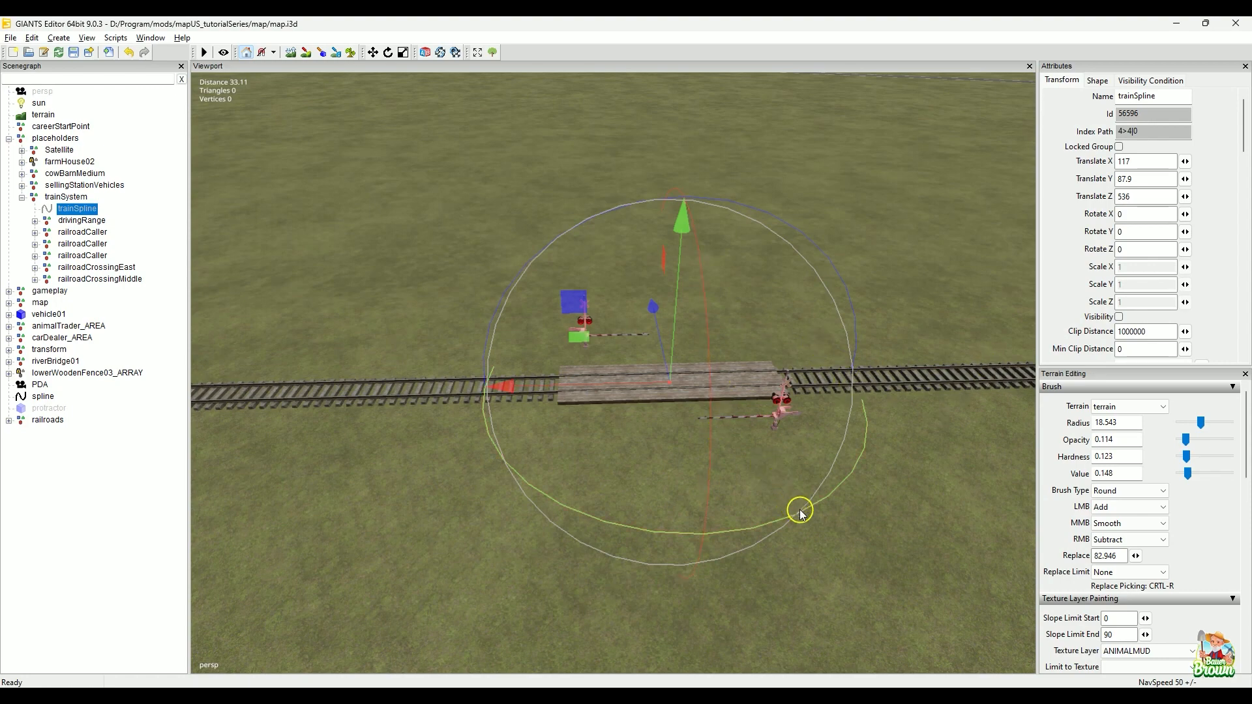
pyautogui.keyDown('alt'); pyautogui.moveTo(801, 513); pyautogui.dragTo(671, 522); pyautogui.keyUp('alt')
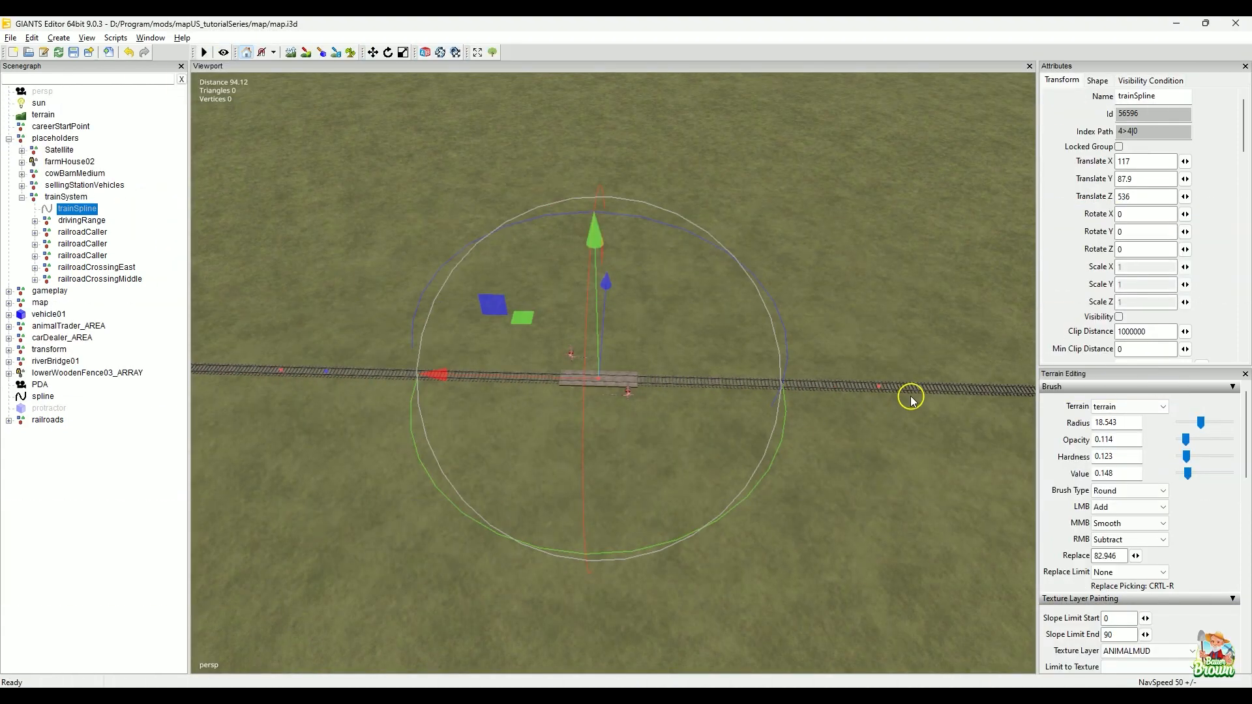
pyautogui.scroll(-5, 912, 400)
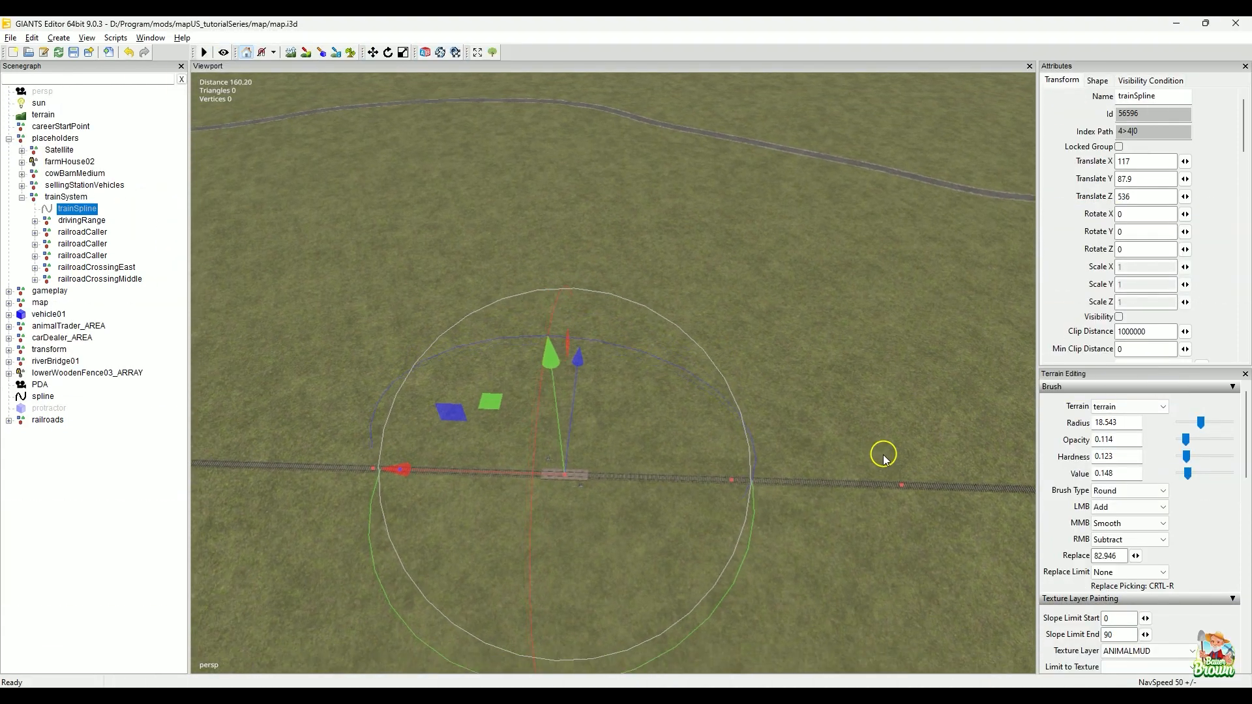
pyautogui.keyDown('alt'); pyautogui.moveTo(883, 455); pyautogui.dragTo(925, 355); pyautogui.keyUp('alt')
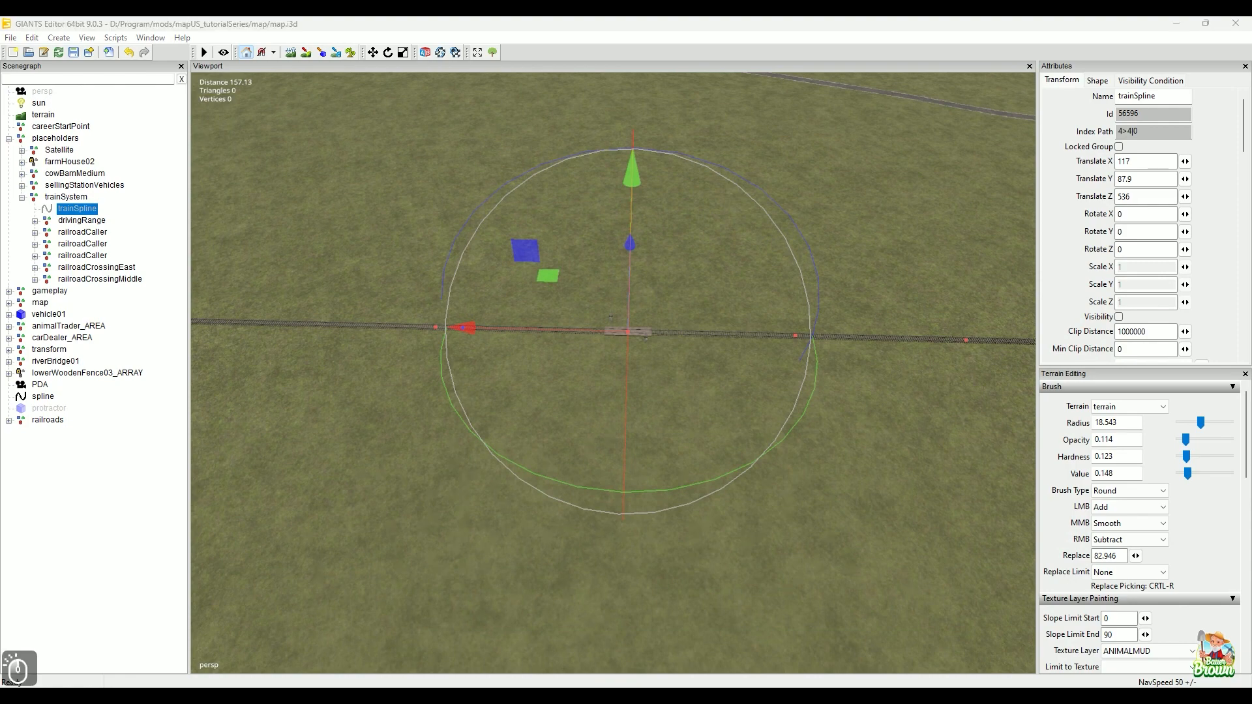
# - Bring up File Explorer's trainSystem folder beside GIANTS Editor and import sellingStationTrain.i3d into the map
pyautogui.moveTo(589, 696)
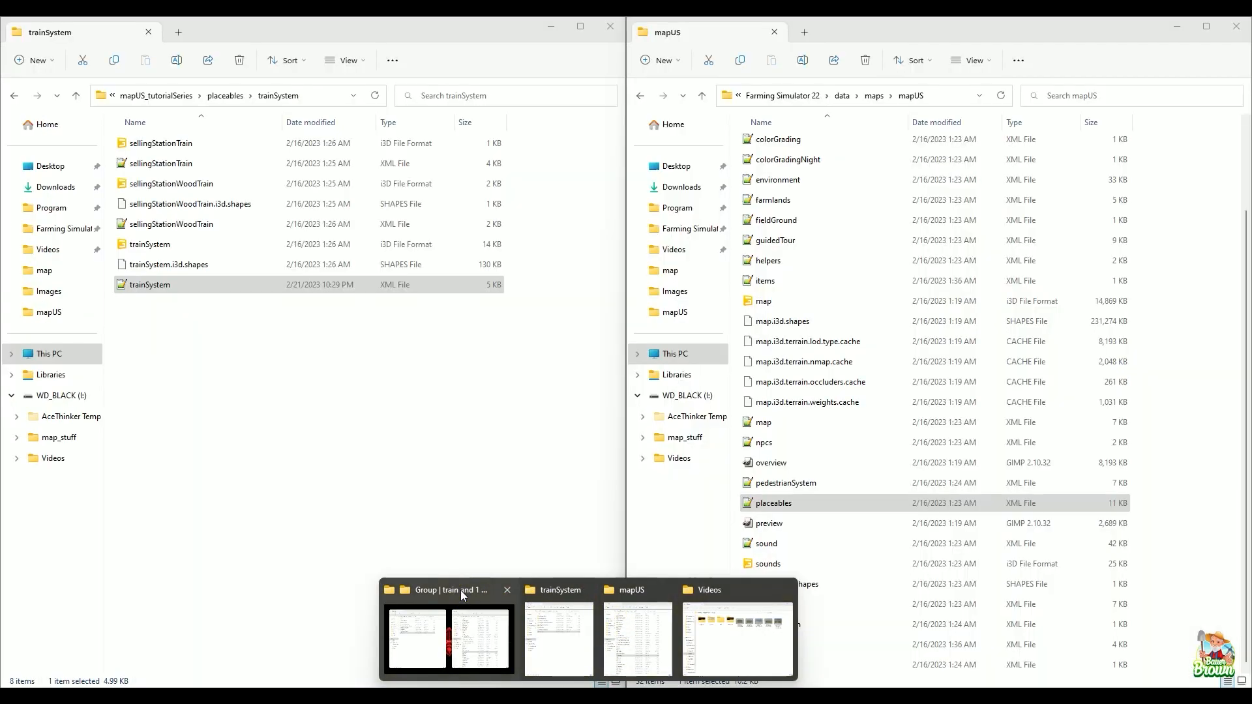
pyautogui.click(460, 589)
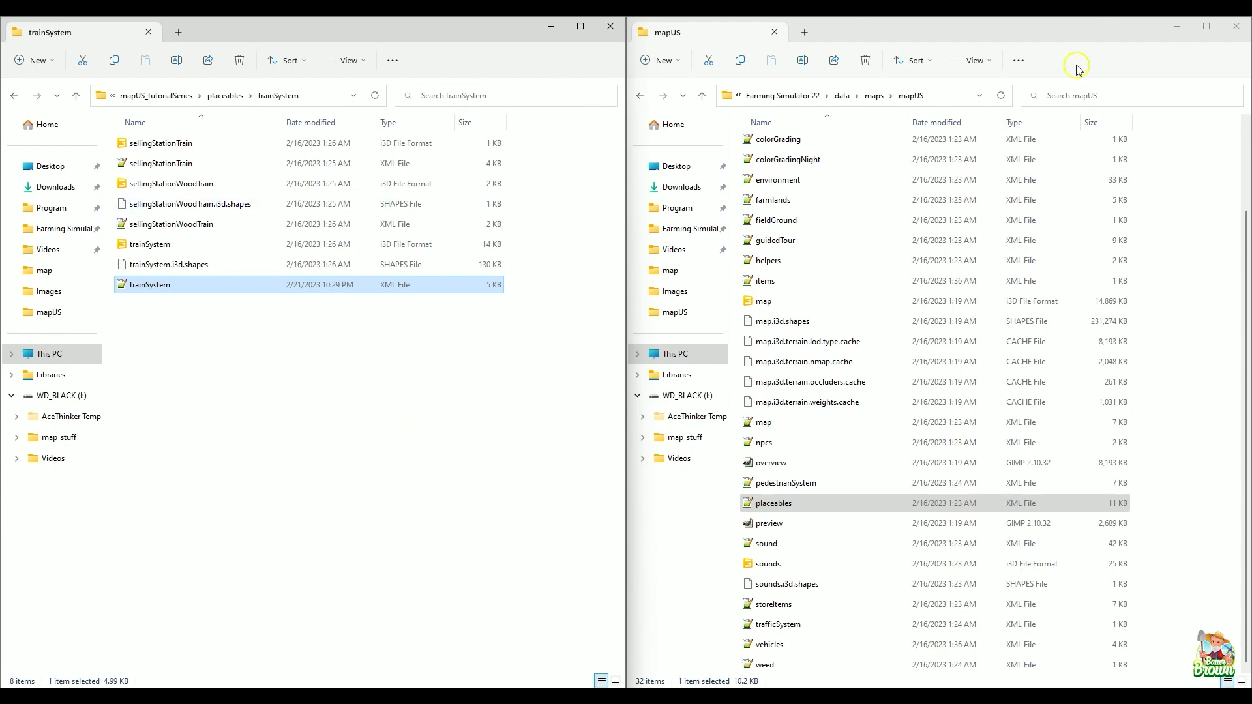
pyautogui.click(1180, 27)
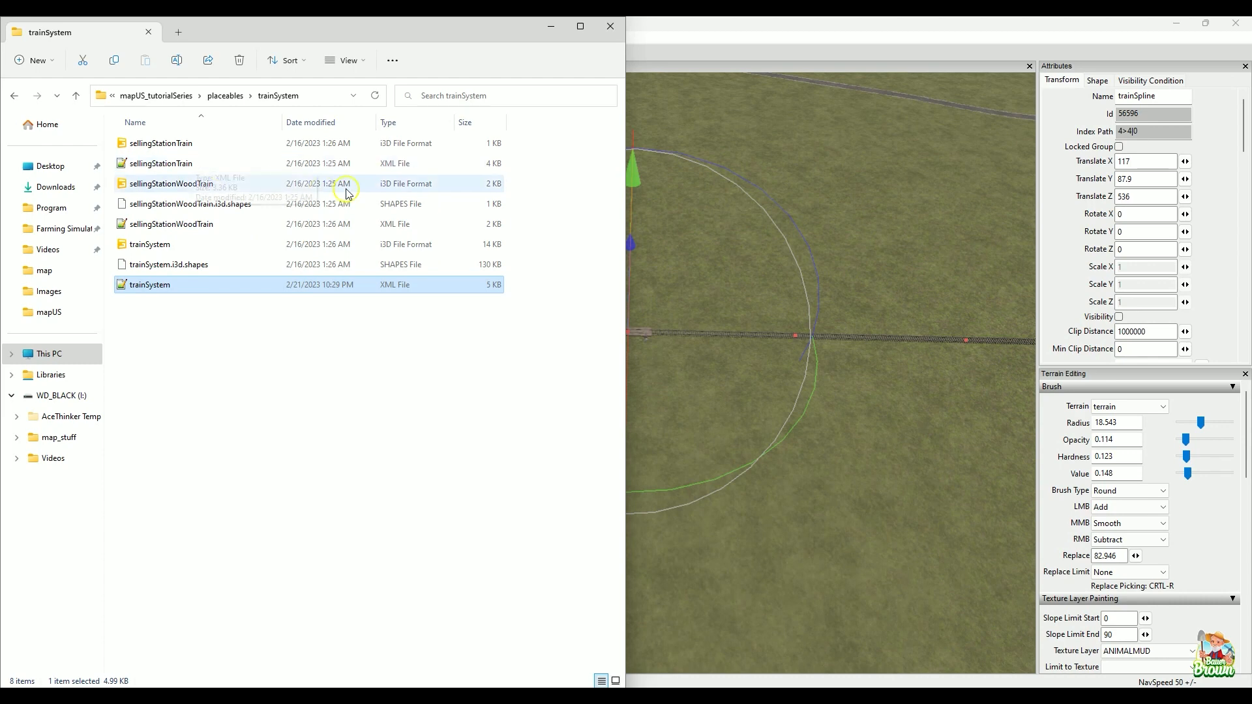
pyautogui.click(173, 149)
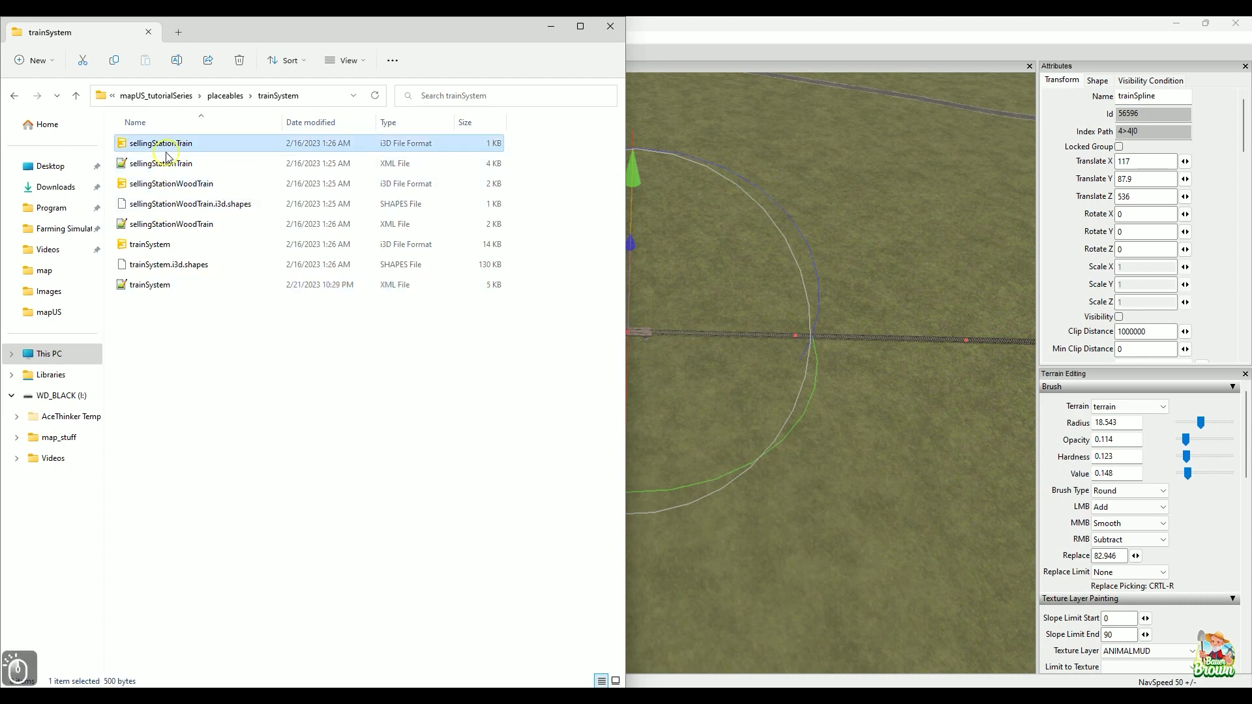
pyautogui.moveTo(163, 144)
pyautogui.mouseDown()
pyautogui.moveTo(409, 263)
pyautogui.moveTo(811, 362)
pyautogui.mouseUp()
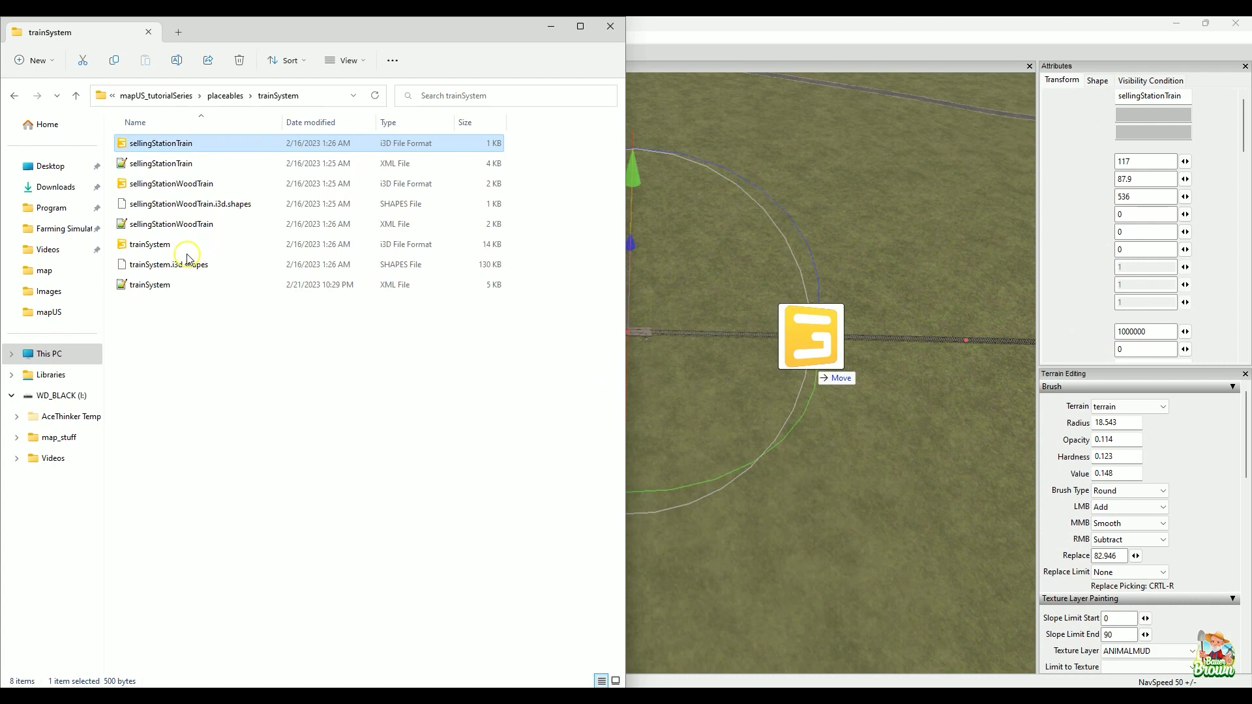
# - Import sellingStationWoodTrain.i3d from the trainSystem folder into the map
pyautogui.click(149, 192)
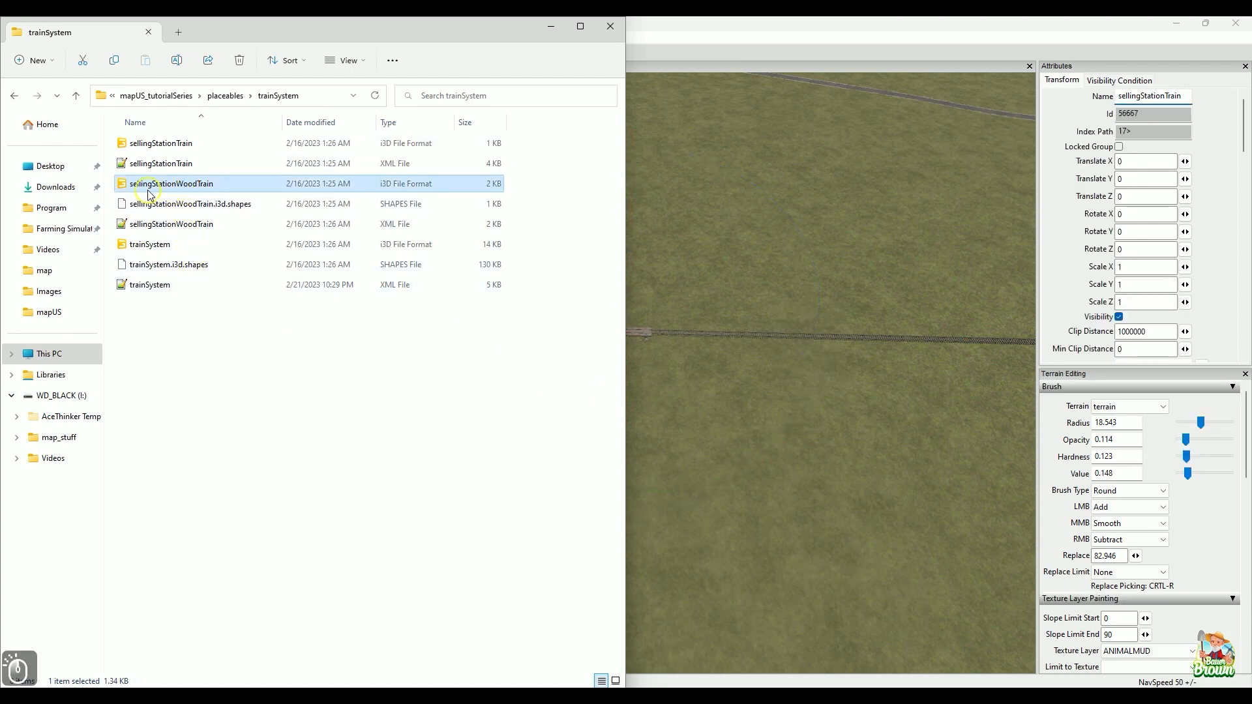
pyautogui.moveTo(149, 194); pyautogui.dragTo(852, 383)
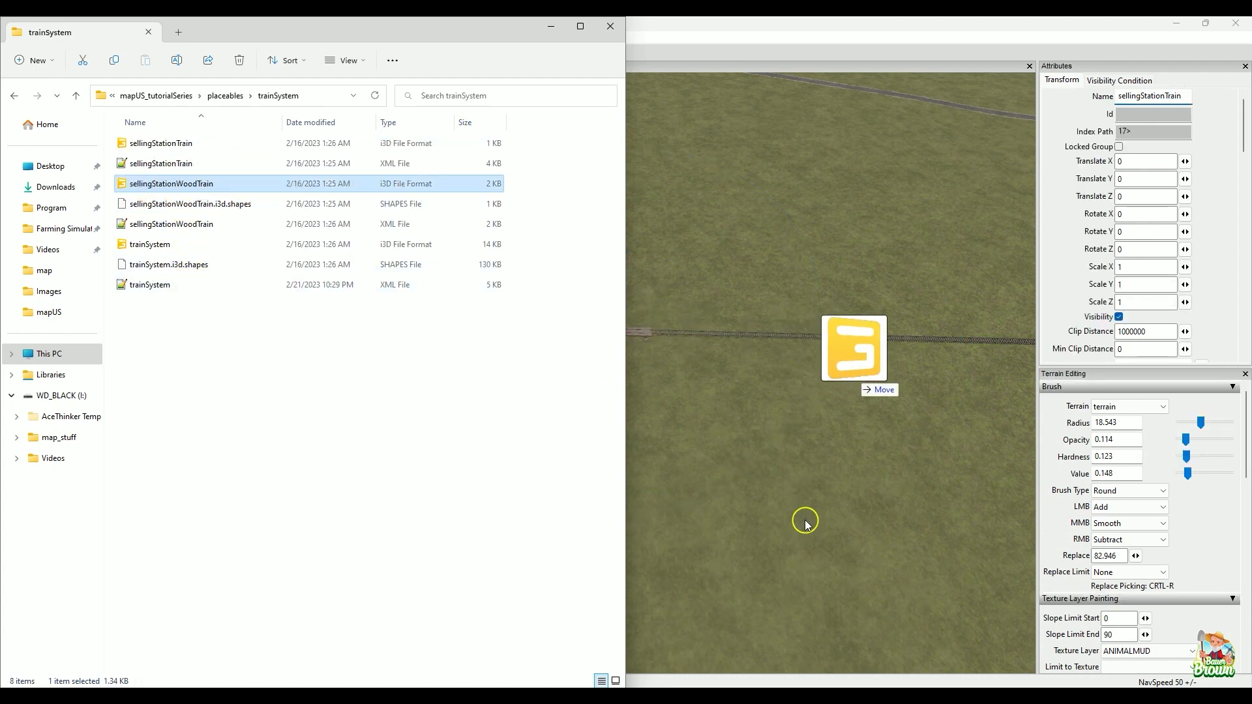
pyautogui.moveTo(806, 522); pyautogui.dragTo(808, 510)
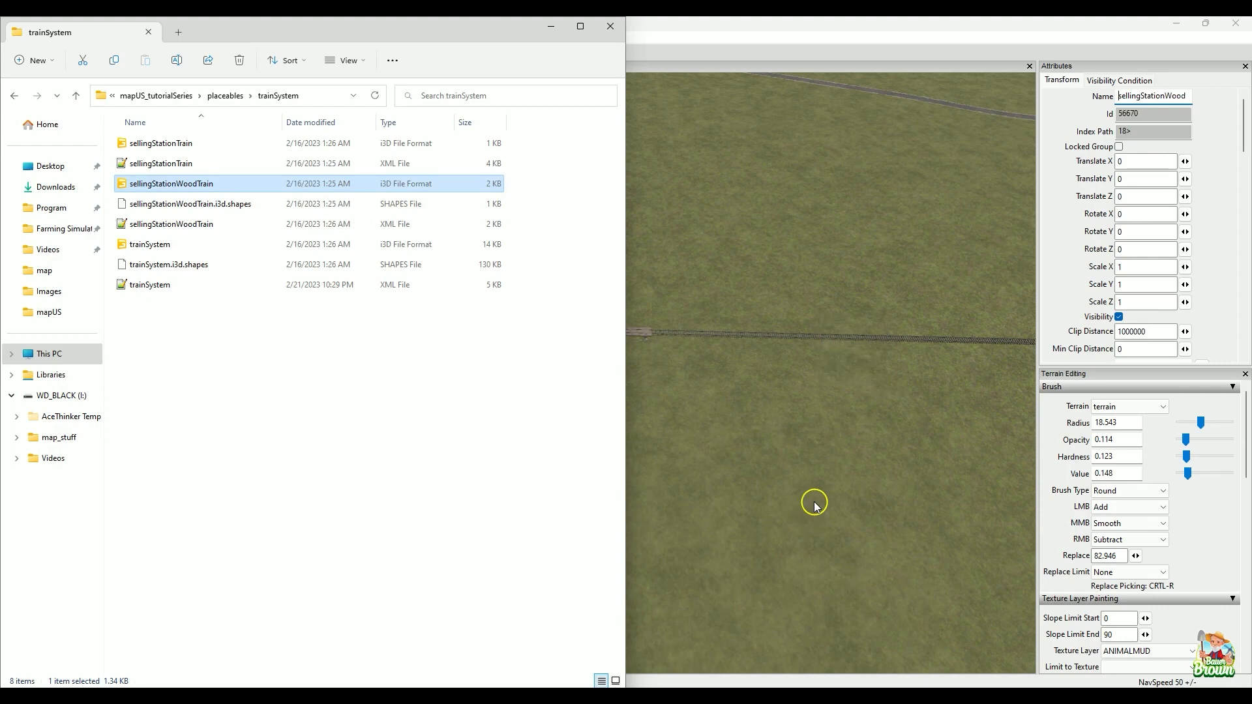
# - Open sellingStationTrain.xml and sellingStationWoodTrain.xml from the mod's trainSystem folder in Notepad++ and bring sellingStationTrain.xml back into view
pyautogui.doubleClick(157, 164)
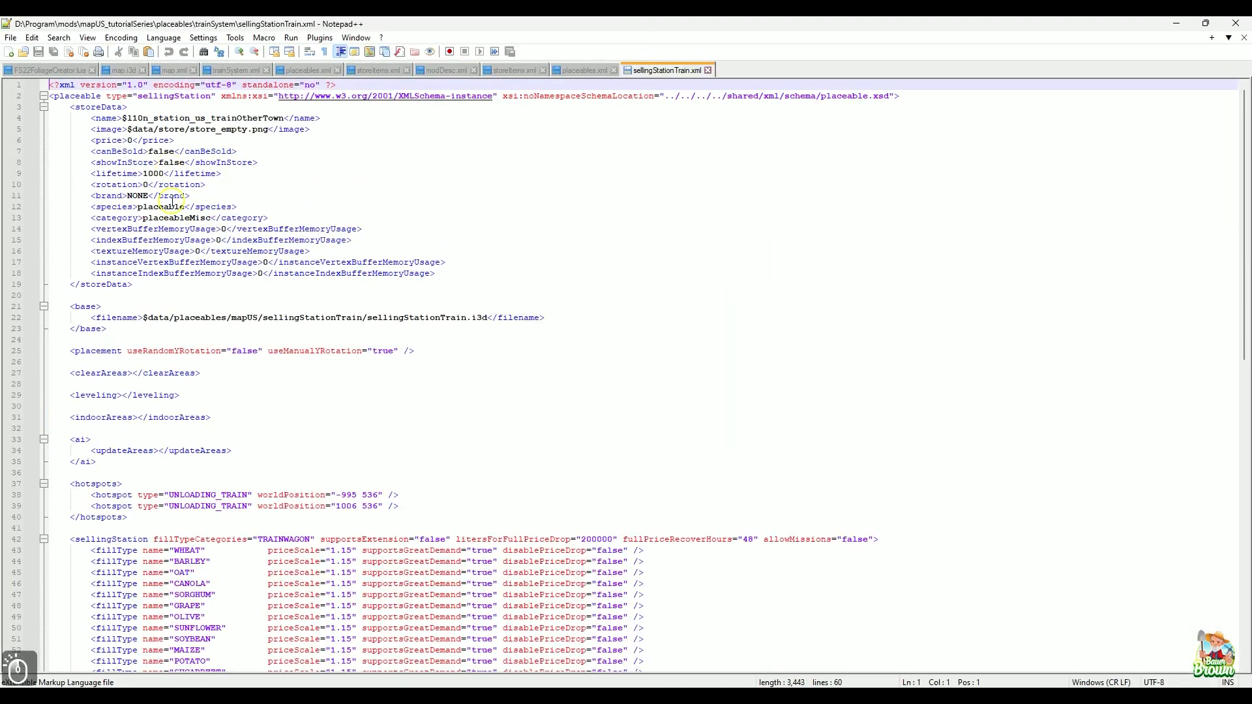
pyautogui.moveTo(588, 696)
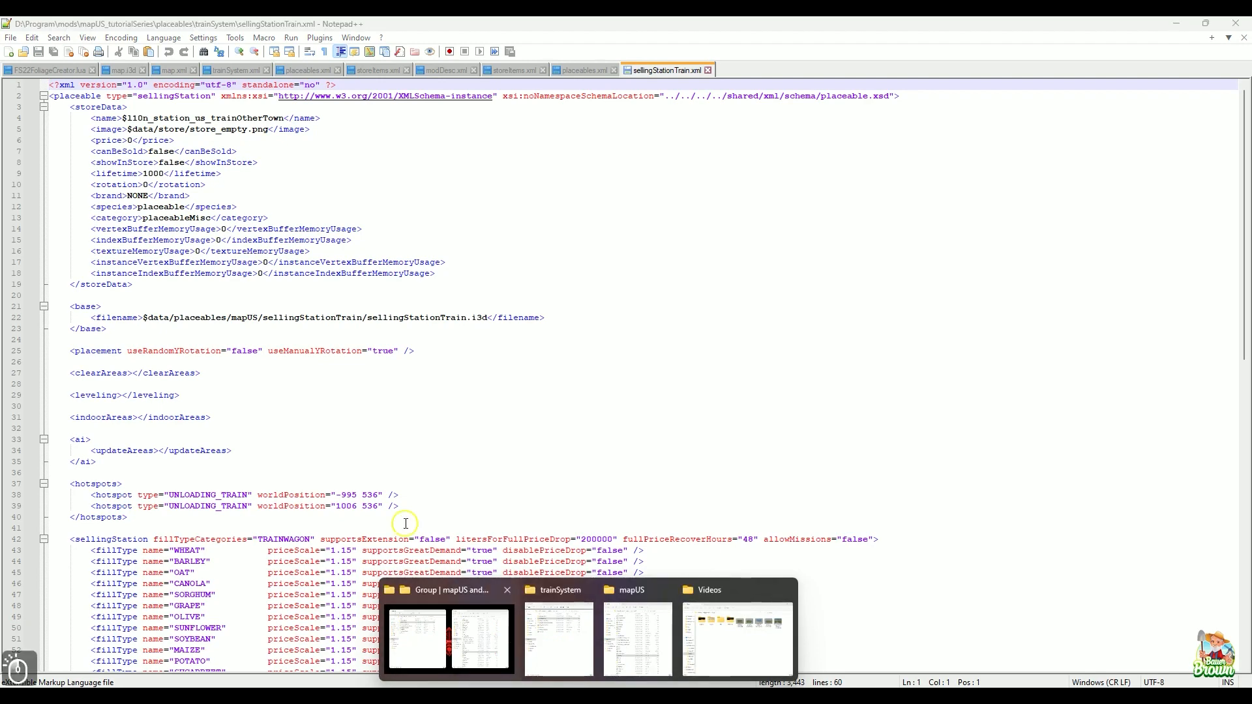
pyautogui.click(411, 636)
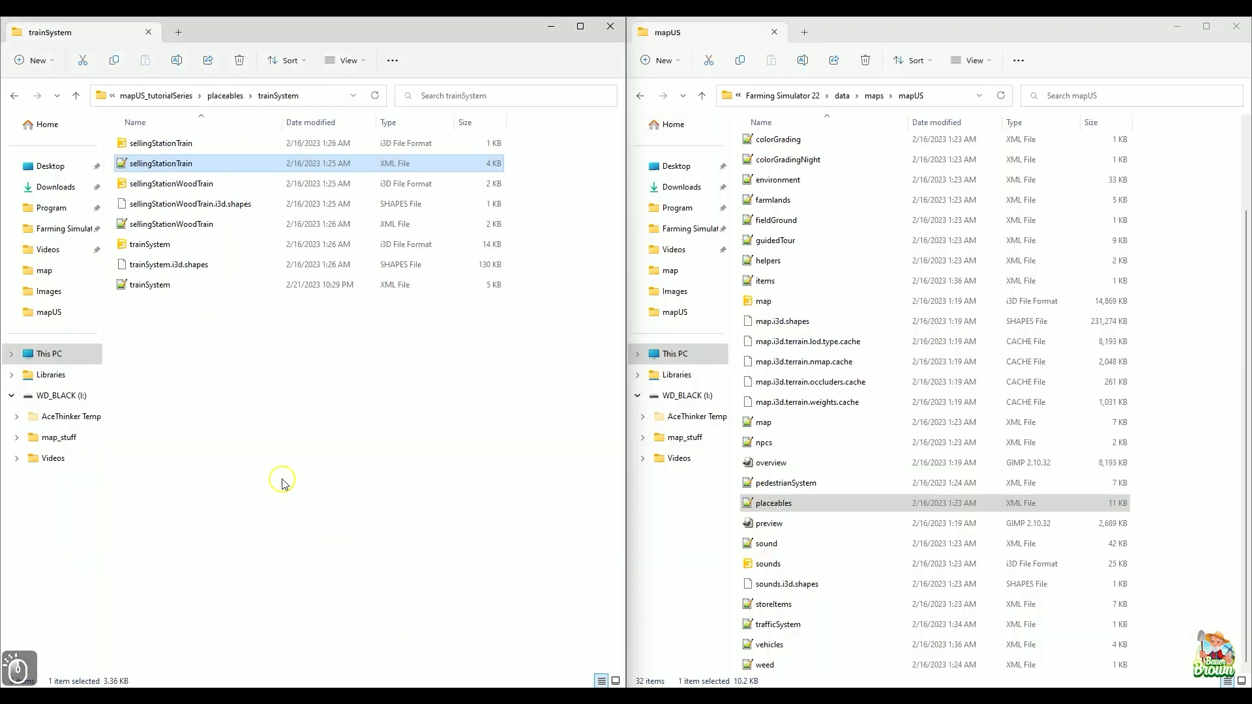
pyautogui.doubleClick(194, 230)
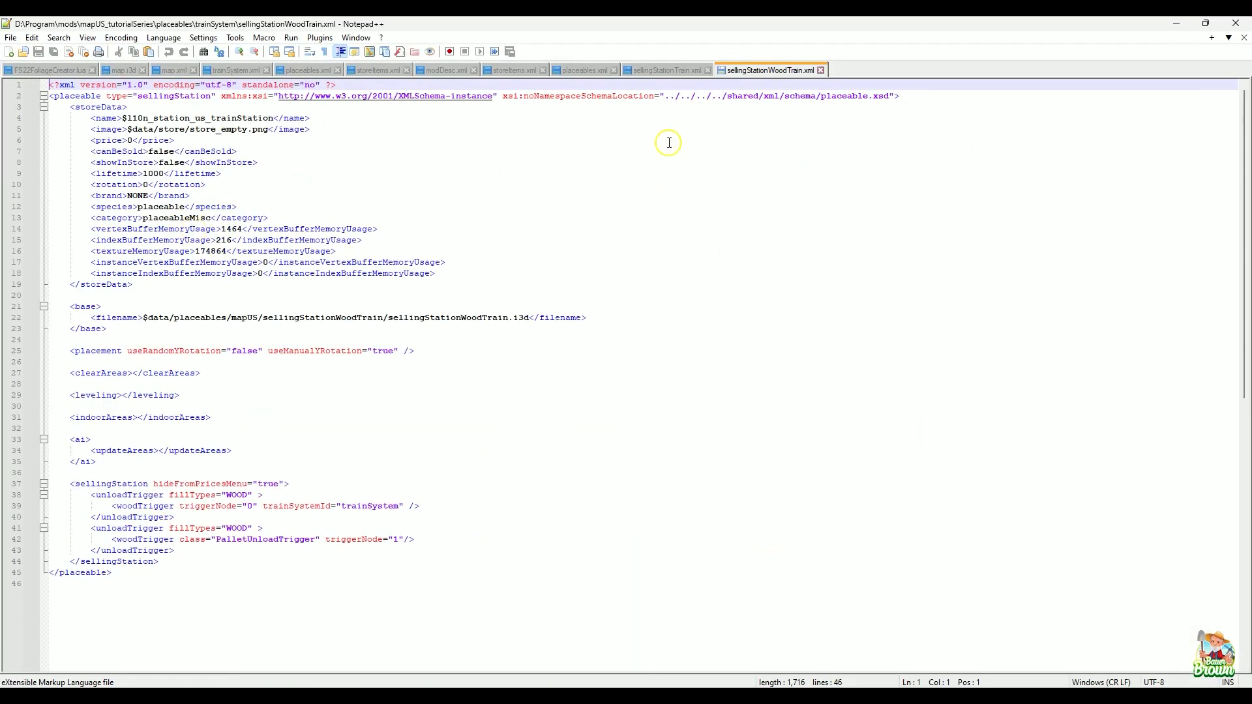
pyautogui.click(650, 69)
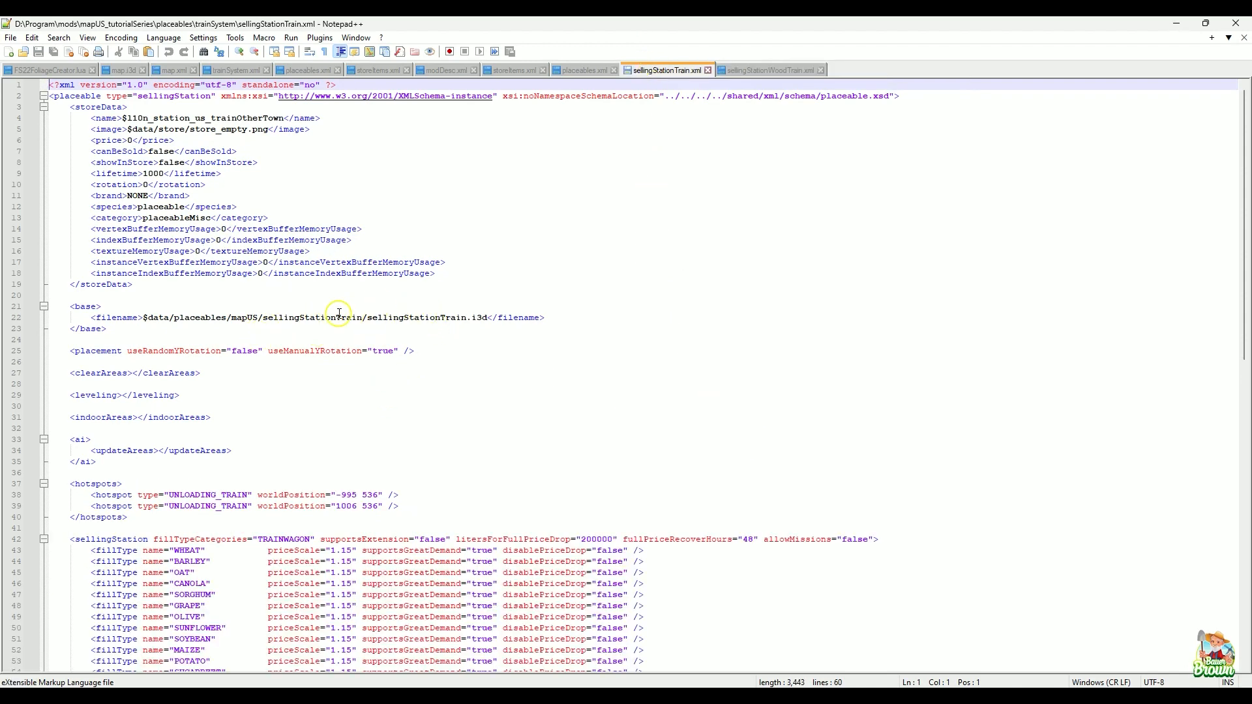
# - In sellingStationTrain.xml, replace the mapUS/sellingStationTrain folders in the base filename path with trainSystem
pyautogui.click(366, 317)
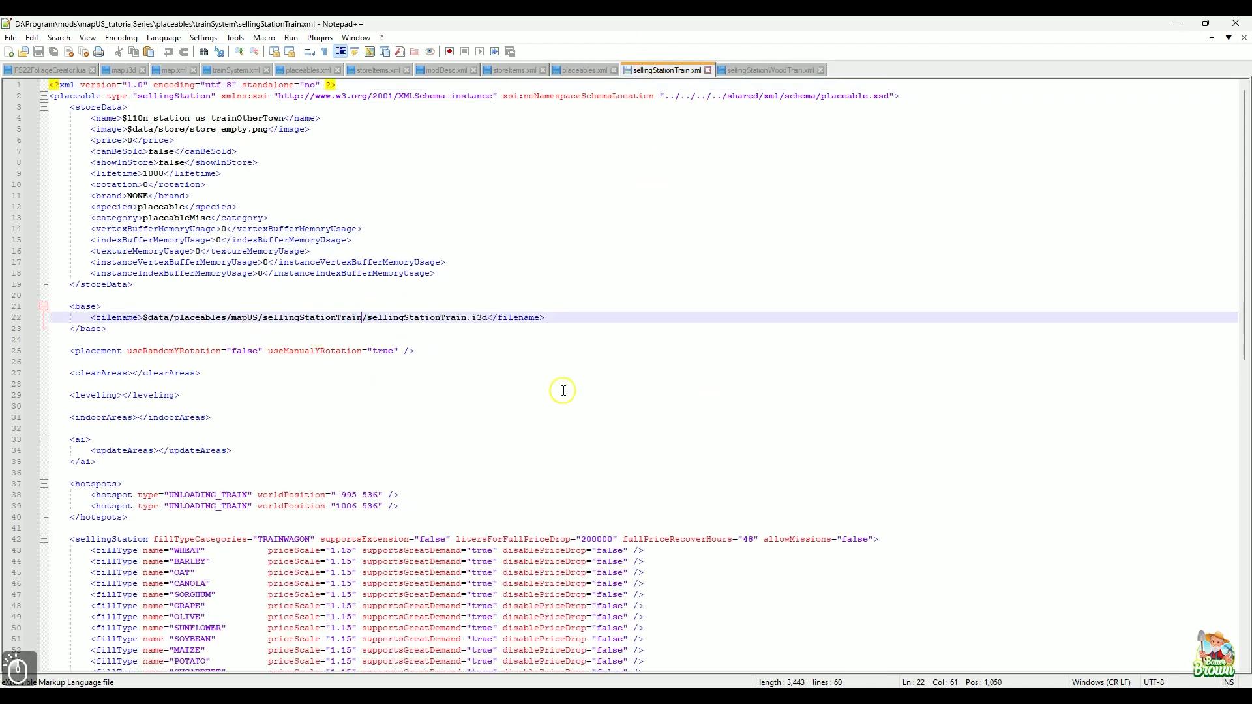
pyautogui.press('BackSpace')
pyautogui.press('BackSpace')
pyautogui.press('BackSpace')
pyautogui.press('BackSpace')
pyautogui.press('BackSpace')
pyautogui.press('BackSpace')
pyautogui.press('BackSpace')
pyautogui.press('BackSpace')
pyautogui.press('BackSpace')
pyautogui.press('BackSpace')
pyautogui.press('BackSpace')
pyautogui.press('BackSpace')
pyautogui.press('BackSpace')
pyautogui.press('BackSpace')
pyautogui.press('BackSpace')
pyautogui.press('BackSpace')
pyautogui.press('BackSpace')
pyautogui.press('BackSpace')
pyautogui.press('BackSpace')
pyautogui.press('BackSpace')
pyautogui.press('BackSpace')
pyautogui.press('BackSpace')
pyautogui.press('BackSpace')
pyautogui.press('BackSpace')
pyautogui.press('BackSpace')
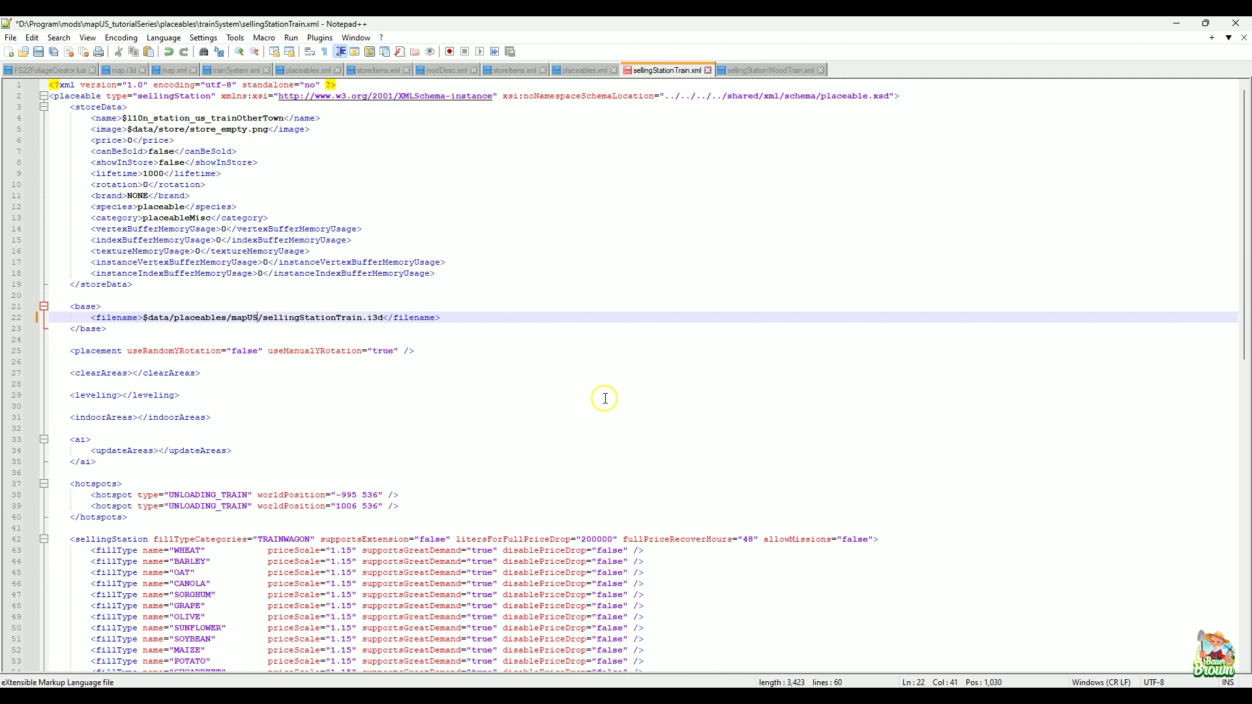
pyautogui.write('trainS')
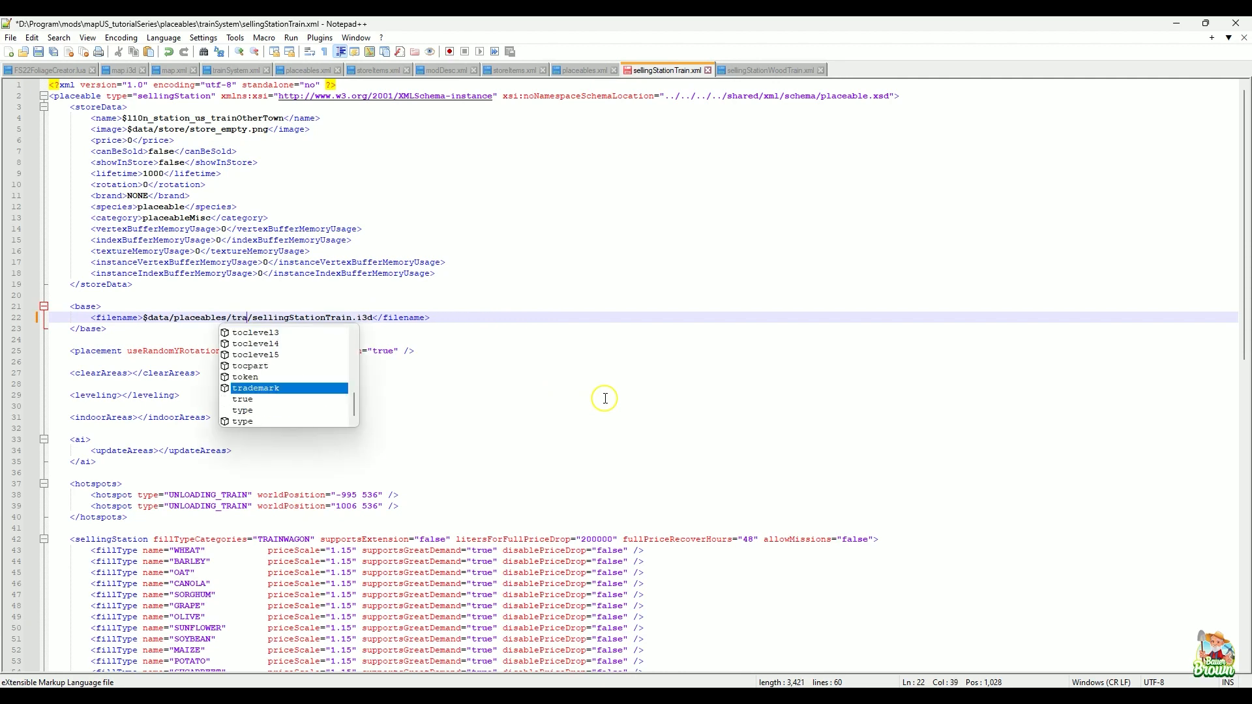
pyautogui.write('ystem')
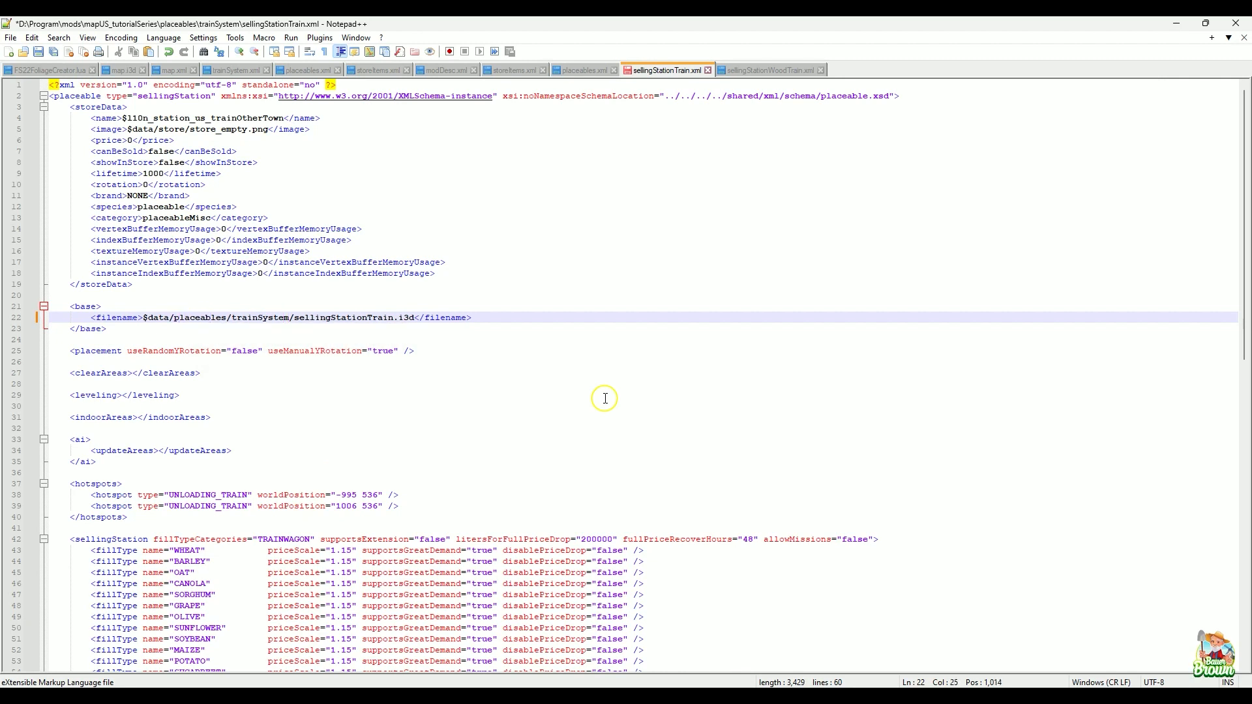
# - Remove $data/ from the base filename so it reads placeables/trainSystem/sellingStationTrain.i3d, and save the file
pyautogui.press('BackSpace')
pyautogui.press('BackSpace')
pyautogui.press('BackSpace')
pyautogui.press('BackSpace')
pyautogui.press('BackSpace')
pyautogui.press('BackSpace')
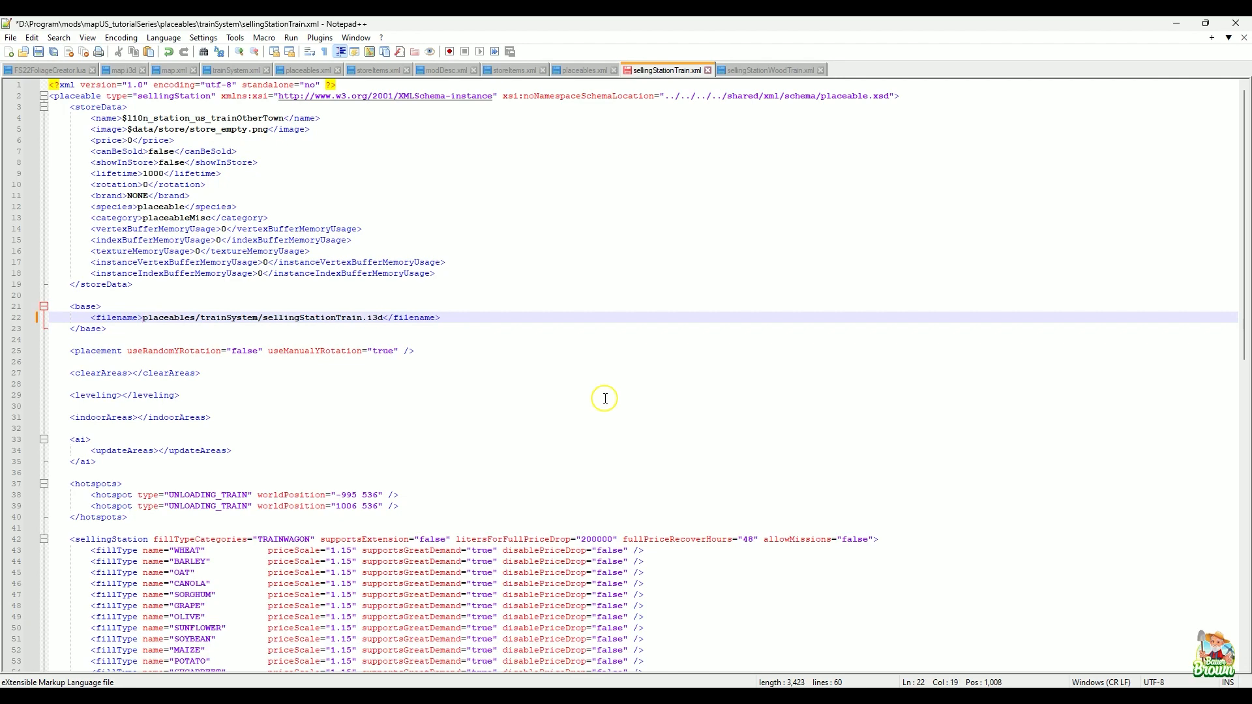
pyautogui.hotkey('ctrl', 's')
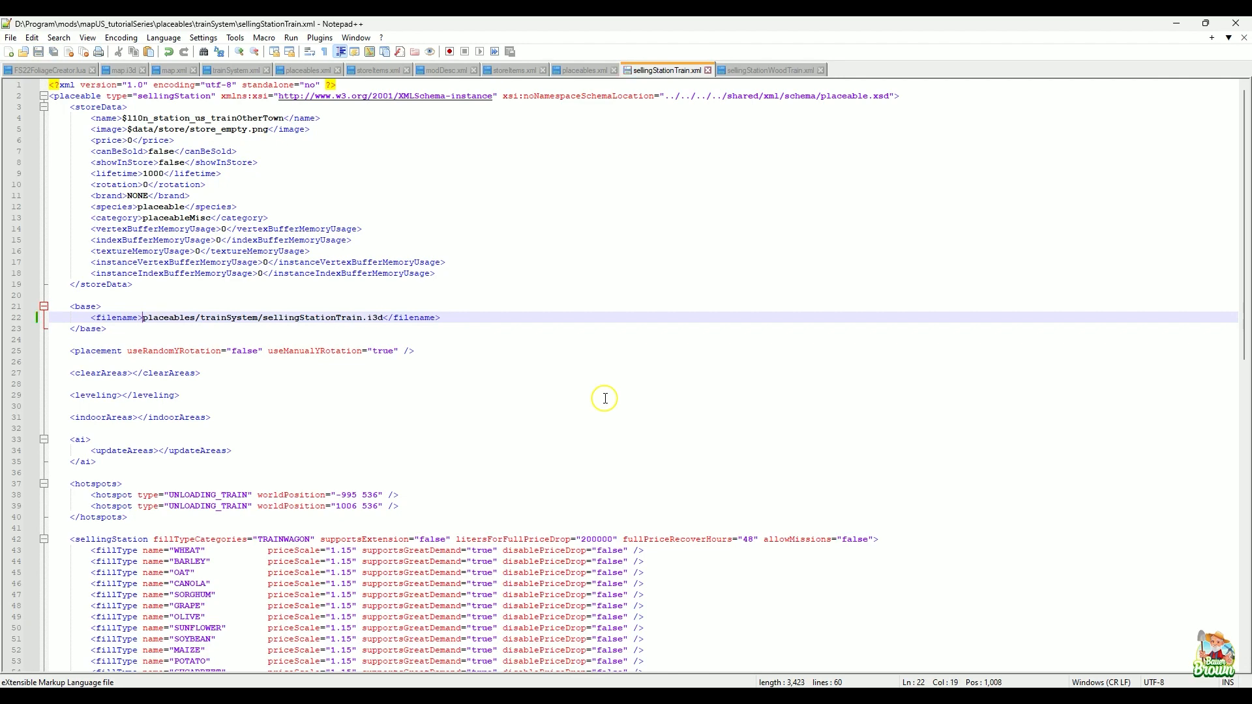
# - In sellingStationWoodTrain.xml, remove $data/ from the start of the base filename path
pyautogui.click(777, 71)
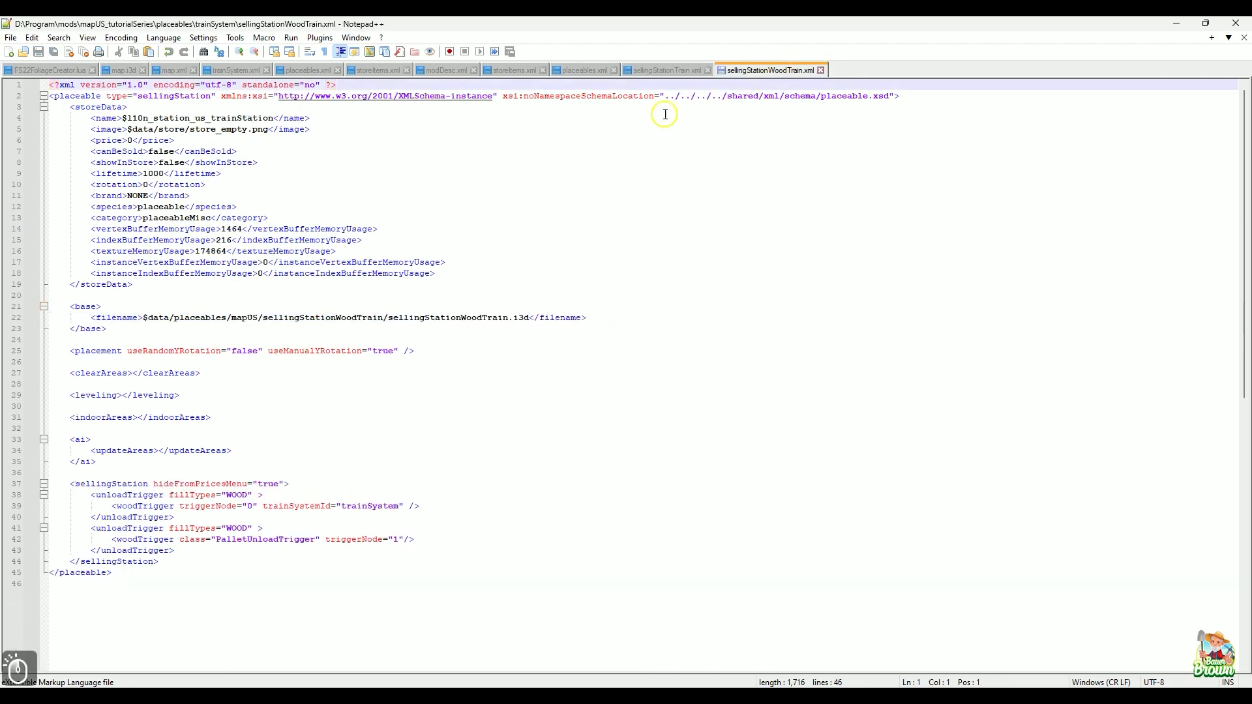
pyautogui.click(174, 317)
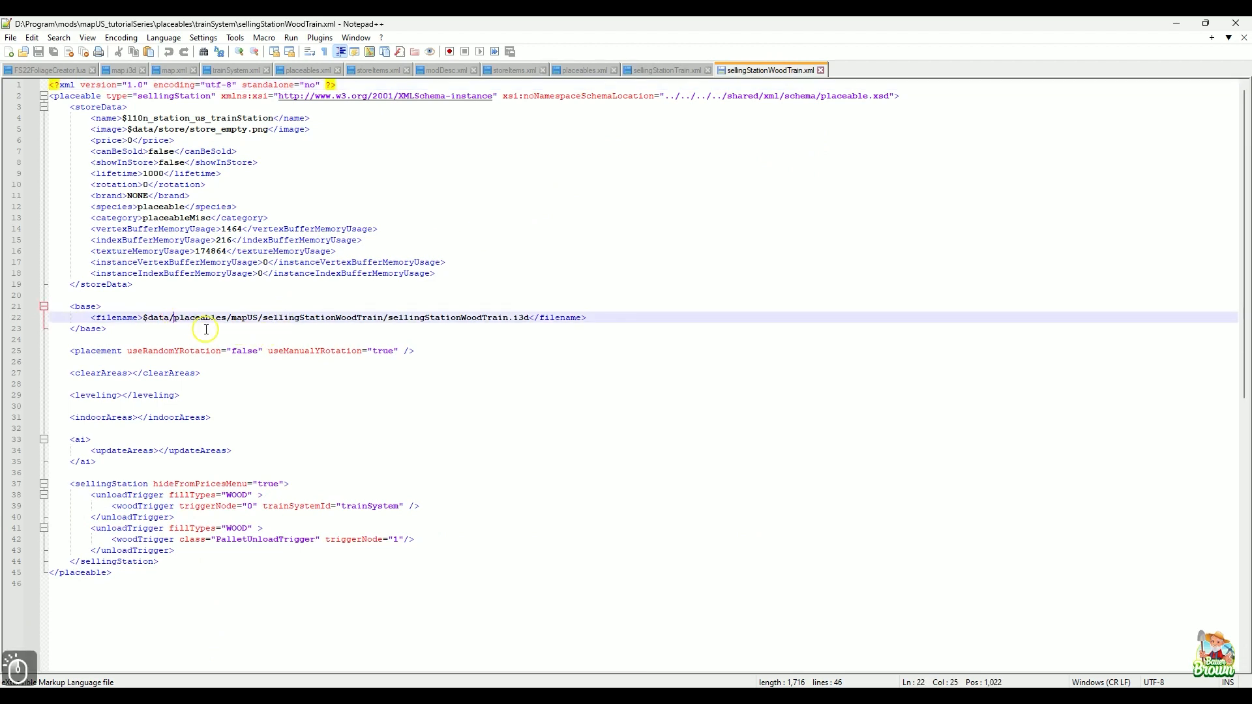
pyautogui.press('BackSpace')
pyautogui.press('BackSpace')
pyautogui.press('BackSpace')
pyautogui.press('BackSpace')
pyautogui.press('BackSpace')
pyautogui.press('BackSpace')
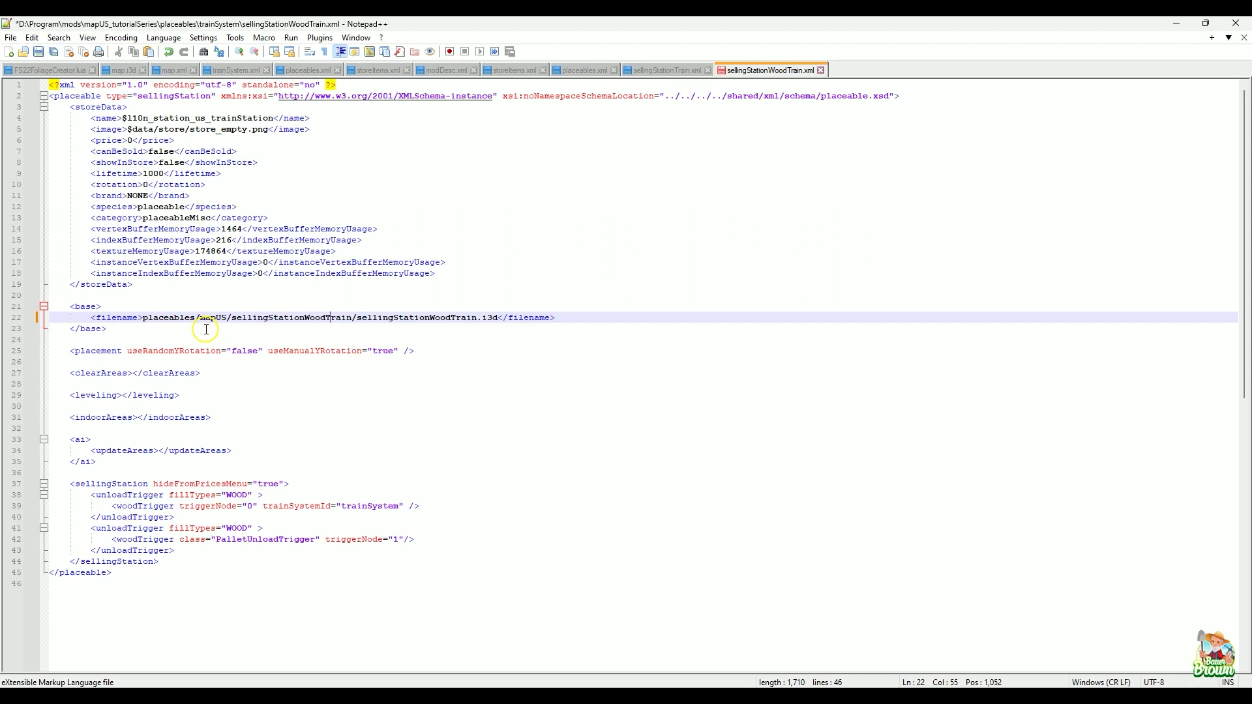
# - Replace the sellingStationWoodTrain folder in the filename path with trainSystem, giving placeables/mapUS/trainSystem/sellingStationWoodTrain.i3d, and save the file
pyautogui.hotkey('ctrl', 'BackSpace')
pyautogui.write('trainSystem')
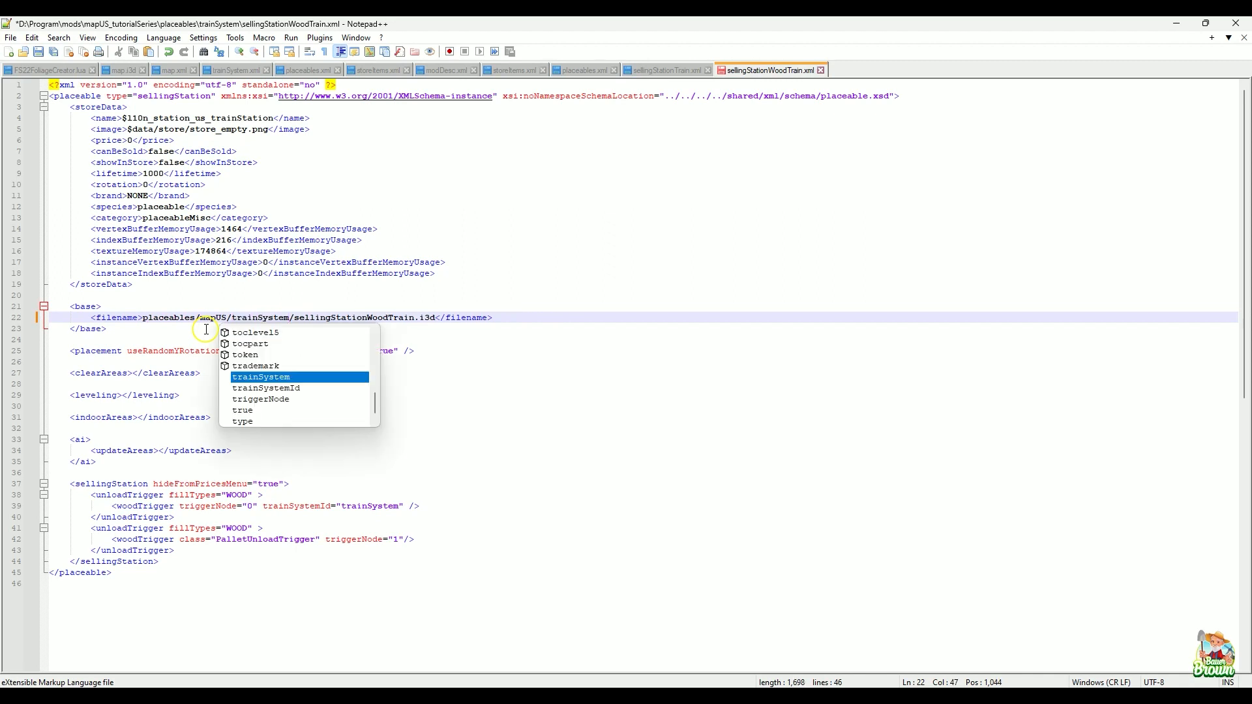
pyautogui.hotkey('ctrl', 's')
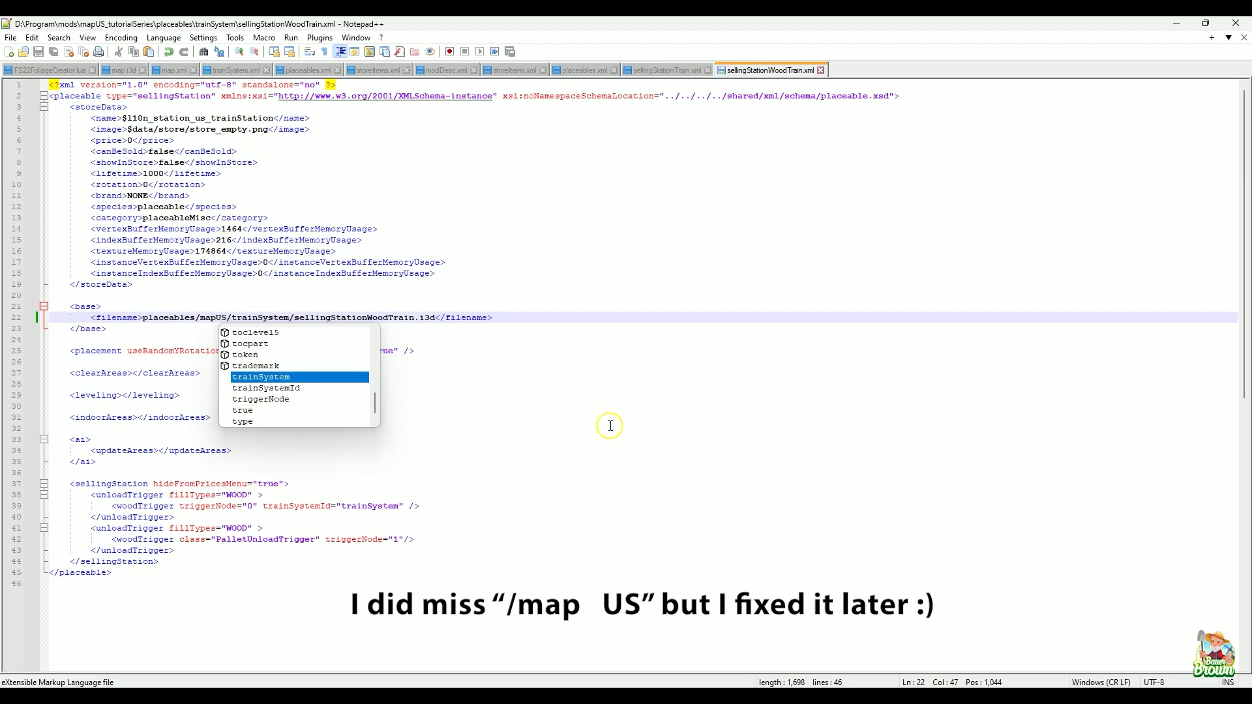
pyautogui.scroll(2, 613, 423)
pyautogui.scroll(-2, 613, 423)
pyautogui.click(671, 315)
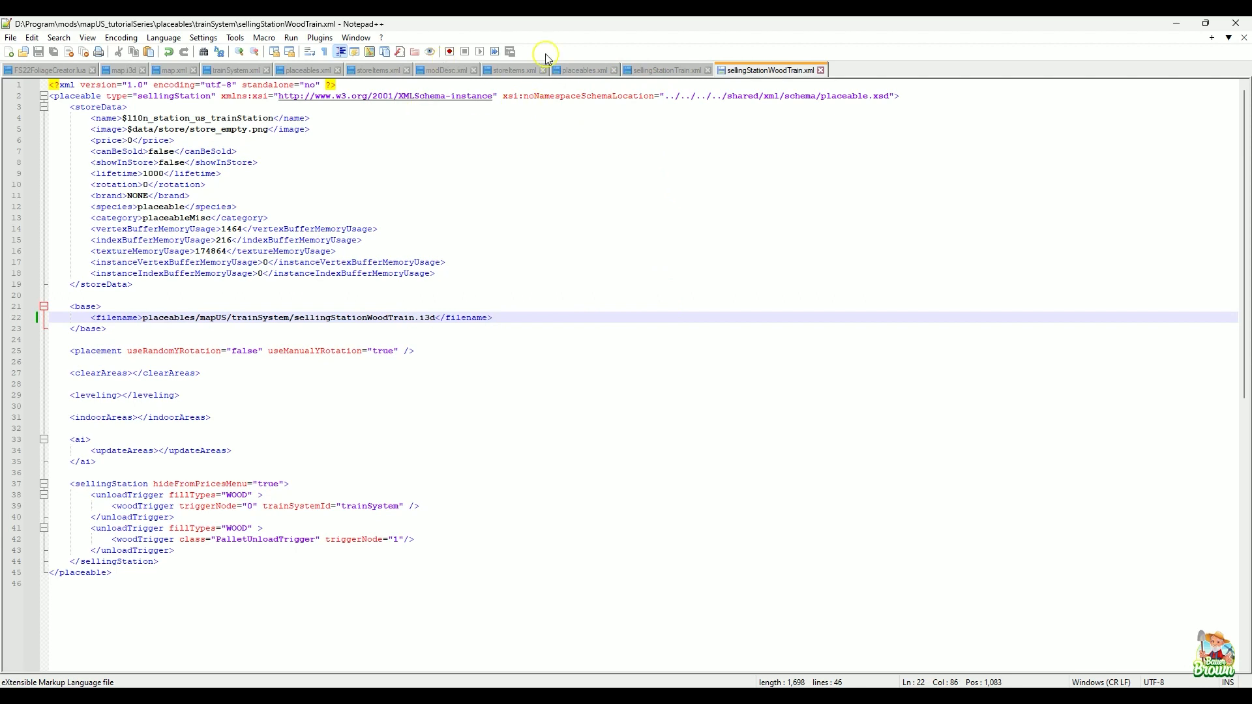
# - In the map's placeables.xml, add an empty line below the trainSystem placeable entry
pyautogui.click(313, 72)
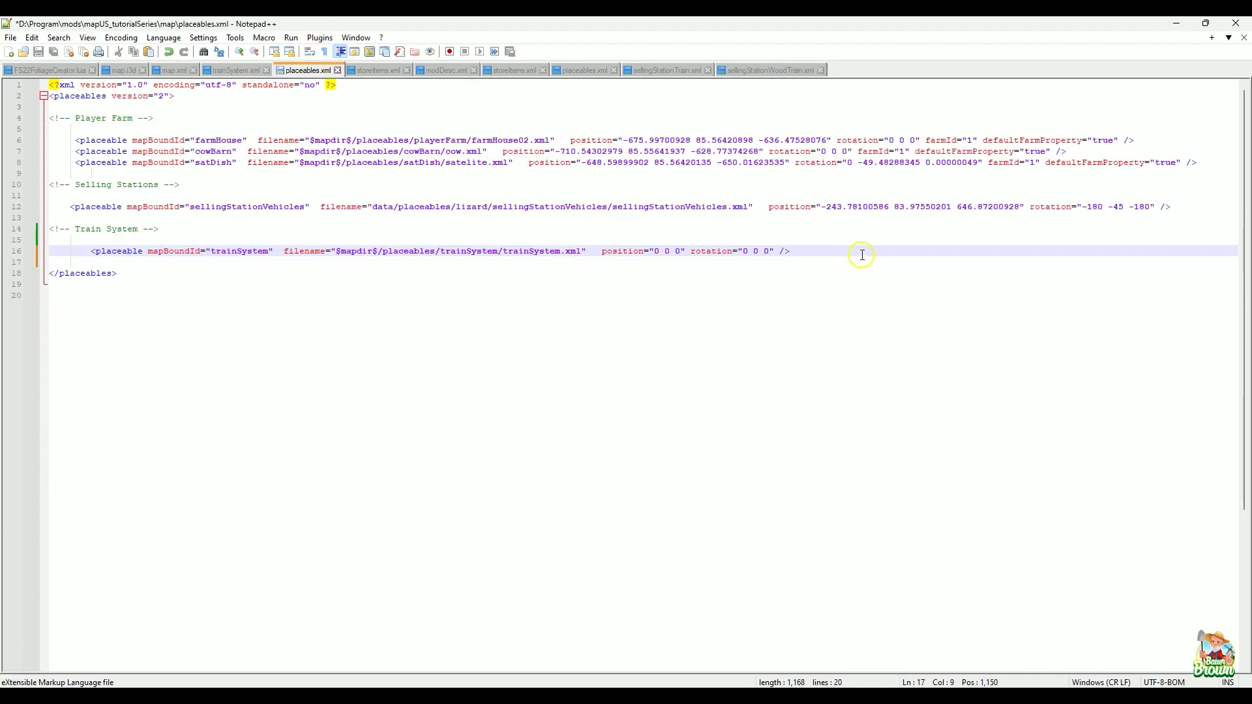
pyautogui.press('Return')
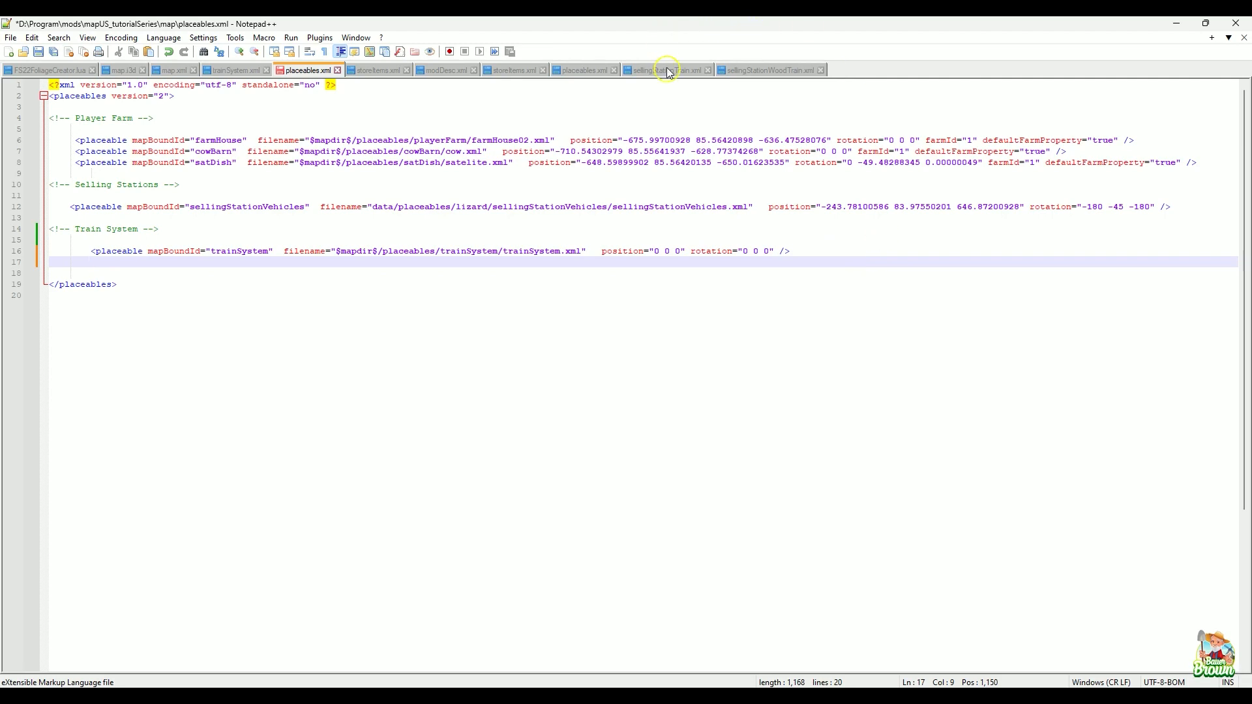
# - Copy the sellingStationTrain, sellingStationWoodTrain01 and sellingStationWoodTrain02 entries from the base-game placeables.xml into the mod map's placeables.xml below the trainSystem entry
pyautogui.click(585, 70)
pyautogui.scroll(-2, 937, 436)
pyautogui.scroll(-2, 936, 435)
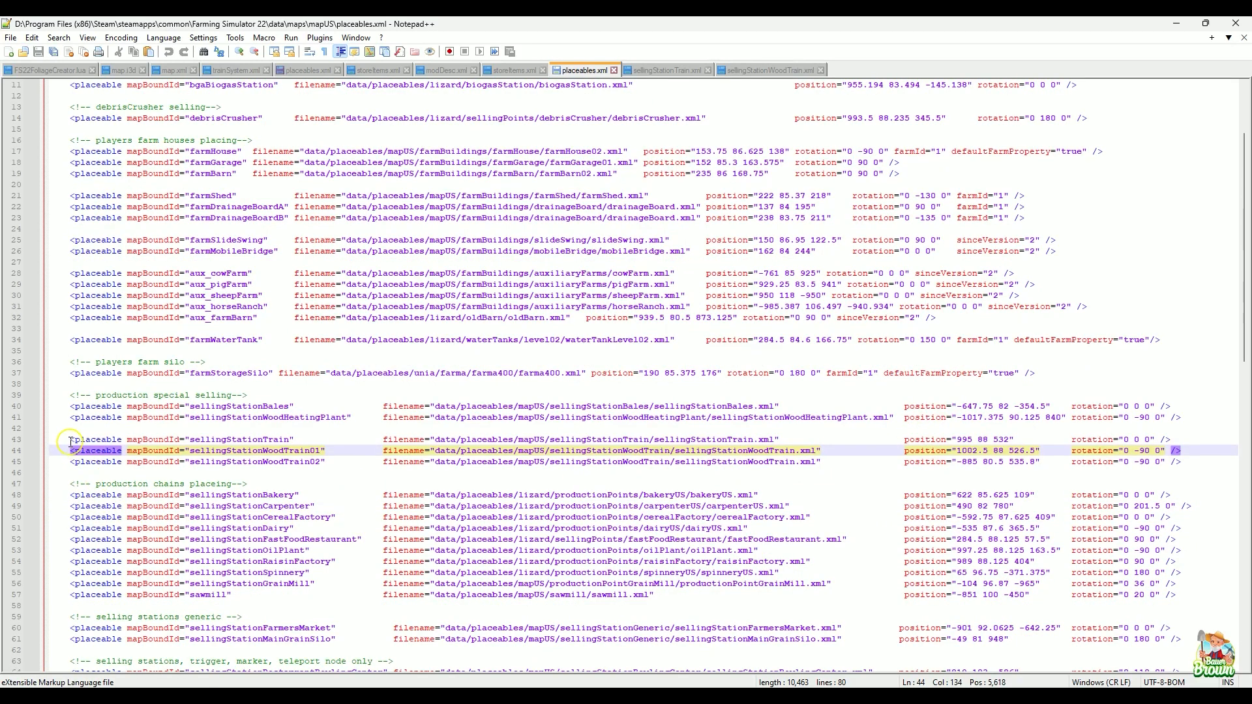
pyautogui.moveTo(70, 439); pyautogui.dragTo(1211, 461)
pyautogui.hotkey('ctrl', 'c')
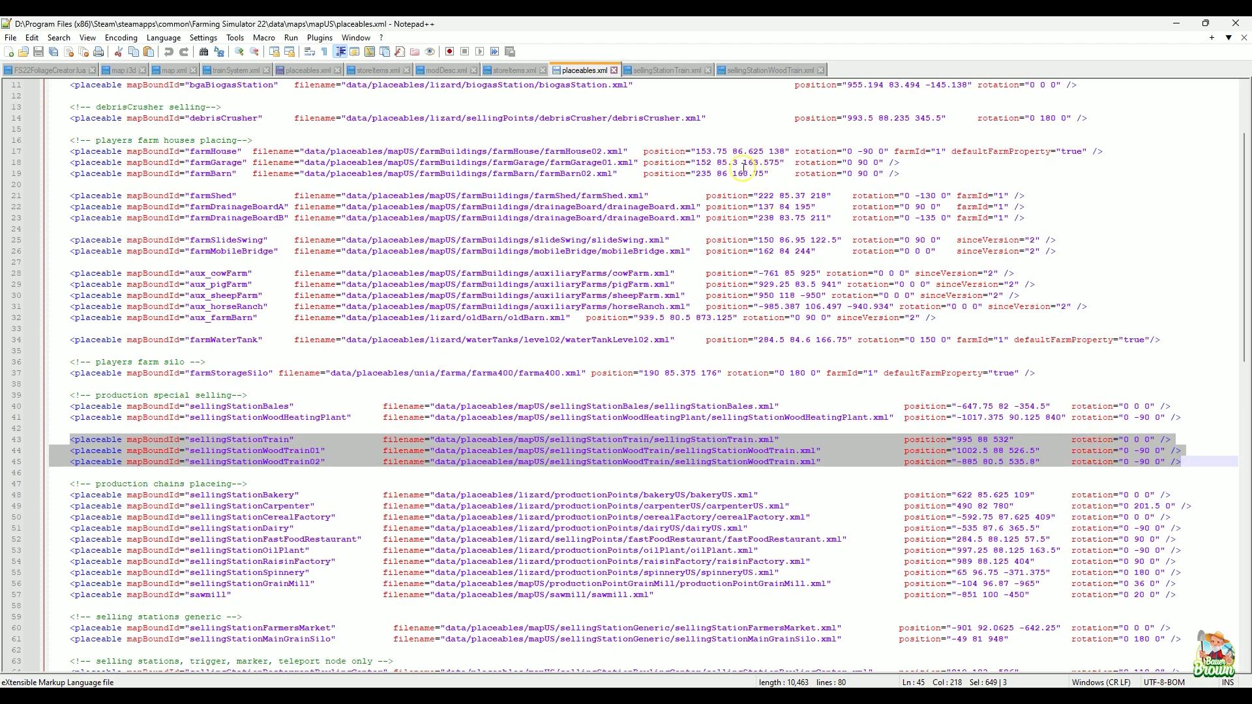
pyautogui.click(297, 76)
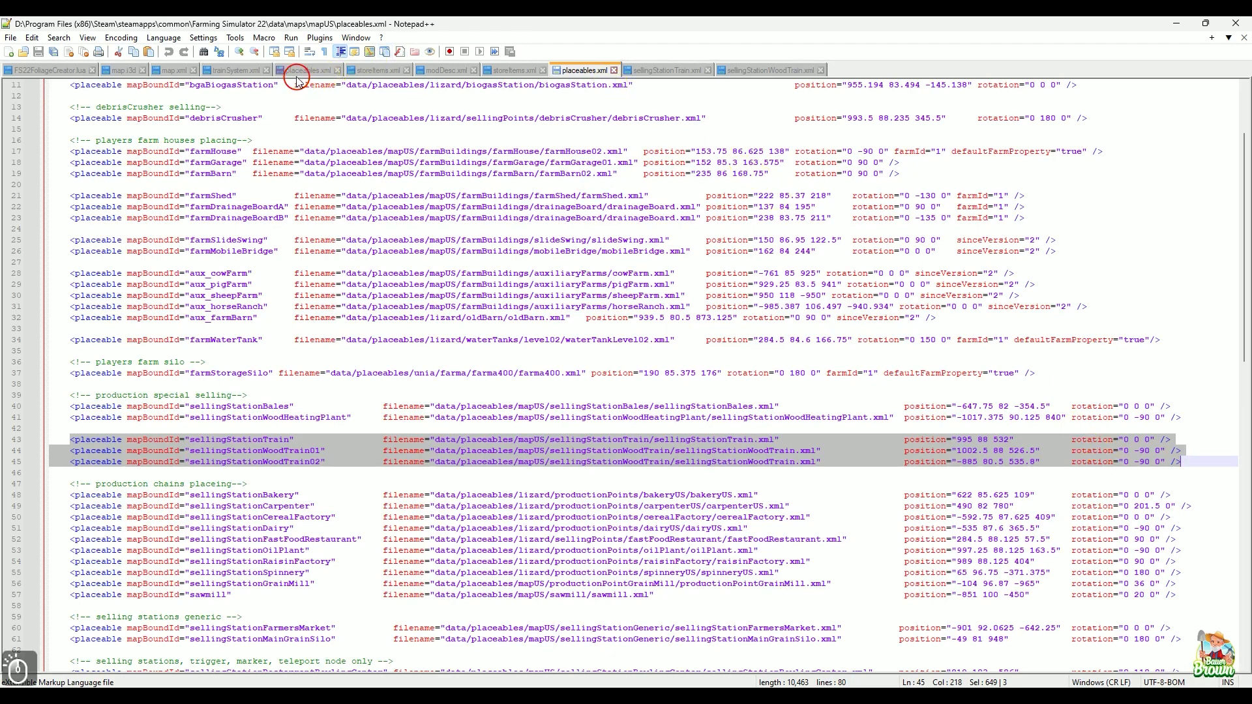
pyautogui.click(302, 72)
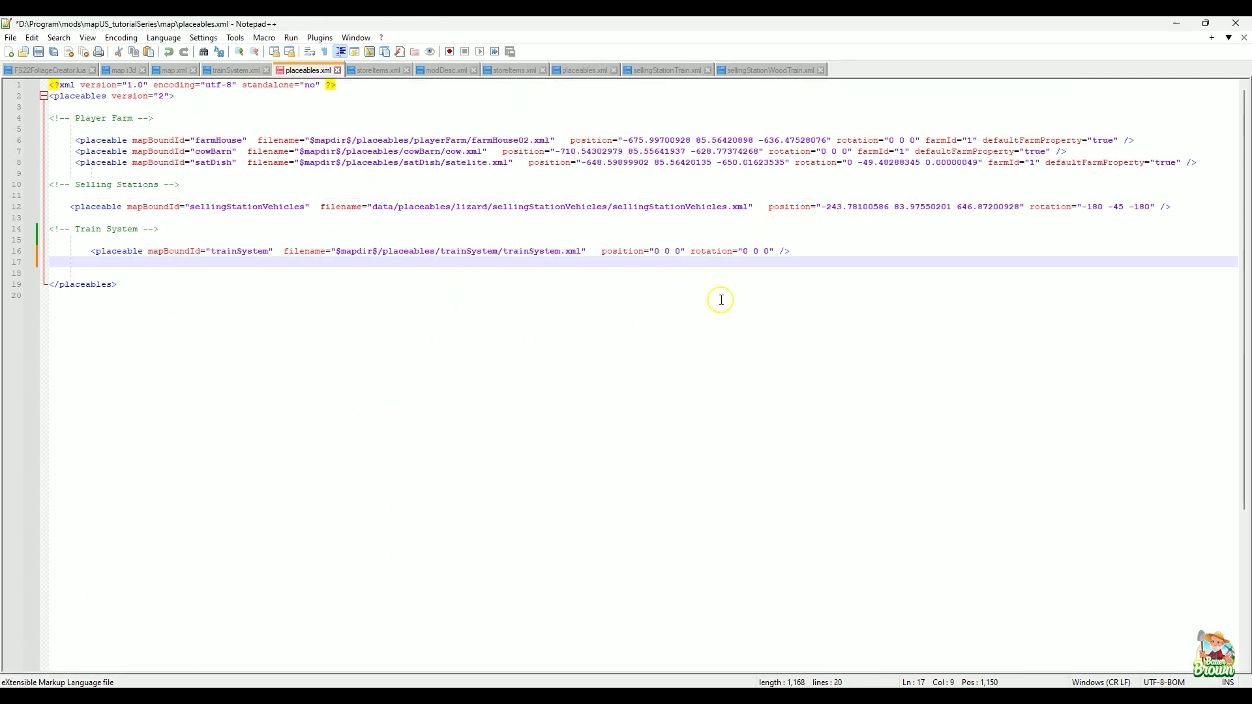
pyautogui.hotkey('ctrl', 'v')
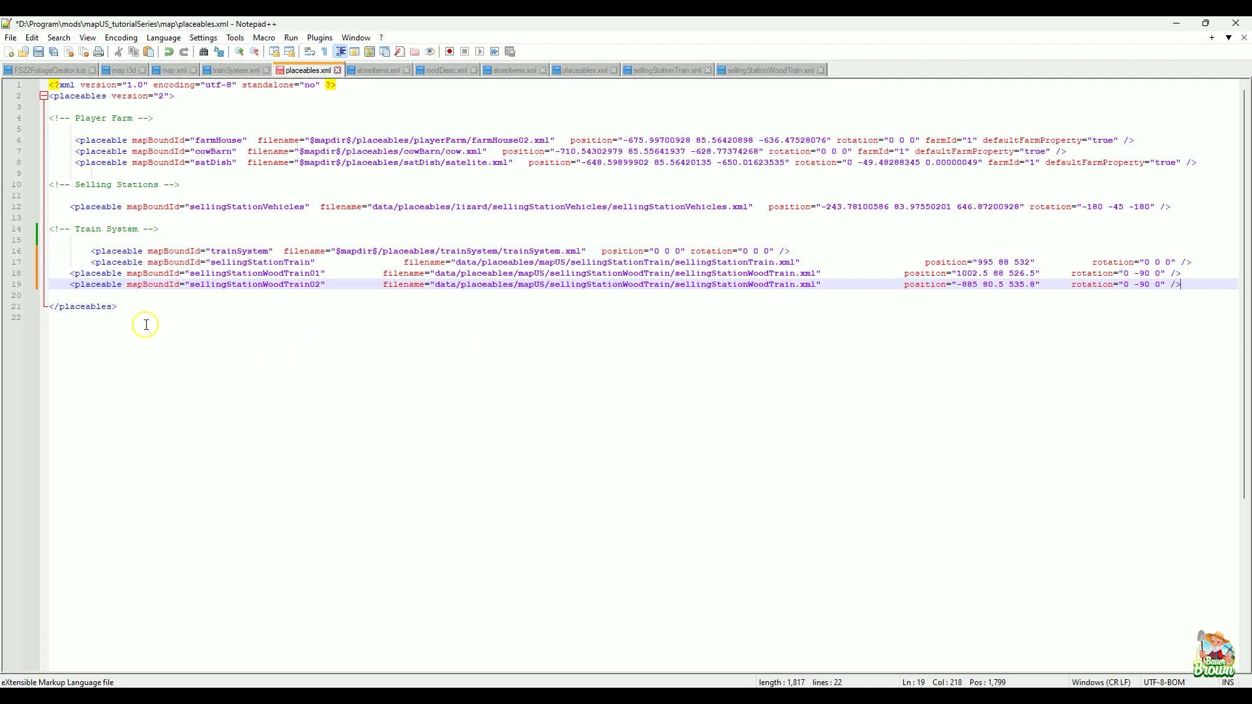
# - Indent the sellingStationWoodTrain01 and sellingStationWoodTrain02 lines to align with the other Train System entries
pyautogui.click(71, 273)
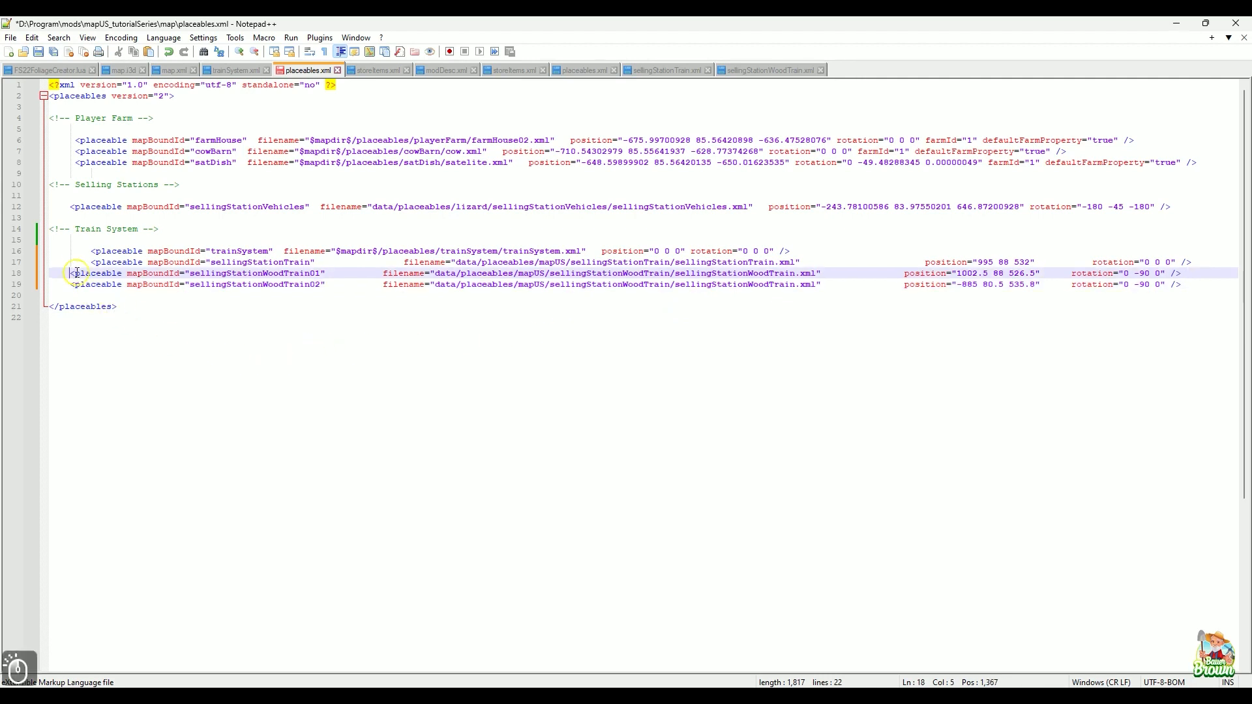
pyautogui.press('Tab')
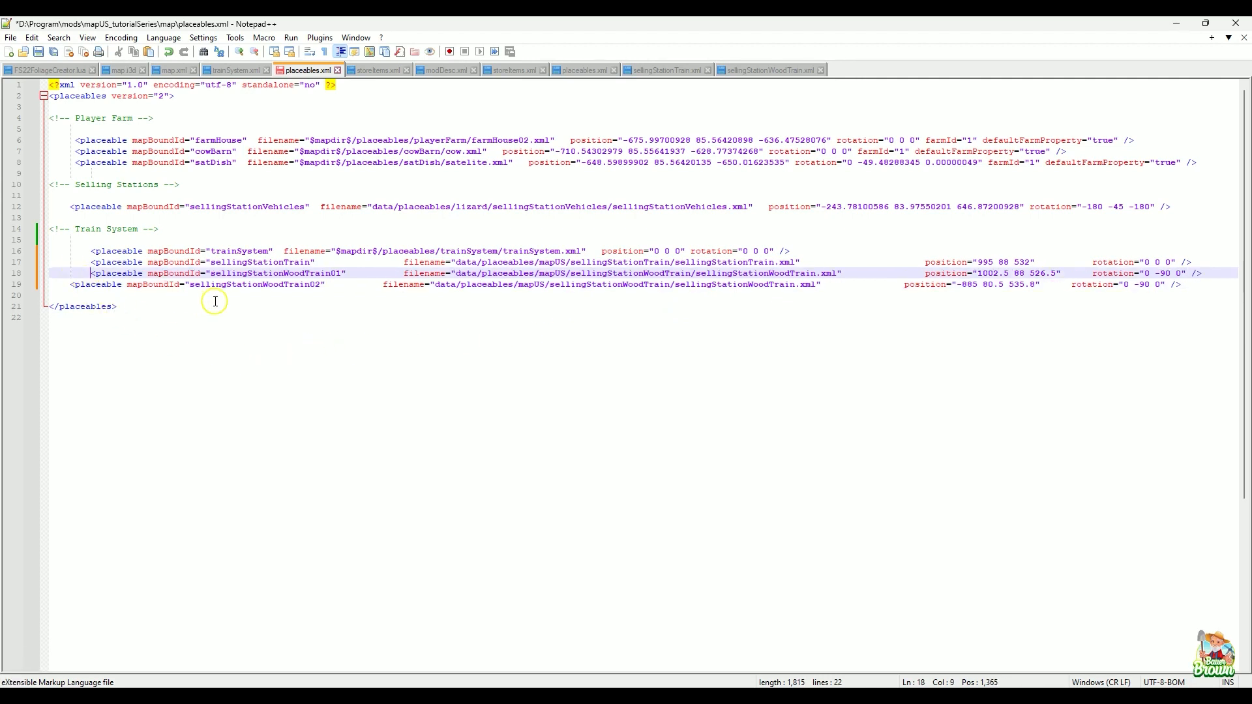
pyautogui.click(70, 285)
pyautogui.press('Tab')
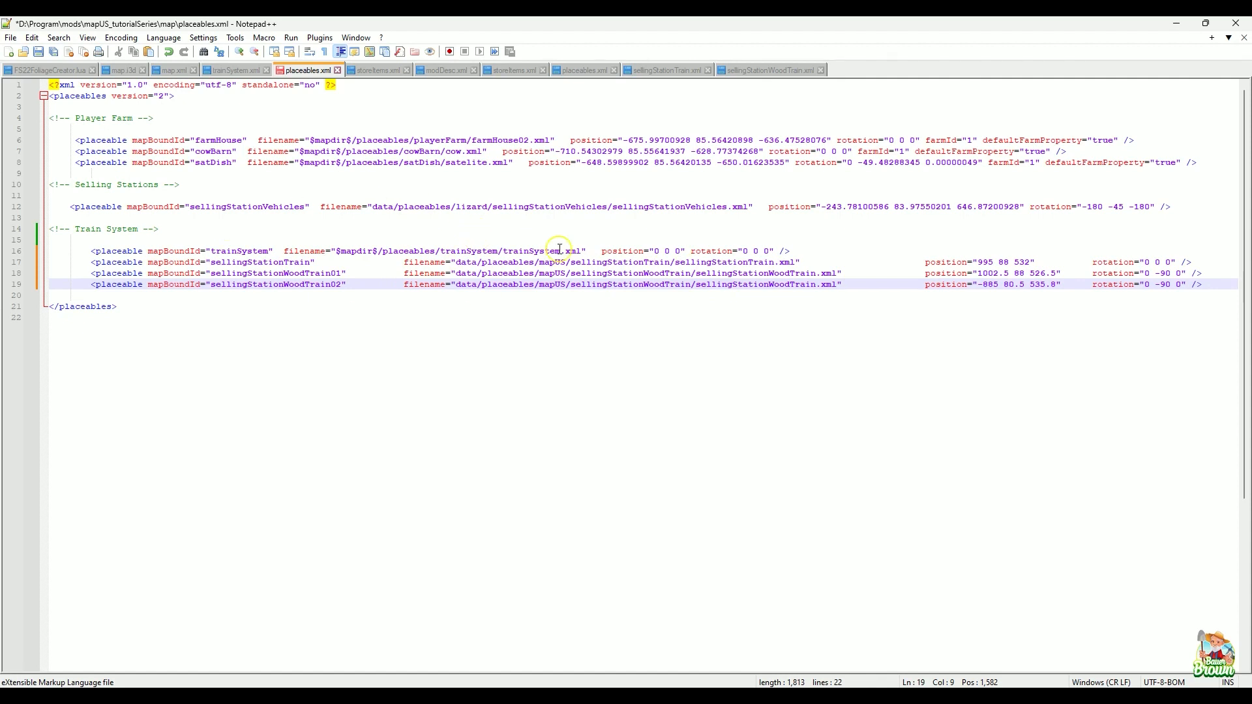
# - Change the folder path in the sellingStationTrain entry's filename to $mapdir$/placeables/trainSystem/, keeping sellingStationTrain.xml
pyautogui.click(671, 262)
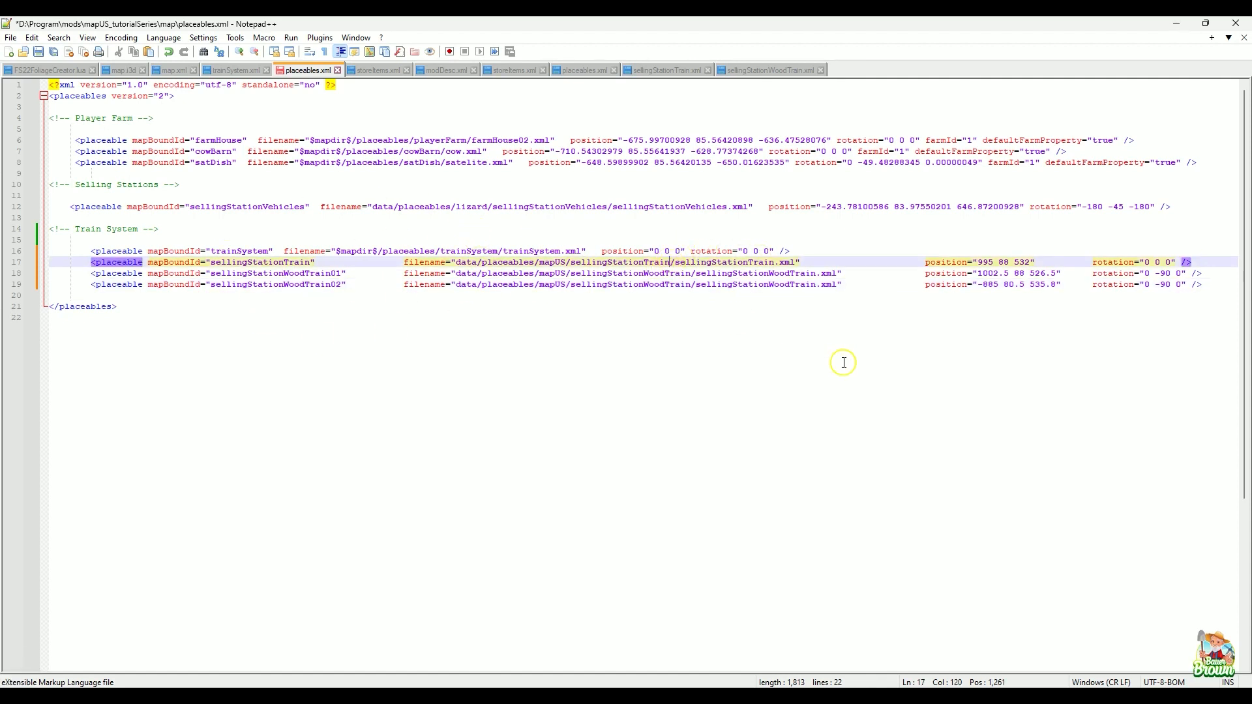
pyautogui.press('BackSpace')
pyautogui.press('BackSpace')
pyautogui.press('BackSpace')
pyautogui.press('BackSpace')
pyautogui.press('BackSpace')
pyautogui.press('BackSpace')
pyautogui.press('BackSpace')
pyautogui.press('BackSpace')
pyautogui.press('BackSpace')
pyautogui.press('BackSpace')
pyautogui.press('BackSpace')
pyautogui.press('BackSpace')
pyautogui.press('BackSpace')
pyautogui.press('BackSpace')
pyautogui.press('BackSpace')
pyautogui.press('BackSpace')
pyautogui.press('BackSpace')
pyautogui.press('BackSpace')
pyautogui.press('BackSpace')
pyautogui.press('BackSpace')
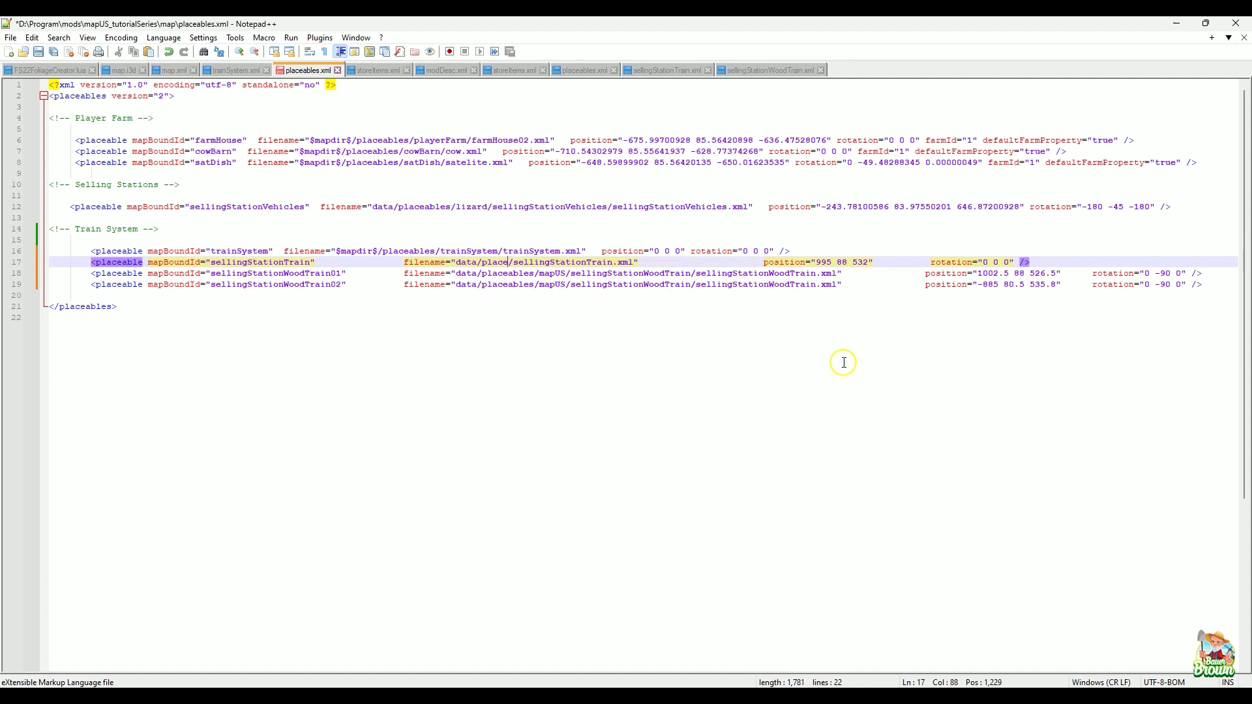
pyautogui.press('BackSpace')
pyautogui.press('BackSpace')
pyautogui.press('BackSpace')
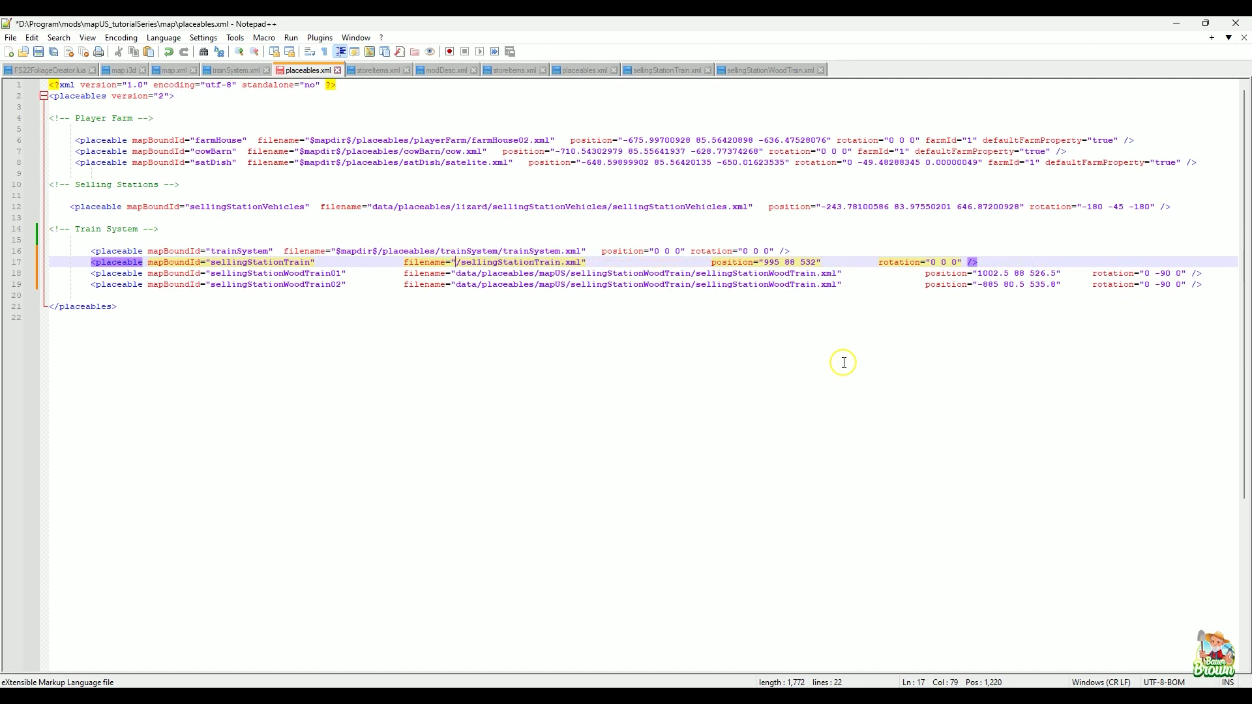
pyautogui.write('$mapdir')
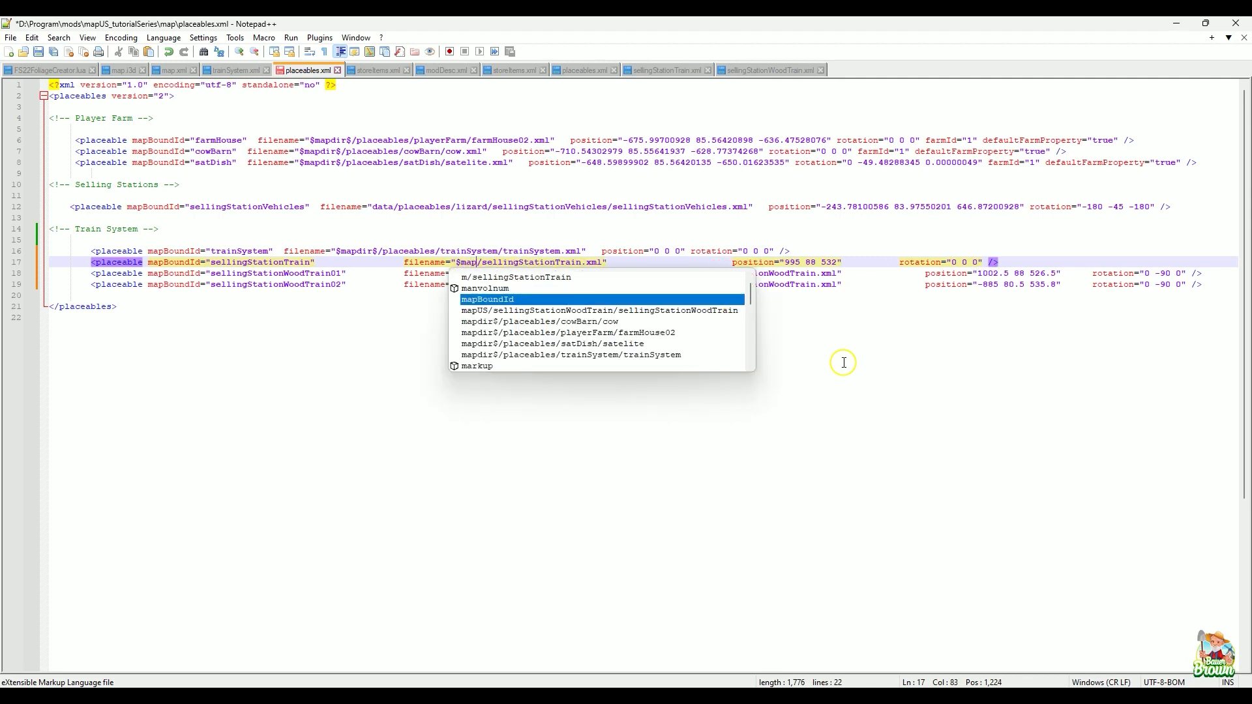
pyautogui.write('$/')
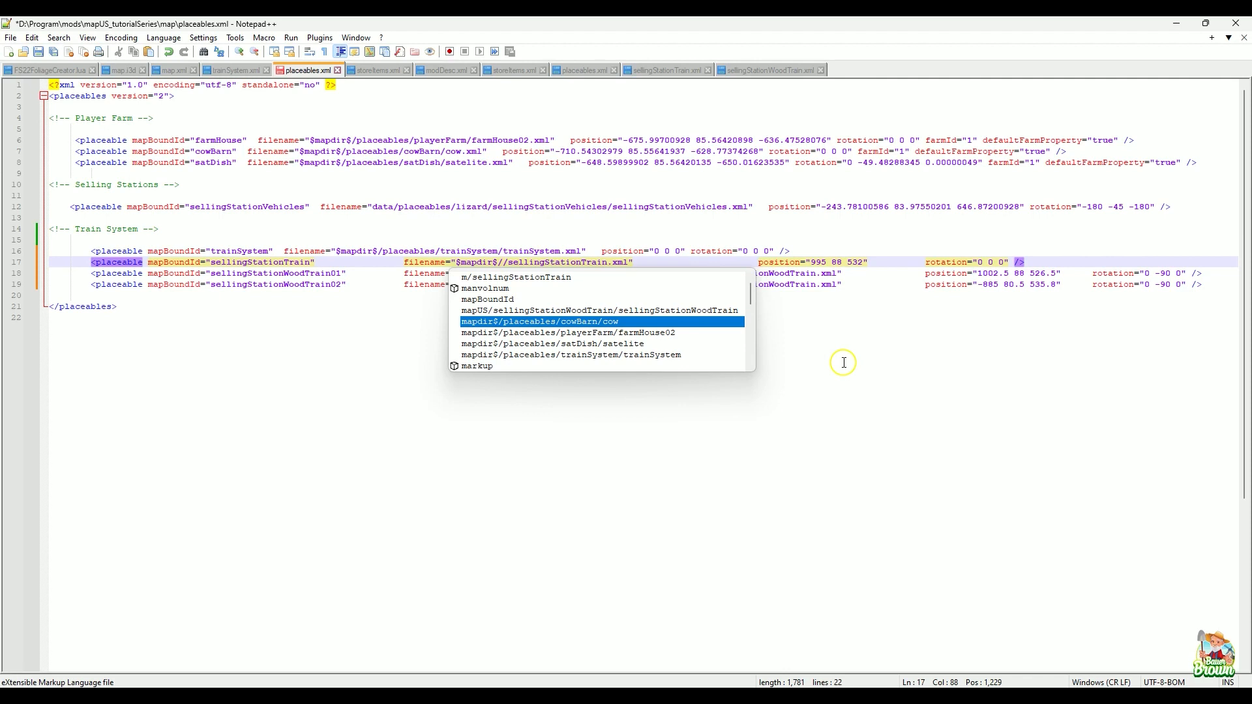
pyautogui.write('placeables')
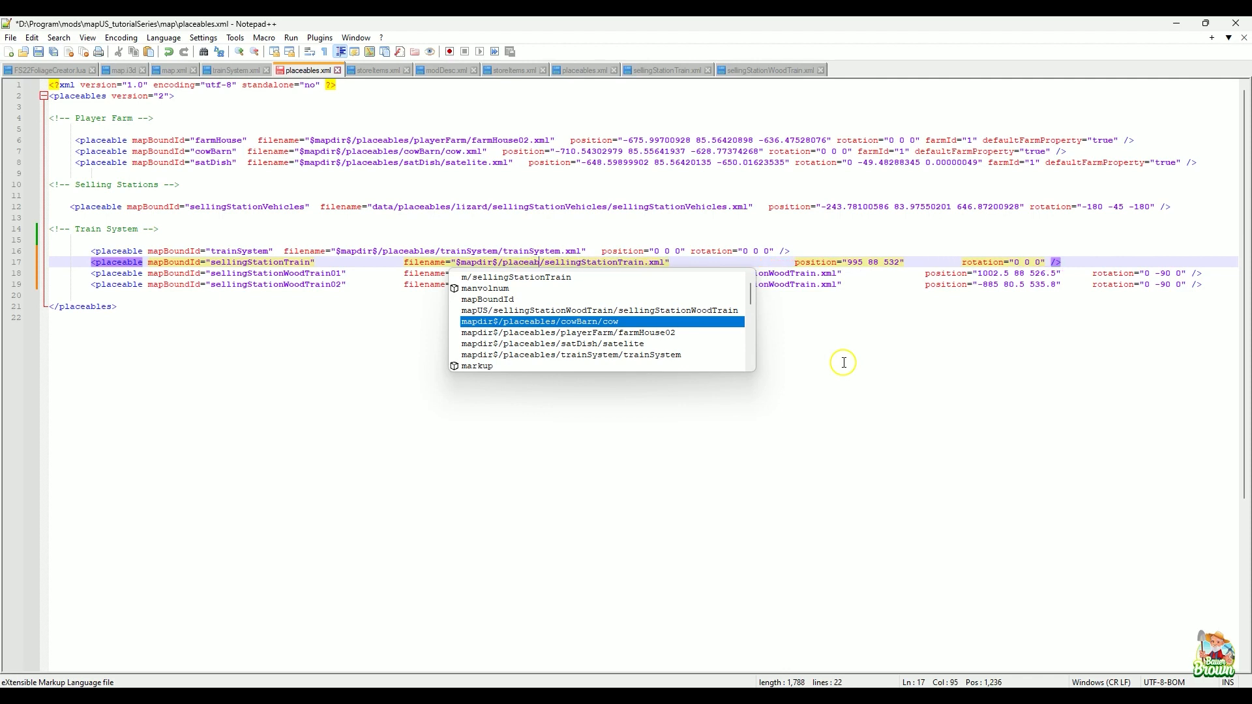
pyautogui.write('/trainS')
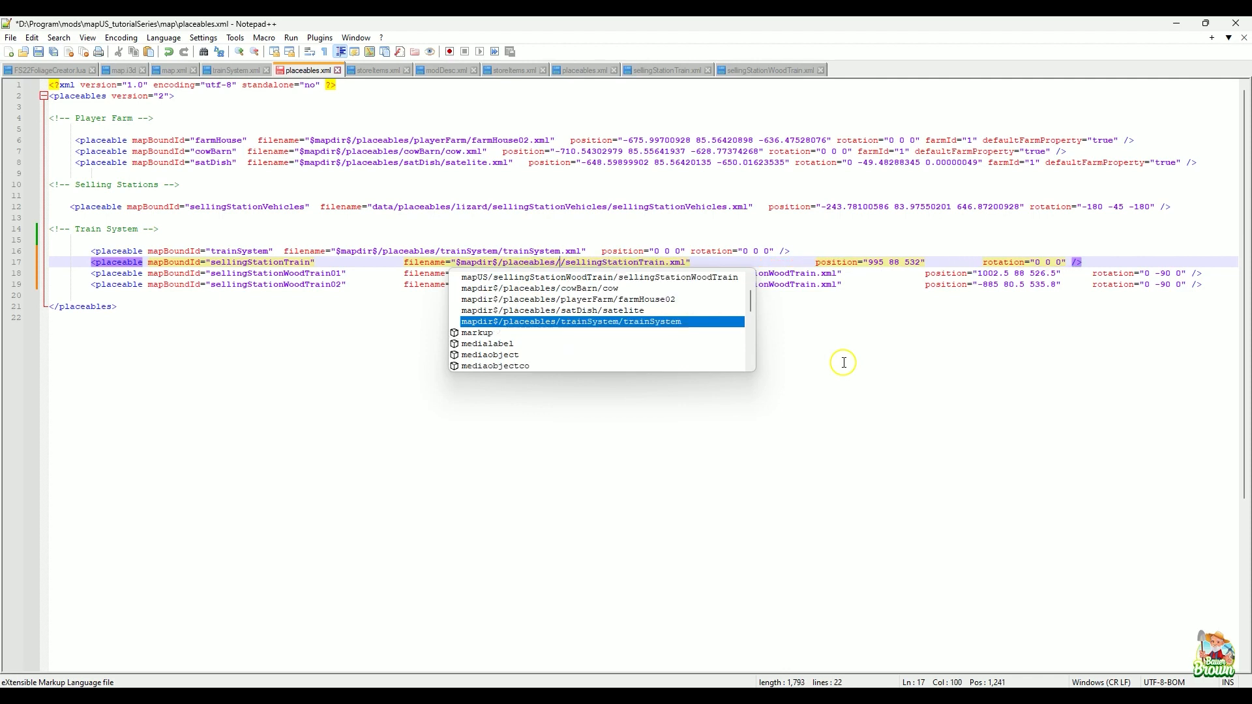
pyautogui.write('ystem')
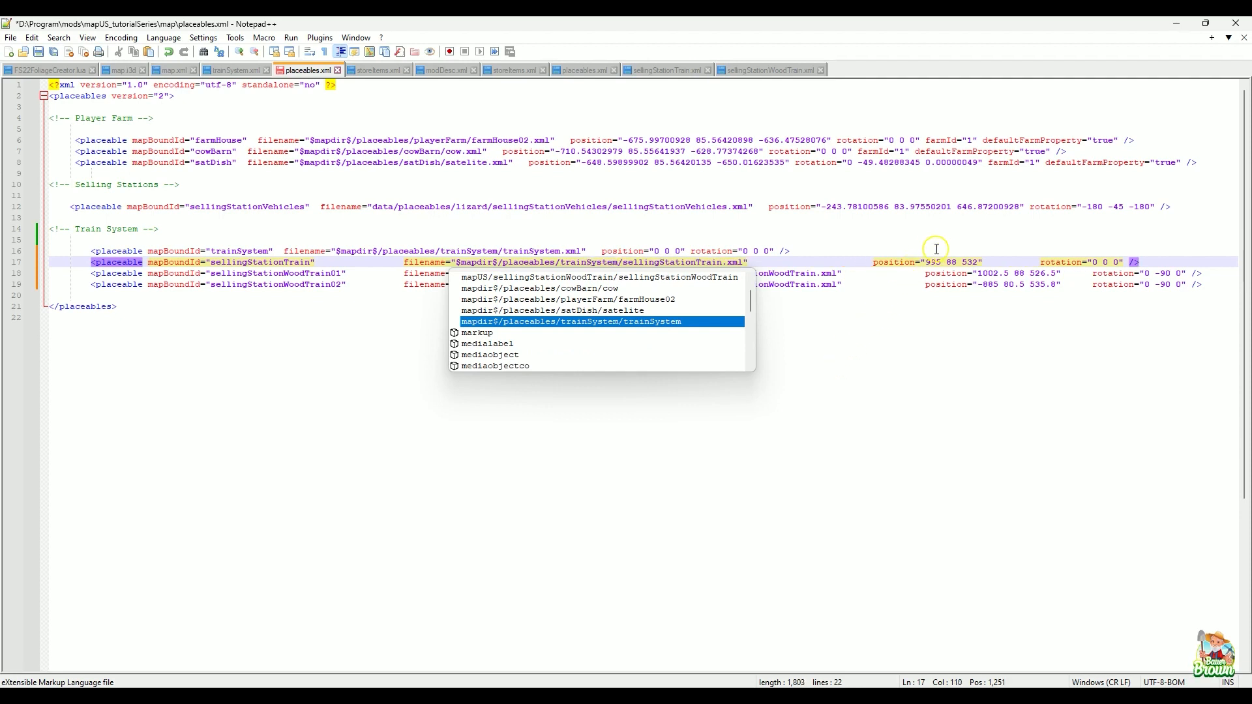
pyautogui.click(892, 285)
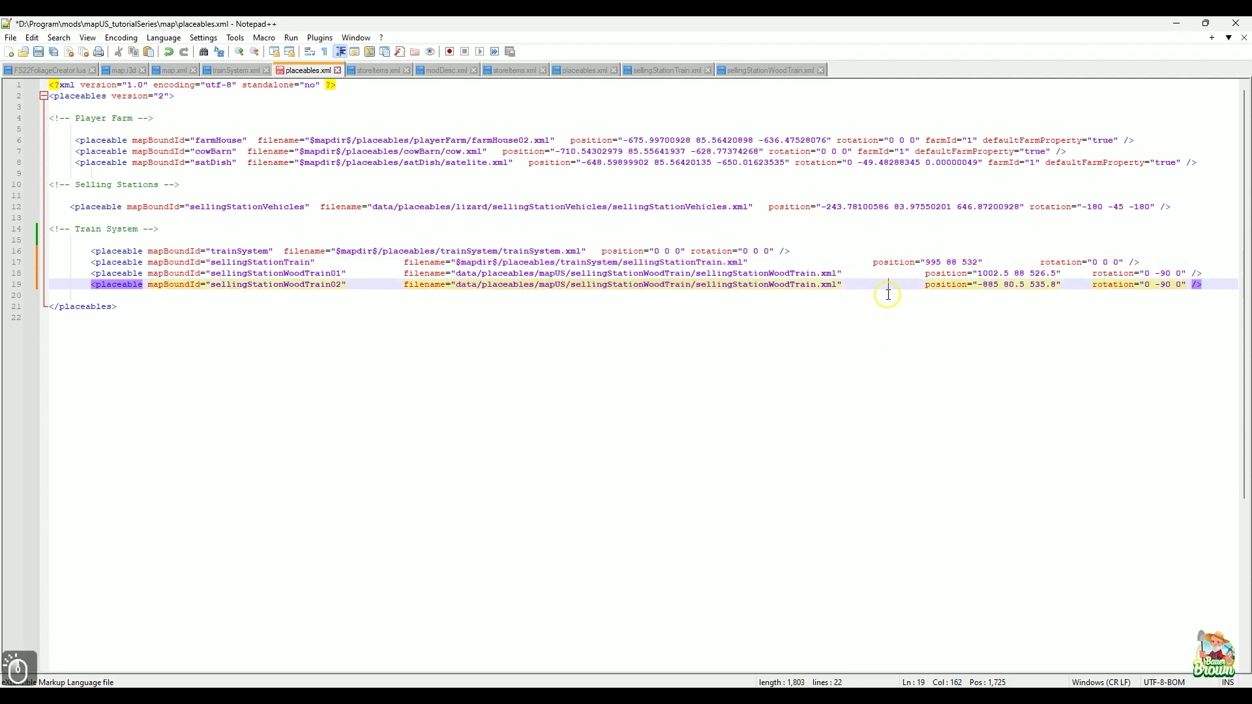
# - Replace the folder path in the sellingStationWoodTrain01 filename with $mapdir$/placeables/trainSystem/ copied from the sellingStationTrain entry
pyautogui.moveTo(456, 262); pyautogui.dragTo(620, 263)
pyautogui.hotkey('ctrl', 'c')
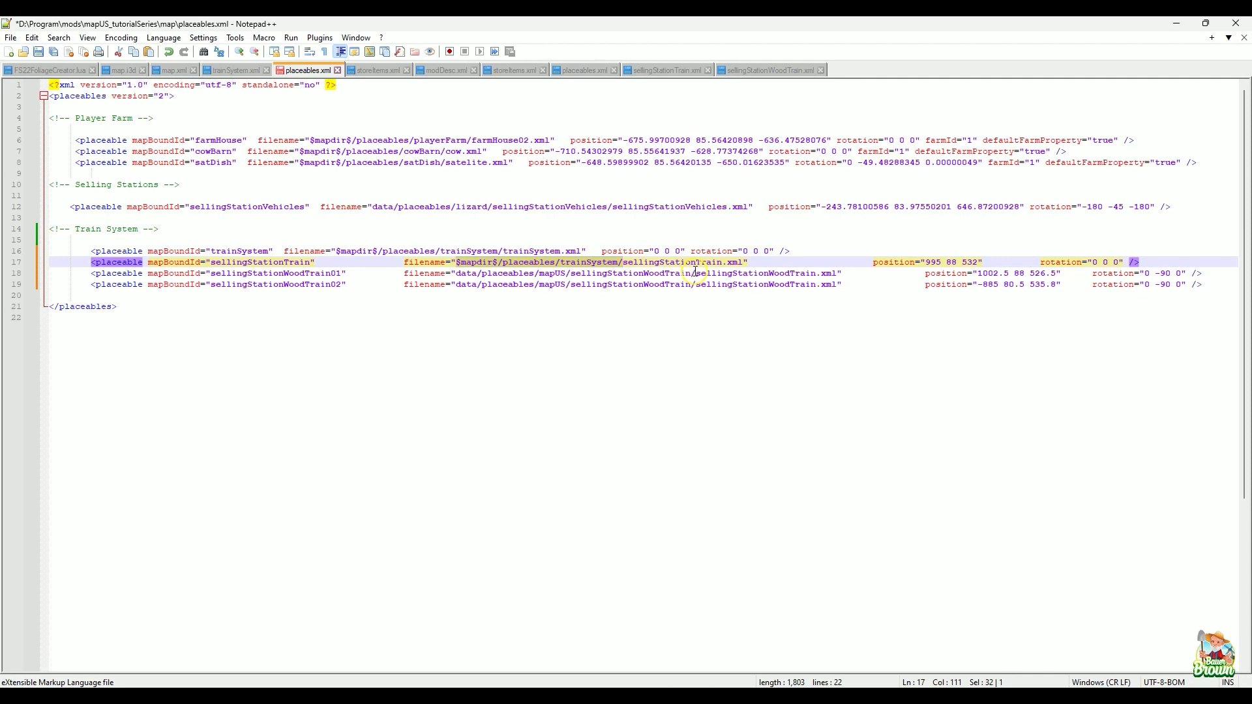
pyautogui.moveTo(695, 273); pyautogui.dragTo(460, 274)
pyautogui.hotkey('ctrl', 'v')
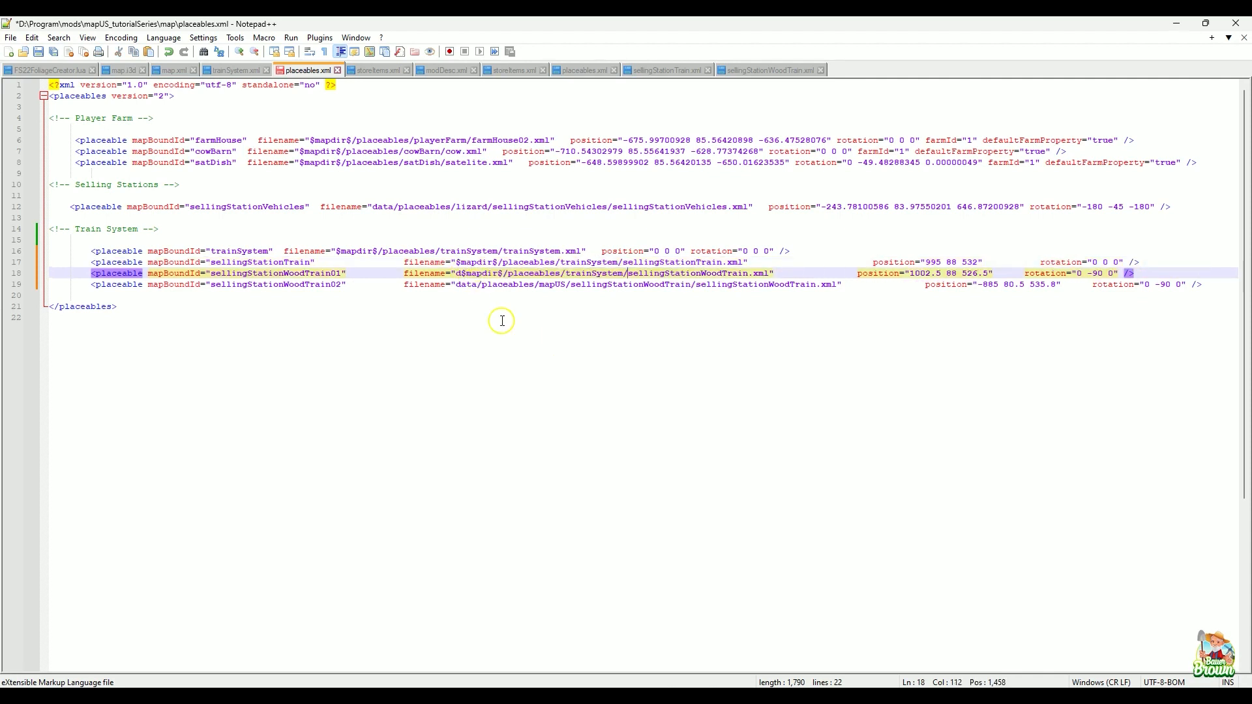
pyautogui.click(465, 274)
pyautogui.press('BackSpace')
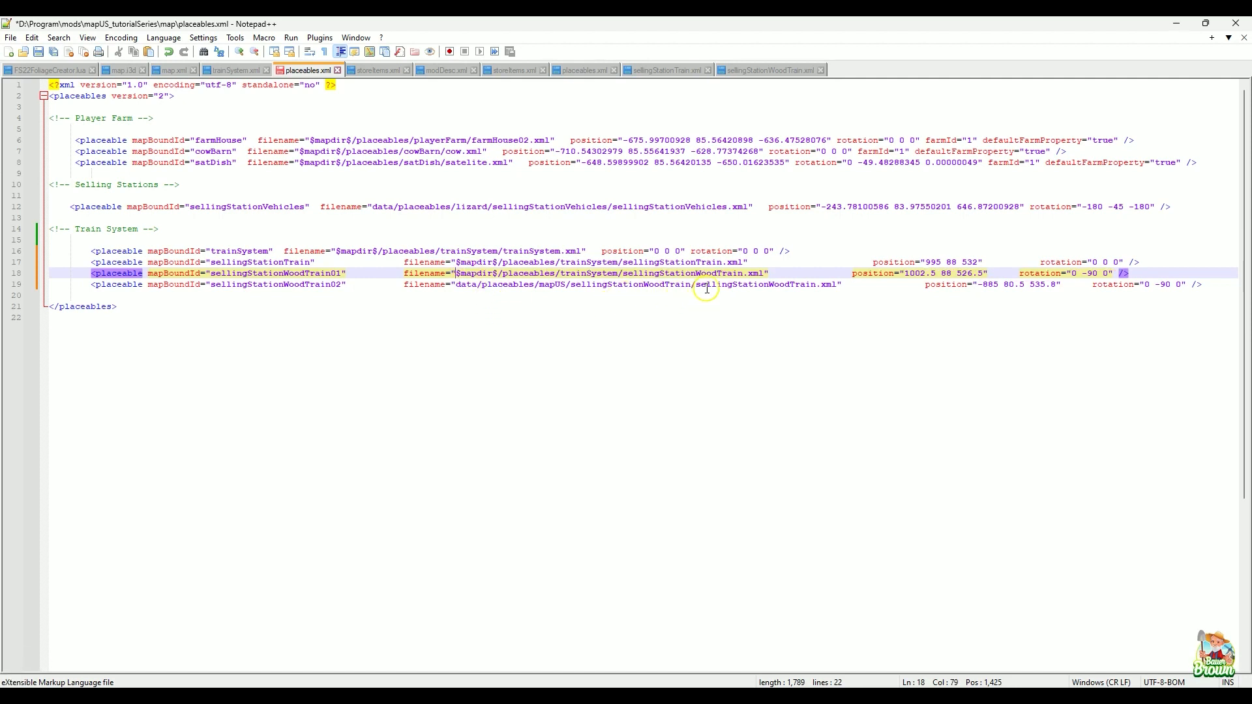
# - Replace the folder path in the sellingStationWoodTrain02 filename with $mapdir$/placeables/trainSystem/ and save placeables.xml
pyautogui.moveTo(699, 285); pyautogui.dragTo(455, 288)
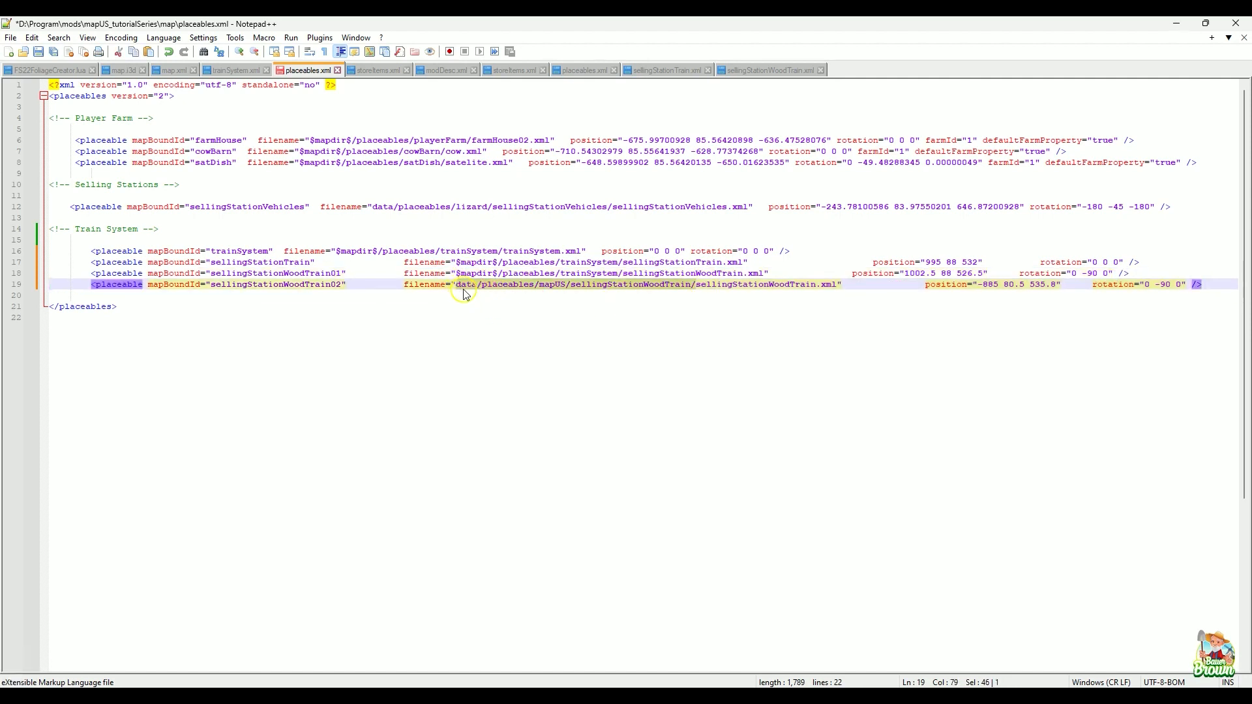
pyautogui.hotkey('ctrl', 'v')
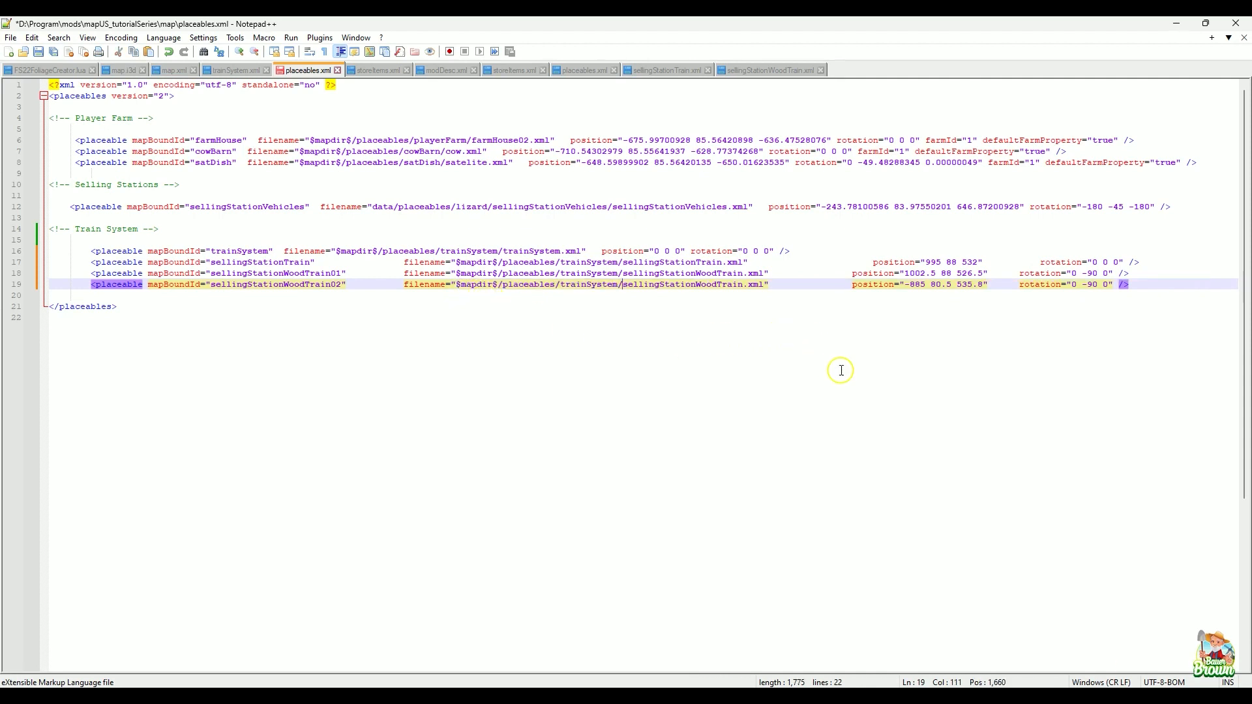
pyautogui.hotkey('ctrl', 's')
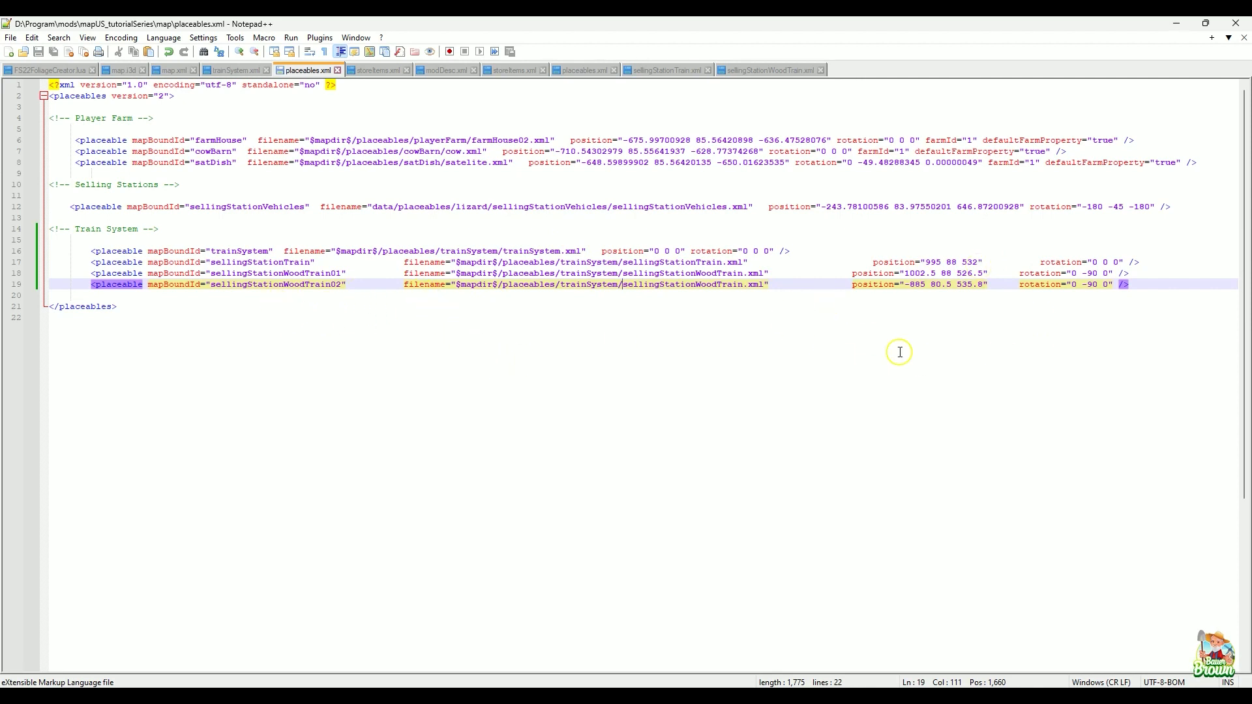
# - Switch to GIANTS Editor and create a new transform group in map.i3d
pyautogui.click(737, 573)
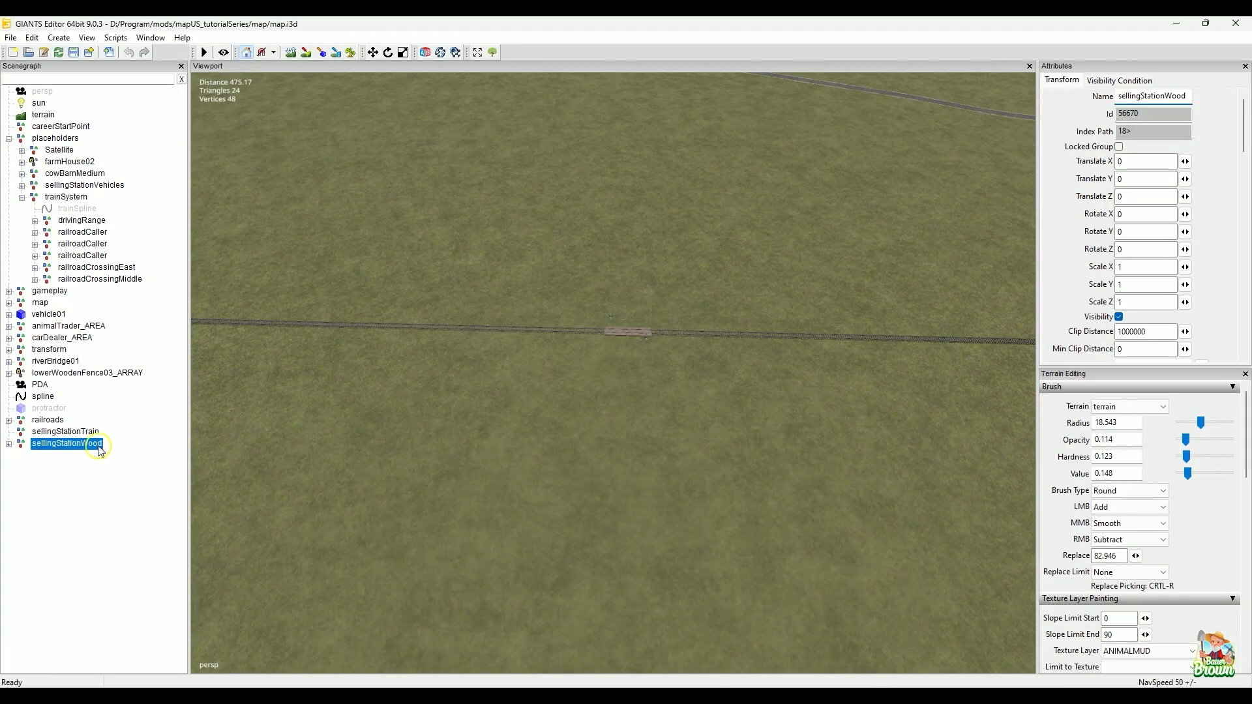
pyautogui.click(65, 431)
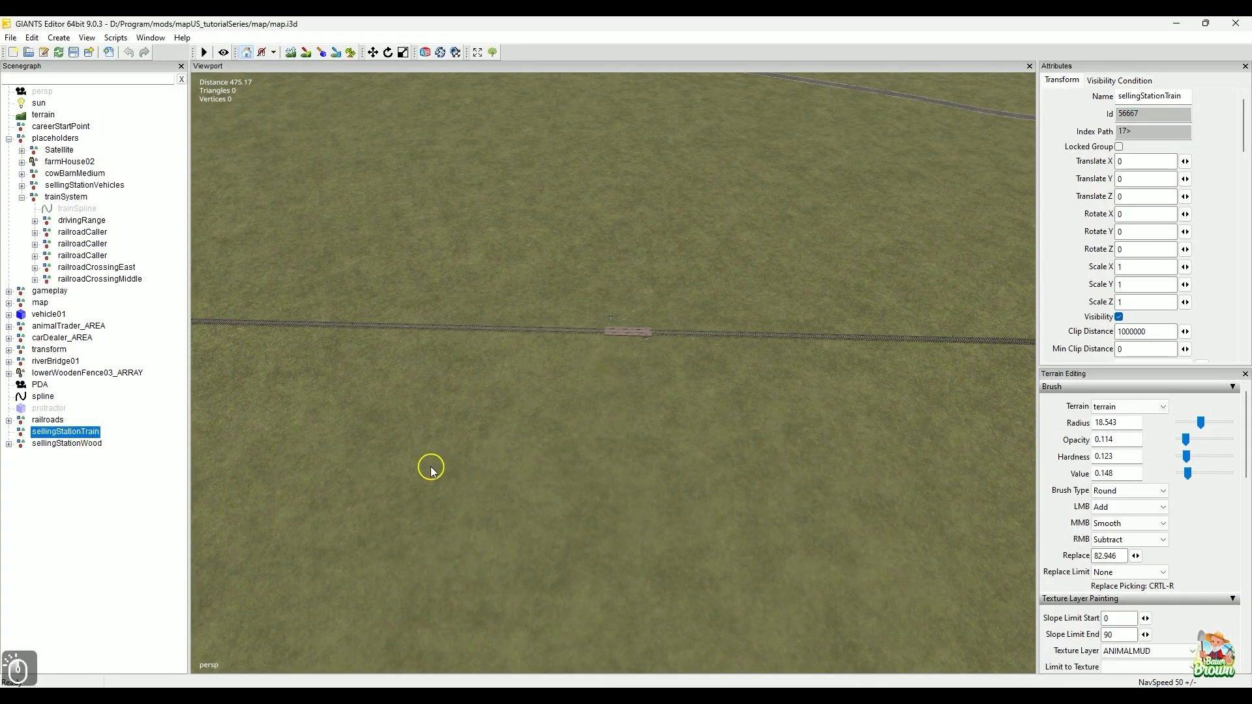
pyautogui.keyDown('alt'); pyautogui.moveTo(434, 467); pyautogui.dragTo(453, 380); pyautogui.keyUp('alt')
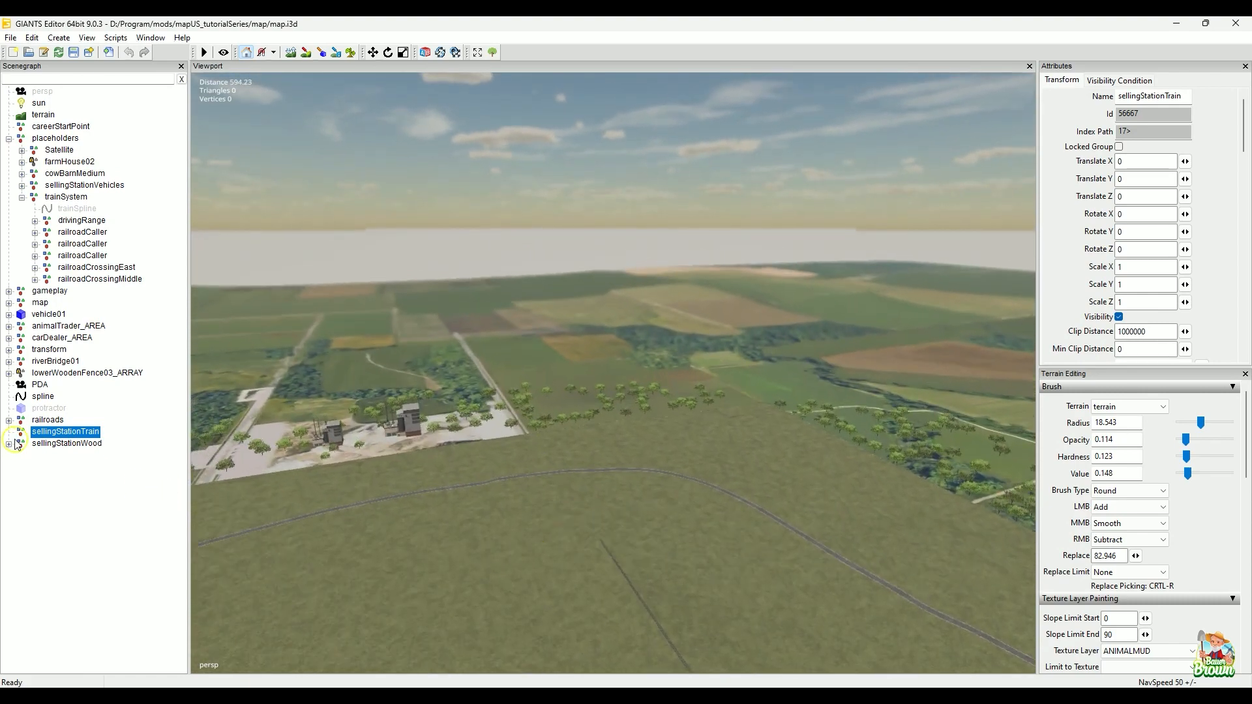
pyautogui.keyDown('alt'); pyautogui.moveTo(556, 436); pyautogui.dragTo(836, 366); pyautogui.keyUp('alt')
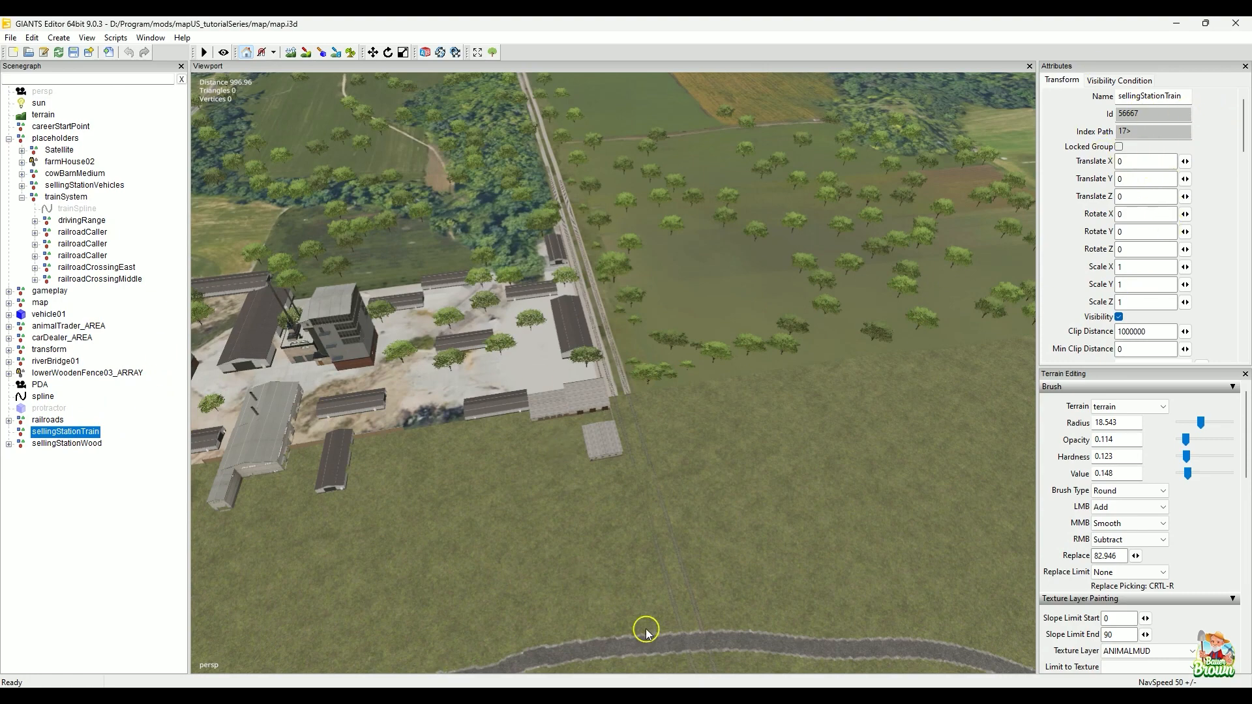
pyautogui.click(68, 39)
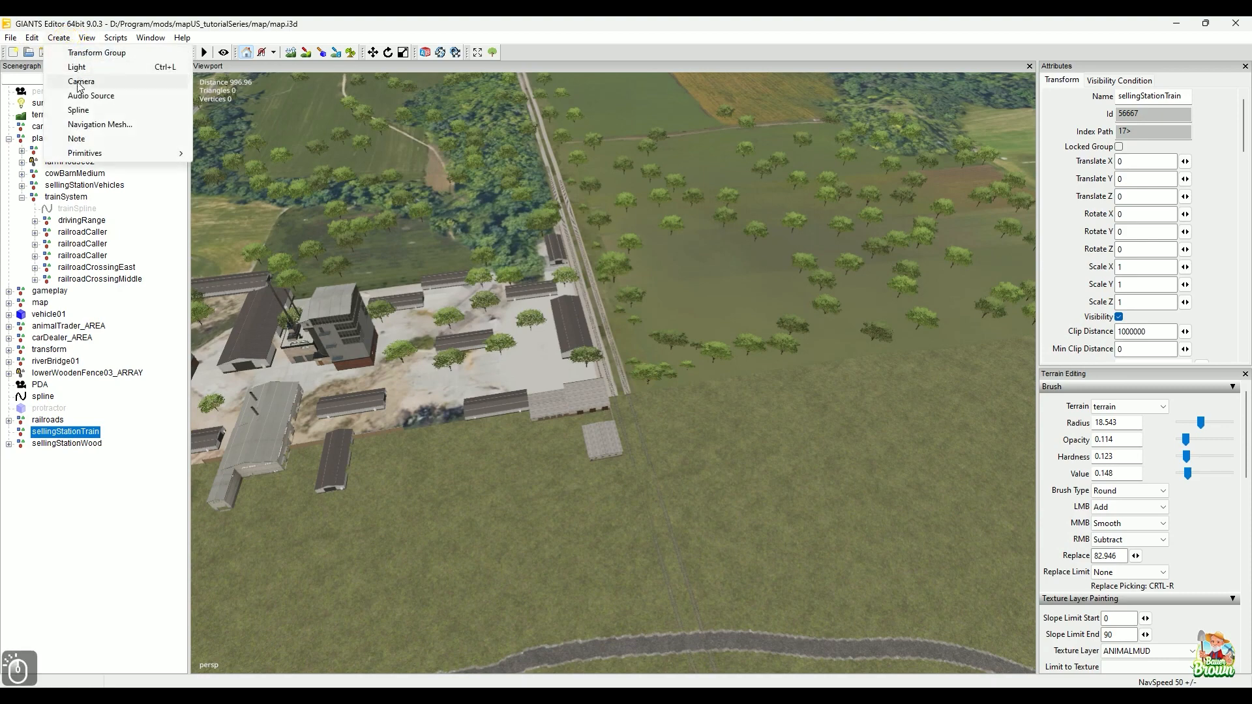
pyautogui.click(83, 55)
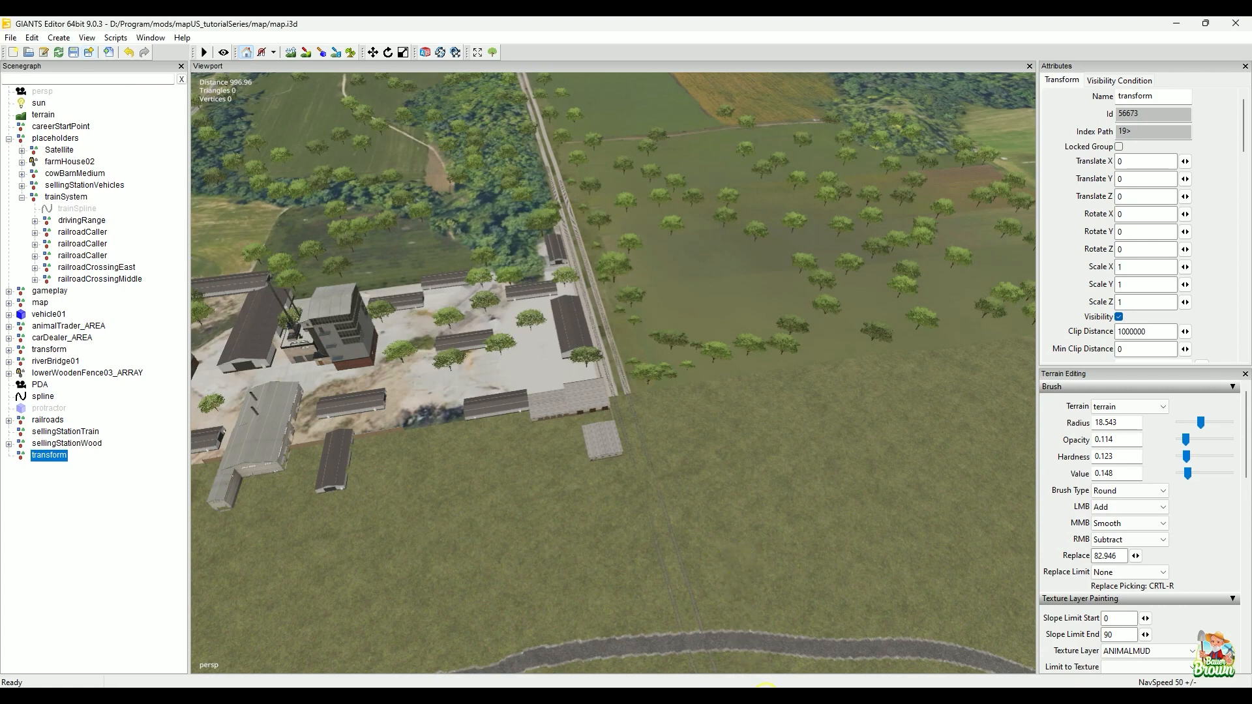
# - Set the new transform group's translation to X 995, Y 88, Z 532, taken from the sellingStationTrain position in placeables.xml
pyautogui.hotkey('alt', 'Tab')
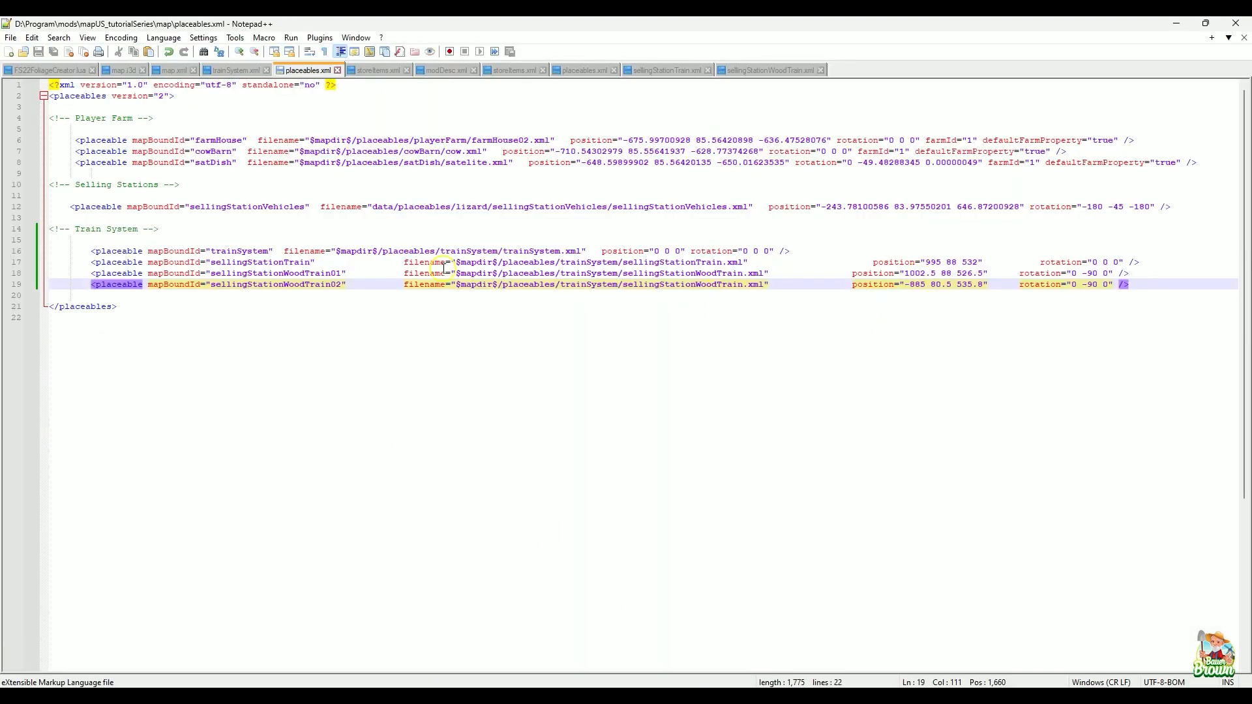
pyautogui.moveTo(926, 262); pyautogui.dragTo(980, 262)
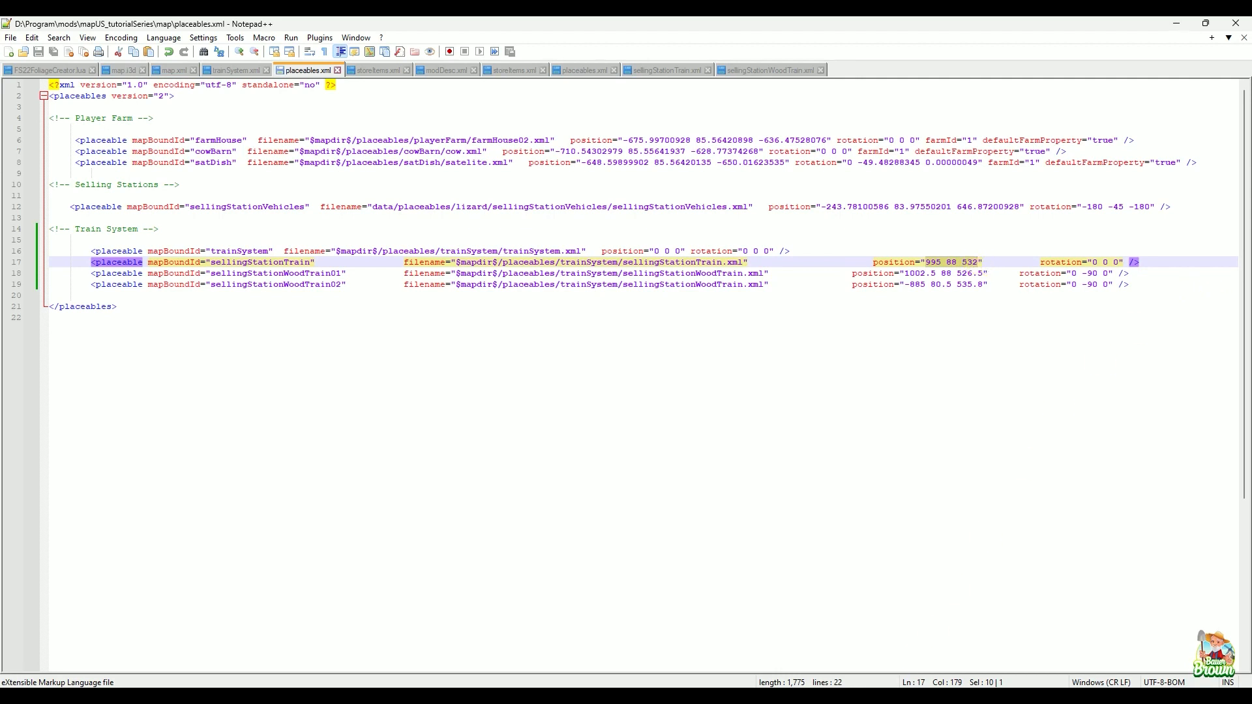
pyautogui.moveTo(732, 697)
pyautogui.click(732, 642)
pyautogui.click(1136, 163)
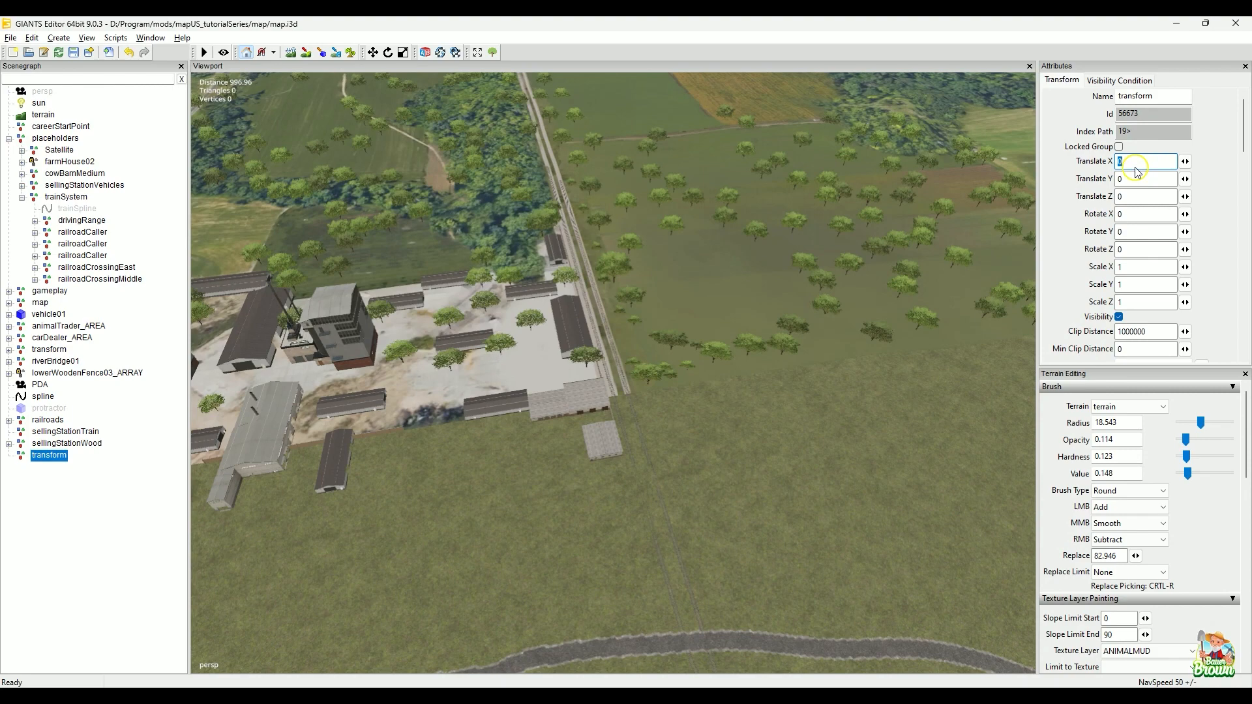
pyautogui.write('965 88 532')
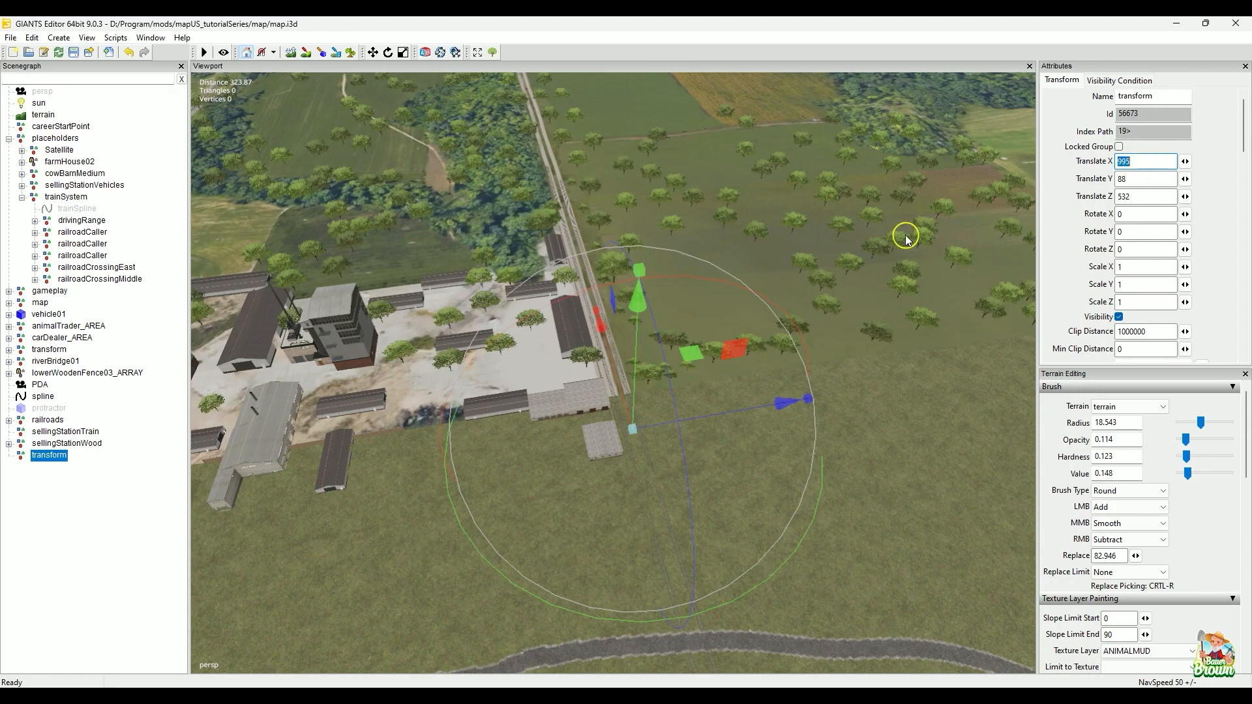
pyautogui.keyDown('alt'); pyautogui.scroll(5, 820, 425); pyautogui.keyUp('alt')
pyautogui.keyDown('alt'); pyautogui.scroll(10, 810, 423); pyautogui.keyUp('alt')
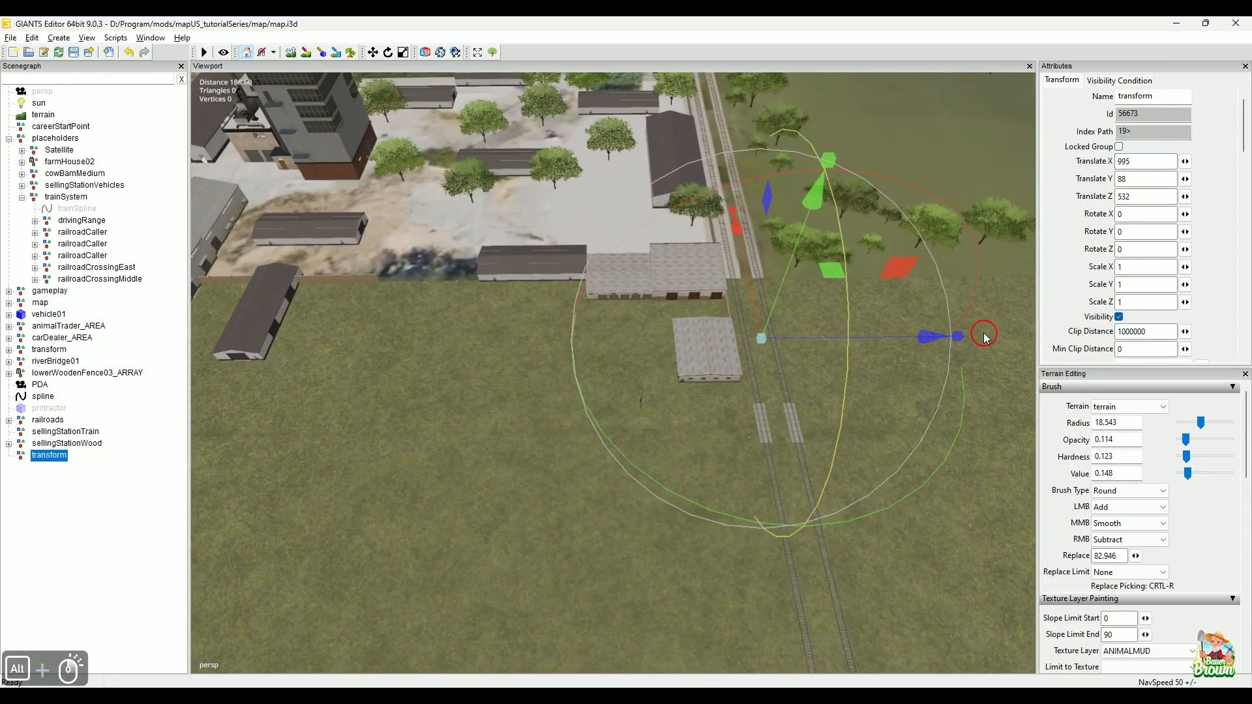
pyautogui.keyDown('alt'); pyautogui.scroll(5, 862, 432); pyautogui.keyUp('alt')
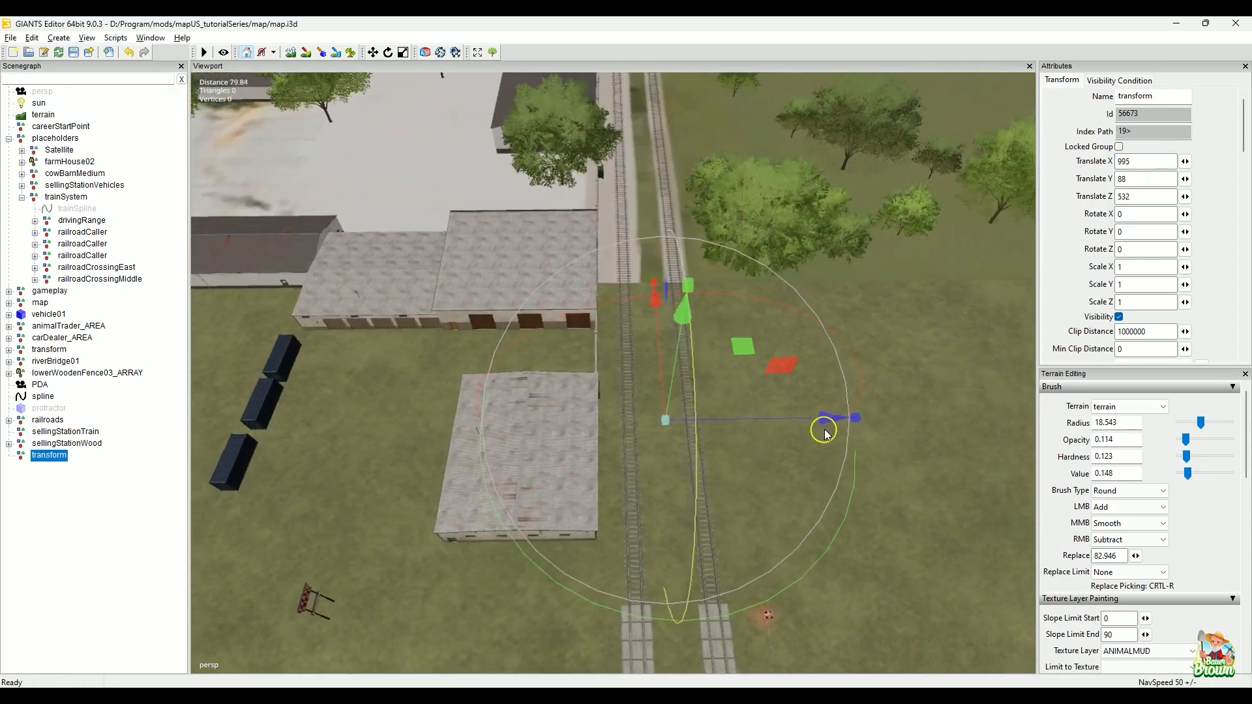
# - Check the spline and drivingRange entries in trainSystem.xml in Notepad++ and return to GIANTS Editor
pyautogui.keyDown('alt'); pyautogui.moveTo(770, 464); pyautogui.dragTo(759, 450, button='middle'); pyautogui.keyUp('alt')
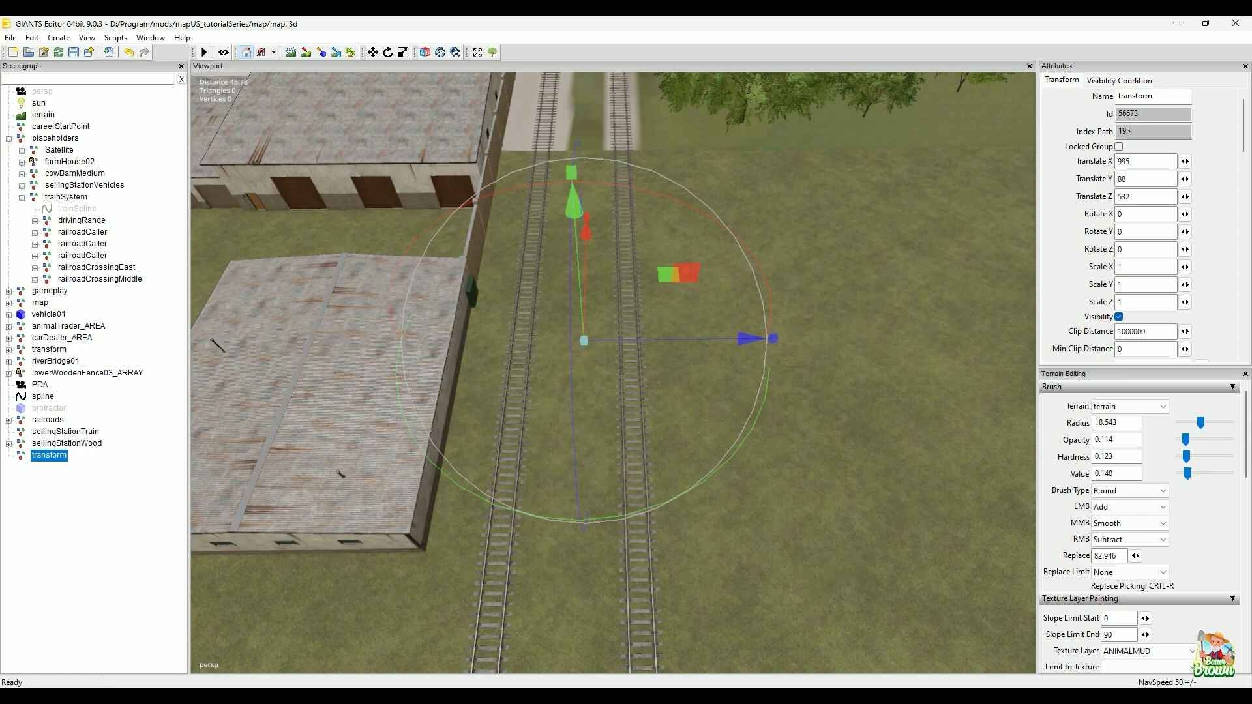
pyautogui.hotkey('alt', 'Tab')
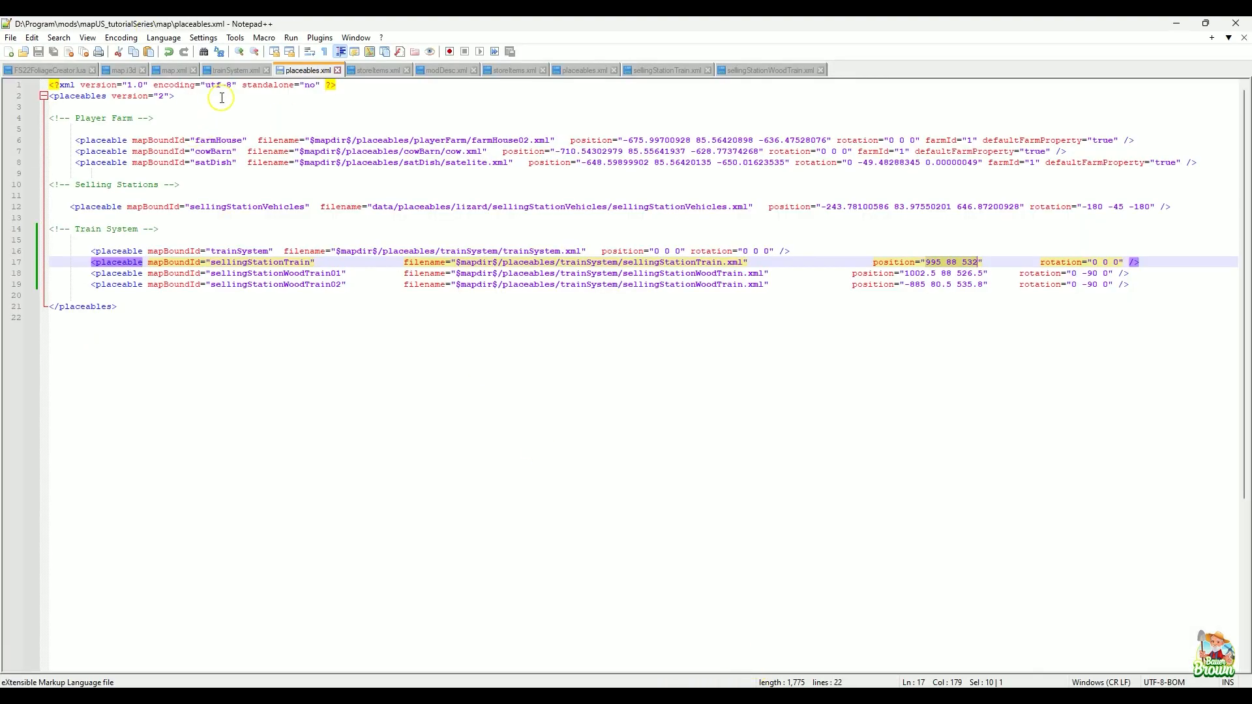
pyautogui.click(232, 72)
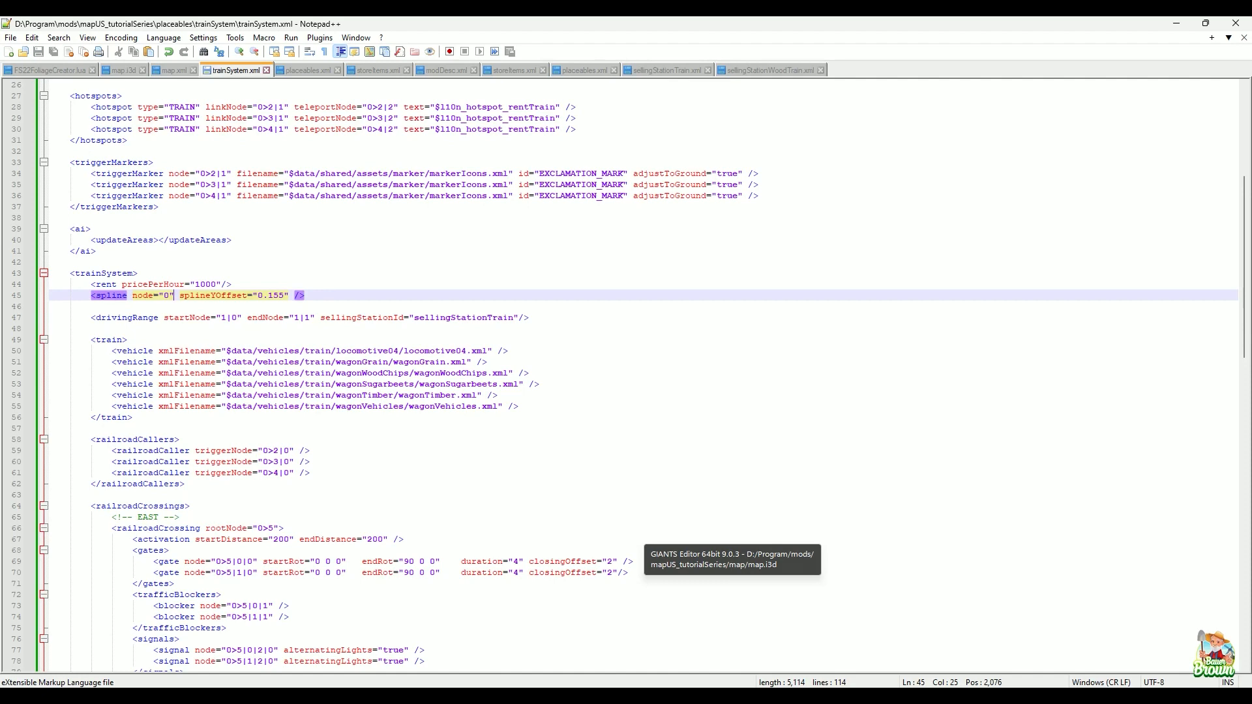
pyautogui.moveTo(761, 697)
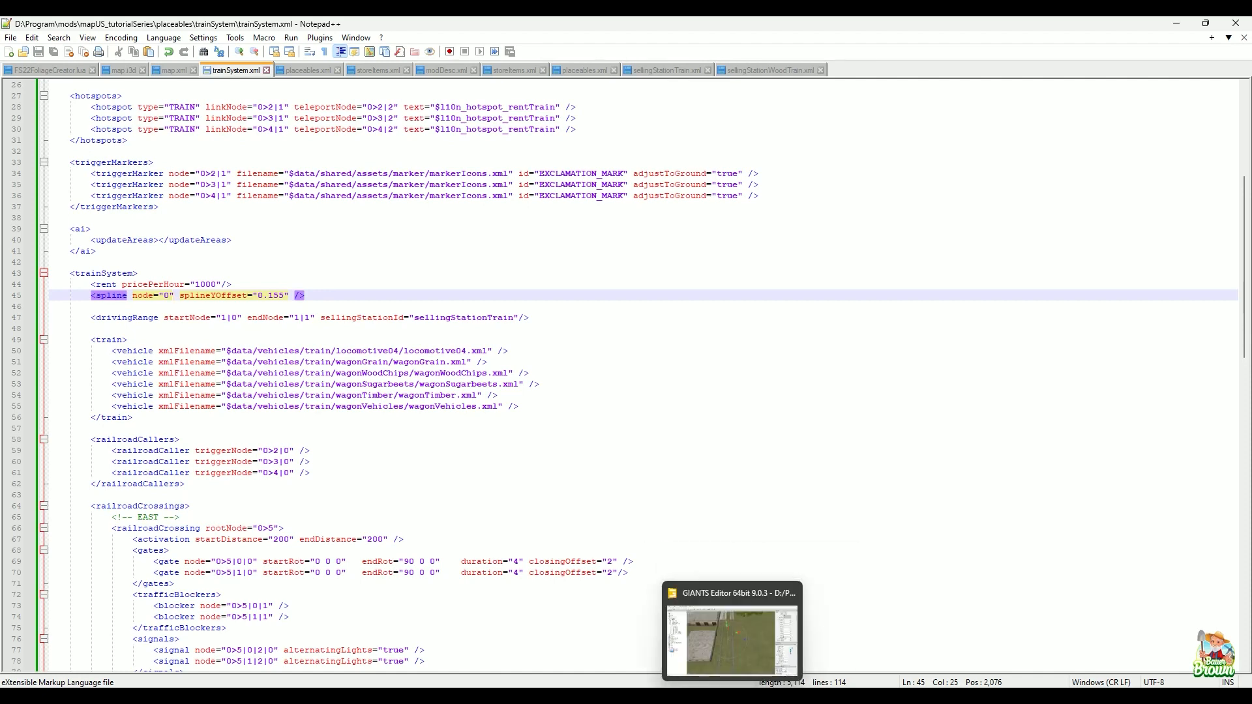
pyautogui.click(779, 606)
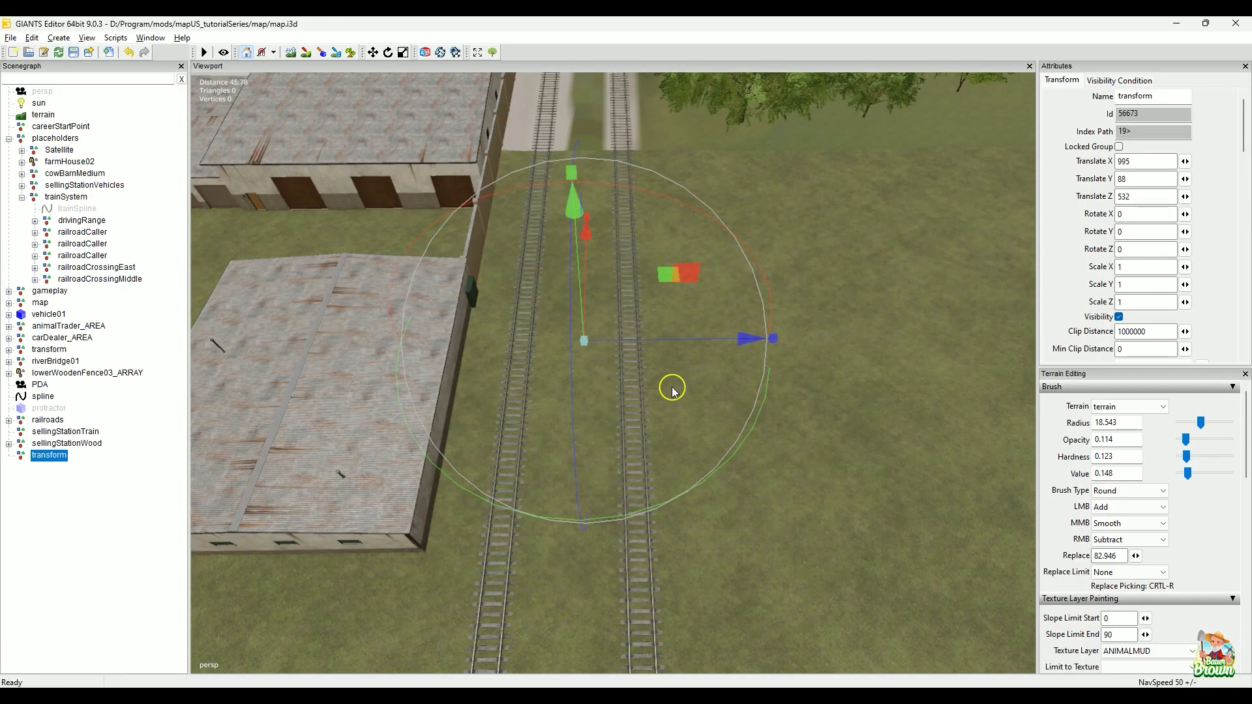
# - Move the new transform group along the X axis beside the tracks to about X 1020.8
pyautogui.scroll(-5, 672, 388)
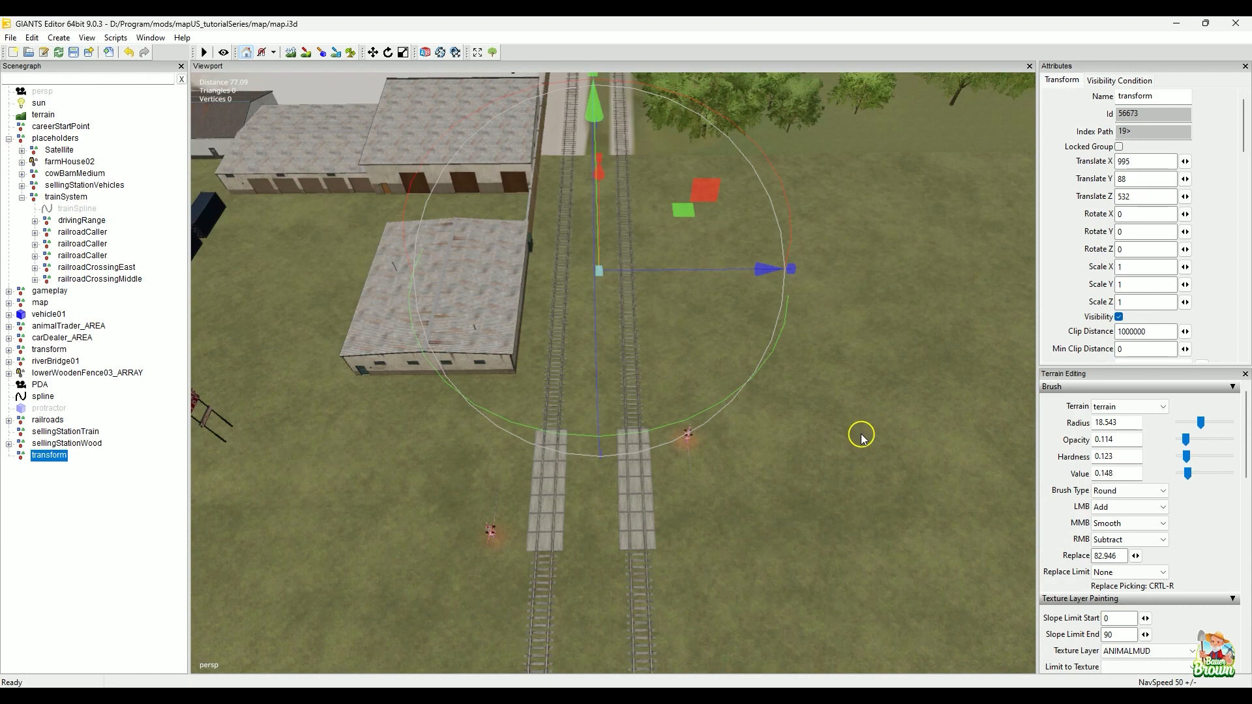
pyautogui.keyDown('alt'); pyautogui.moveTo(785, 400); pyautogui.dragTo(851, 444); pyautogui.keyUp('alt')
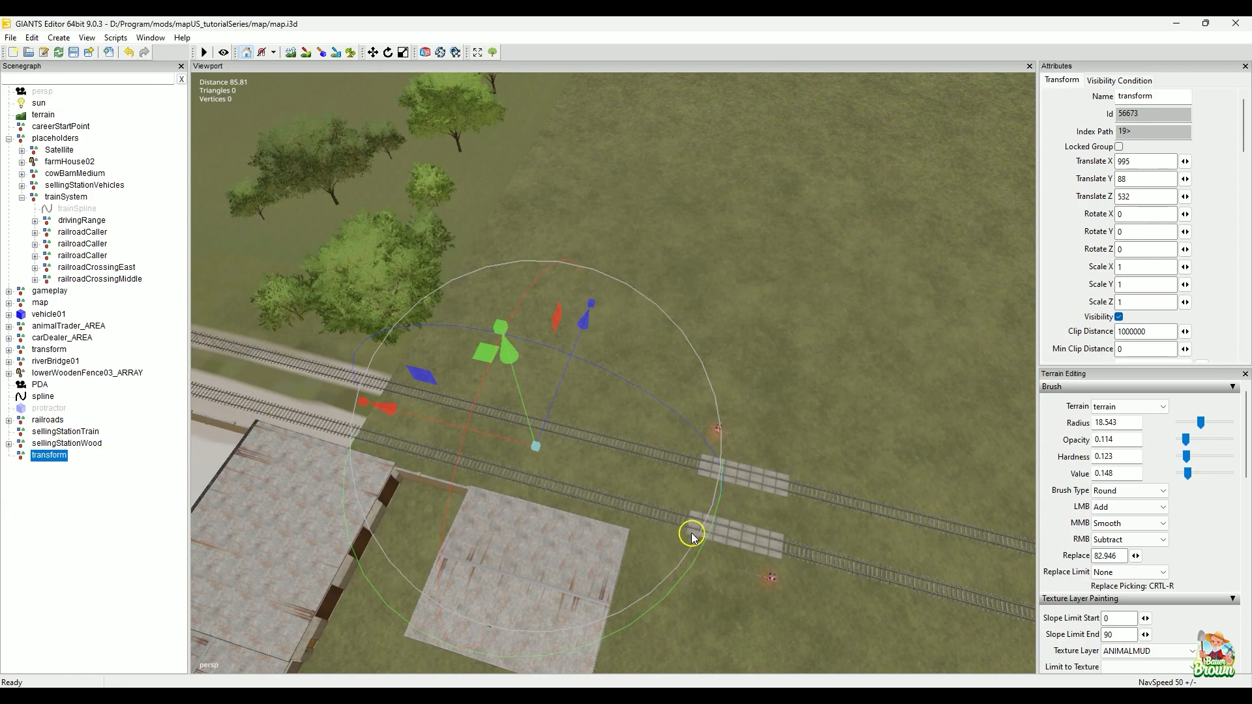
pyautogui.keyDown('alt'); pyautogui.moveTo(688, 531); pyautogui.dragTo(799, 539); pyautogui.keyUp('alt')
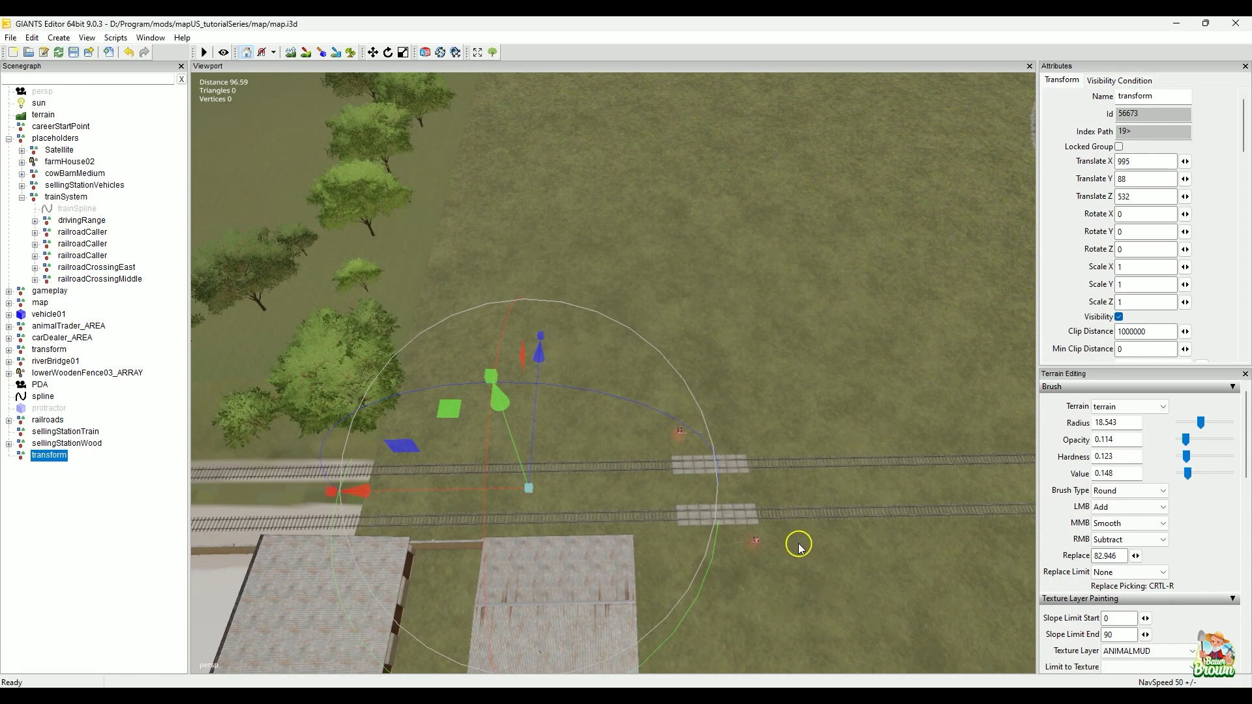
pyautogui.keyDown('alt'); pyautogui.moveTo(800, 546); pyautogui.dragTo(782, 519); pyautogui.keyUp('alt')
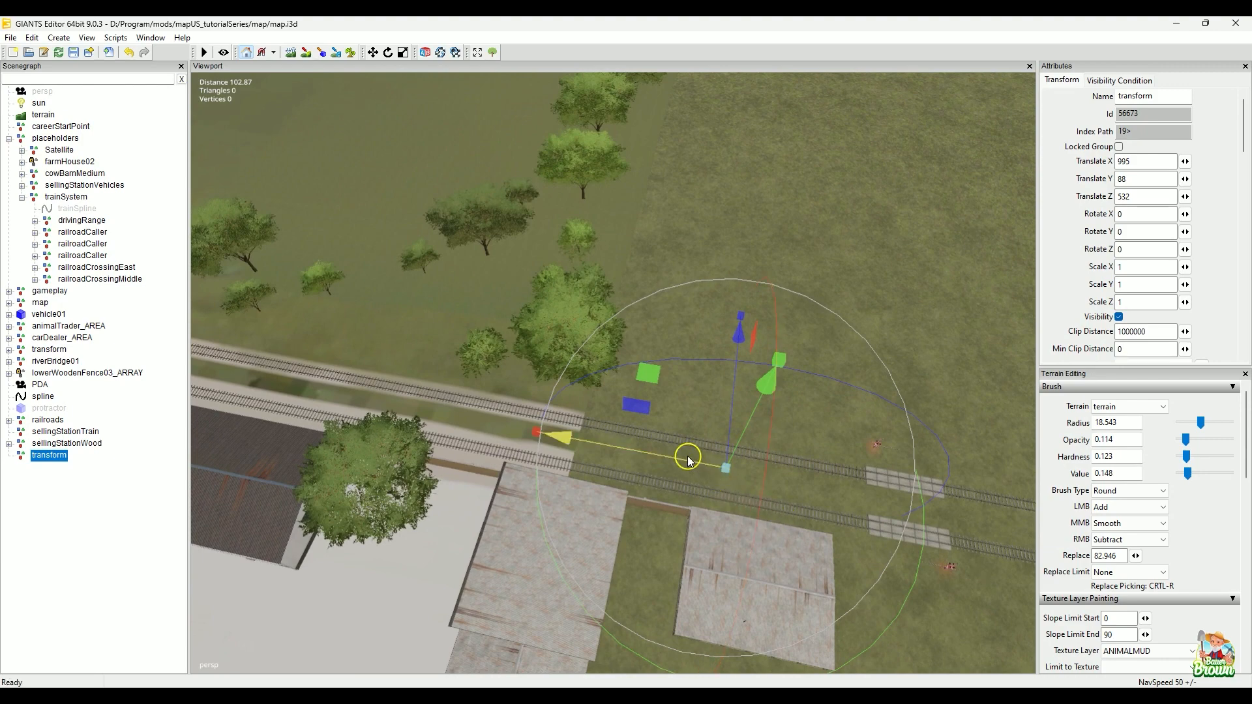
pyautogui.moveTo(687, 462); pyautogui.dragTo(556, 441)
# - Fine-tune the transform group's position along the X axis to 1022.255, near the end of the concrete platform
pyautogui.keyDown('alt'); pyautogui.moveTo(802, 512); pyautogui.dragTo(631, 549); pyautogui.keyUp('alt')
pyautogui.keyDown('alt'); pyautogui.moveTo(631, 549); pyautogui.dragTo(883, 483, button='right'); pyautogui.keyUp('alt')
pyautogui.keyDown('alt'); pyautogui.moveTo(883, 483); pyautogui.dragTo(741, 546); pyautogui.keyUp('alt')
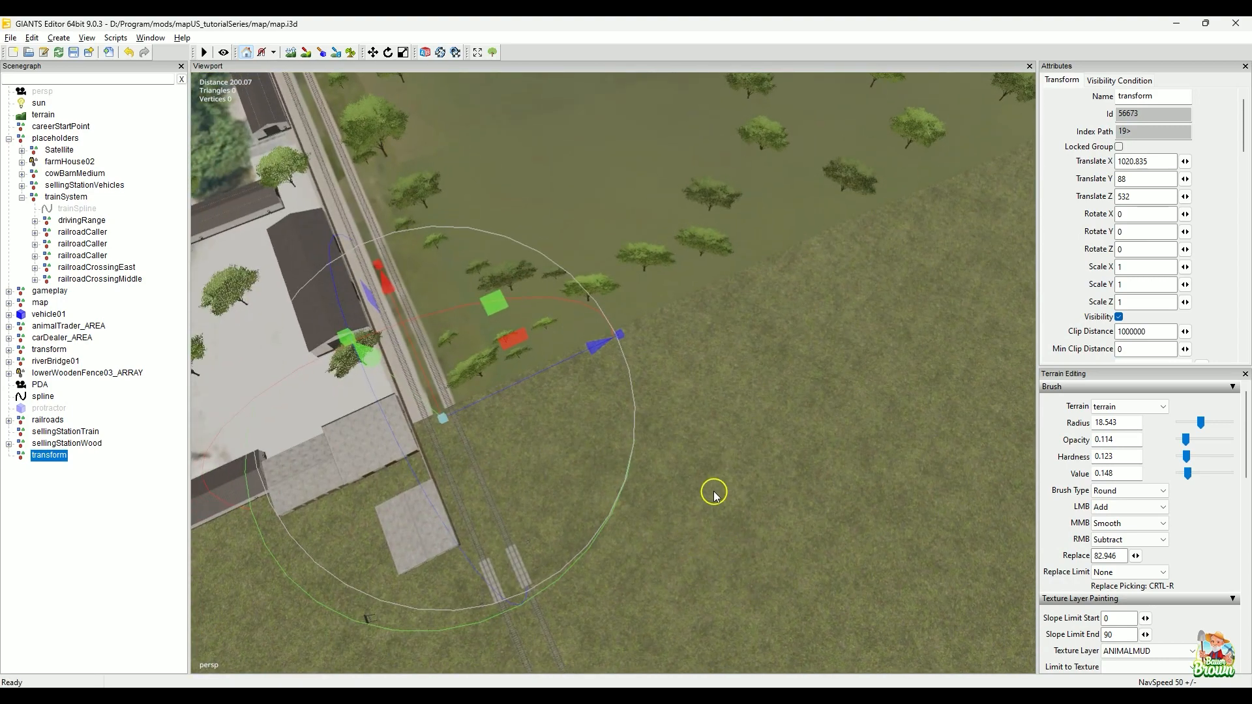
pyautogui.keyDown('alt'); pyautogui.moveTo(713, 489); pyautogui.dragTo(802, 470); pyautogui.keyUp('alt')
pyautogui.keyDown('alt'); pyautogui.moveTo(802, 469); pyautogui.dragTo(802, 423, button='right'); pyautogui.keyUp('alt')
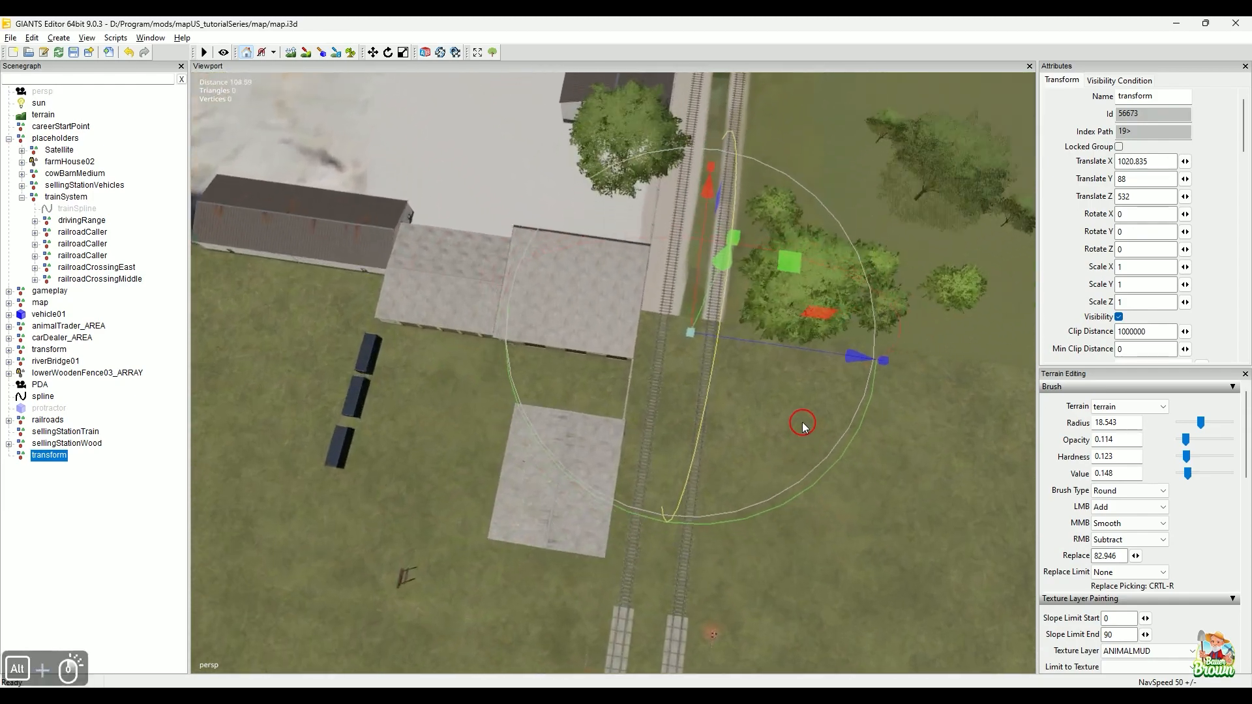
pyautogui.keyDown('alt'); pyautogui.moveTo(681, 478); pyautogui.dragTo(719, 466, button='right'); pyautogui.keyUp('alt')
pyautogui.keyDown('alt'); pyautogui.moveTo(613, 488); pyautogui.dragTo(660, 483, button='right'); pyautogui.keyUp('alt')
pyautogui.keyDown('alt'); pyautogui.moveTo(660, 484); pyautogui.dragTo(729, 478); pyautogui.keyUp('alt')
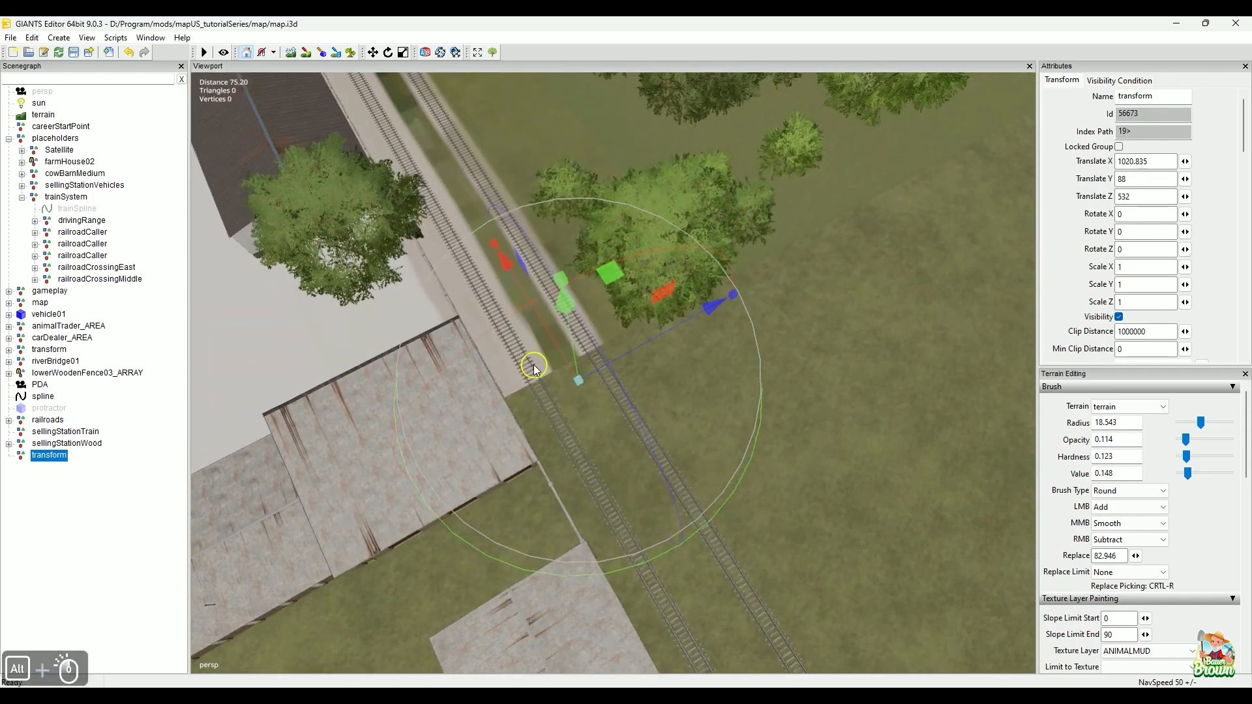
pyautogui.moveTo(538, 317); pyautogui.dragTo(539, 314)
pyautogui.keyDown('alt'); pyautogui.moveTo(681, 429); pyautogui.dragTo(744, 502, button='right'); pyautogui.keyUp('alt')
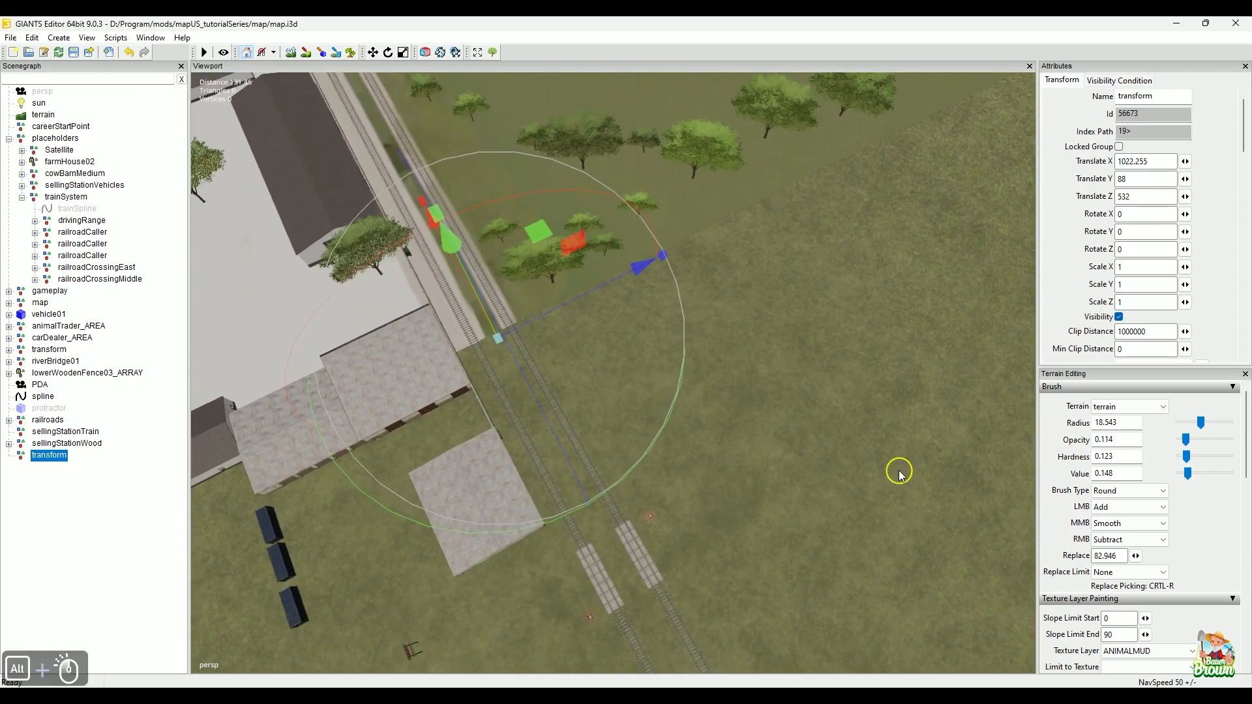
# - Switch to placeables.xml in Notepad++, set the sellingStationTrain position to "1022.25500488 88 532" and save the file
pyautogui.click(1162, 167)
pyautogui.hotkey('alt', 'Tab')
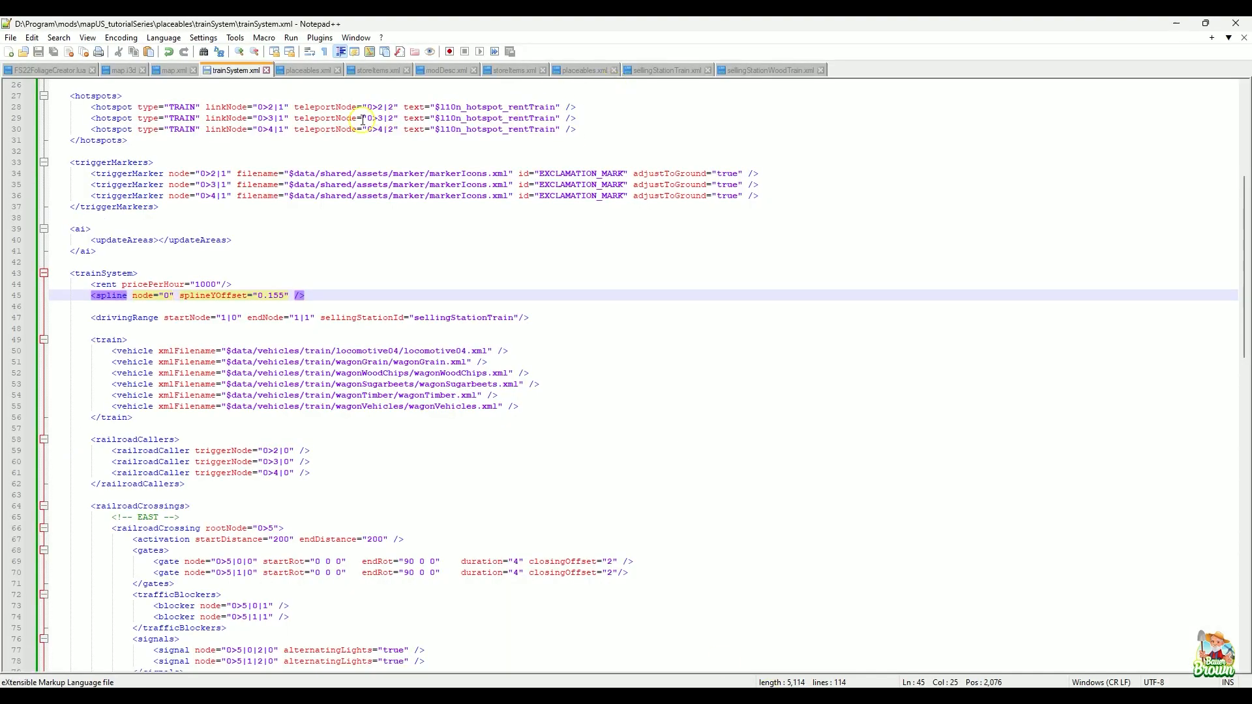
pyautogui.click(306, 69)
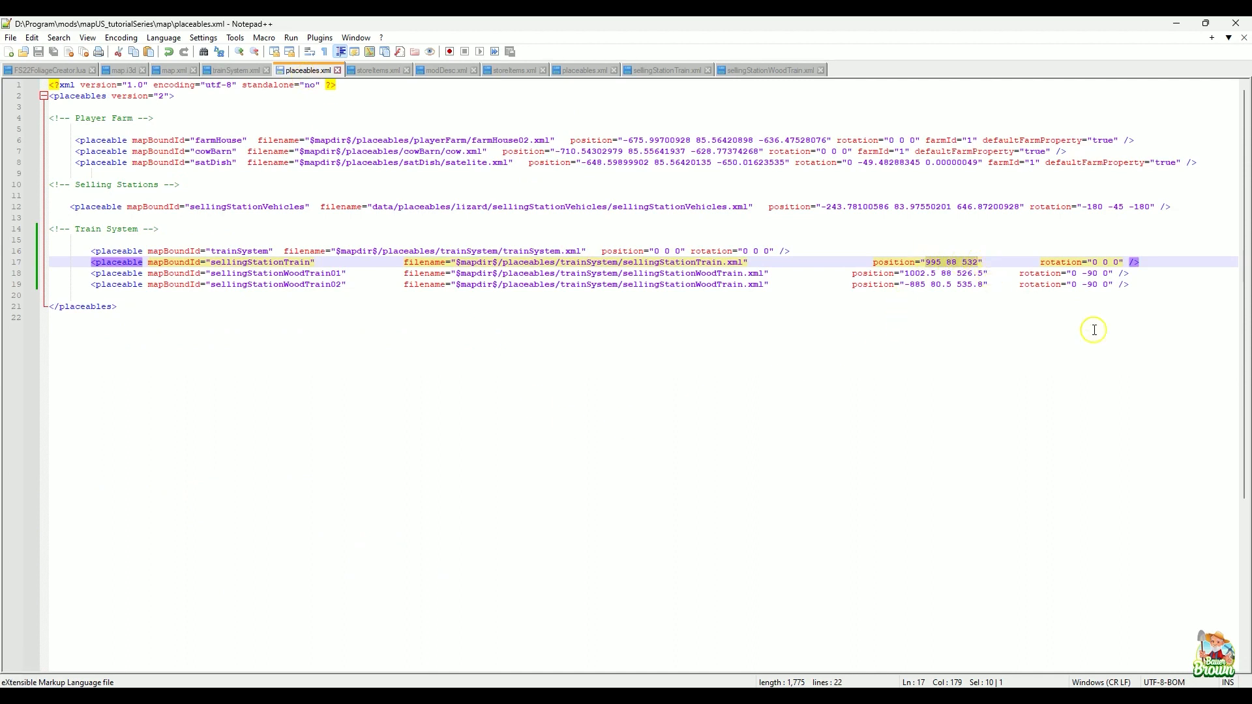
pyautogui.write('995 88 532')
pyautogui.press('BackSpace')
pyautogui.press('BackSpace')
pyautogui.press('BackSpace')
pyautogui.press('BackSpace')
pyautogui.press('BackSpace')
pyautogui.press('BackSpace')
pyautogui.press('BackSpace')
pyautogui.press('BackSpace')
pyautogui.press('BackSpace')
pyautogui.press('BackSpace')
pyautogui.press('BackSpace')
pyautogui.press('BackSpace')
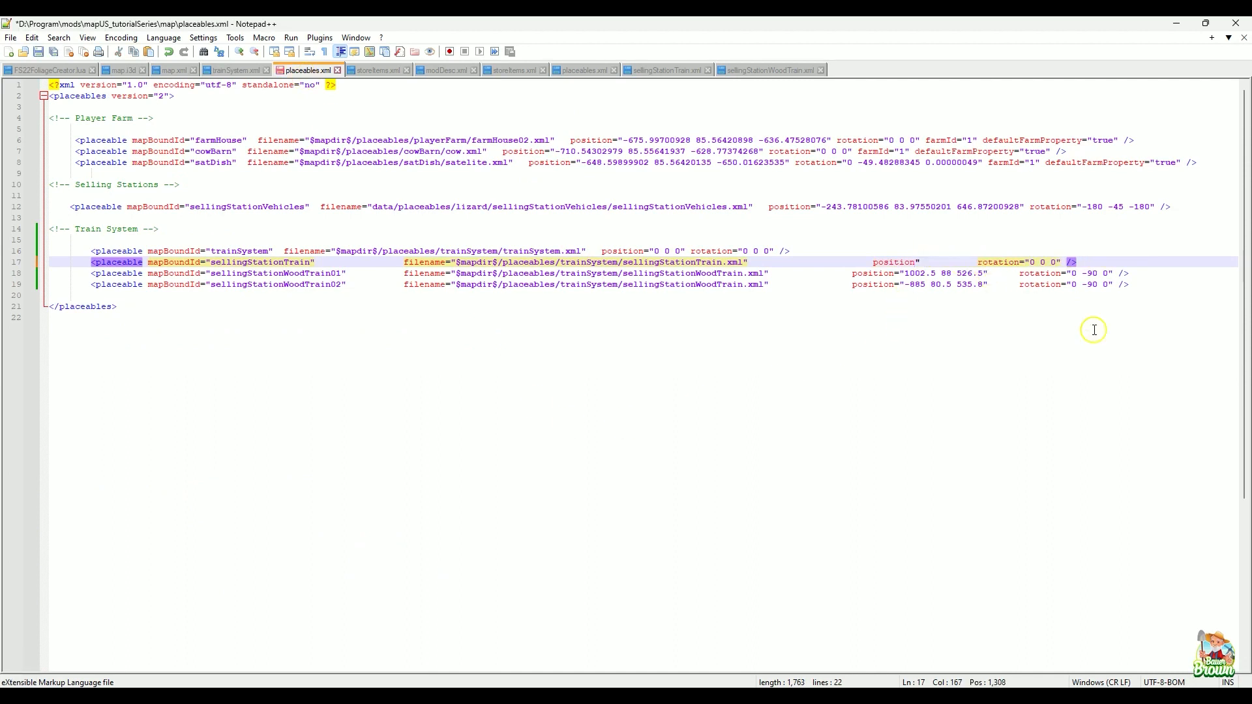
pyautogui.write('="')
pyautogui.write('1022.25500488 88 532')
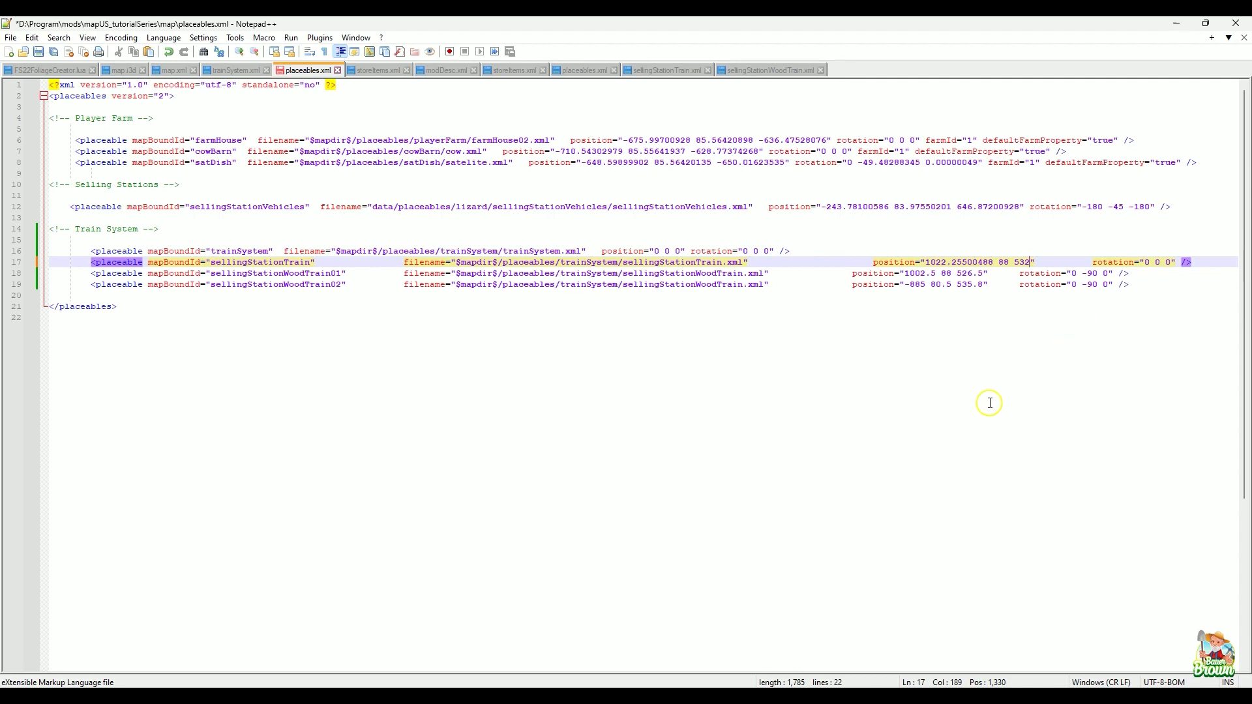
pyautogui.hotkey('ctrl', 's')
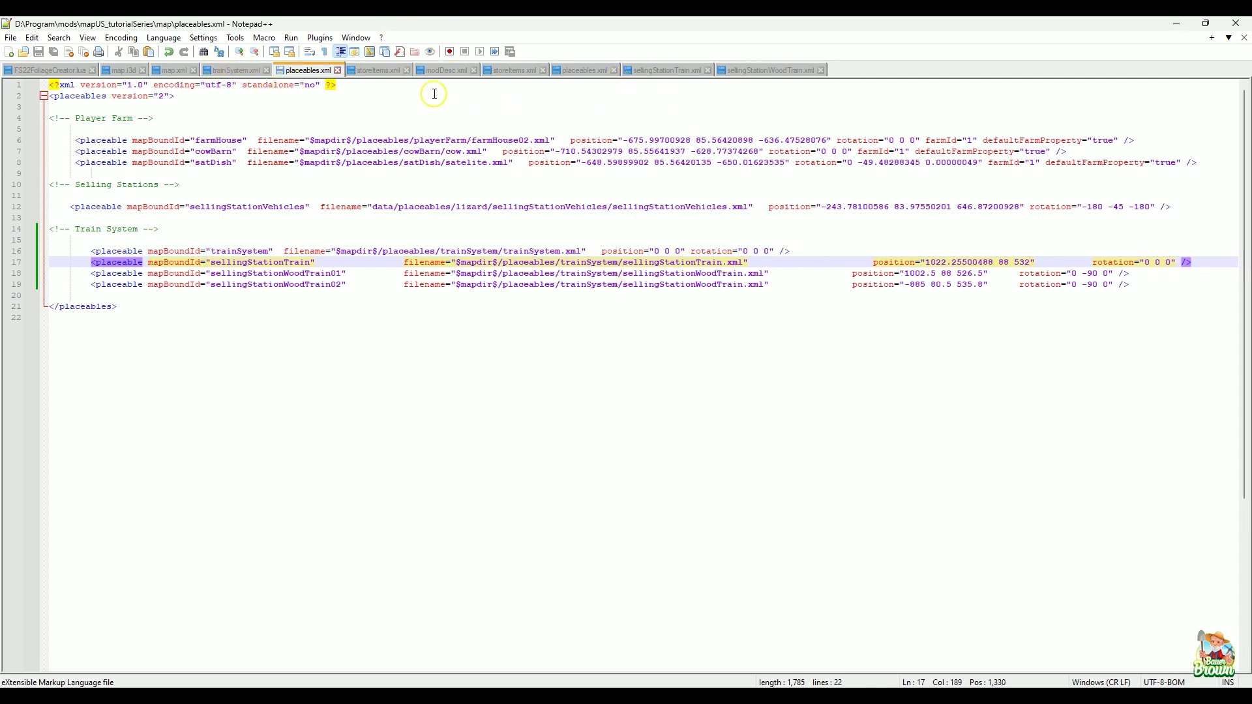
# - Review the sellingStationTrain and sellingStationWoodTrain store items in the base game's mapUS storeItems.xml
pyautogui.click(515, 72)
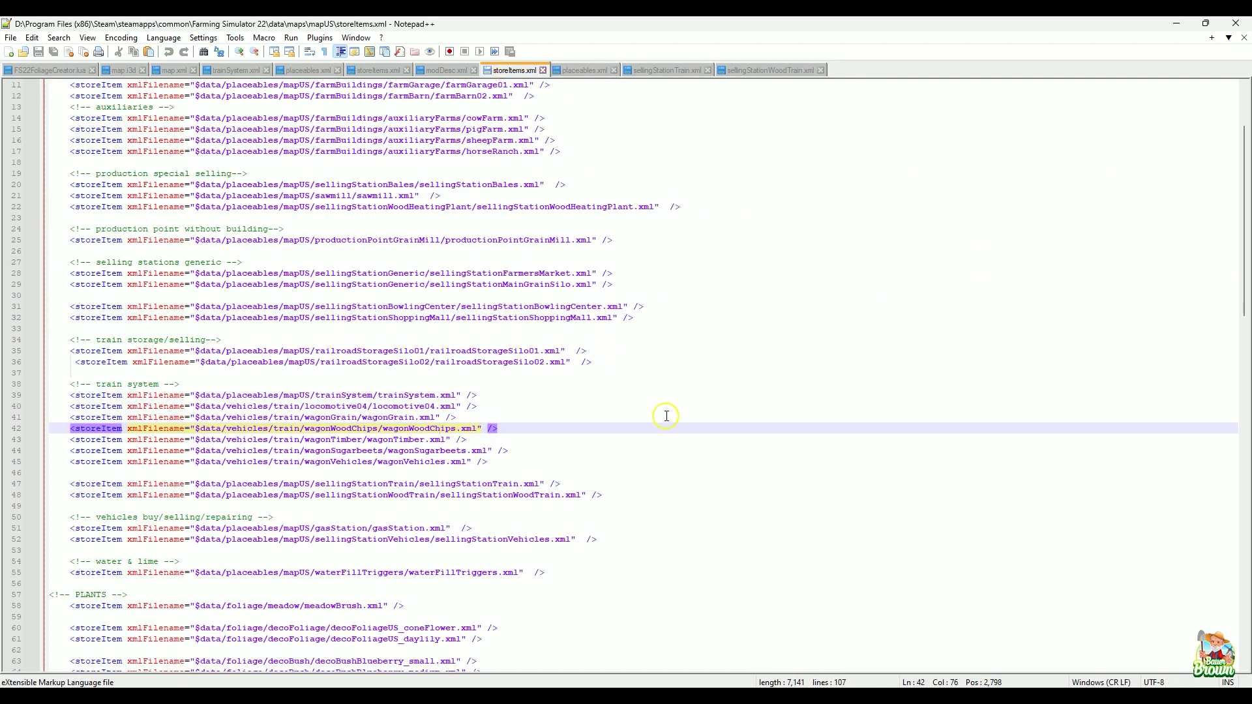
pyautogui.click(595, 486)
pyautogui.click(607, 498)
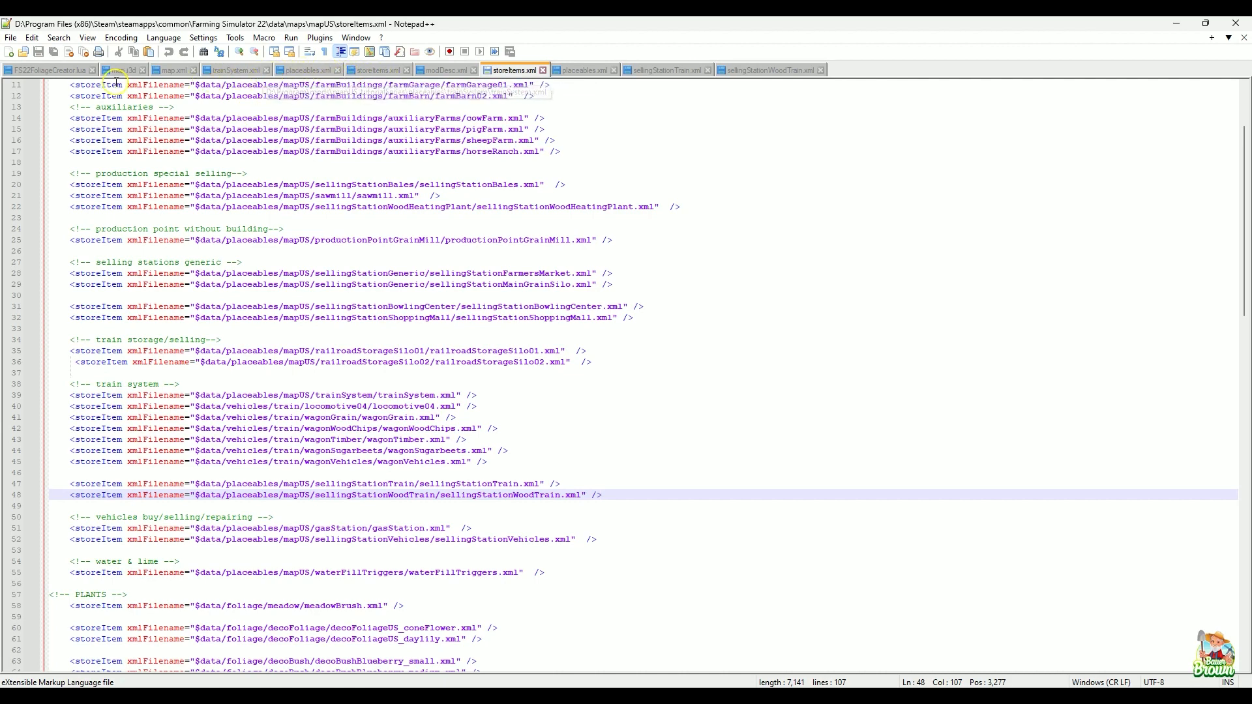
# - Check the trainSystem, sellingStationTrain and sellingStationWoodTrain store items in modDesc.xml and return to placeables.xml
pyautogui.click(443, 72)
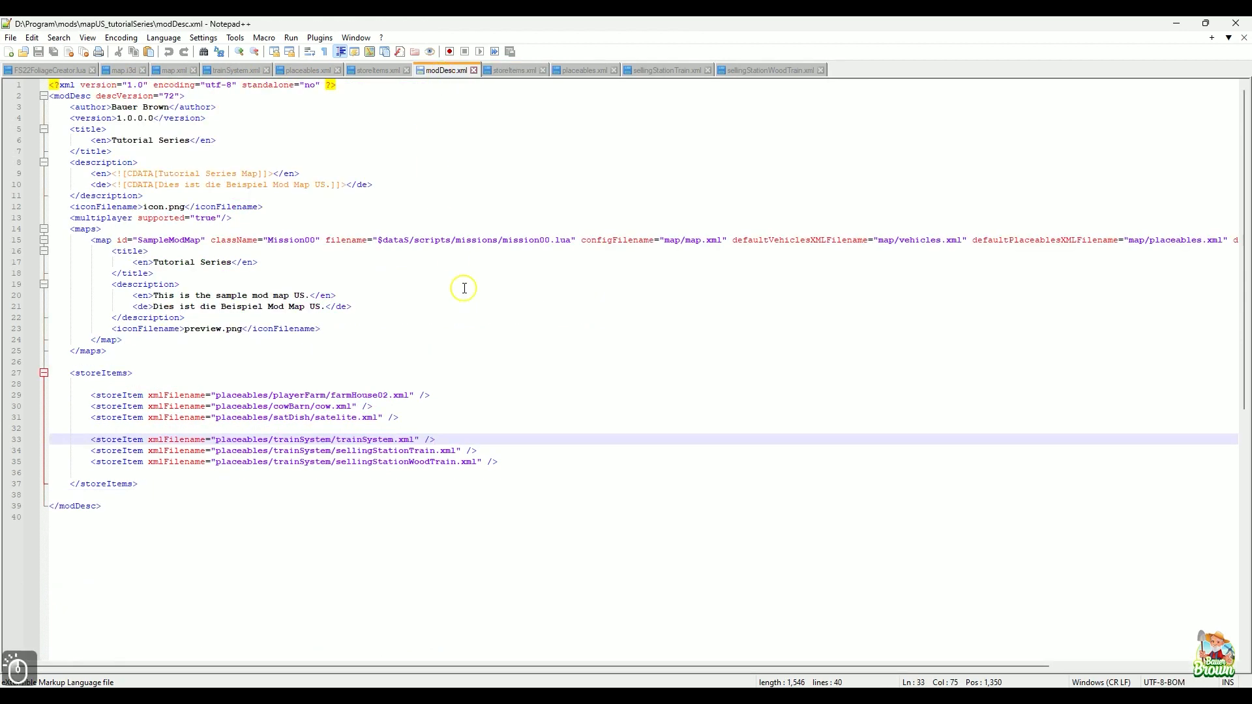
pyautogui.click(508, 451)
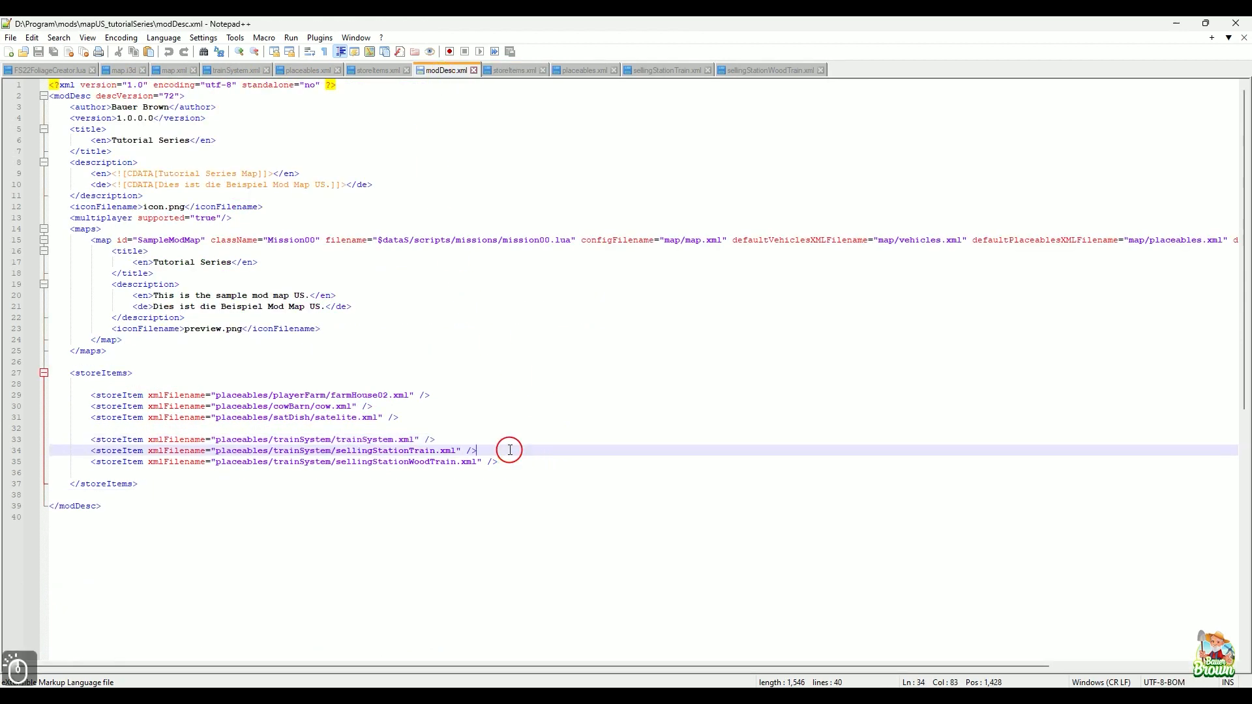
pyautogui.click(514, 462)
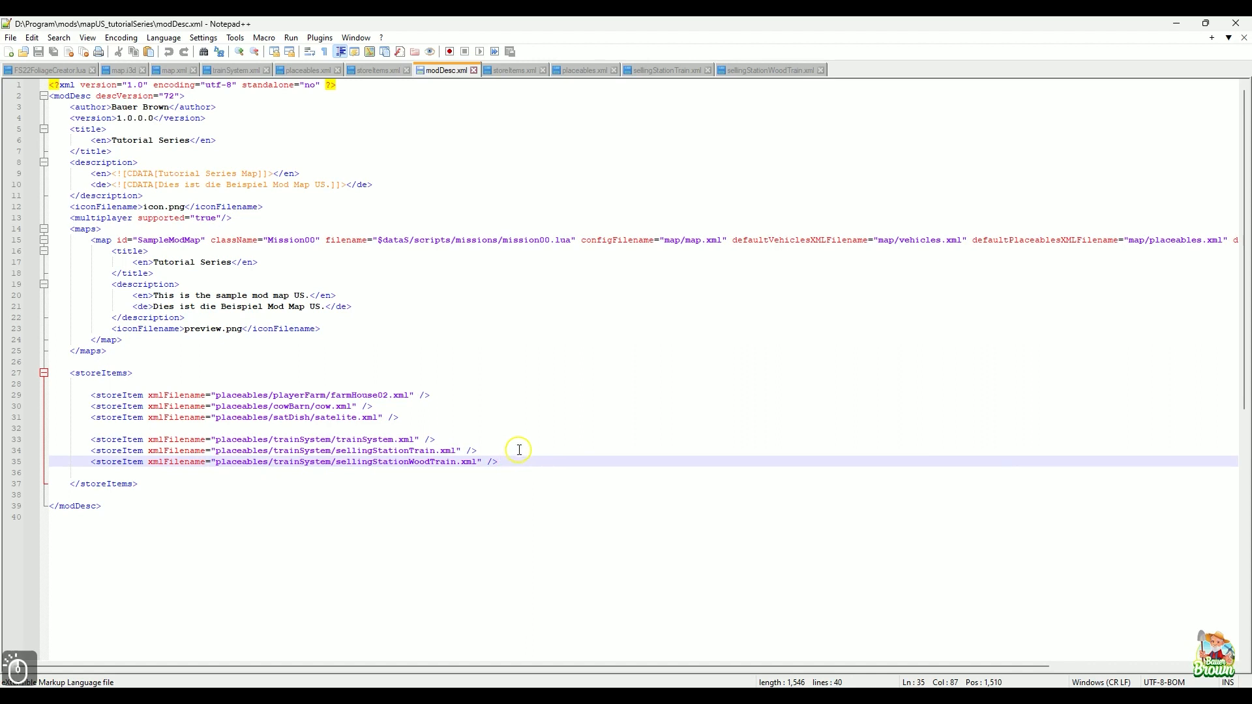
pyautogui.click(519, 444)
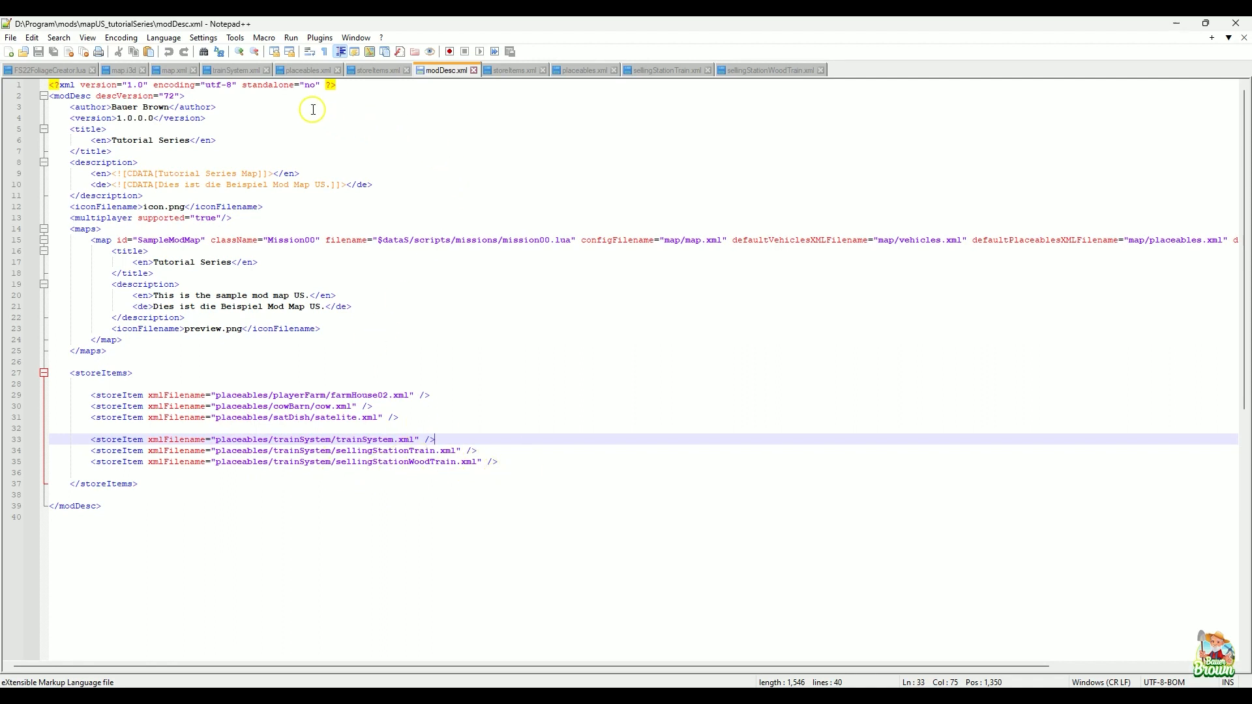
pyautogui.click(312, 71)
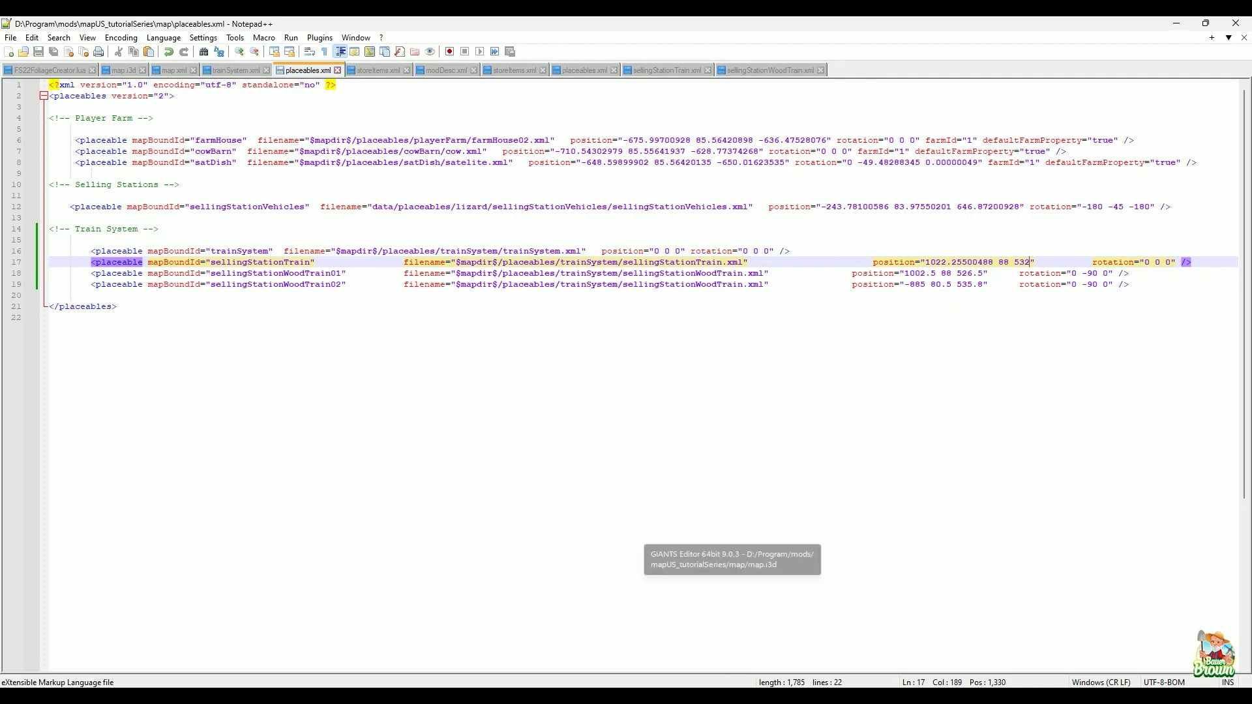
# - Switch to GIANTS Editor and delete the temporary transform group at the end of the scenegraph
pyautogui.click(731, 561)
pyautogui.keyDown('alt'); pyautogui.moveTo(662, 274); pyautogui.dragTo(429, 420); pyautogui.keyUp('alt')
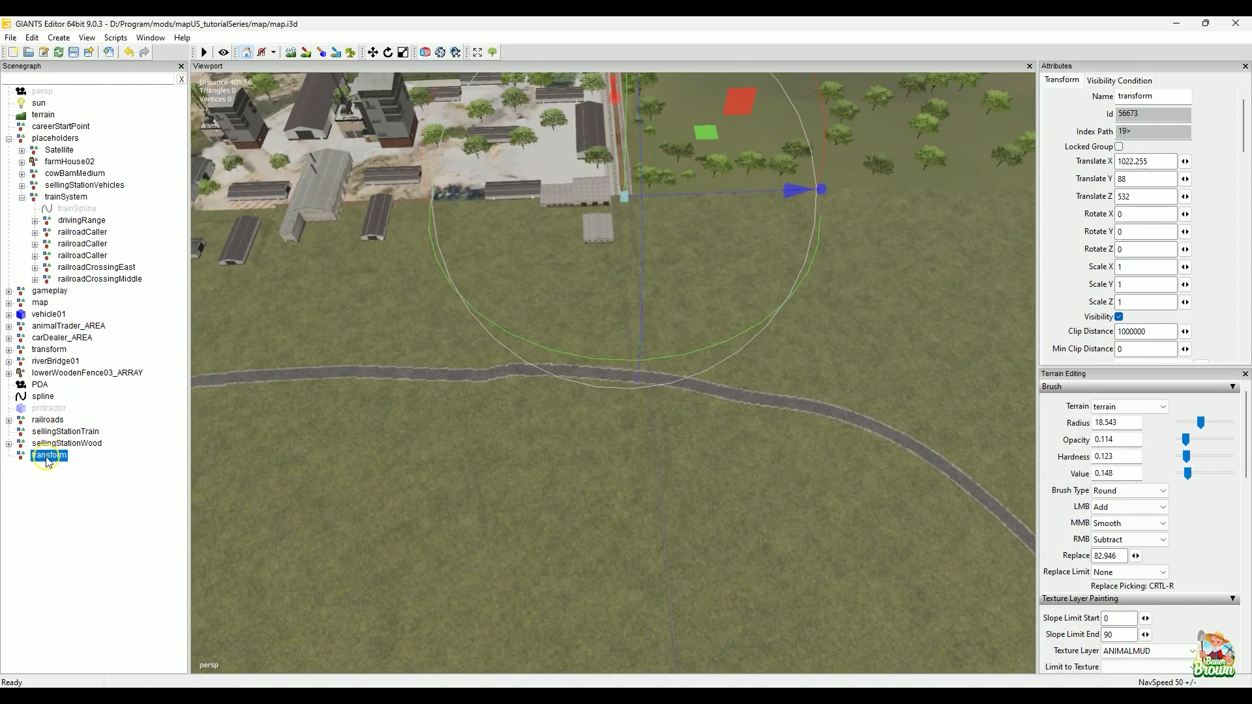
pyautogui.press('Delete')
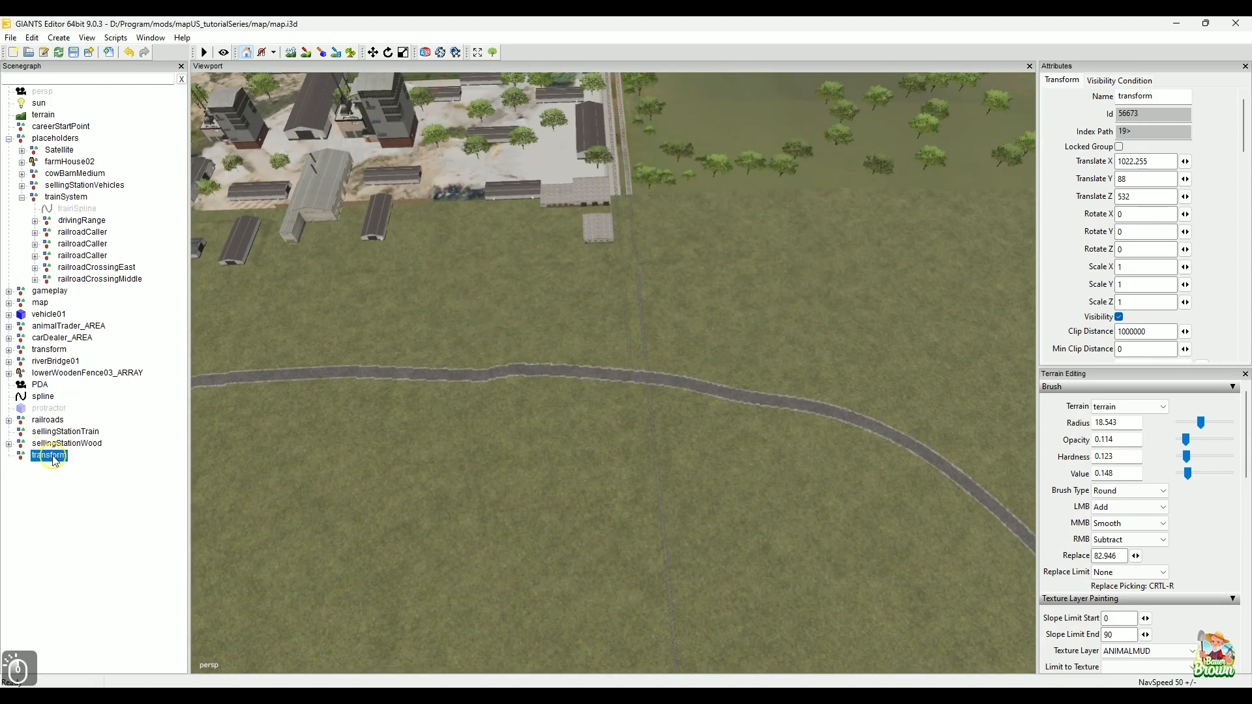
pyautogui.click(73, 447)
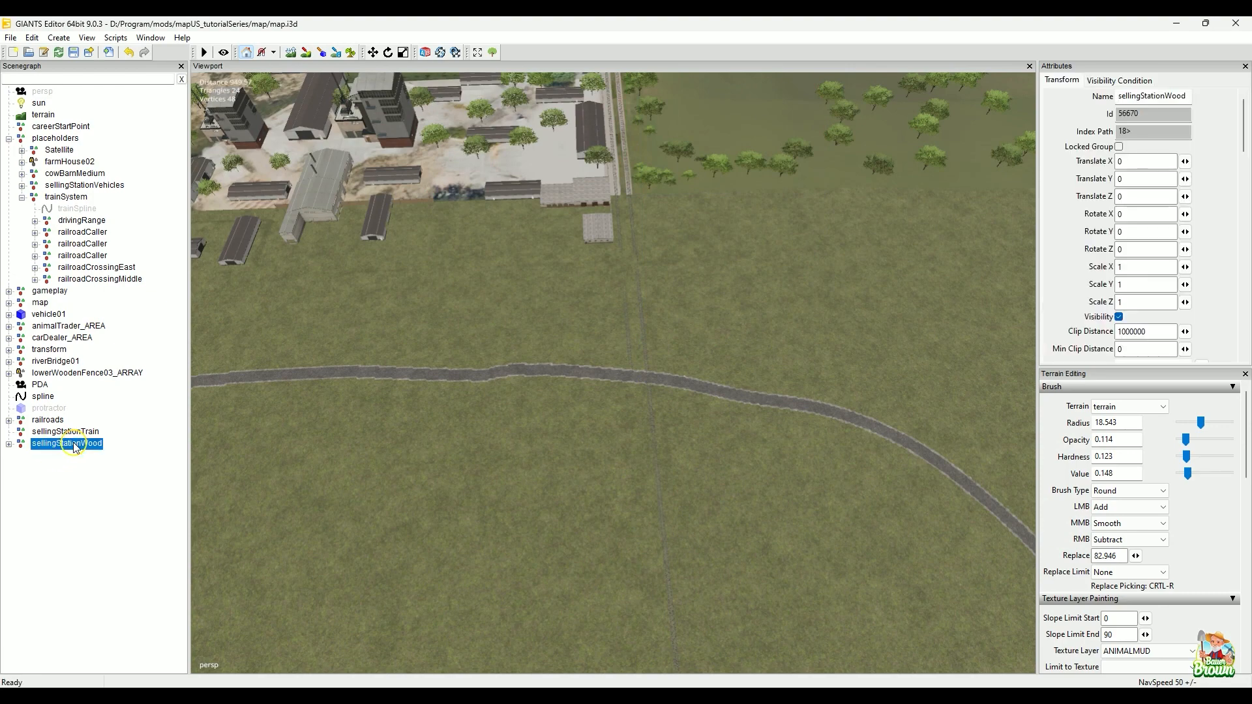
pyautogui.moveTo(73, 448); pyautogui.dragTo(64, 148)
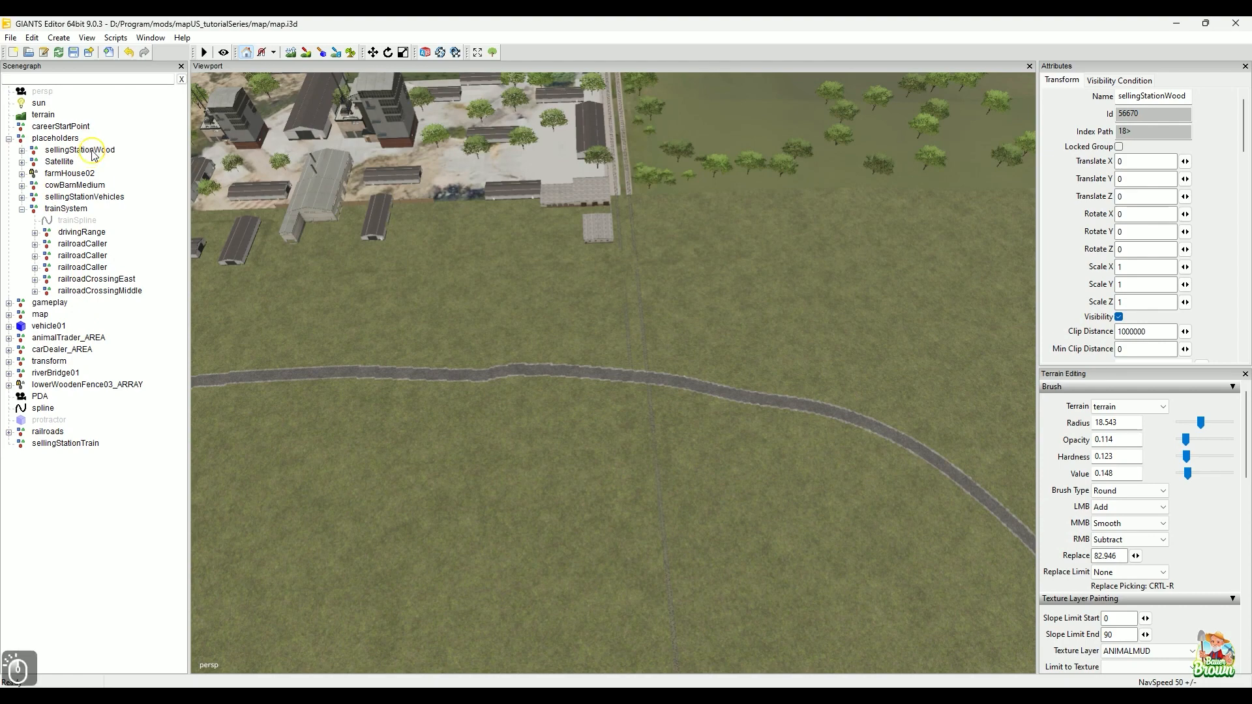
pyautogui.moveTo(91, 152); pyautogui.dragTo(141, 434)
# - Move the sellingStationTrain group into the placeholders group, below trainSystem
pyautogui.click(101, 445)
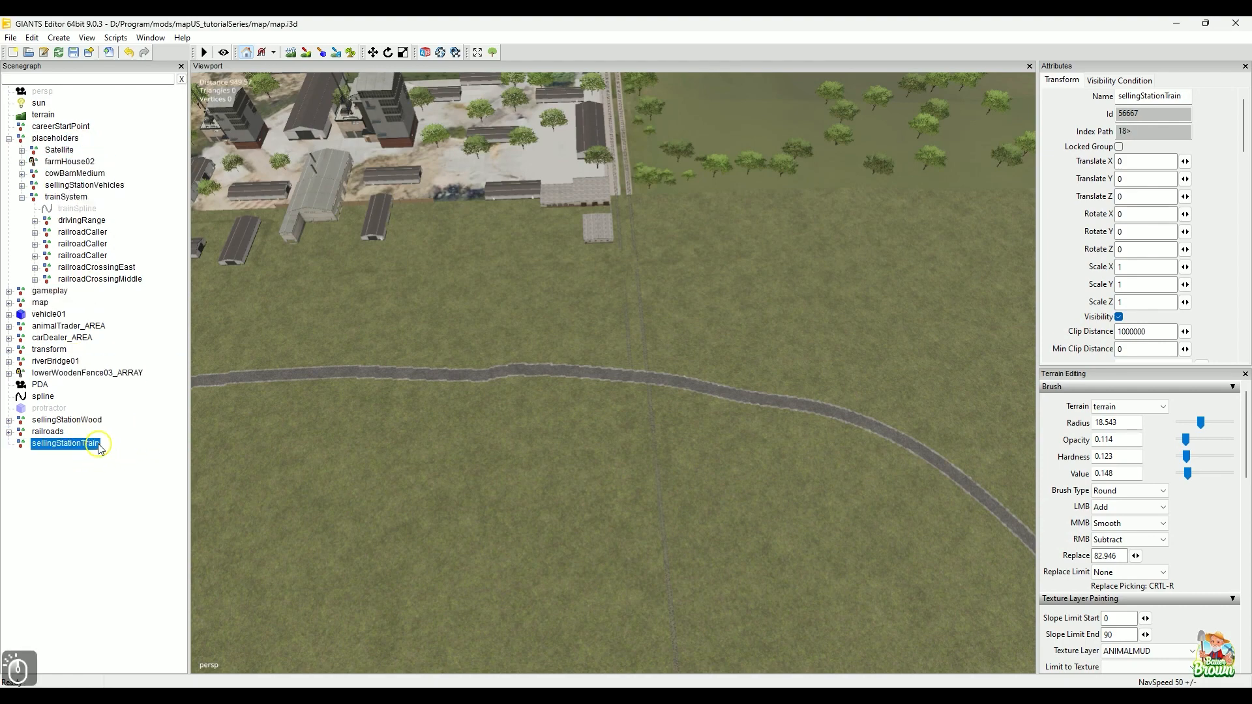
pyautogui.moveTo(98, 444); pyautogui.dragTo(84, 141)
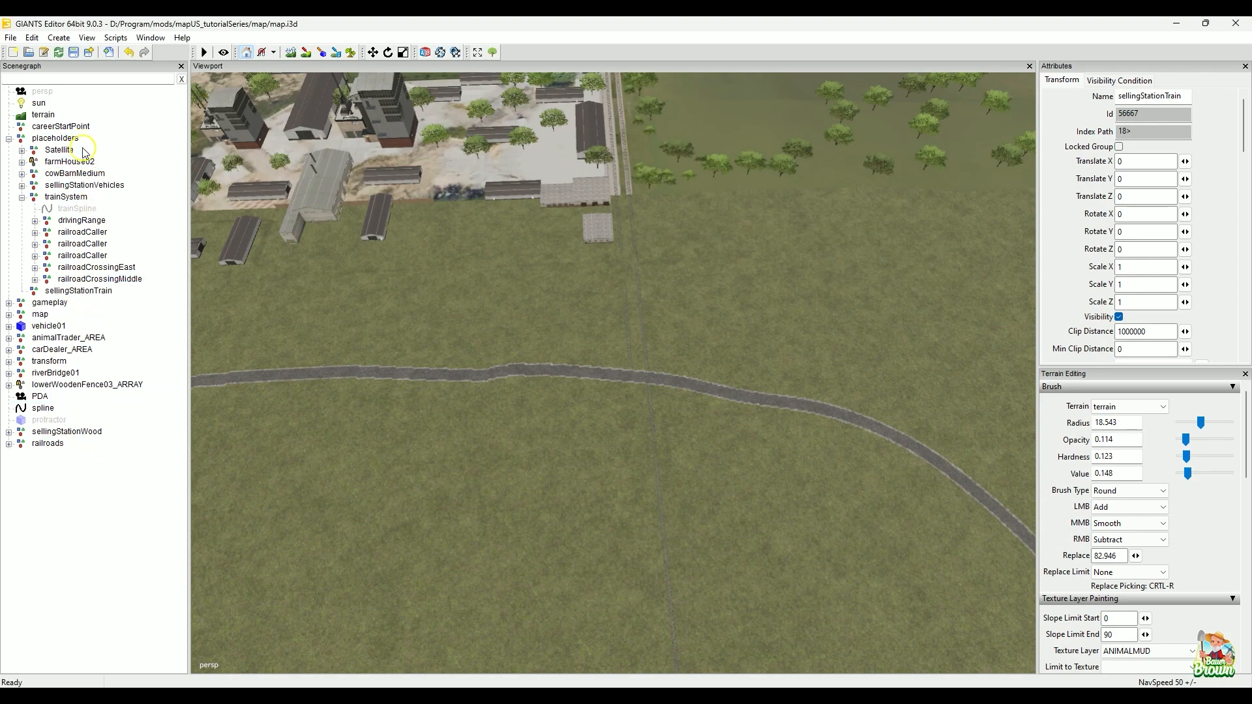
pyautogui.click(90, 290)
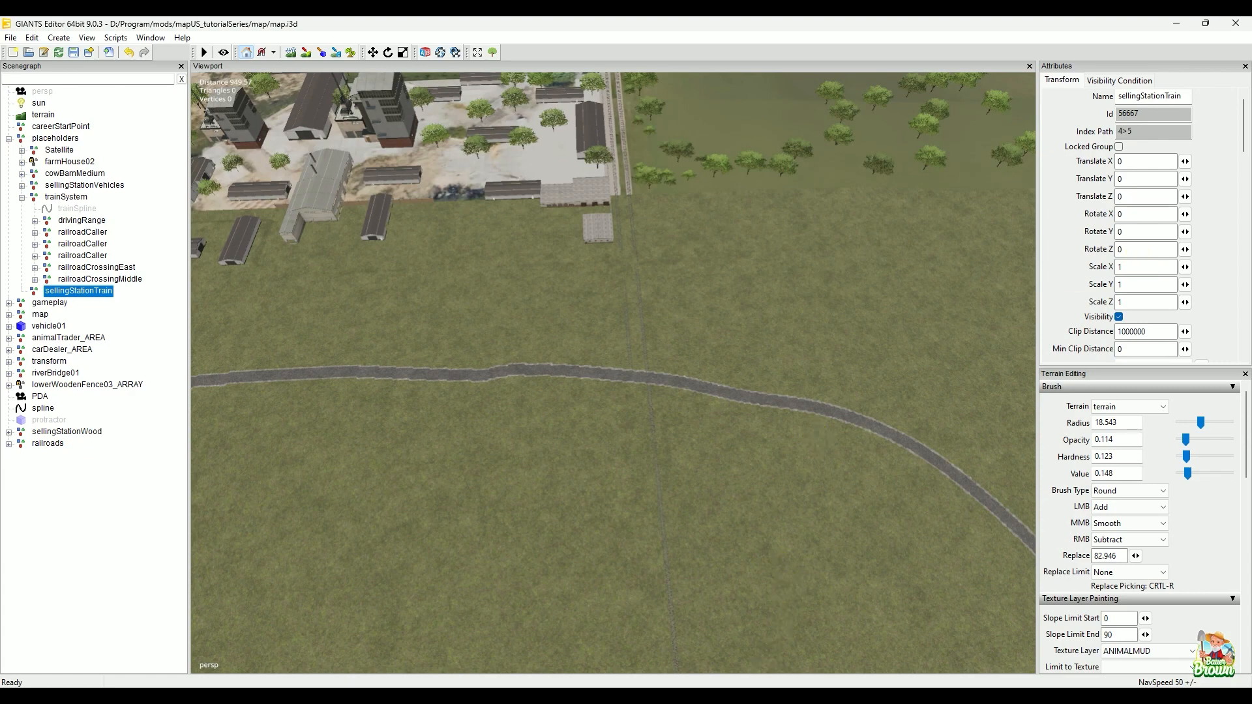
# - Check the train selling station entries in placeables.xml, and inspect woodSellTrigger and palletSellTrigger inside the sellingStationWood group in GIANTS Editor
pyautogui.click(759, 696)
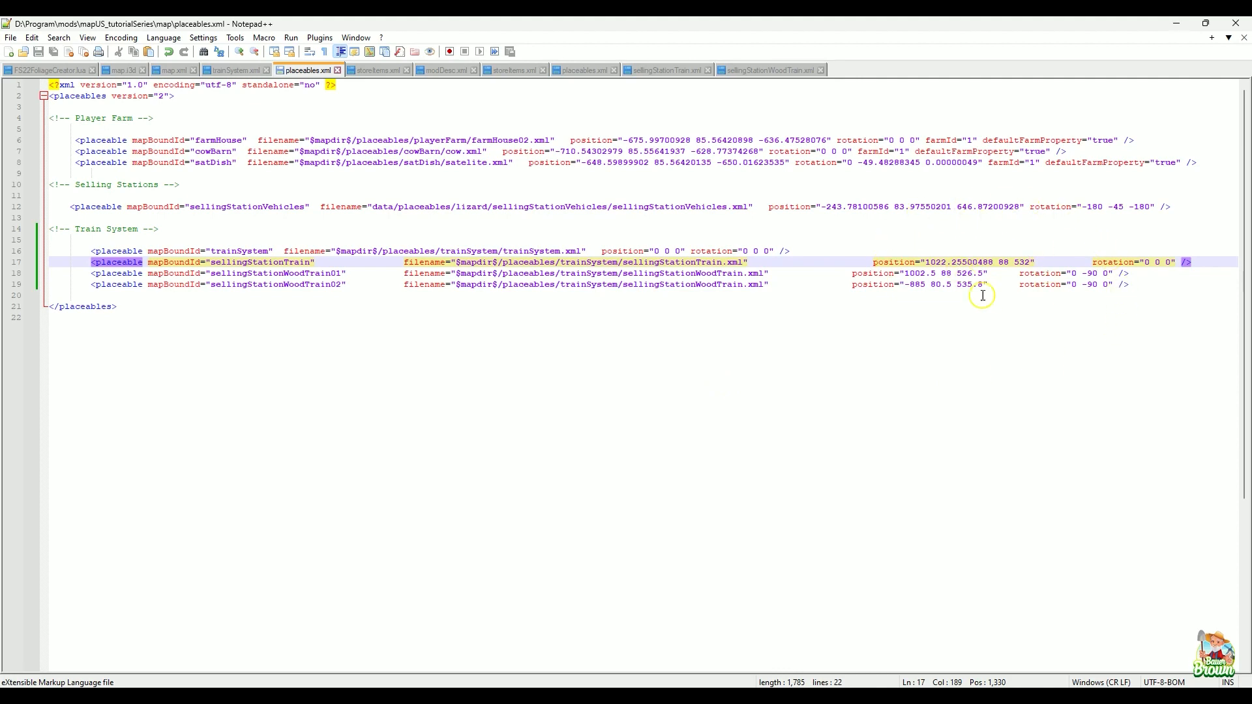
pyautogui.click(735, 694)
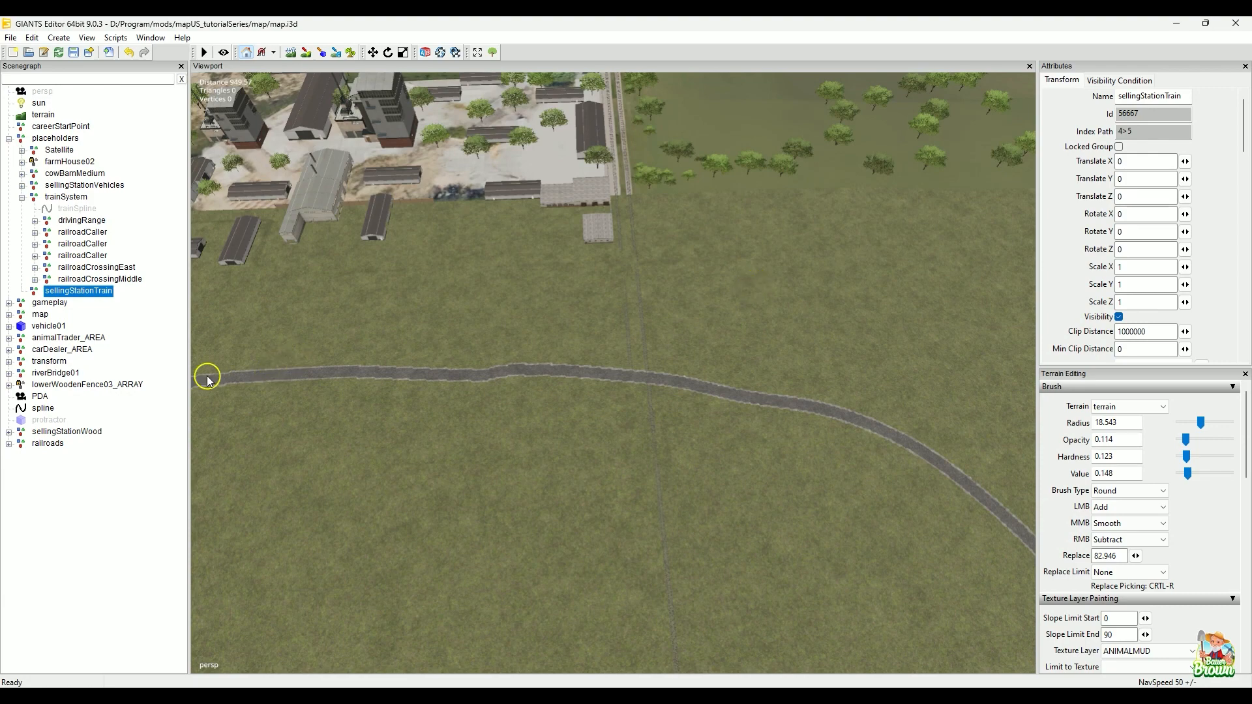
pyautogui.click(88, 431)
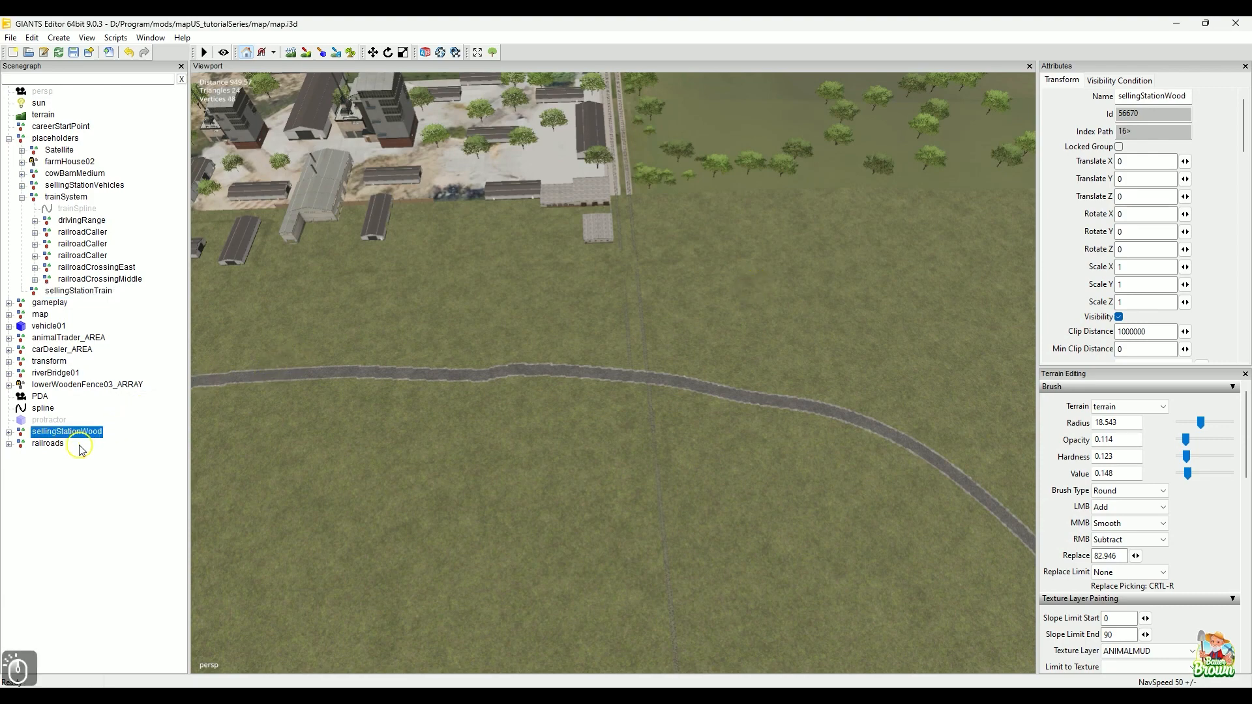
pyautogui.moveTo(310, 482); pyautogui.dragTo(171, 580, button='right')
pyautogui.keyDown('alt'); pyautogui.moveTo(652, 506); pyautogui.dragTo(643, 534); pyautogui.keyUp('alt')
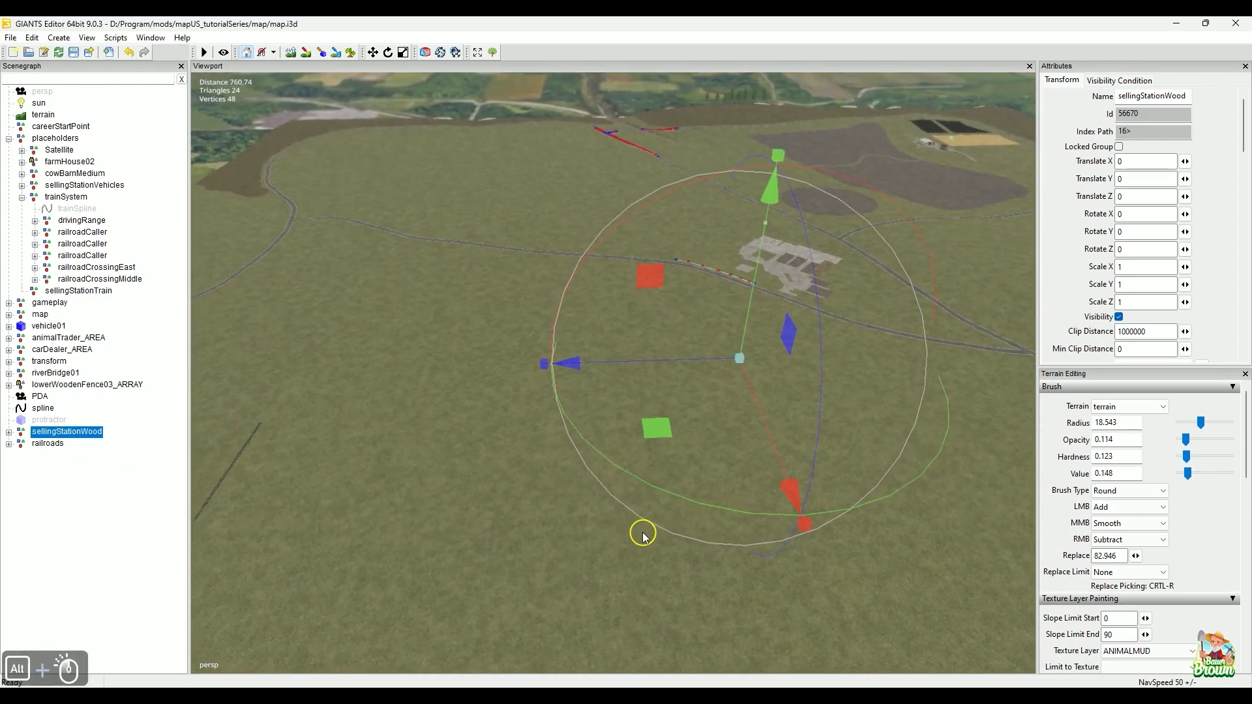
pyautogui.click(9, 433)
pyautogui.click(10, 439)
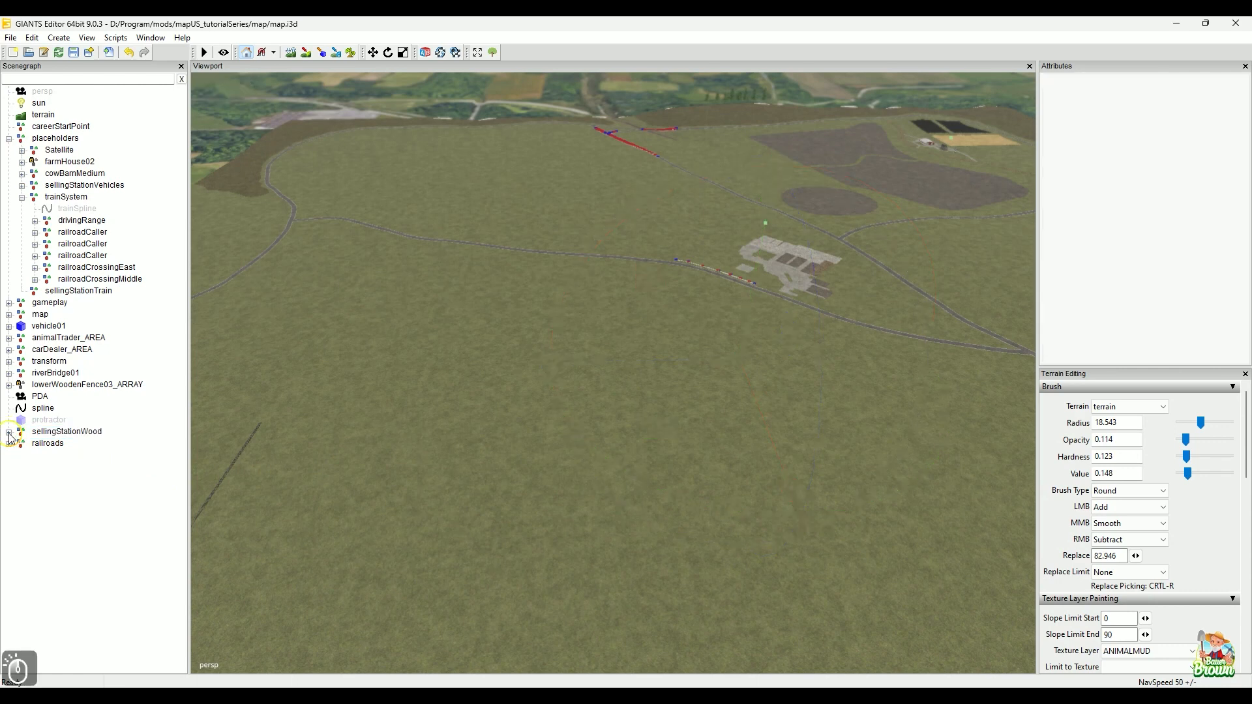
pyautogui.click(9, 433)
pyautogui.click(64, 445)
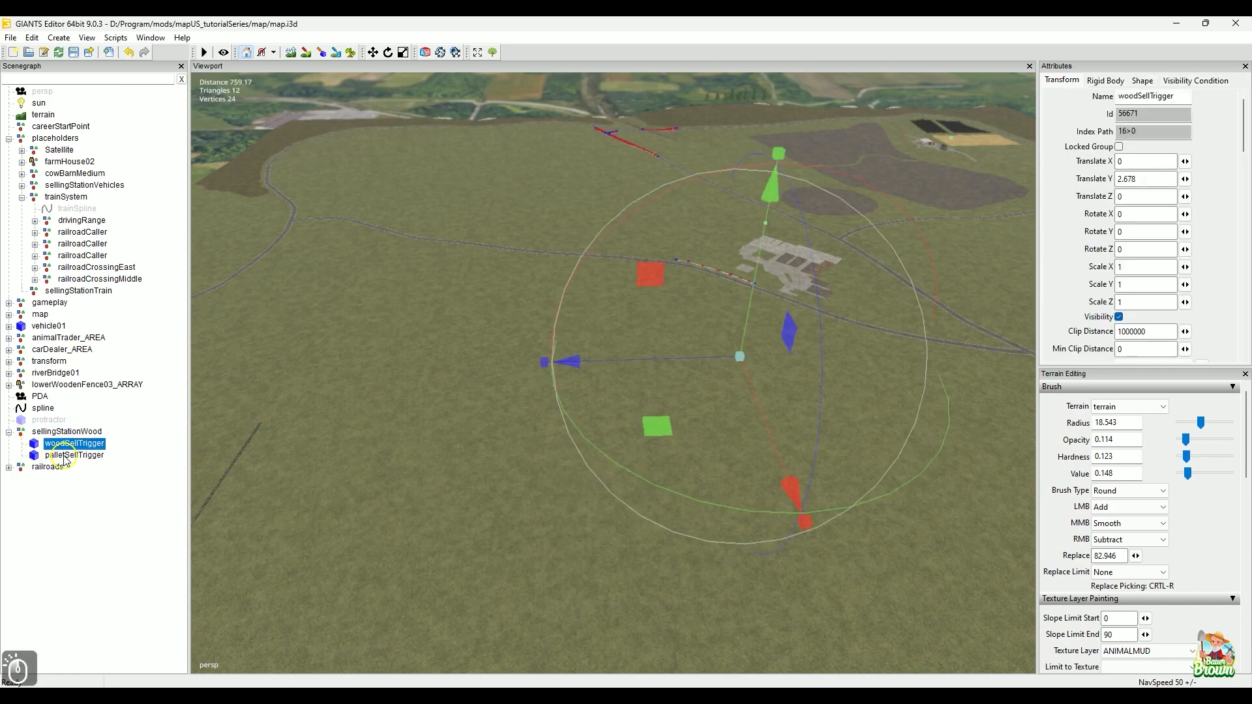
pyautogui.click(65, 455)
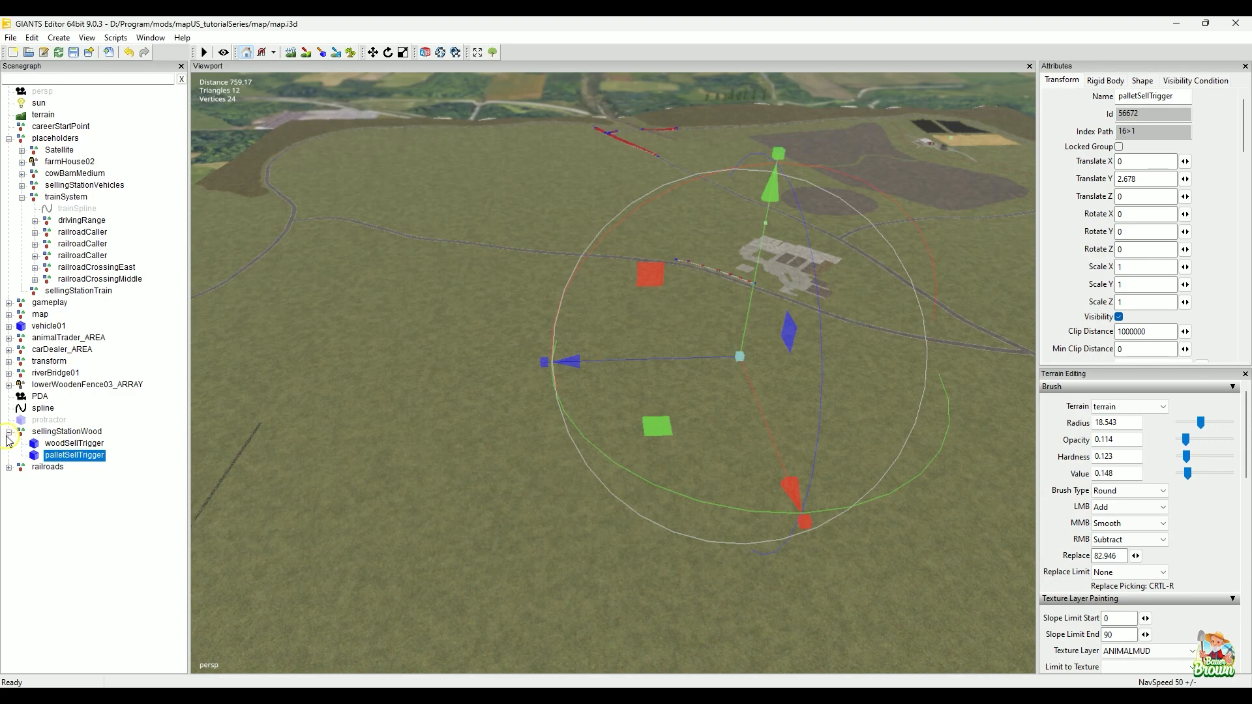
pyautogui.click(9, 432)
pyautogui.click(67, 431)
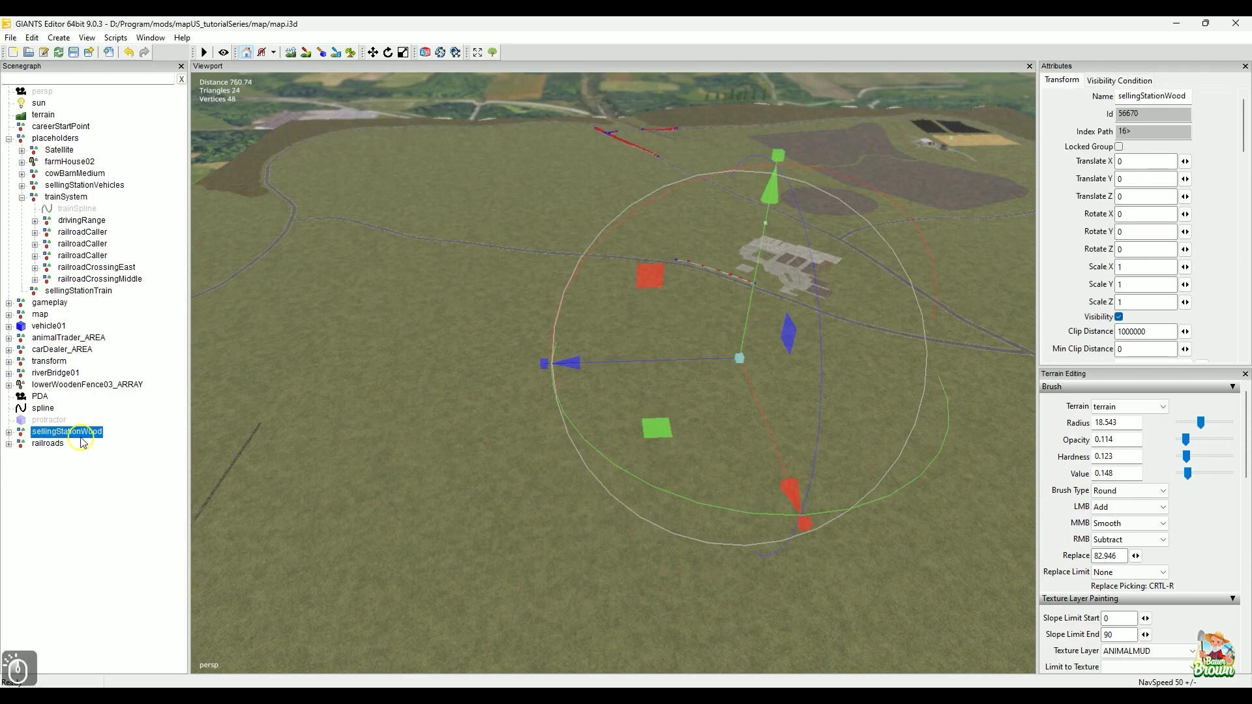
pyautogui.keyDown('alt'); pyautogui.moveTo(431, 545); pyautogui.dragTo(503, 546); pyautogui.keyUp('alt')
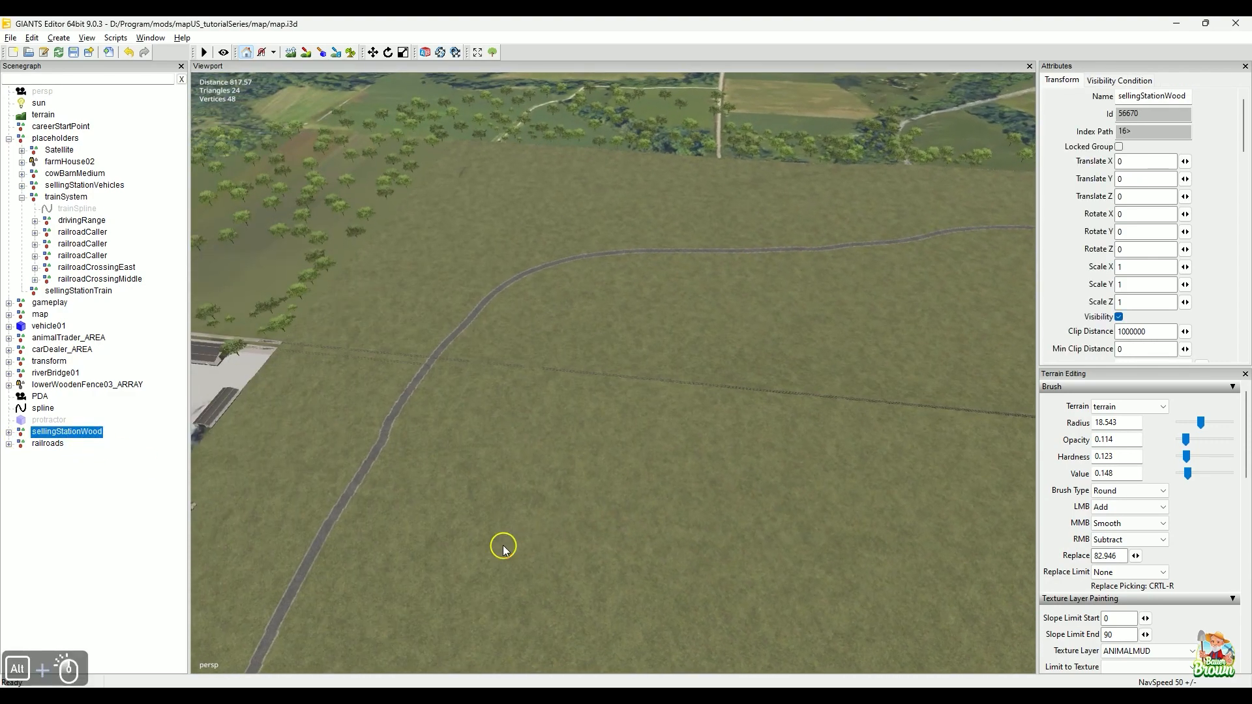
# - Create a new transform group and place it at sellingStationWoodTrain01's position copied from placeables.xml, 1002.5 88 526.5
pyautogui.click(59, 38)
pyautogui.click(69, 52)
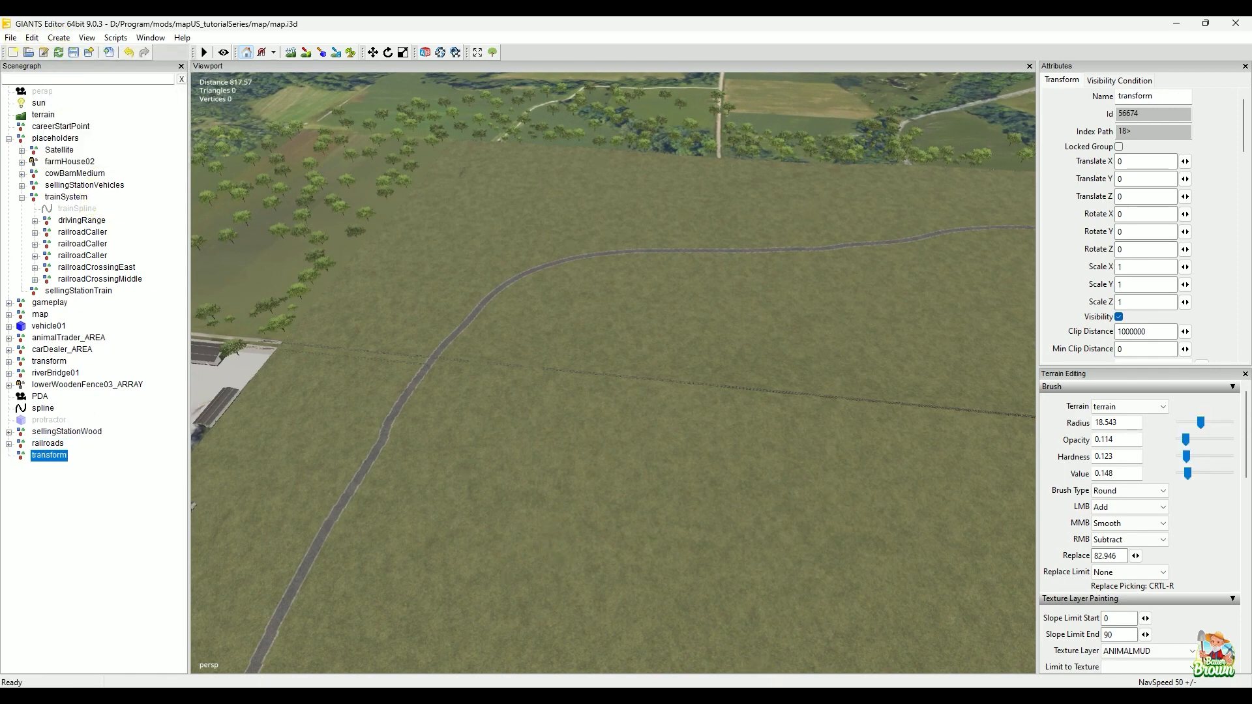
pyautogui.hotkey('alt', 'Tab')
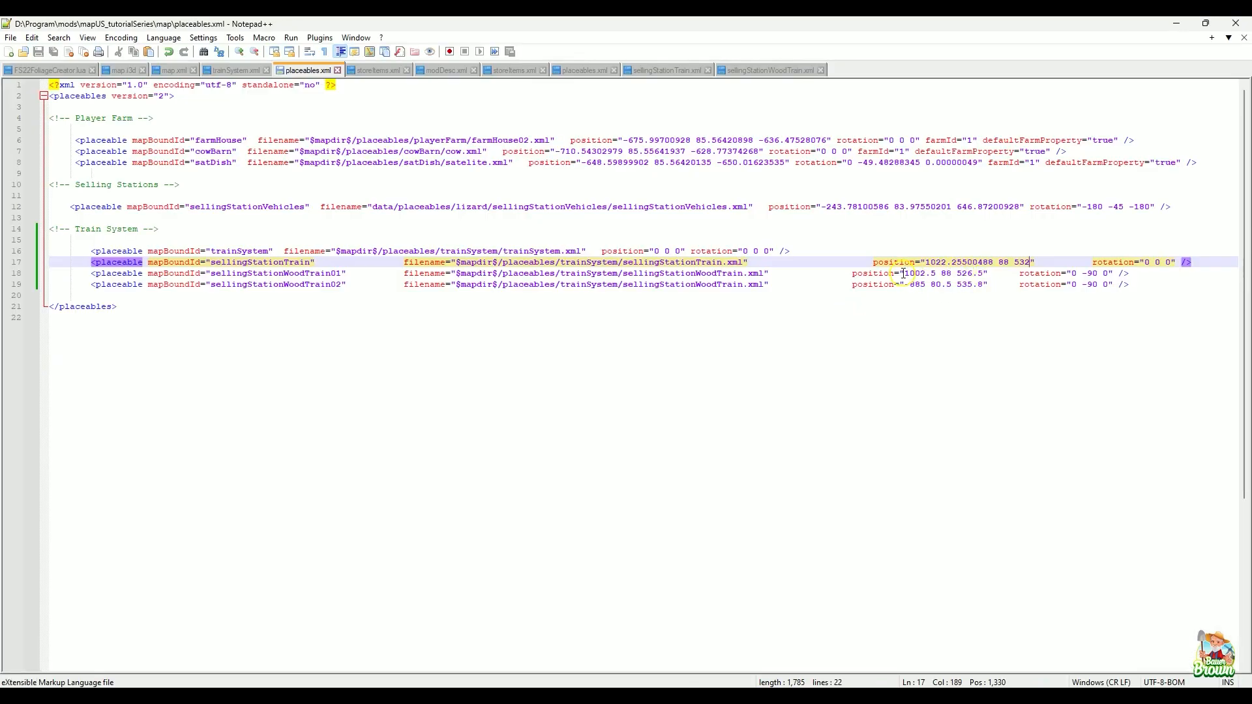
pyautogui.moveTo(904, 274); pyautogui.dragTo(983, 273)
pyautogui.hotkey('ctrl', 'c')
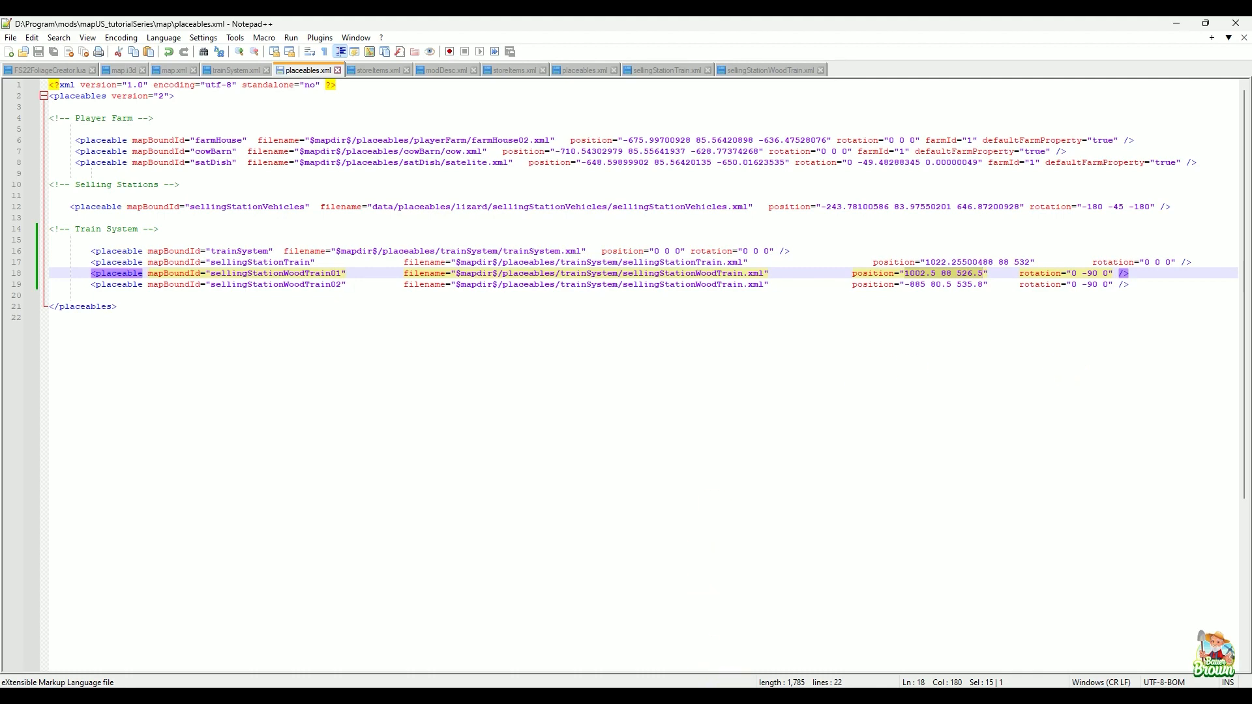
pyautogui.click(734, 695)
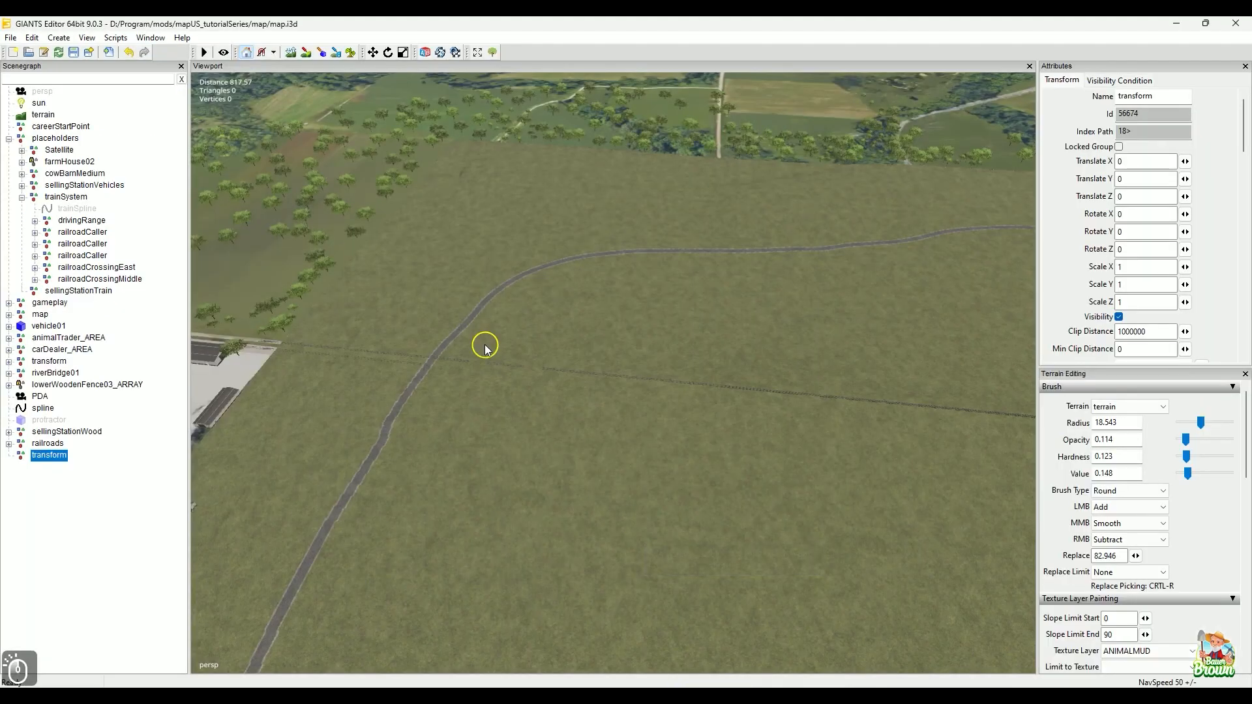
pyautogui.click(1146, 162)
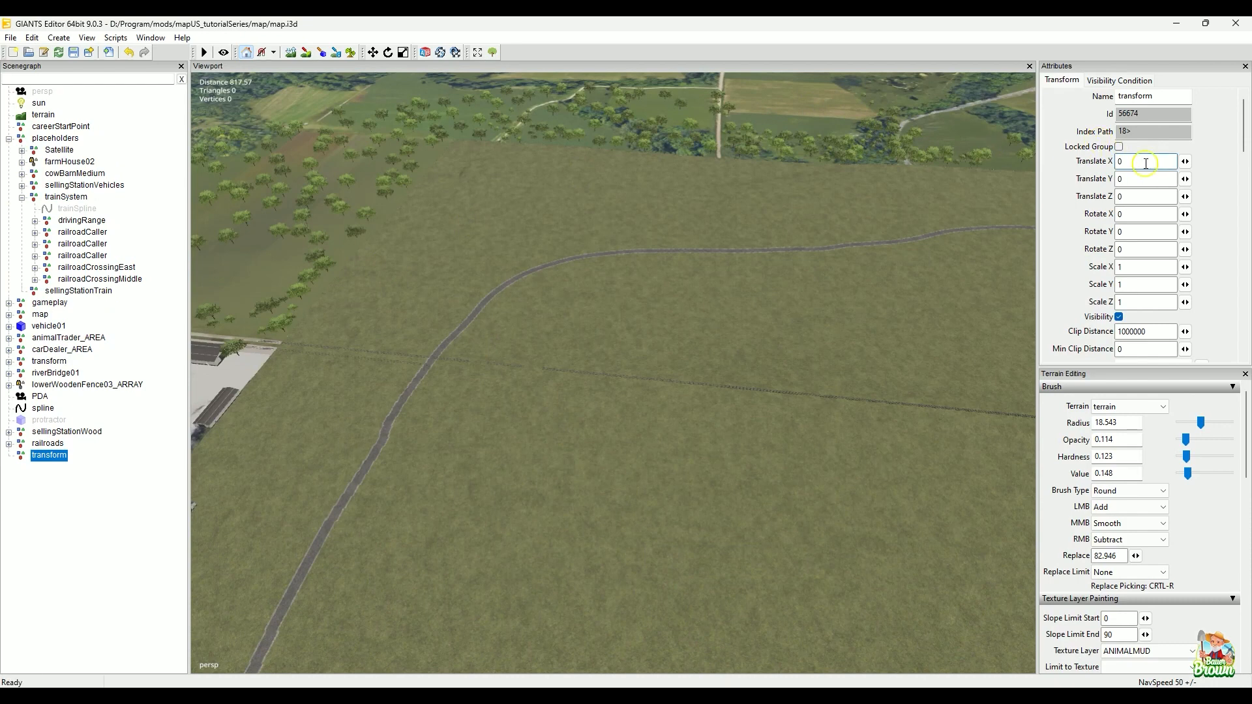
pyautogui.click(1146, 163)
pyautogui.hotkey('ctrl', 'v')
pyautogui.press('Return')
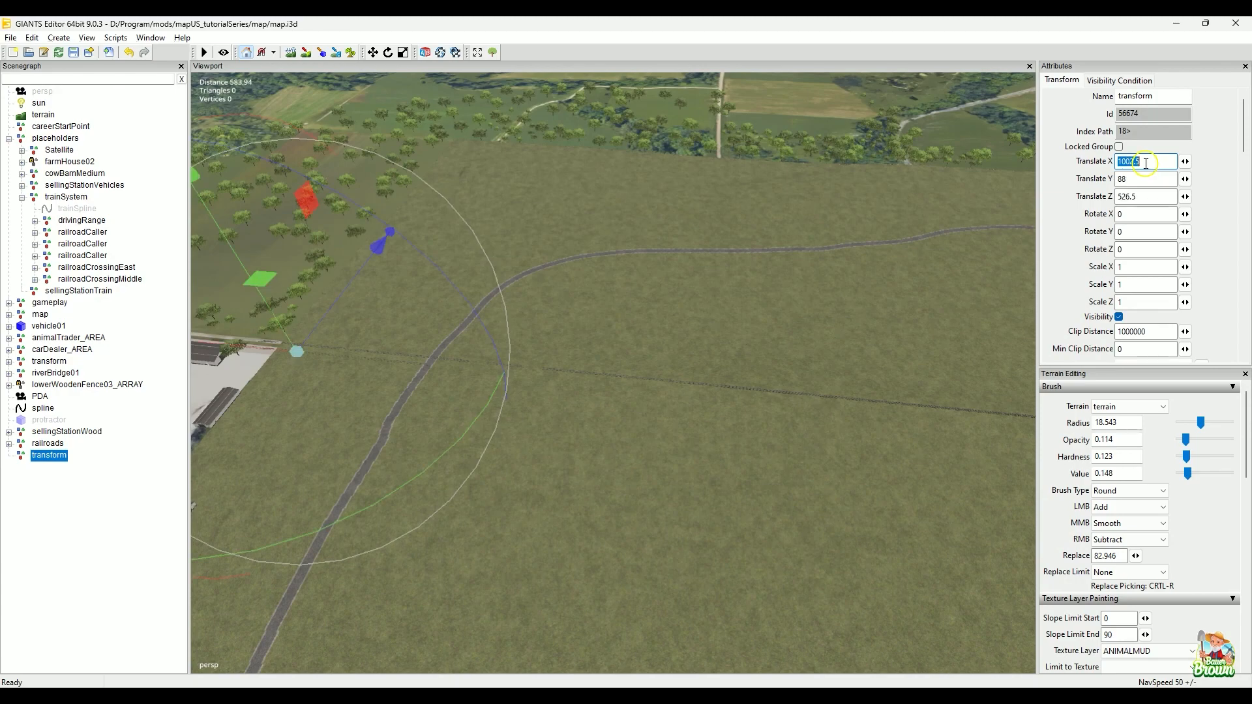
# - Examine where the new transform group sits on the railroad tracks beside the warehouse and the nearby railroad crossing
pyautogui.moveTo(621, 291); pyautogui.dragTo(745, 446, button='right')
pyautogui.keyDown('alt'); pyautogui.moveTo(745, 445); pyautogui.dragTo(640, 526, button='middle'); pyautogui.keyUp('alt')
pyautogui.keyDown('alt'); pyautogui.moveTo(640, 526); pyautogui.dragTo(800, 358, button='right'); pyautogui.keyUp('alt')
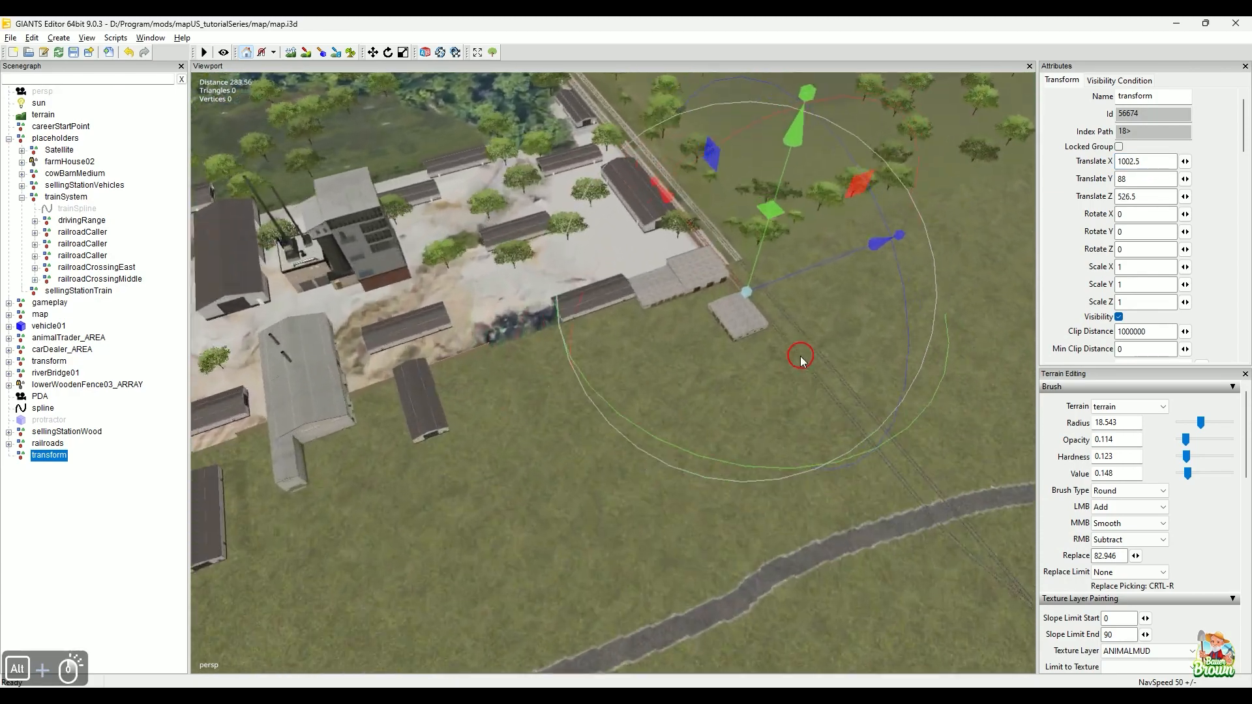
pyautogui.keyDown('alt'); pyautogui.moveTo(800, 359); pyautogui.dragTo(626, 529, button='middle'); pyautogui.keyUp('alt')
pyautogui.keyDown('alt'); pyautogui.moveTo(626, 529); pyautogui.dragTo(732, 405); pyautogui.keyUp('alt')
pyautogui.keyDown('alt'); pyautogui.moveTo(732, 405); pyautogui.dragTo(755, 425, button='right'); pyautogui.keyUp('alt')
pyautogui.keyDown('alt'); pyautogui.moveTo(754, 425); pyautogui.dragTo(699, 428, button='middle'); pyautogui.keyUp('alt')
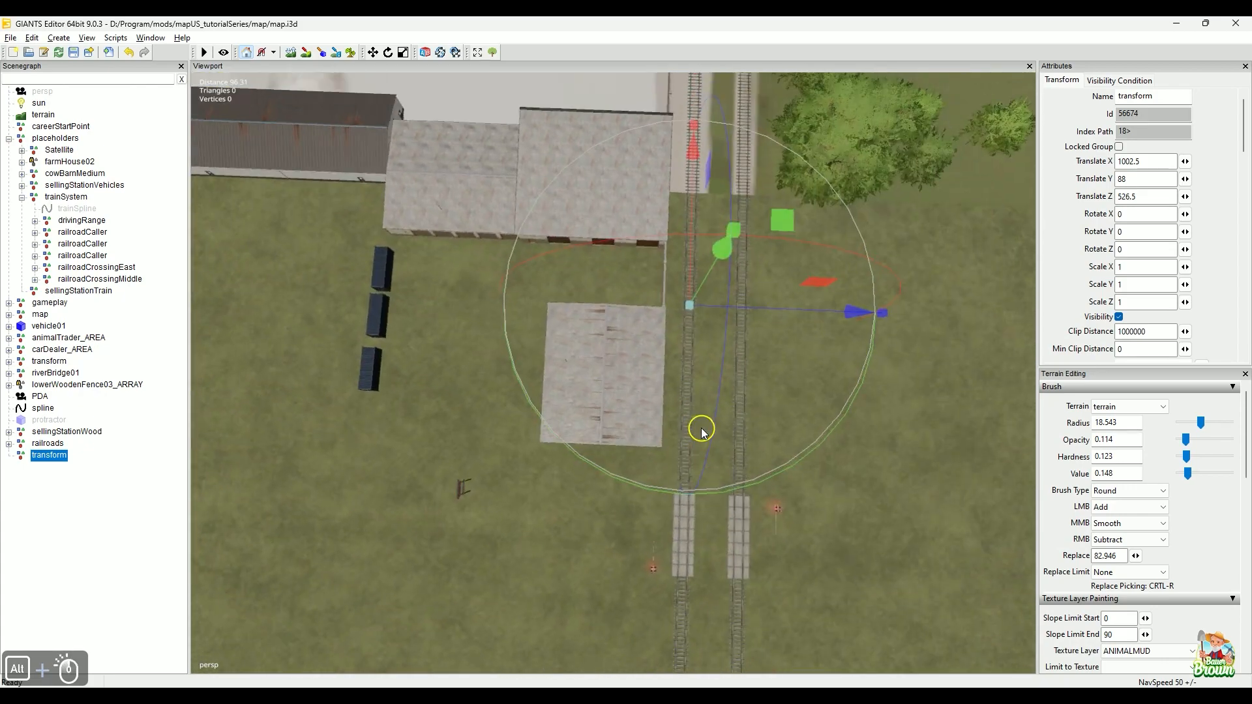
pyautogui.keyDown('alt'); pyautogui.moveTo(699, 428); pyautogui.dragTo(659, 428, button='right'); pyautogui.keyUp('alt')
pyautogui.keyDown('alt'); pyautogui.moveTo(660, 428); pyautogui.dragTo(615, 433); pyautogui.keyUp('alt')
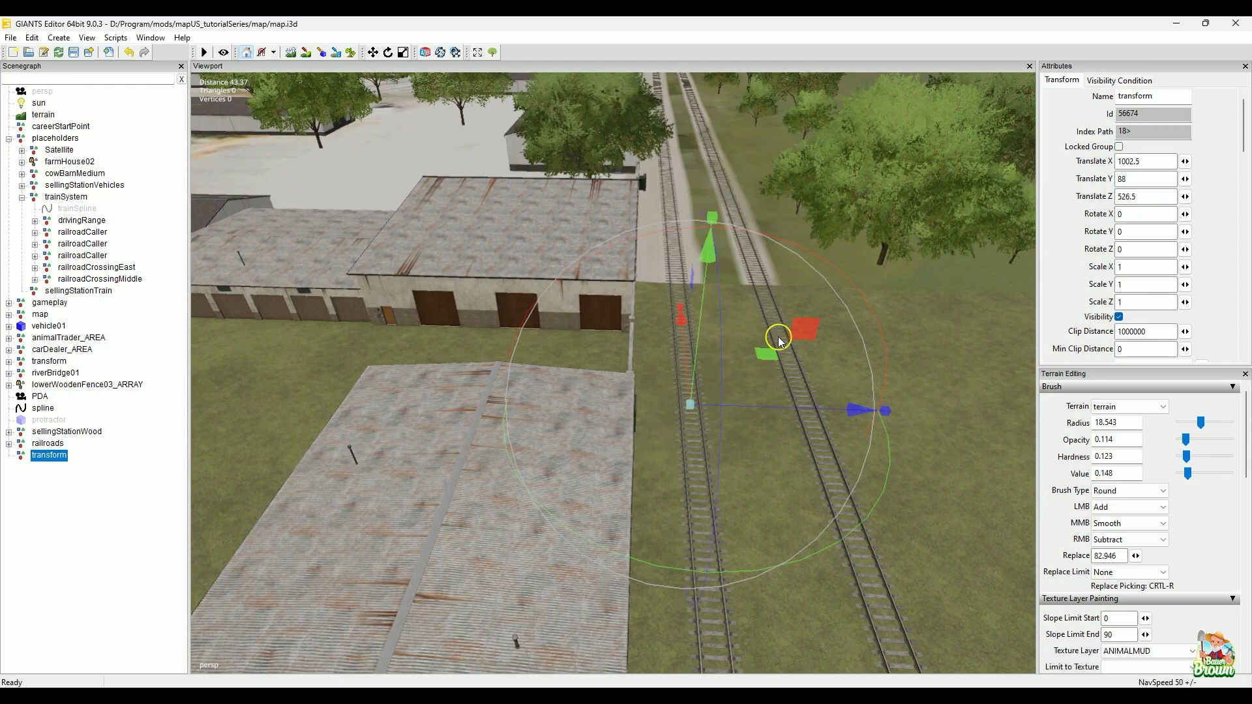
pyautogui.keyDown('alt'); pyautogui.moveTo(777, 338); pyautogui.dragTo(984, 470); pyautogui.keyUp('alt')
pyautogui.keyDown('alt'); pyautogui.moveTo(984, 469); pyautogui.dragTo(816, 497, button='right'); pyautogui.keyUp('alt')
pyautogui.keyDown('alt'); pyautogui.moveTo(816, 497); pyautogui.dragTo(930, 428); pyautogui.keyUp('alt')
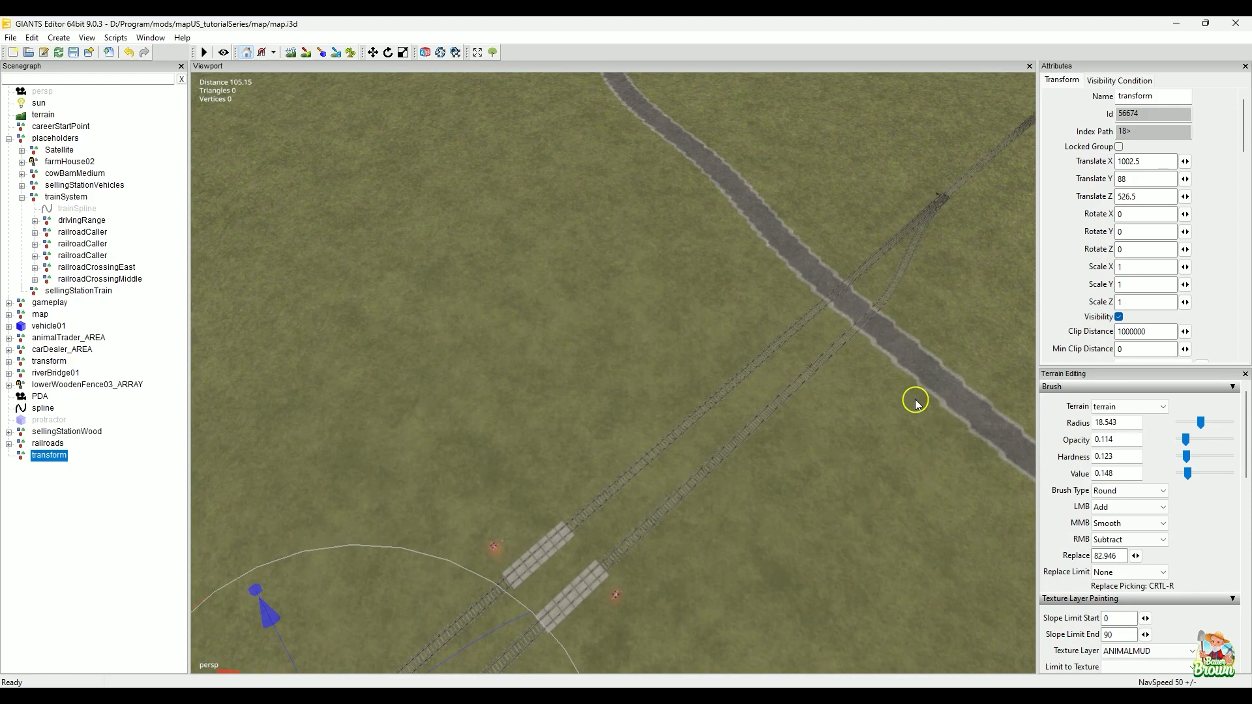
pyautogui.keyDown('alt'); pyautogui.moveTo(810, 429); pyautogui.dragTo(439, 456); pyautogui.keyUp('alt')
pyautogui.keyDown('alt'); pyautogui.moveTo(439, 456); pyautogui.dragTo(581, 358, button='right'); pyautogui.keyUp('alt')
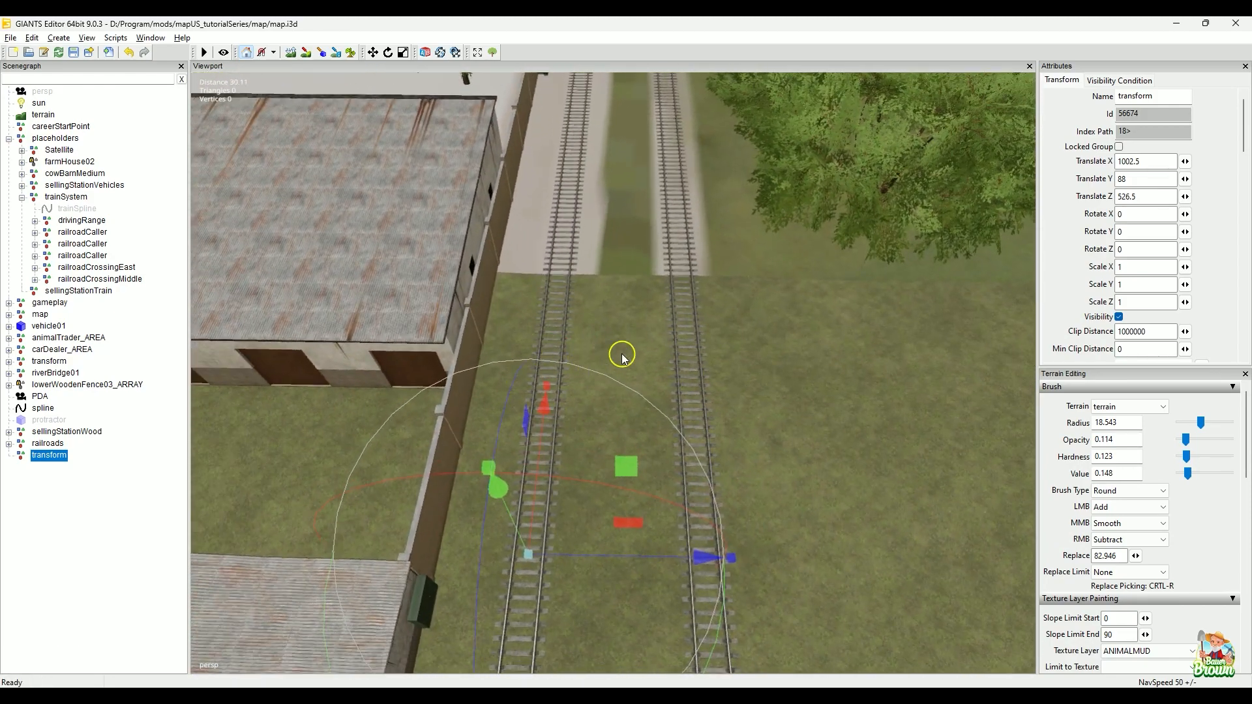
pyautogui.keyDown('alt'); pyautogui.moveTo(620, 354); pyautogui.dragTo(606, 330); pyautogui.keyUp('alt')
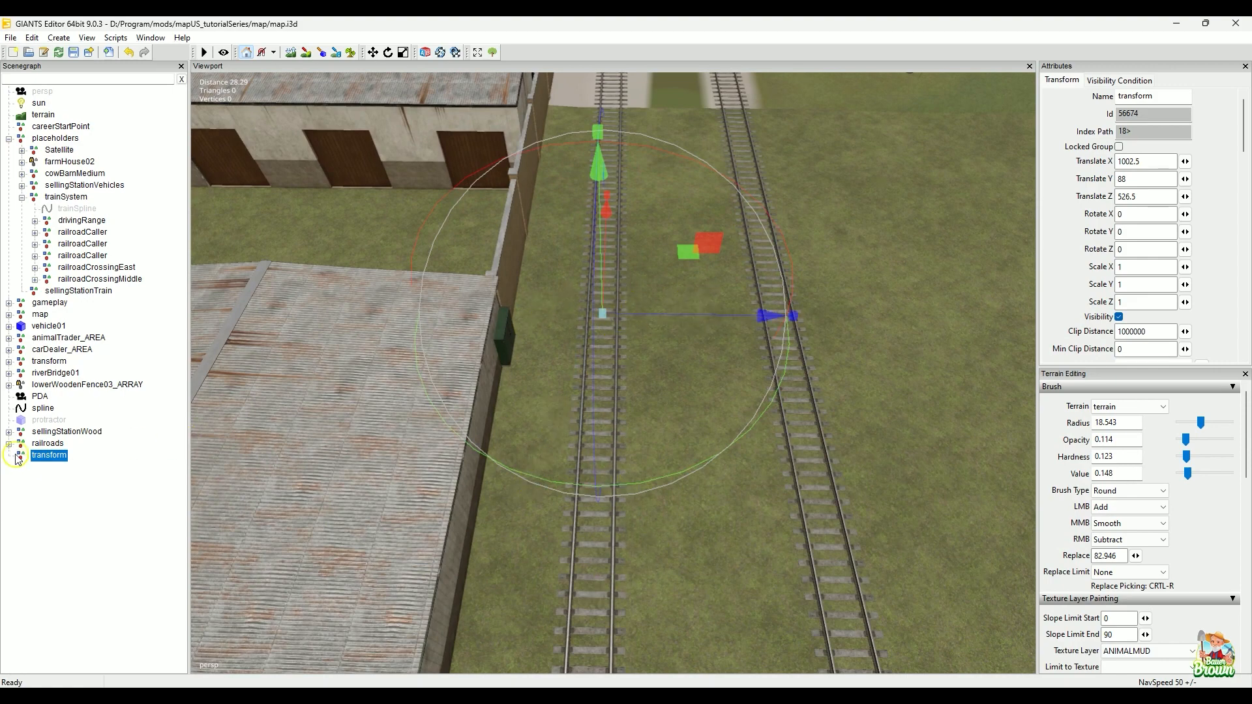
# - Position the sellingStationWood group at 1002.5 88 526.5 and set its Rotate Y to -90
pyautogui.click(62, 433)
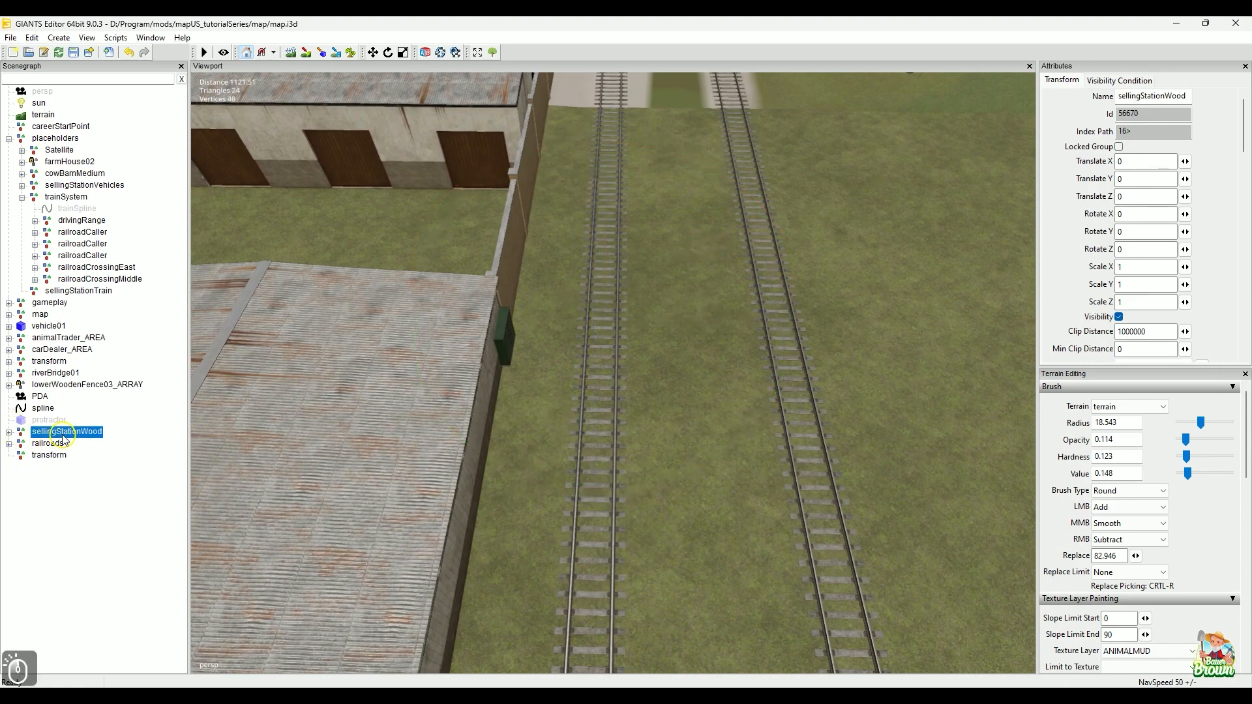
pyautogui.click(1139, 160)
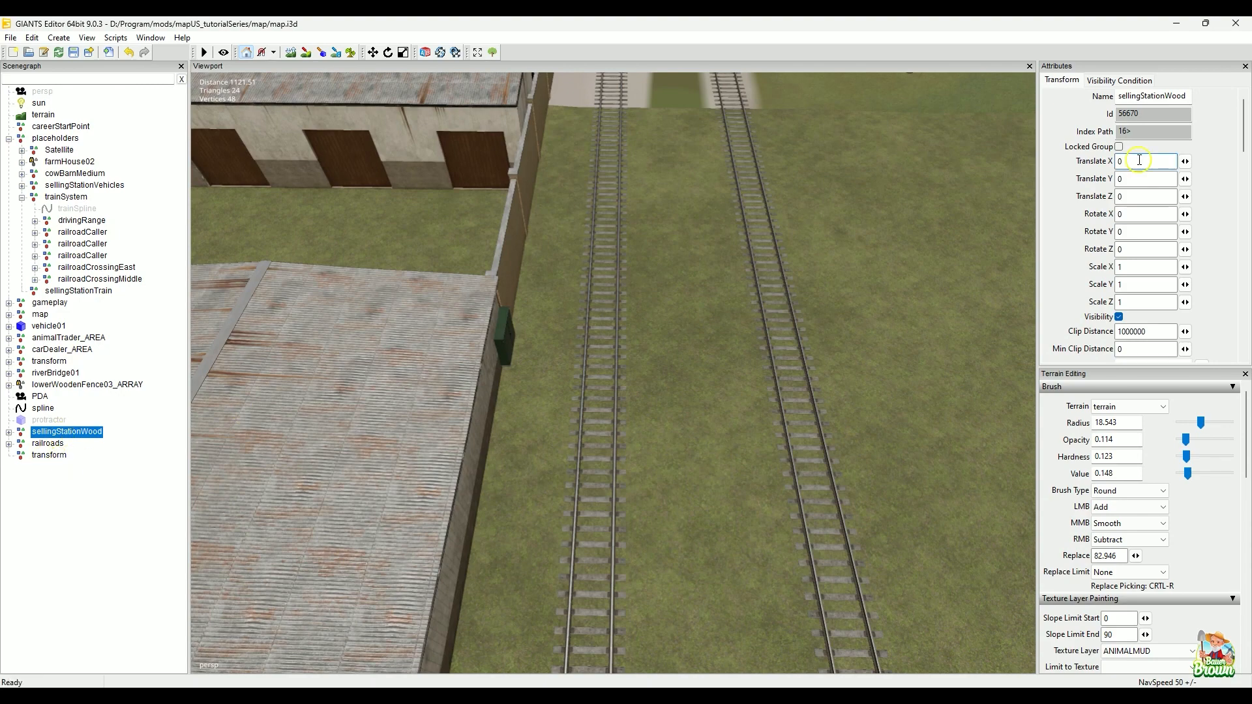
pyautogui.hotkey('ctrl', 'v')
pyautogui.press('Return')
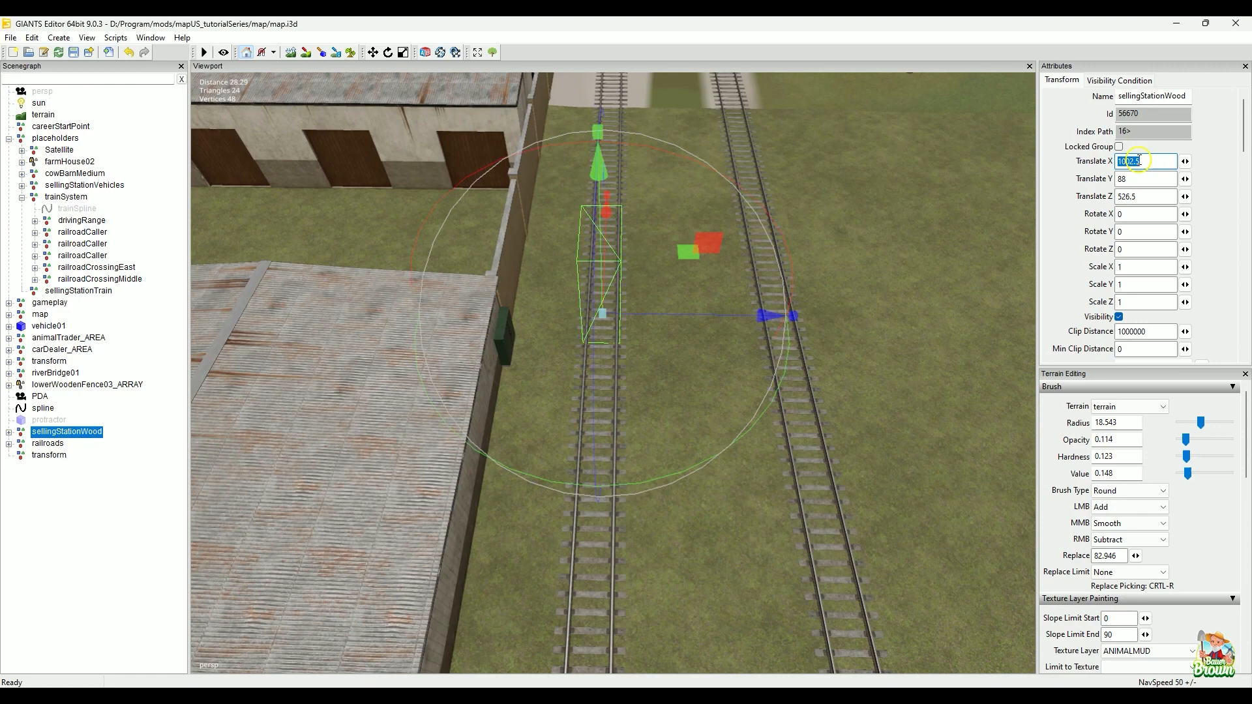
pyautogui.doubleClick(1135, 231)
pyautogui.write('-90')
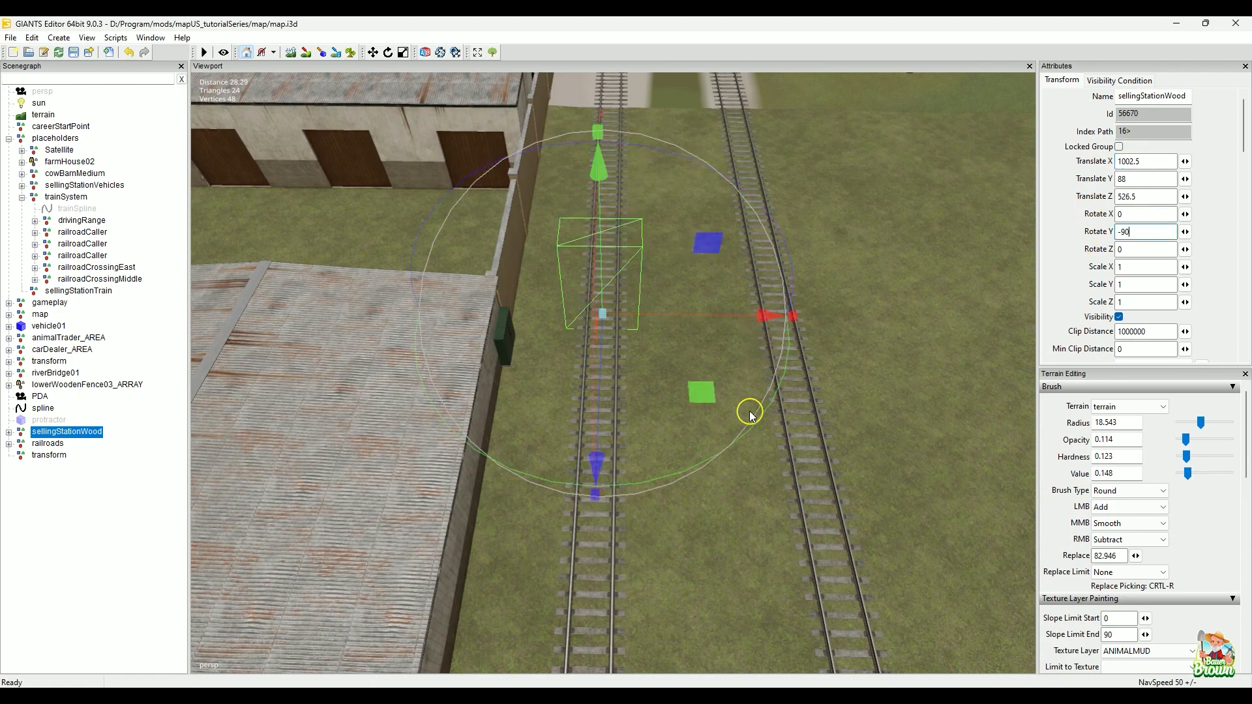
# - Try shifting the sellingStationWood group slightly along the railroad track, and undo the move
pyautogui.moveTo(749, 409); pyautogui.dragTo(823, 401, button='right')
pyautogui.keyDown('alt'); pyautogui.moveTo(823, 401); pyautogui.dragTo(778, 443); pyautogui.keyUp('alt')
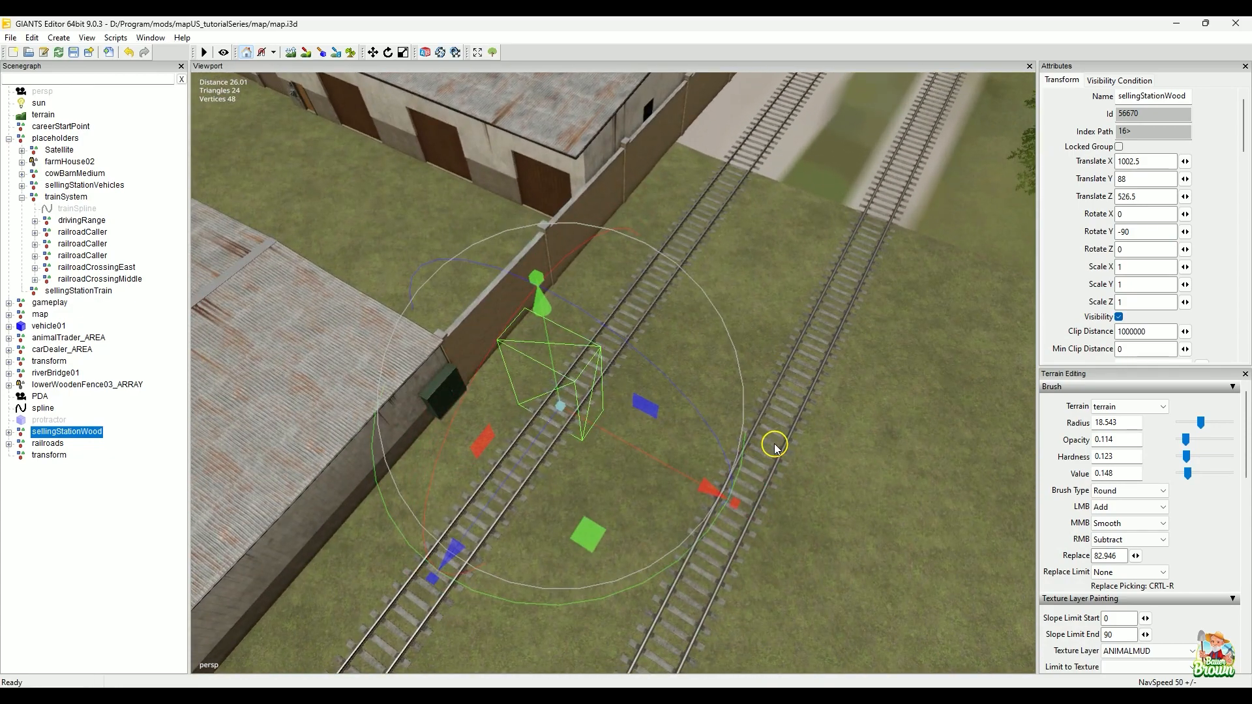
pyautogui.scroll(-5, 831, 455)
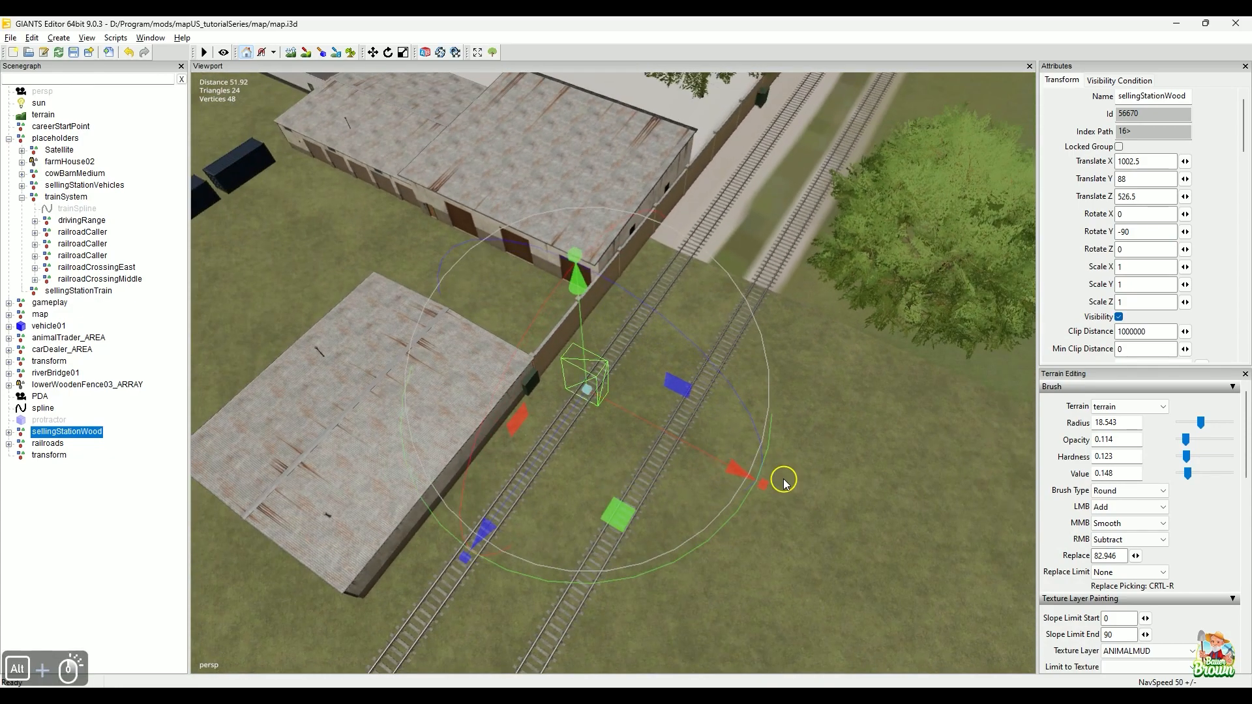
pyautogui.moveTo(551, 446); pyautogui.dragTo(568, 467)
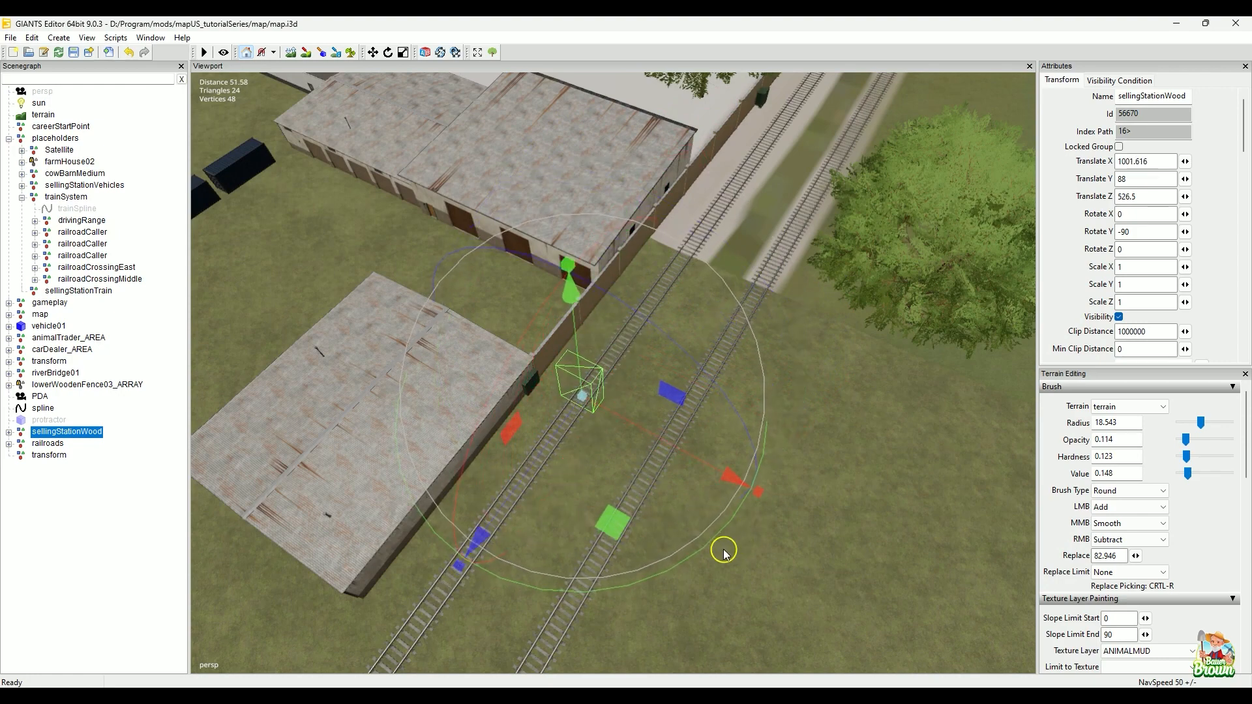
pyautogui.hotkey('ctrl', 'z')
pyautogui.keyDown('alt'); pyautogui.moveTo(718, 550); pyautogui.dragTo(567, 559); pyautogui.keyUp('alt')
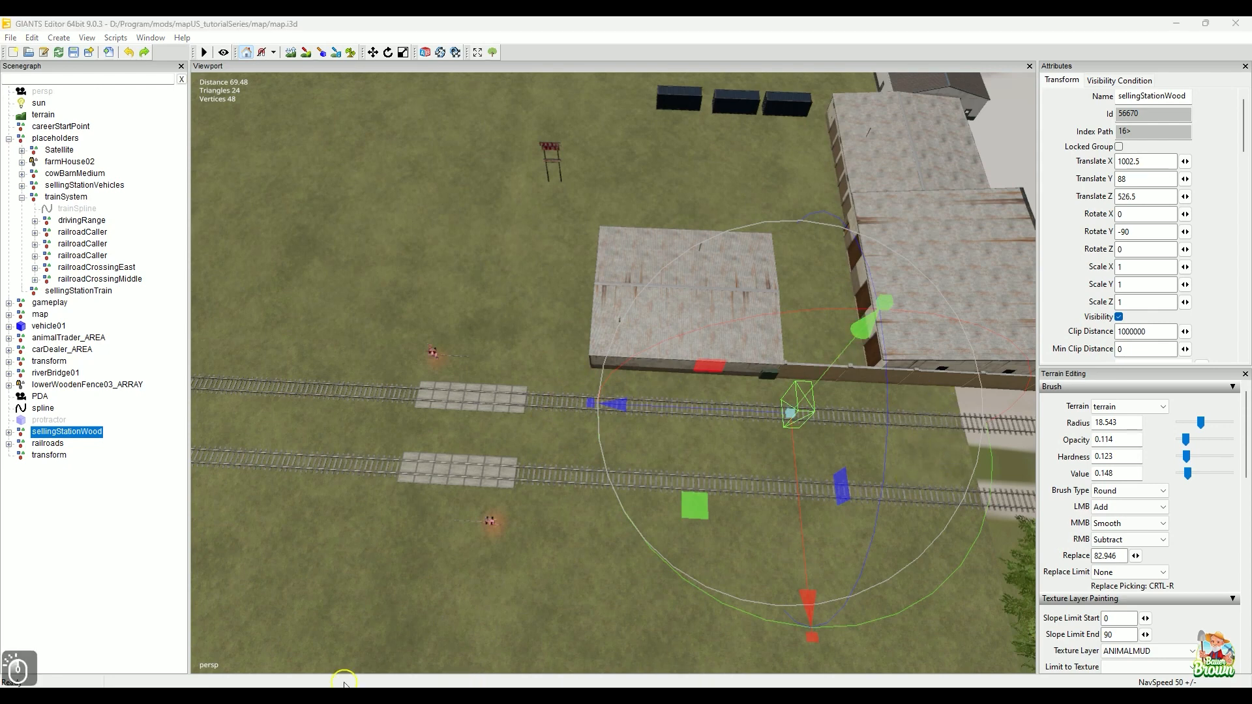
pyautogui.moveTo(548, 398)
pyautogui.mouseDown()
pyautogui.moveTo(932, 411)
pyautogui.moveTo(948, 435)
pyautogui.mouseUp()
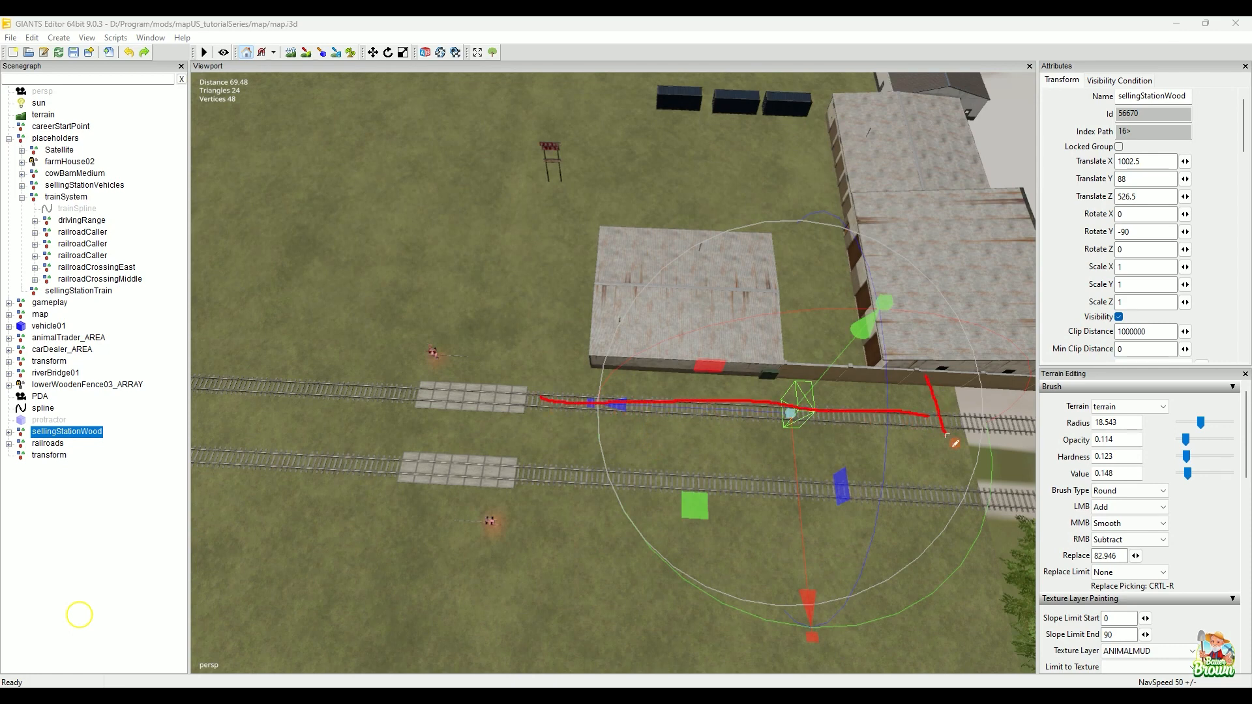
pyautogui.moveTo(558, 367); pyautogui.dragTo(544, 431)
pyautogui.moveTo(743, 492); pyautogui.dragTo(791, 474)
pyautogui.press('Escape')
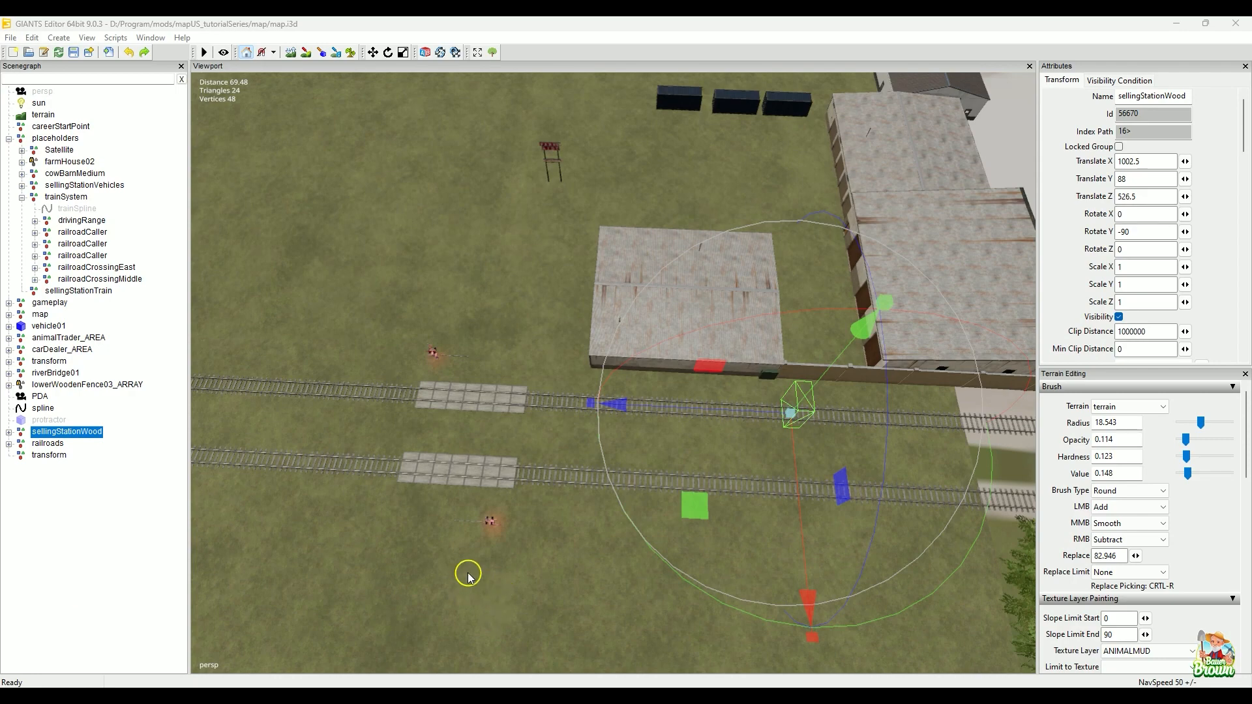
# - Inspect the buildings around the wood selling station and survey the railroad route across the rest of the map
pyautogui.keyDown('alt'); pyautogui.moveTo(484, 554); pyautogui.dragTo(644, 565); pyautogui.keyUp('alt')
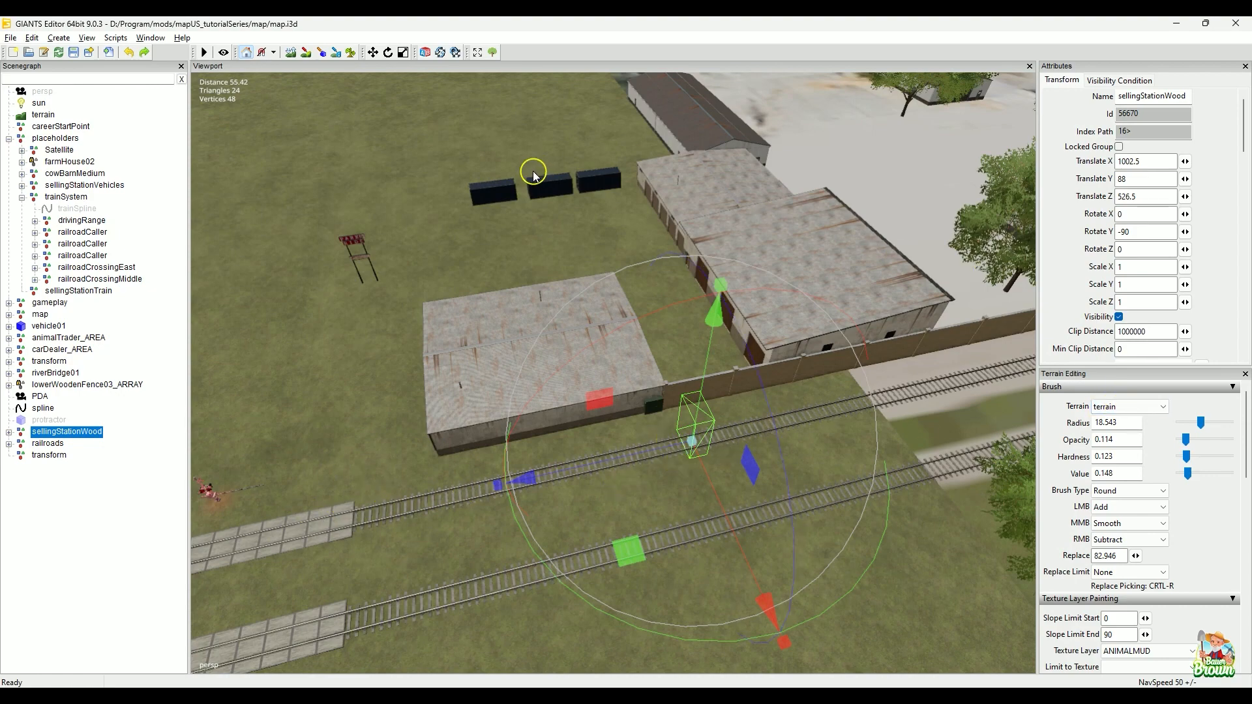
pyautogui.keyDown('alt'); pyautogui.moveTo(531, 173); pyautogui.dragTo(664, 349, button='middle'); pyautogui.keyUp('alt')
pyautogui.keyDown('alt'); pyautogui.moveTo(664, 351); pyautogui.dragTo(609, 219); pyautogui.keyUp('alt')
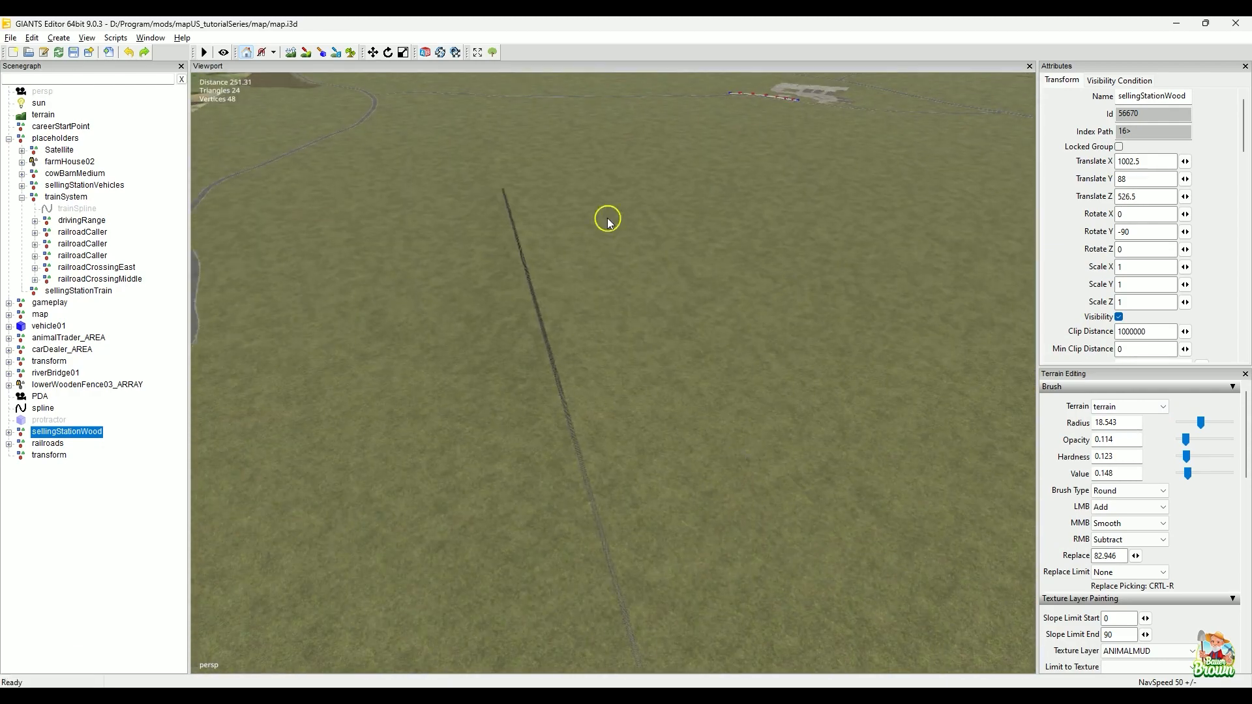
pyautogui.scroll(-10, 656, 392)
pyautogui.keyDown('alt'); pyautogui.moveTo(658, 436); pyautogui.dragTo(601, 366); pyautogui.keyUp('alt')
pyautogui.keyDown('alt'); pyautogui.moveTo(756, 295); pyautogui.dragTo(420, 531, button='middle'); pyautogui.keyUp('alt')
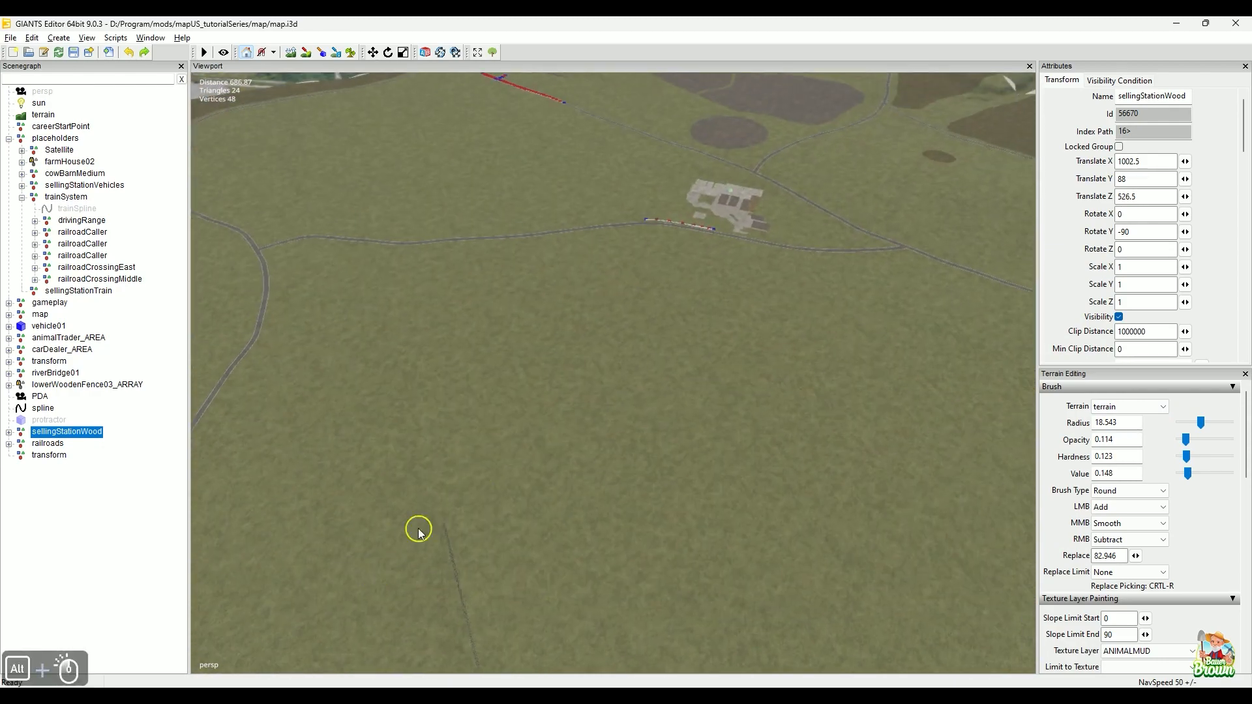
pyautogui.keyDown('alt'); pyautogui.moveTo(783, 385); pyautogui.dragTo(721, 360); pyautogui.keyUp('alt')
pyautogui.keyDown('alt'); pyautogui.moveTo(763, 367); pyautogui.dragTo(769, 468, button='right'); pyautogui.keyUp('alt')
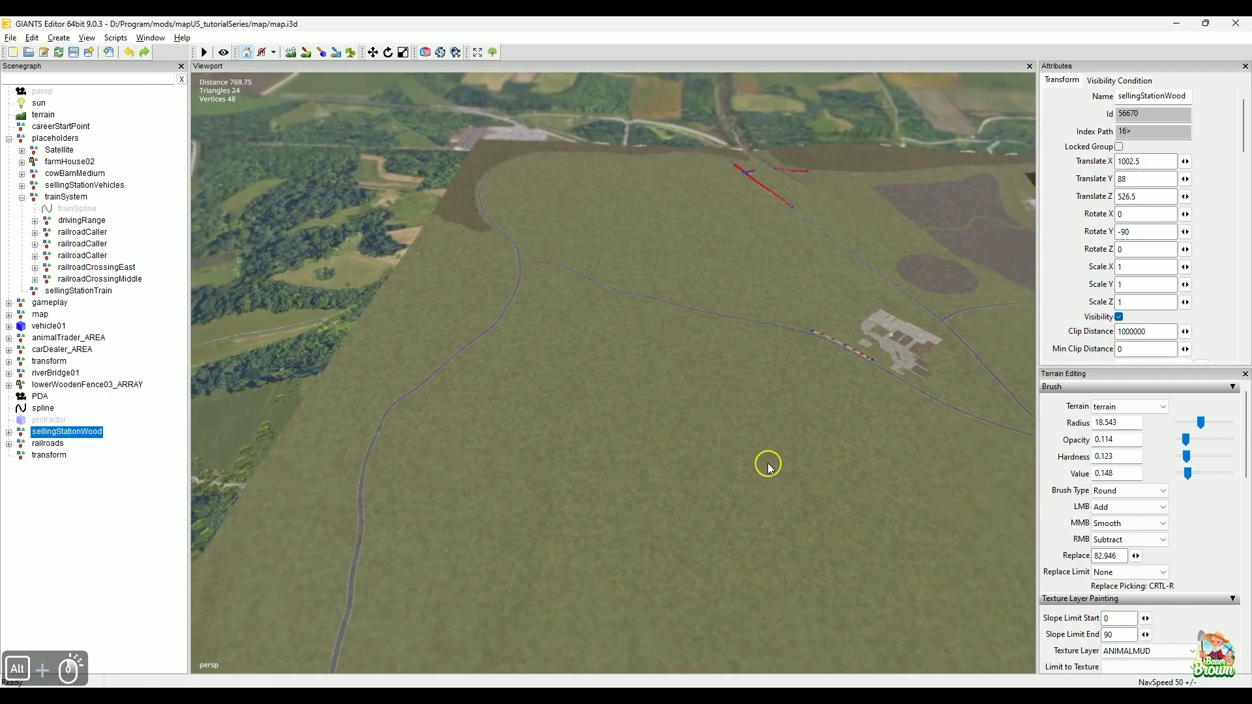
pyautogui.keyDown('alt'); pyautogui.moveTo(769, 468); pyautogui.dragTo(748, 483); pyautogui.keyUp('alt')
pyautogui.keyDown('alt'); pyautogui.moveTo(747, 483); pyautogui.dragTo(427, 490, button='right'); pyautogui.keyUp('alt')
pyautogui.keyDown('alt'); pyautogui.moveTo(820, 489); pyautogui.dragTo(433, 428, button='middle'); pyautogui.keyUp('alt')
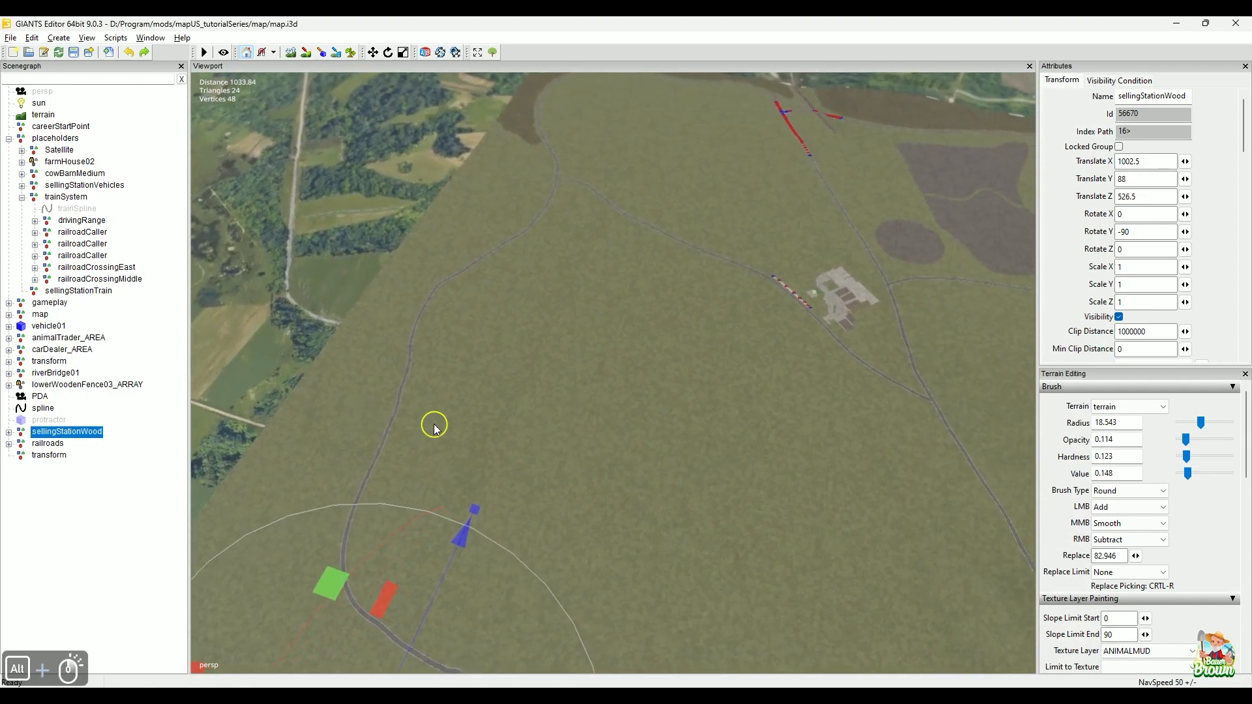
pyautogui.keyDown('alt'); pyautogui.moveTo(756, 476); pyautogui.dragTo(665, 447); pyautogui.keyUp('alt')
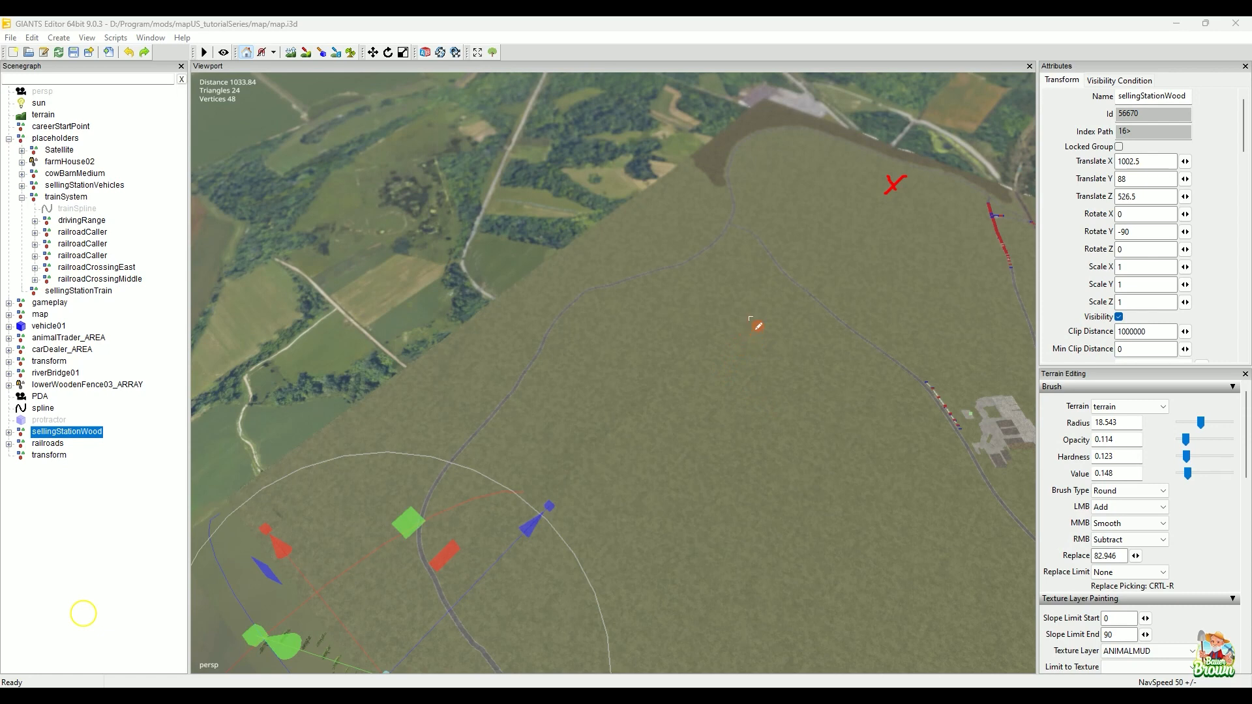
pyautogui.moveTo(747, 321); pyautogui.dragTo(787, 368)
pyautogui.moveTo(471, 513)
pyautogui.mouseDown()
pyautogui.moveTo(509, 523)
pyautogui.moveTo(502, 540)
pyautogui.mouseUp()
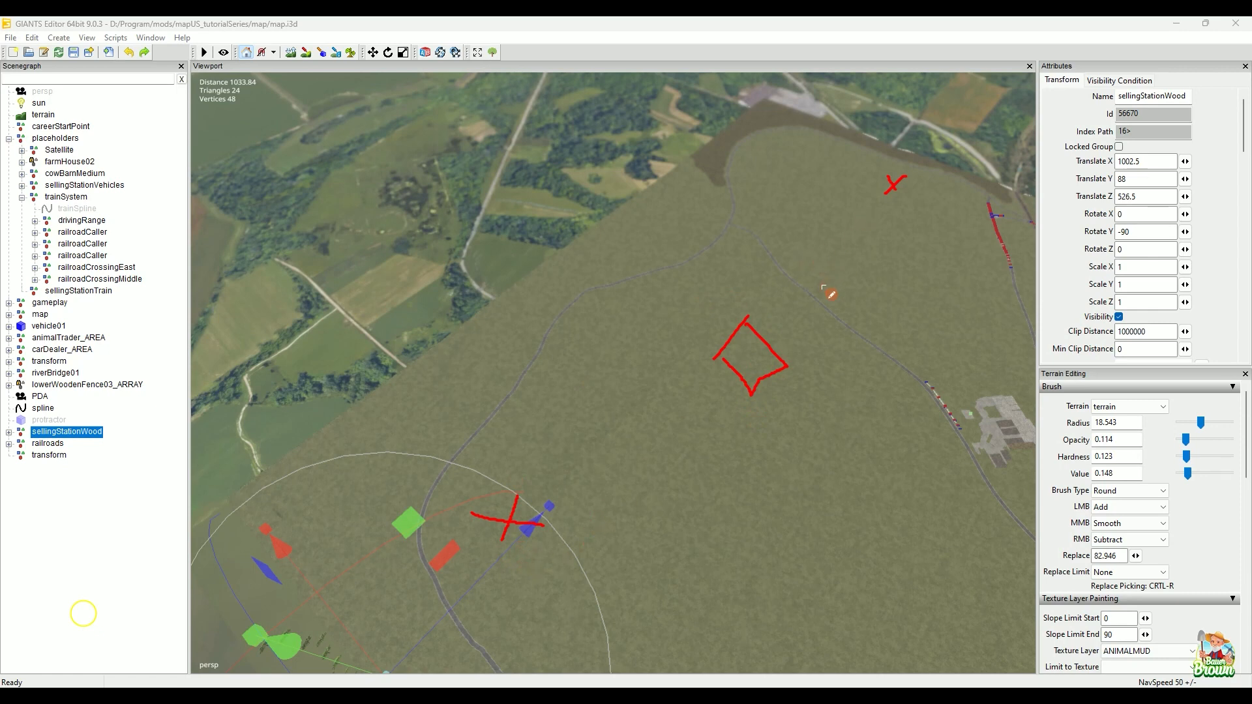
pyautogui.moveTo(848, 247)
pyautogui.mouseDown()
pyautogui.moveTo(937, 208)
pyautogui.moveTo(983, 259)
pyautogui.mouseUp()
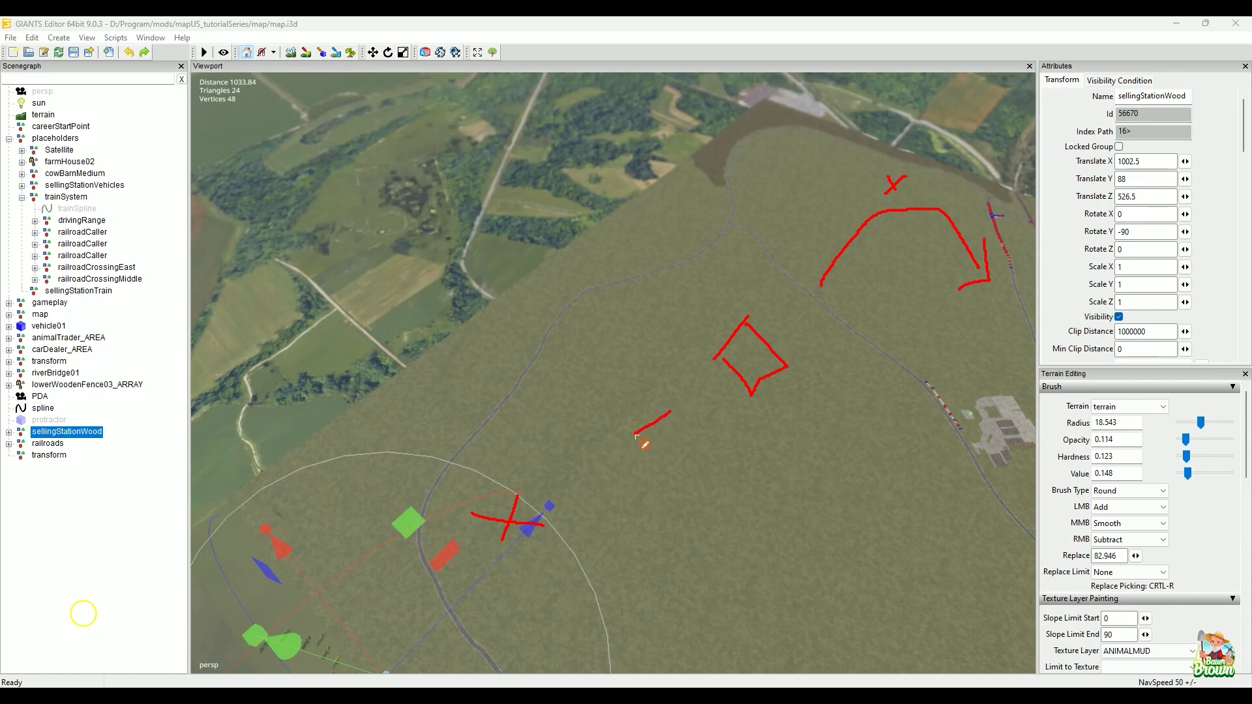
pyautogui.moveTo(636, 435); pyautogui.dragTo(599, 556)
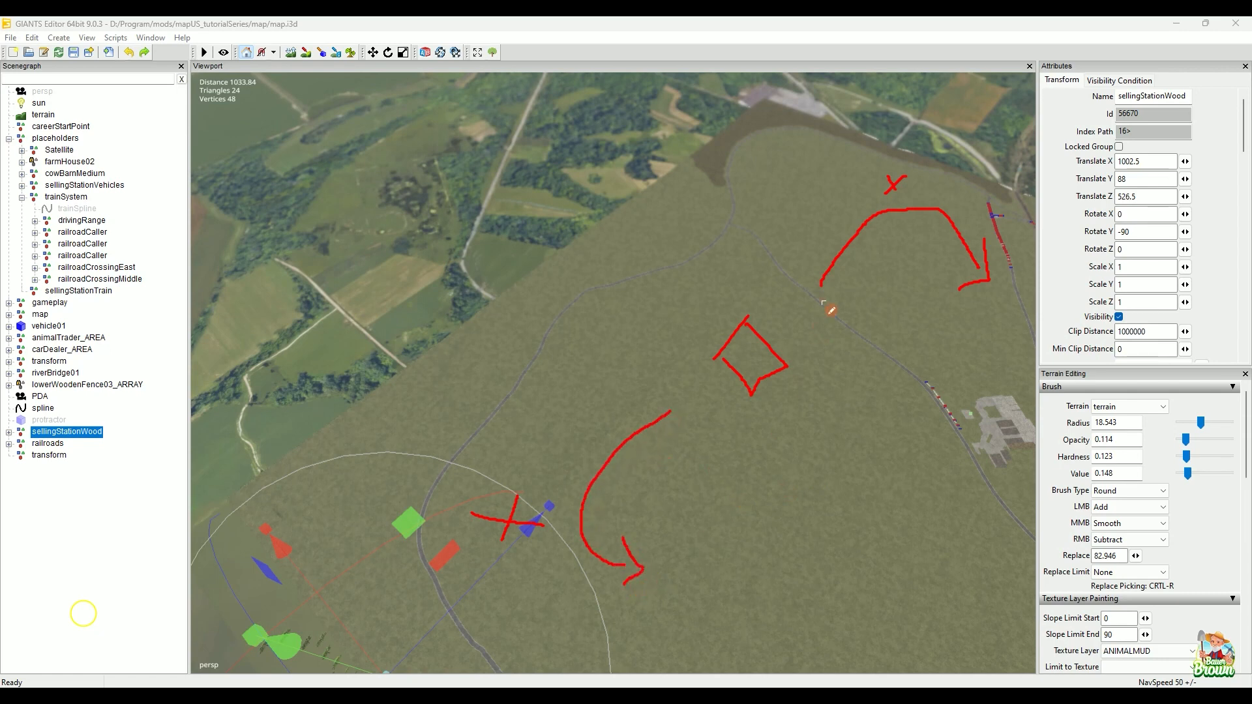
pyautogui.moveTo(834, 214); pyautogui.dragTo(760, 306)
pyautogui.moveTo(766, 261); pyautogui.dragTo(777, 302)
pyautogui.click(477, 617)
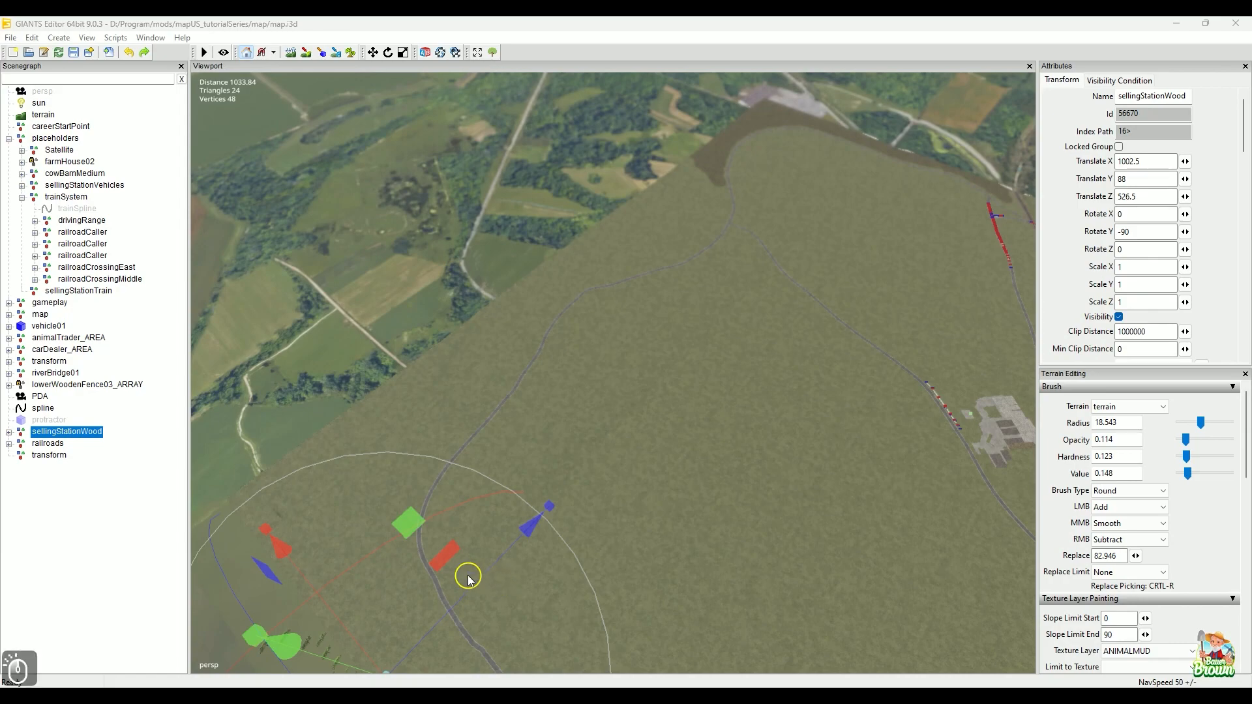
# - Examine the wood selling station on the tracks beside the warehouse and follow the railroad across the map
pyautogui.keyDown('alt'); pyautogui.moveTo(715, 437); pyautogui.dragTo(926, 427); pyautogui.keyUp('alt')
pyautogui.keyDown('alt'); pyautogui.moveTo(576, 473); pyautogui.dragTo(1128, 361, button='right'); pyautogui.keyUp('alt')
pyautogui.keyDown('alt'); pyautogui.moveTo(661, 483); pyautogui.dragTo(520, 493); pyautogui.keyUp('alt')
pyautogui.keyDown('alt'); pyautogui.moveTo(851, 501); pyautogui.dragTo(521, 598); pyautogui.keyUp('alt')
pyautogui.keyDown('alt'); pyautogui.moveTo(522, 597); pyautogui.dragTo(793, 442, button='right'); pyautogui.keyUp('alt')
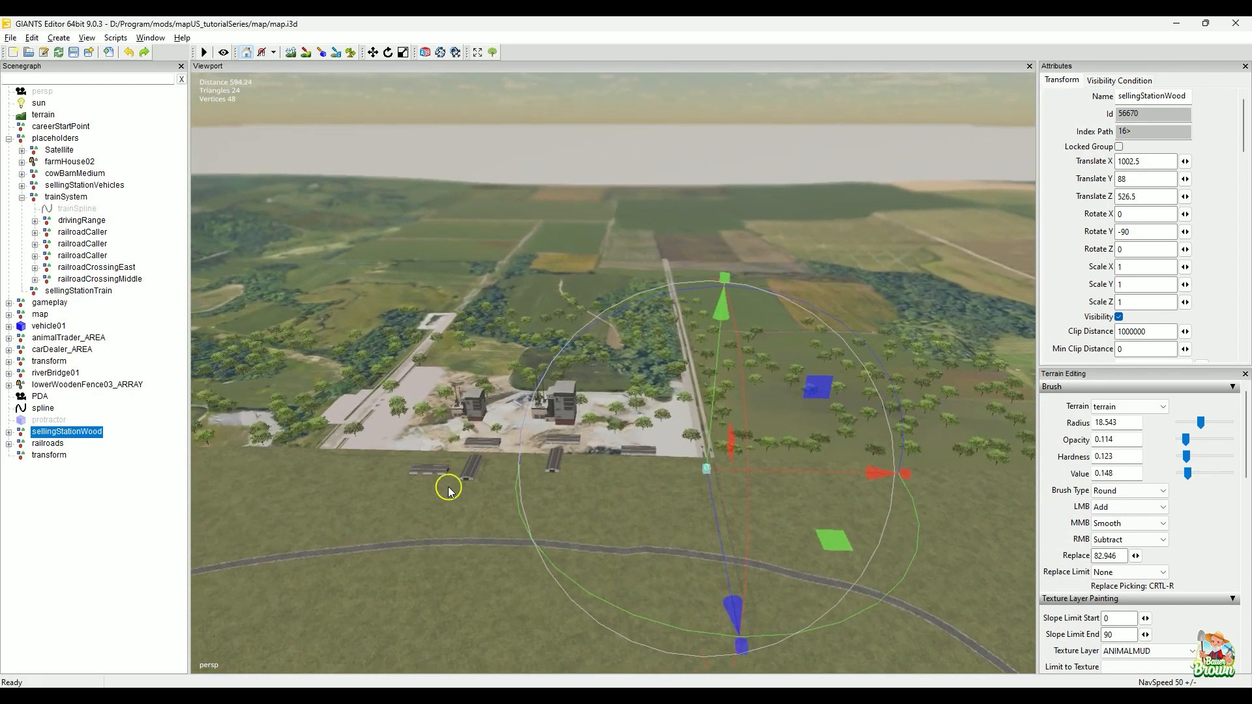
pyautogui.keyDown('alt'); pyautogui.moveTo(447, 487); pyautogui.dragTo(880, 454); pyautogui.keyUp('alt')
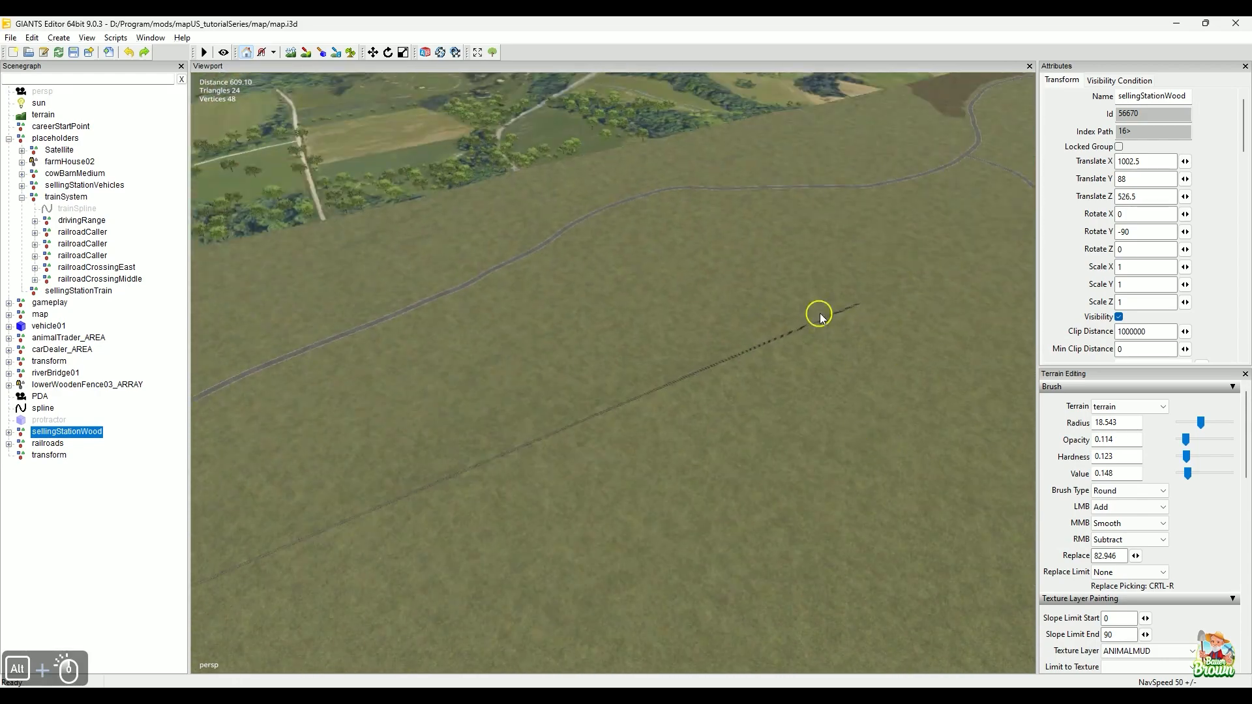
pyautogui.keyDown('alt'); pyautogui.moveTo(815, 384); pyautogui.dragTo(490, 460); pyautogui.keyUp('alt')
pyautogui.keyDown('alt'); pyautogui.moveTo(489, 460); pyautogui.dragTo(607, 455, button='right'); pyautogui.keyUp('alt')
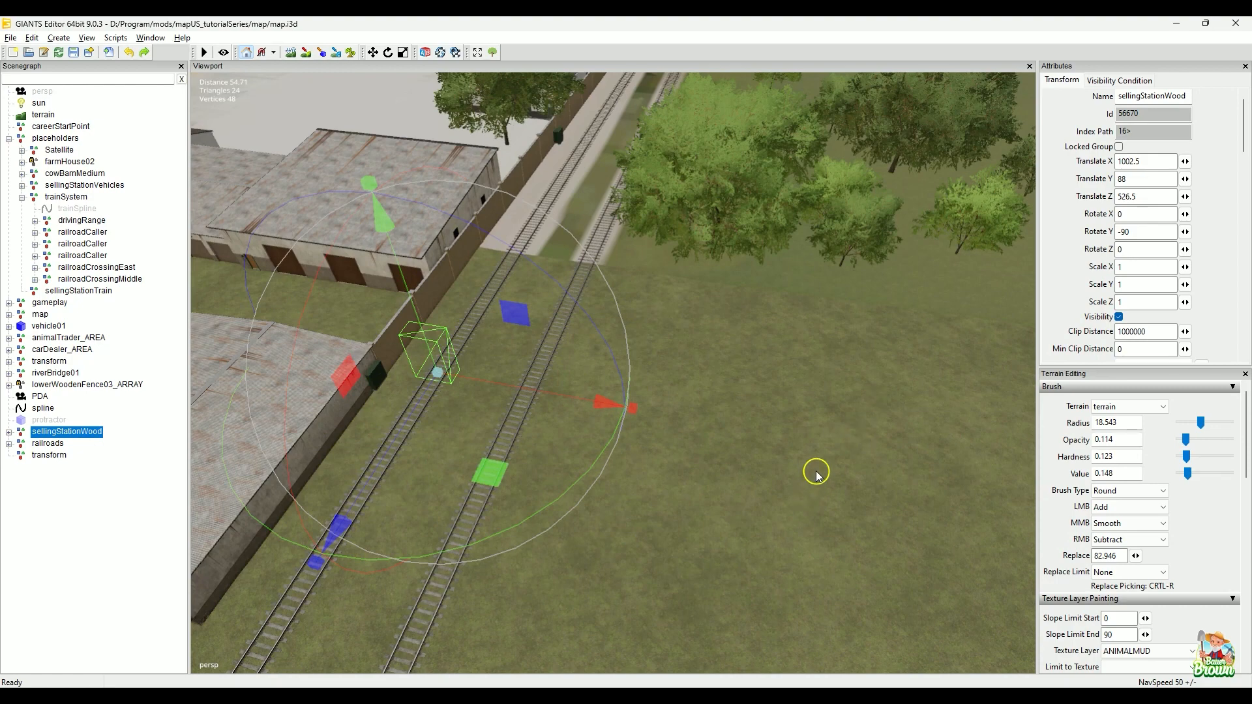
pyautogui.keyDown('alt'); pyautogui.moveTo(816, 474); pyautogui.dragTo(861, 550); pyautogui.keyUp('alt')
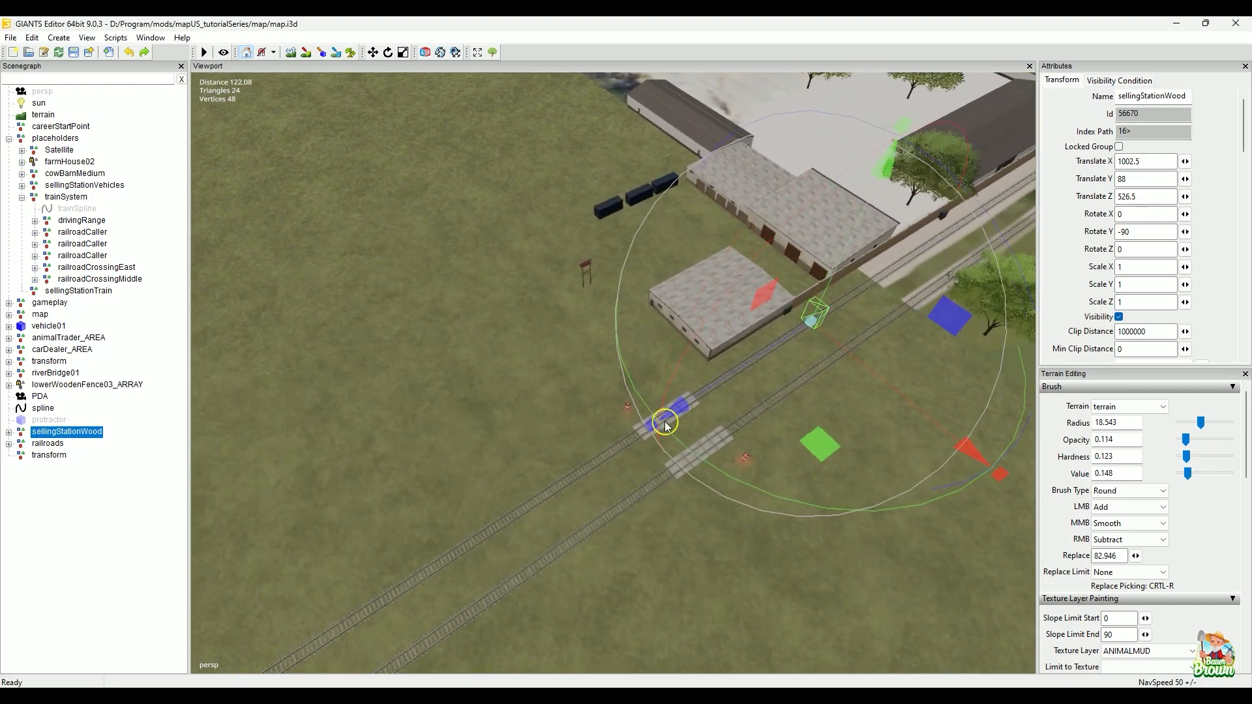
pyautogui.keyDown('alt'); pyautogui.moveTo(614, 515); pyautogui.dragTo(450, 377); pyautogui.keyUp('alt')
pyautogui.scroll(-5, 476, 414)
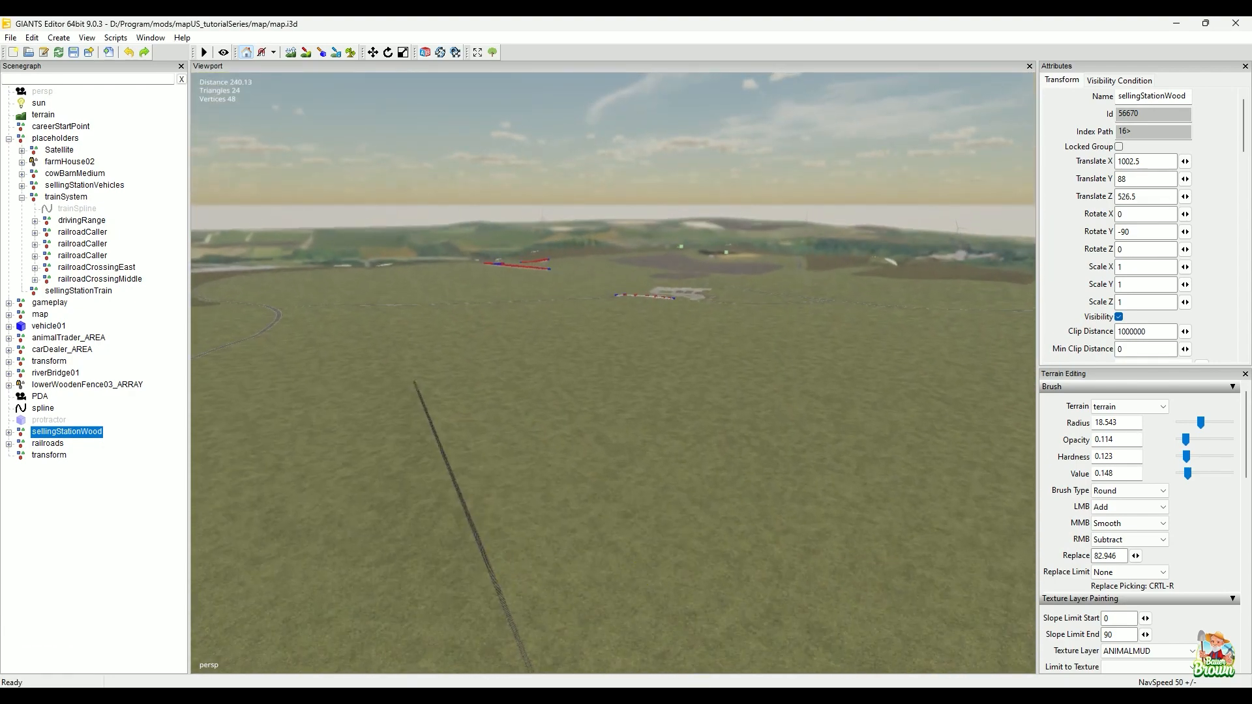
# - Copy the sellingStationWoodTrain02 position -885 80.5 535.8 from placeables.xml in Notepad++ and apply it to the sellingStationWood group in GIANTS Editor
pyautogui.hotkey('alt', 'Tab')
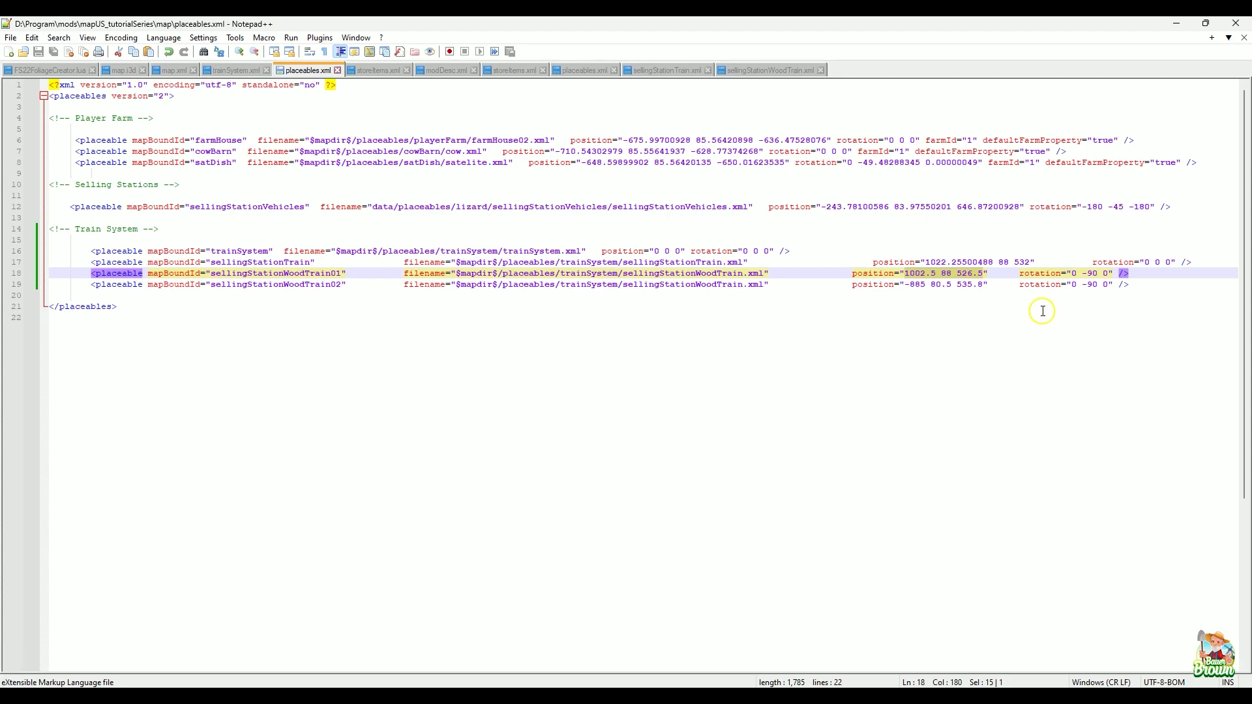
pyautogui.moveTo(905, 287); pyautogui.dragTo(985, 292)
pyautogui.hotkey('ctrl', 'c')
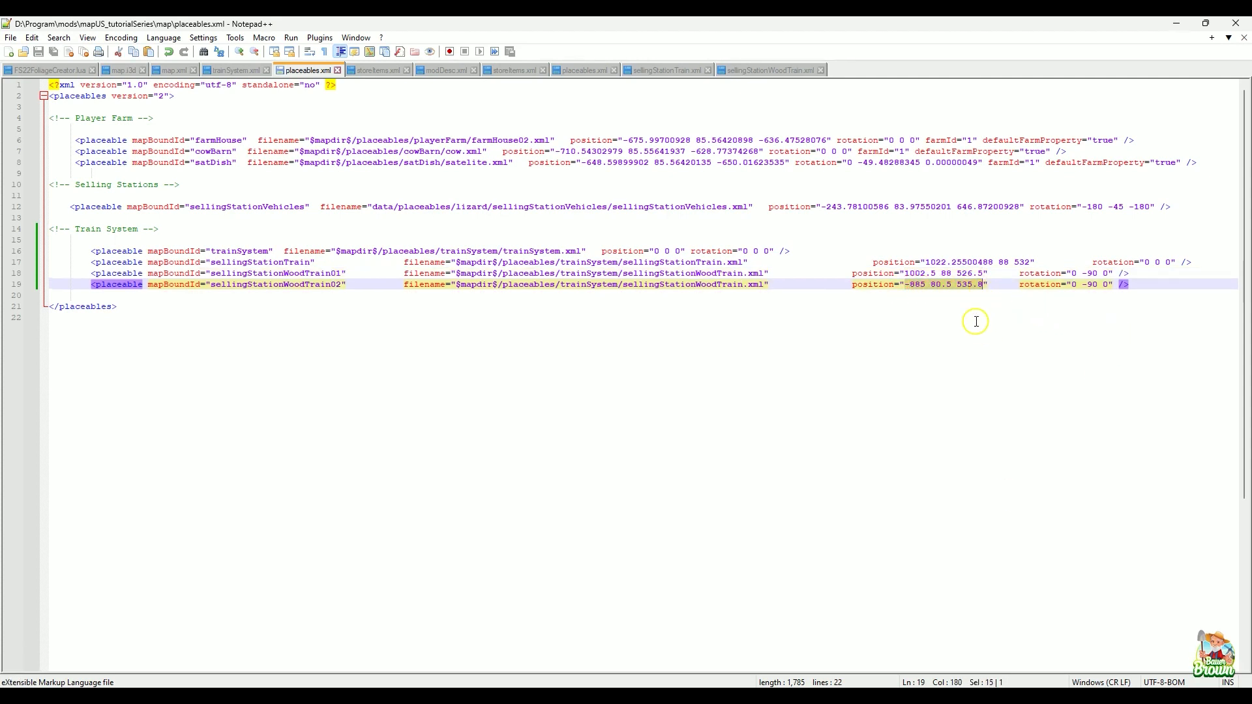
pyautogui.hotkey('alt', 'Tab')
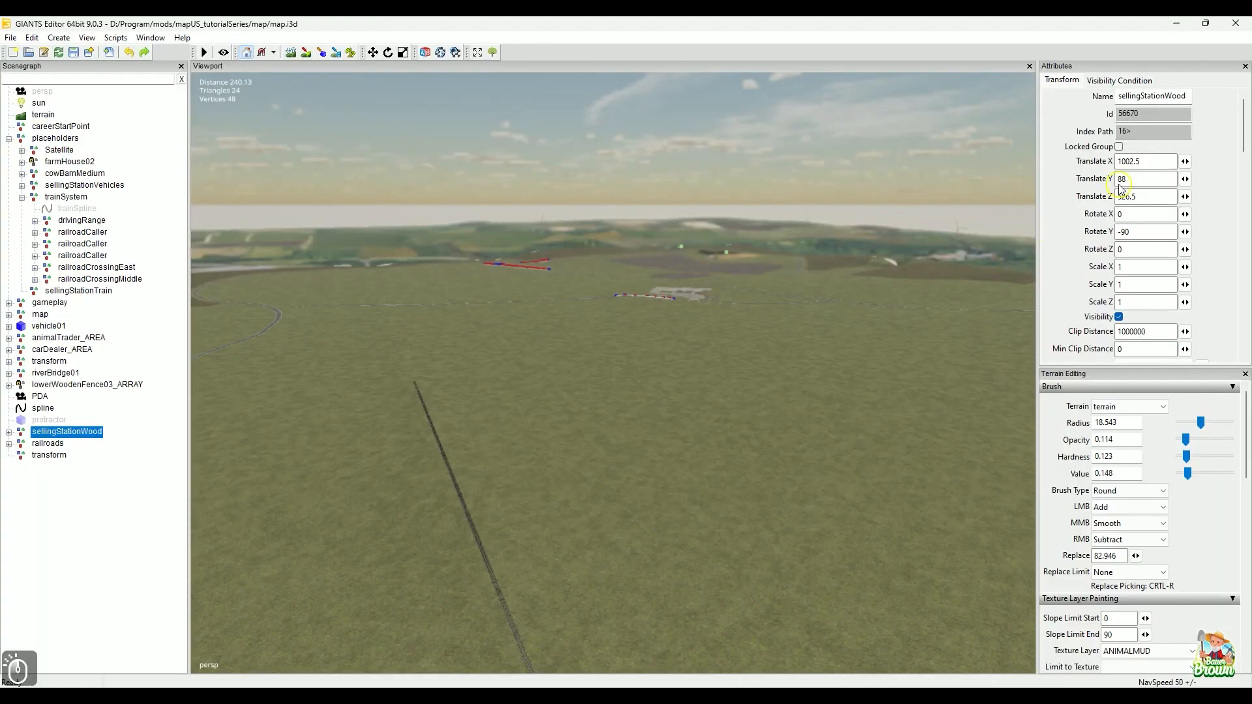
pyautogui.click(1148, 161)
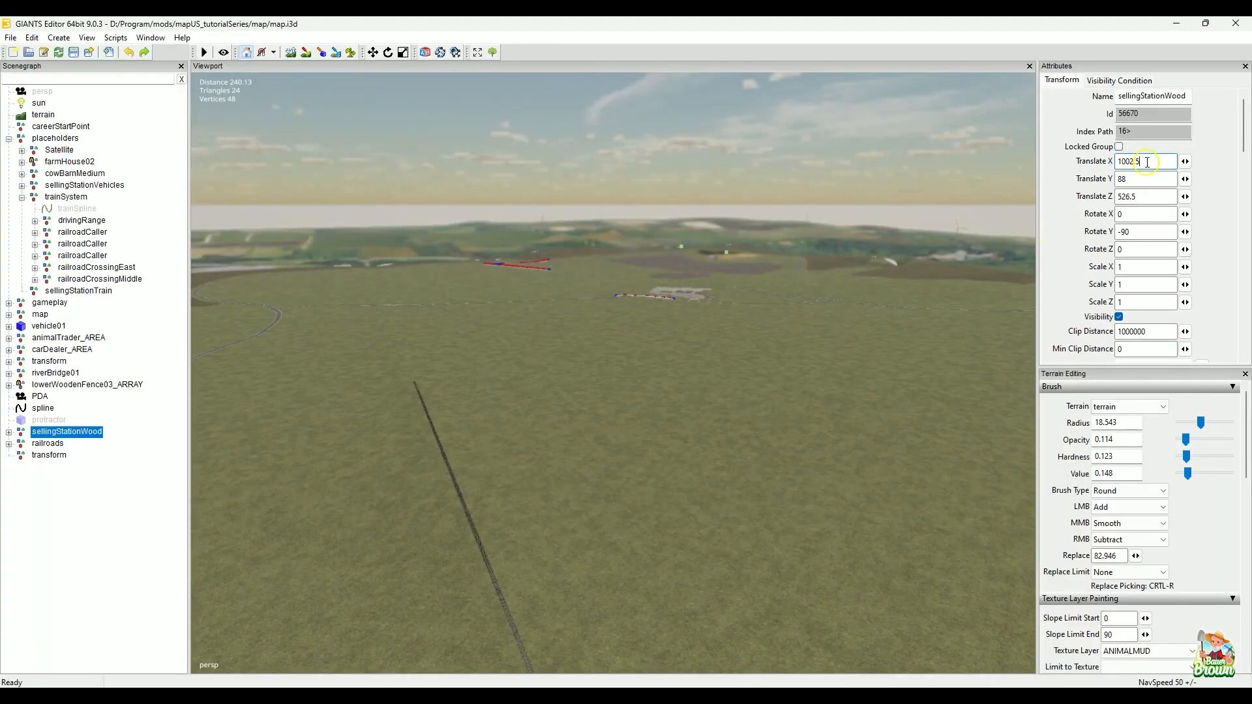
pyautogui.hotkey('ctrl', 'v')
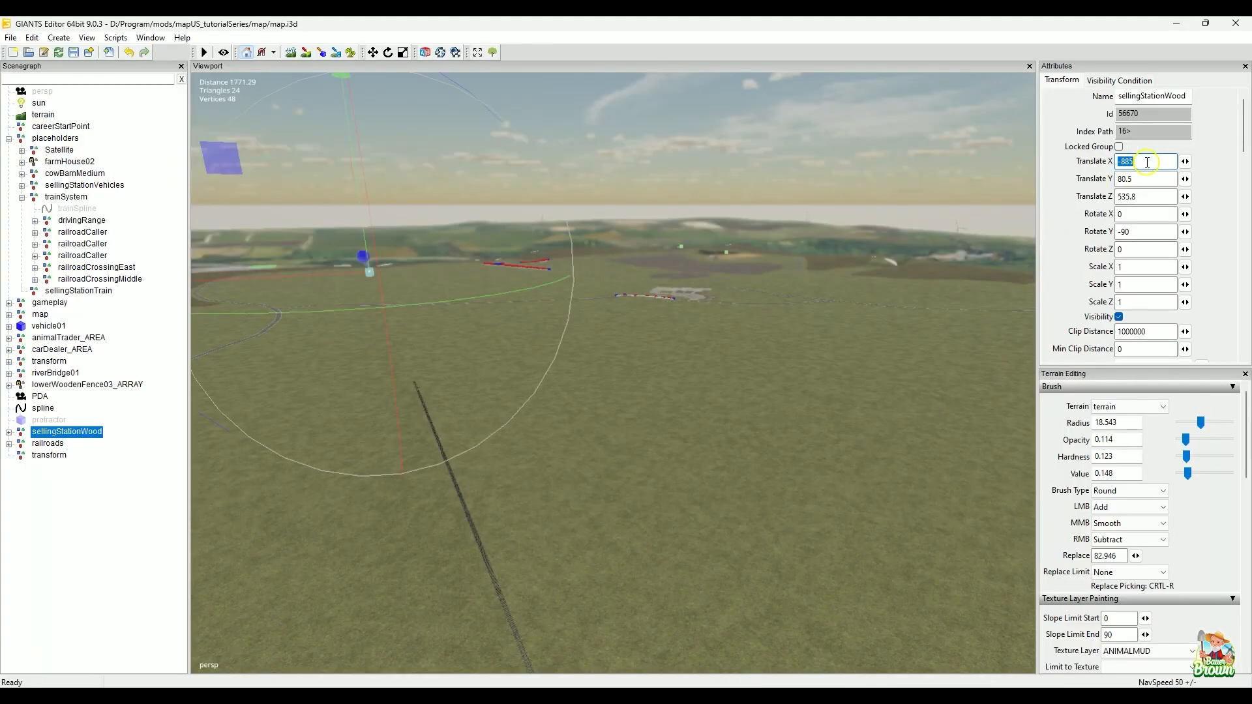
# - Move the sellingStationWood group along the railroad past the road into the trees at the map edge, to Translate X -994.759
pyautogui.press('f')
pyautogui.keyDown('alt'); pyautogui.moveTo(750, 316); pyautogui.dragTo(398, 417); pyautogui.keyUp('alt')
pyautogui.keyDown('alt'); pyautogui.moveTo(397, 417); pyautogui.dragTo(475, 419, button='right'); pyautogui.keyUp('alt')
pyautogui.keyDown('alt'); pyautogui.moveTo(476, 419); pyautogui.dragTo(531, 366); pyautogui.keyUp('alt')
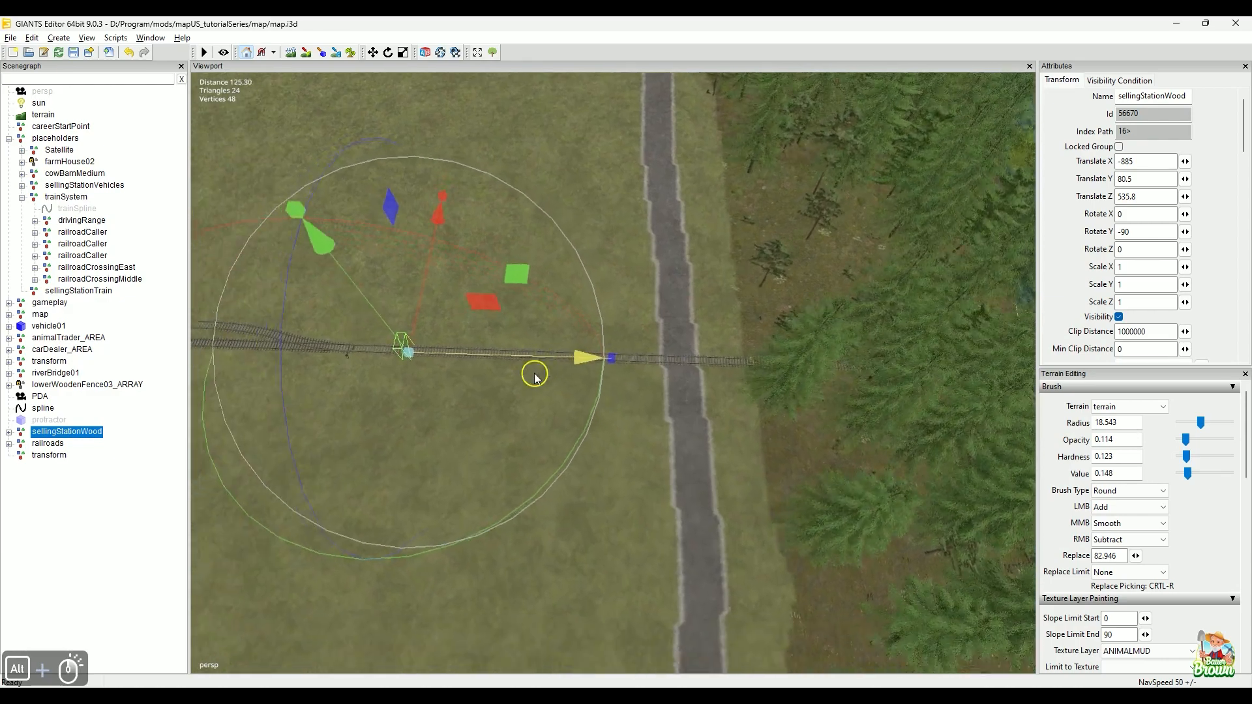
pyautogui.keyDown('alt'); pyautogui.moveTo(531, 366); pyautogui.dragTo(510, 427, button='right'); pyautogui.keyUp('alt')
pyautogui.keyDown('alt'); pyautogui.moveTo(510, 427); pyautogui.dragTo(587, 456); pyautogui.keyUp('alt')
pyautogui.keyDown('alt'); pyautogui.moveTo(587, 456); pyautogui.dragTo(550, 461, button='right'); pyautogui.keyUp('alt')
pyautogui.keyDown('alt'); pyautogui.moveTo(550, 461); pyautogui.dragTo(581, 470); pyautogui.keyUp('alt')
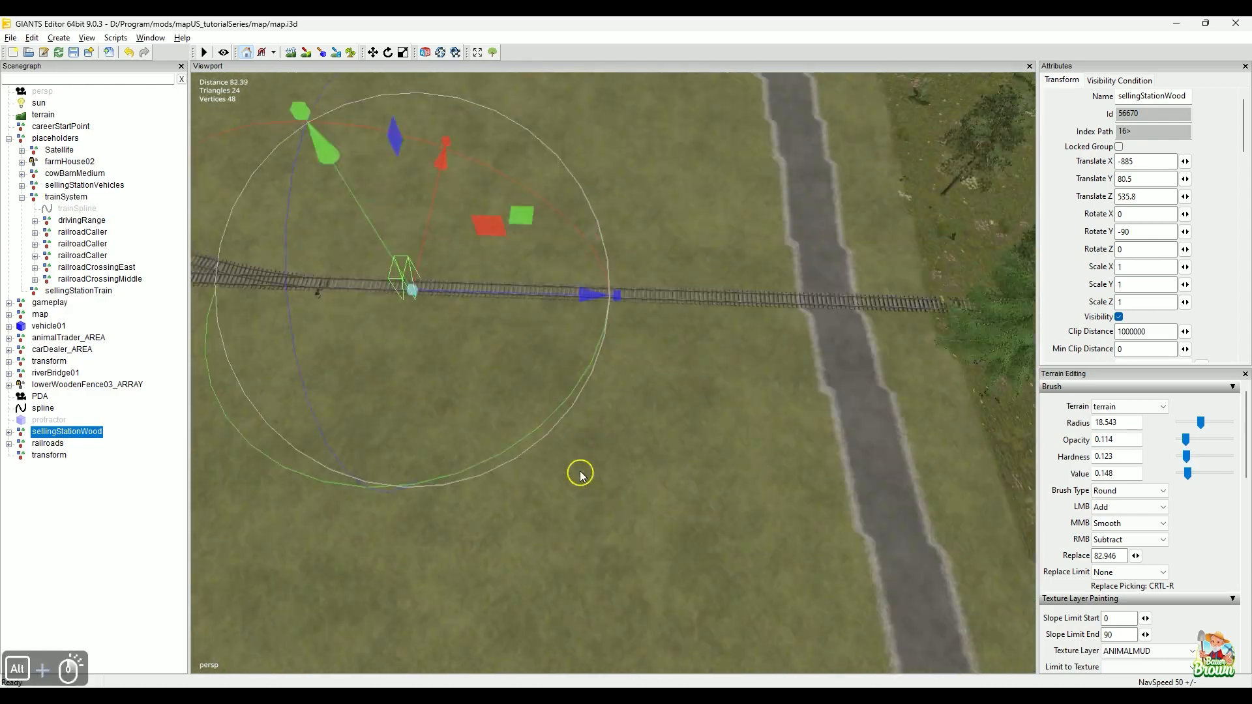
pyautogui.keyDown('alt'); pyautogui.moveTo(581, 470); pyautogui.dragTo(405, 511, button='right'); pyautogui.keyUp('alt')
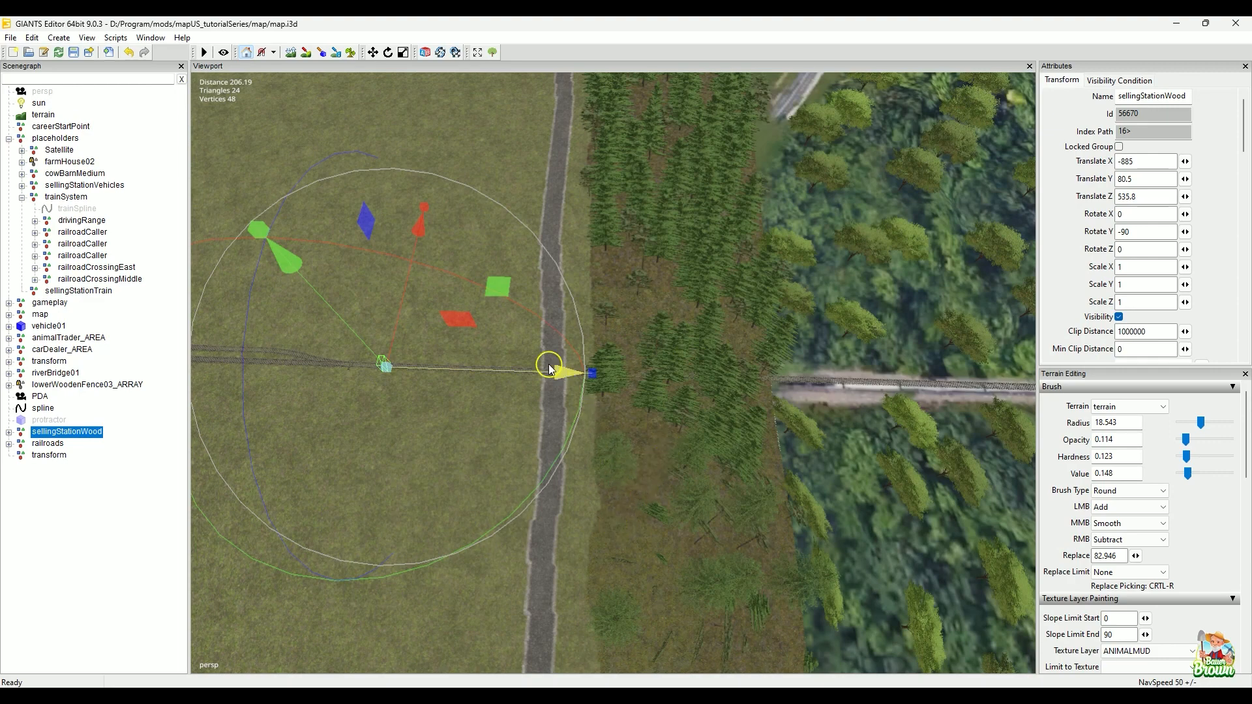
pyautogui.moveTo(561, 369); pyautogui.dragTo(853, 369)
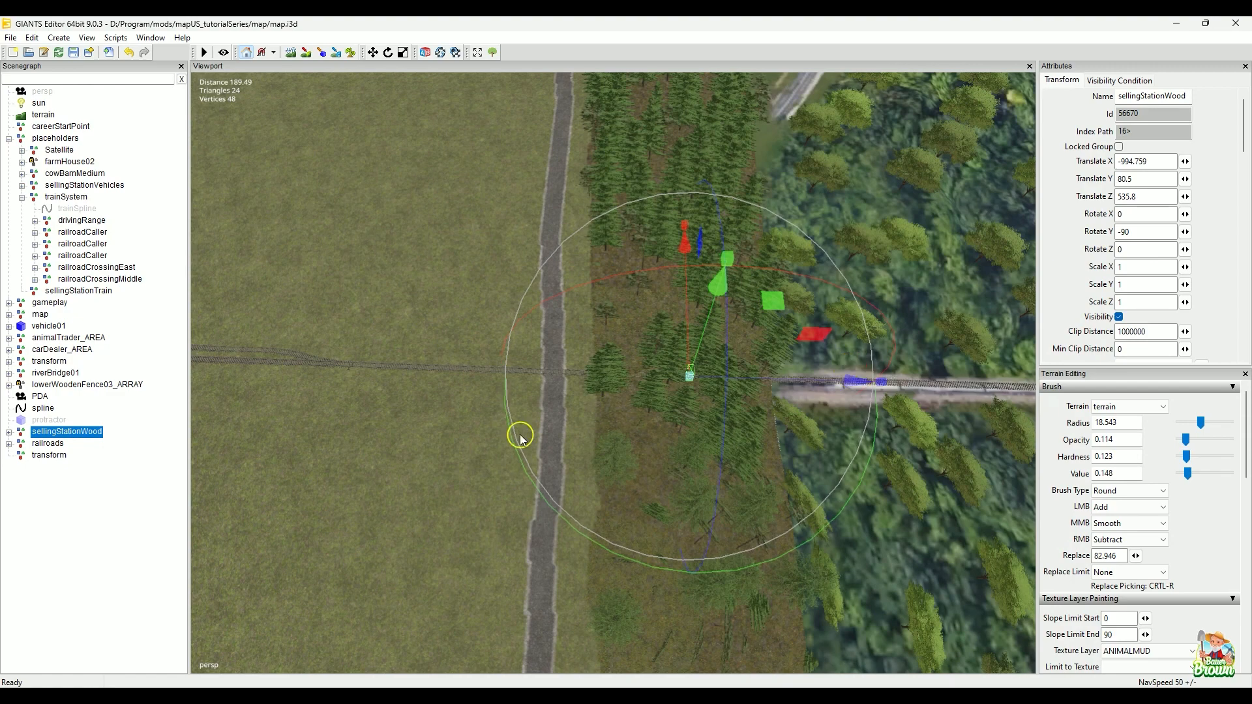
# - Paste the group's position -994.75897217 80.5 535.79998779 into the sellingStationWoodTrain02 position in placeables.xml in Notepad++, and save the file
pyautogui.click(1162, 165)
pyautogui.hotkey('alt', 'Tab')
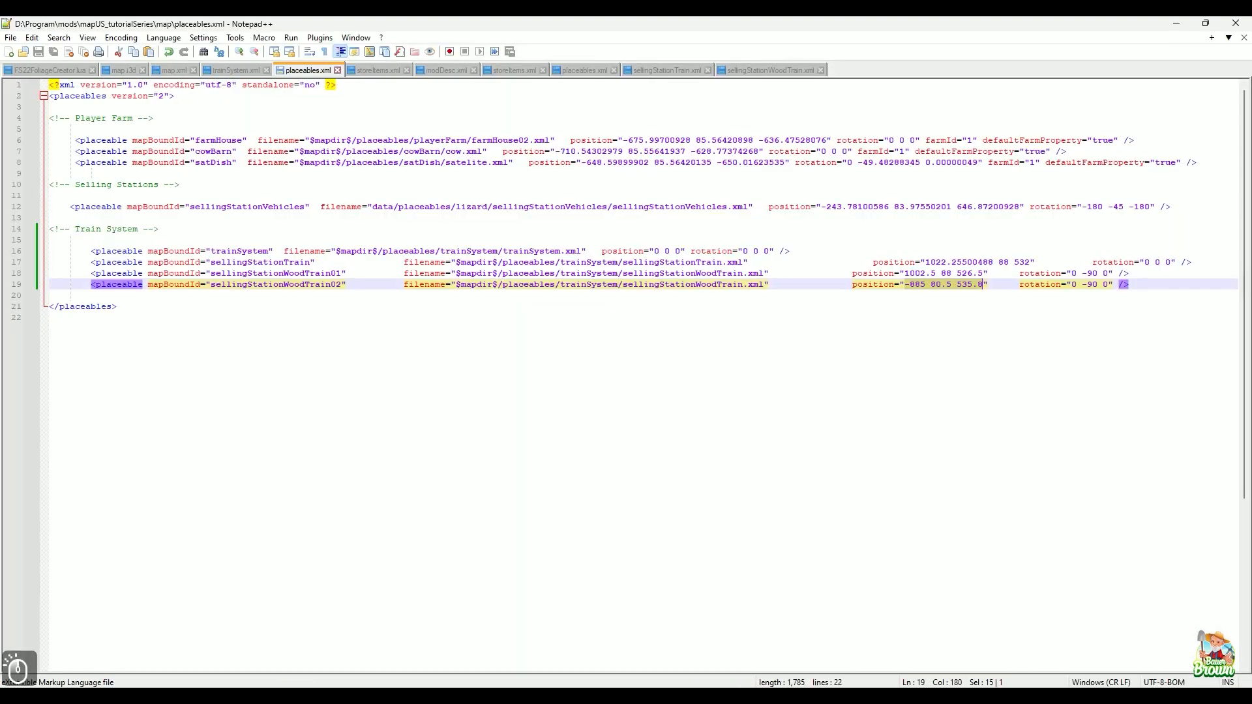
pyautogui.moveTo(893, 287); pyautogui.dragTo(984, 287)
pyautogui.write('-994.75897217 80.5 535.79998779')
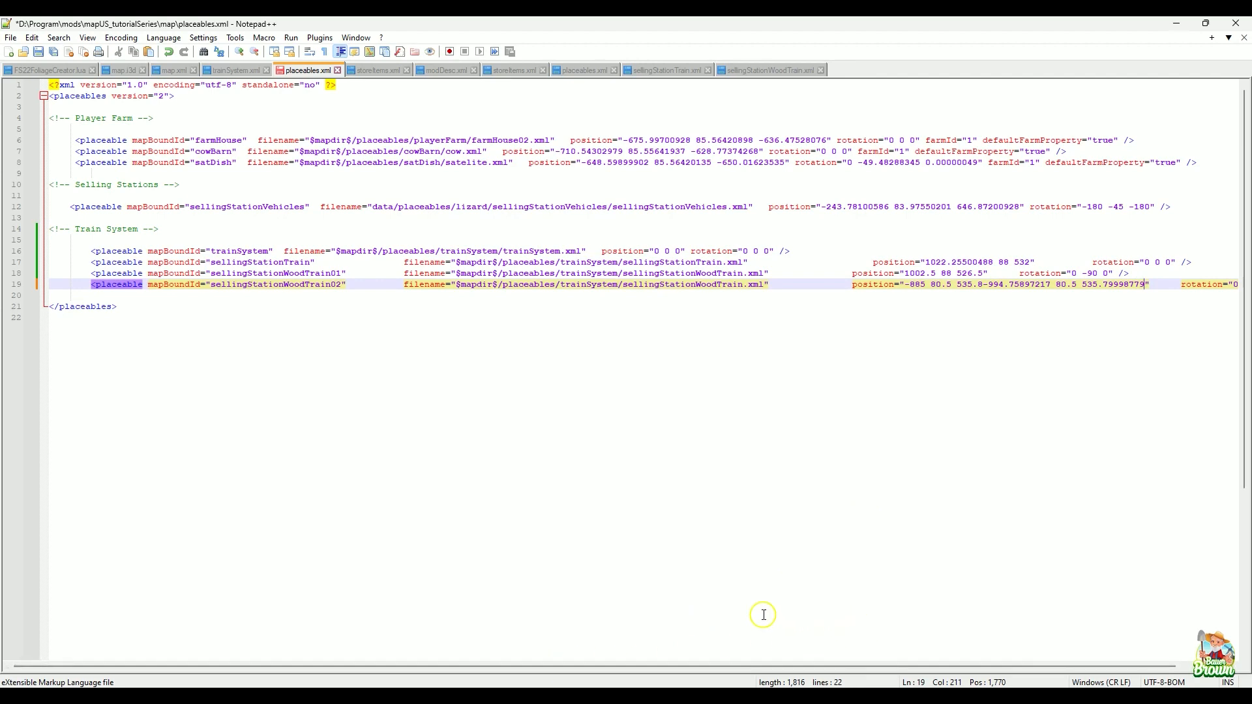
pyautogui.hotkey('ctrl', 's')
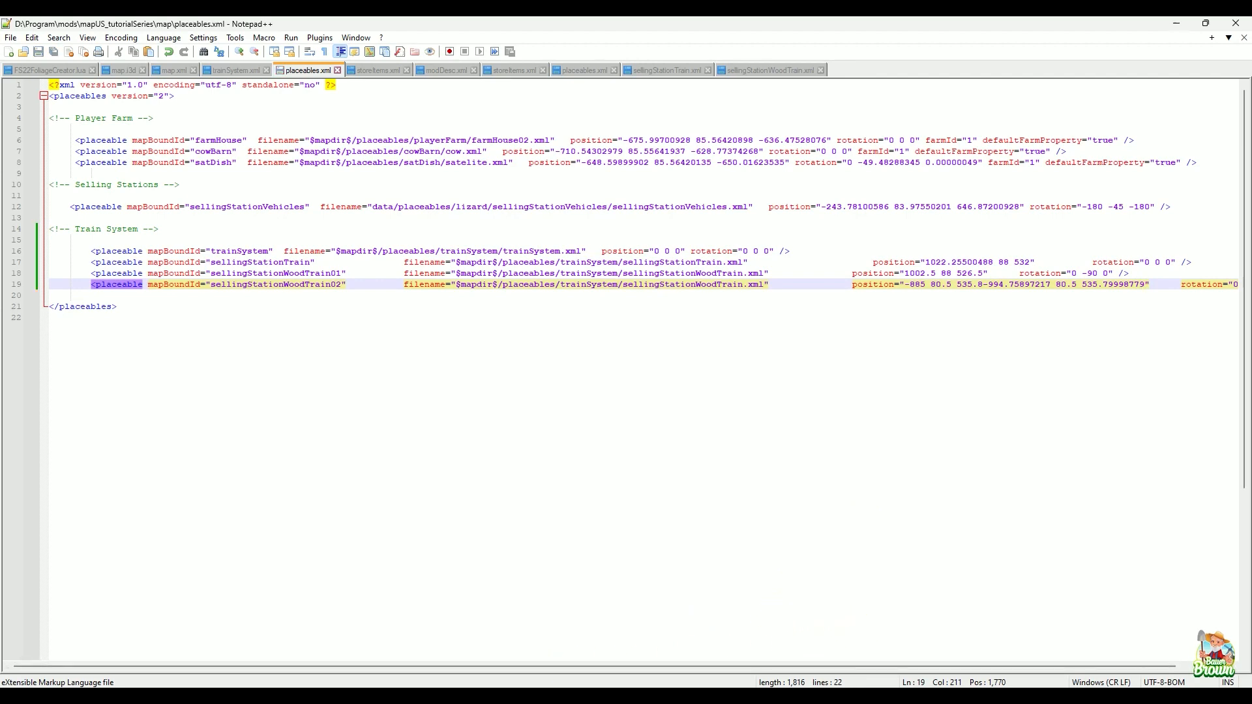
# - Return to GIANTS Editor and survey the railroad route between the relocated wood selling station and the opposite side of the map
pyautogui.hotkey('alt', 'Tab')
pyautogui.keyDown('alt'); pyautogui.moveTo(593, 557); pyautogui.dragTo(623, 545); pyautogui.keyUp('alt')
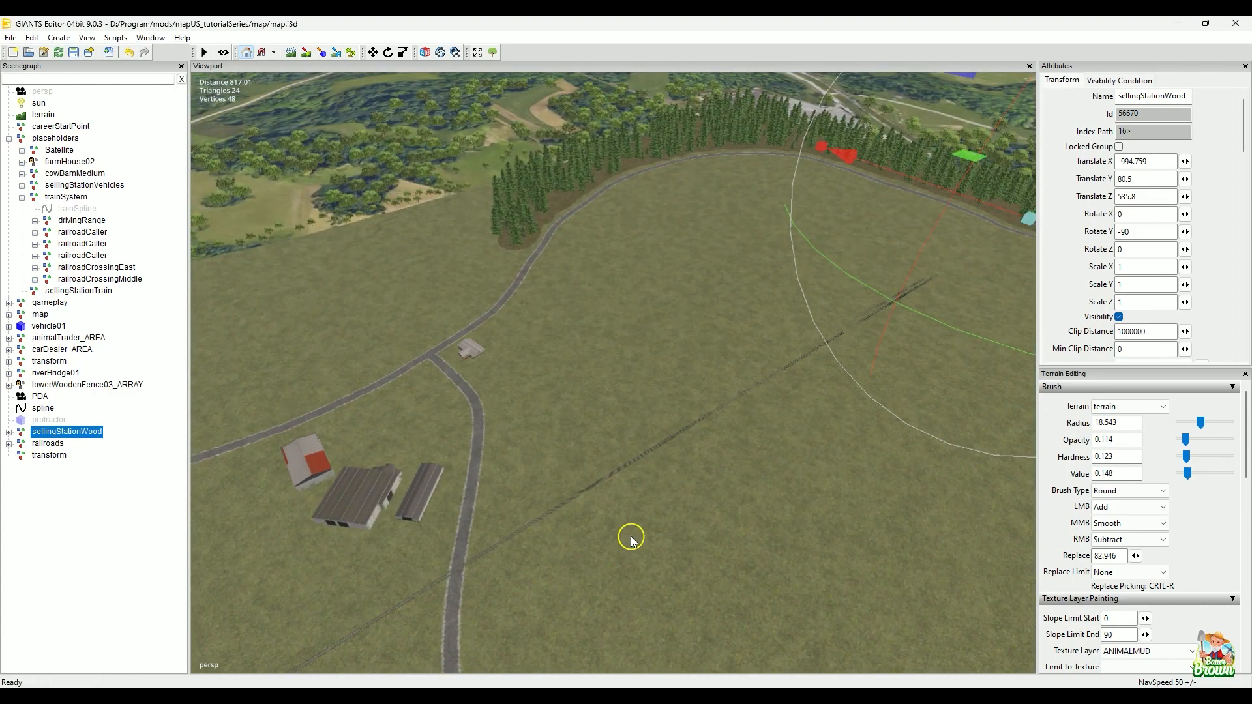
pyautogui.keyDown('alt'); pyautogui.moveTo(718, 411); pyautogui.dragTo(416, 361); pyautogui.keyUp('alt')
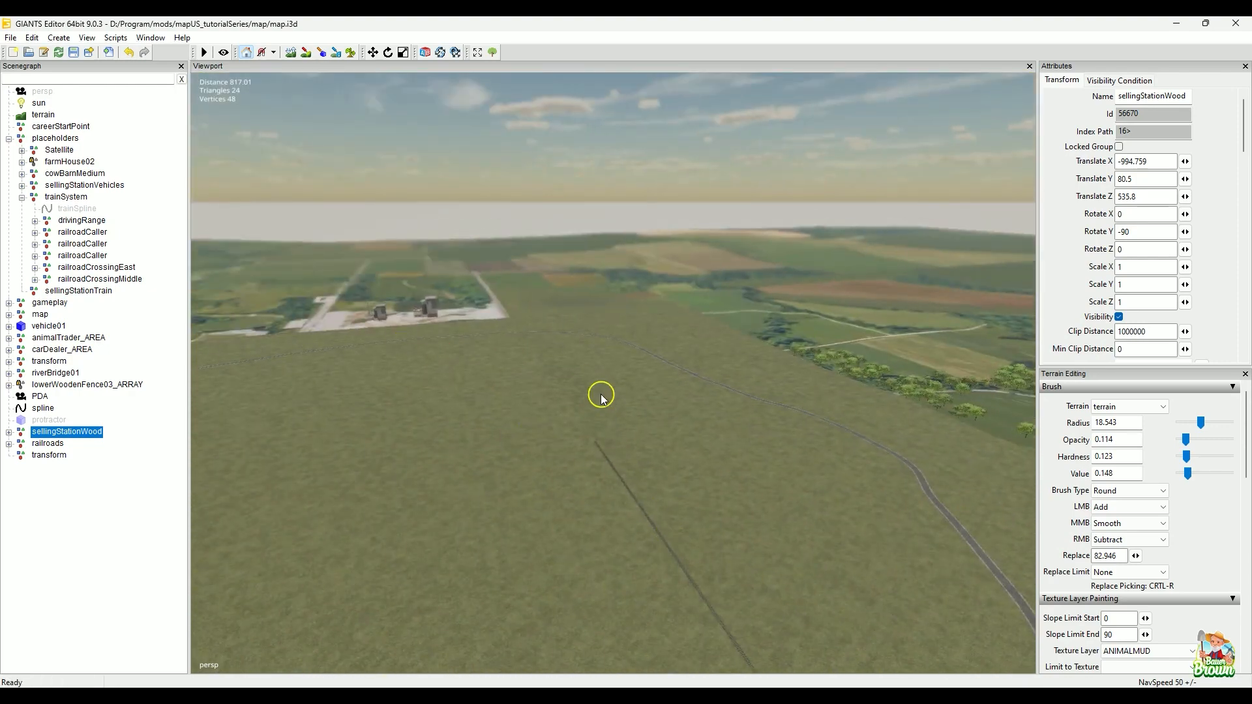
pyautogui.keyDown('alt'); pyautogui.moveTo(594, 391); pyautogui.dragTo(665, 506); pyautogui.keyUp('alt')
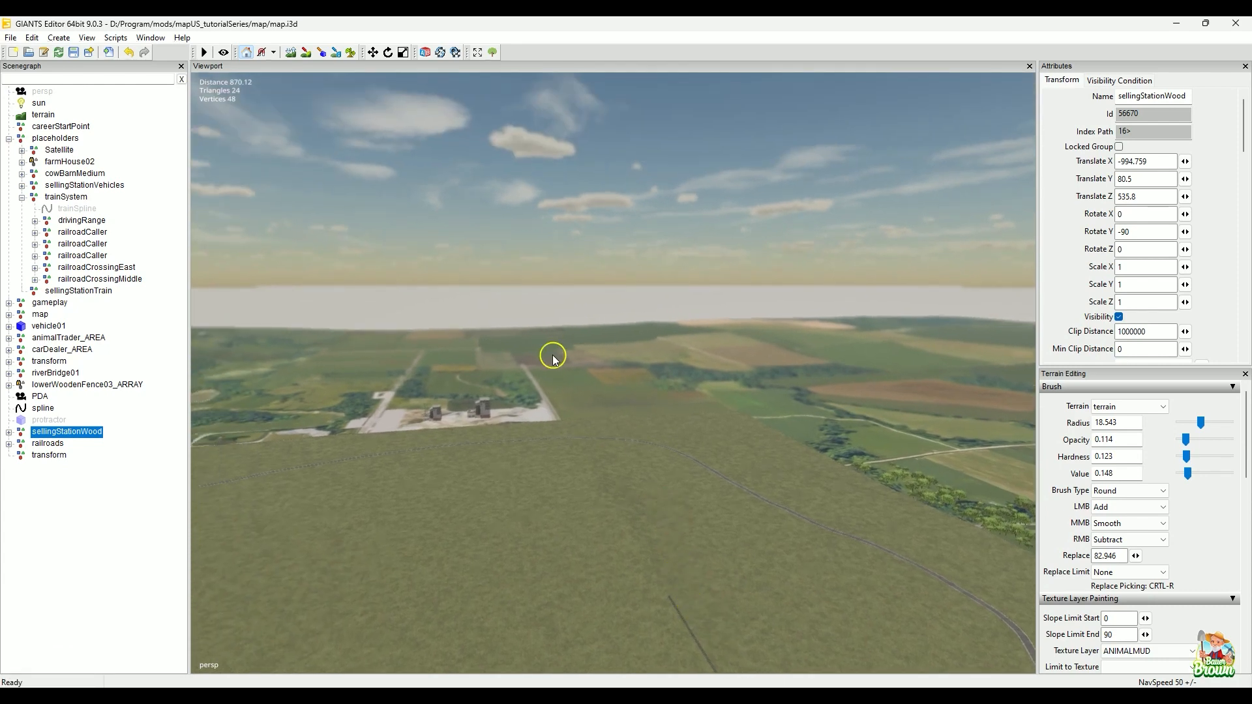
pyautogui.keyDown('alt'); pyautogui.moveTo(646, 530); pyautogui.dragTo(652, 559); pyautogui.keyUp('alt')
pyautogui.keyDown('alt'); pyautogui.moveTo(651, 559); pyautogui.dragTo(749, 534, button='right'); pyautogui.keyUp('alt')
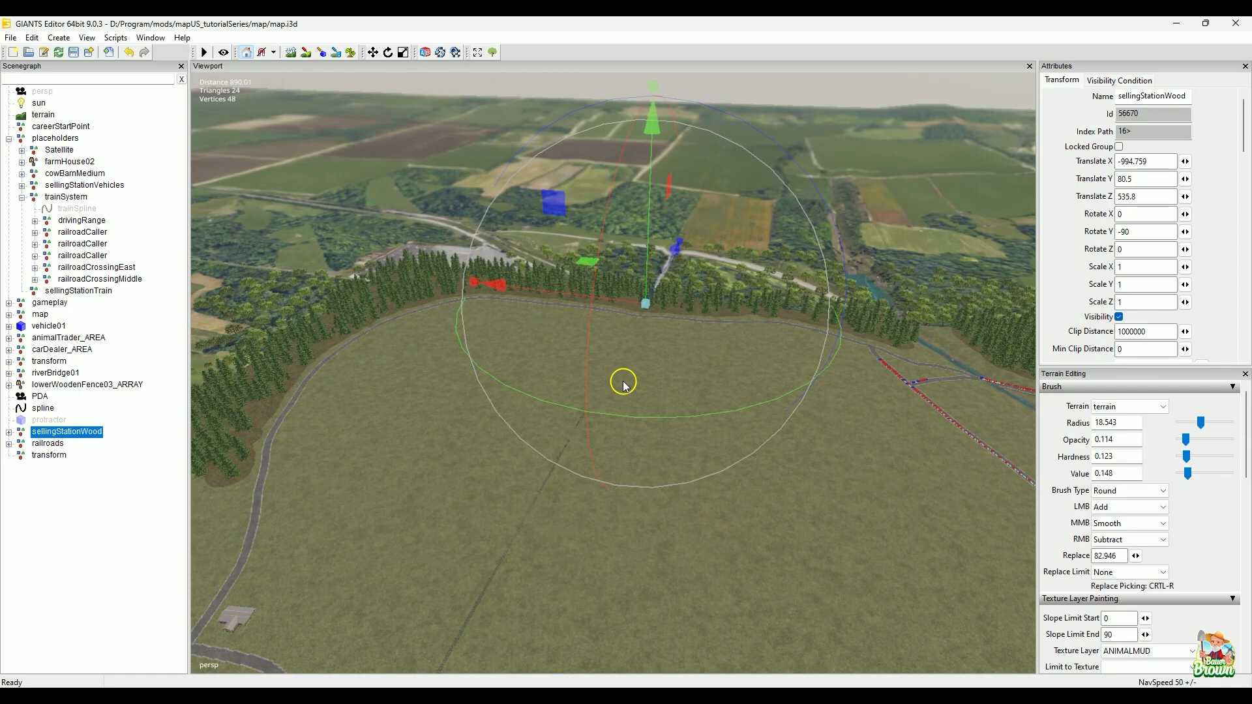
pyautogui.moveTo(620, 428); pyautogui.dragTo(476, 431, button='right')
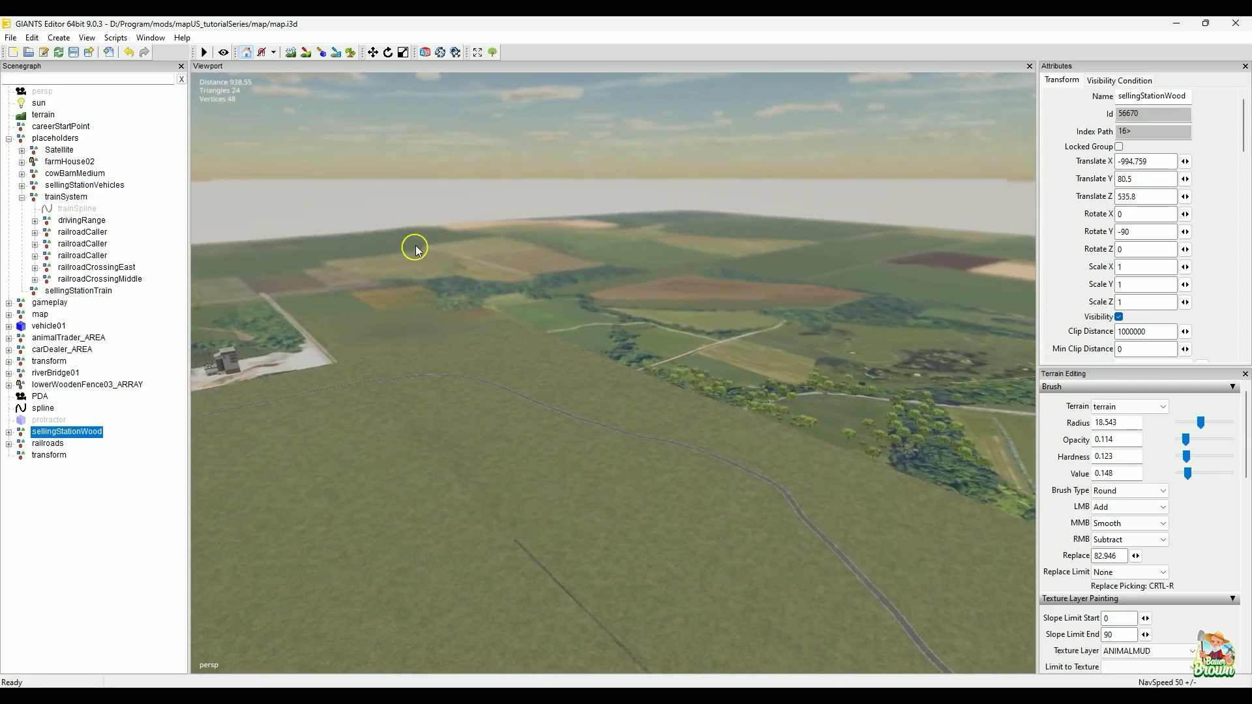
pyautogui.keyDown('alt'); pyautogui.moveTo(469, 467); pyautogui.dragTo(838, 358); pyautogui.keyUp('alt')
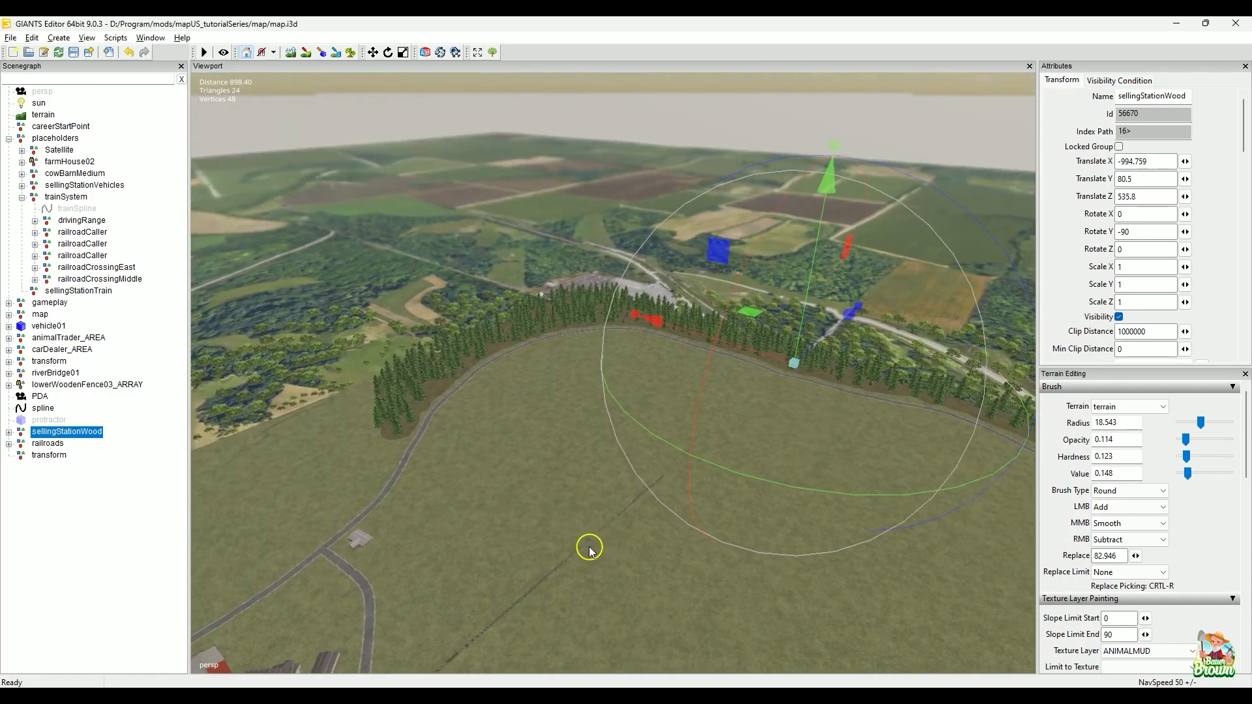
pyautogui.keyDown('alt'); pyautogui.moveTo(590, 551); pyautogui.dragTo(893, 519); pyautogui.keyUp('alt')
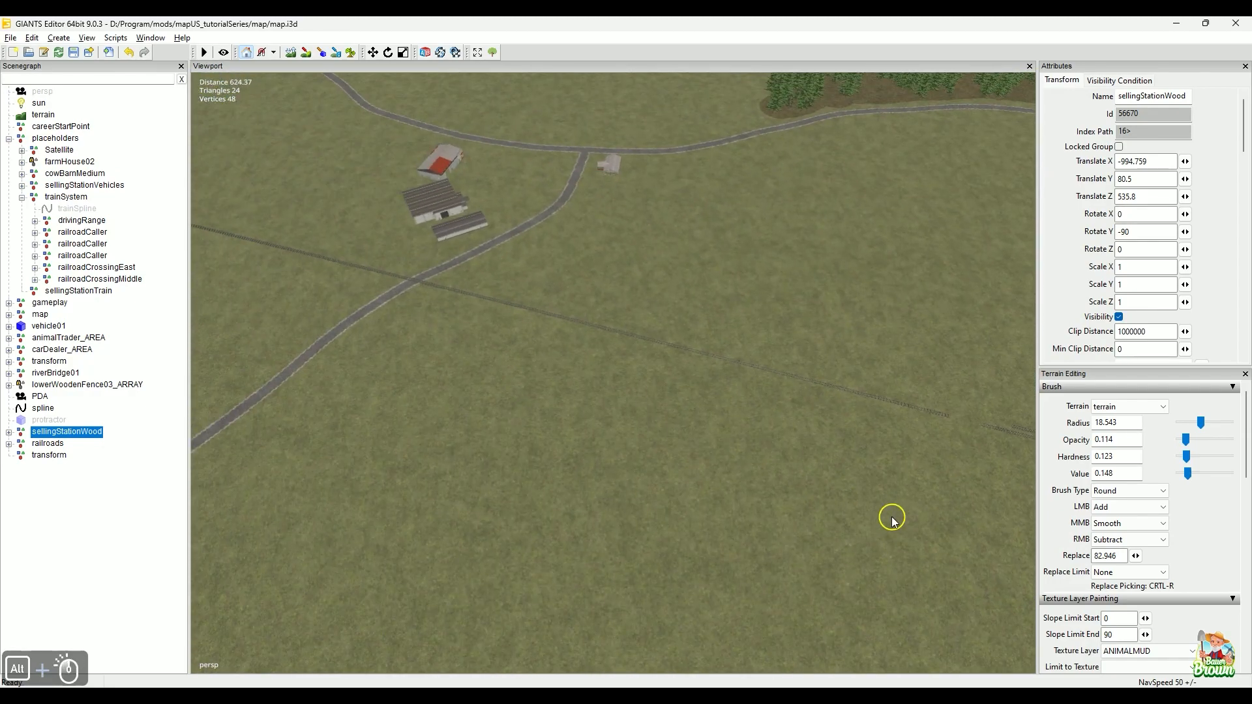
pyautogui.keyDown('alt'); pyautogui.moveTo(746, 531); pyautogui.dragTo(636, 445); pyautogui.keyUp('alt')
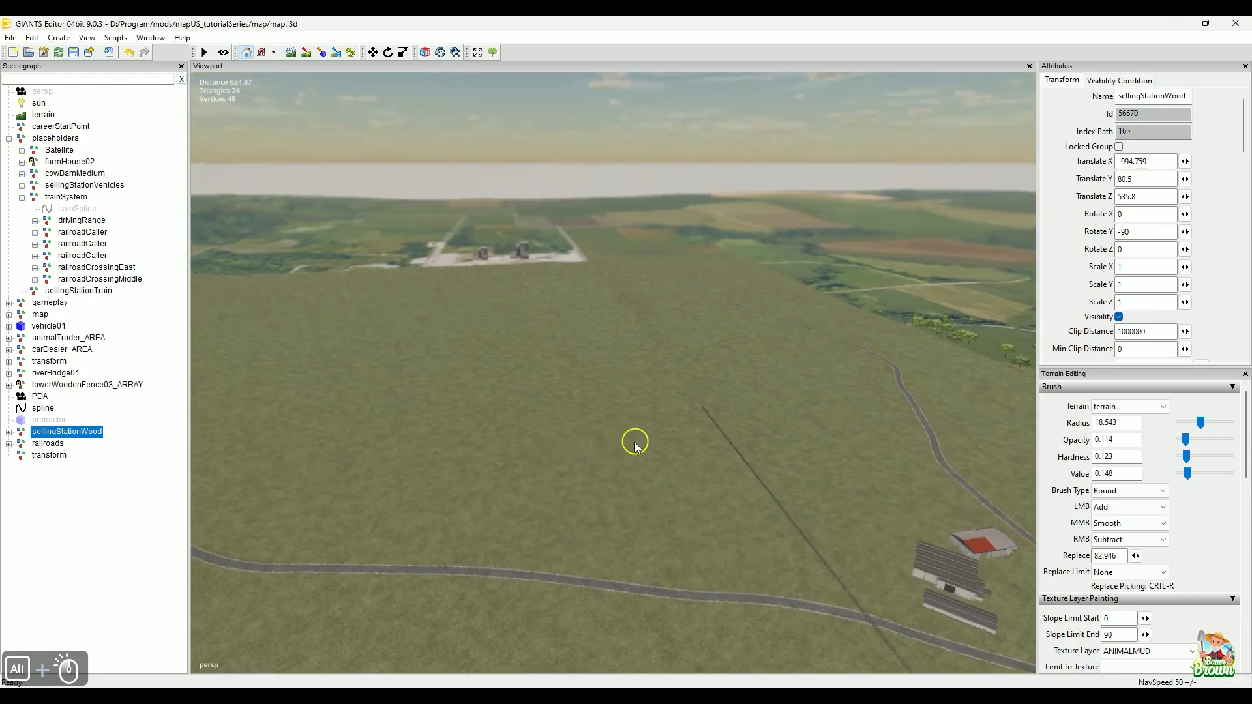
pyautogui.keyDown('alt'); pyautogui.moveTo(550, 424); pyautogui.dragTo(551, 542); pyautogui.keyUp('alt')
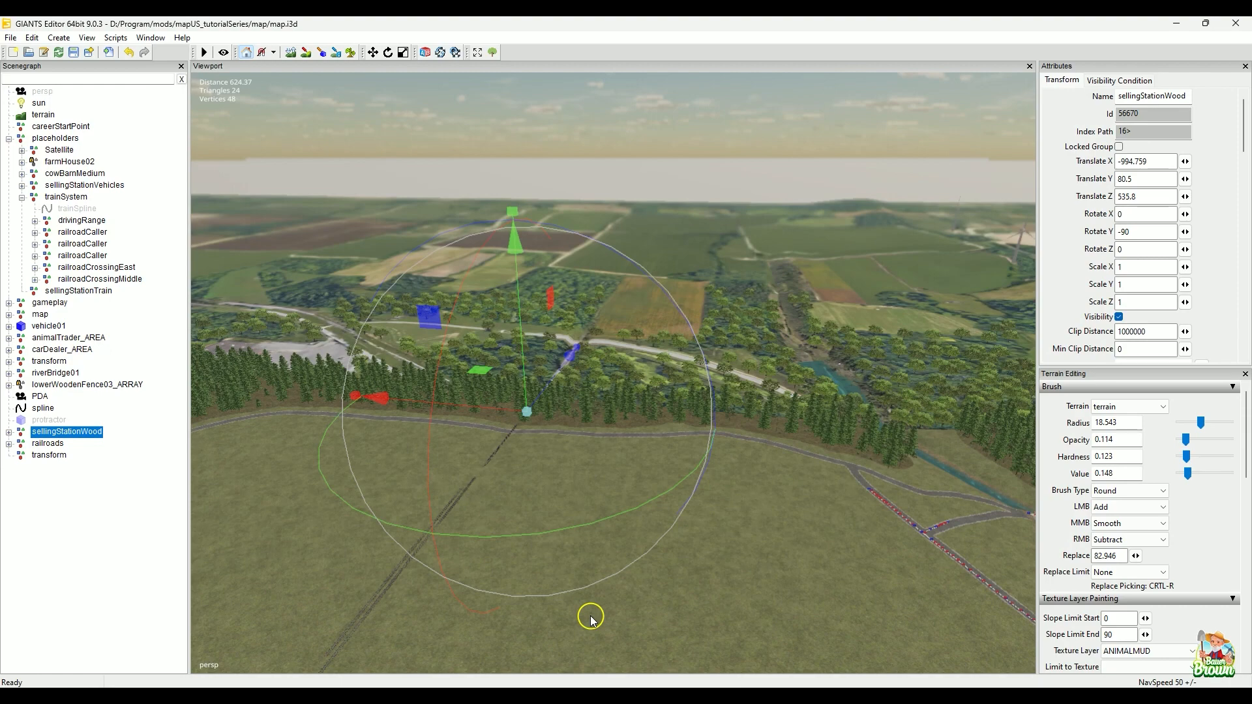
pyautogui.moveTo(771, 471)
pyautogui.keyDown('alt'); pyautogui.mouseDown()
pyautogui.moveTo(732, 508)
pyautogui.moveTo(741, 515)
pyautogui.moveTo(413, 433)
pyautogui.moveTo(593, 470)
pyautogui.moveTo(735, 587)
pyautogui.moveTo(570, 531)
pyautogui.moveTo(587, 498)
pyautogui.moveTo(756, 464)
pyautogui.mouseUp(); pyautogui.keyUp('alt')
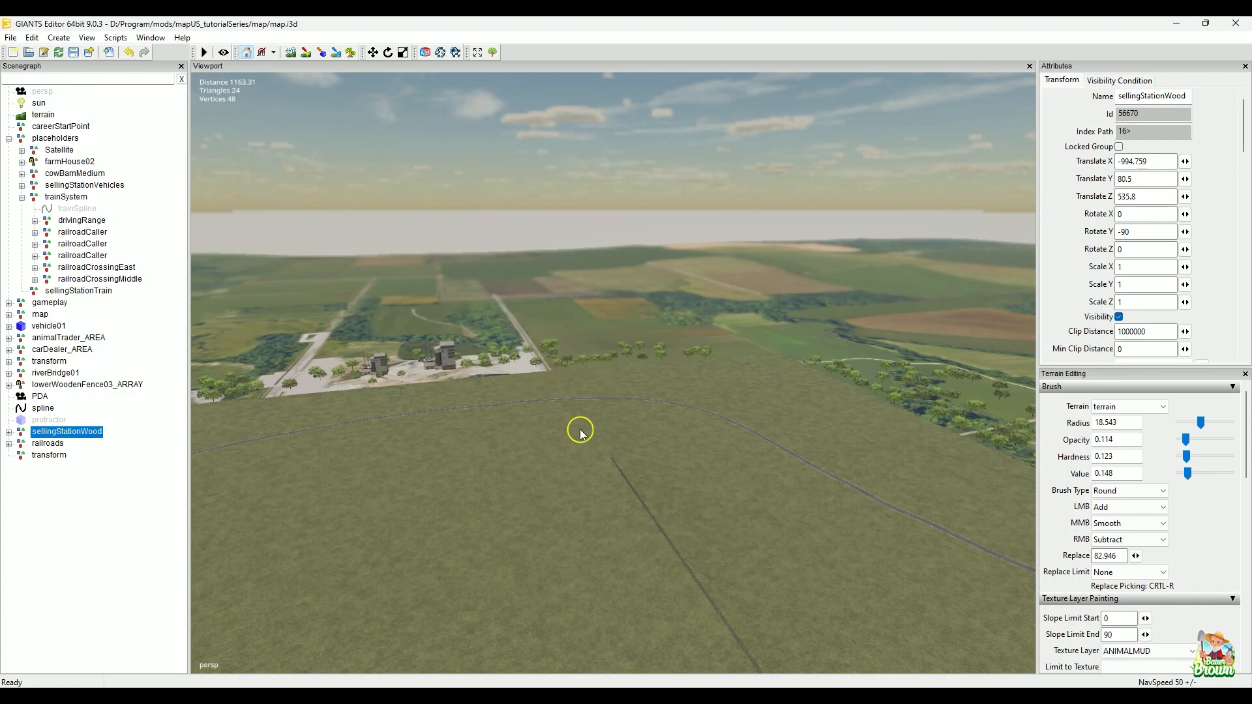
pyautogui.keyDown('alt'); pyautogui.moveTo(570, 533); pyautogui.dragTo(636, 581); pyautogui.keyUp('alt')
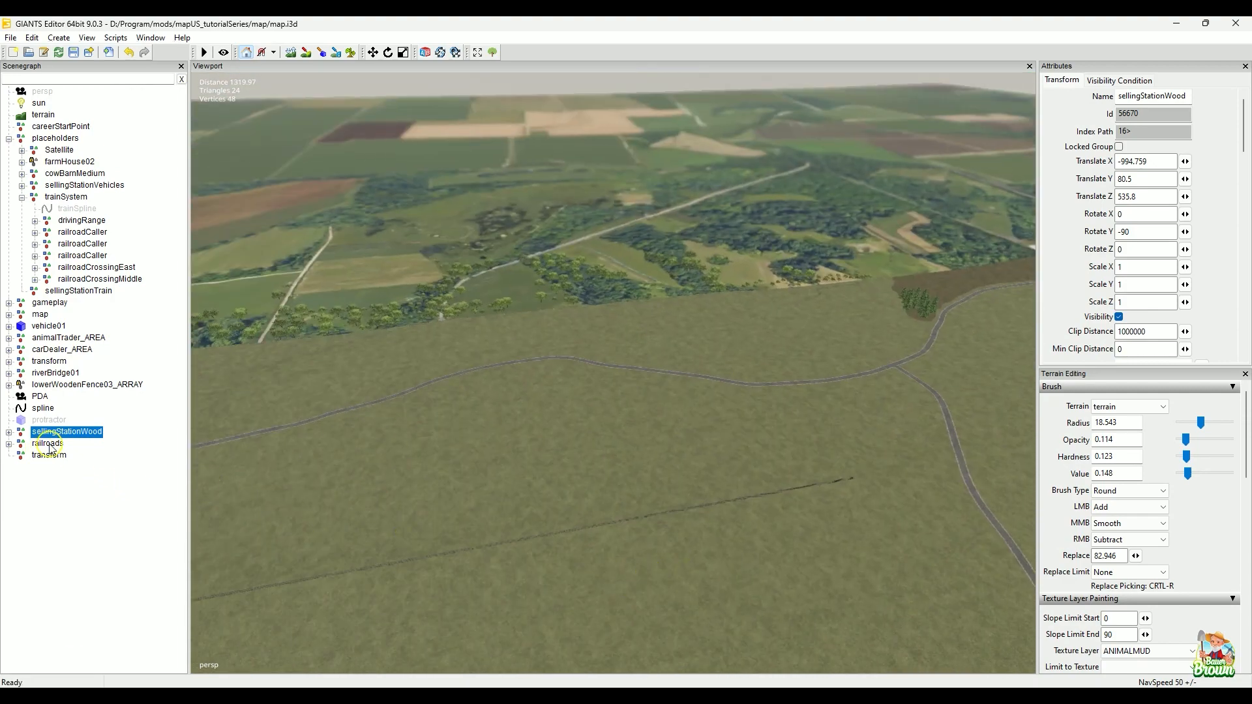
pyautogui.press('f')
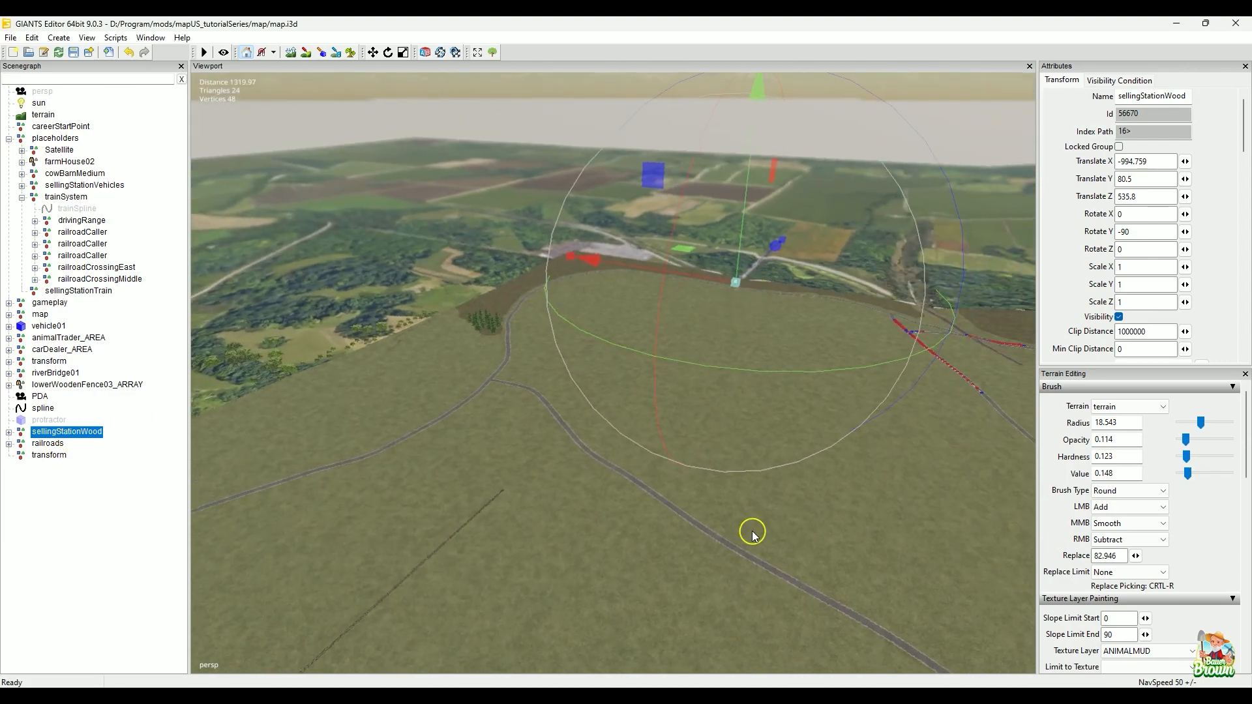
# - Switch to Notepad++ and review the base file, hotspots and fill types in sellingStationTrain.xml
pyautogui.hotkey('alt', 'Tab')
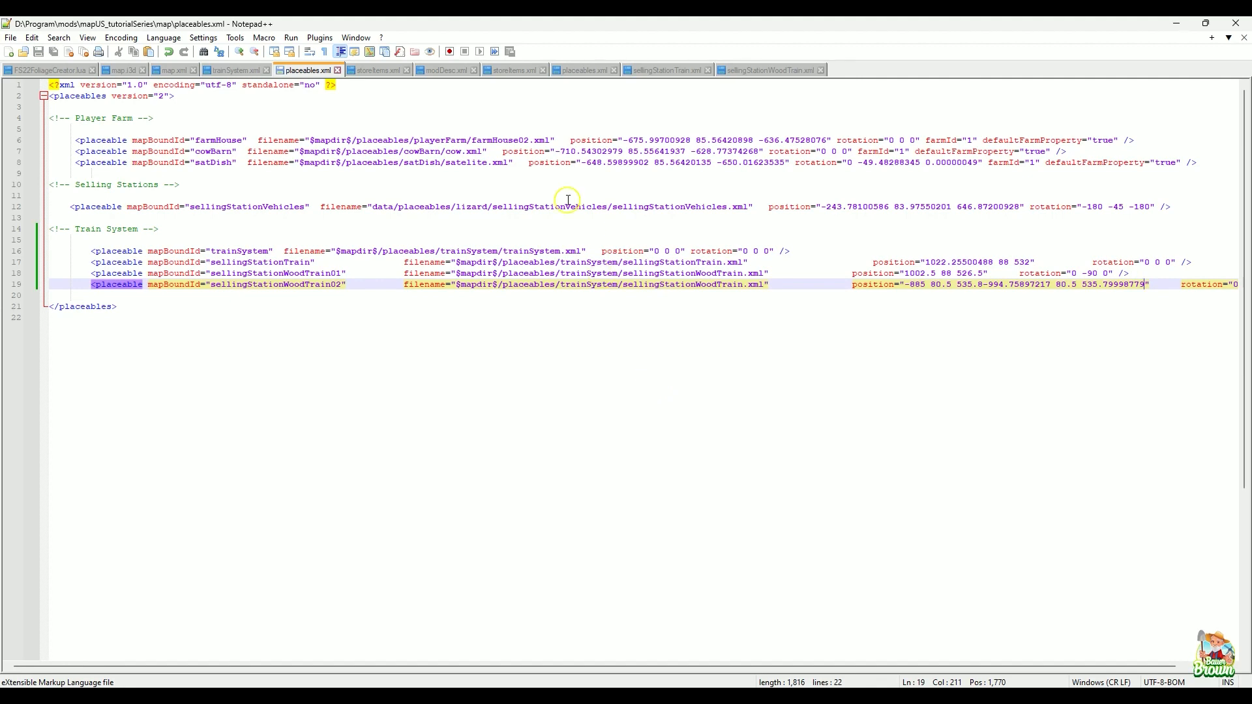
pyautogui.click(233, 73)
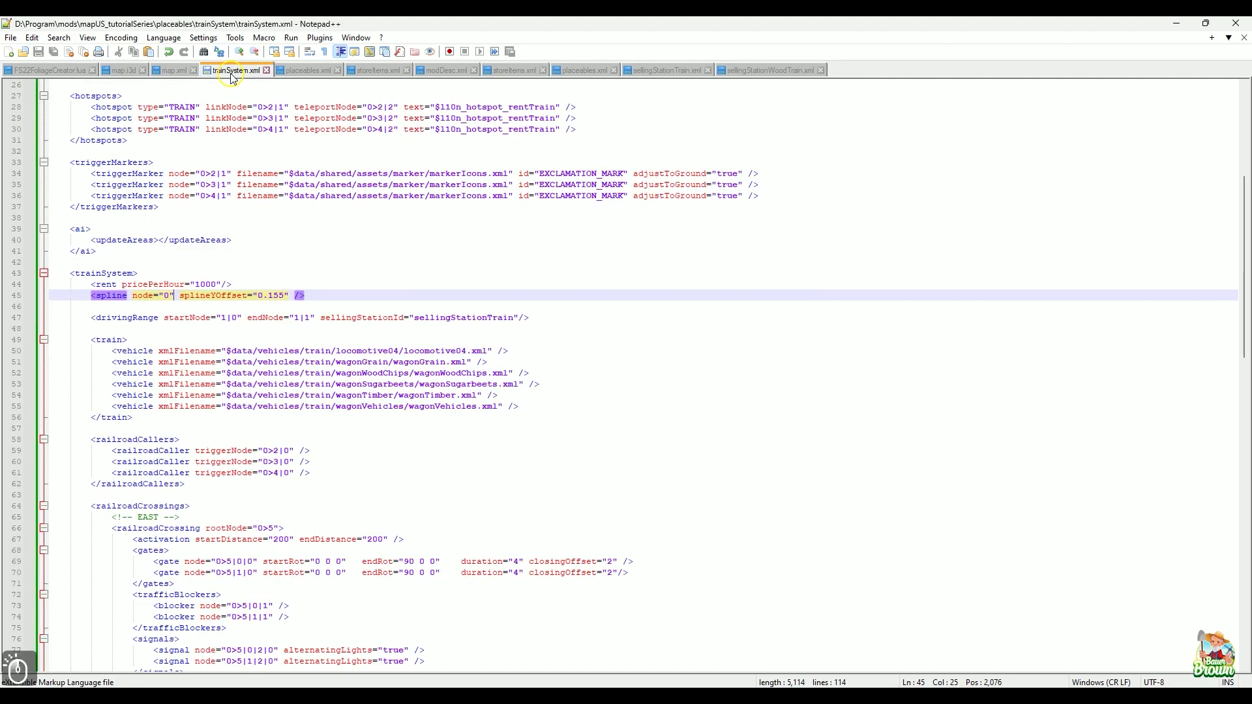
pyautogui.click(662, 71)
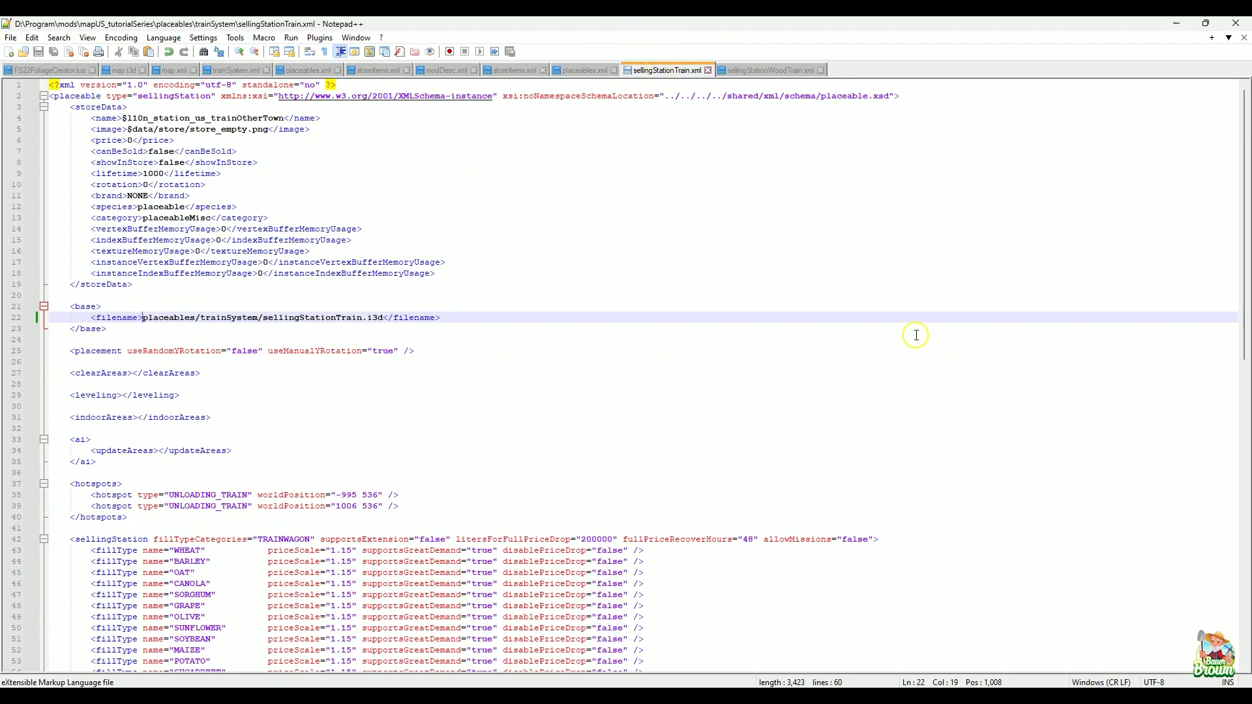
pyautogui.scroll(-3, 916, 335)
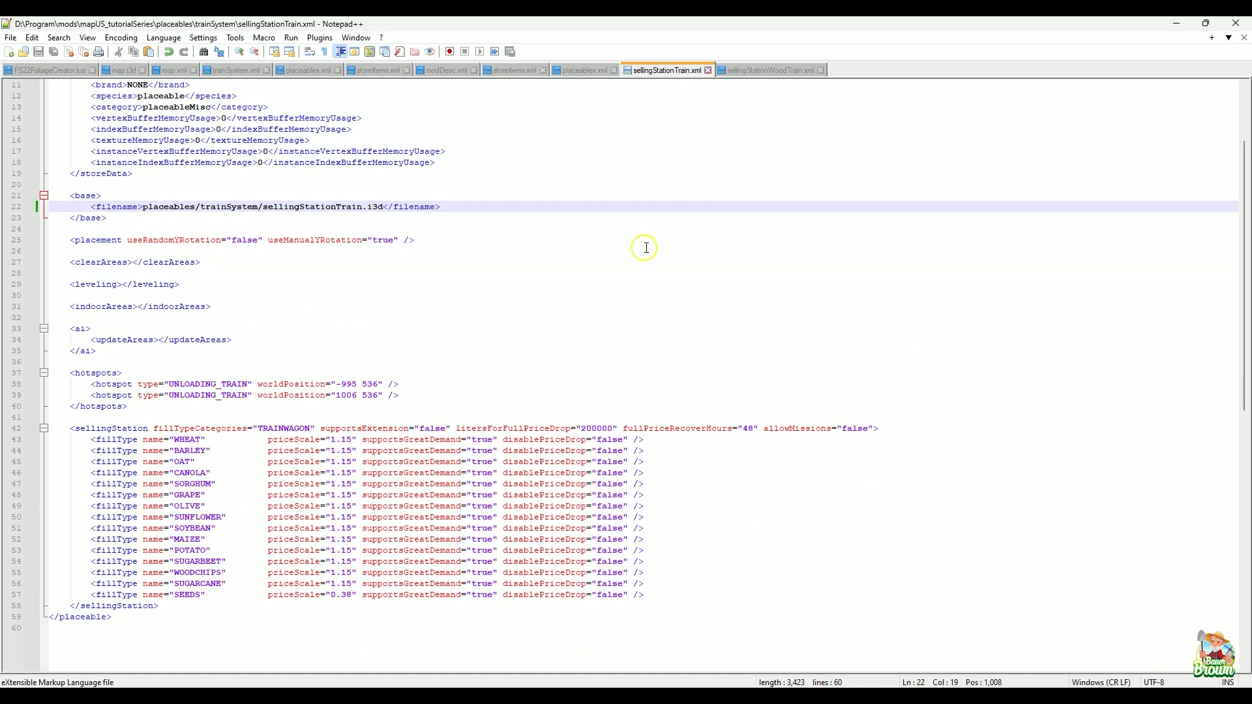
pyautogui.scroll(-5, 658, 304)
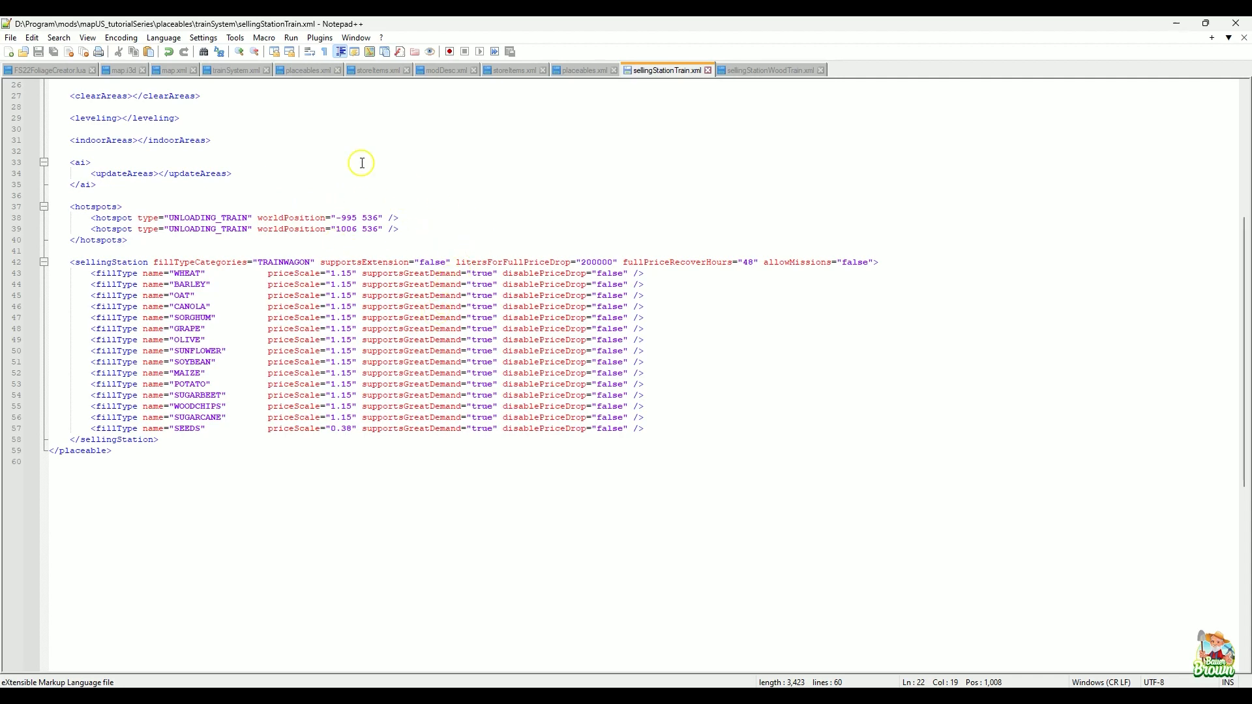
pyautogui.scroll(2, 816, 573)
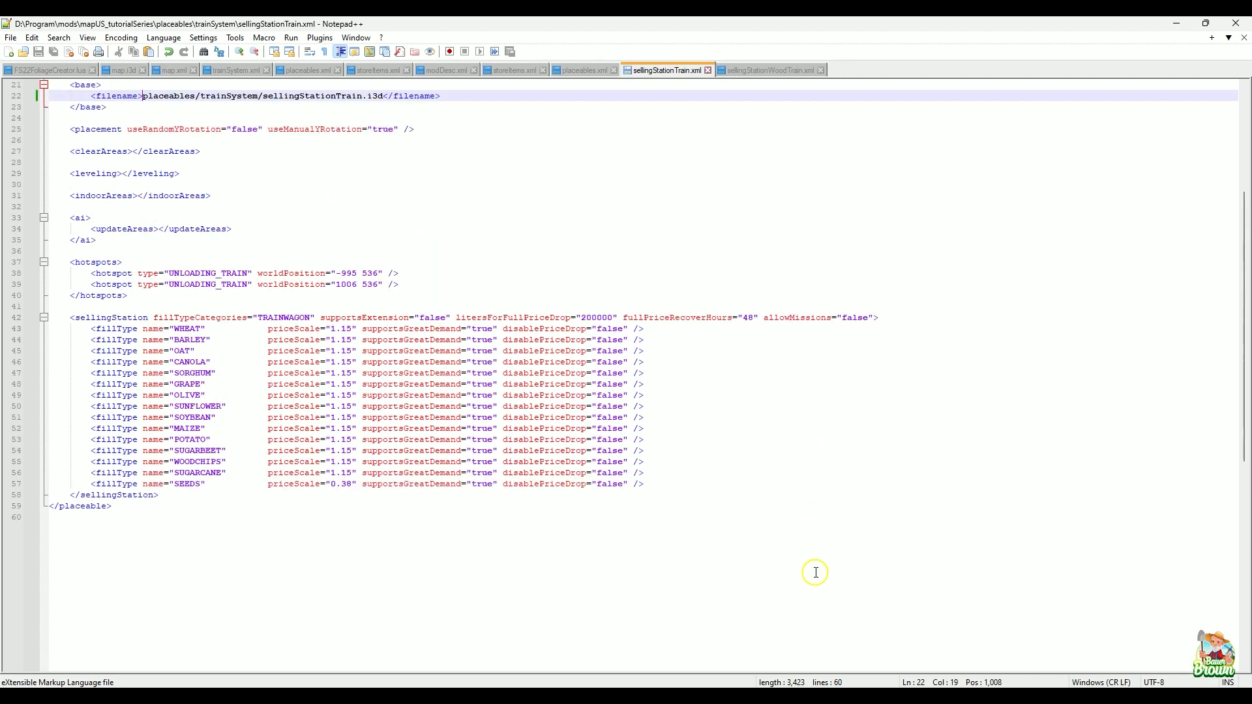
pyautogui.scroll(2, 816, 573)
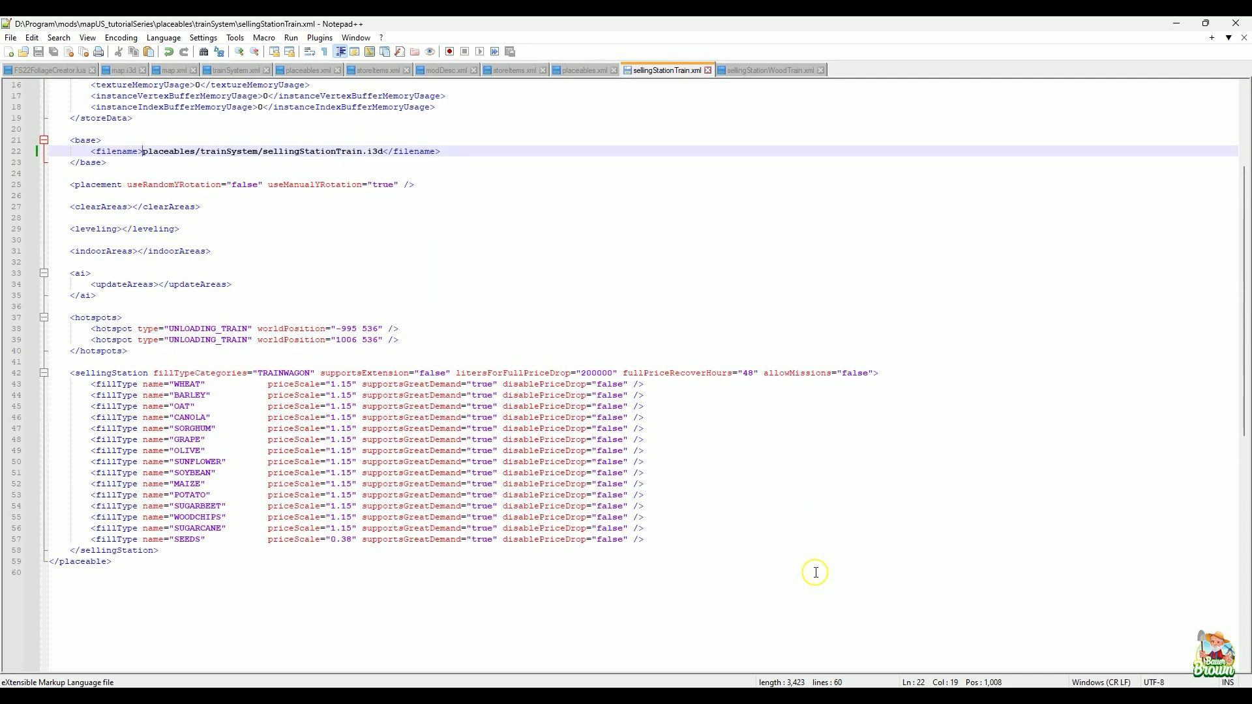
# - Check the sellingStationTrain and sellingStationWoodTrain entries in the base game's mapUS placeables.xml, and return to sellingStationTrain.xml
pyautogui.click(576, 71)
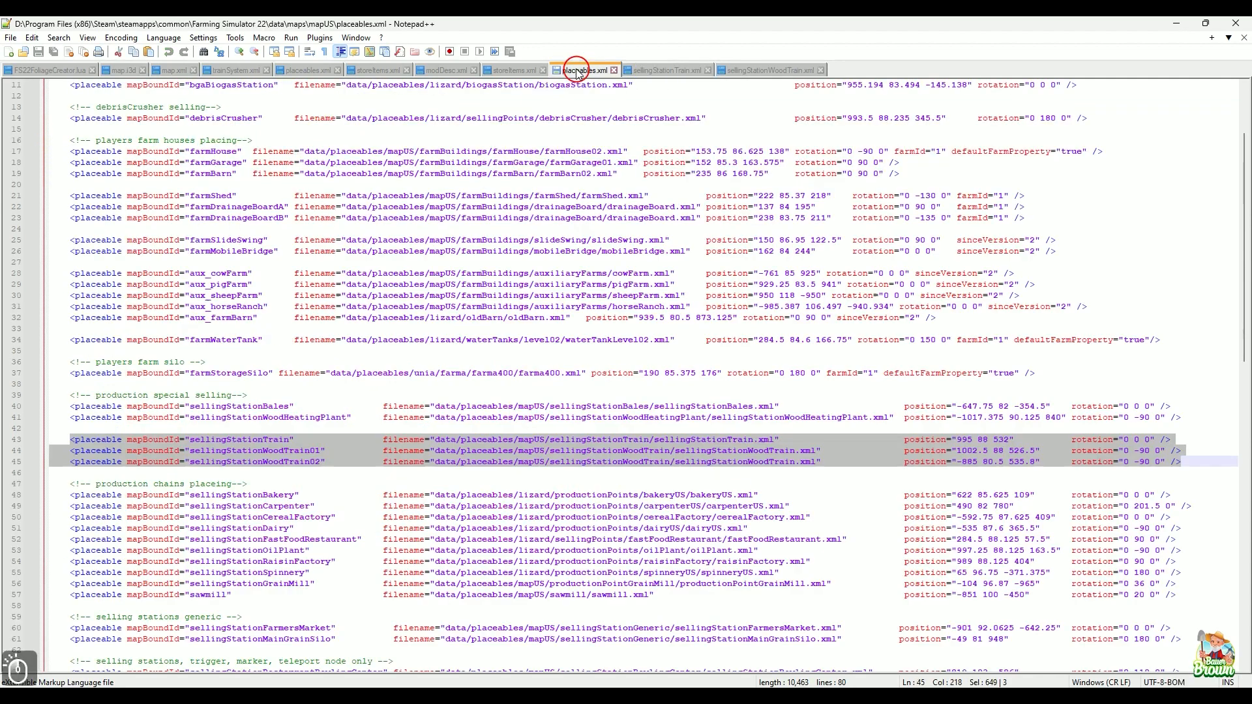
pyautogui.click(1048, 399)
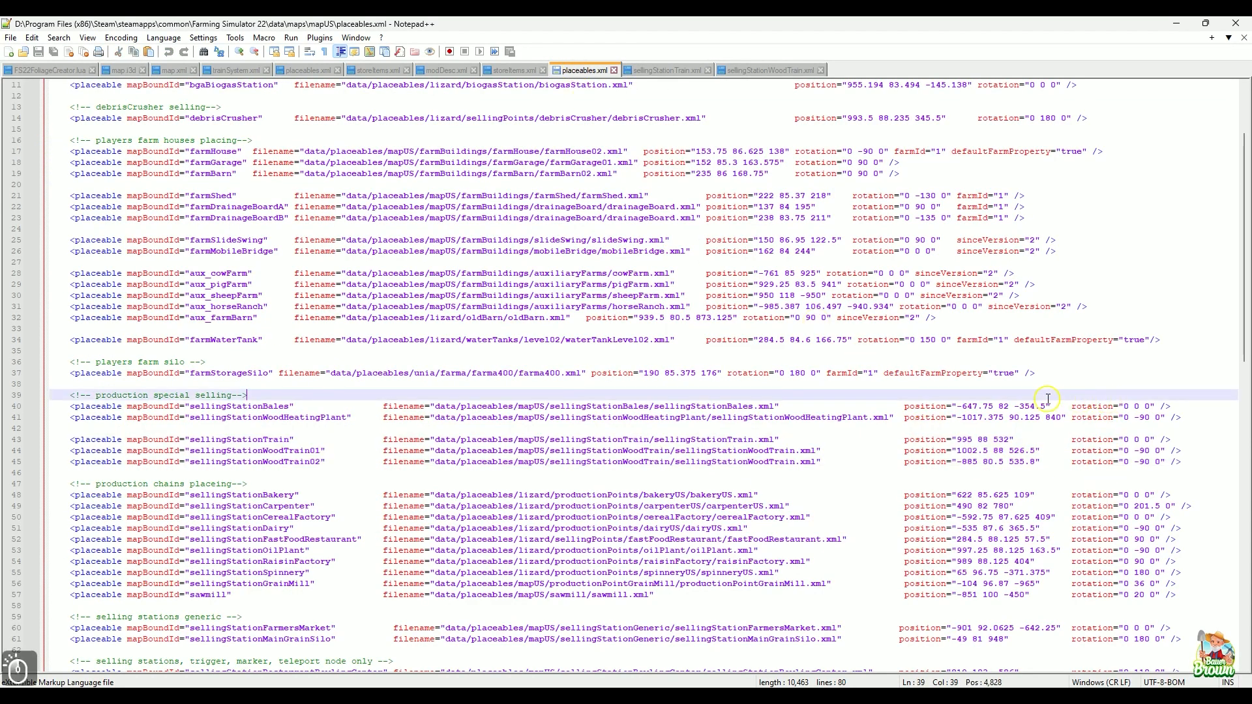
pyautogui.scroll(4, 829, 448)
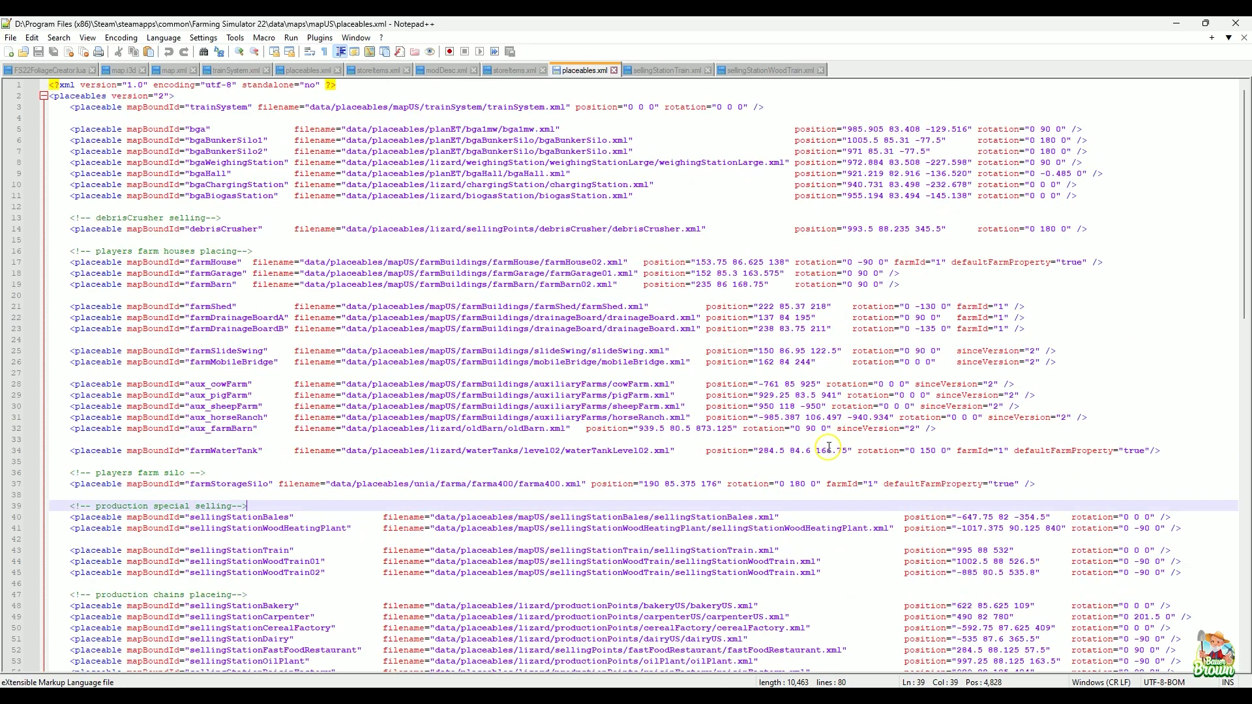
pyautogui.scroll(-3, 835, 442)
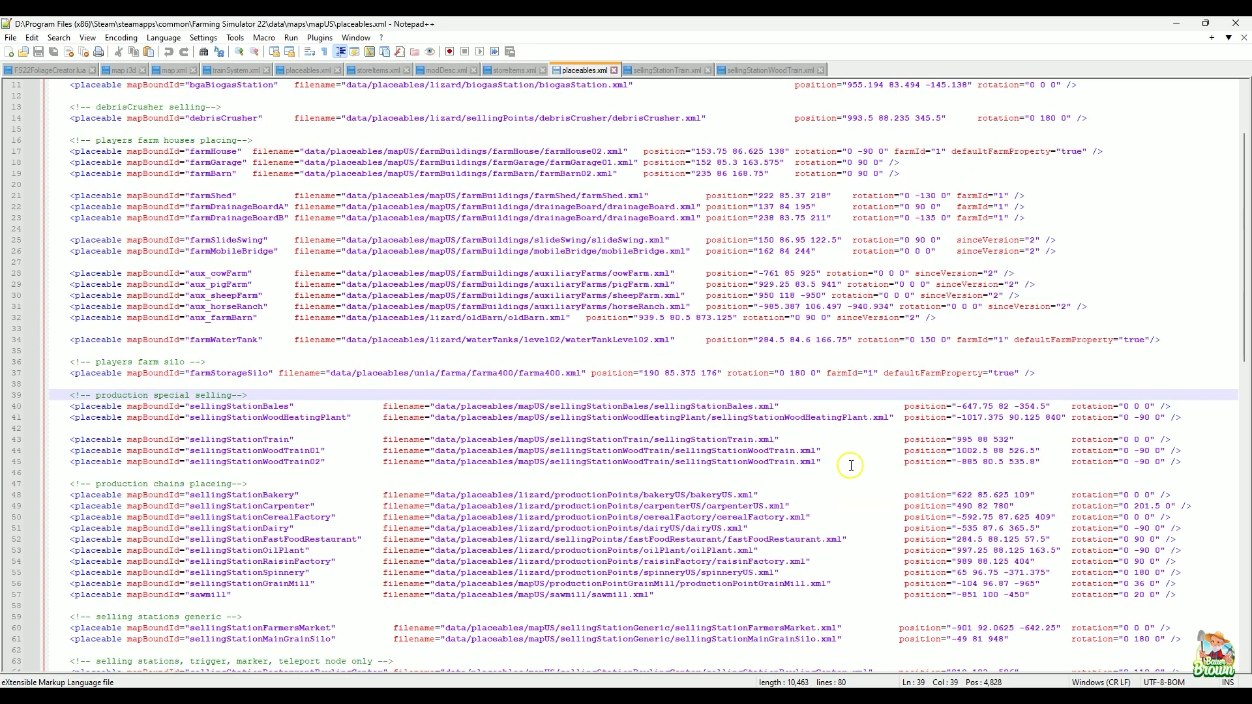
pyautogui.click(841, 437)
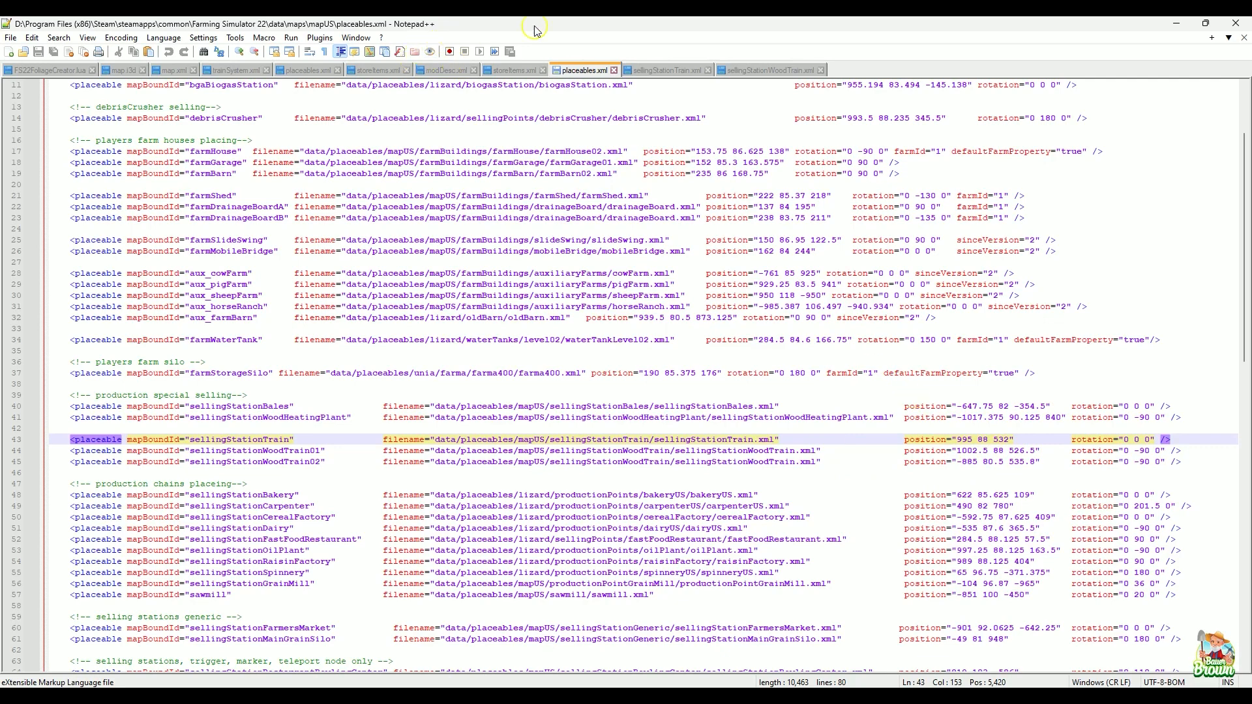
pyautogui.click(666, 71)
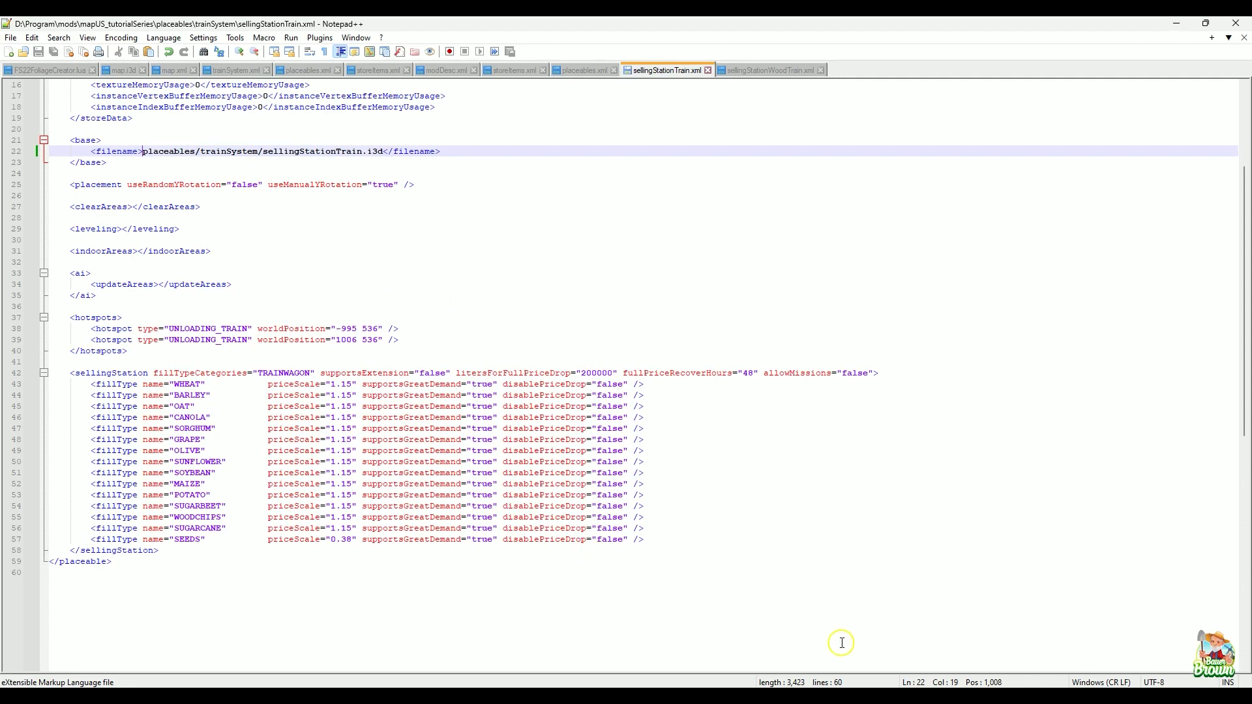
# - Switch to GIANTS Editor and inspect the sellingStationWood location and the railroad where it leaves the map edge
pyautogui.click(721, 697)
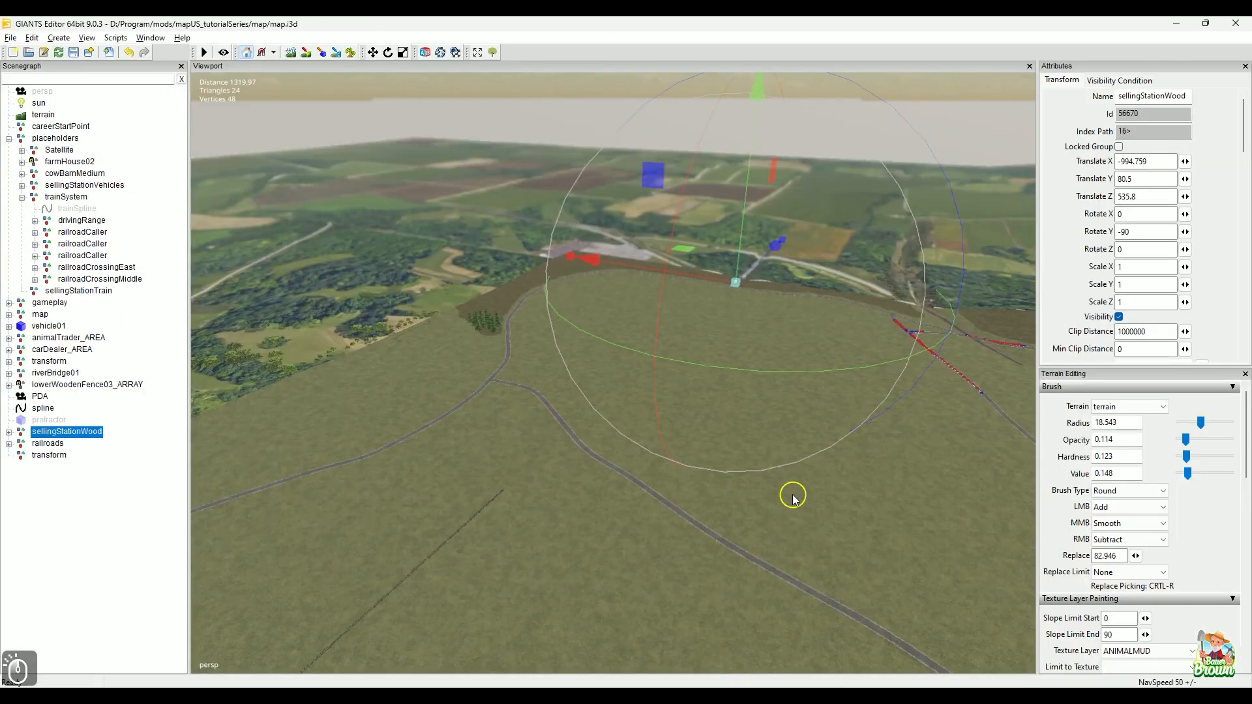
pyautogui.keyDown('alt'); pyautogui.moveTo(791, 493); pyautogui.dragTo(441, 541); pyautogui.keyUp('alt')
pyautogui.keyDown('alt'); pyautogui.moveTo(631, 489); pyautogui.dragTo(491, 519); pyautogui.keyUp('alt')
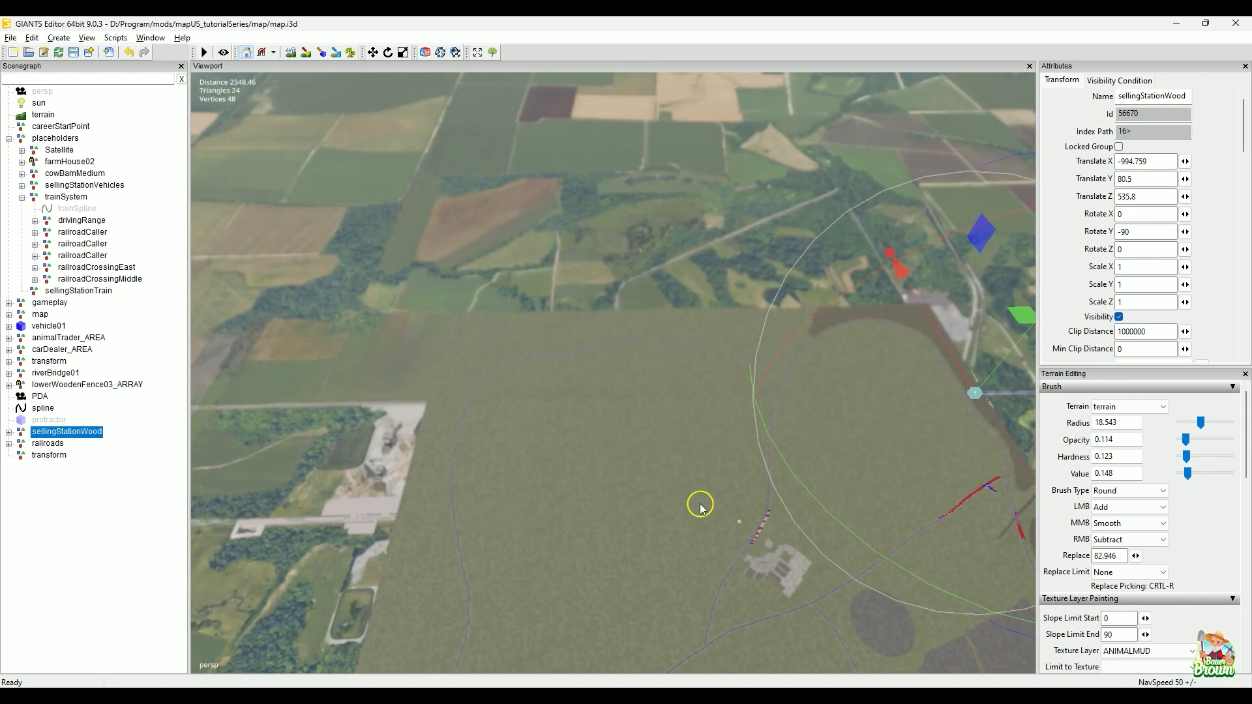
pyautogui.keyDown('alt'); pyautogui.moveTo(701, 504); pyautogui.dragTo(450, 557, button='middle'); pyautogui.keyUp('alt')
pyautogui.keyDown('alt'); pyautogui.moveTo(655, 567); pyautogui.dragTo(486, 623, button='middle'); pyautogui.keyUp('alt')
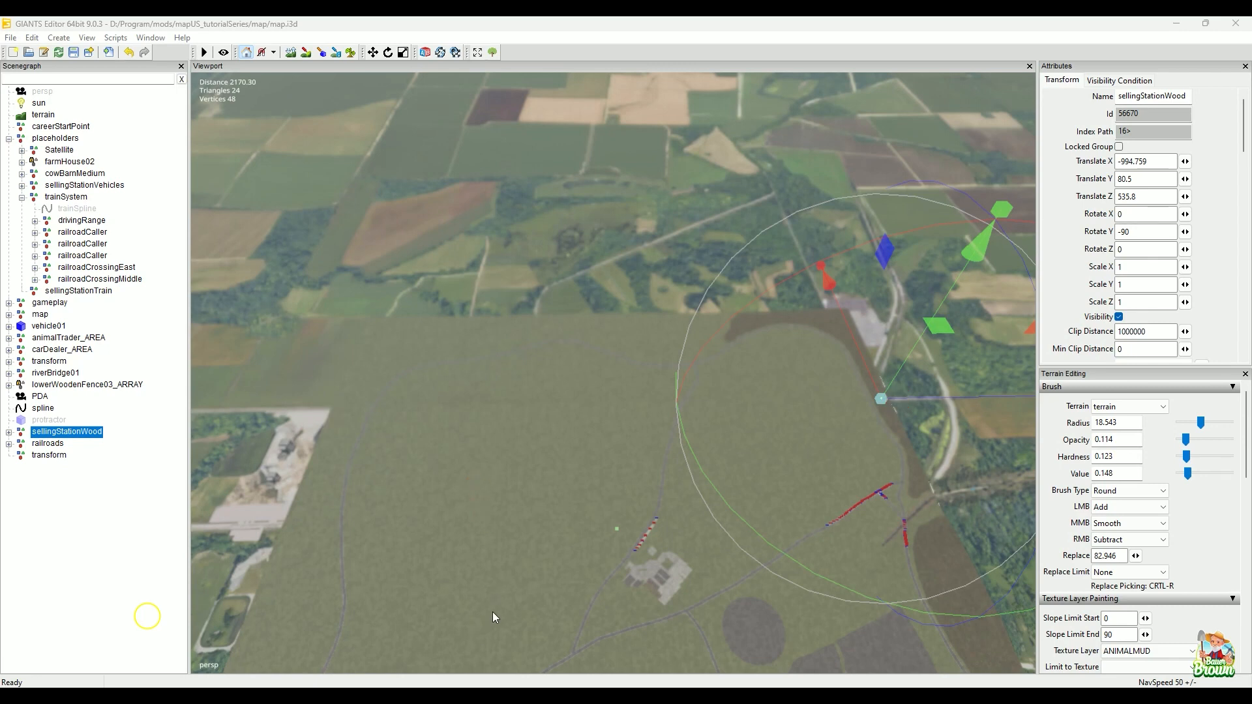
pyautogui.keyDown('alt'); pyautogui.moveTo(666, 522); pyautogui.dragTo(724, 556); pyautogui.keyUp('alt')
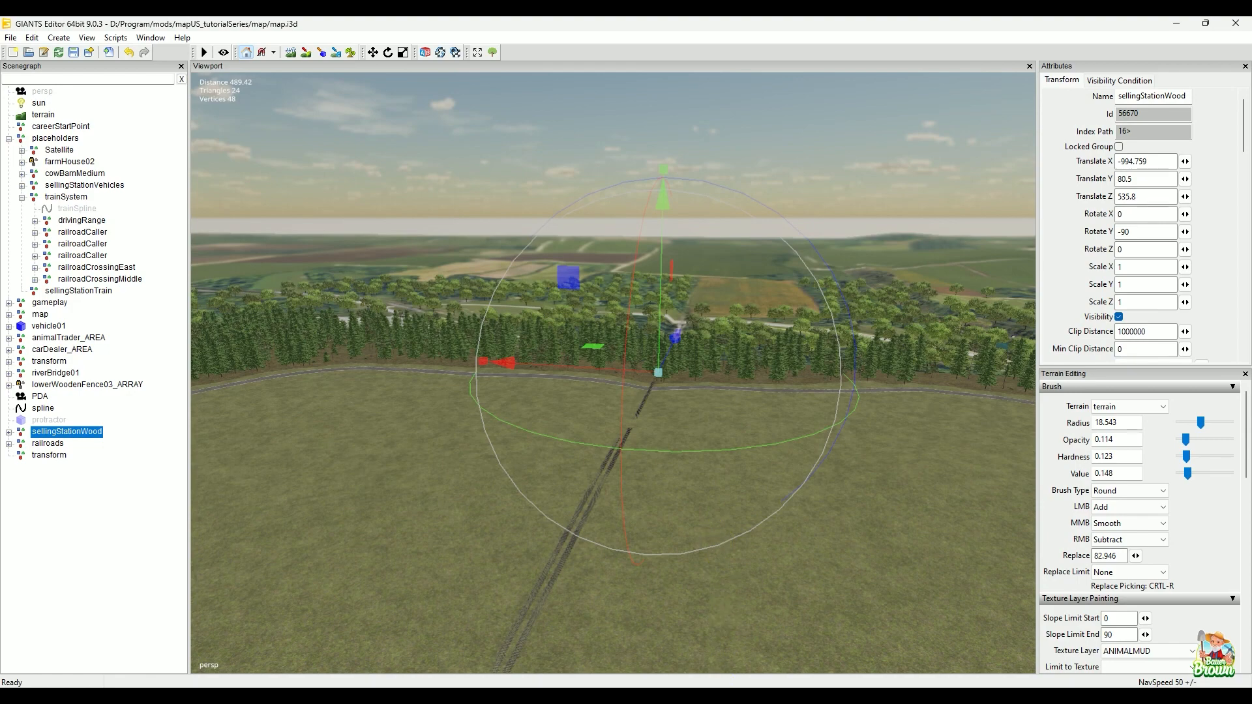
# - Switch to Notepad++, change the store name in sellingStationTrain.xml to Brown Town, and save the file
pyautogui.click(760, 626)
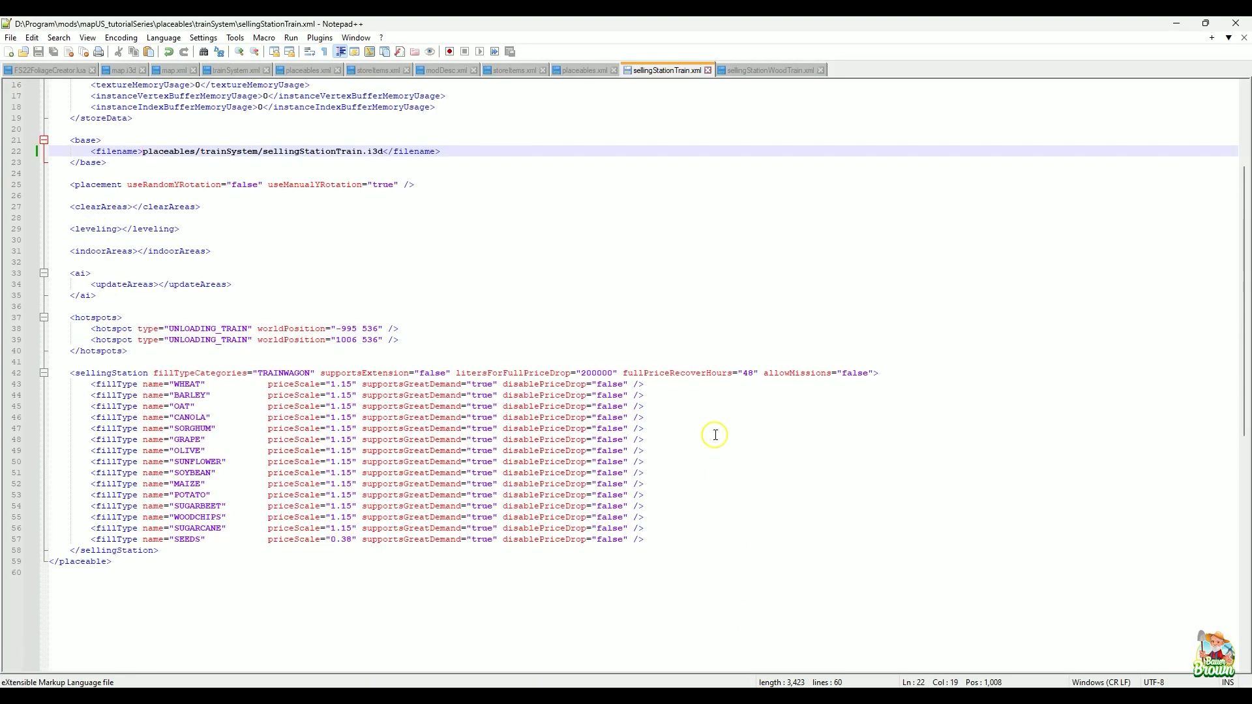
pyautogui.scroll(5, 667, 492)
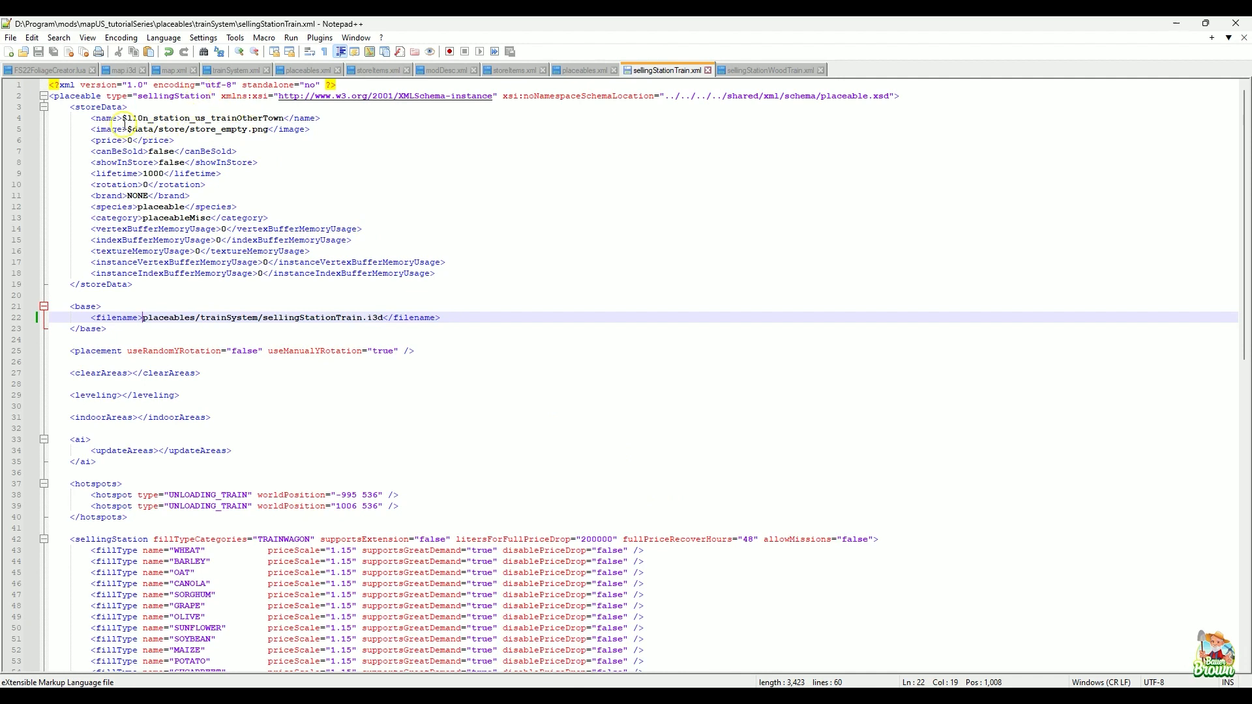
pyautogui.moveTo(122, 120); pyautogui.dragTo(285, 122)
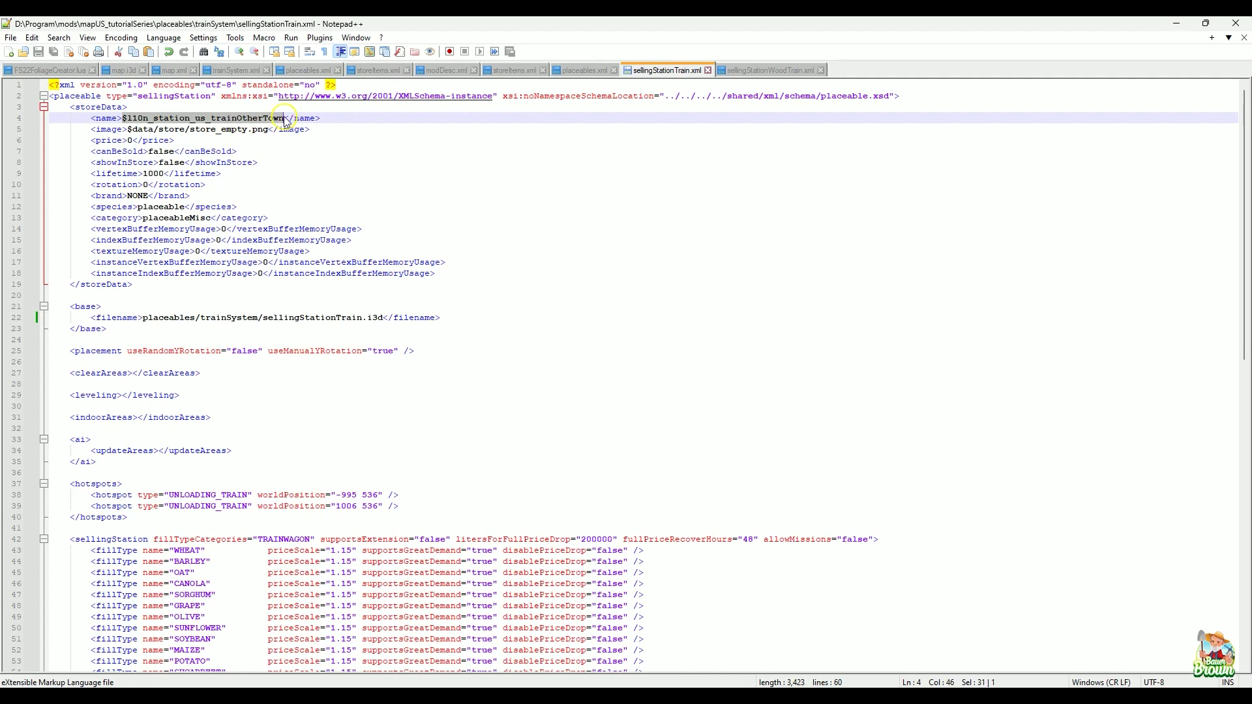
pyautogui.press('Delete')
pyautogui.write('B')
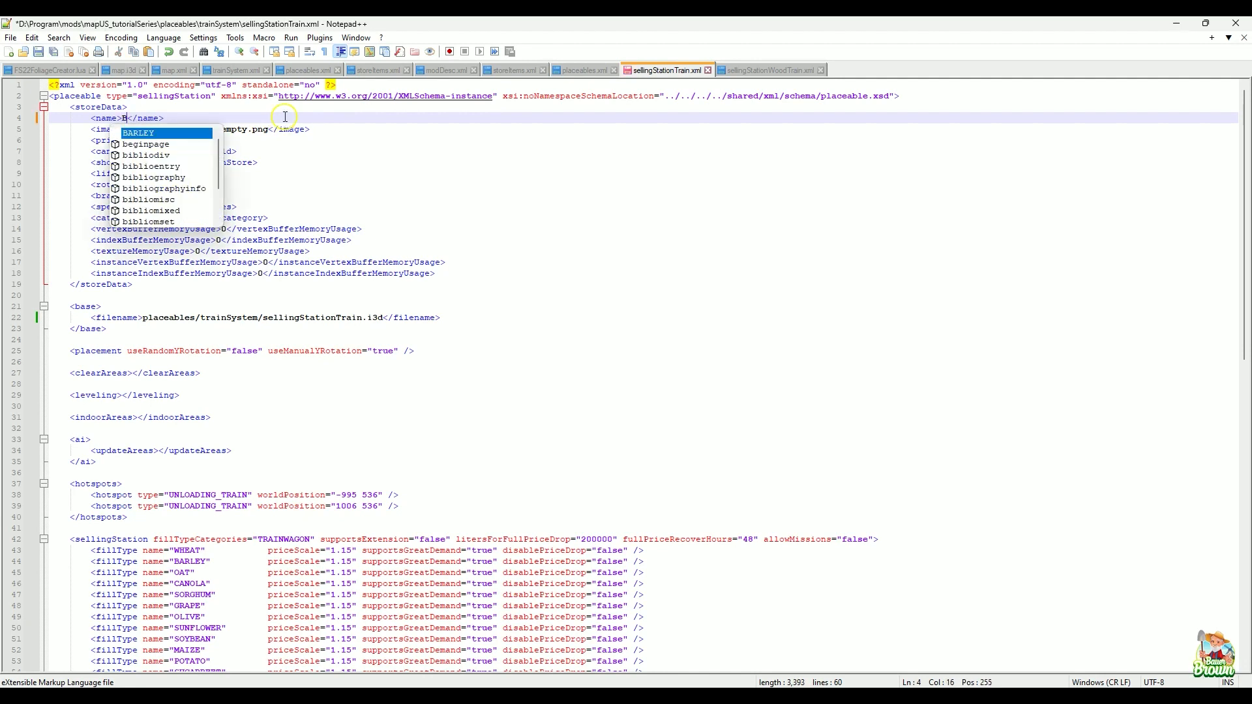
pyautogui.write('r')
pyautogui.write('own Tow')
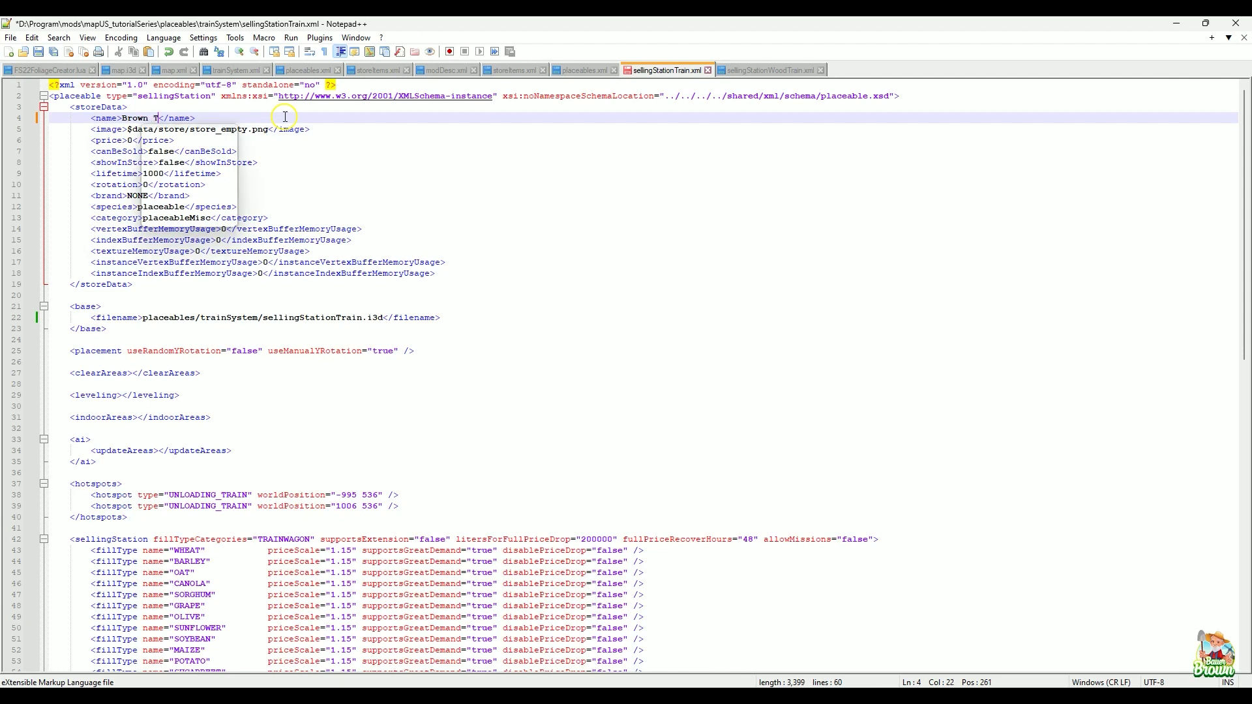
pyautogui.write('n')
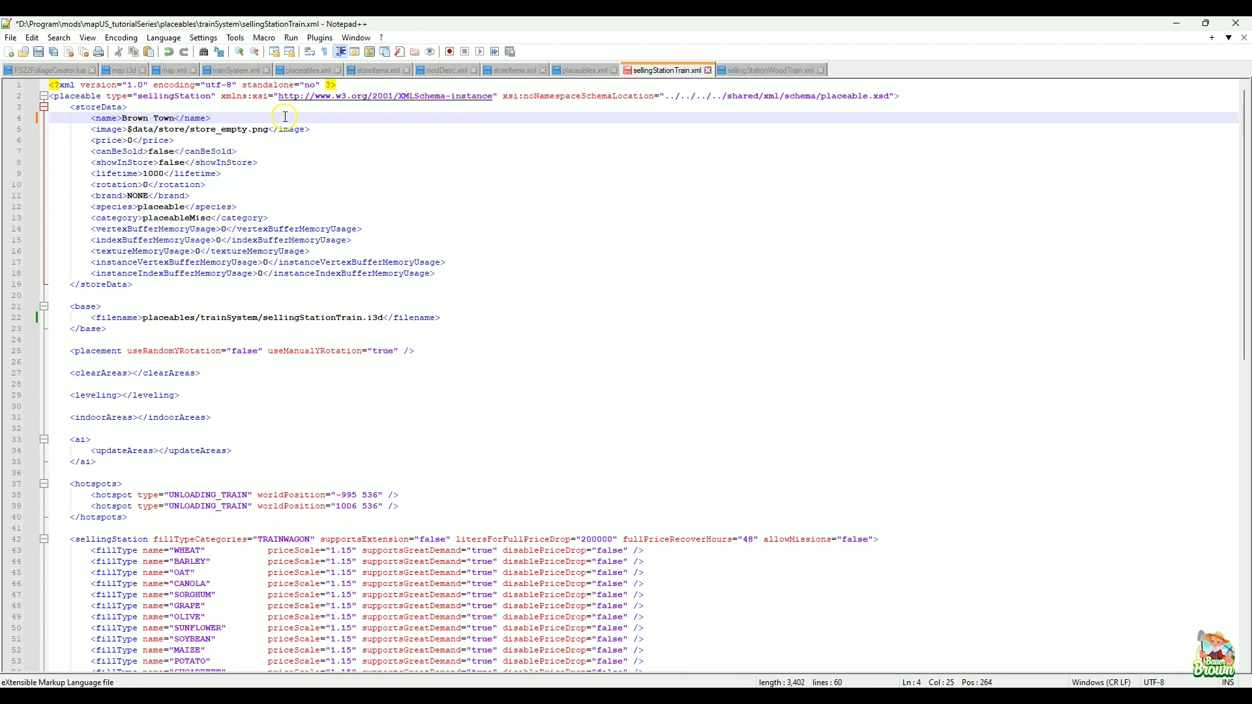
pyautogui.hotkey('ctrl', 's')
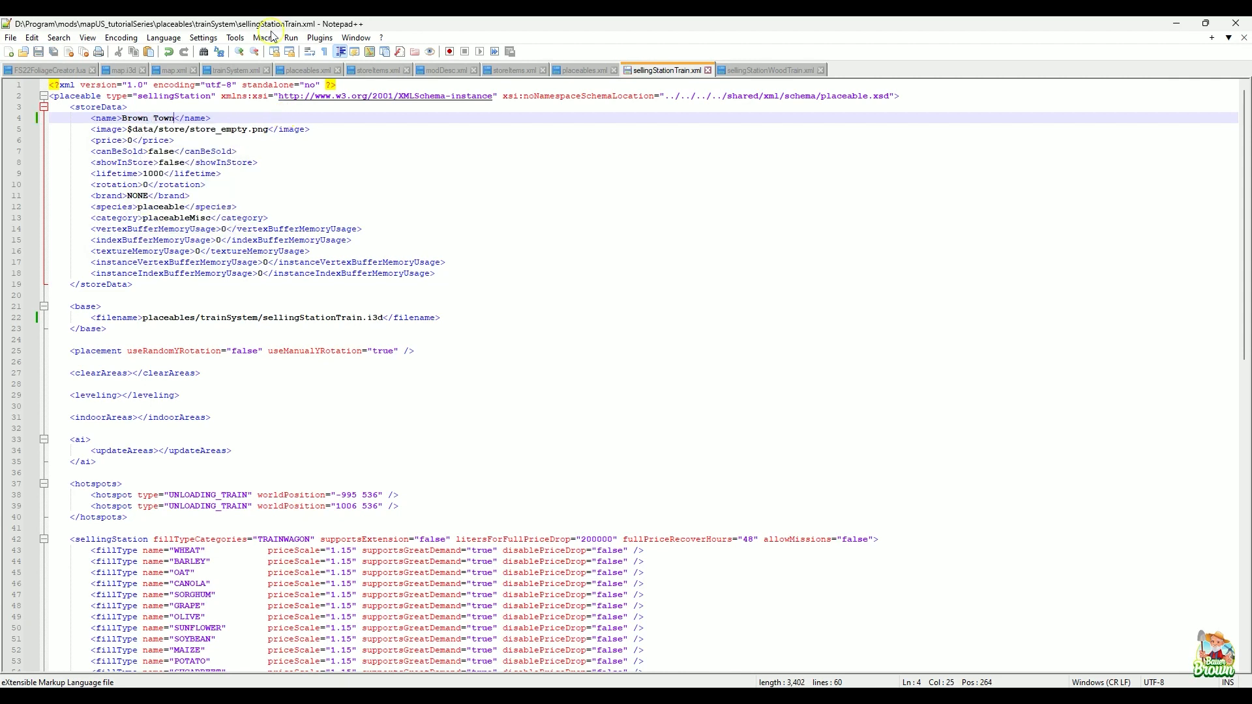
# - Compare the UNLOADING_TRAIN hotspots in sellingStationTrain.xml with the hotspots section of the base game's map.xml, declining to reload map.i3d
pyautogui.scroll(-12, 334, 358)
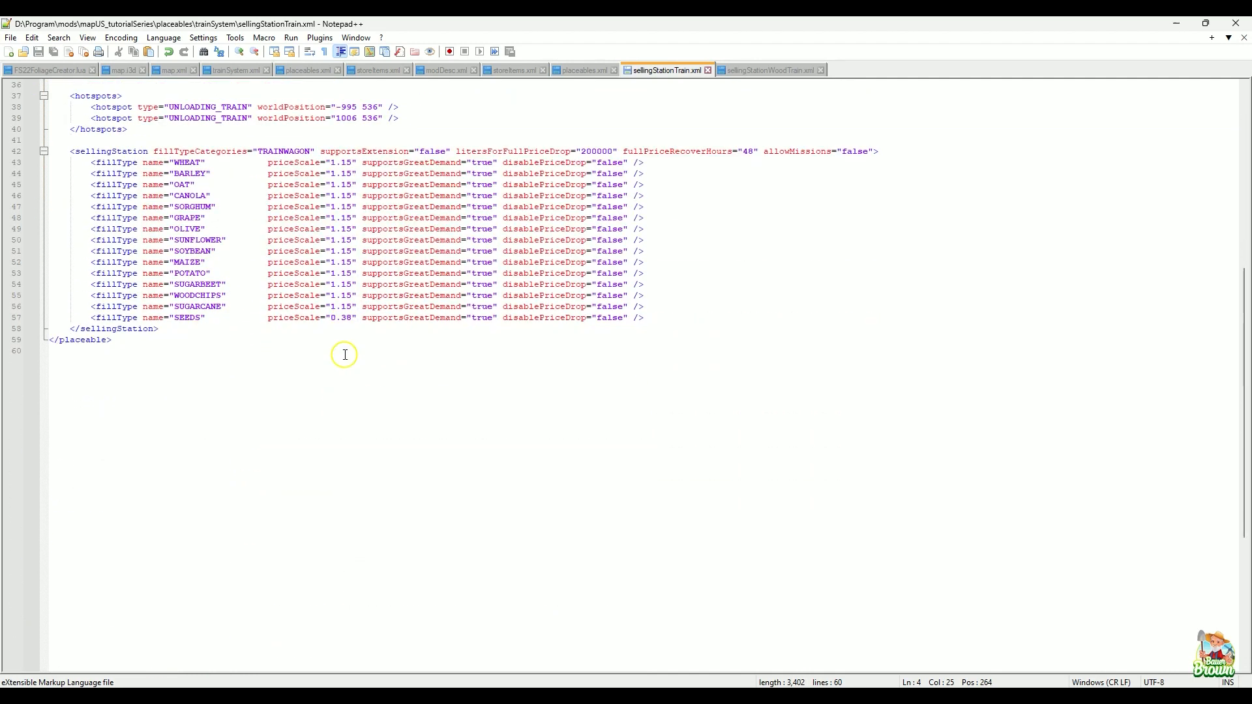
pyautogui.scroll(5, 345, 355)
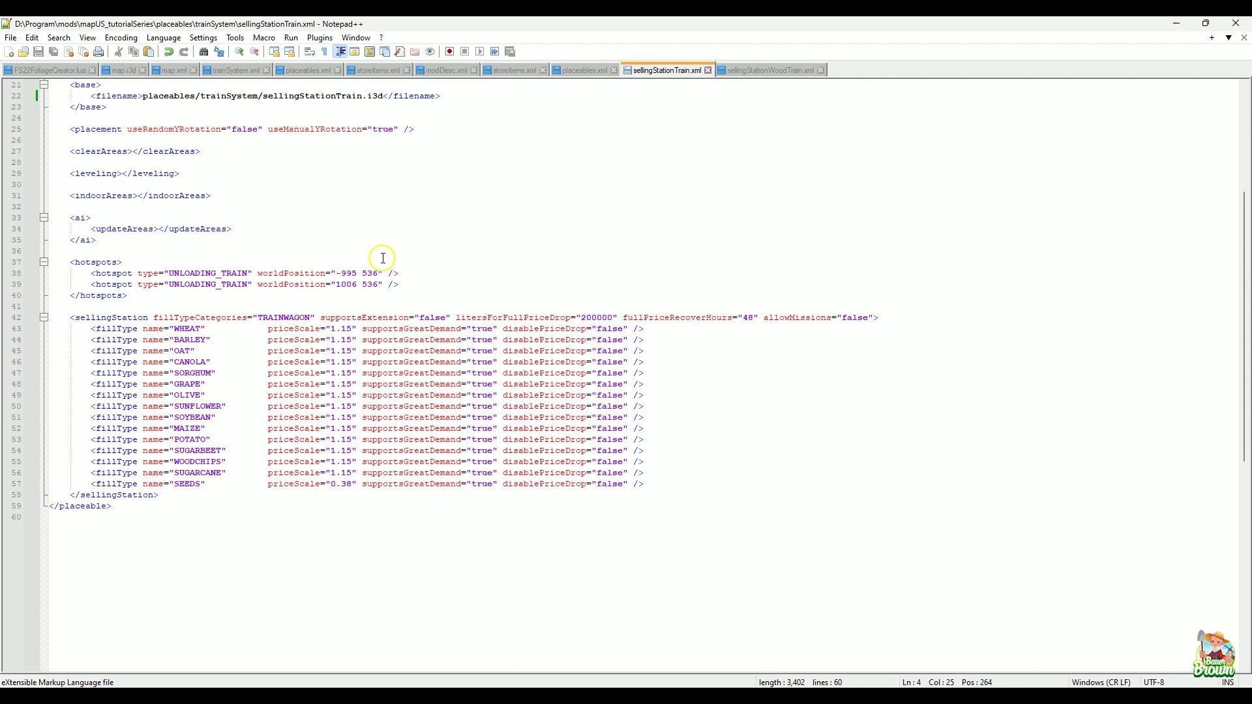
pyautogui.click(411, 286)
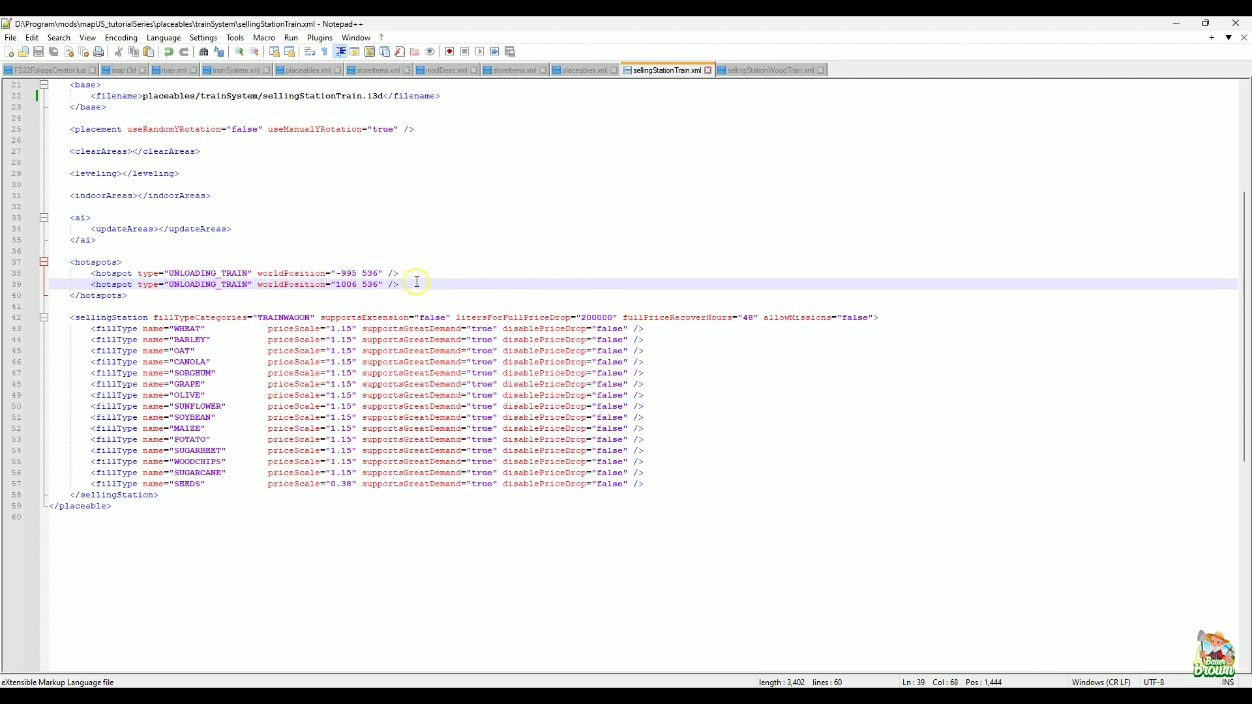
pyautogui.click(124, 72)
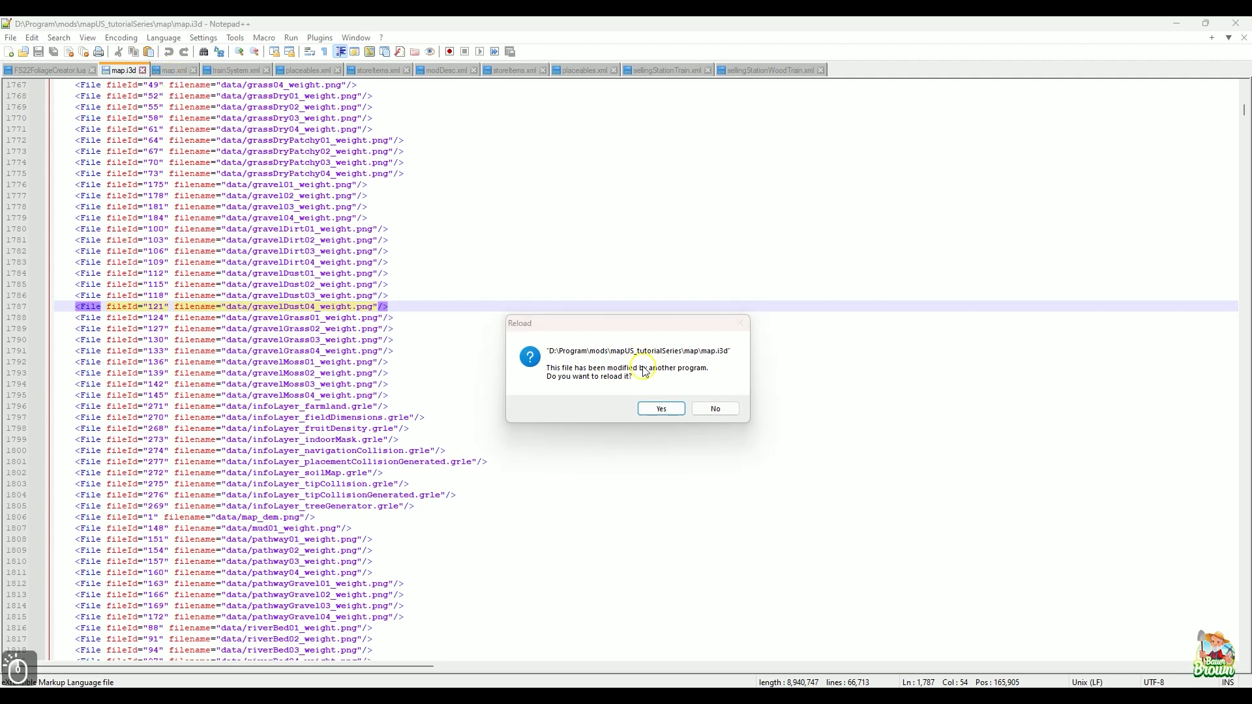
pyautogui.click(715, 409)
pyautogui.click(171, 71)
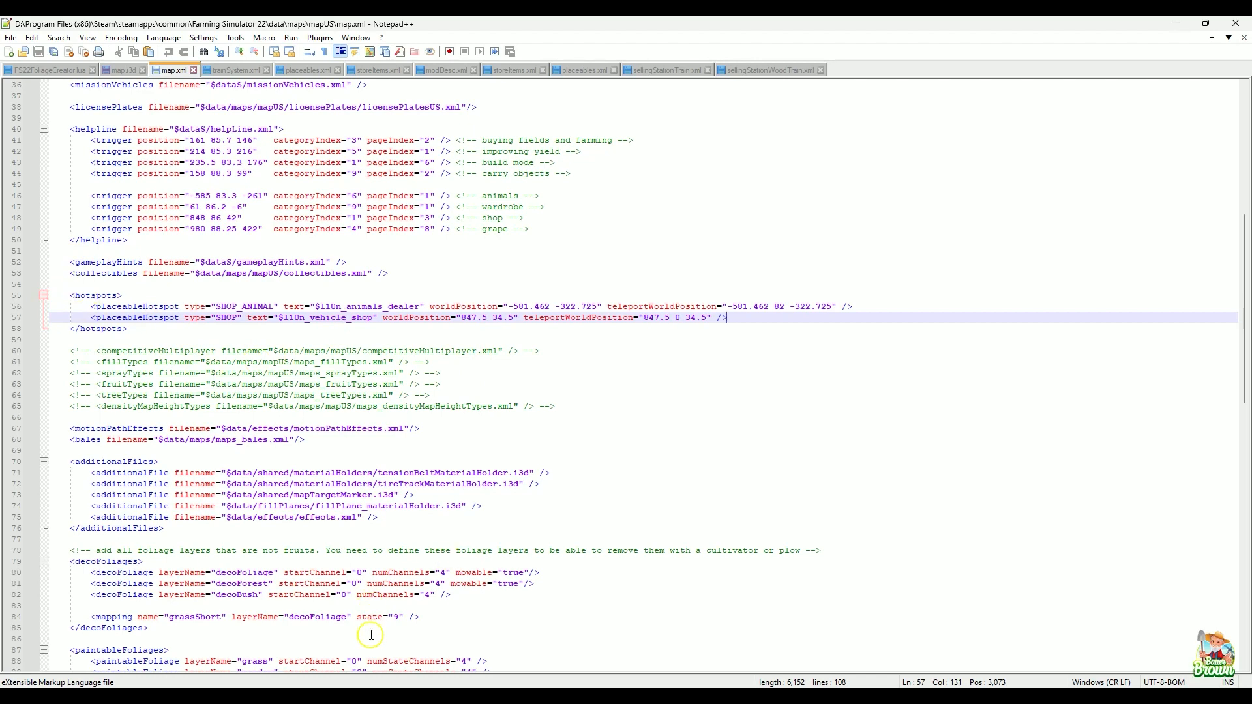
pyautogui.moveTo(60, 284)
pyautogui.mouseDown()
pyautogui.moveTo(861, 308)
pyautogui.moveTo(863, 341)
pyautogui.mouseUp()
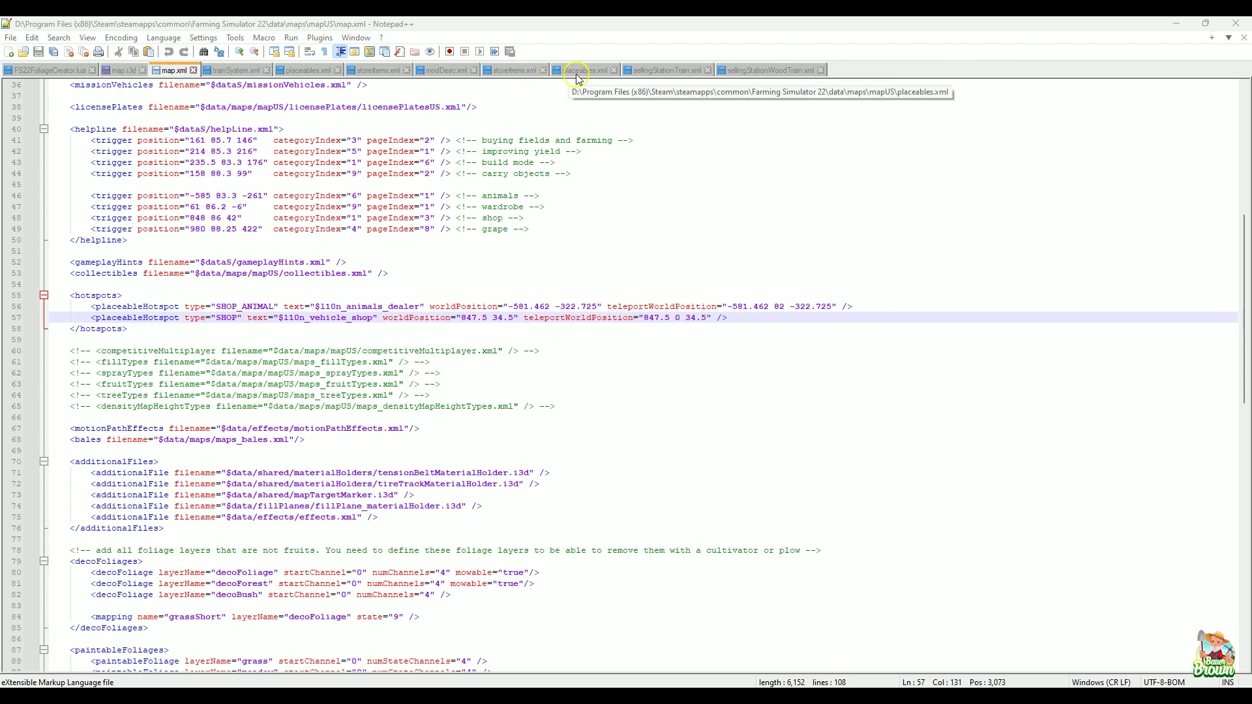
pyautogui.click(667, 70)
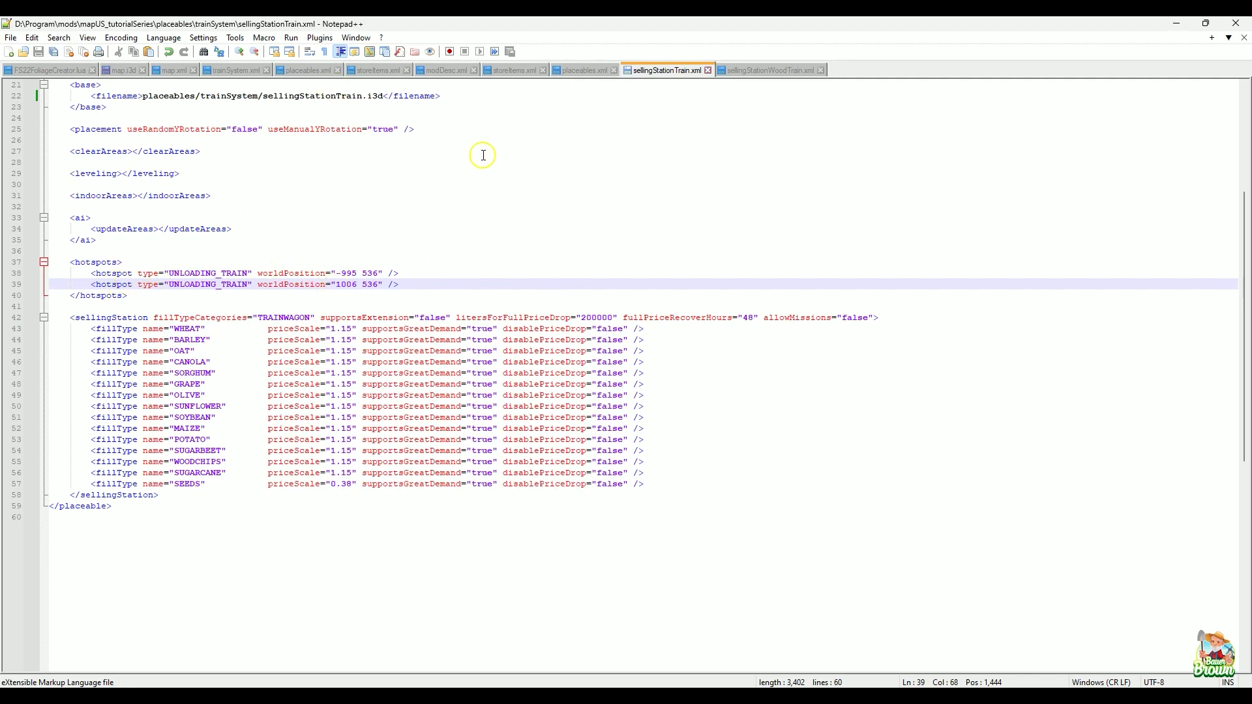
pyautogui.click(173, 72)
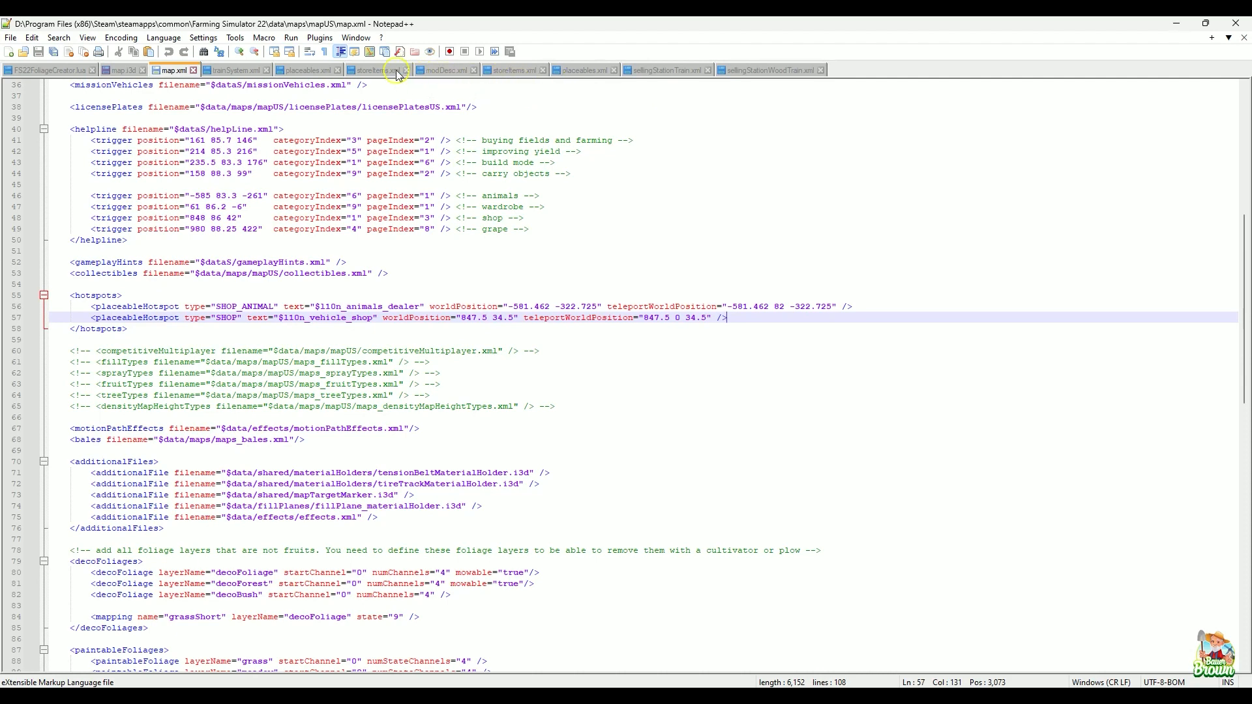
pyautogui.click(375, 72)
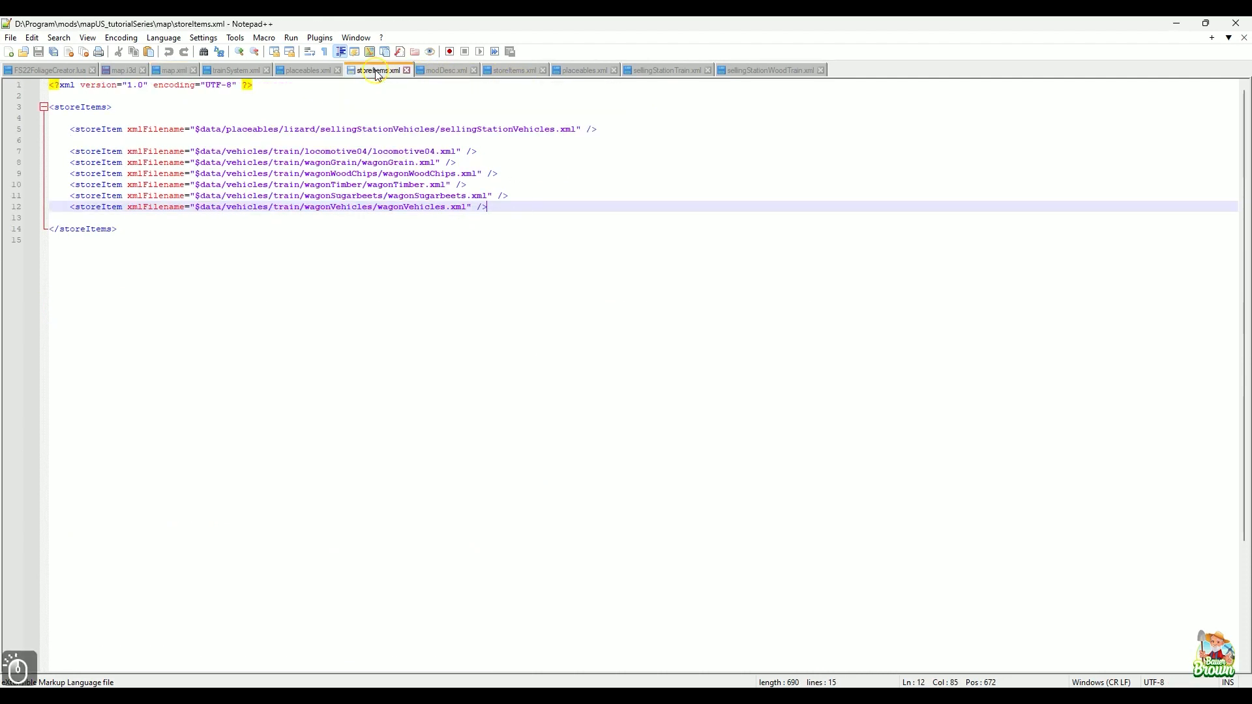
pyautogui.click(665, 73)
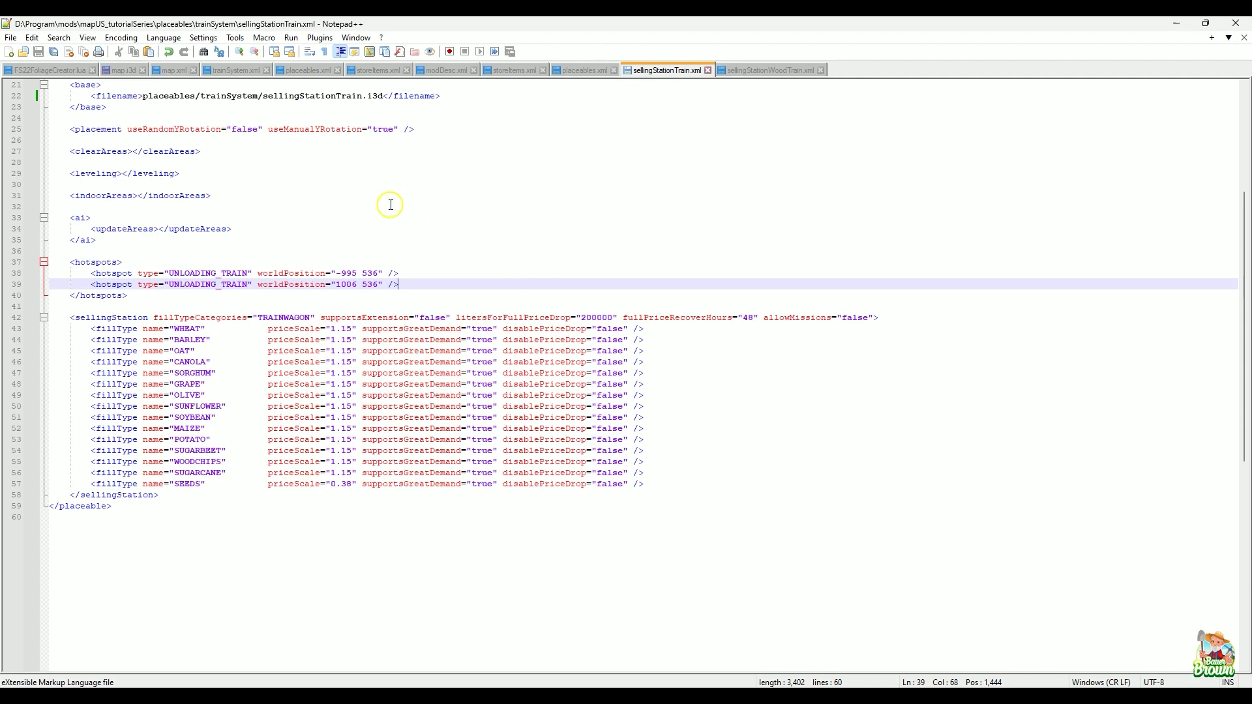
pyautogui.click(174, 70)
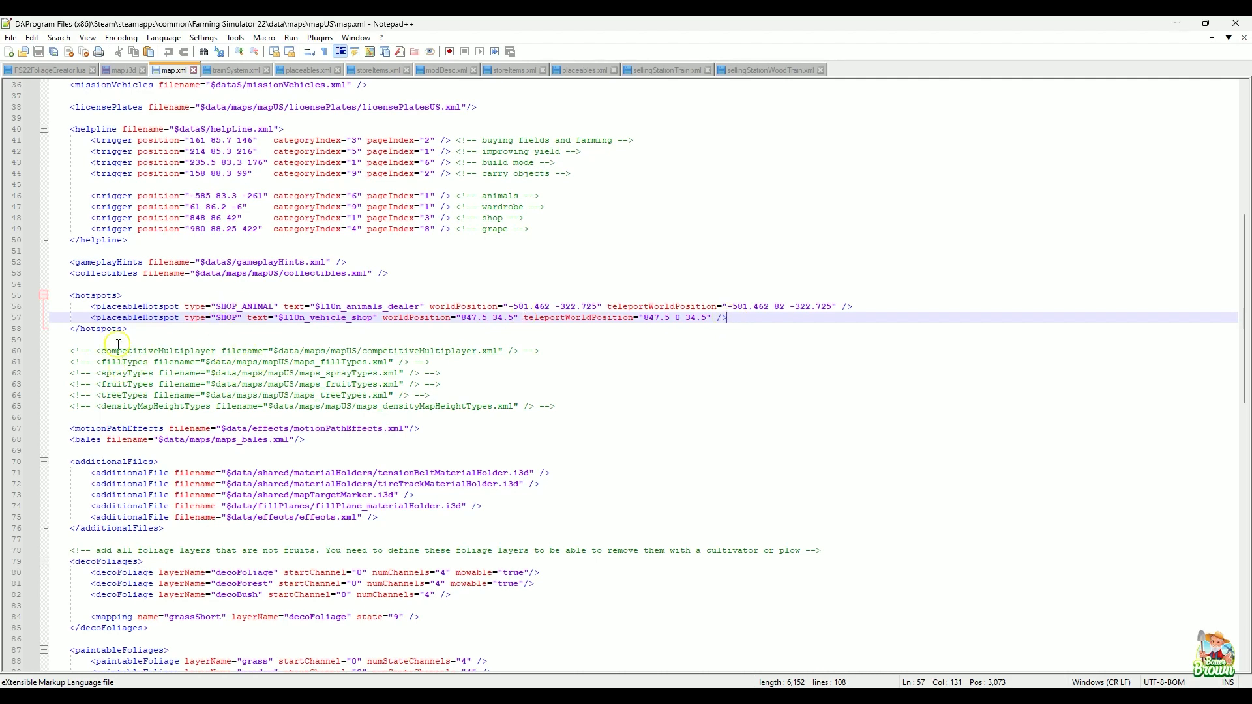
# - Cut the UNLOADING_TRAIN hotspot with worldPosition "1006 536" from sellingStationTrain.xml, remove the empty line, and save the file
pyautogui.click(234, 70)
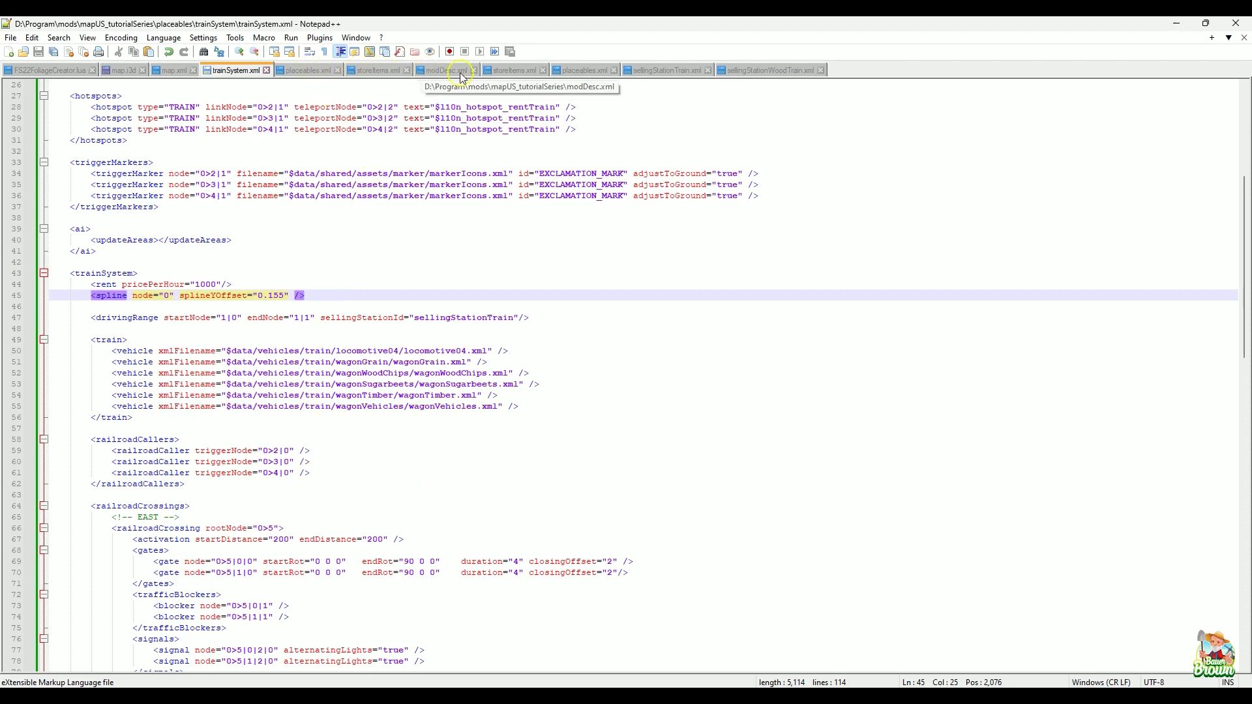
pyautogui.click(662, 70)
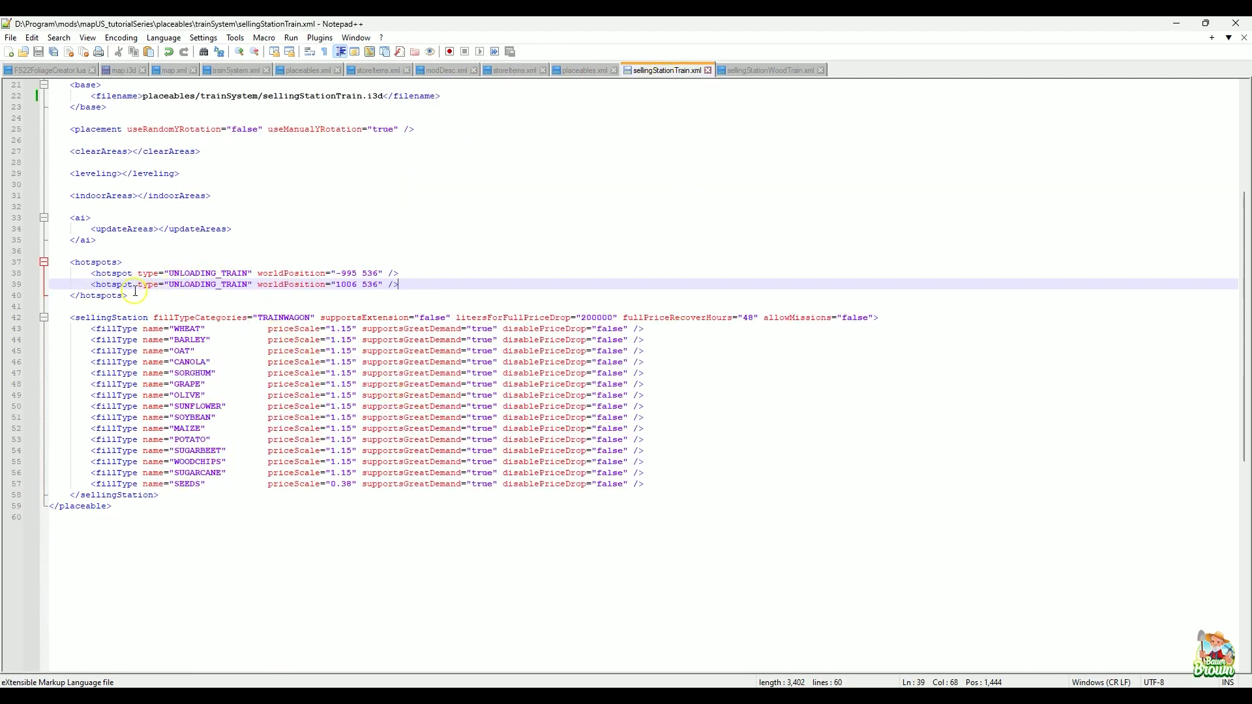
pyautogui.moveTo(90, 285); pyautogui.dragTo(390, 281)
pyautogui.hotkey('ctrl', 'c')
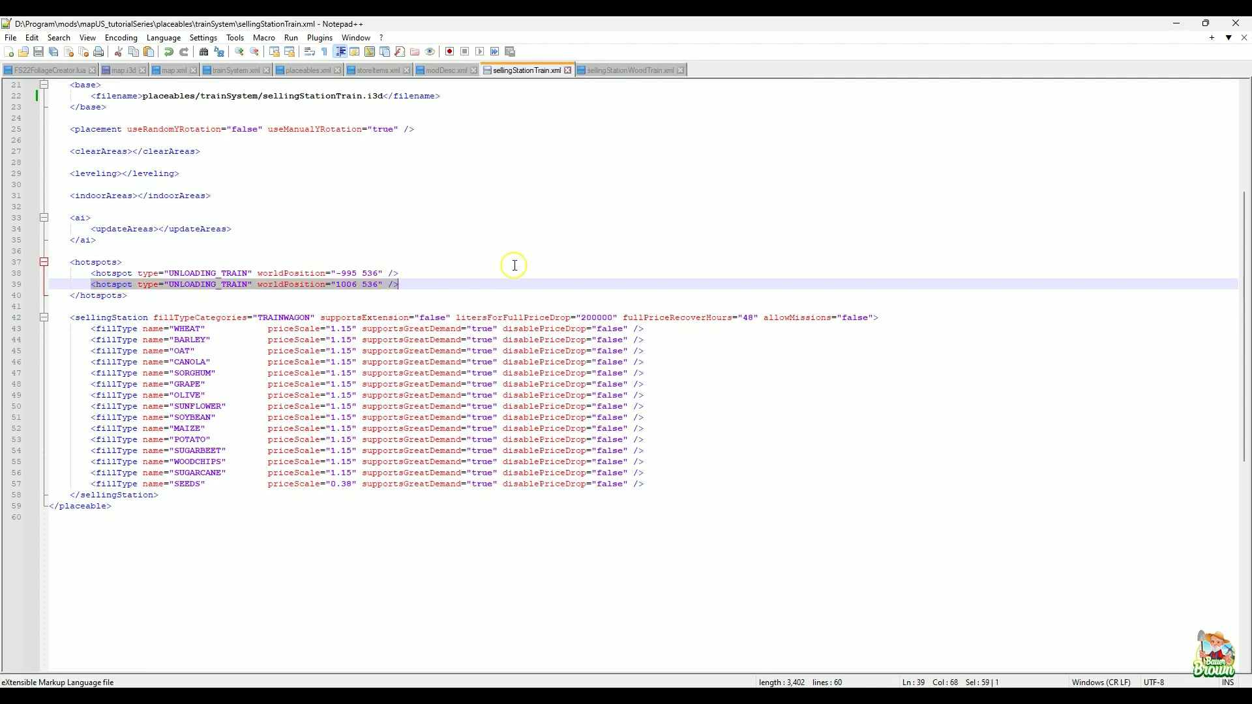
pyautogui.press('Delete')
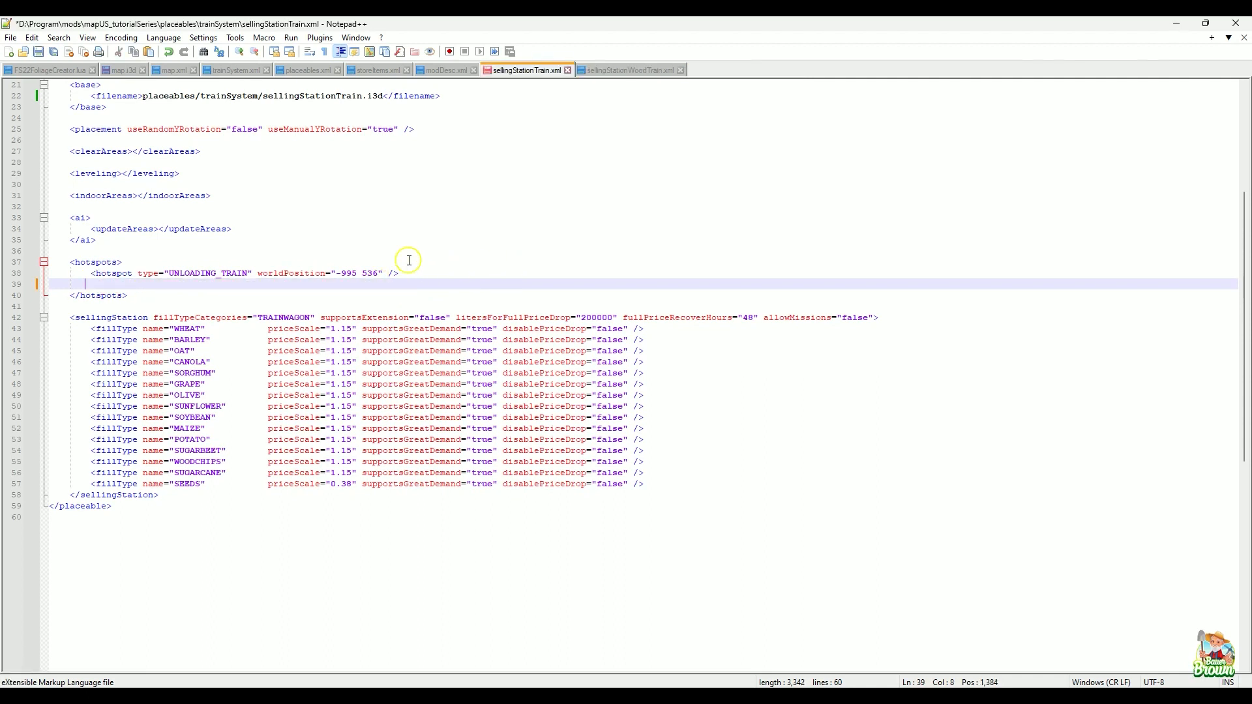
pyautogui.press('BackSpace')
pyautogui.press('BackSpace')
pyautogui.press('BackSpace')
pyautogui.press('BackSpace')
pyautogui.press('BackSpace')
pyautogui.press('BackSpace')
pyautogui.hotkey('ctrl', 's')
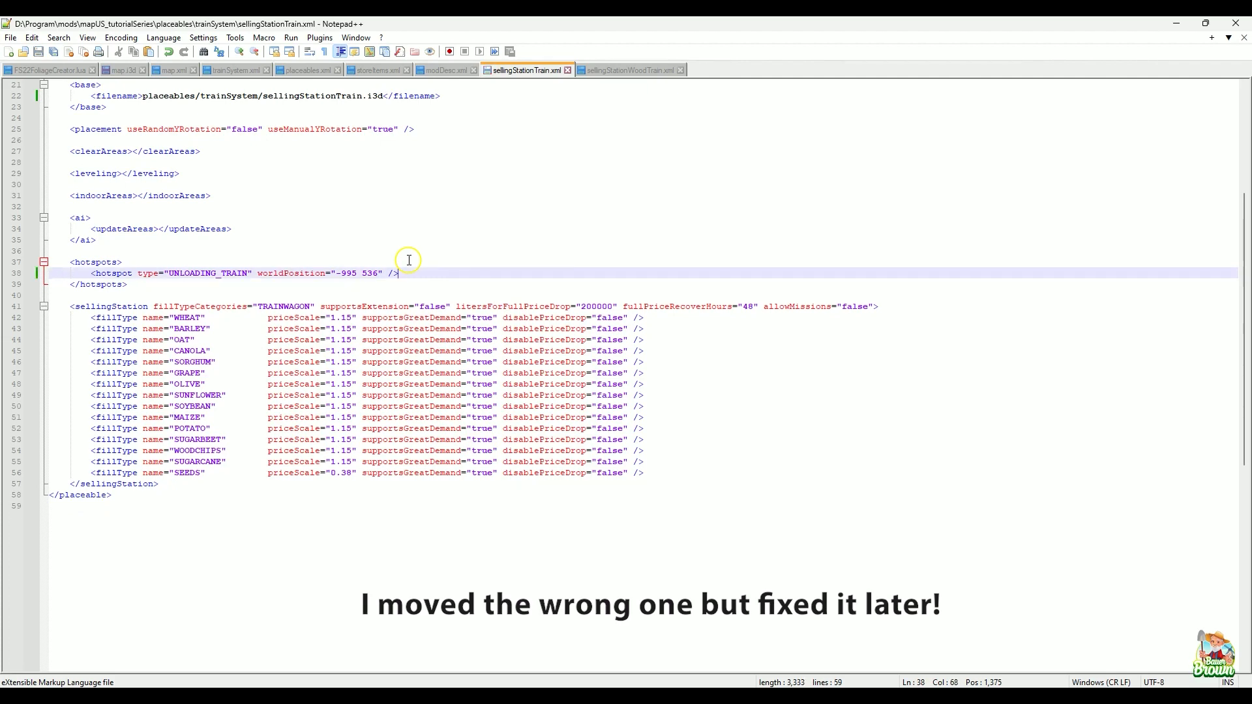
# - Paste the hotspot below the SHOP entry in the base game's map.xml, add the attribute text="Ravenport", and save
pyautogui.click(171, 71)
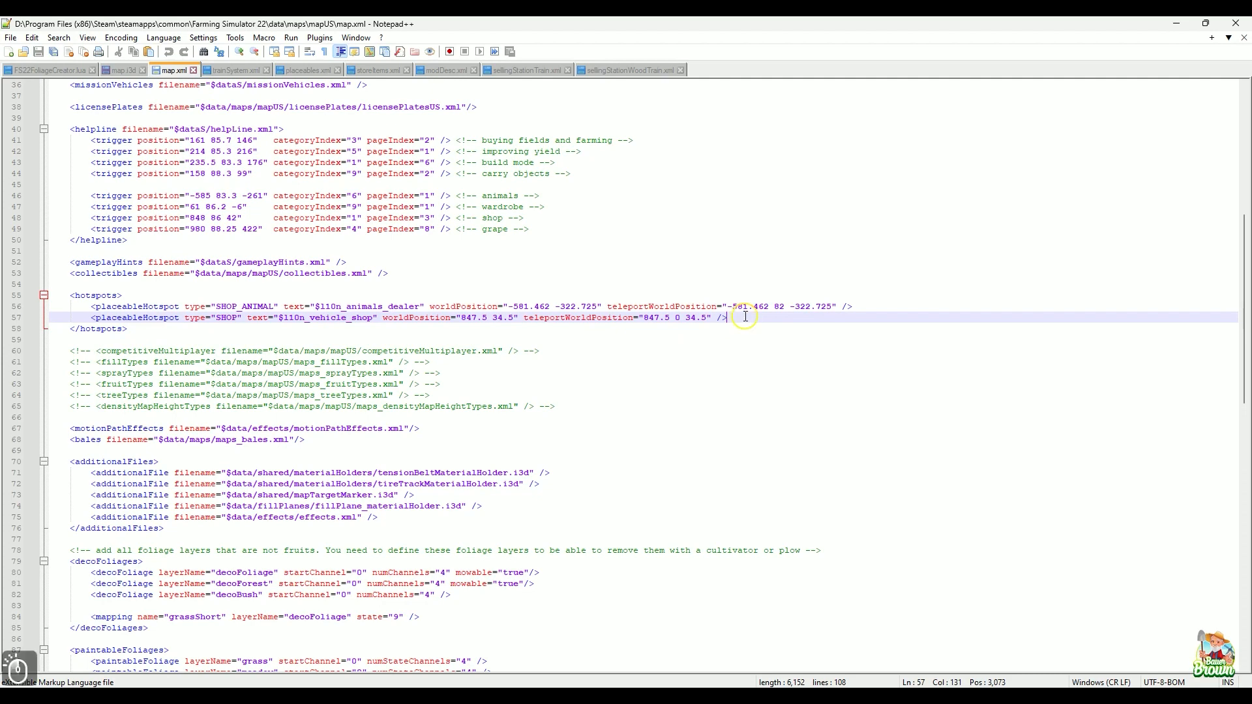
pyautogui.press('Return')
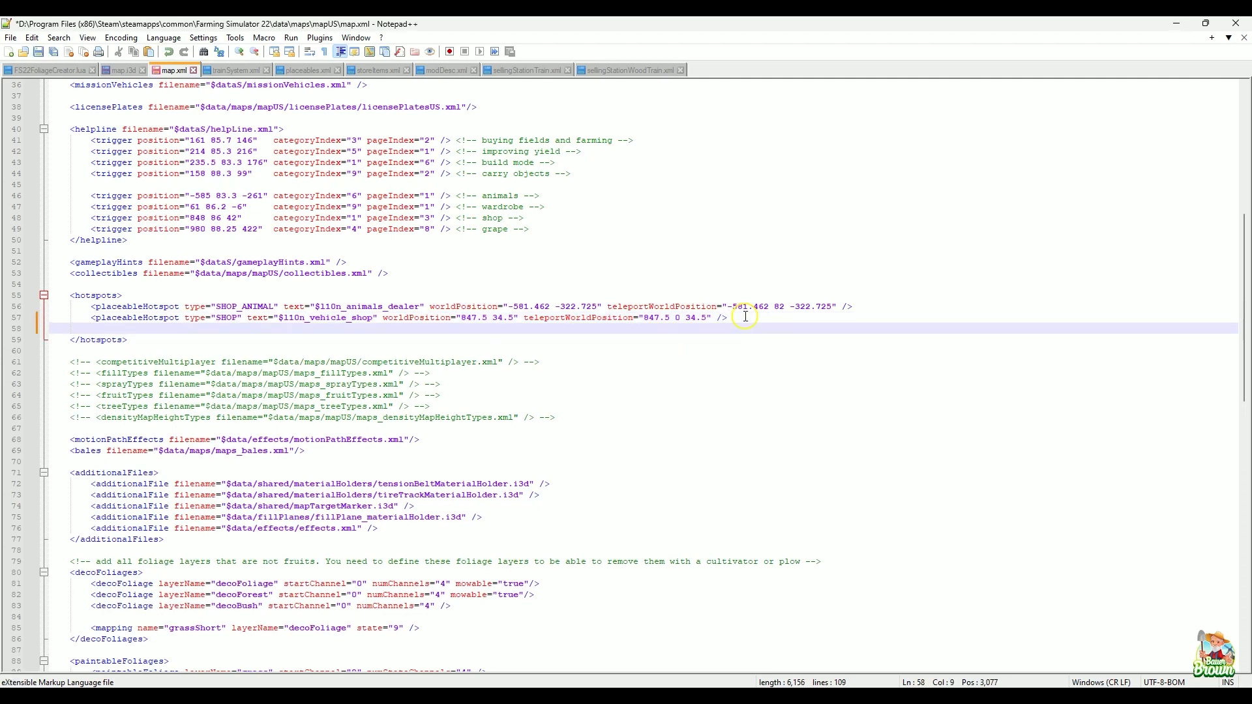
pyautogui.hotkey('ctrl', 'v')
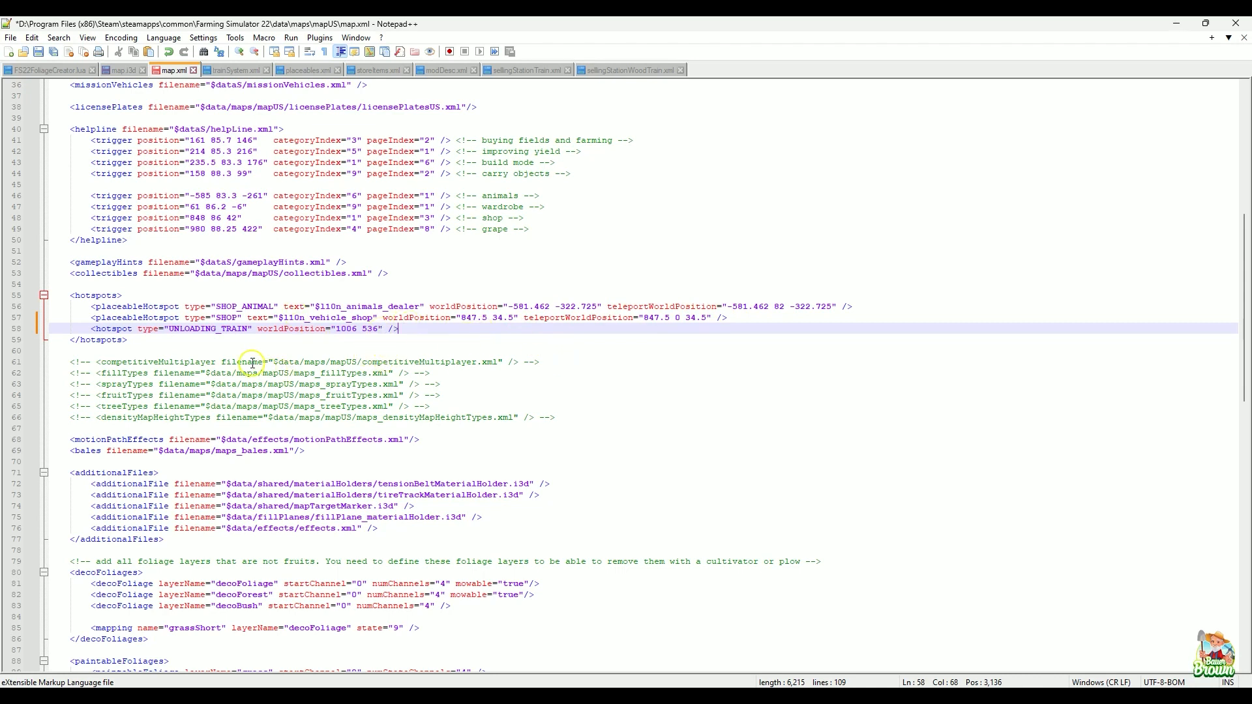
pyautogui.click(256, 330)
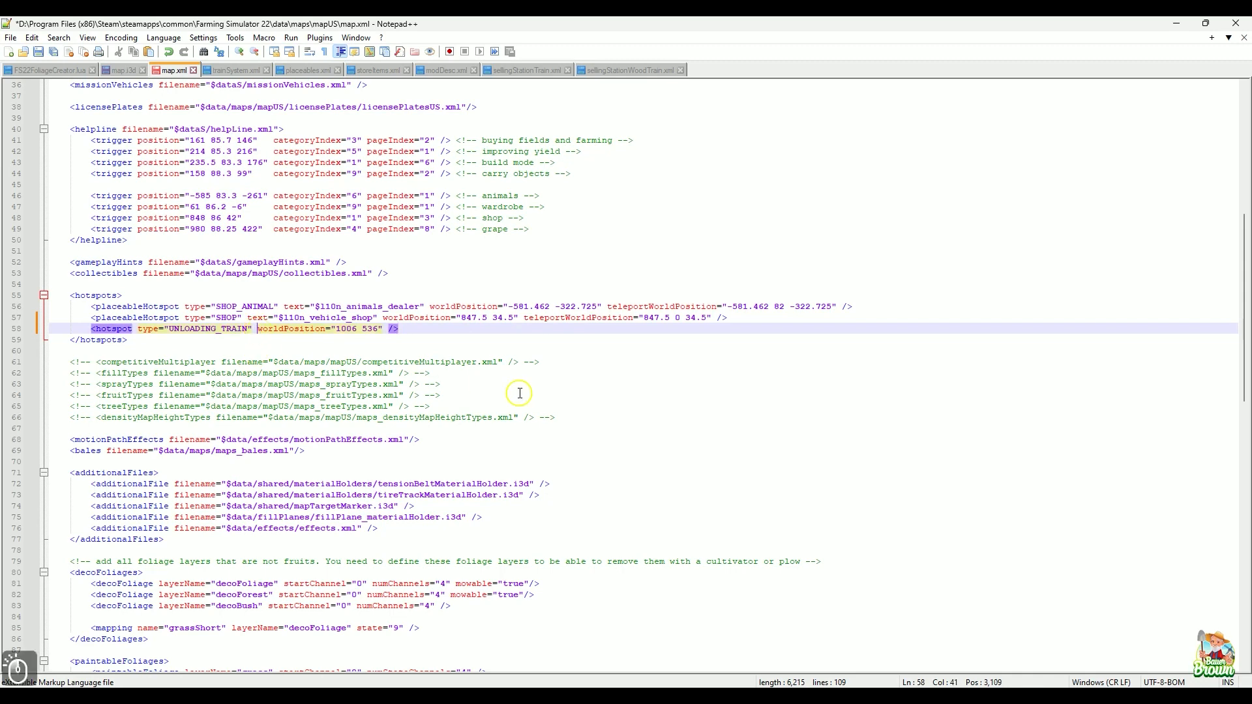
pyautogui.write('text')
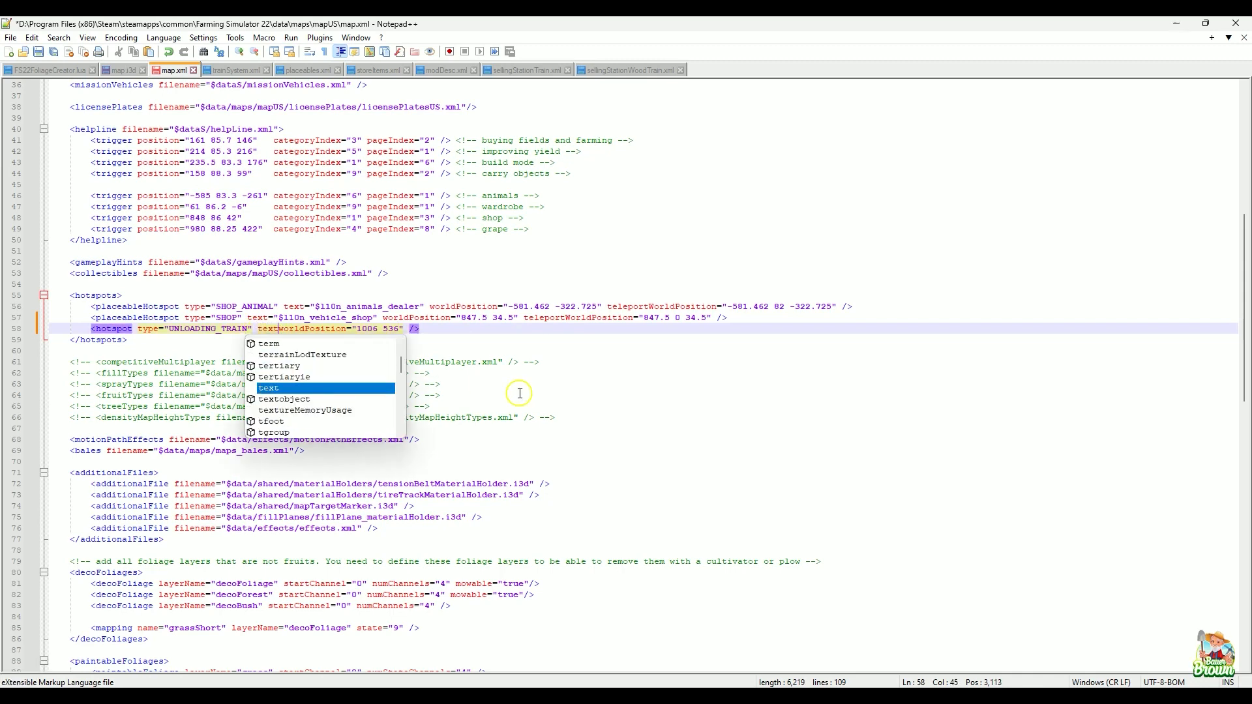
pyautogui.write('=')
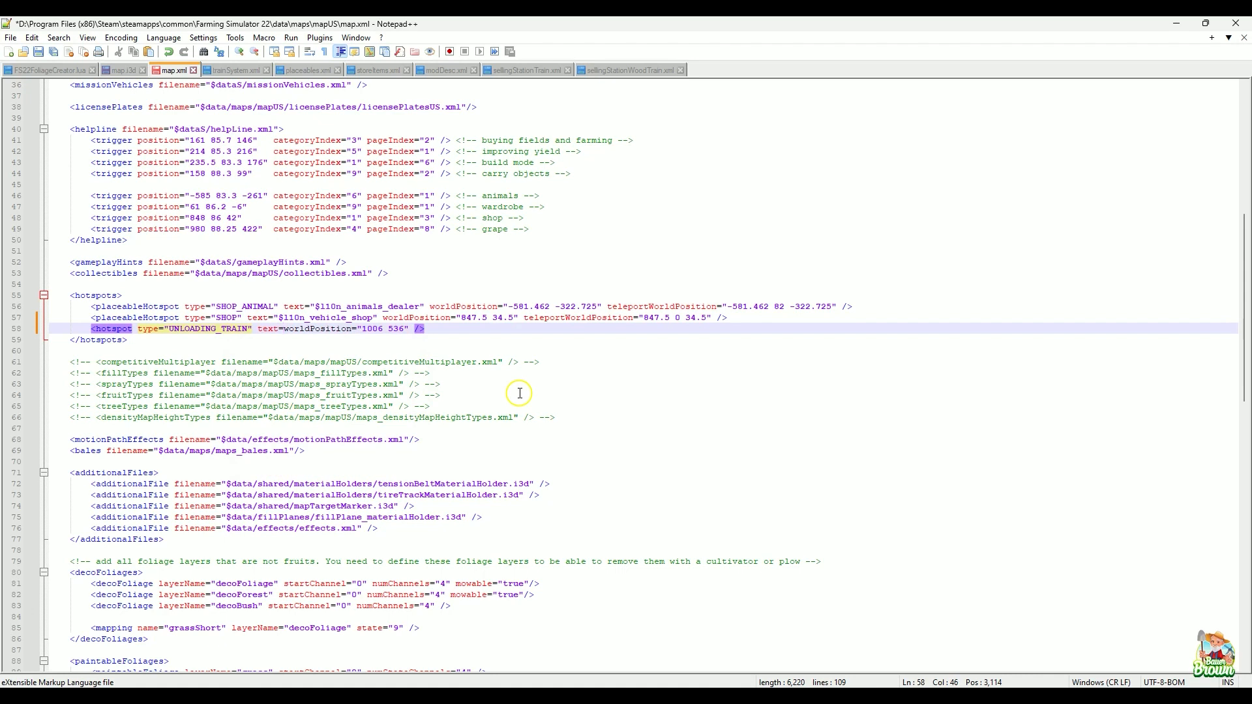
pyautogui.write('""')
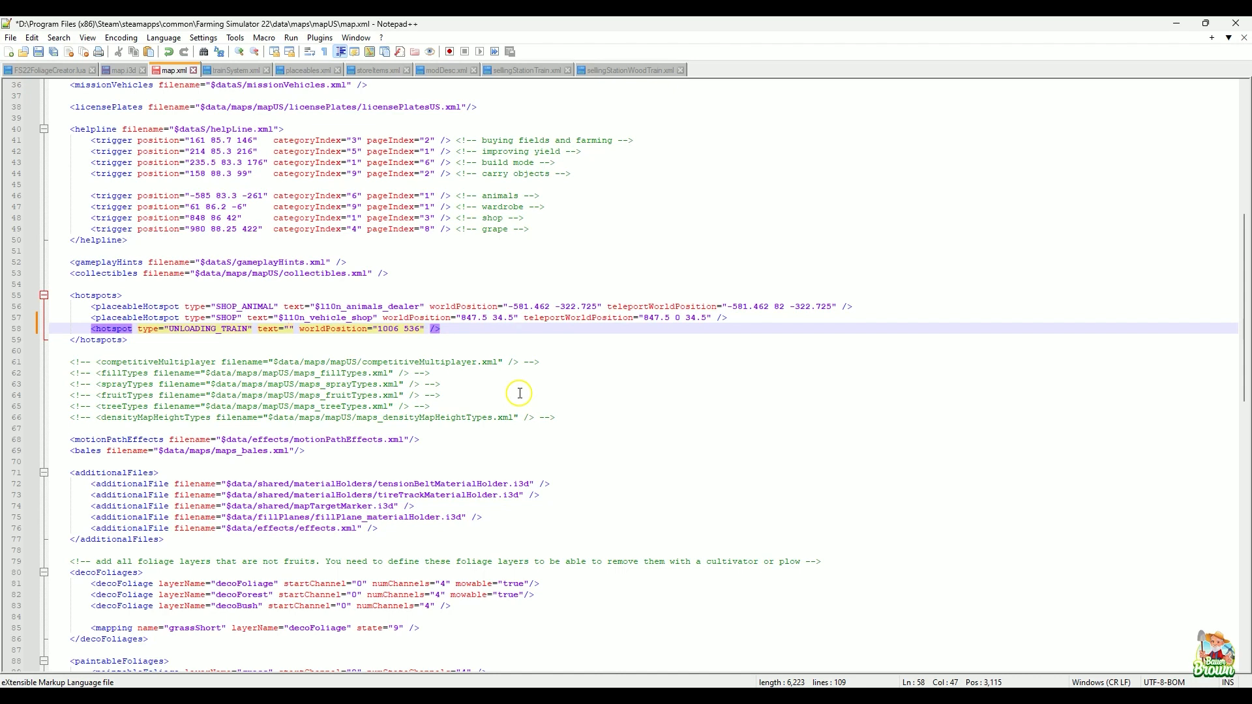
pyautogui.write('Ravenport')
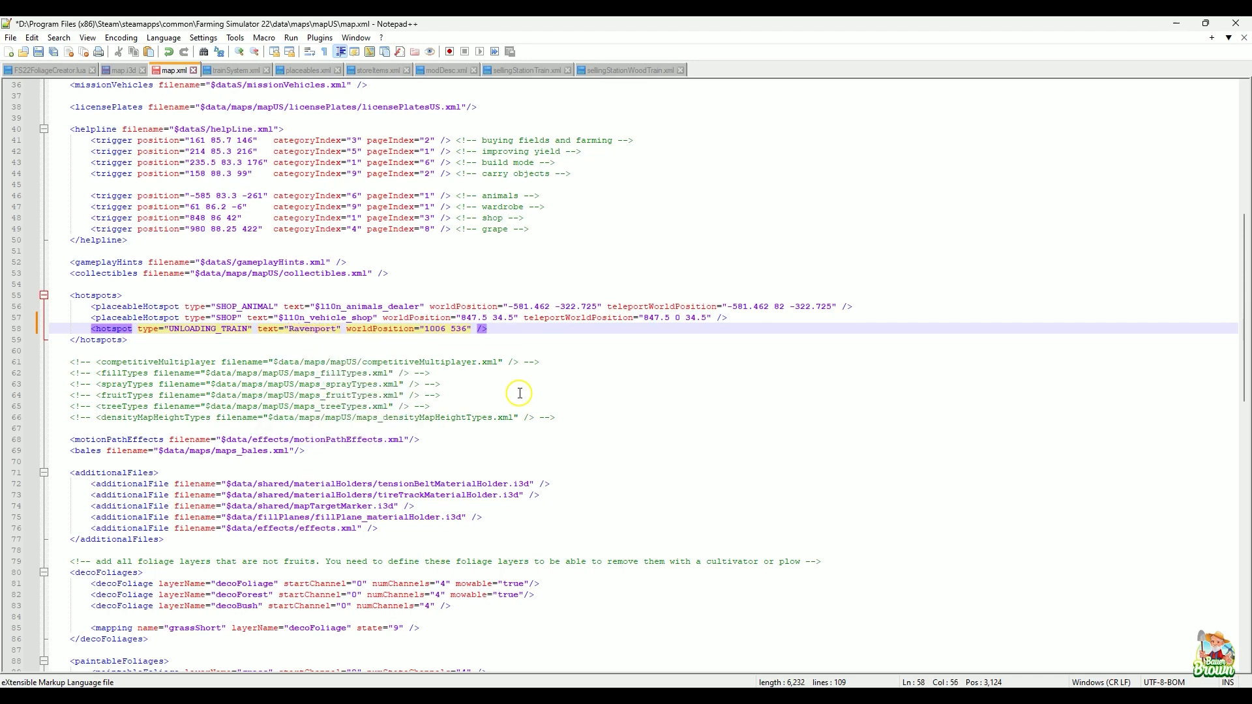
pyautogui.hotkey('ctrl', 's')
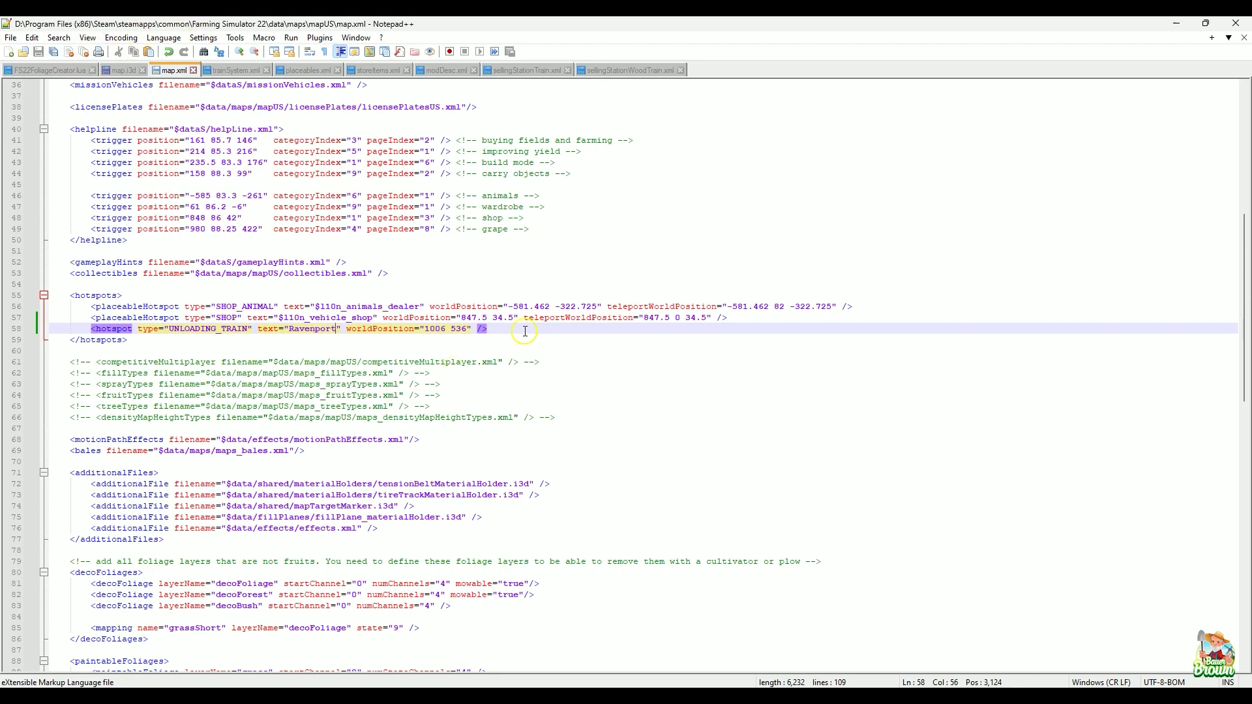
# - Cut the Ravenport hotspot line back out of the base game's map.xml, then save and close that file
pyautogui.moveTo(498, 331); pyautogui.dragTo(88, 329)
pyautogui.hotkey('ctrl', 'c')
pyautogui.press('Delete')
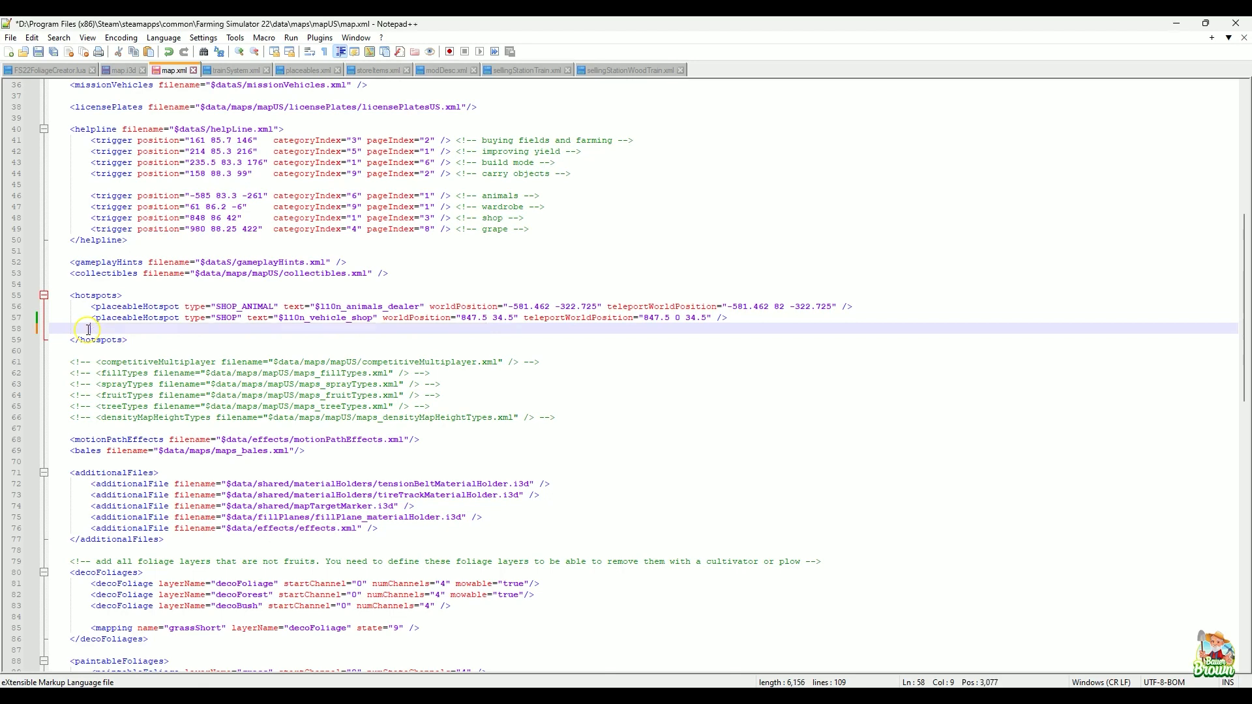
pyautogui.press('BackSpace')
pyautogui.press('BackSpace')
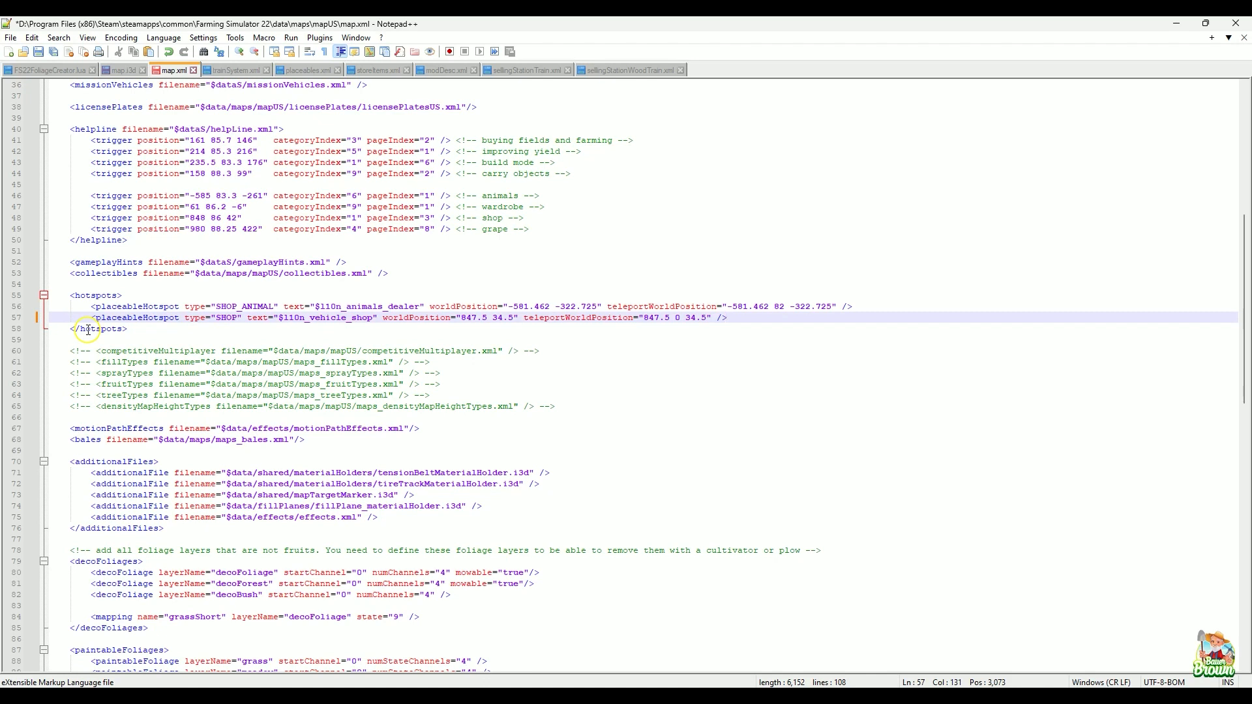
pyautogui.hotkey('ctrl', 's')
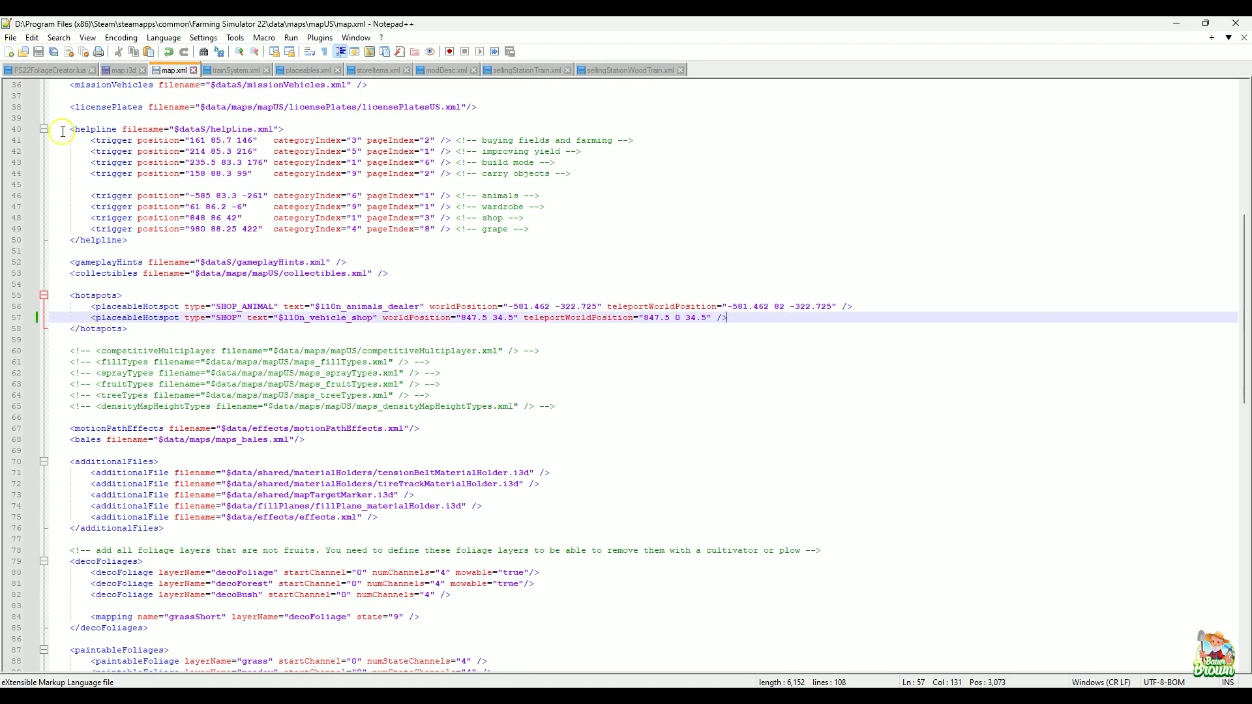
pyautogui.click(194, 72)
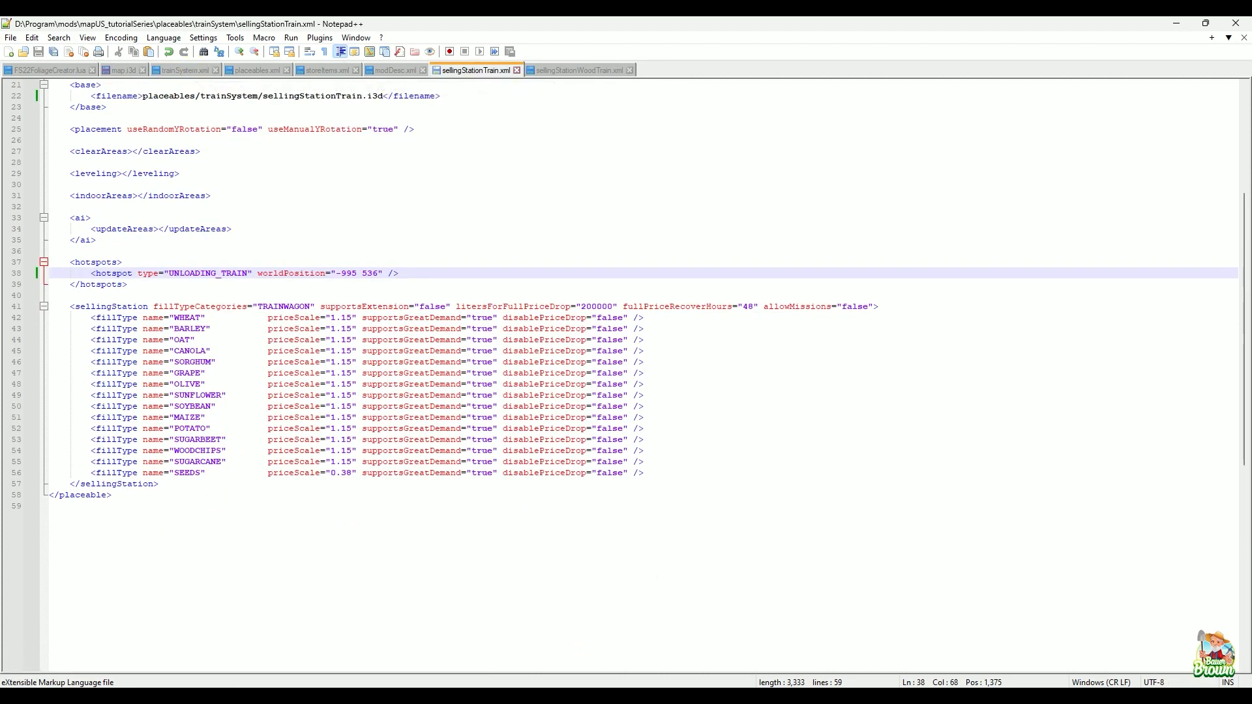
# - Switch to File Explorer and open map.xml from the mapUS_tutorialSeries map folder in Notepad++
pyautogui.click(436, 607)
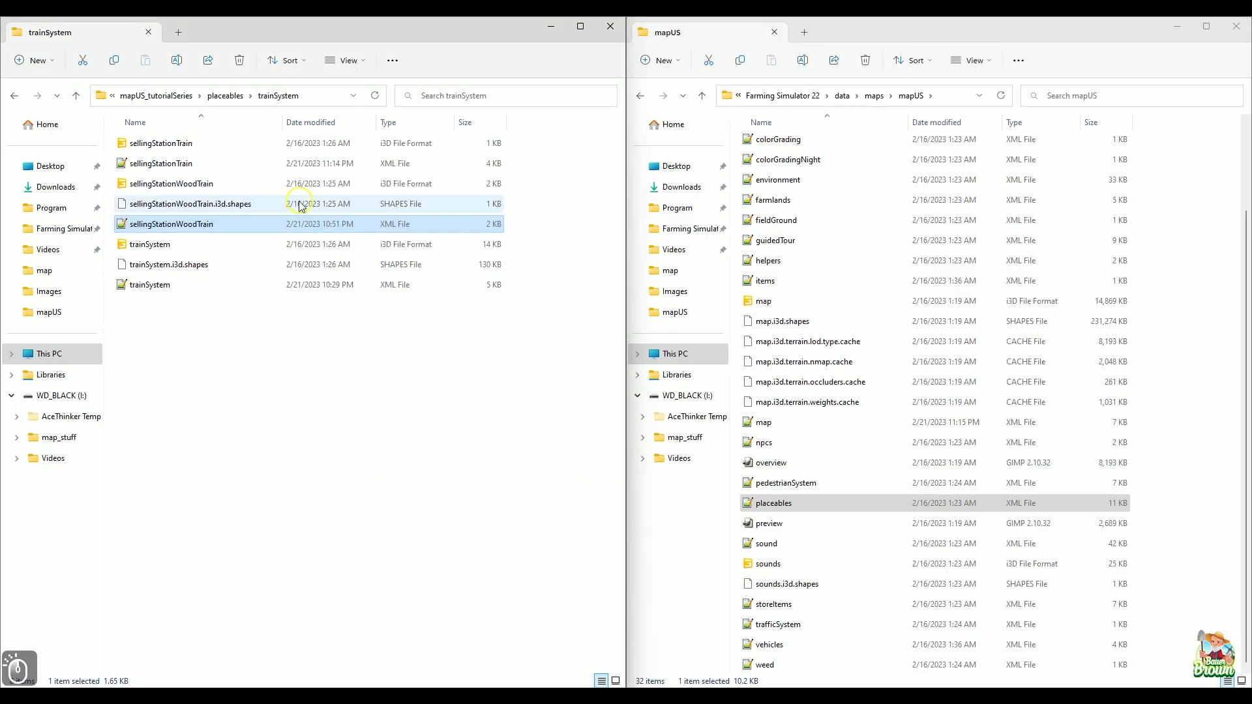
pyautogui.click(162, 97)
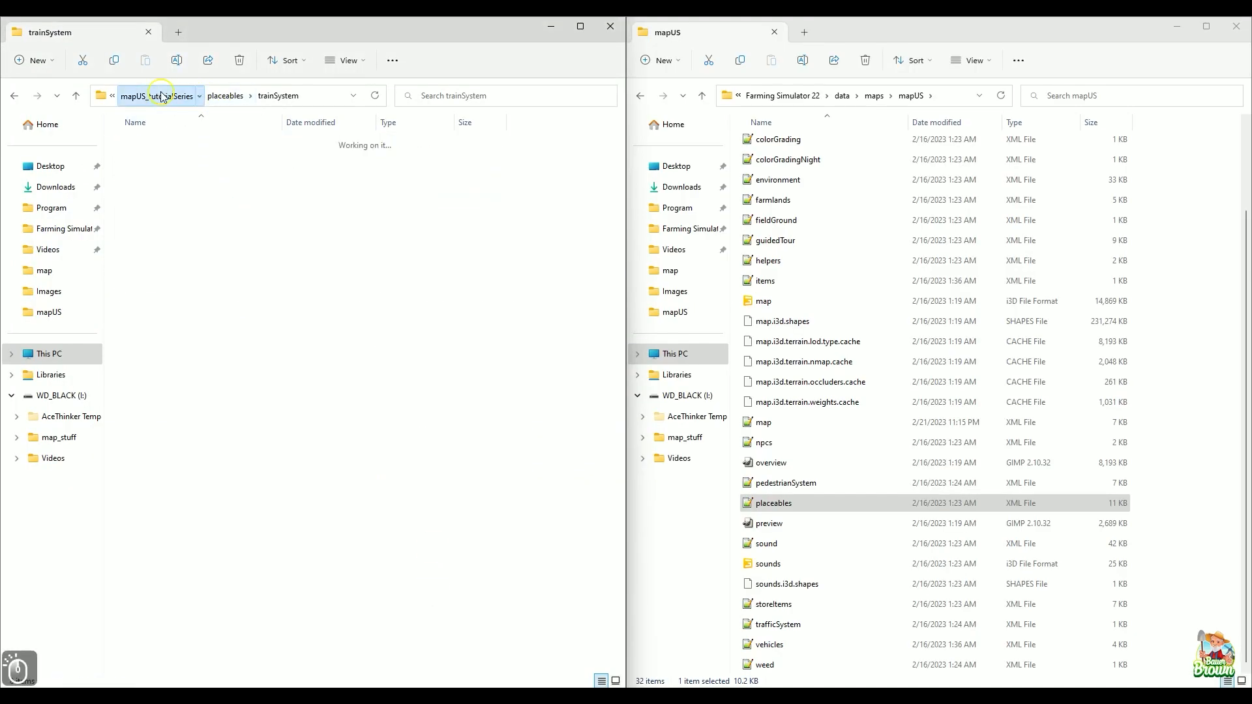
pyautogui.doubleClick(168, 143)
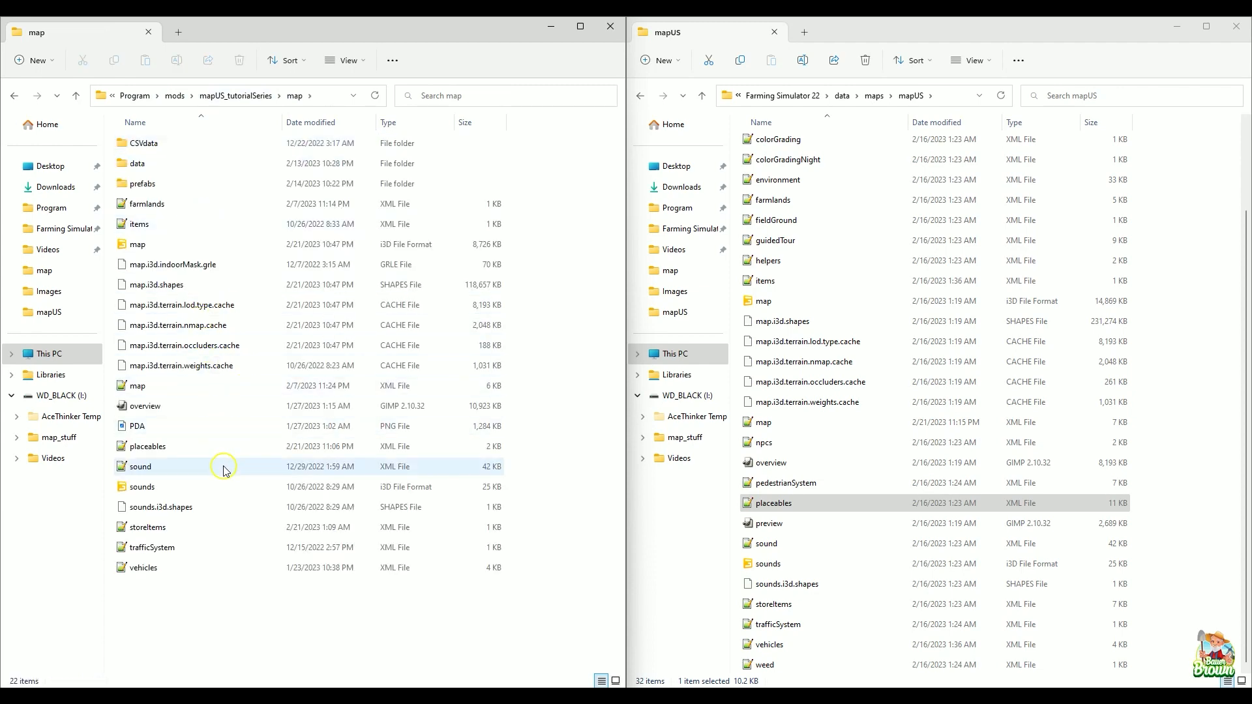
pyautogui.doubleClick(227, 389)
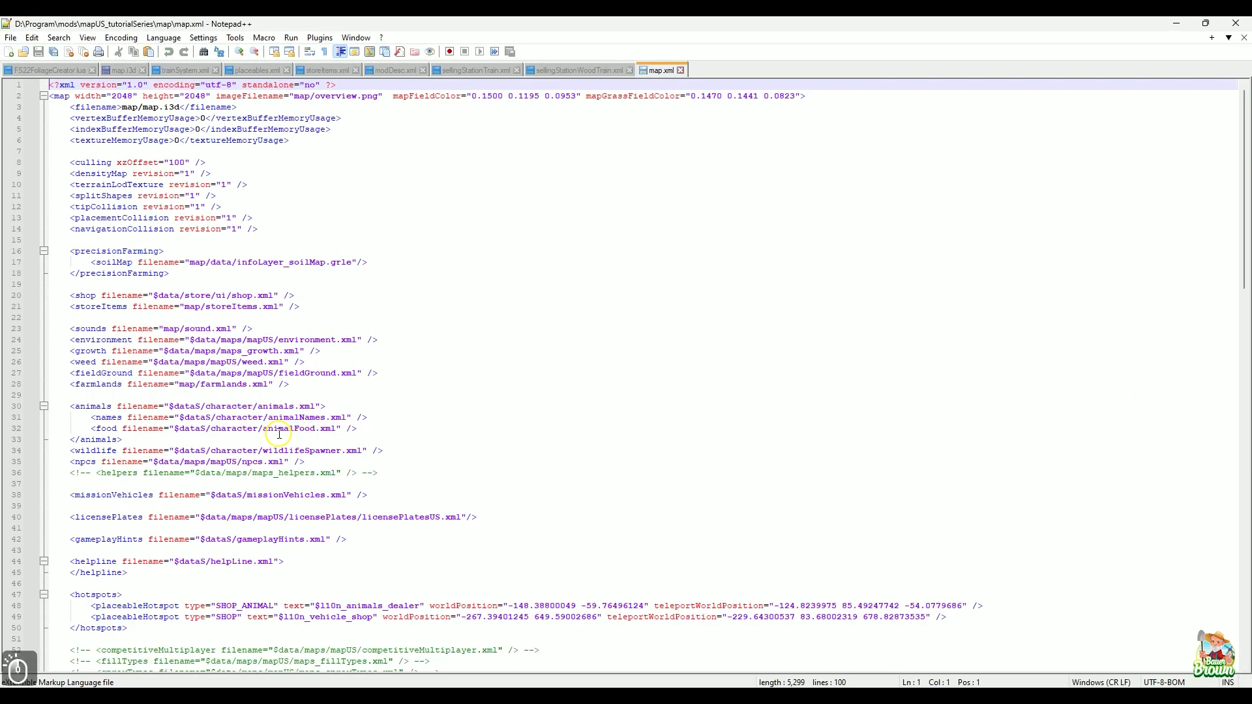
# - Paste the Ravenport UNLOADING_TRAIN hotspot below the SHOP entry in the mod's map.xml hotspots section, and save the file
pyautogui.scroll(-8, 564, 428)
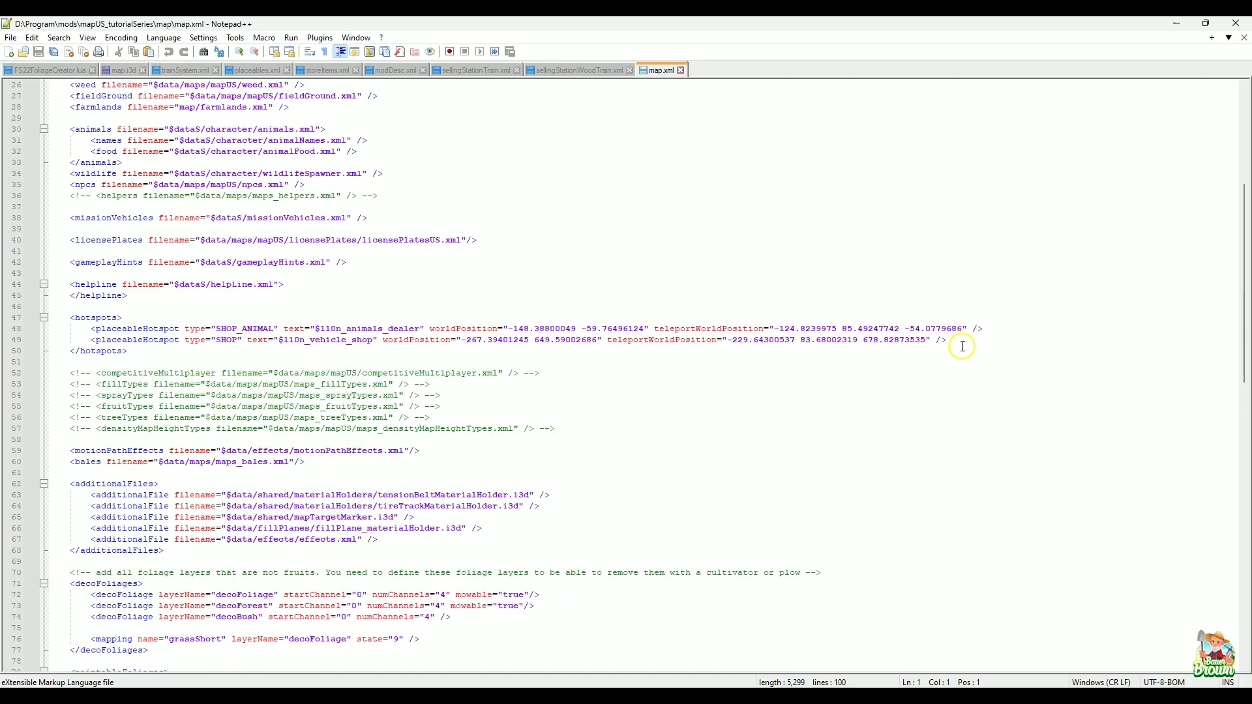
pyautogui.click(963, 342)
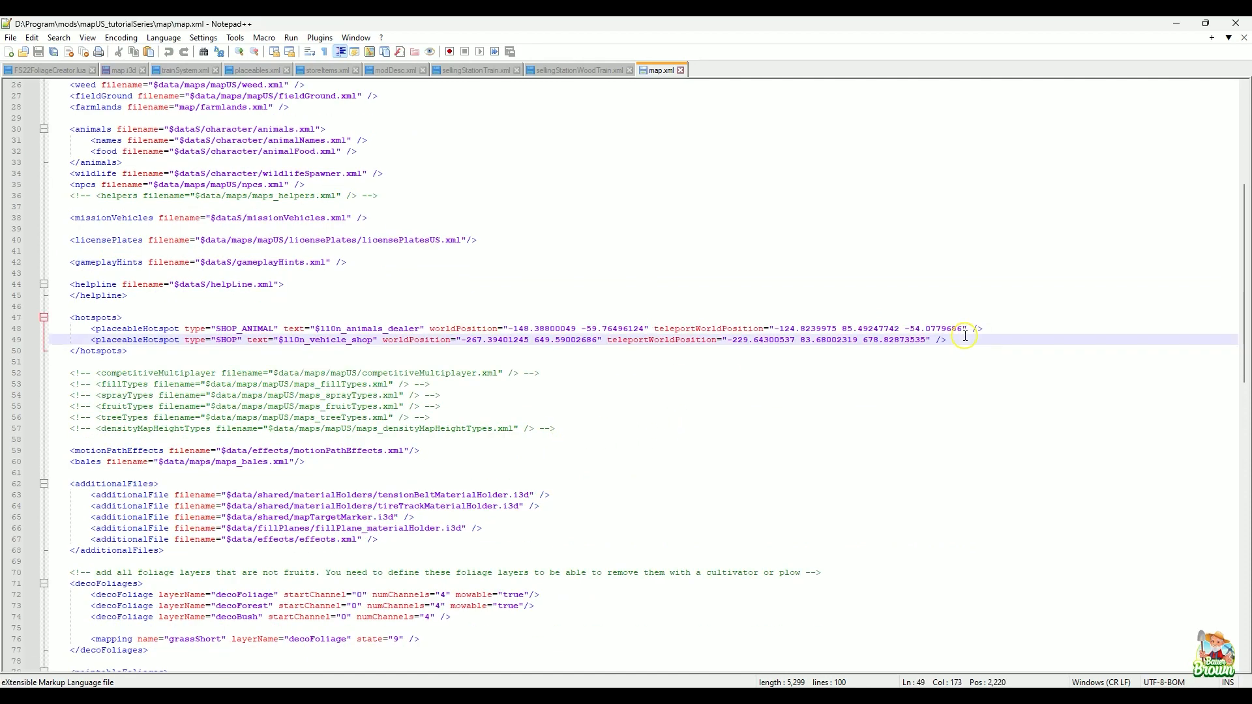
pyautogui.press('Return')
pyautogui.hotkey('ctrl', 'v')
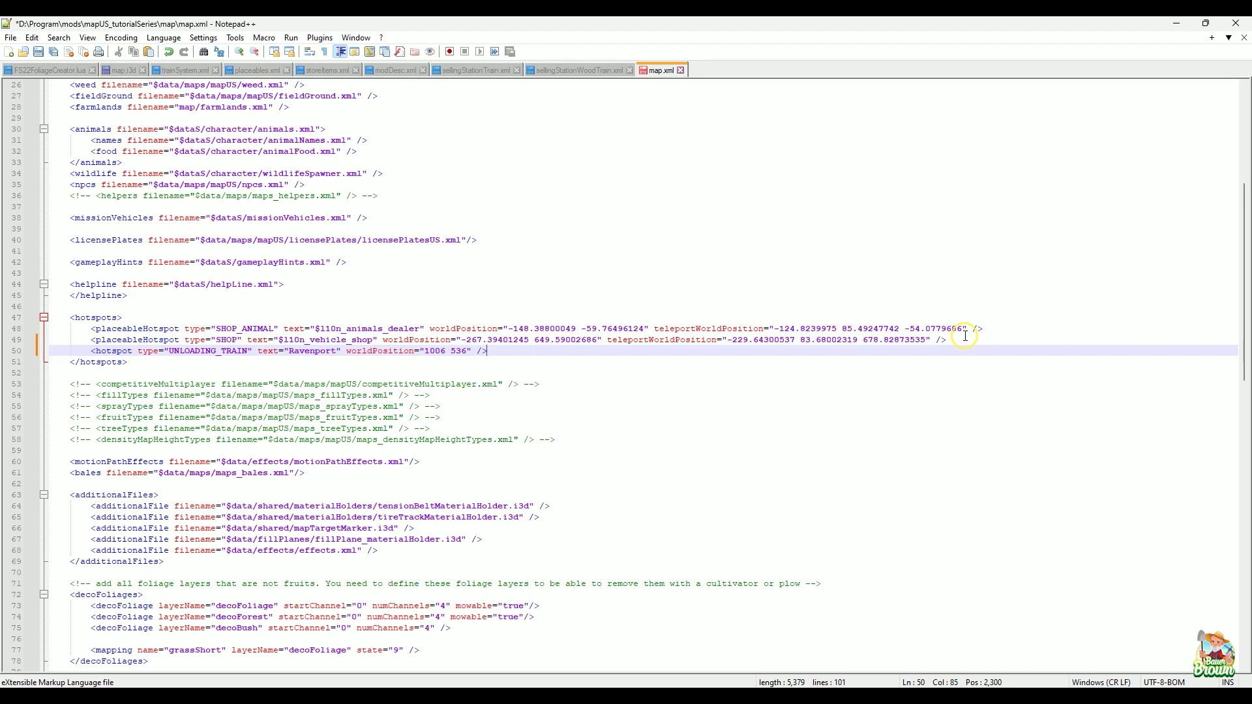
pyautogui.hotkey('ctrl', 's')
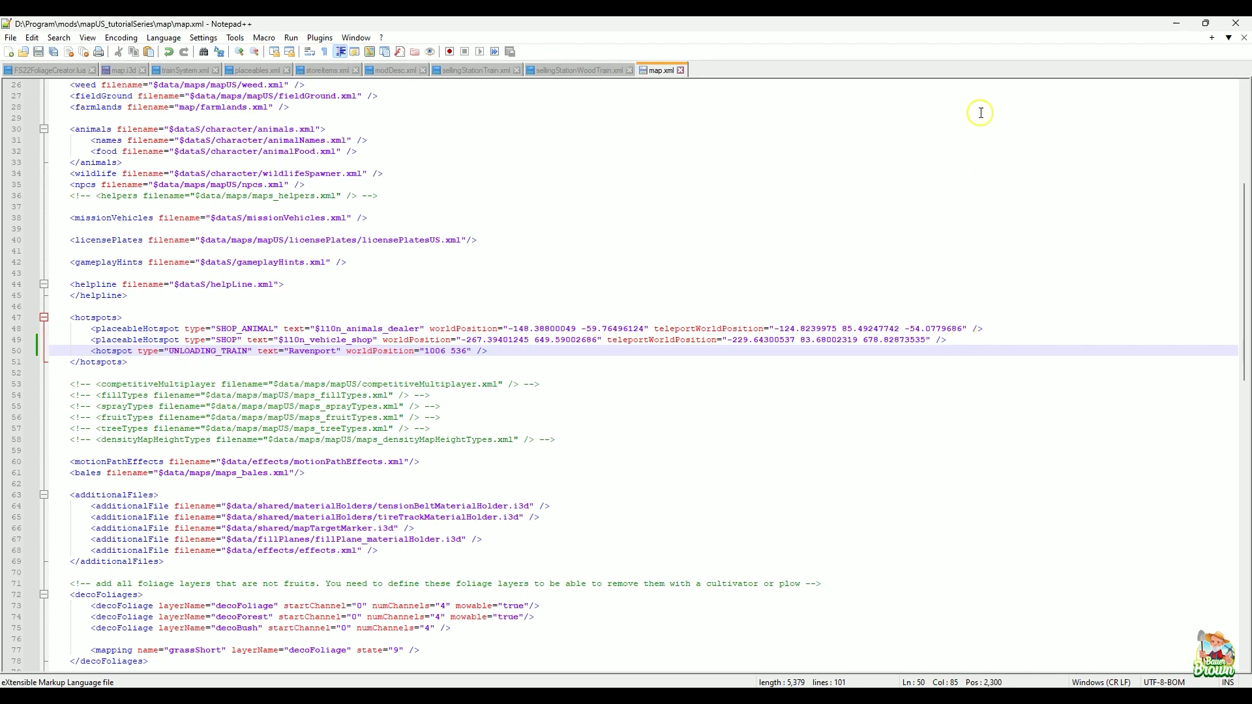
# - Review the open mod files, including both selling station XMLs, modDesc.xml, storeItems.xml, placeables.xml and trainSystem.xml
pyautogui.click(585, 72)
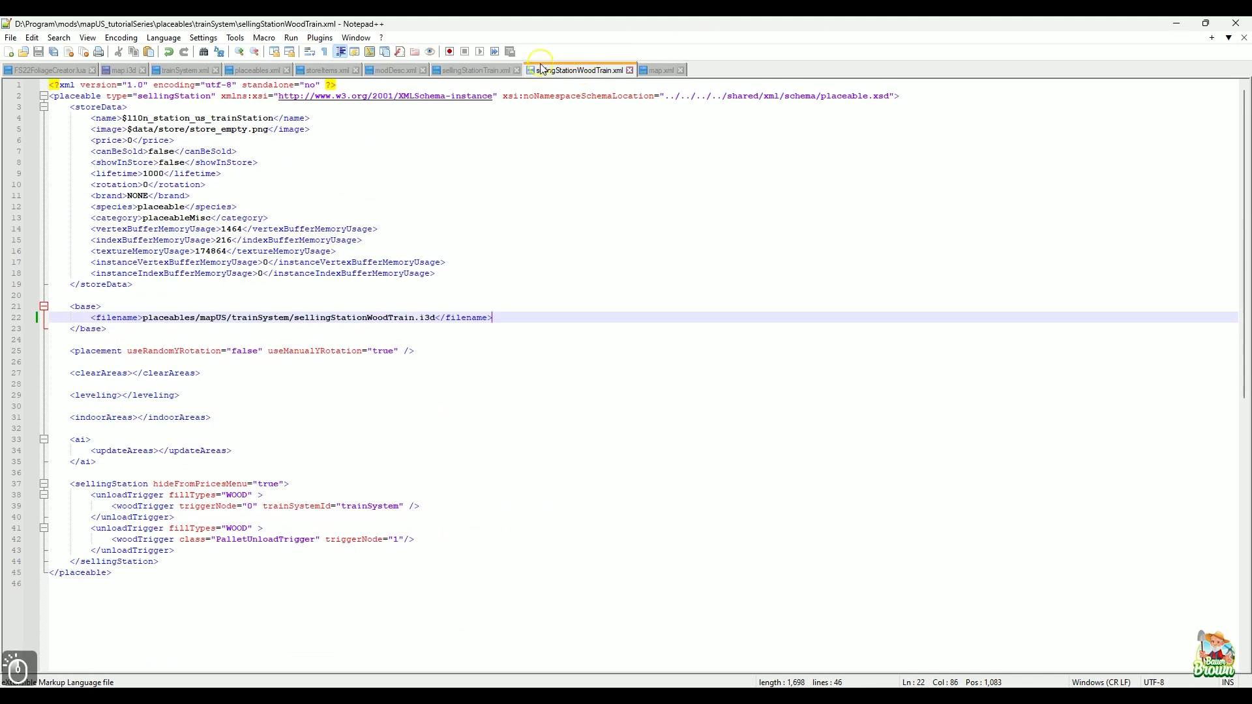
pyautogui.click(457, 71)
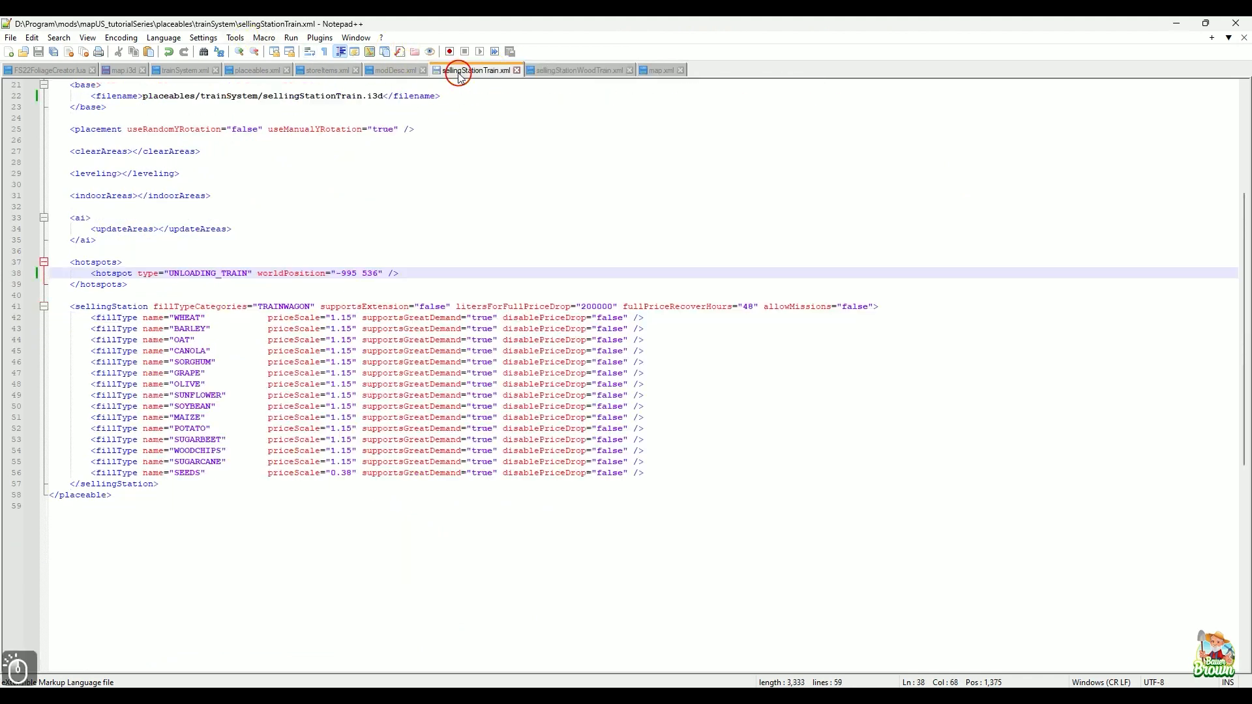
pyautogui.click(384, 76)
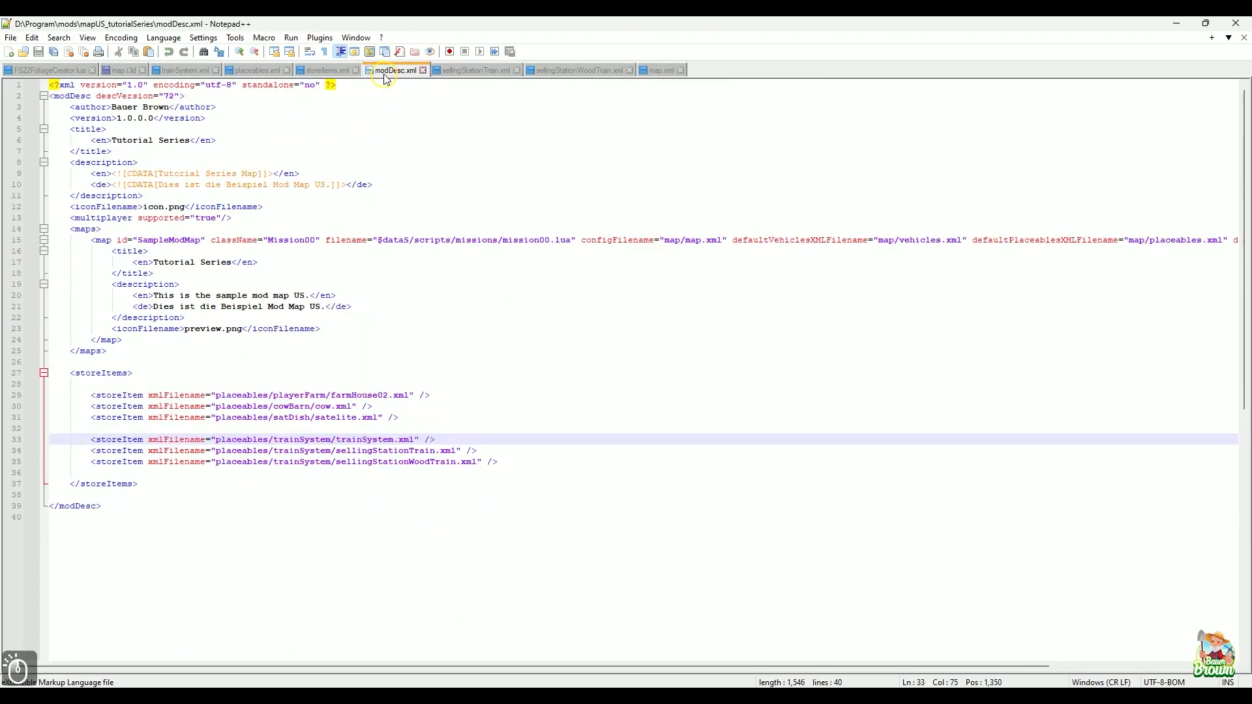
pyautogui.click(319, 75)
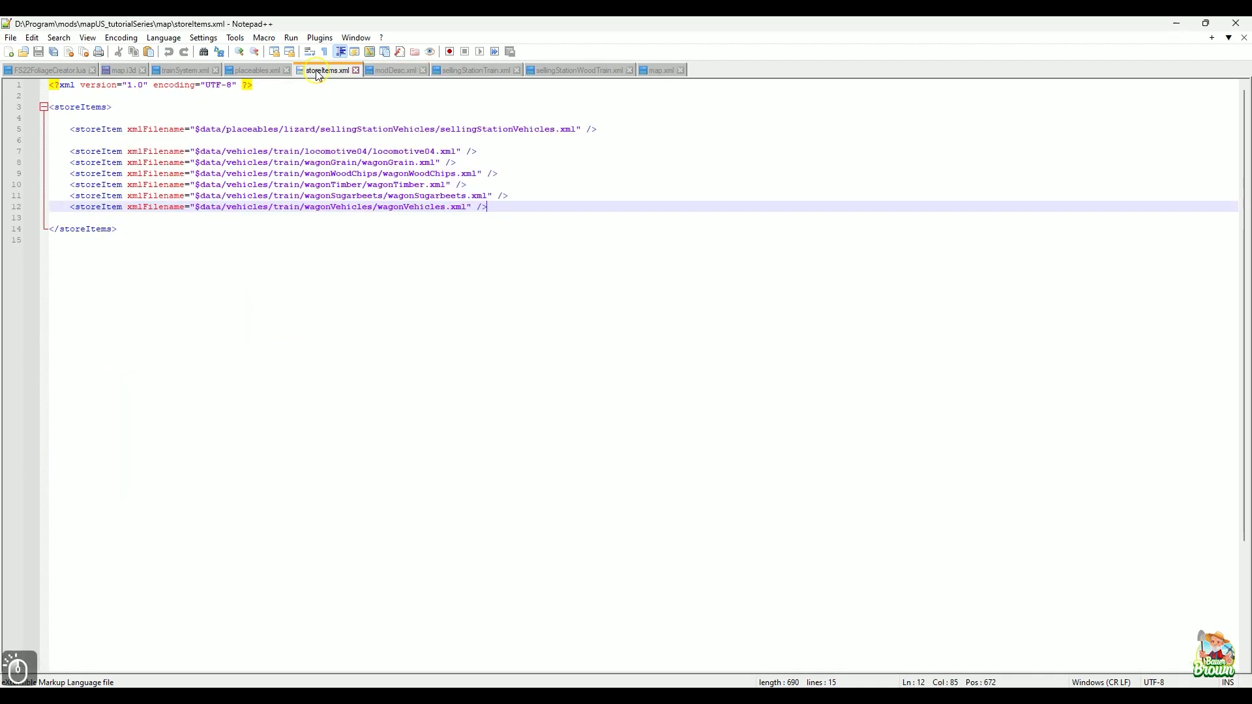
pyautogui.click(254, 72)
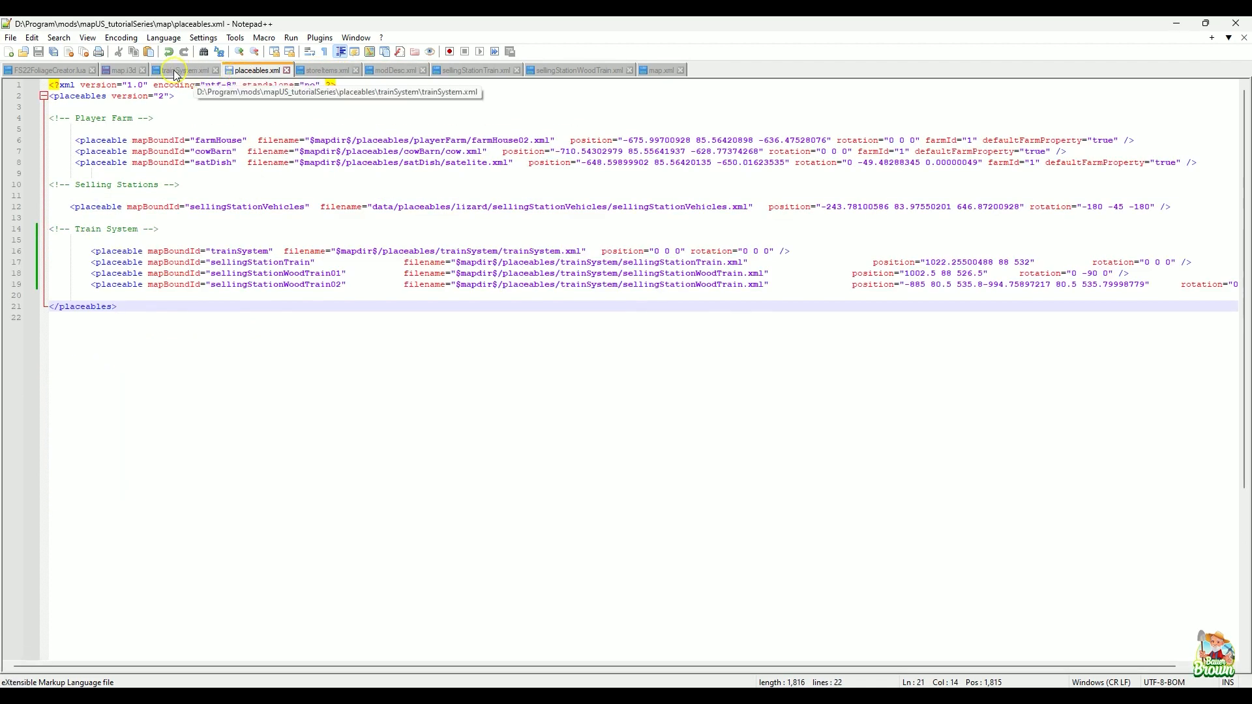
pyautogui.click(302, 73)
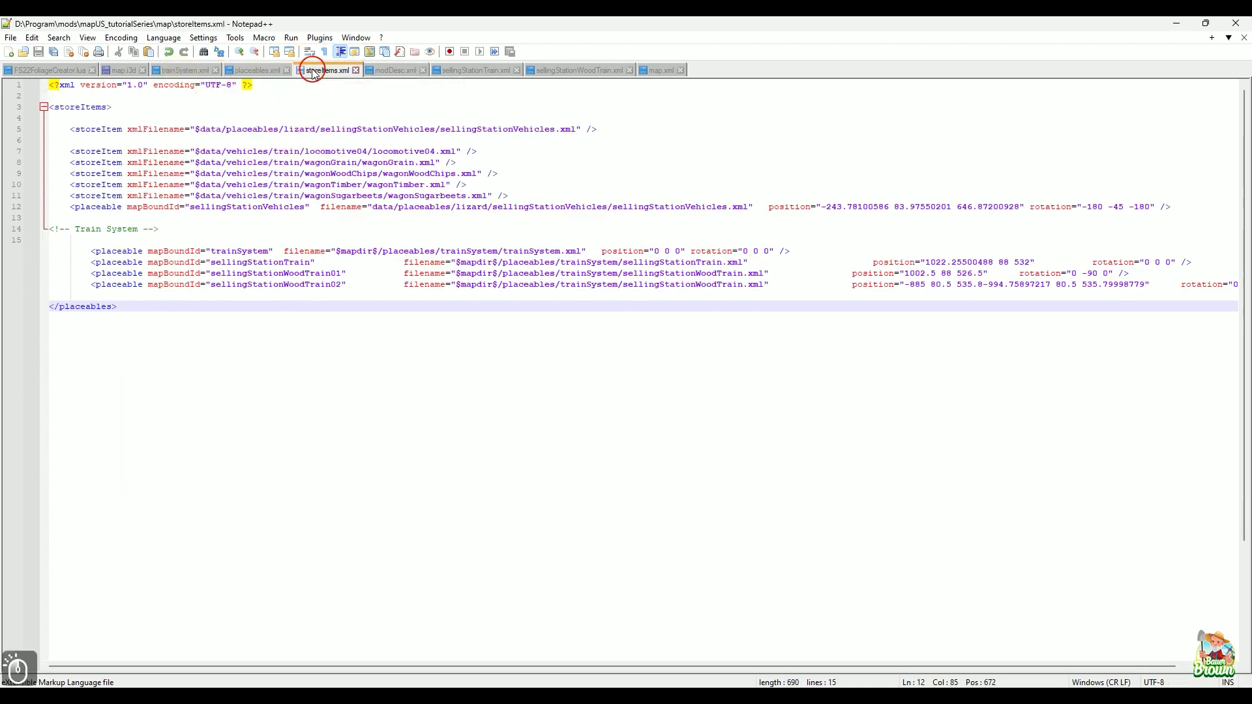
pyautogui.click(121, 72)
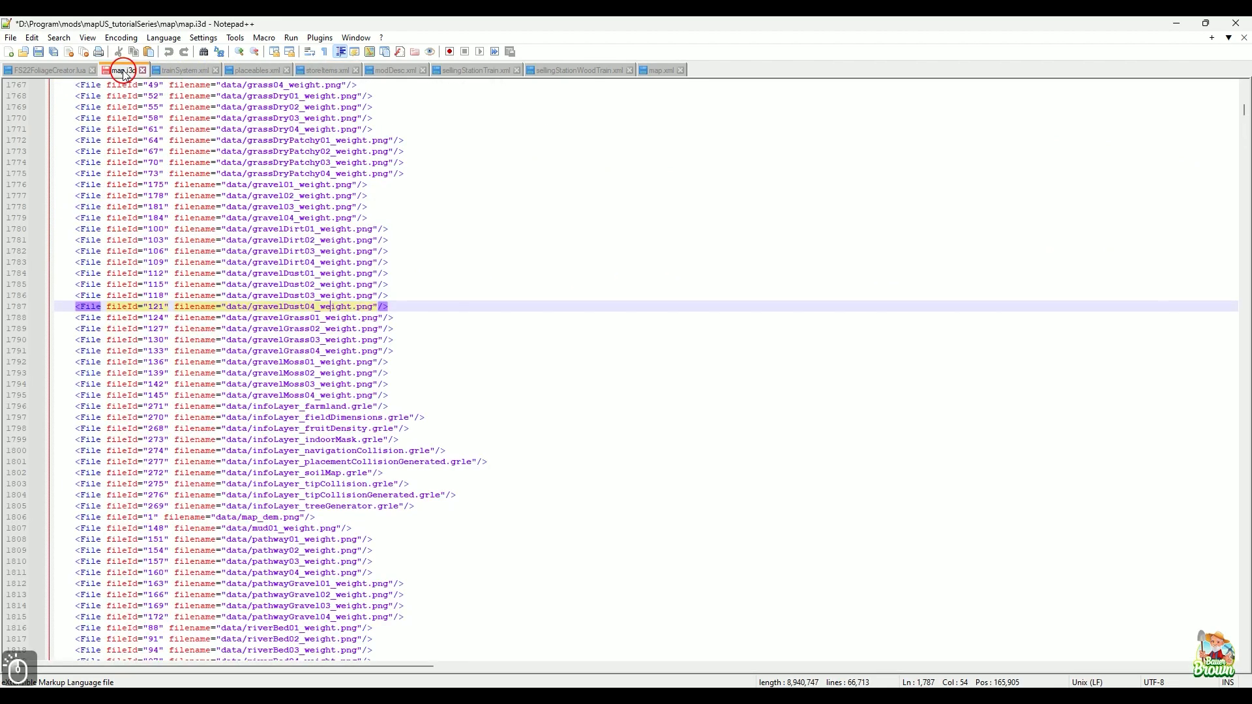
pyautogui.click(44, 70)
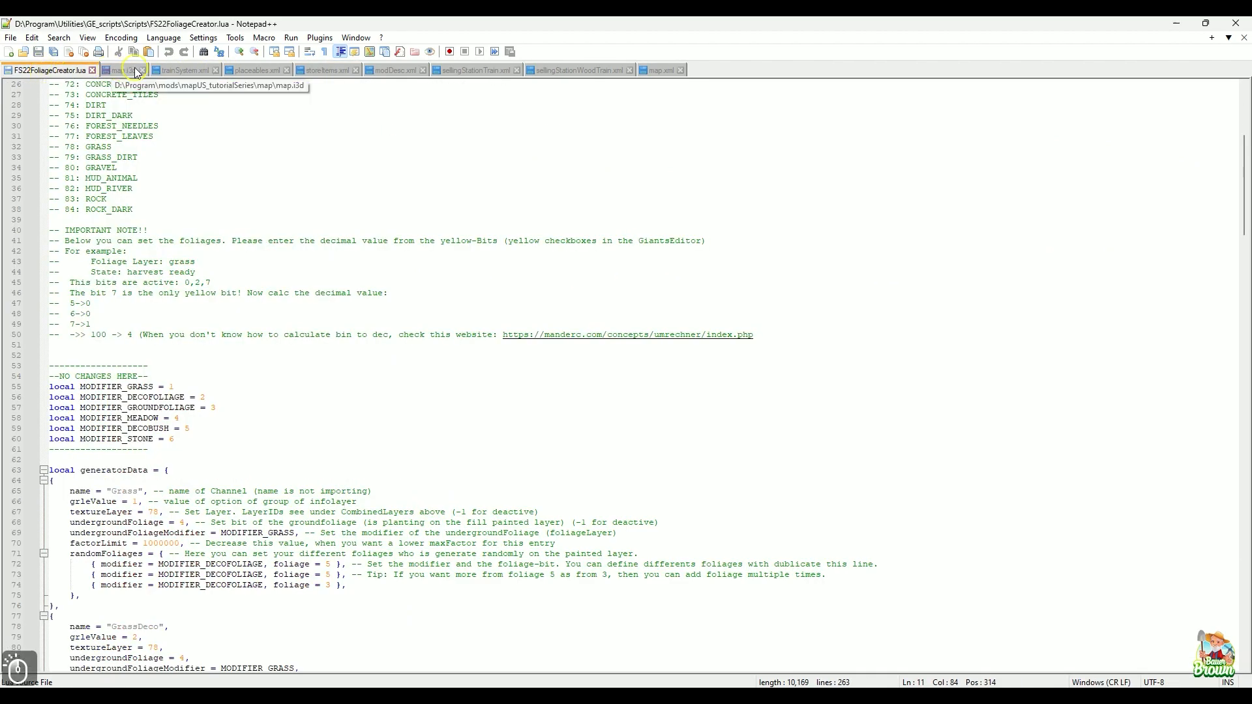
pyautogui.click(177, 70)
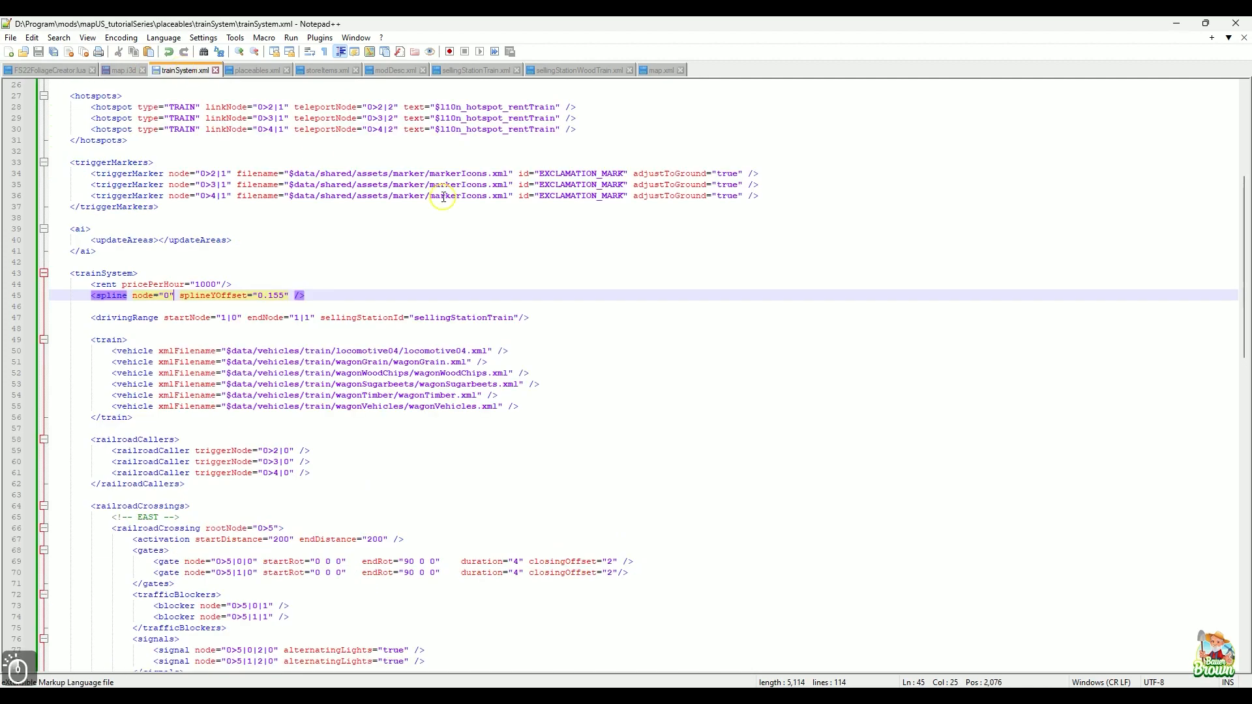
# - Review the store data, train unloading hotspot and fill type list in sellingStationTrain.xml
pyautogui.click(566, 286)
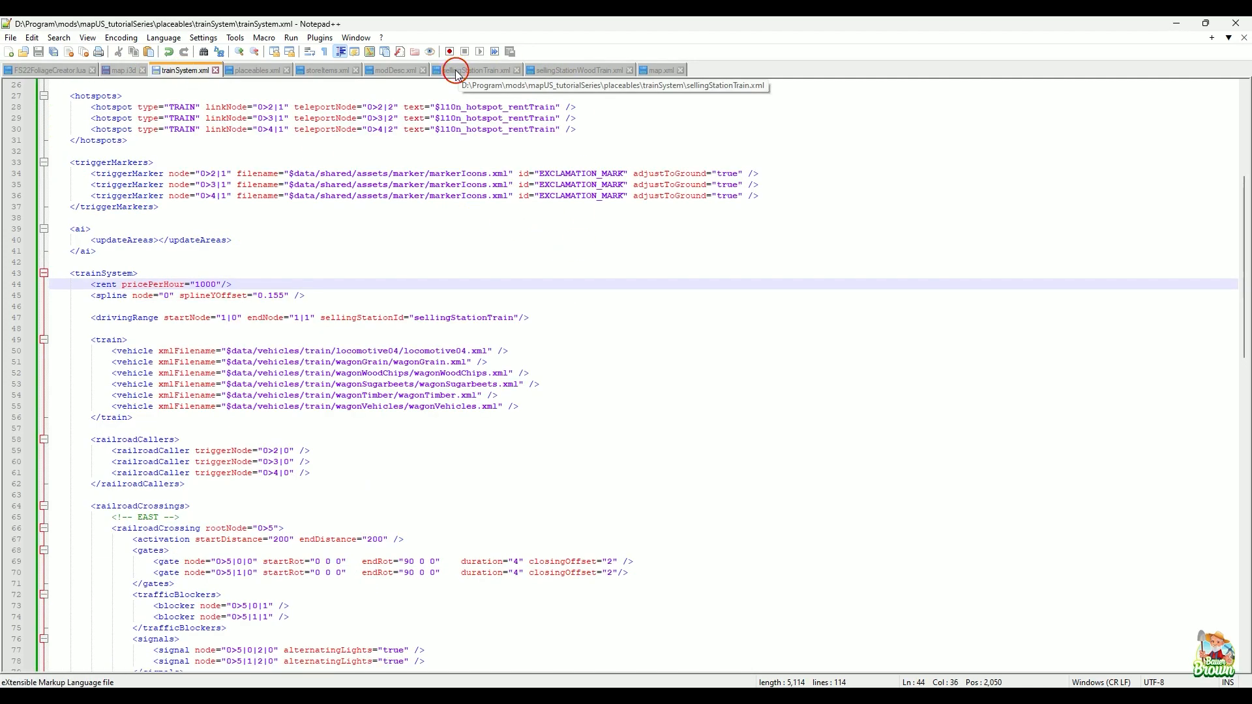
pyautogui.click(458, 72)
pyautogui.scroll(7, 737, 424)
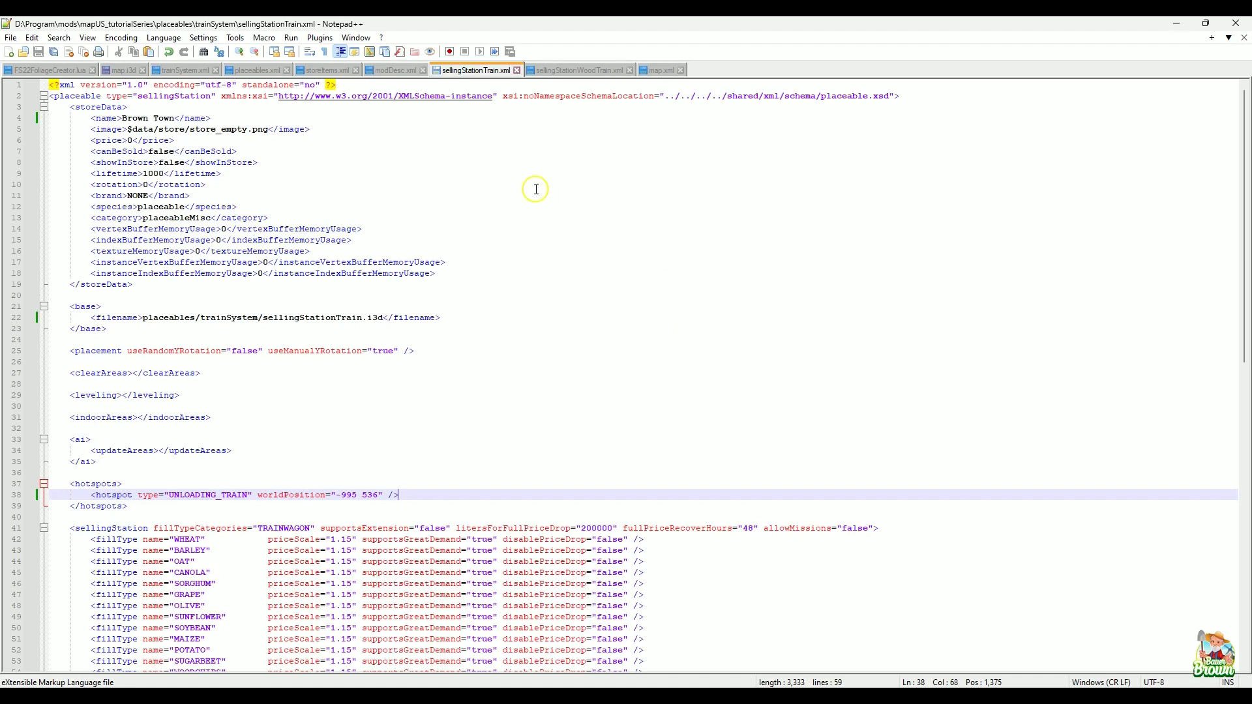
pyautogui.scroll(-3, 561, 398)
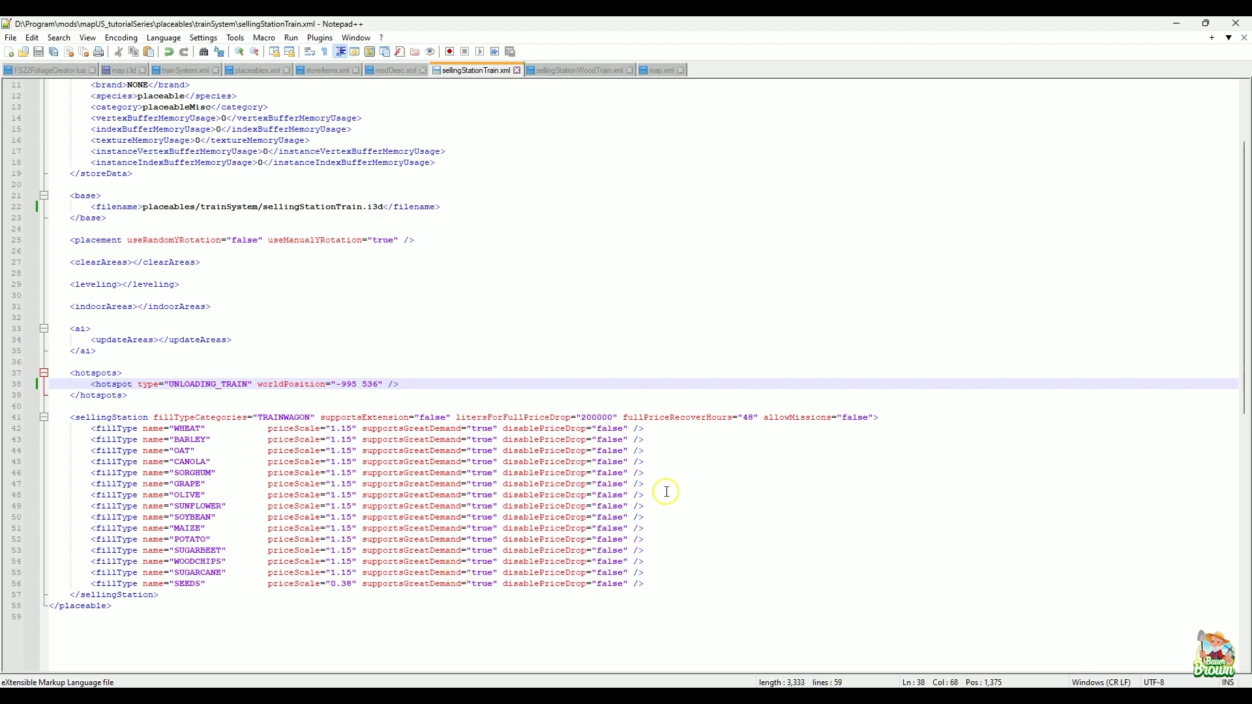
pyautogui.scroll(2, 628, 366)
pyautogui.scroll(-3, 610, 346)
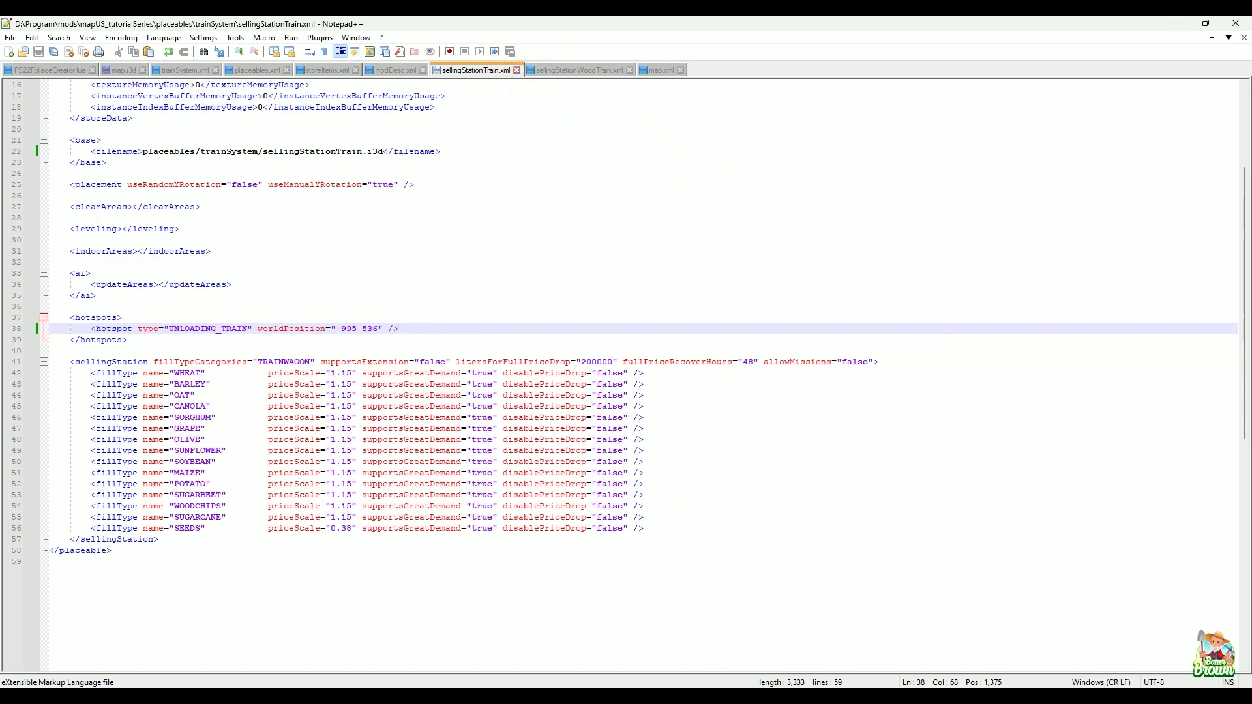
# - Switch to GIANTS Editor and inspect the map area around the sellingStationWood object
pyautogui.hotkey('alt', 'Tab')
pyautogui.keyDown('alt'); pyautogui.moveTo(727, 555); pyautogui.dragTo(421, 533); pyautogui.keyUp('alt')
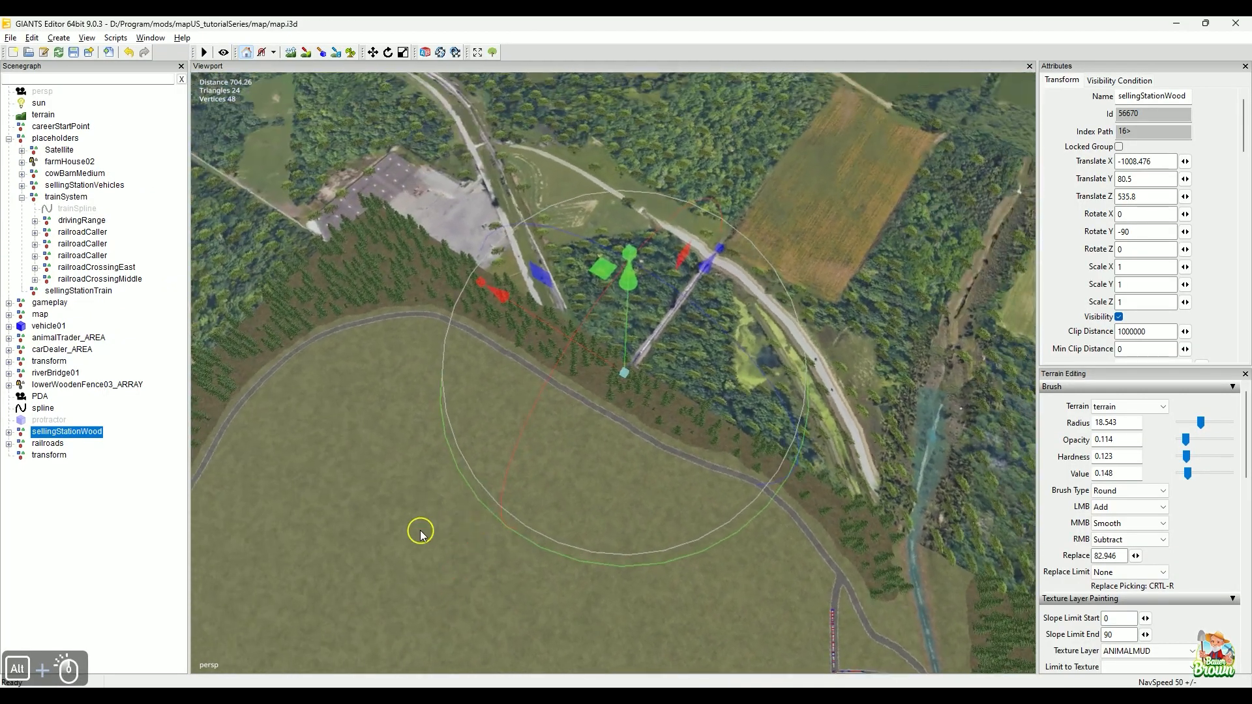
pyautogui.keyDown('alt'); pyautogui.scroll(2, 421, 533); pyautogui.keyUp('alt')
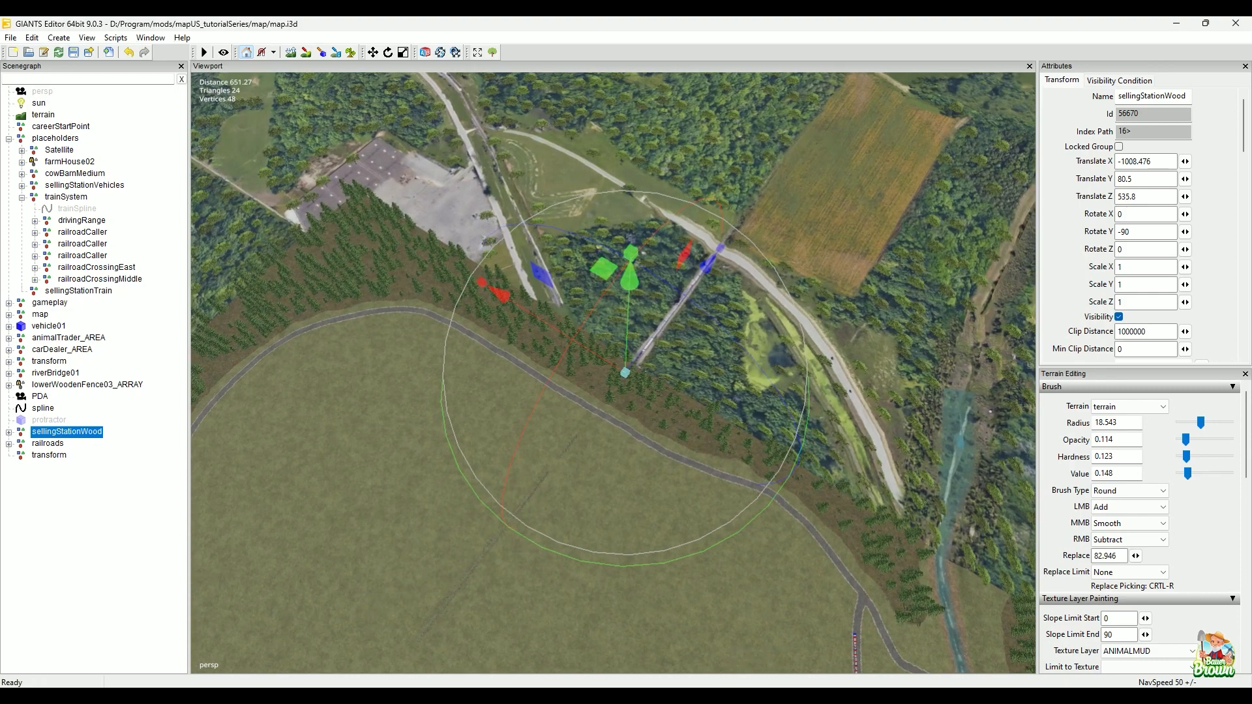
# - Switch back to Notepad++, review placeables.xml and storeItems.xml, and highlight the drivingRange line in trainSystem.xml
pyautogui.hotkey('alt', 'Tab')
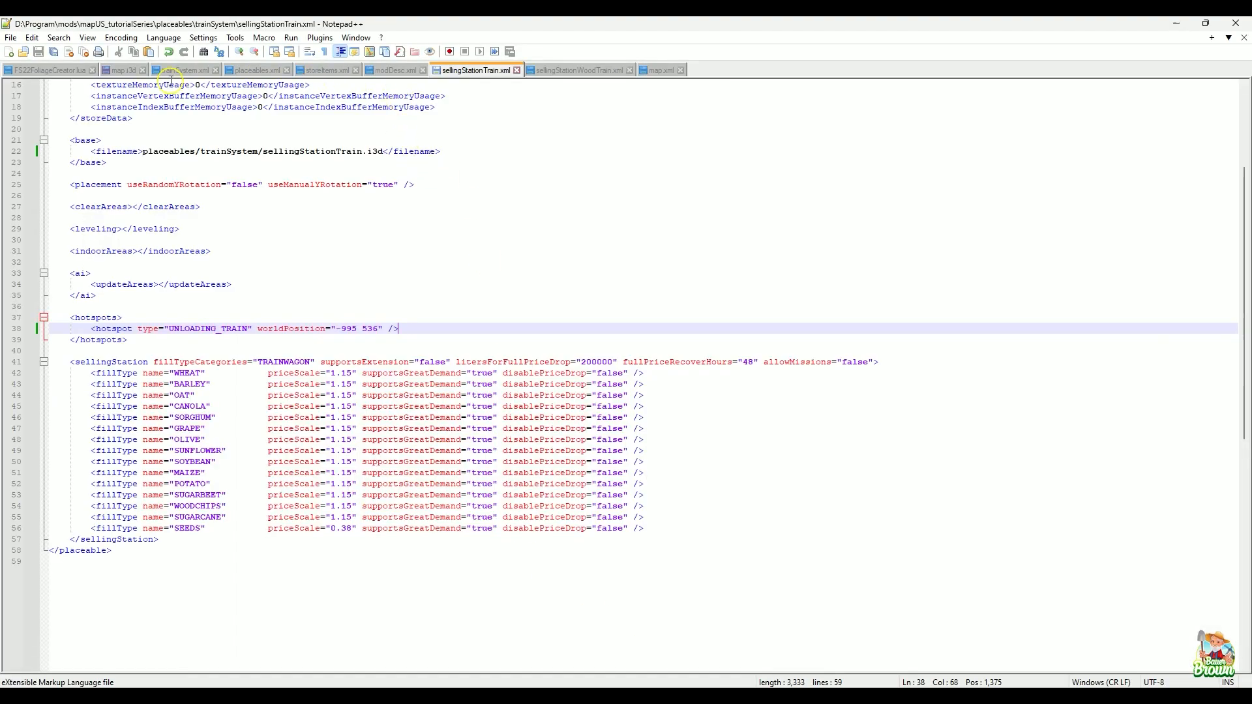
pyautogui.click(253, 70)
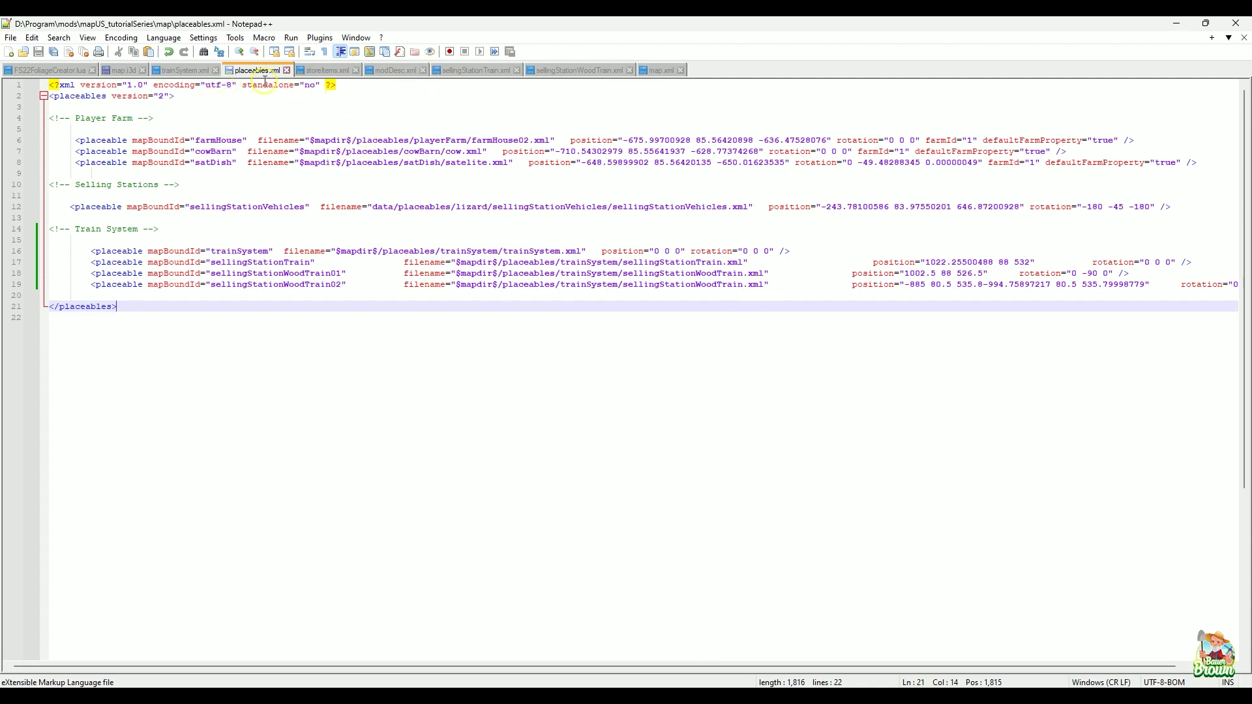
pyautogui.click(331, 72)
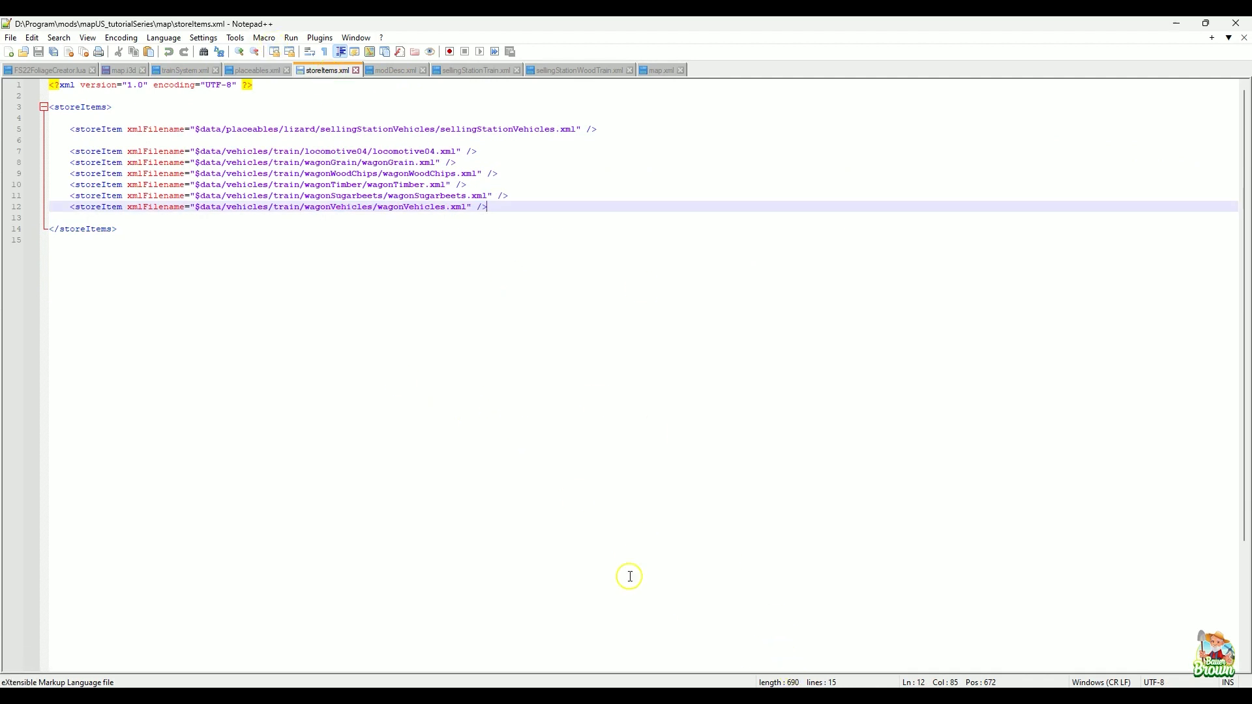
pyautogui.hotkey('alt', 'Tab')
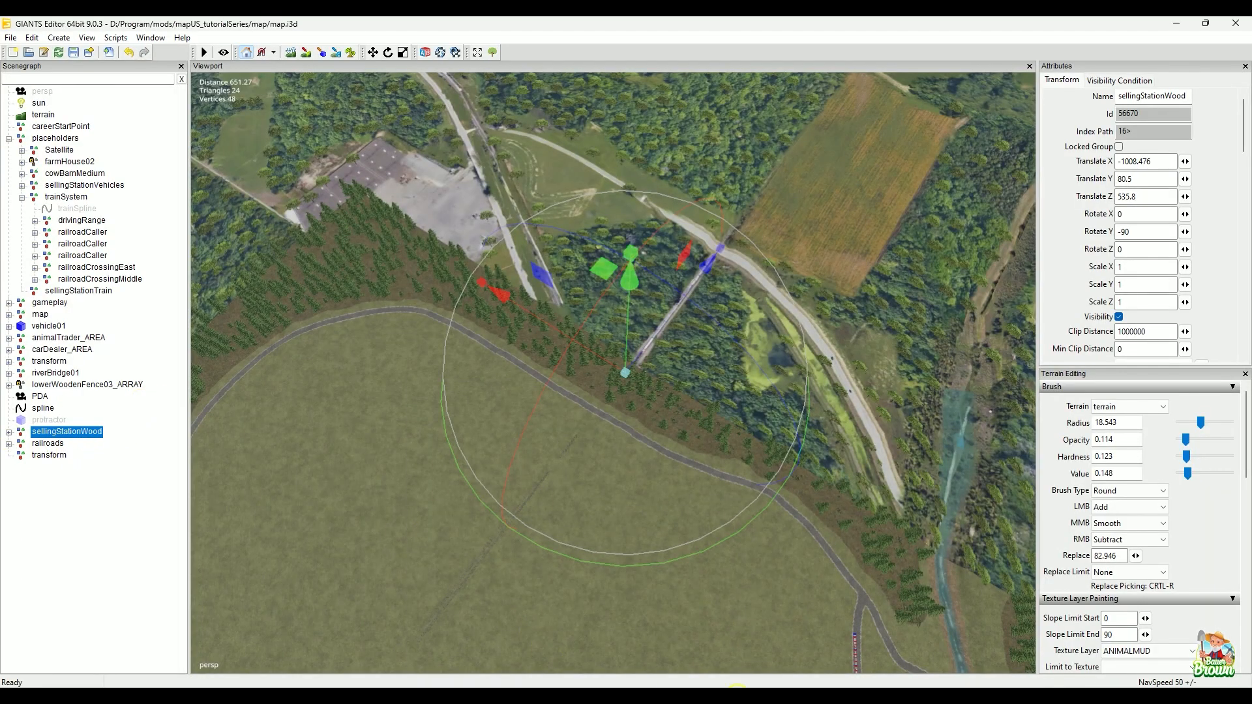
pyautogui.hotkey('alt', 'Tab')
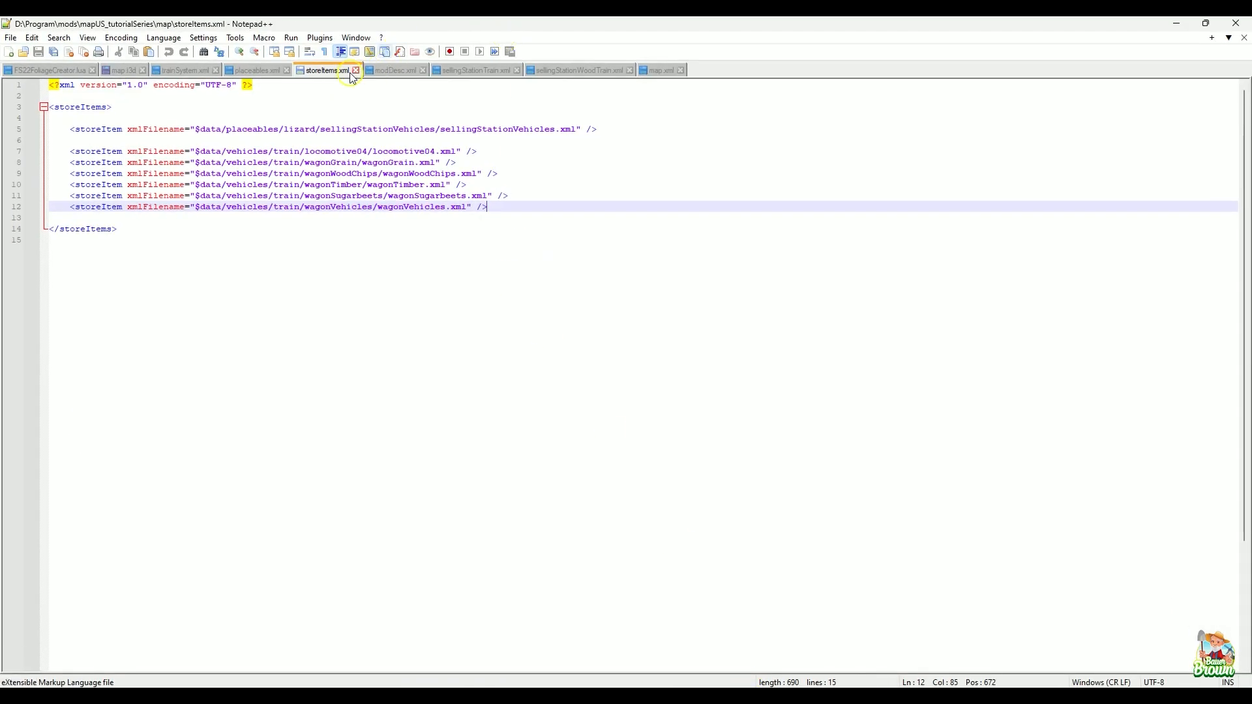
pyautogui.click(174, 70)
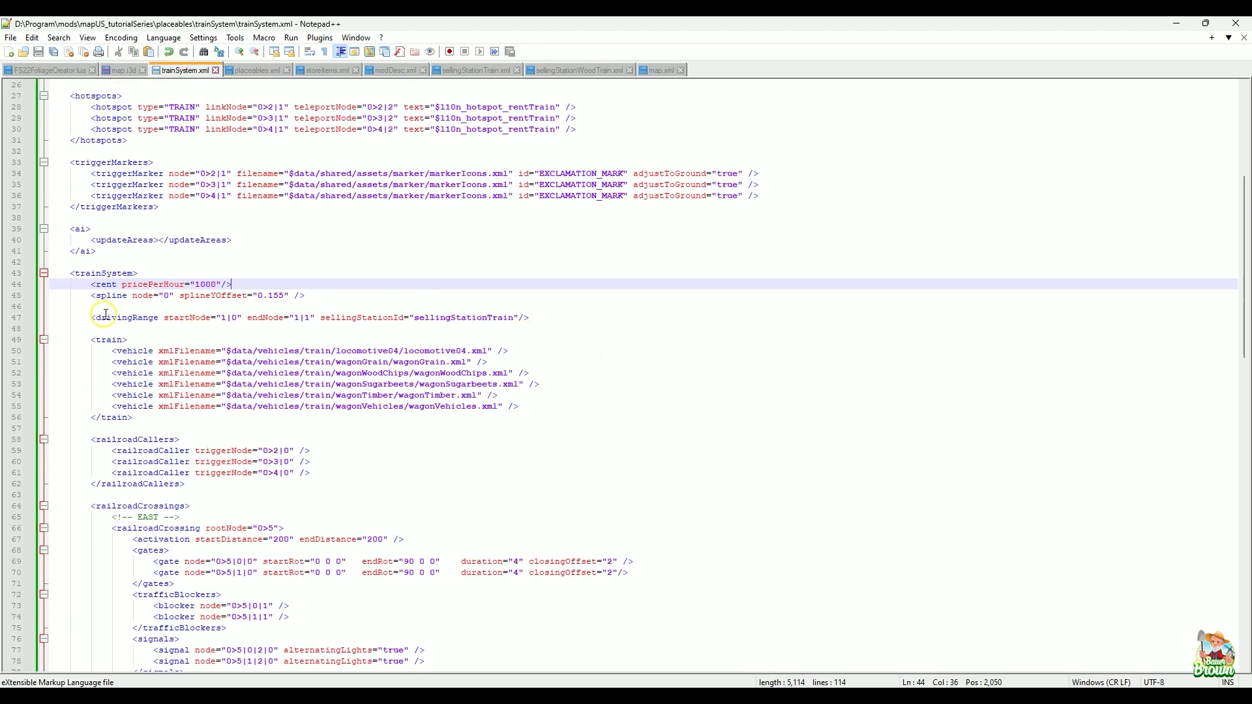
pyautogui.moveTo(91, 317); pyautogui.dragTo(636, 316)
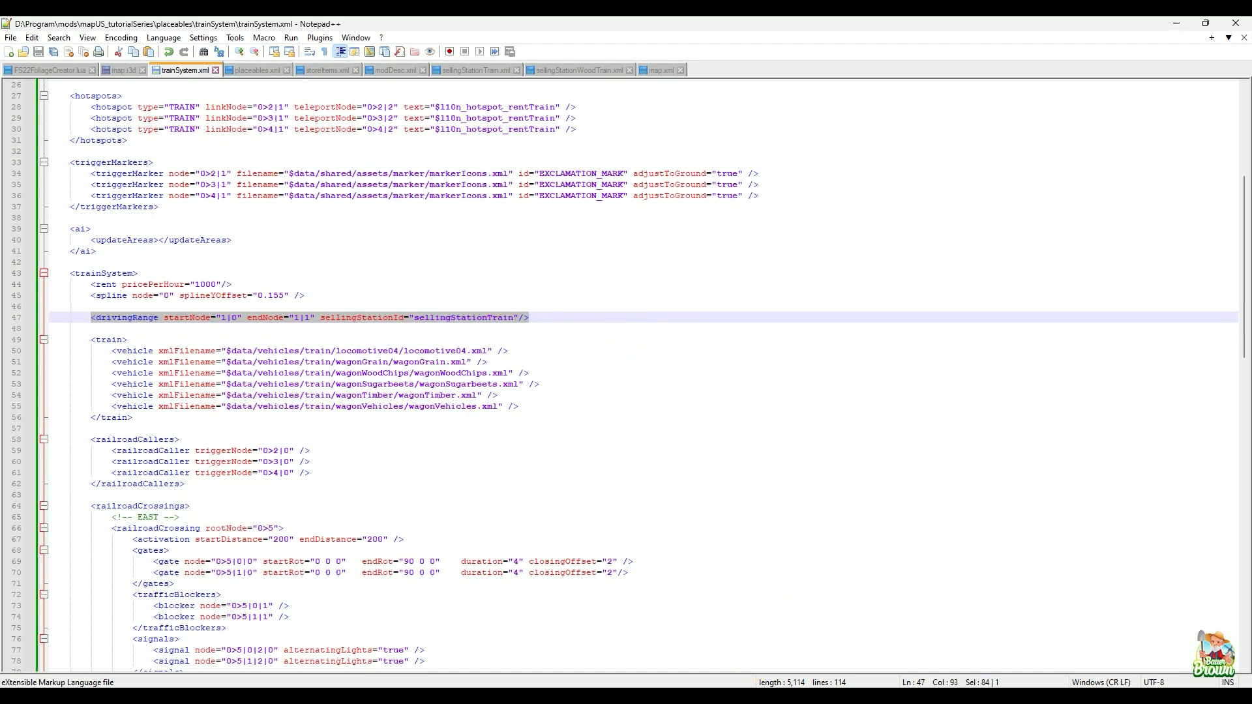
# - Switch to GIANTS Editor, expand drivingRange under trainSystem, and check its startNode and endNode
pyautogui.hotkey('alt', 'Tab')
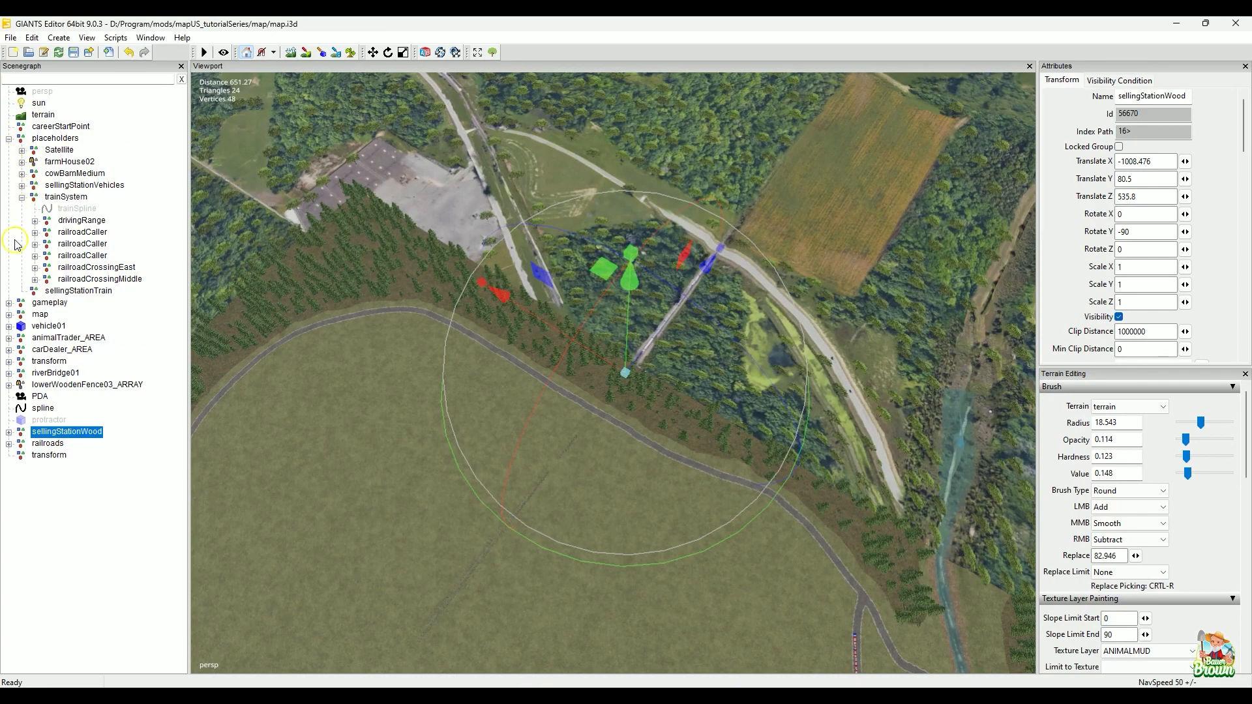
pyautogui.click(73, 222)
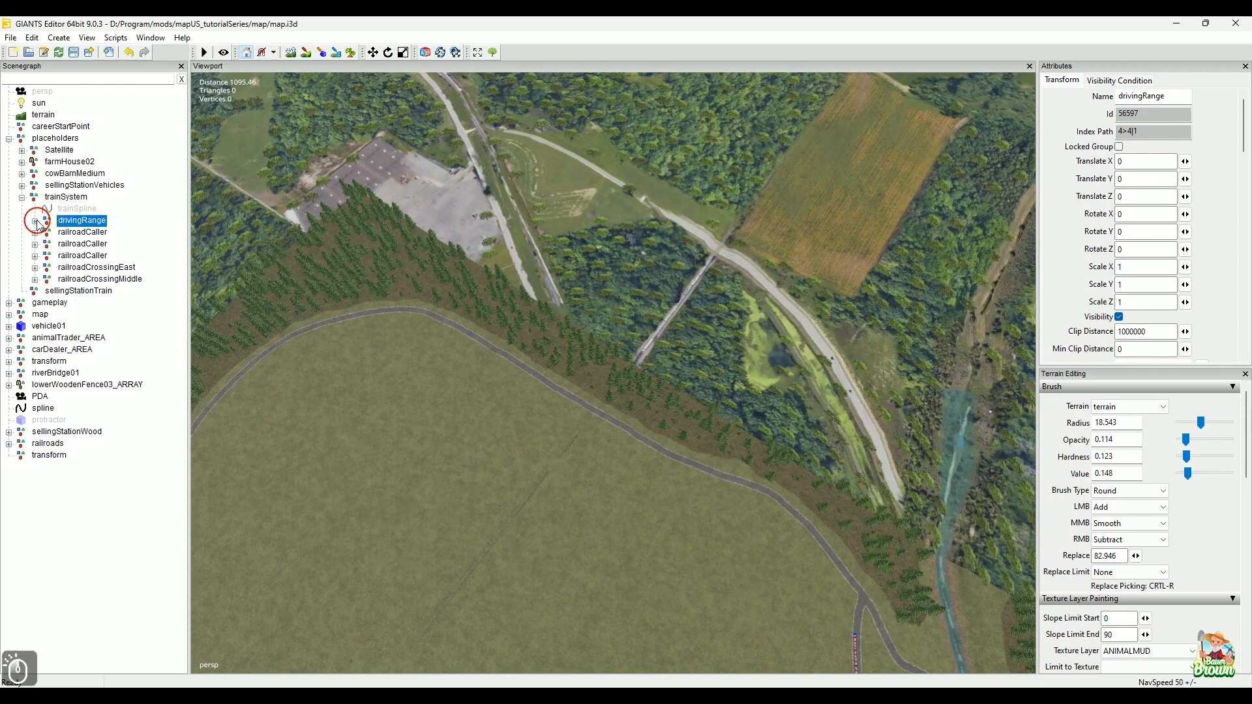
pyautogui.click(36, 222)
pyautogui.click(87, 233)
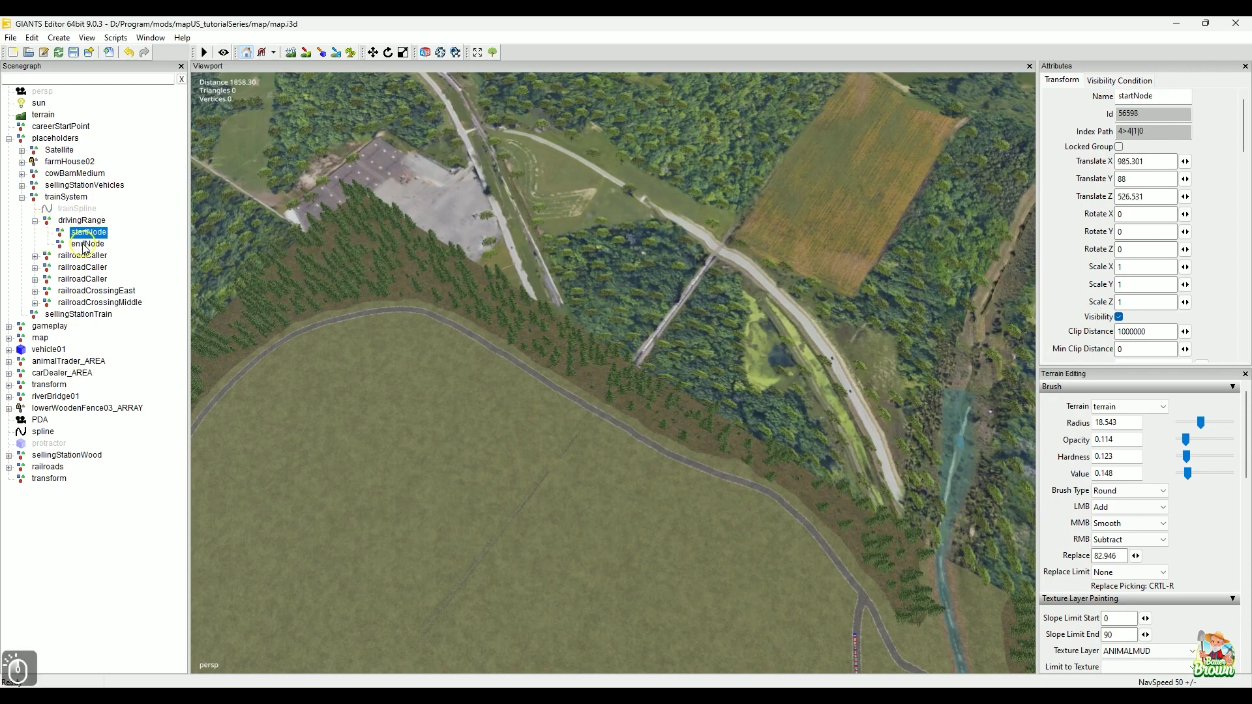
pyautogui.click(85, 245)
# - Examine where the drivingRange endNode sits relative to the rail line and the map edge
pyautogui.keyDown('alt'); pyautogui.moveTo(683, 546); pyautogui.dragTo(618, 580, button='right'); pyautogui.keyUp('alt')
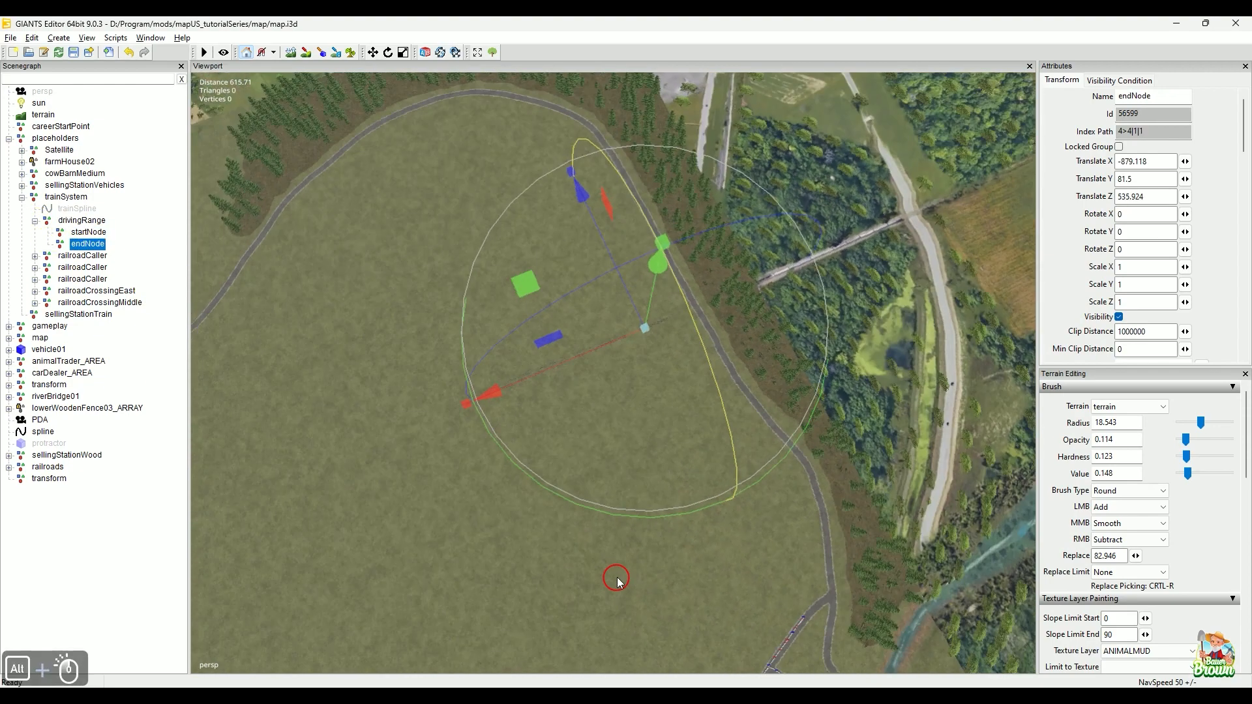
pyautogui.keyDown('alt'); pyautogui.moveTo(619, 580); pyautogui.dragTo(543, 534); pyautogui.keyUp('alt')
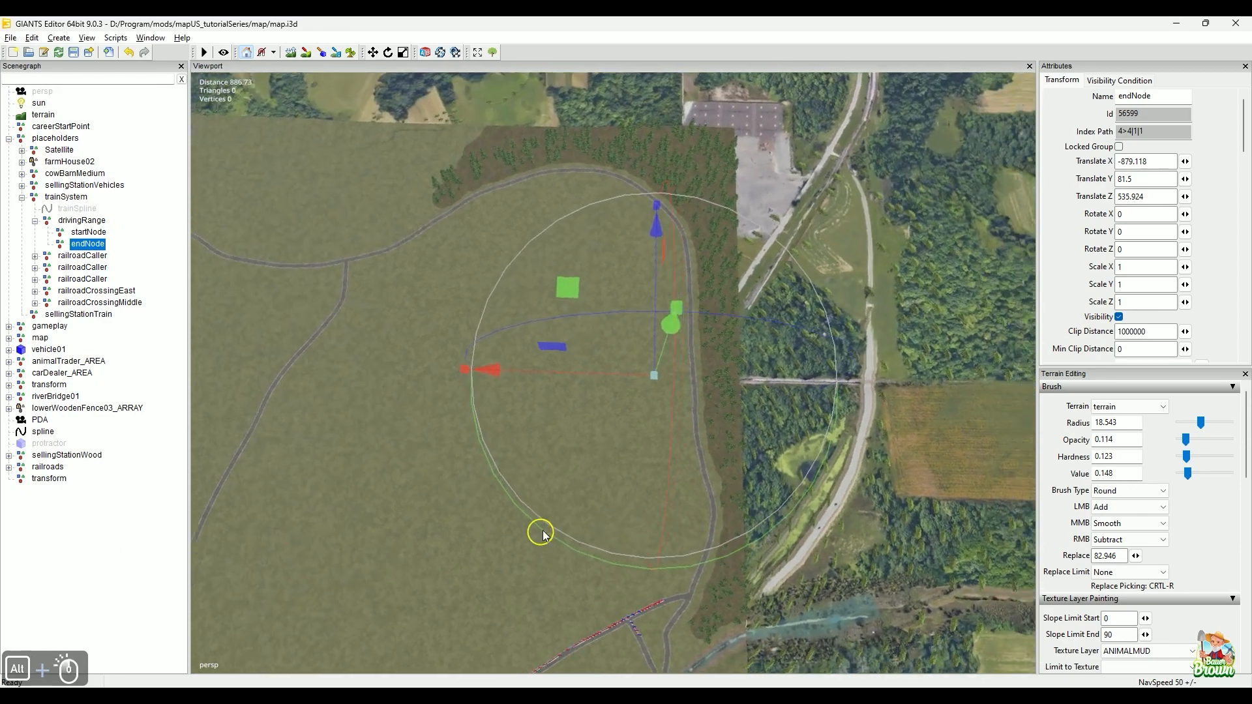
pyautogui.keyDown('alt'); pyautogui.moveTo(544, 533); pyautogui.dragTo(509, 517, button='right'); pyautogui.keyUp('alt')
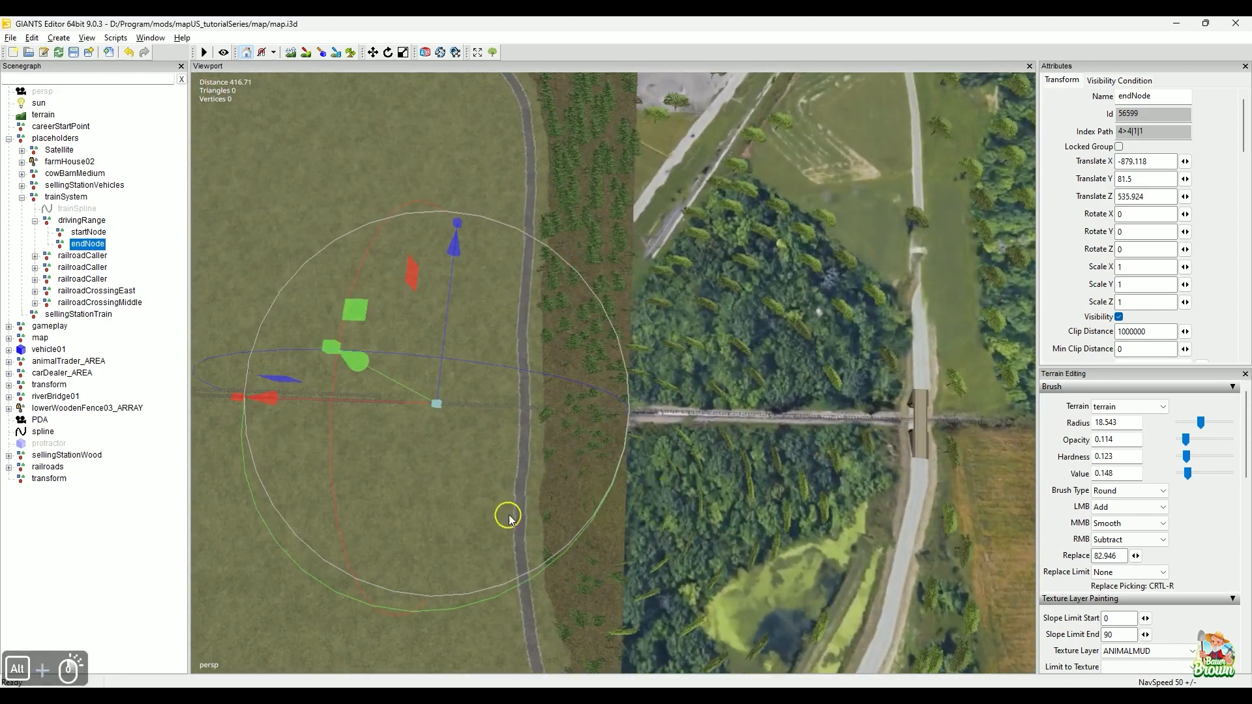
pyautogui.keyDown('alt'); pyautogui.moveTo(509, 517); pyautogui.dragTo(716, 358, button='middle'); pyautogui.keyUp('alt')
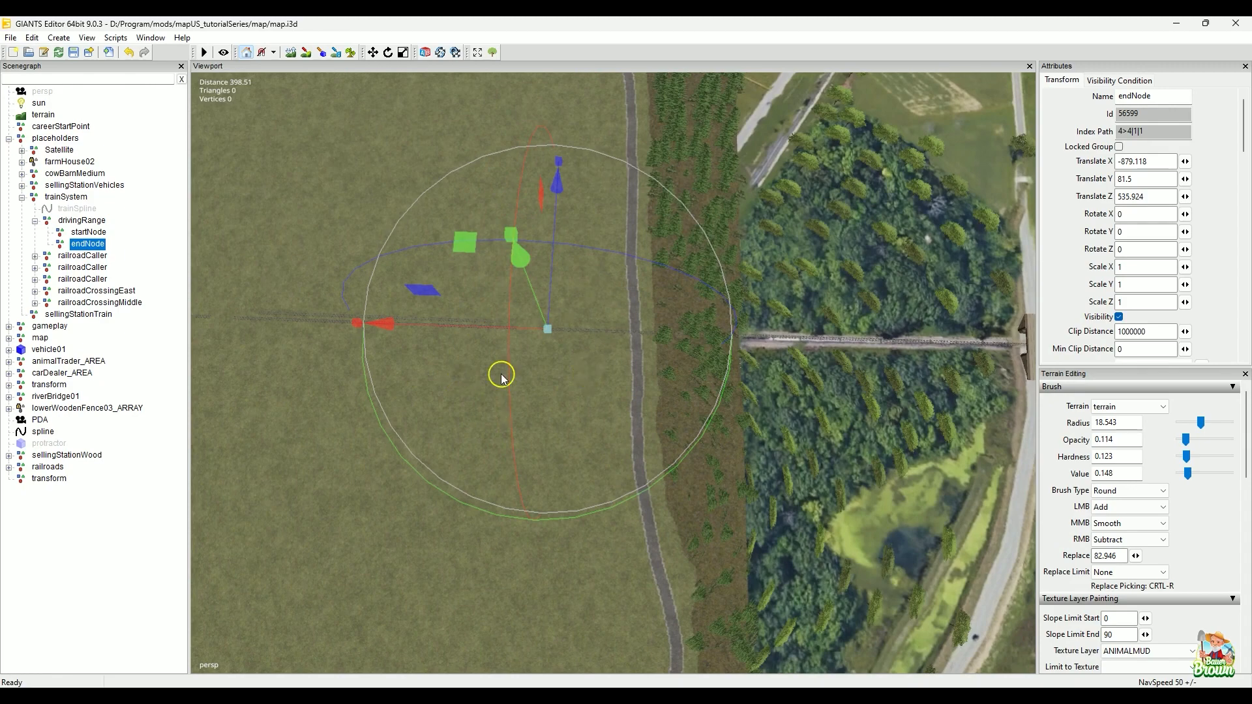
pyautogui.keyDown('alt'); pyautogui.moveTo(772, 419); pyautogui.dragTo(241, 506, button='right'); pyautogui.keyUp('alt')
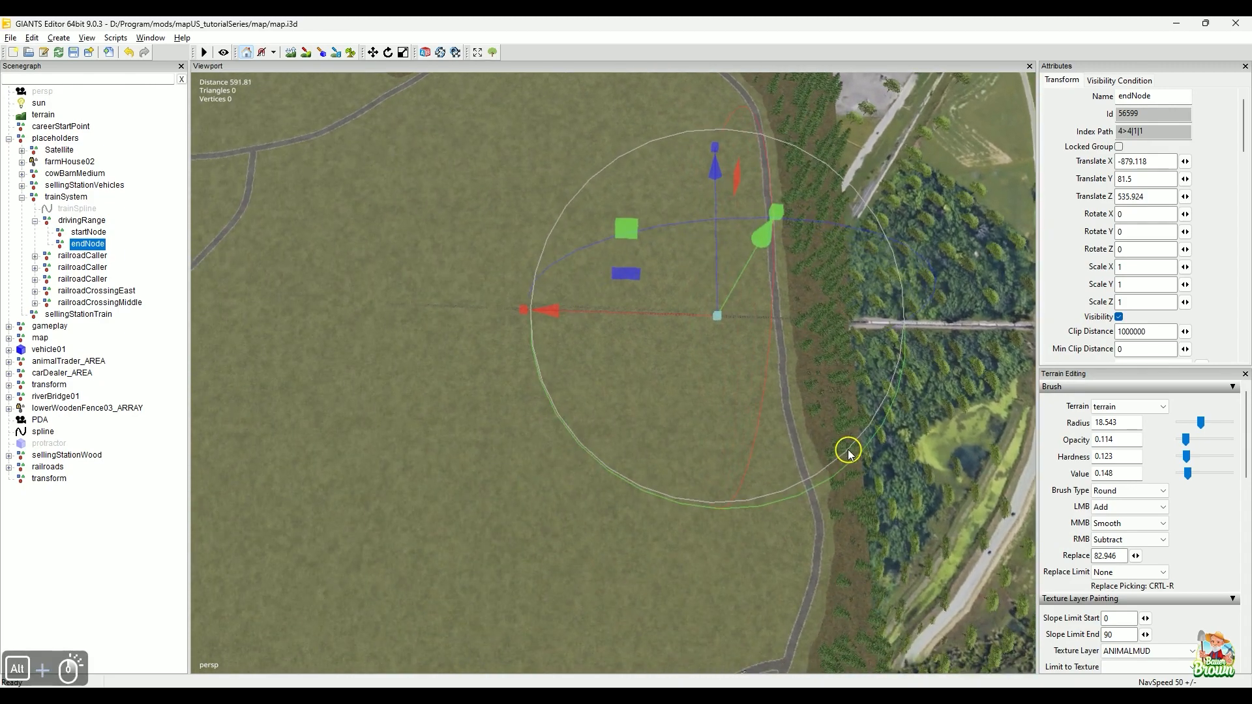
pyautogui.keyDown('alt'); pyautogui.moveTo(241, 506); pyautogui.dragTo(515, 489); pyautogui.keyUp('alt')
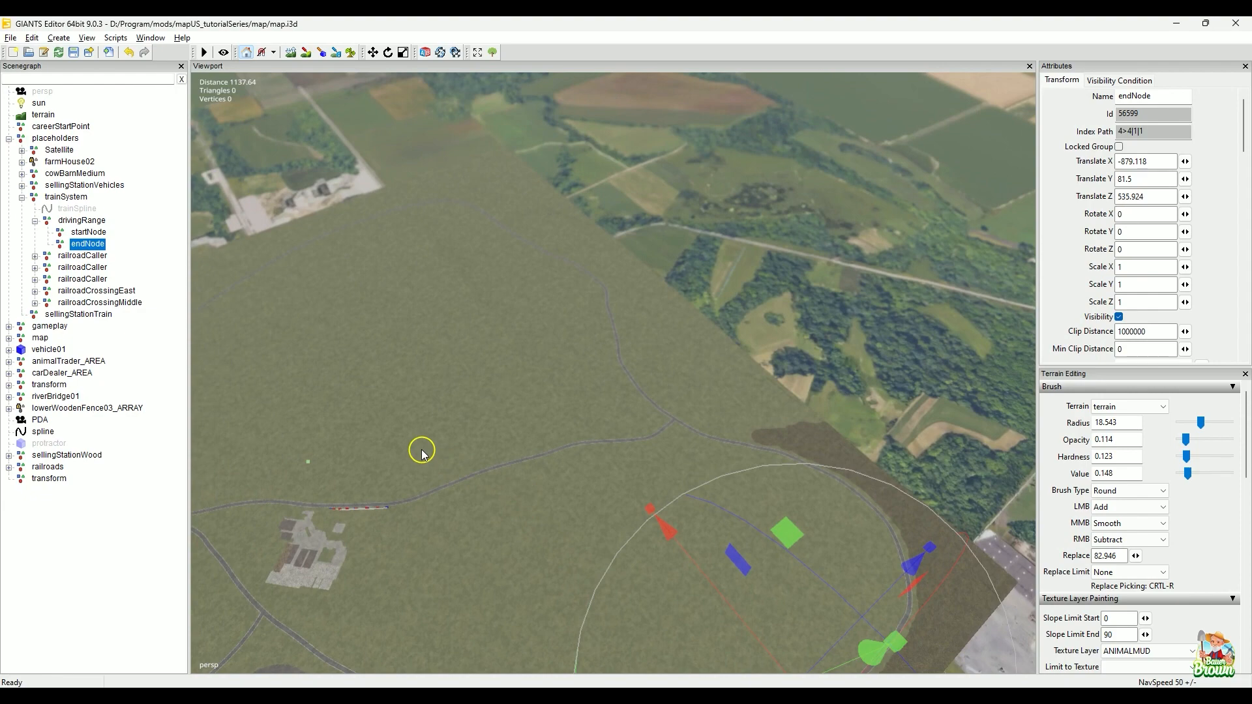
pyautogui.keyDown('alt'); pyautogui.moveTo(420, 448); pyautogui.dragTo(710, 498); pyautogui.keyUp('alt')
pyautogui.keyDown('alt'); pyautogui.moveTo(711, 498); pyautogui.dragTo(576, 472, button='right'); pyautogui.keyUp('alt')
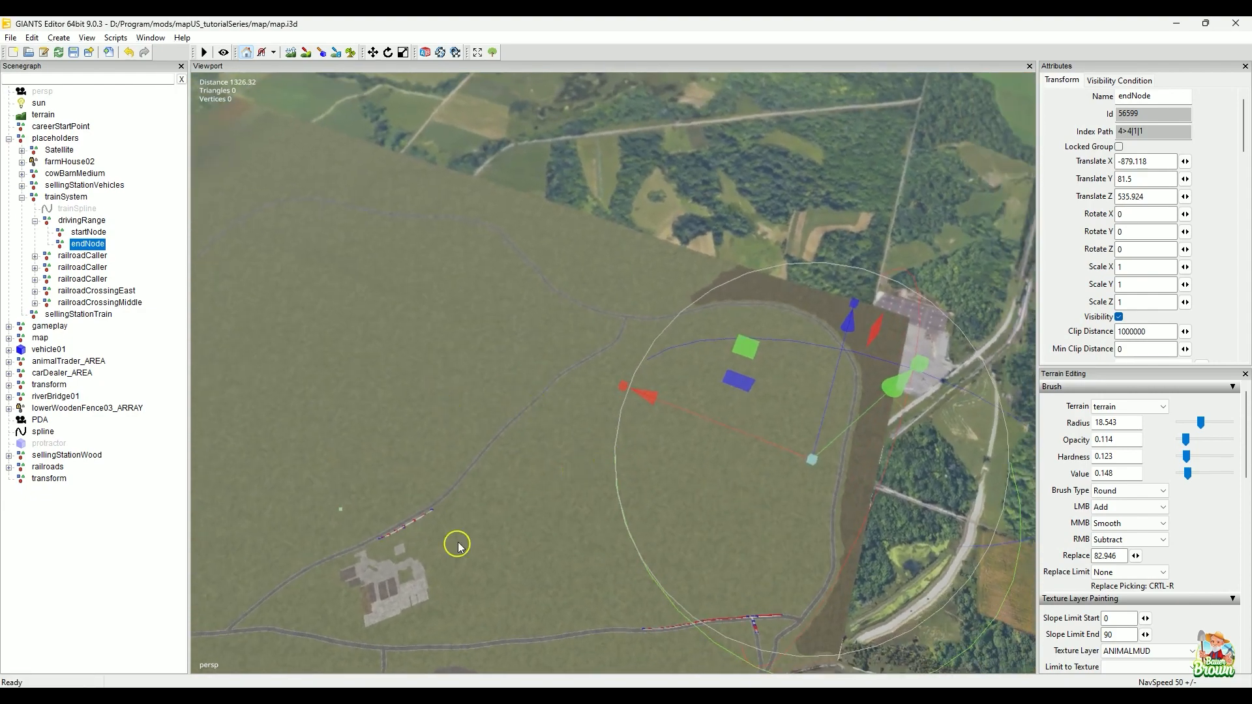
pyautogui.click(77, 616)
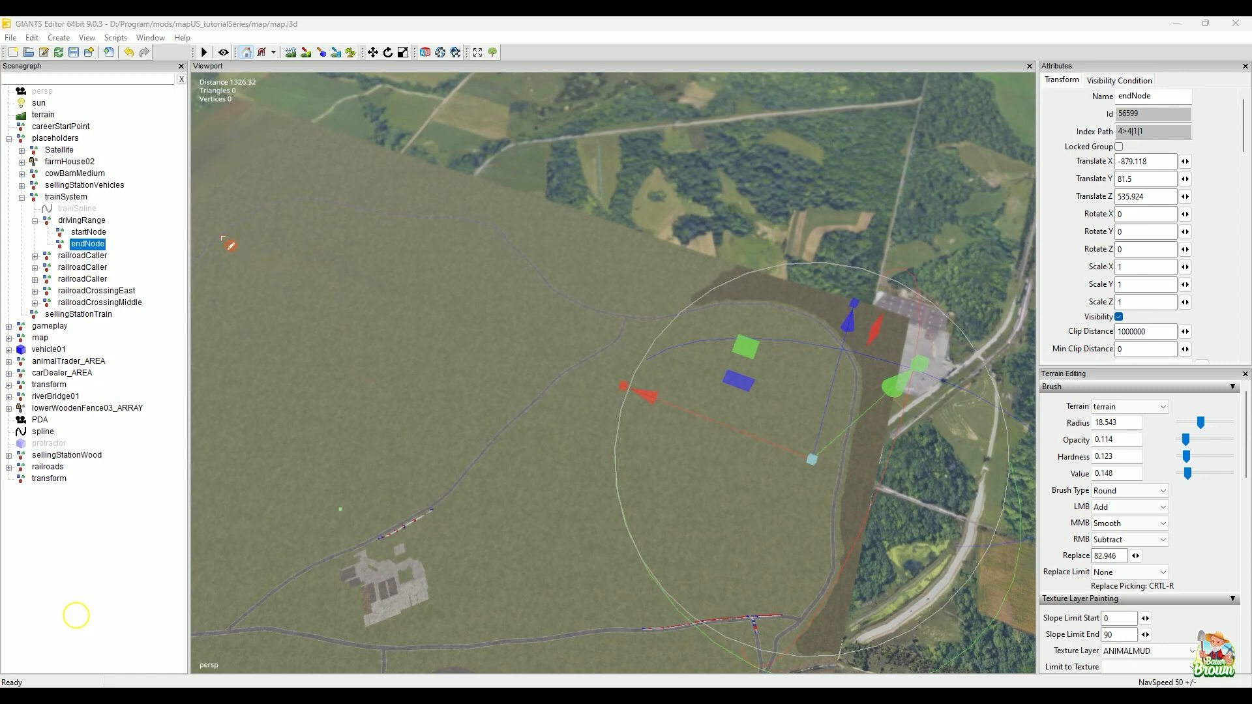
pyautogui.moveTo(210, 230)
pyautogui.mouseDown()
pyautogui.moveTo(313, 287)
pyautogui.moveTo(771, 457)
pyautogui.mouseUp()
pyautogui.moveTo(808, 414); pyautogui.dragTo(807, 499)
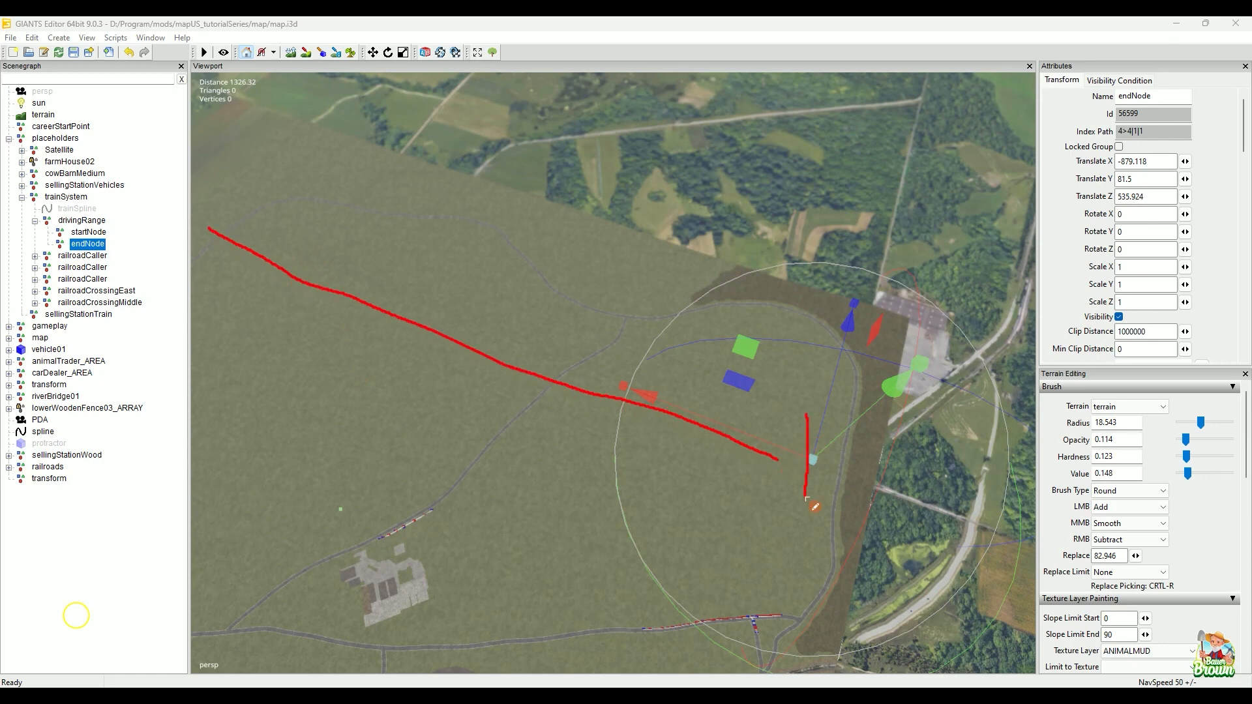
pyautogui.moveTo(264, 185); pyautogui.dragTo(207, 249)
pyautogui.moveTo(357, 254); pyautogui.dragTo(505, 311)
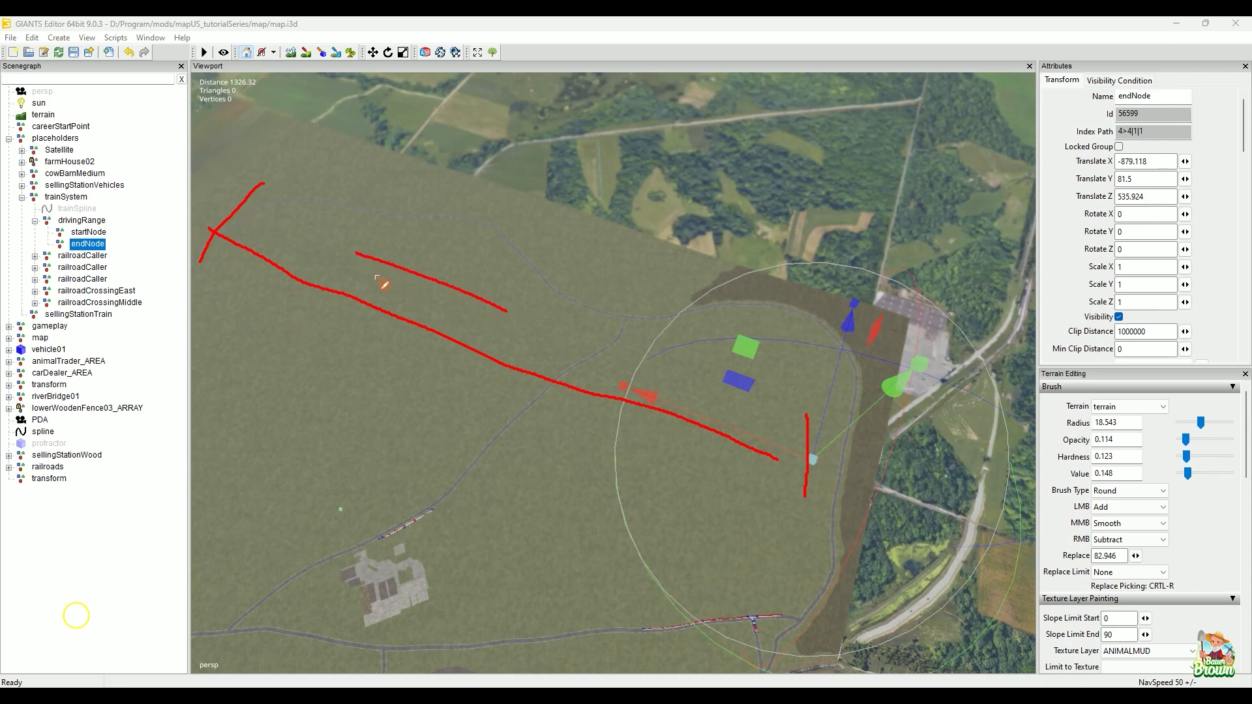
pyautogui.moveTo(356, 253)
pyautogui.mouseDown()
pyautogui.moveTo(411, 241)
pyautogui.moveTo(374, 286)
pyautogui.mouseUp()
pyautogui.press('Escape')
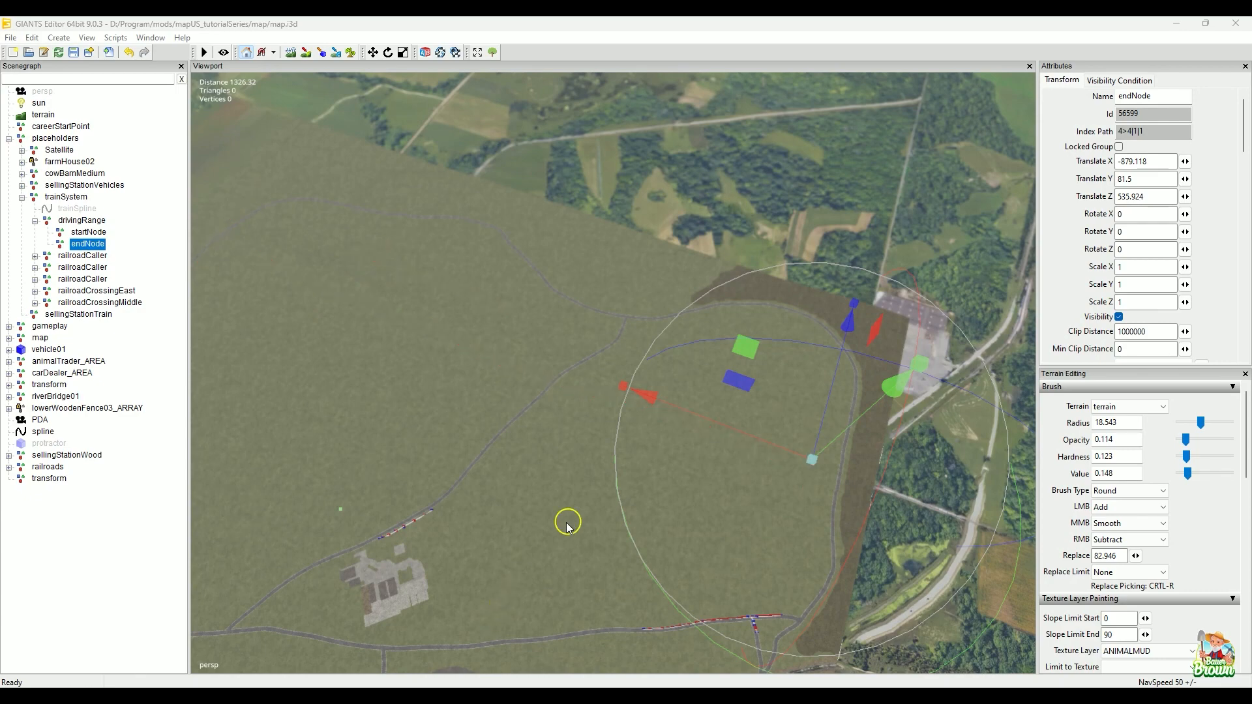
pyautogui.moveTo(568, 522)
pyautogui.keyDown('alt'); pyautogui.mouseDown()
pyautogui.moveTo(556, 357)
pyautogui.moveTo(508, 358)
pyautogui.mouseUp(); pyautogui.keyUp('alt')
pyautogui.keyDown('alt'); pyautogui.moveTo(509, 358); pyautogui.dragTo(624, 564, button='middle'); pyautogui.keyUp('alt')
pyautogui.click(76, 622)
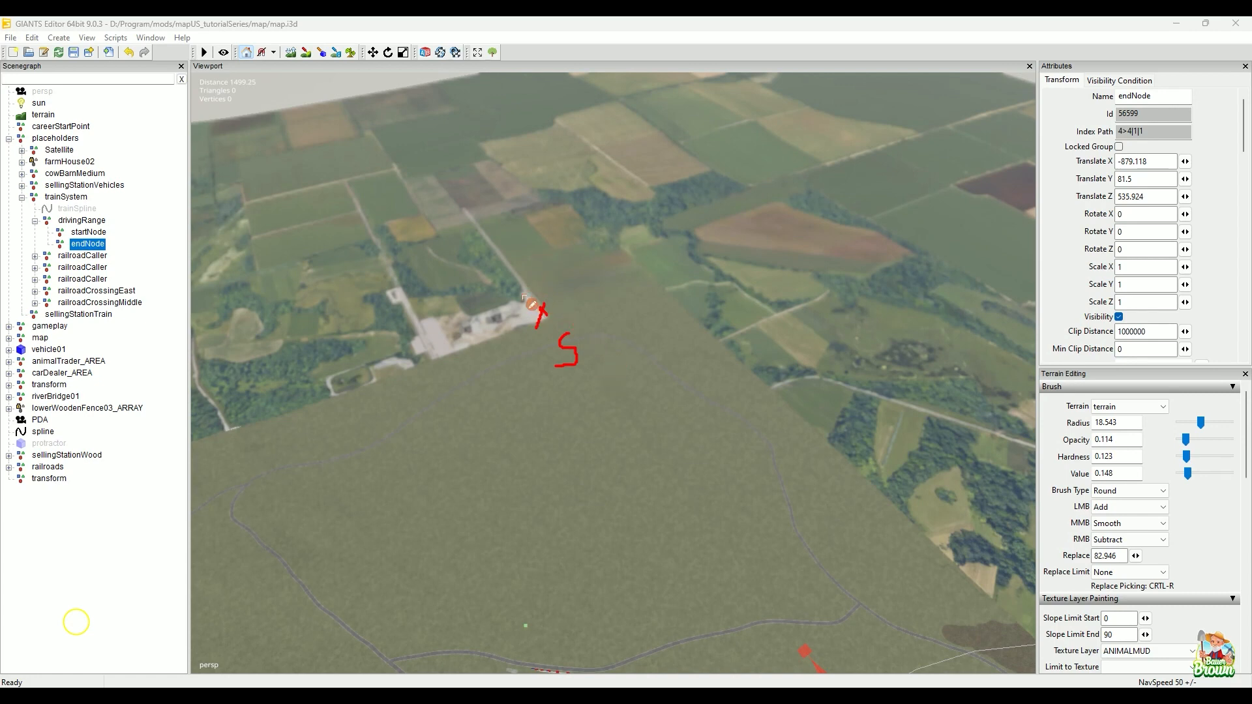
pyautogui.moveTo(522, 294)
pyautogui.mouseDown()
pyautogui.moveTo(479, 251)
pyautogui.moveTo(405, 228)
pyautogui.moveTo(321, 232)
pyautogui.moveTo(245, 307)
pyautogui.moveTo(231, 459)
pyautogui.mouseUp()
pyautogui.moveTo(261, 394)
pyautogui.mouseDown()
pyautogui.moveTo(236, 461)
pyautogui.moveTo(248, 478)
pyautogui.mouseUp()
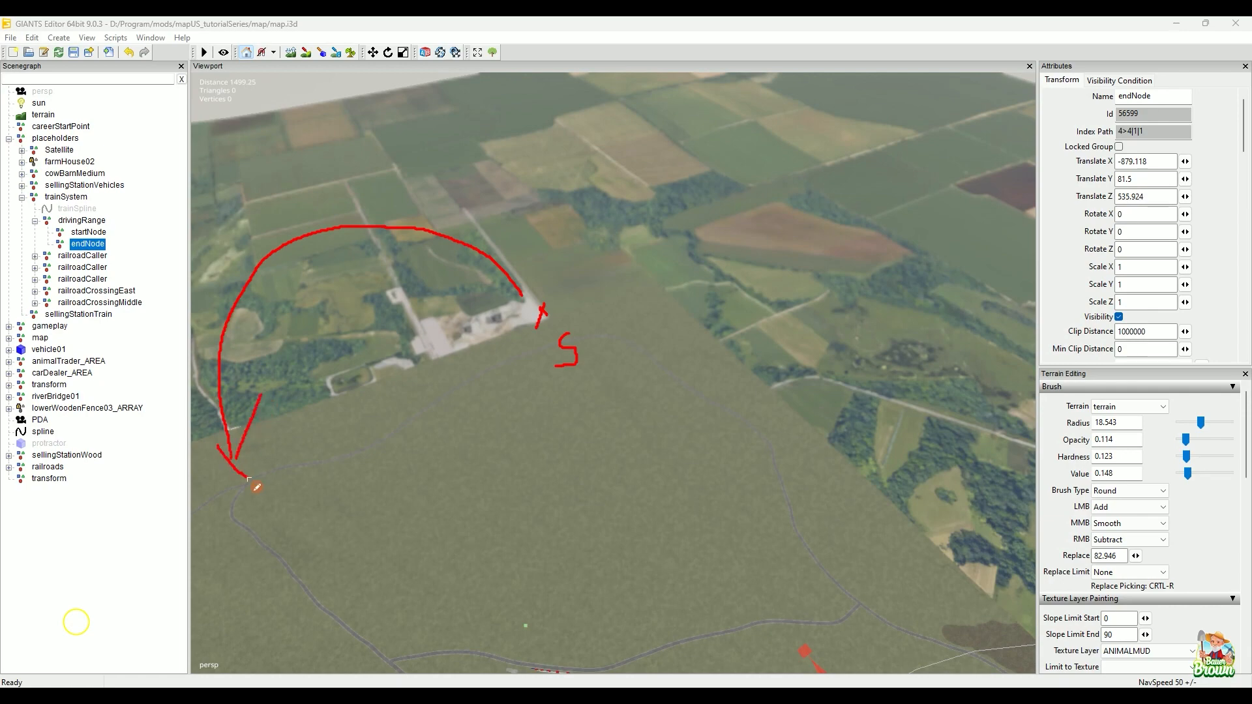
pyautogui.press('Escape')
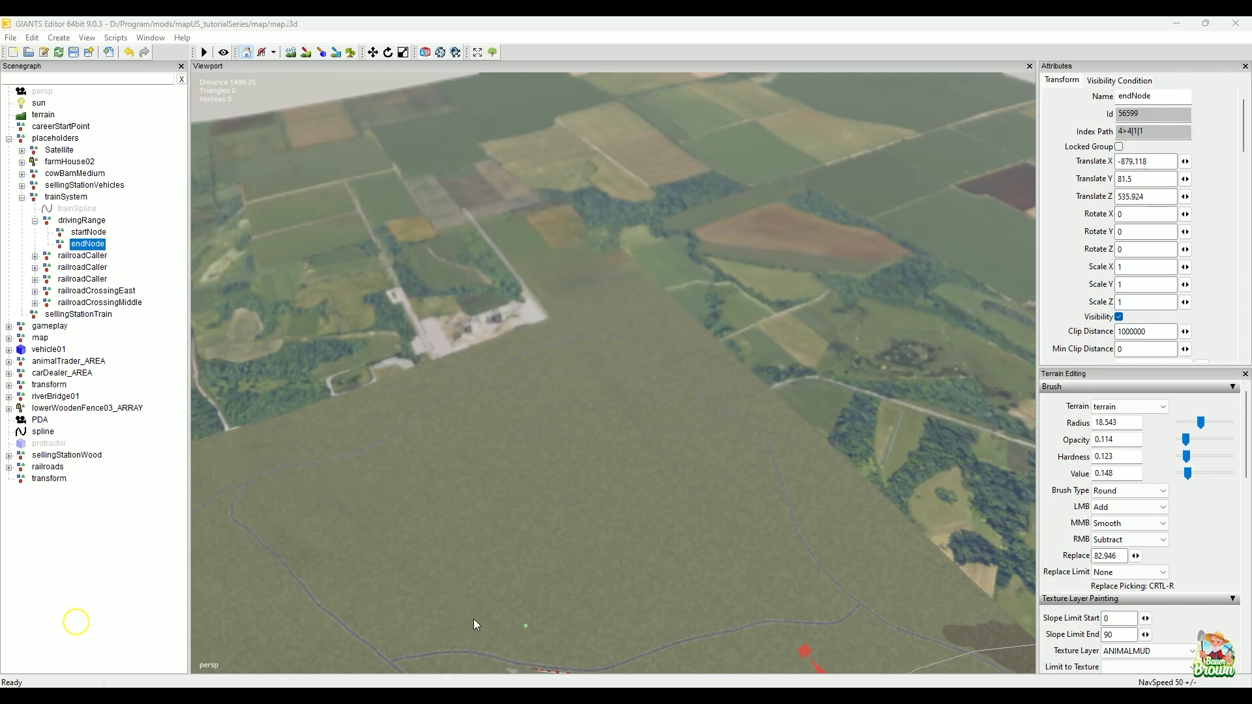
# - Examine the train route across the map between the drivingRange start and end areas
pyautogui.keyDown('alt'); pyautogui.moveTo(650, 466); pyautogui.dragTo(950, 508); pyautogui.keyUp('alt')
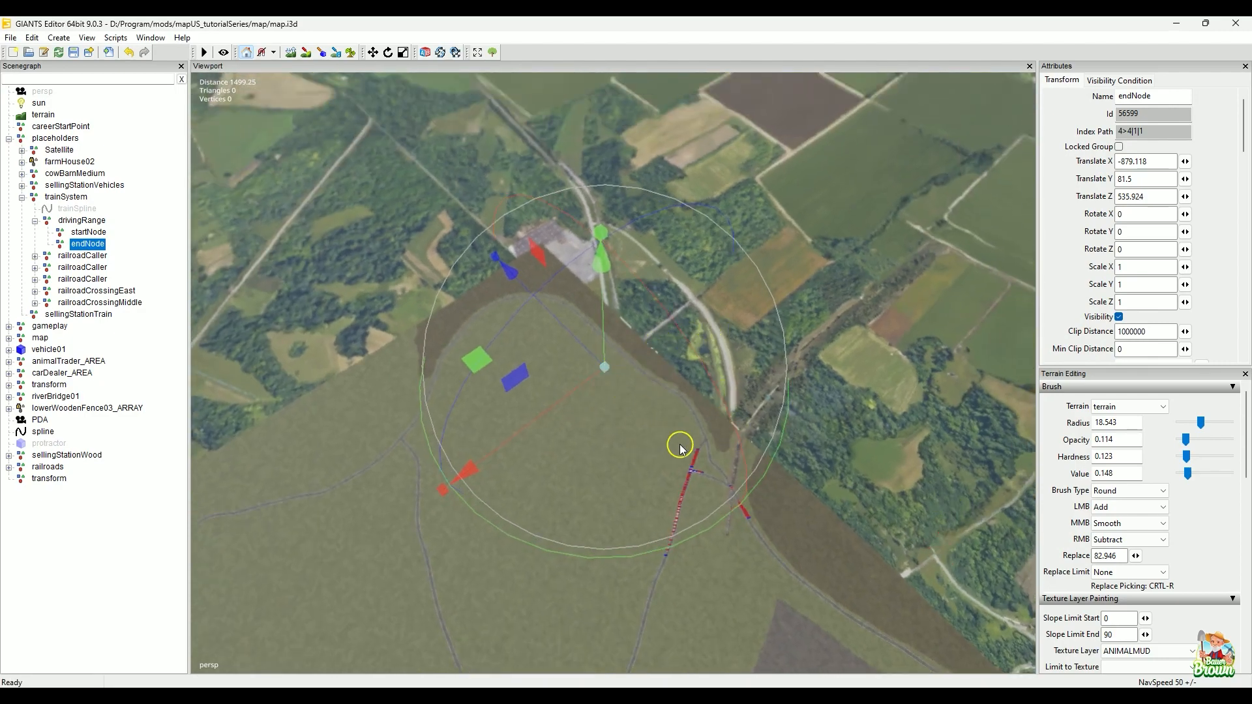
pyautogui.moveTo(679, 444)
pyautogui.keyDown('alt'); pyautogui.mouseDown()
pyautogui.moveTo(608, 446)
pyautogui.moveTo(674, 461)
pyautogui.mouseUp(); pyautogui.keyUp('alt')
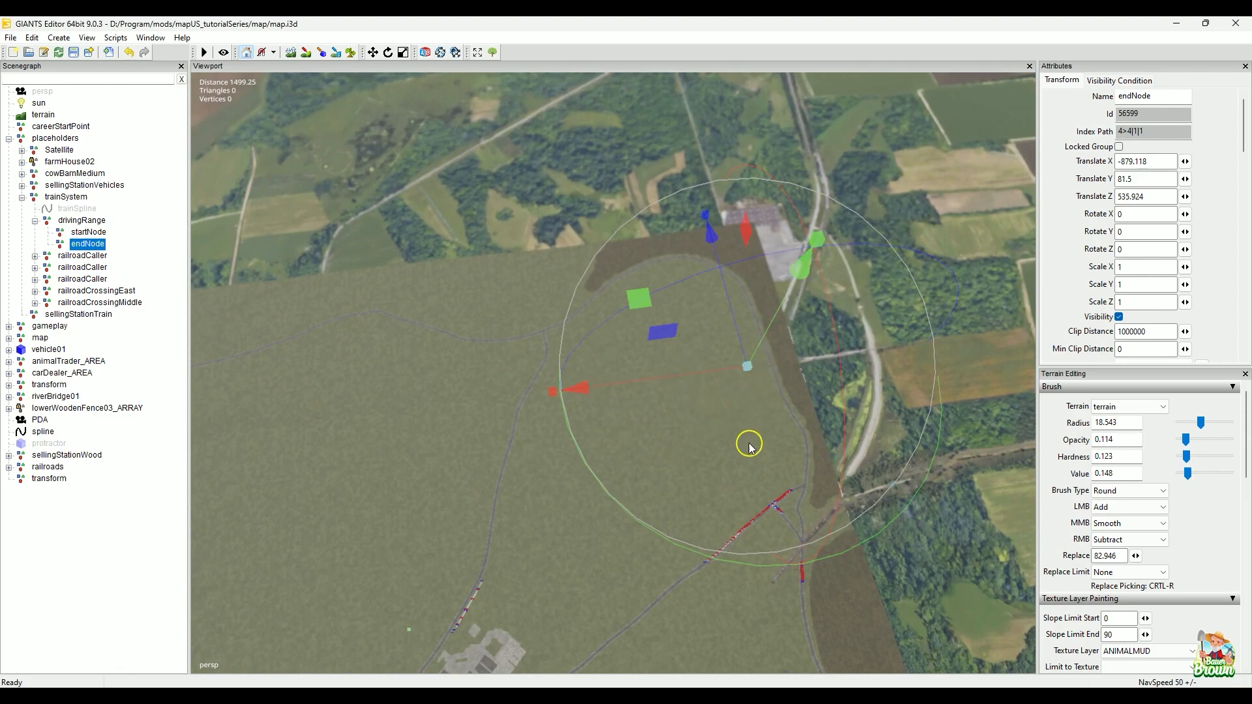
pyautogui.keyDown('alt'); pyautogui.moveTo(746, 439); pyautogui.dragTo(559, 397); pyautogui.keyUp('alt')
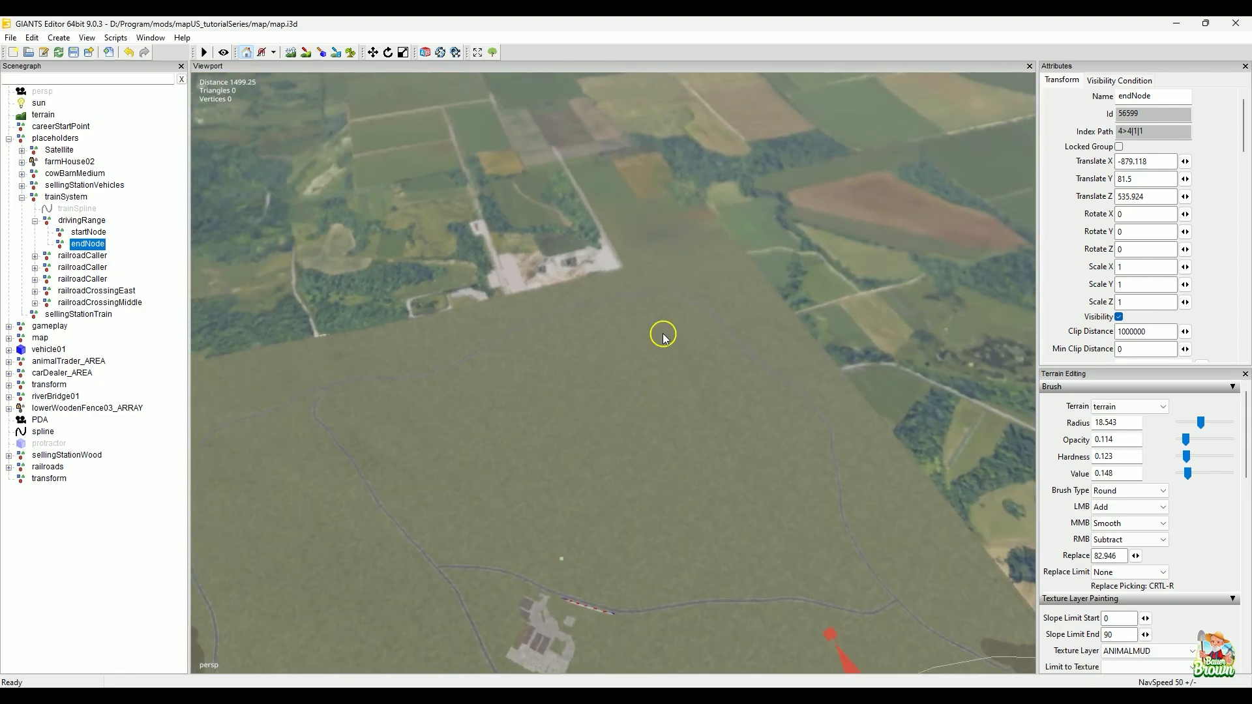
pyautogui.keyDown('alt'); pyautogui.moveTo(631, 371); pyautogui.dragTo(836, 402); pyautogui.keyUp('alt')
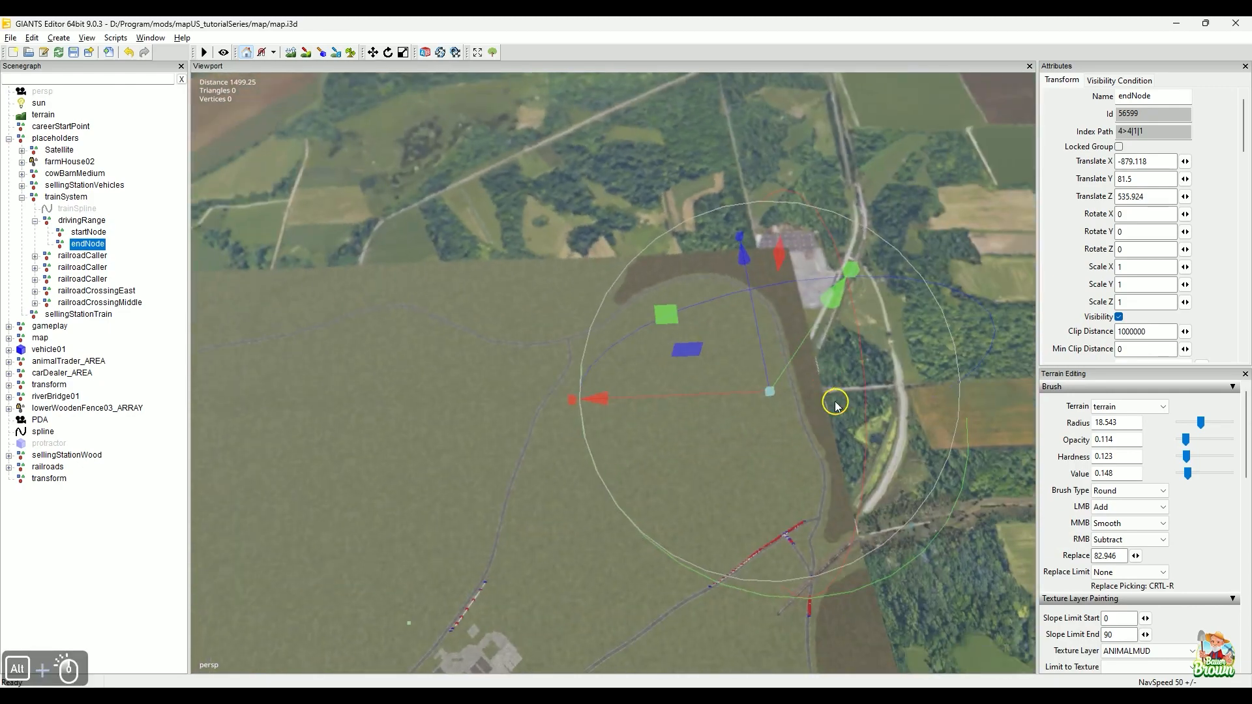
pyautogui.keyDown('alt'); pyautogui.moveTo(615, 454); pyautogui.dragTo(983, 397, button='right'); pyautogui.keyUp('alt')
pyautogui.keyDown('alt'); pyautogui.moveTo(521, 434); pyautogui.dragTo(872, 442, button='right'); pyautogui.keyUp('alt')
pyautogui.keyDown('alt'); pyautogui.moveTo(872, 442); pyautogui.dragTo(268, 436, button='middle'); pyautogui.keyUp('alt')
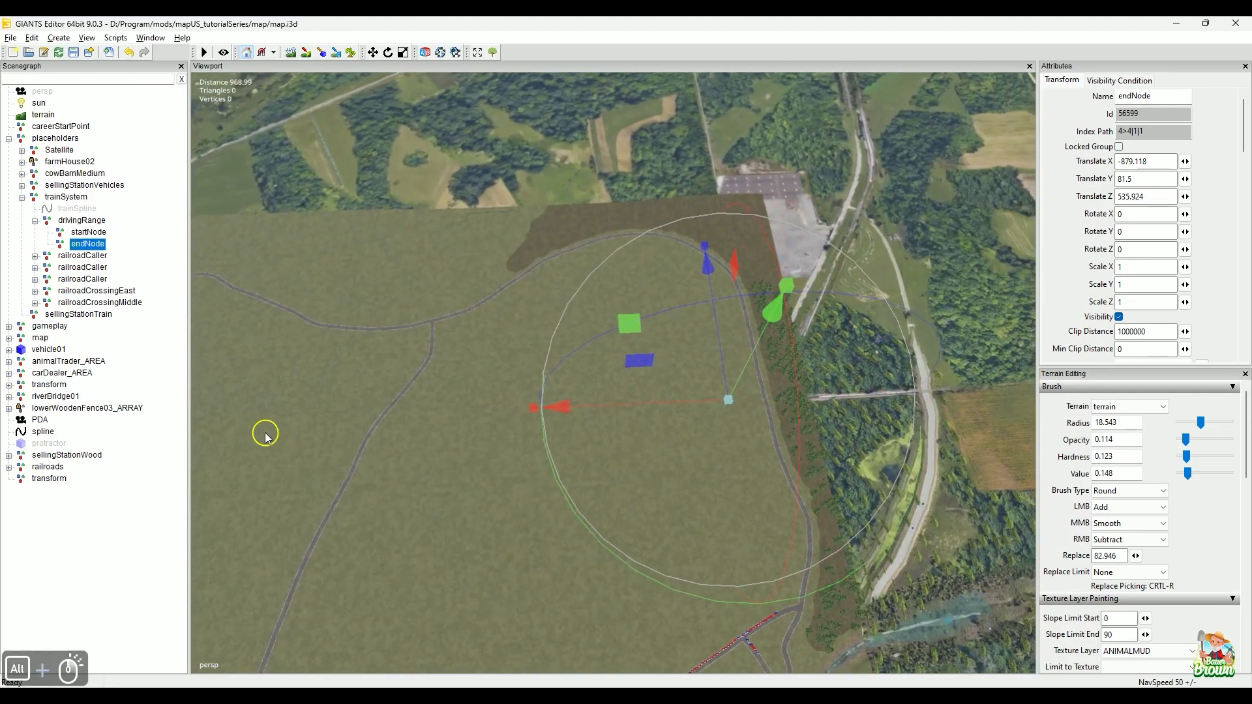
# - Move the drivingRange endNode along X toward the map edge, to a Translate X of -982.118
pyautogui.keyDown('alt'); pyautogui.moveTo(454, 464); pyautogui.dragTo(960, 376, button='right'); pyautogui.keyUp('alt')
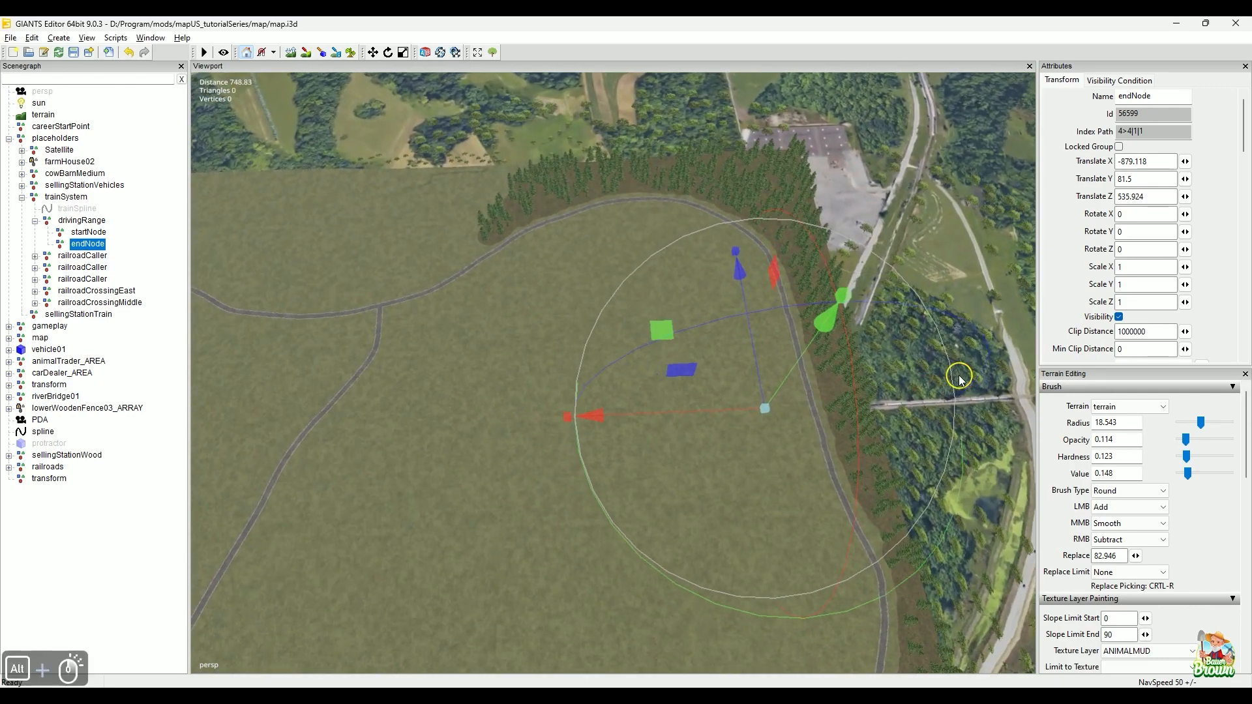
pyautogui.keyDown('alt'); pyautogui.moveTo(502, 424); pyautogui.dragTo(843, 364, button='right'); pyautogui.keyUp('alt')
pyautogui.keyDown('alt'); pyautogui.moveTo(802, 433); pyautogui.dragTo(492, 425, button='middle'); pyautogui.keyUp('alt')
pyautogui.keyDown('alt'); pyautogui.moveTo(492, 425); pyautogui.dragTo(823, 426, button='right'); pyautogui.keyUp('alt')
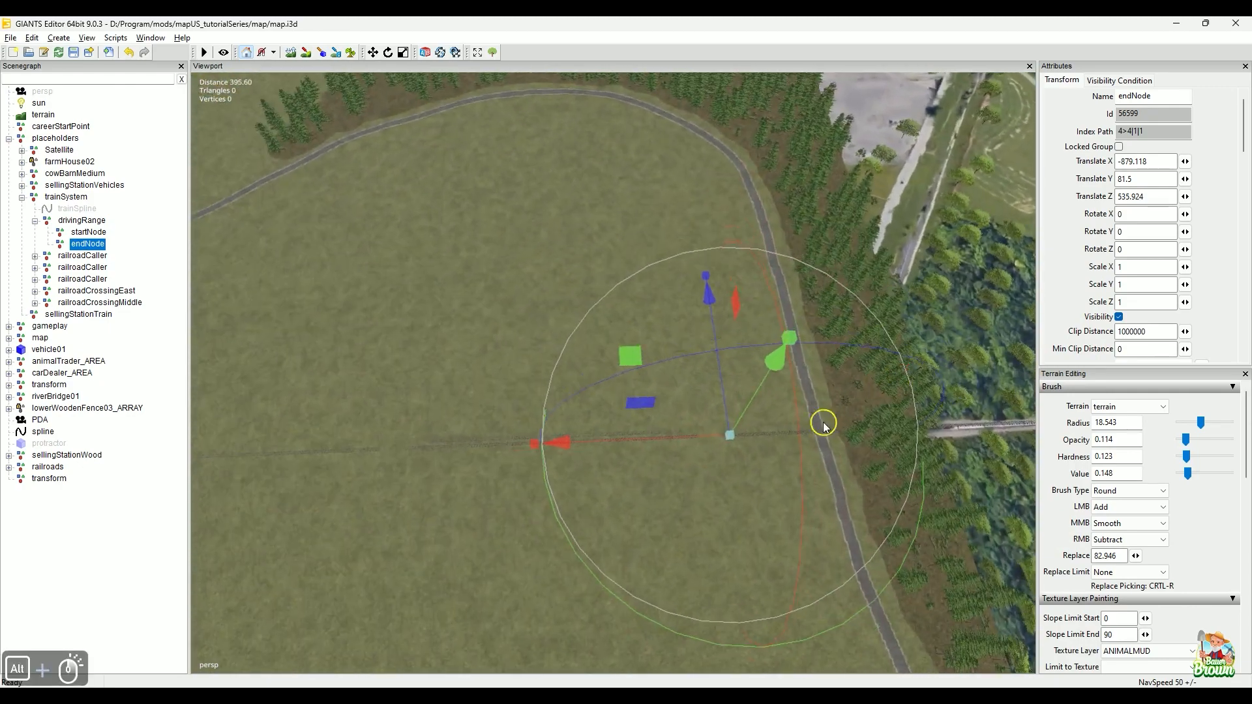
pyautogui.keyDown('alt'); pyautogui.moveTo(823, 426); pyautogui.dragTo(518, 472, button='middle'); pyautogui.keyUp('alt')
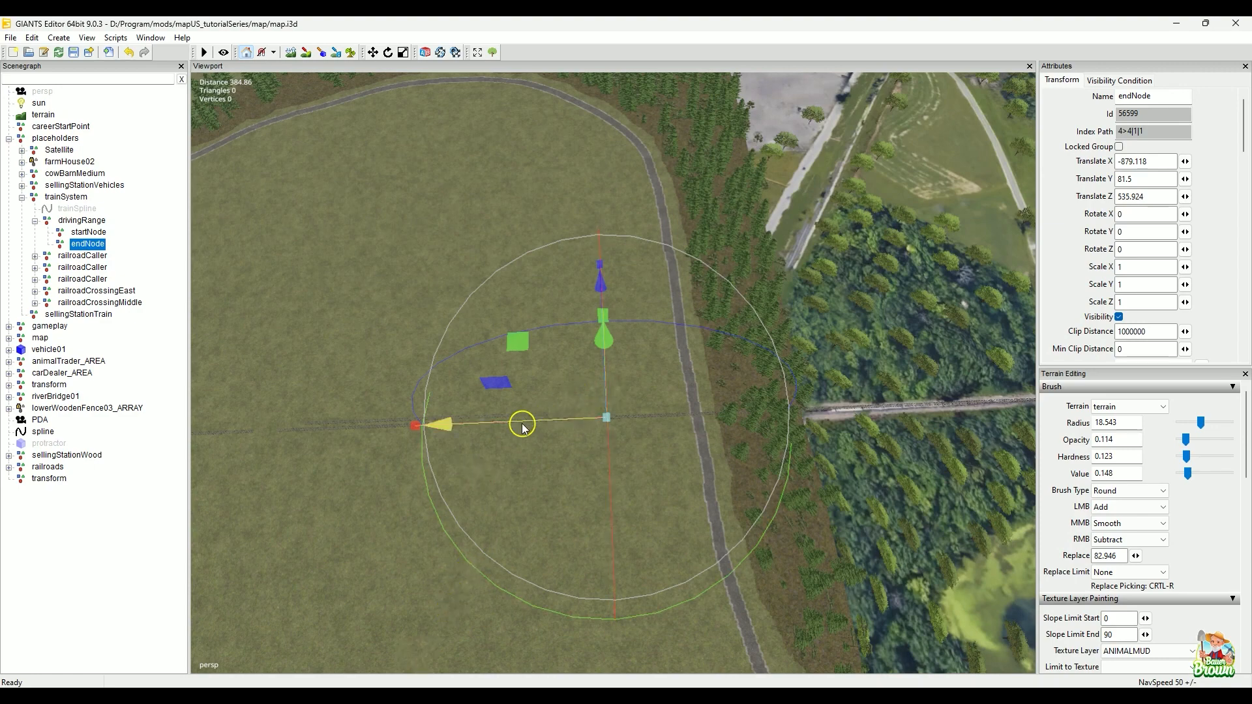
pyautogui.moveTo(527, 427); pyautogui.dragTo(665, 430)
pyautogui.click(1154, 163)
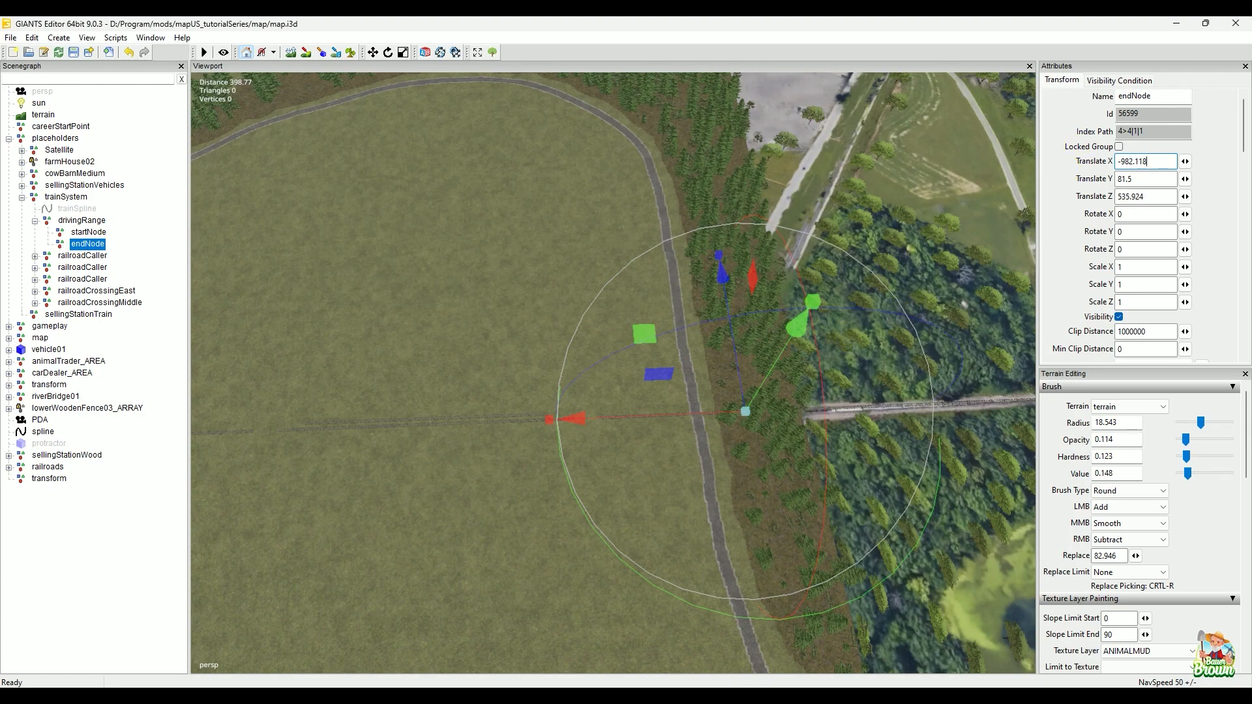
# - Switch to Notepad++ and review the drivingRange entry and the surrounding sections of trainSystem.xml
pyautogui.click(664, 695)
pyautogui.scroll(-2, 604, 340)
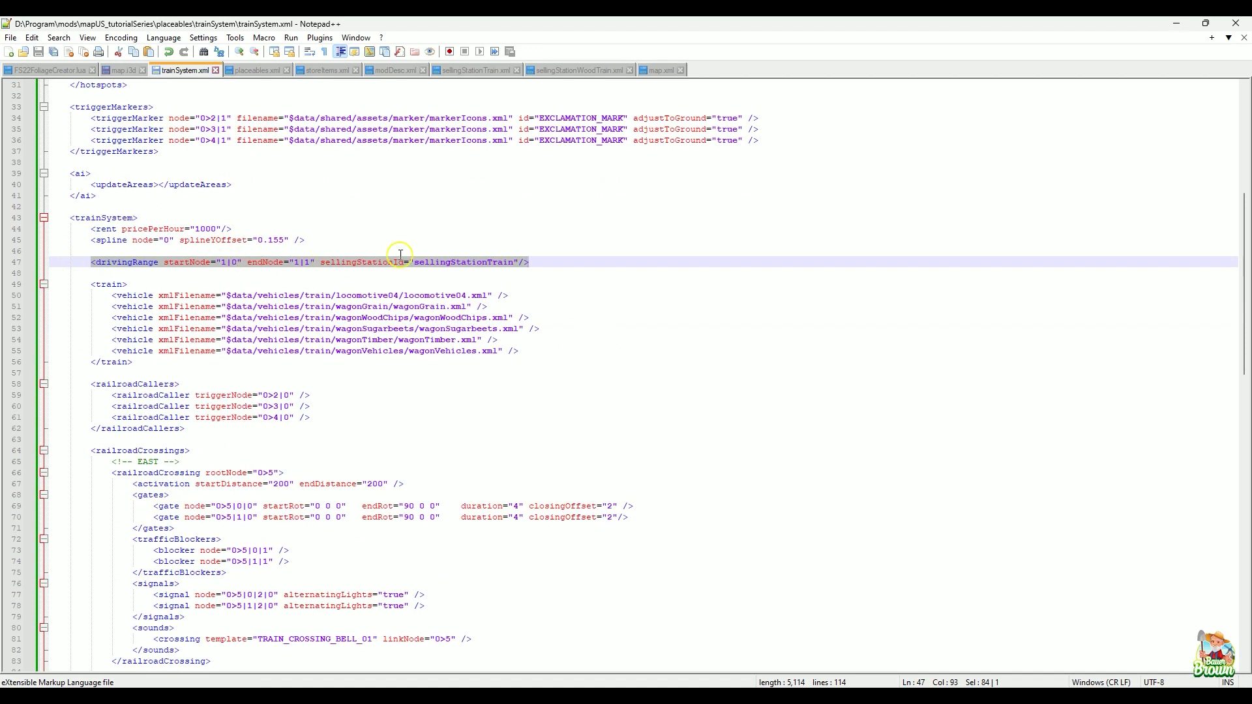
pyautogui.scroll(3, 619, 341)
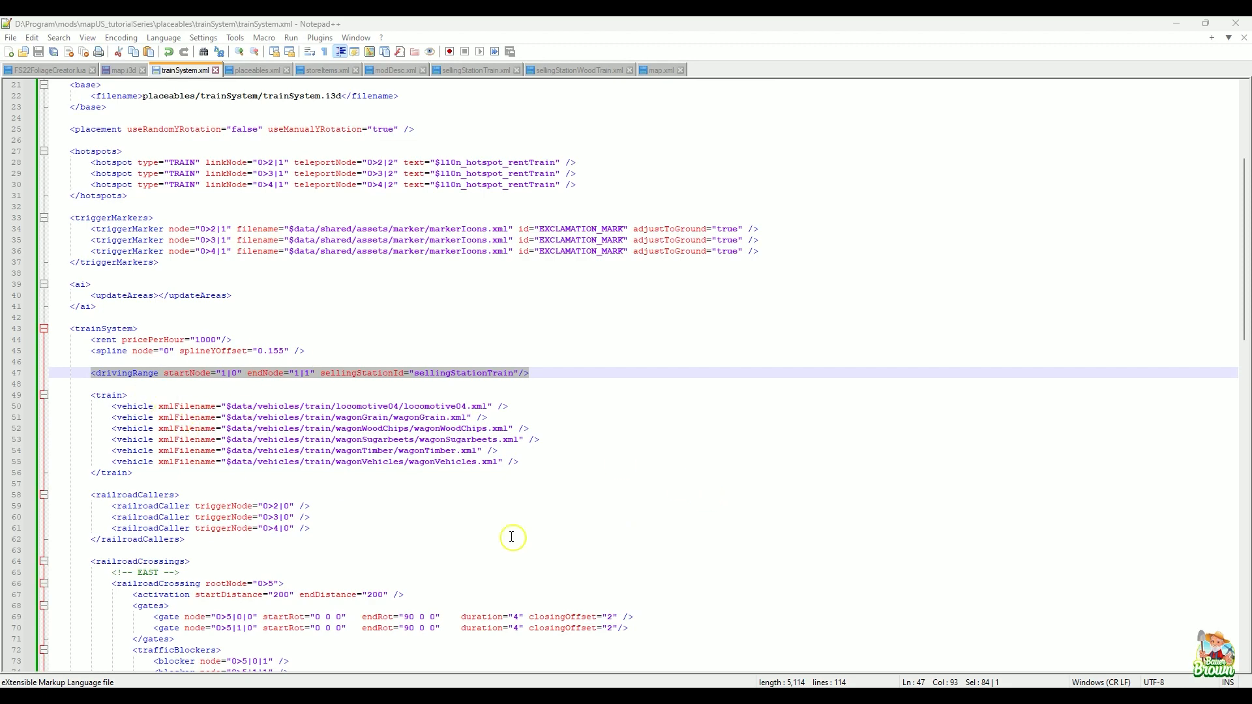
# - Switch back to GIANTS Editor and check the placement of the drivingRange endNode and startNode on the rail line
pyautogui.click(733, 631)
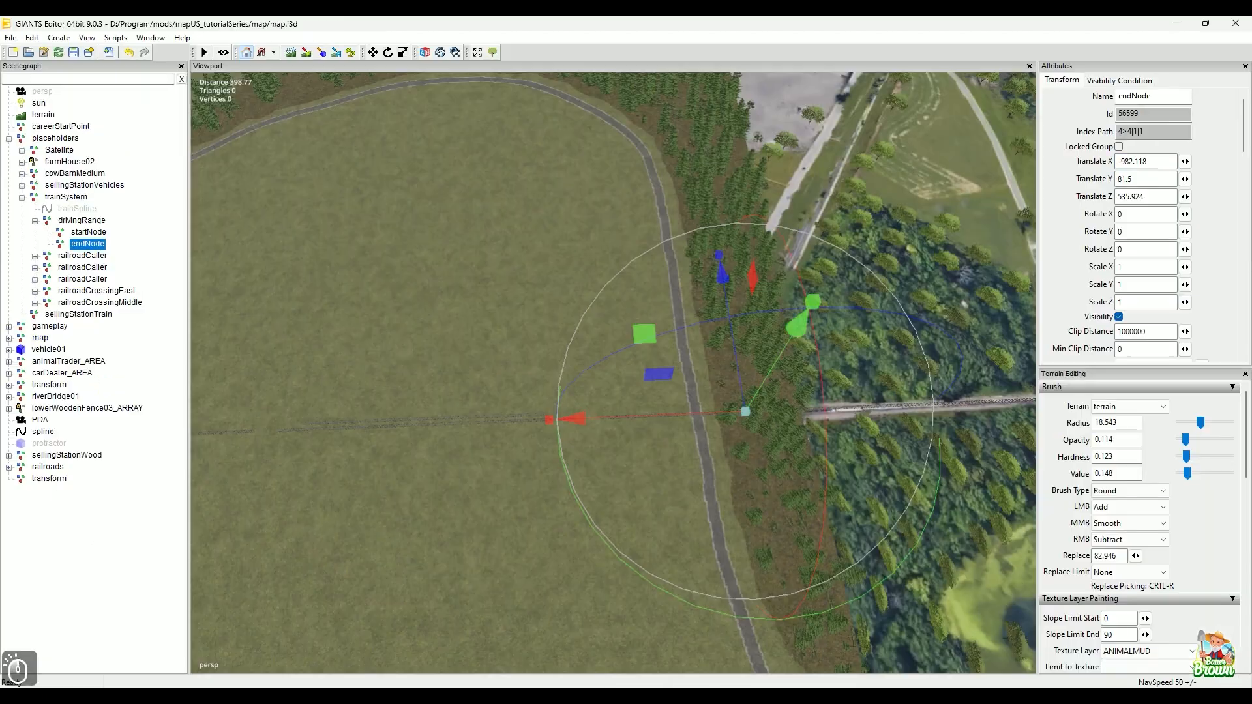
pyautogui.keyDown('alt'); pyautogui.moveTo(753, 449); pyautogui.dragTo(682, 486, button='middle'); pyautogui.keyUp('alt')
pyautogui.scroll(-3, 682, 486)
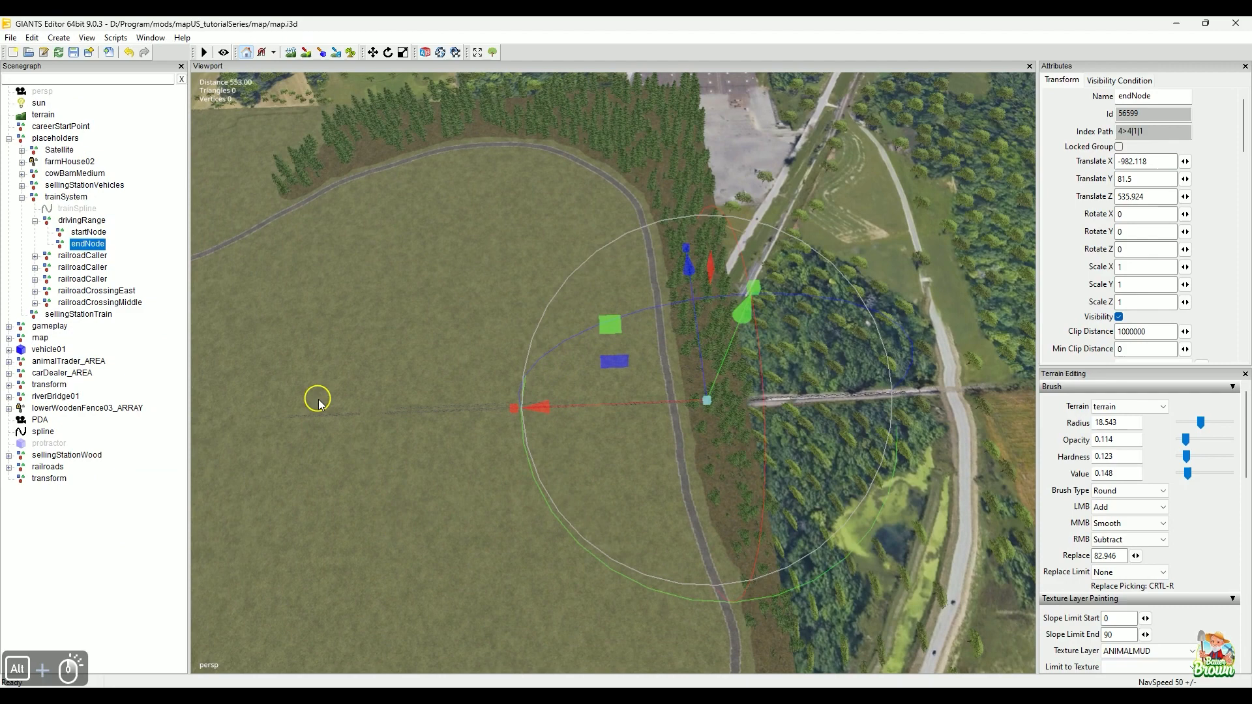
pyautogui.click(91, 233)
pyautogui.moveTo(394, 366); pyautogui.dragTo(629, 469, button='middle')
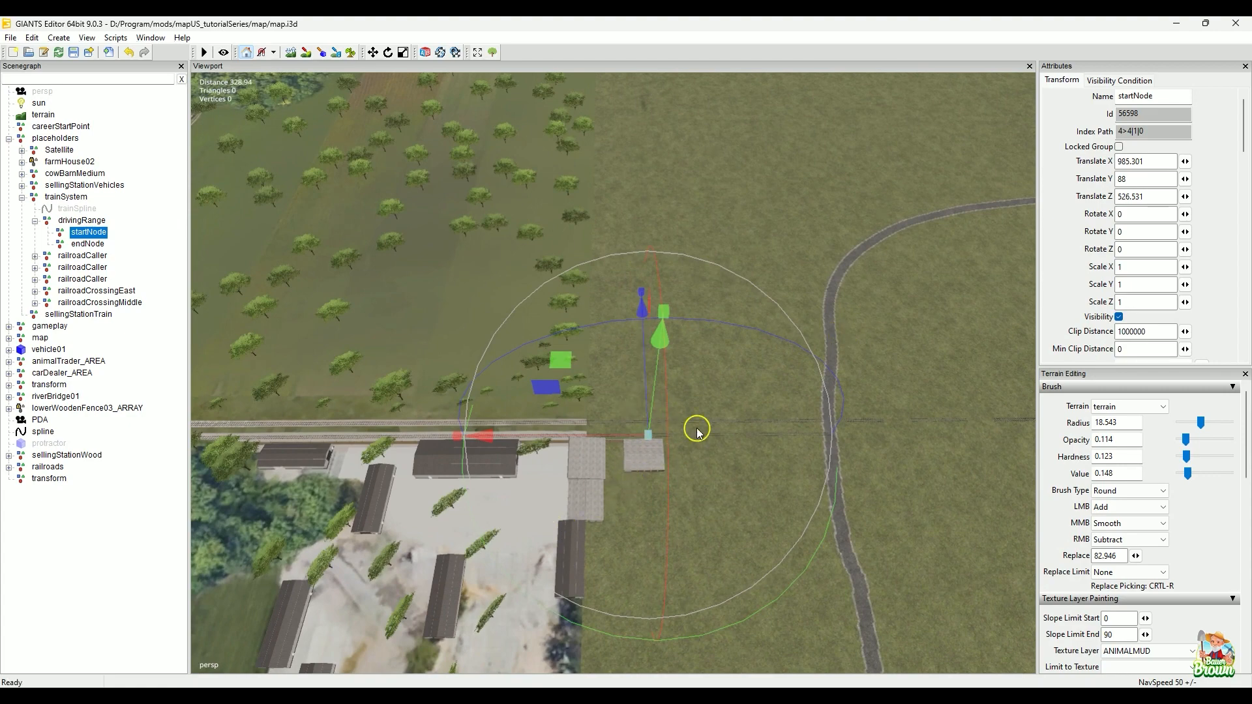
pyautogui.keyDown('alt'); pyautogui.moveTo(612, 587); pyautogui.dragTo(713, 492, button='middle'); pyautogui.keyUp('alt')
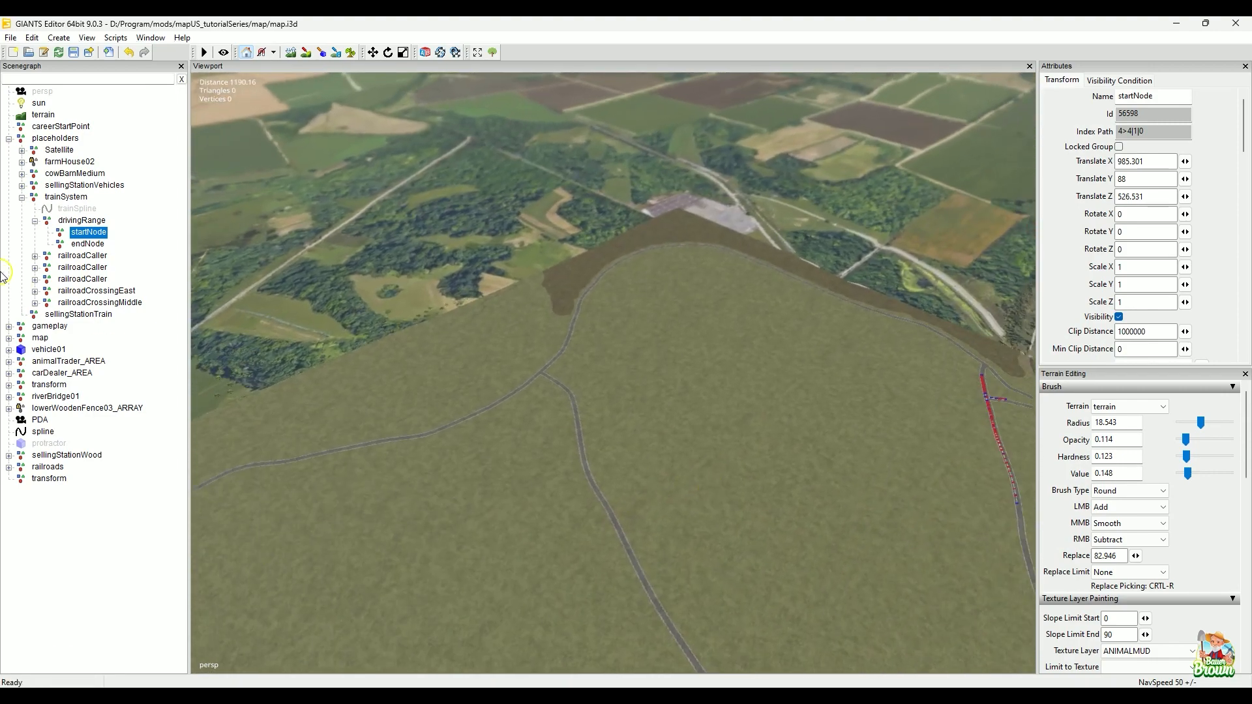
# - Collapse the trainSystem group and export it with files to placeables/trainSystem, replacing the existing trainSystem.i3d
pyautogui.click(21, 197)
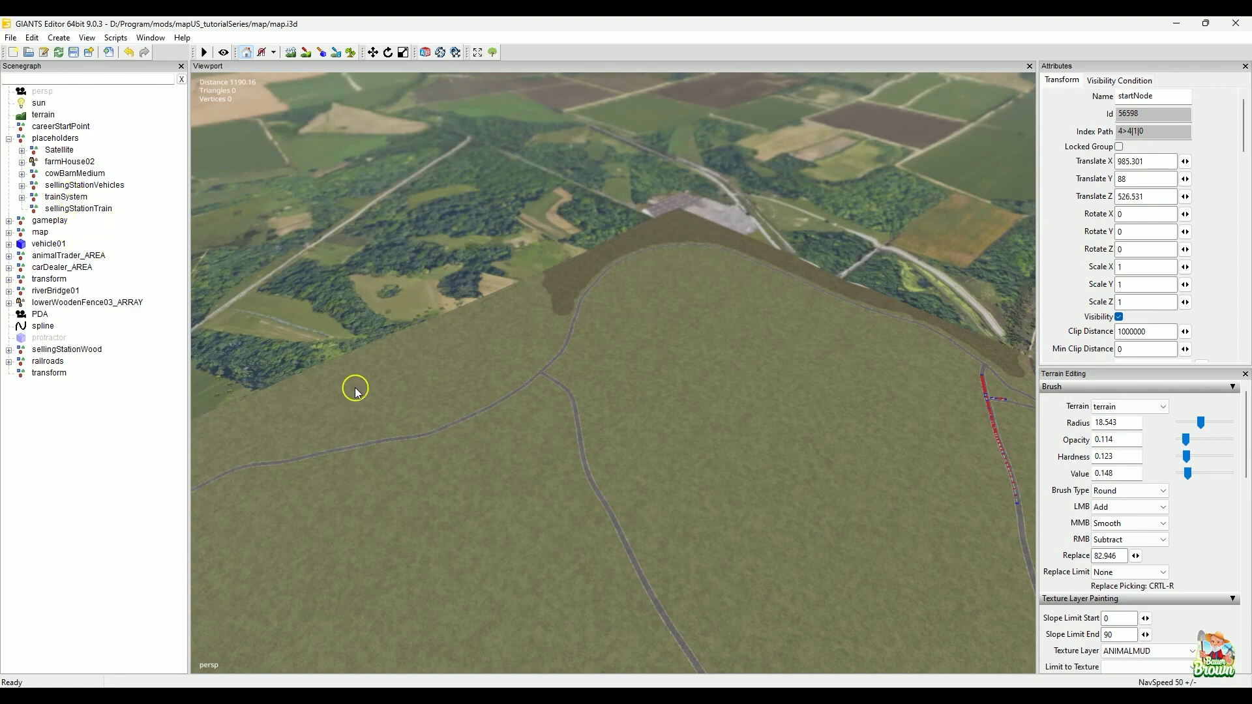
pyautogui.keyDown('alt'); pyautogui.moveTo(510, 413); pyautogui.dragTo(518, 273); pyautogui.keyUp('alt')
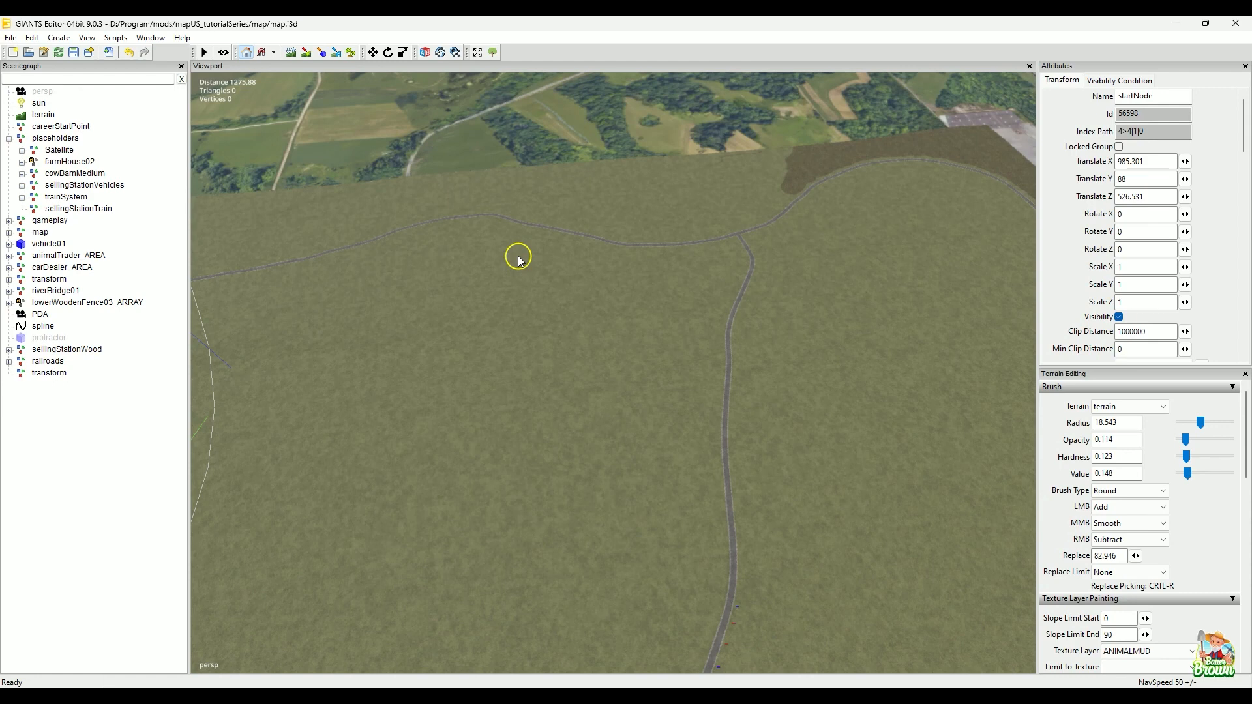
pyautogui.click(66, 198)
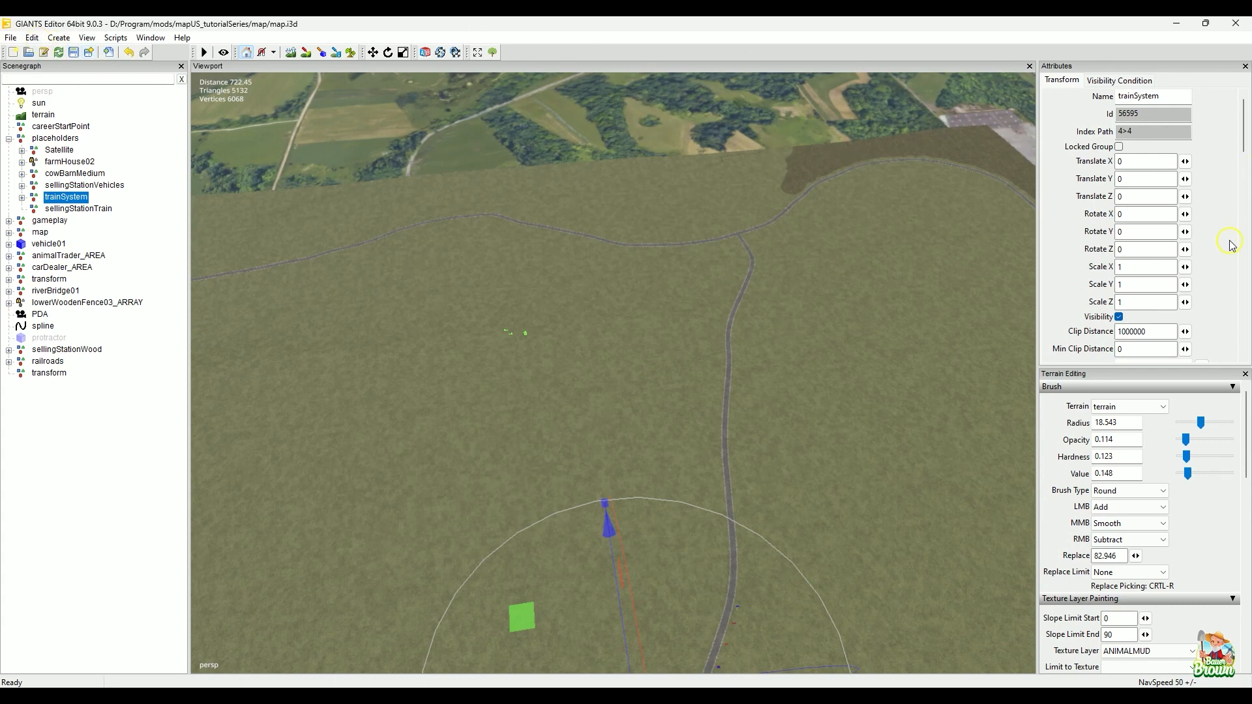
pyautogui.click(10, 38)
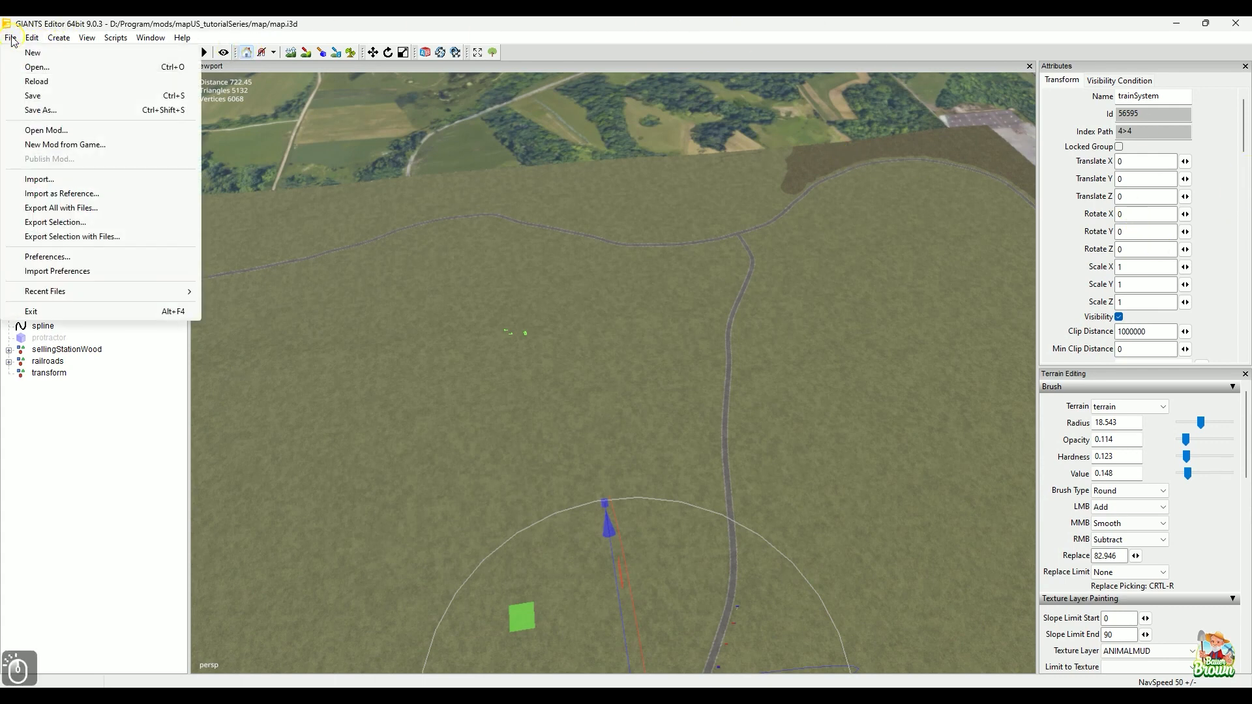
pyautogui.click(39, 210)
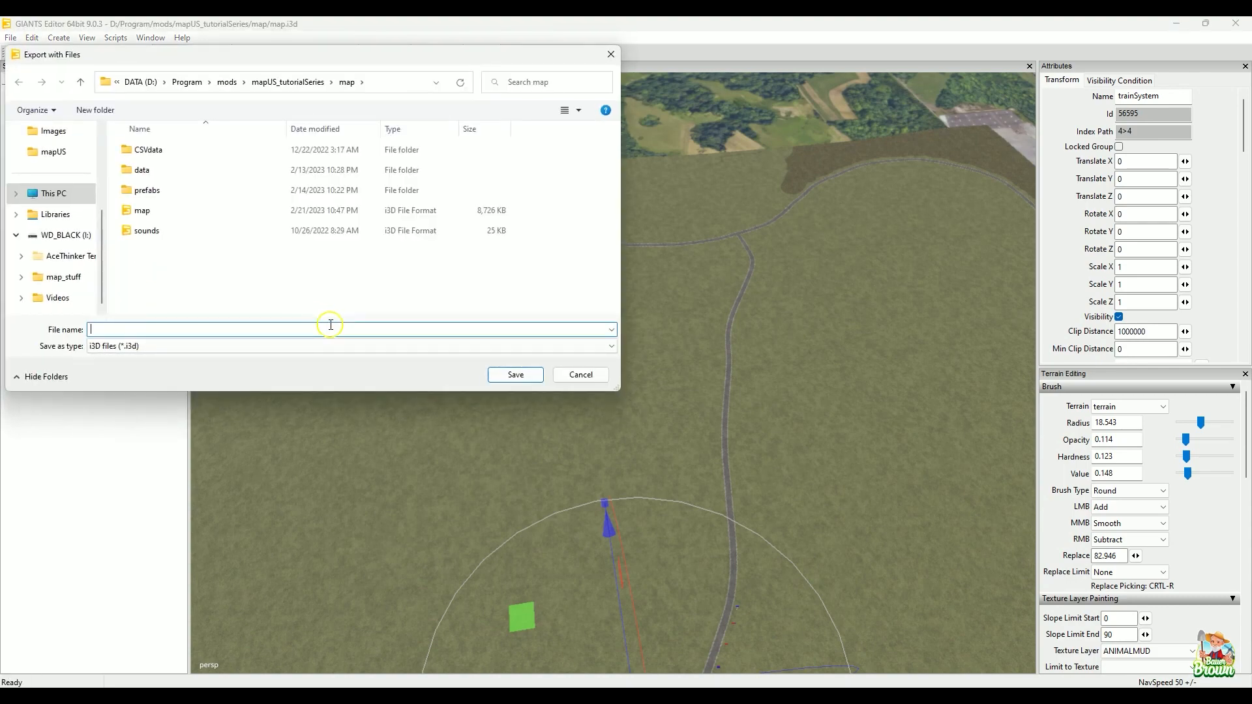
pyautogui.click(288, 85)
pyautogui.doubleClick(142, 192)
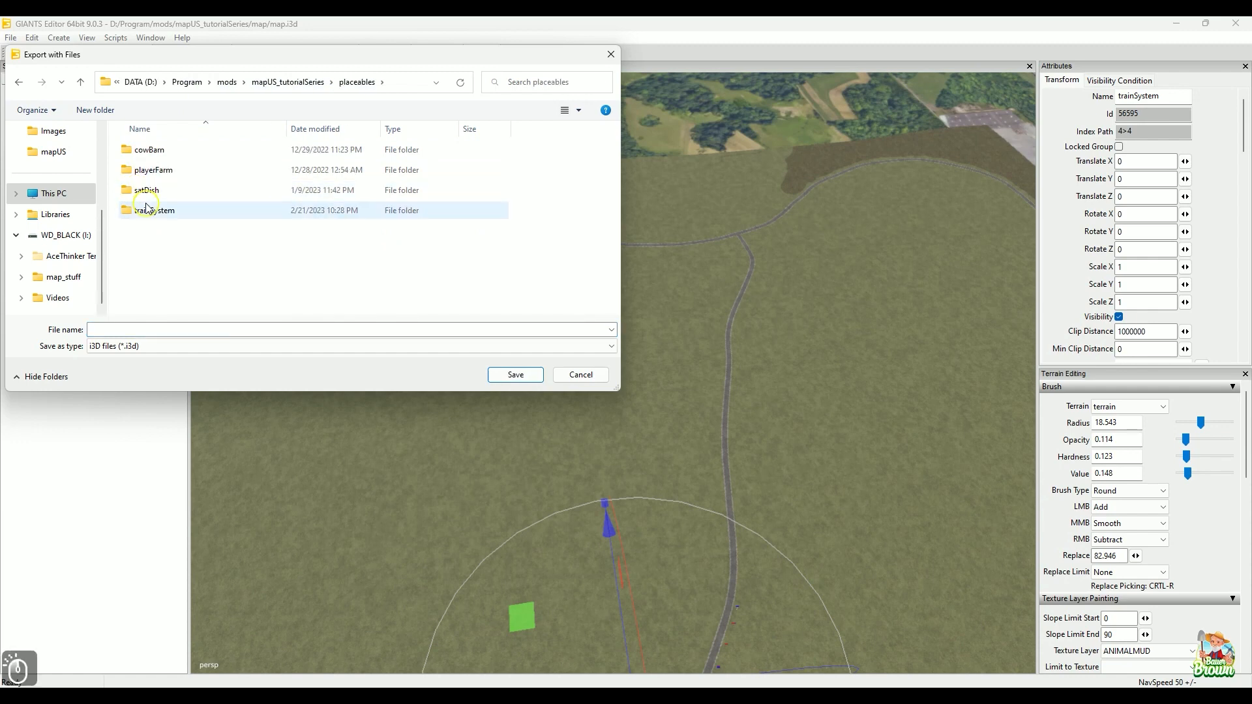
pyautogui.doubleClick(147, 208)
pyautogui.click(166, 192)
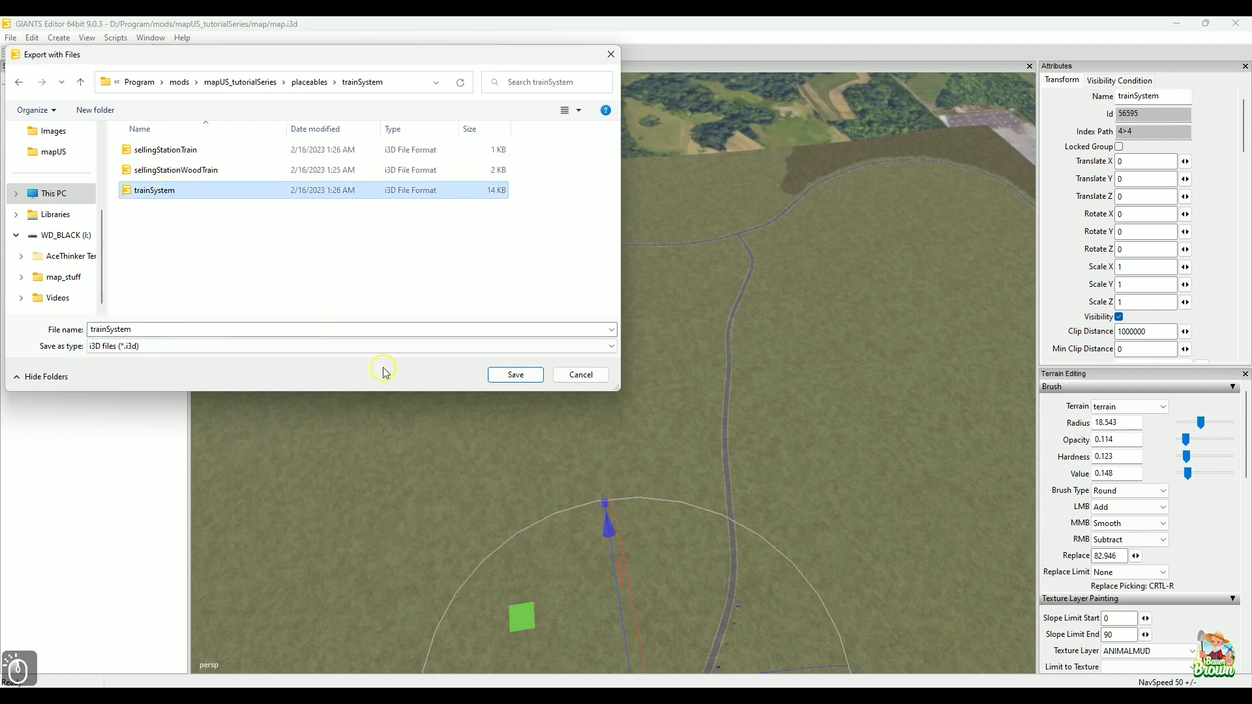
pyautogui.click(516, 375)
pyautogui.click(672, 360)
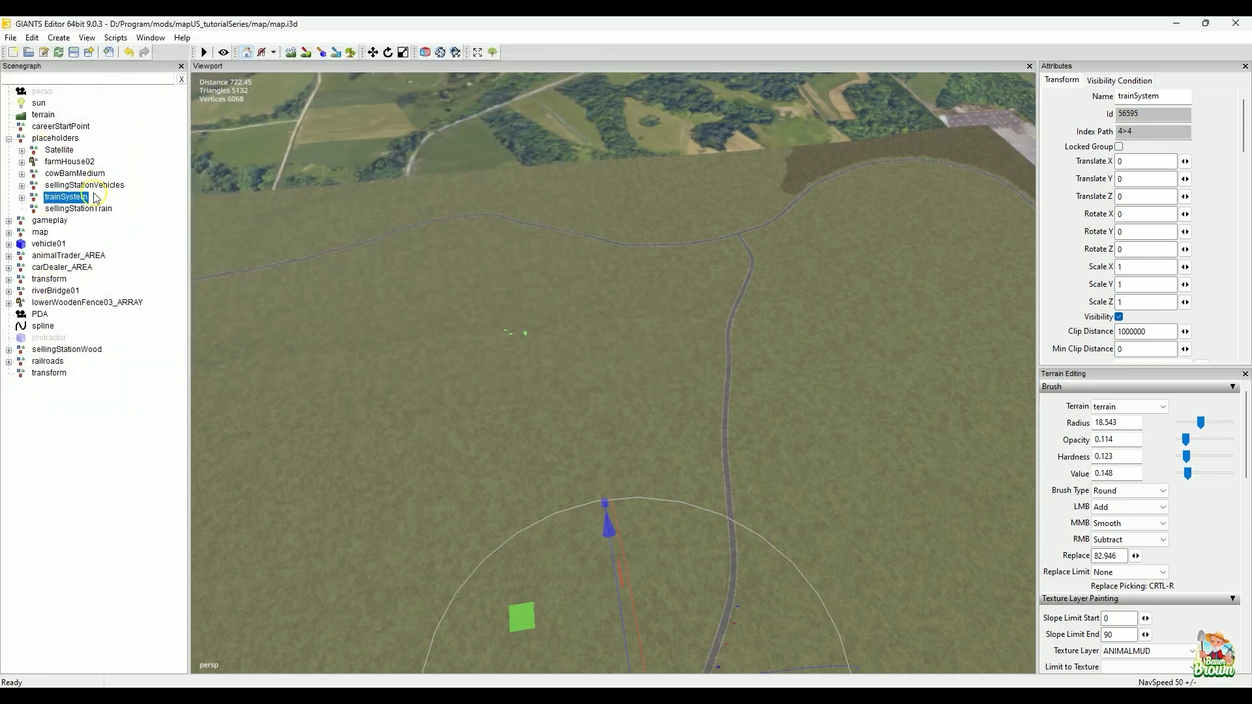
# - Delete the leftover transform group below railroads at the end of the scenegraph
pyautogui.click(101, 210)
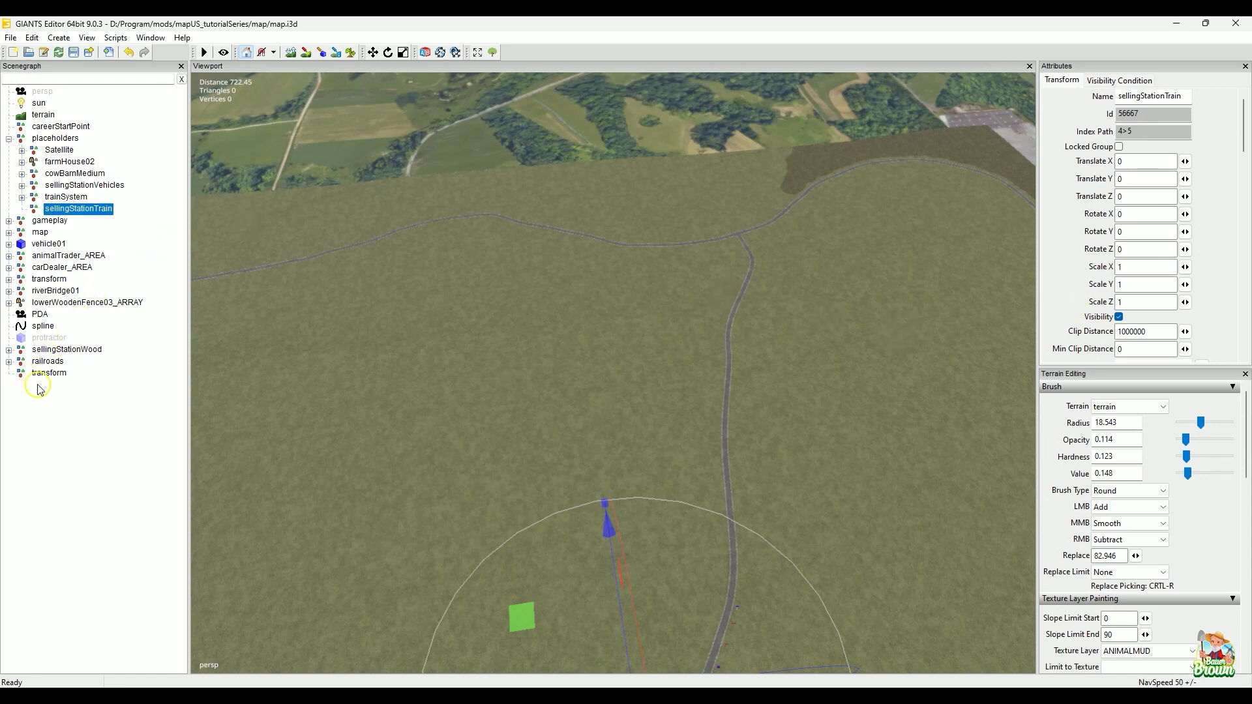
pyautogui.click(61, 373)
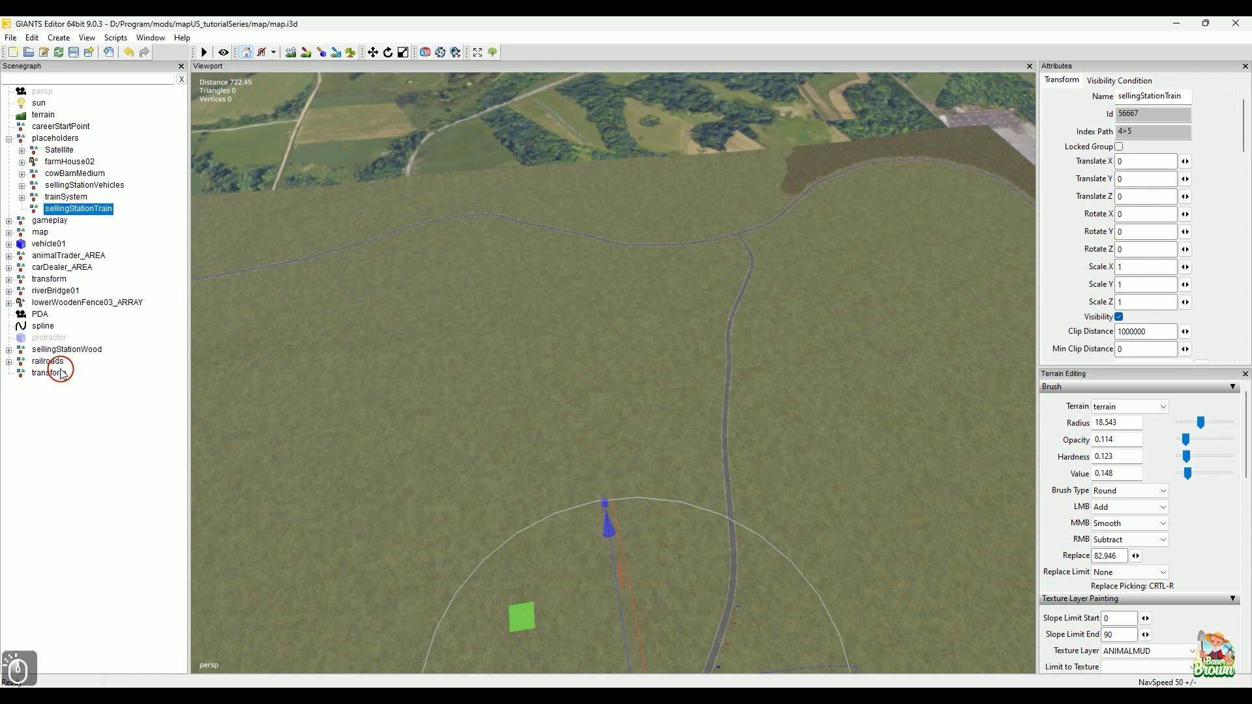
pyautogui.click(49, 373)
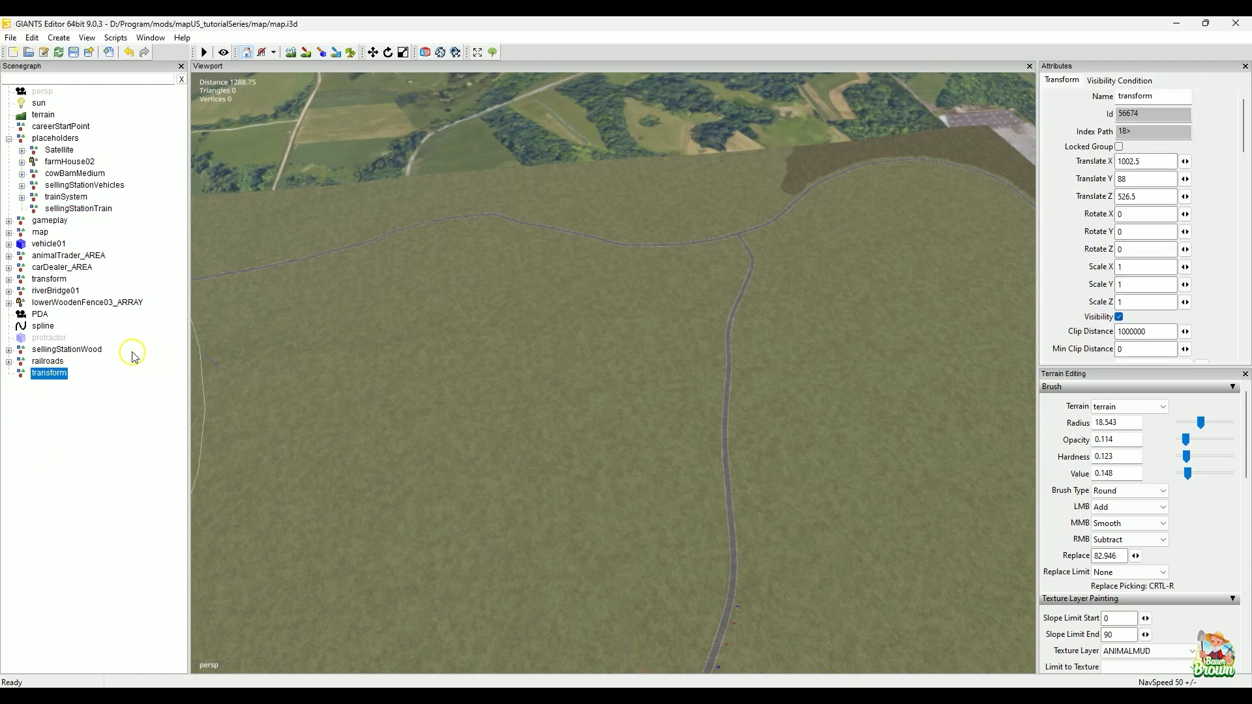
pyautogui.press('Delete')
# - Move sellingStationWood into the placeholders group above sellingStationTrain and reset its translation and rotation to 0
pyautogui.click(92, 350)
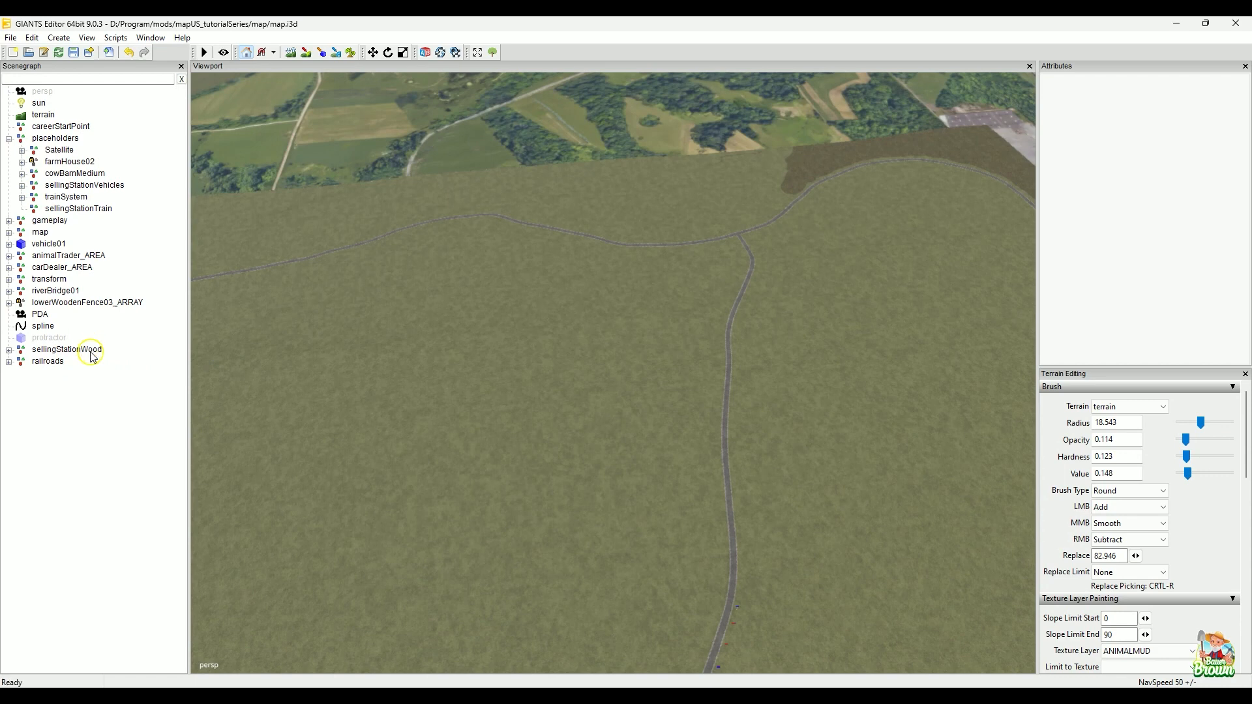
pyautogui.moveTo(91, 351); pyautogui.dragTo(112, 210)
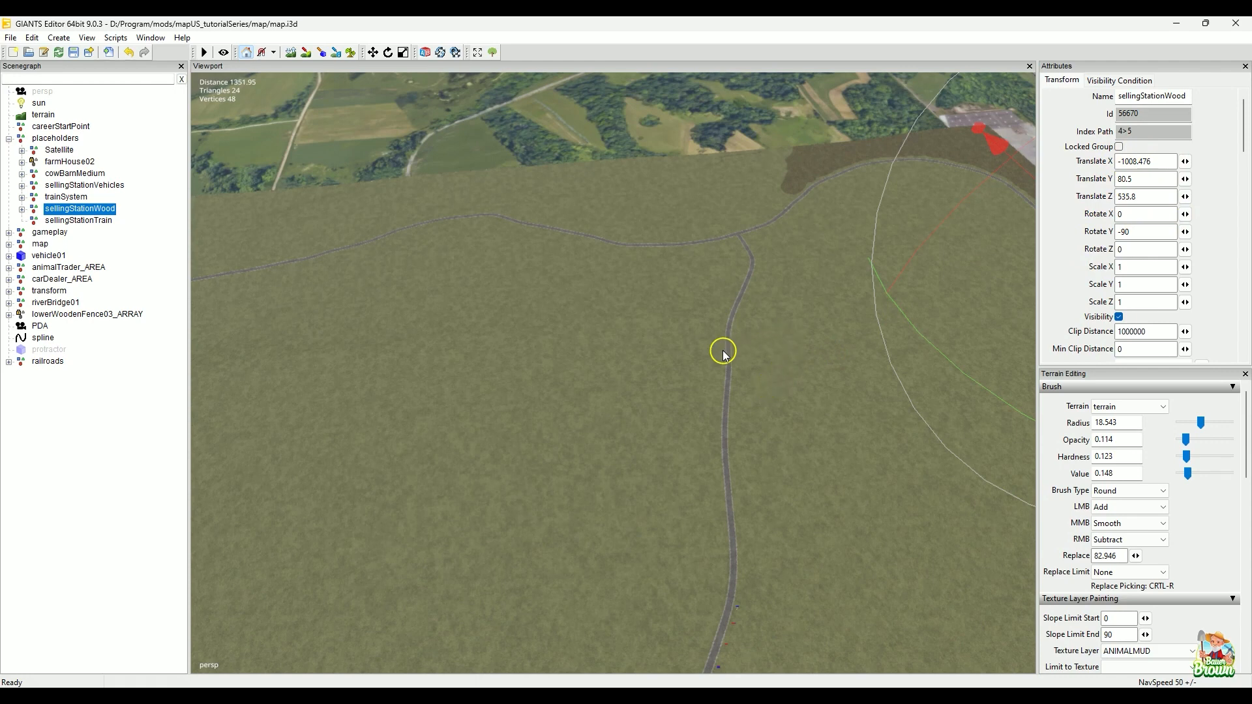
pyautogui.hotkey('ctrl', 'z')
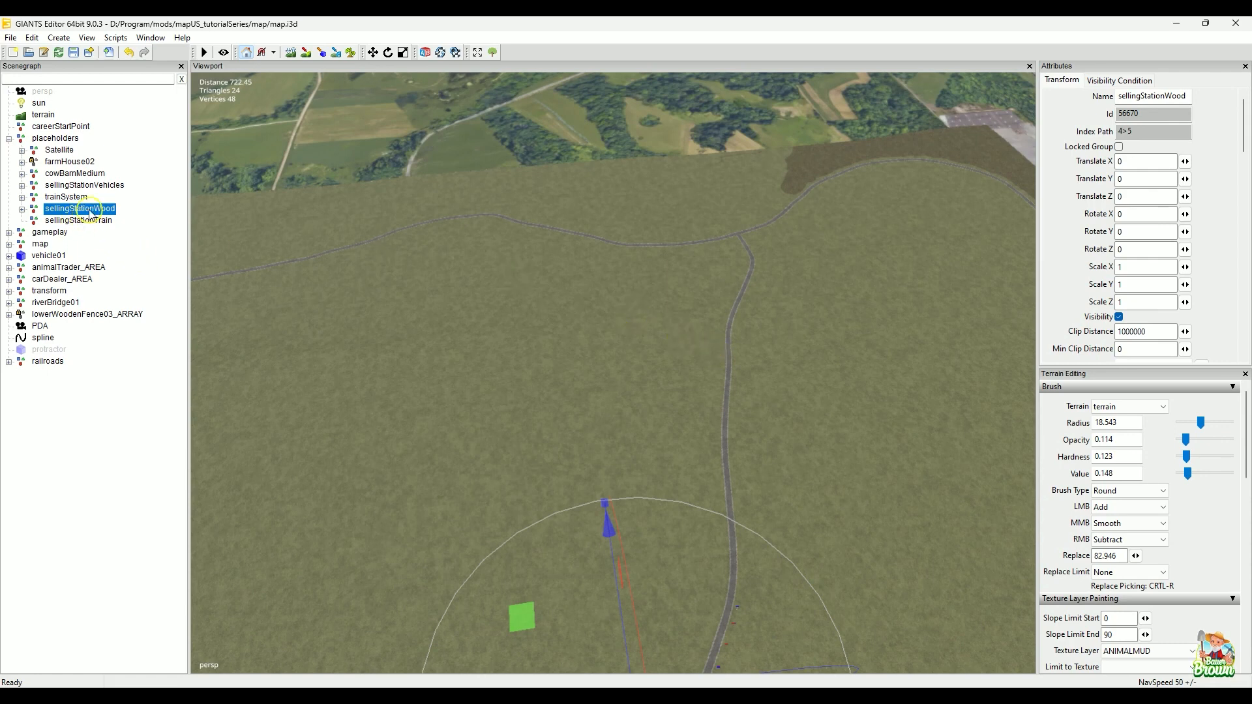
# - Export the sellingStationWood group with files to placeables/trainSystem, replacing the existing sellingStationWoodTrain.i3d
pyautogui.click(12, 38)
pyautogui.click(42, 224)
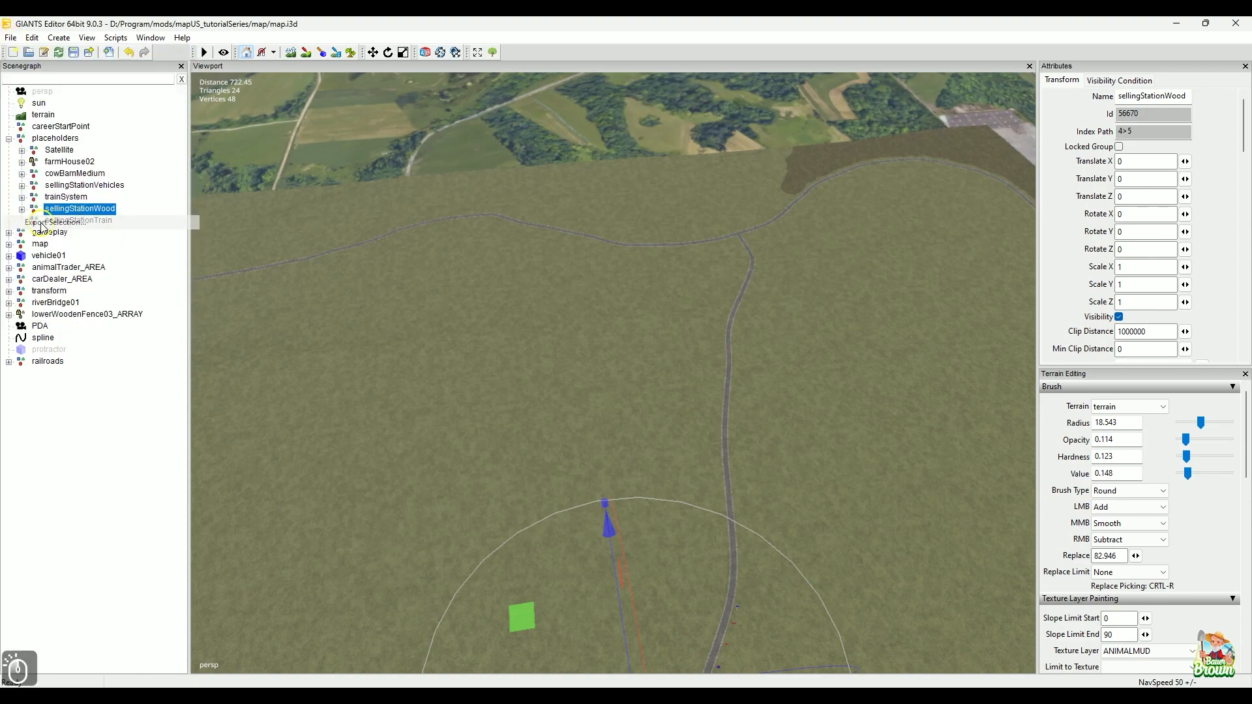
pyautogui.click(193, 175)
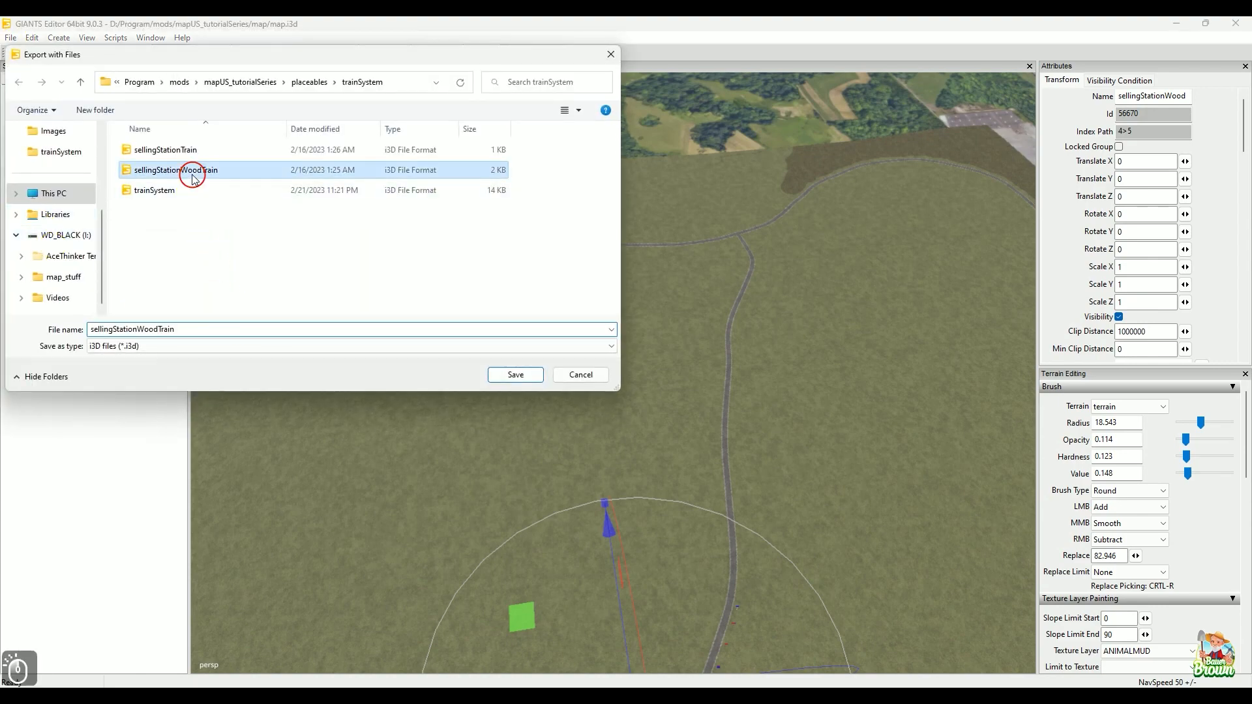
pyautogui.click(516, 375)
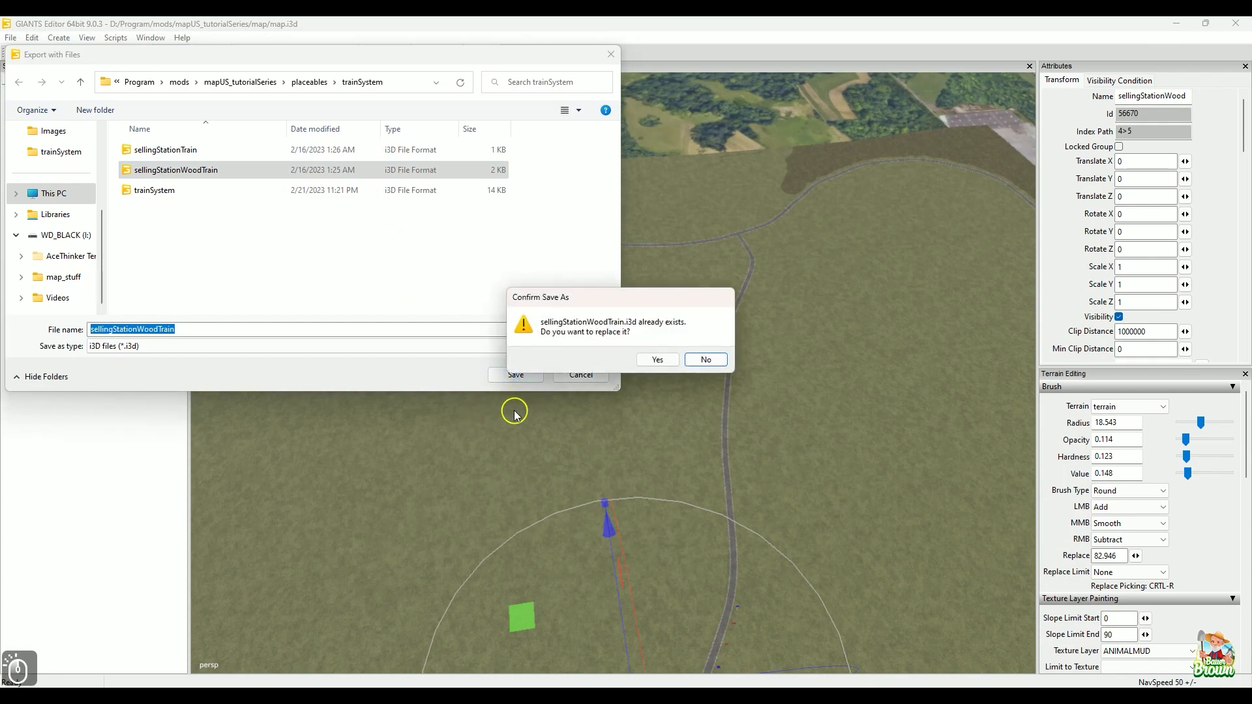
pyautogui.click(657, 359)
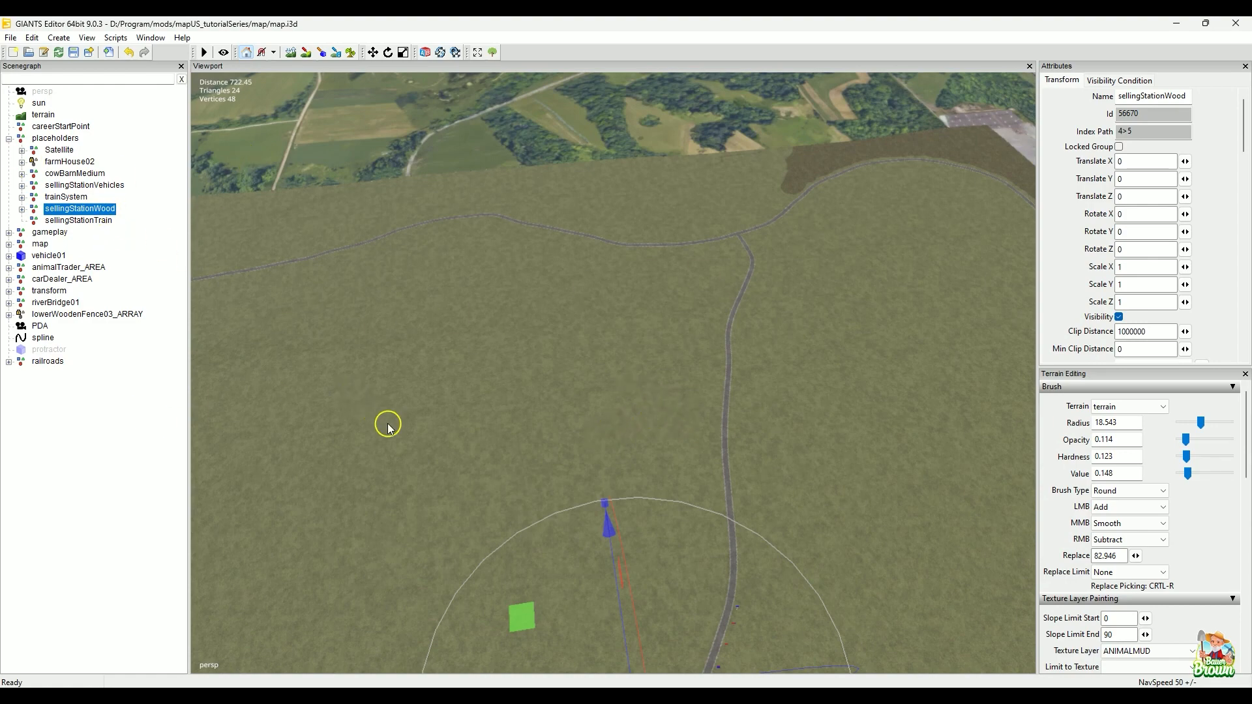
# - Examine the map's roads, rail line and crossings from several directions
pyautogui.keyDown('alt'); pyautogui.moveTo(444, 466); pyautogui.dragTo(596, 442); pyautogui.keyUp('alt')
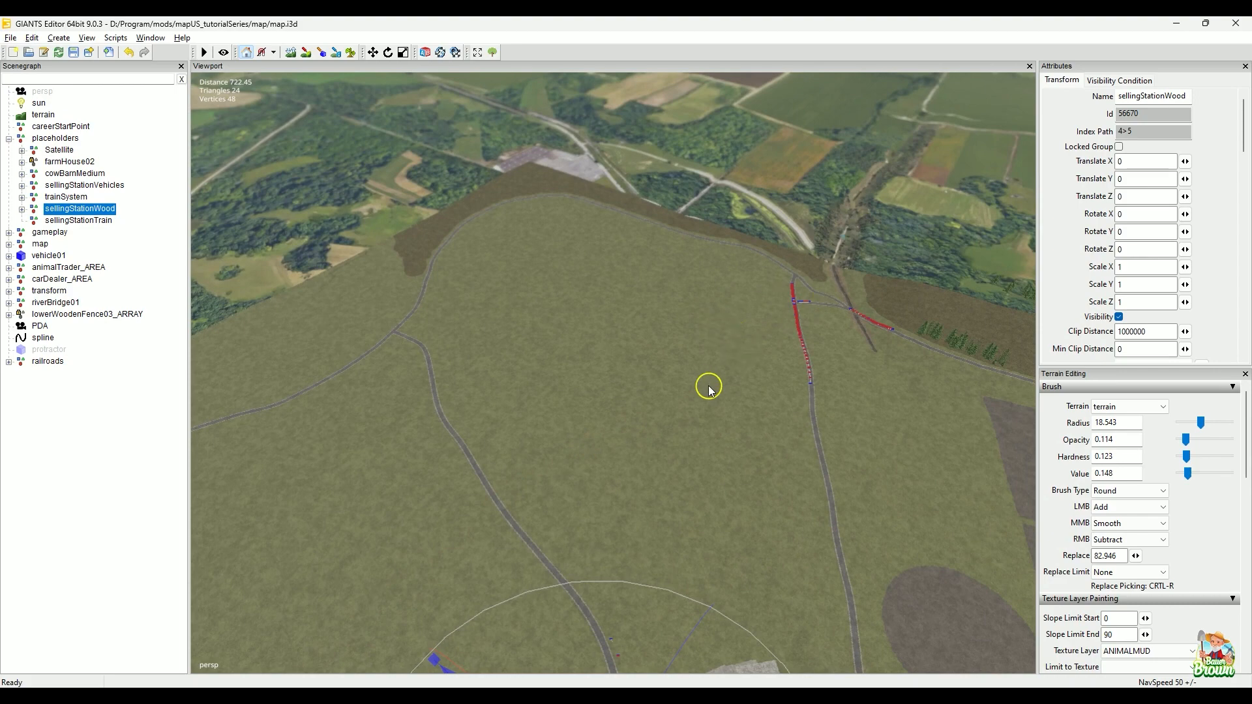
pyautogui.keyDown('alt'); pyautogui.moveTo(711, 385); pyautogui.dragTo(417, 374); pyautogui.keyUp('alt')
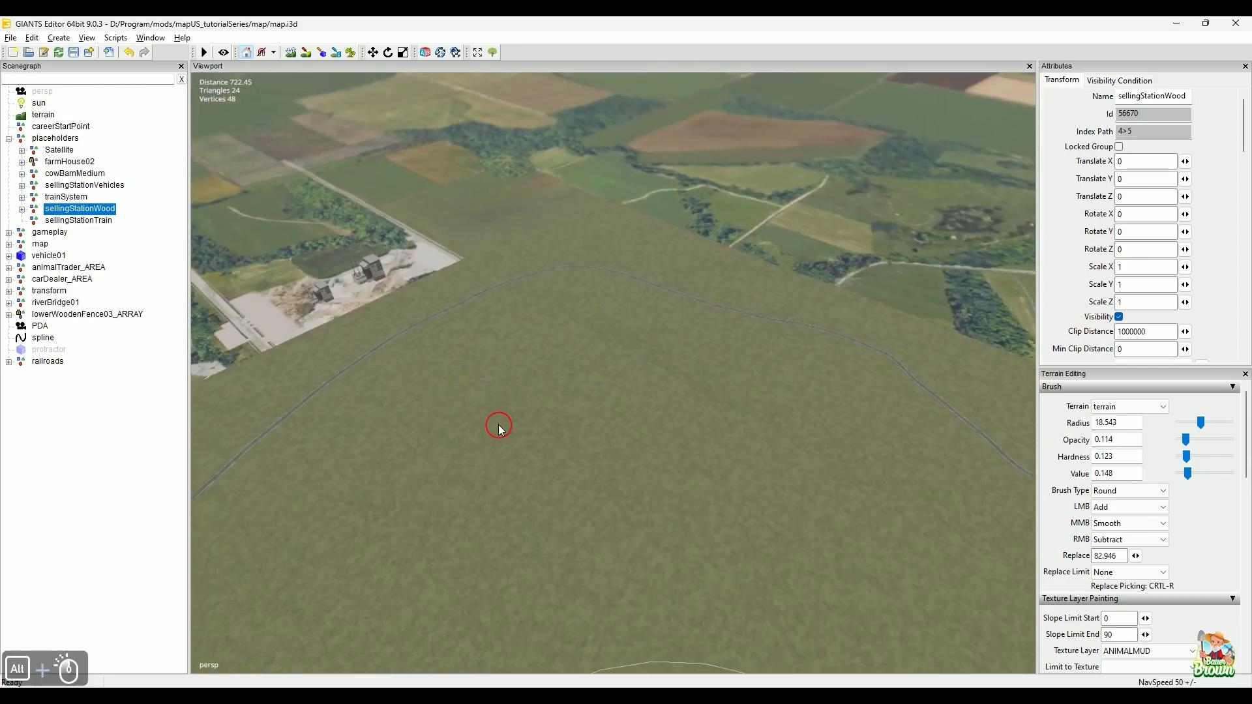
pyautogui.keyDown('alt'); pyautogui.moveTo(498, 428); pyautogui.dragTo(685, 449); pyautogui.keyUp('alt')
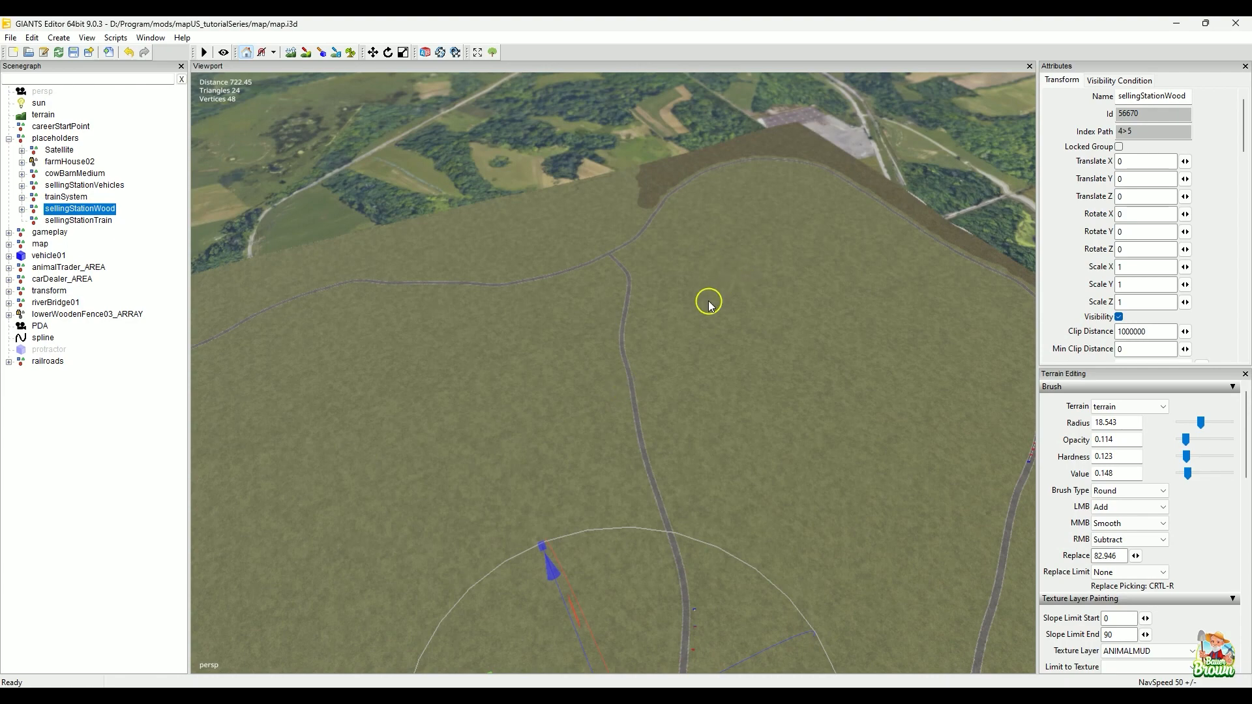
pyautogui.keyDown('alt'); pyautogui.moveTo(439, 332); pyautogui.dragTo(780, 438); pyautogui.keyUp('alt')
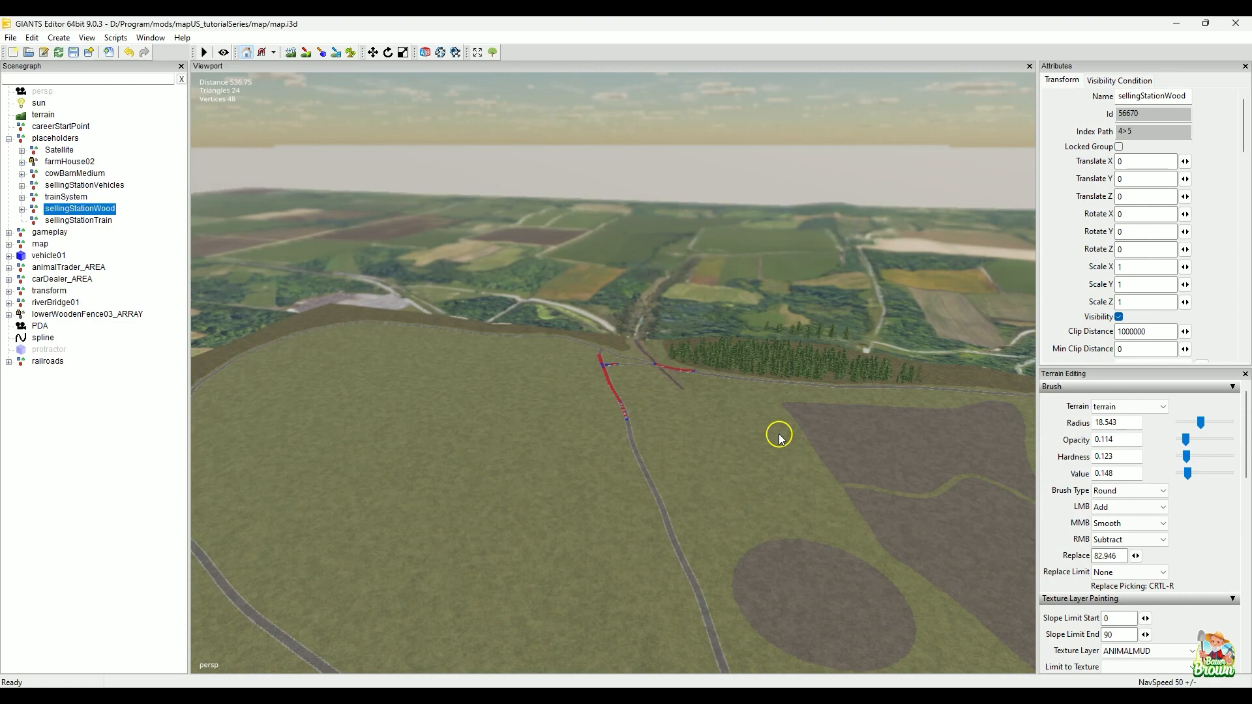
pyautogui.keyDown('alt'); pyautogui.moveTo(794, 350); pyautogui.dragTo(695, 461); pyautogui.keyUp('alt')
pyautogui.keyDown('alt'); pyautogui.moveTo(865, 439); pyautogui.dragTo(600, 552); pyautogui.keyUp('alt')
pyautogui.keyDown('alt'); pyautogui.moveTo(814, 505); pyautogui.dragTo(694, 358); pyautogui.keyUp('alt')
pyautogui.keyDown('alt'); pyautogui.moveTo(805, 415); pyautogui.dragTo(665, 437); pyautogui.keyUp('alt')
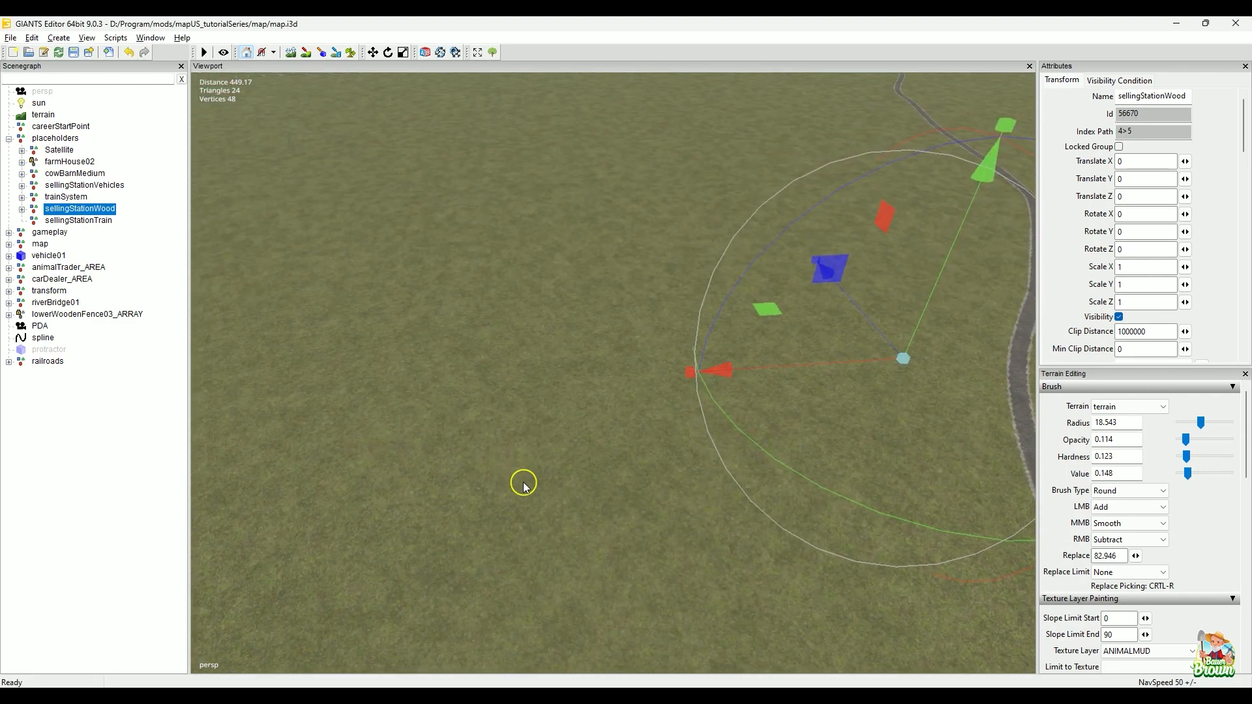
pyautogui.keyDown('alt'); pyautogui.moveTo(522, 481); pyautogui.dragTo(940, 279); pyautogui.keyUp('alt')
pyautogui.keyDown('alt'); pyautogui.moveTo(940, 279); pyautogui.dragTo(748, 321, button='right'); pyautogui.keyUp('alt')
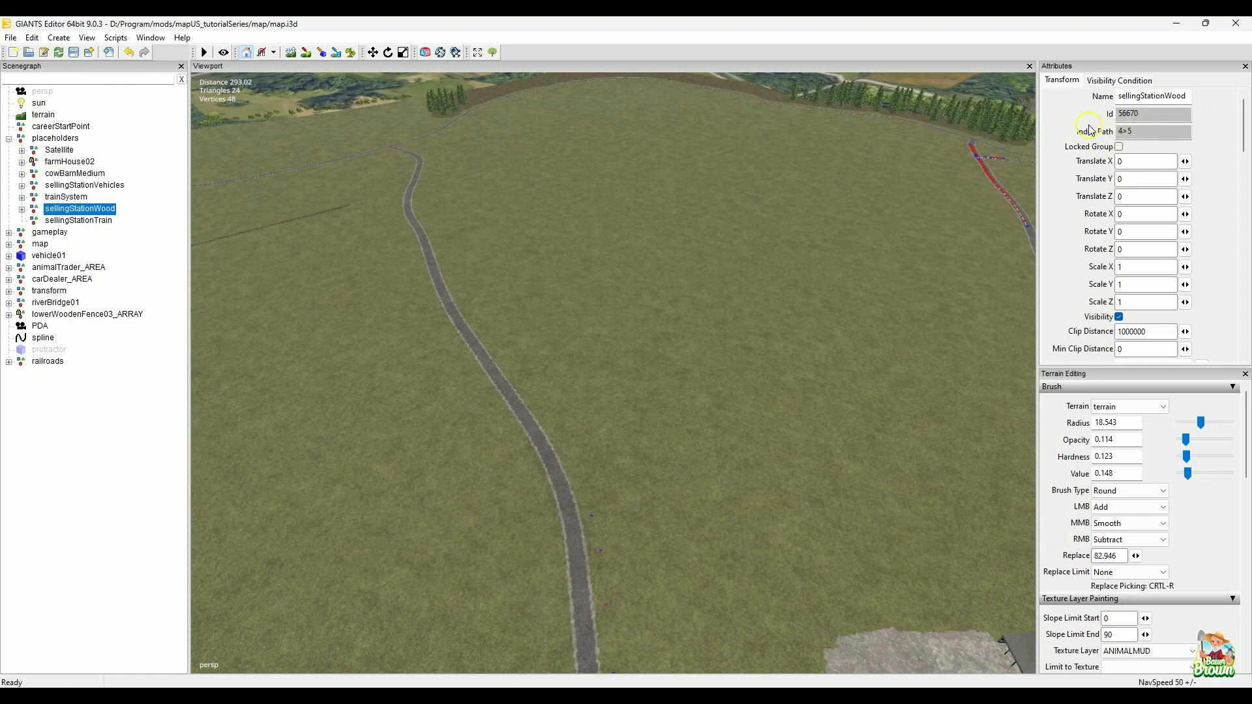
pyautogui.moveTo(684, 324); pyautogui.dragTo(447, 428, button='right')
pyautogui.moveTo(630, 431); pyautogui.dragTo(692, 444, button='right')
pyautogui.keyDown('alt'); pyautogui.moveTo(692, 443); pyautogui.dragTo(741, 495); pyautogui.keyUp('alt')
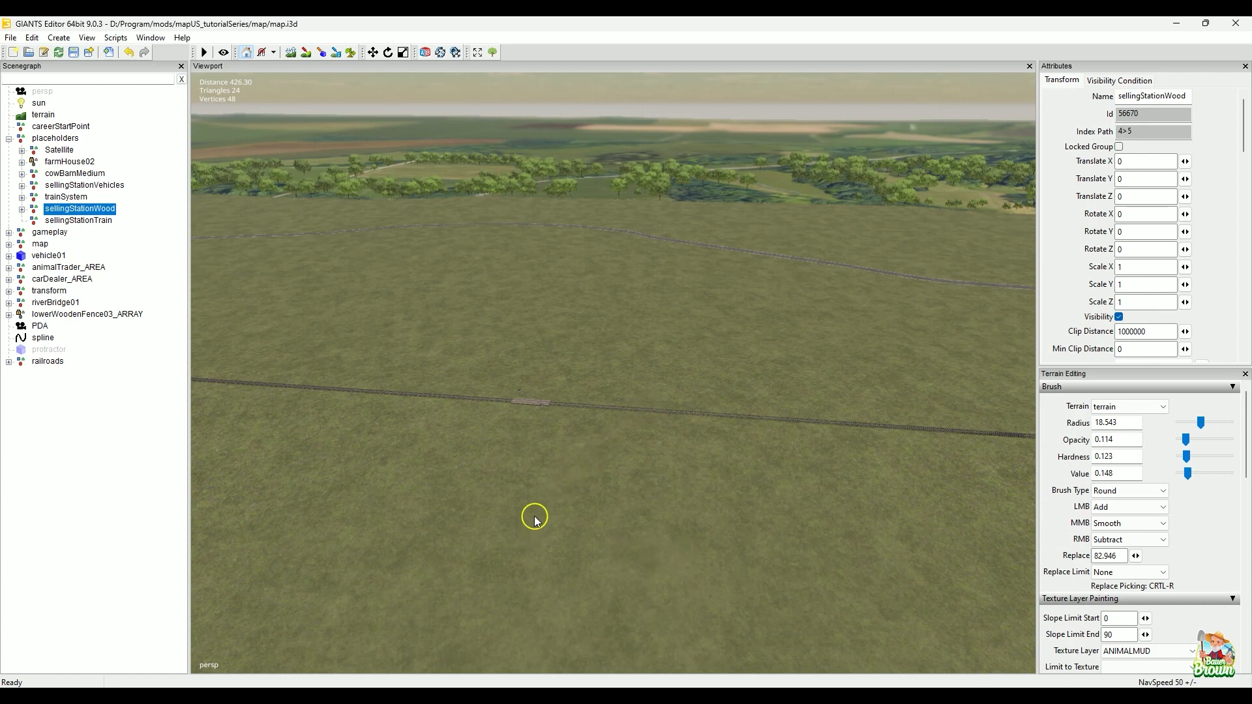
pyautogui.scroll(-5, 543, 473)
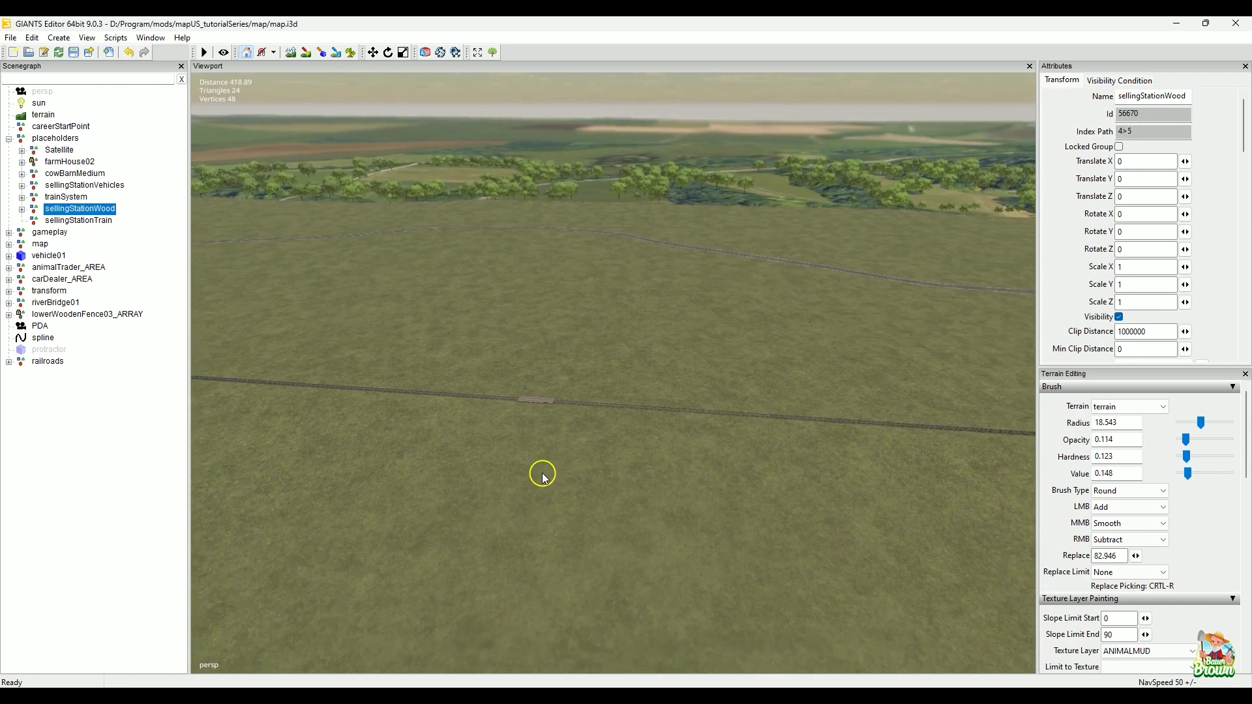
pyautogui.scroll(-3, 543, 473)
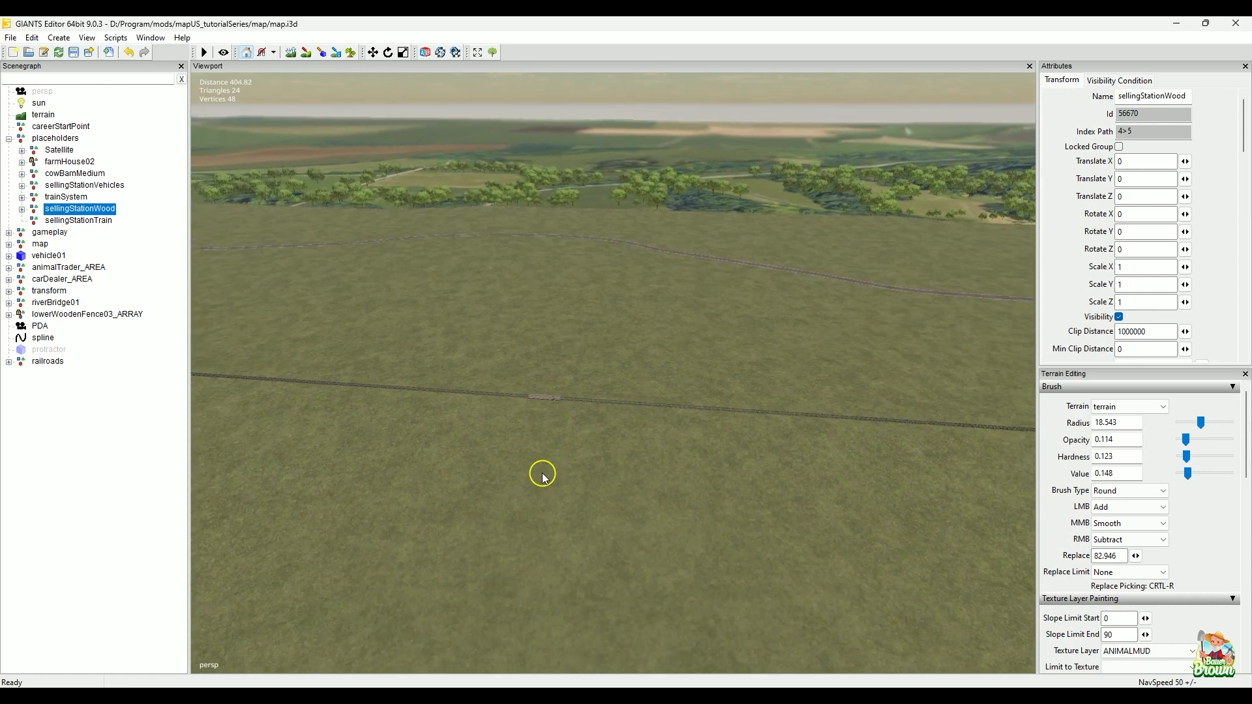